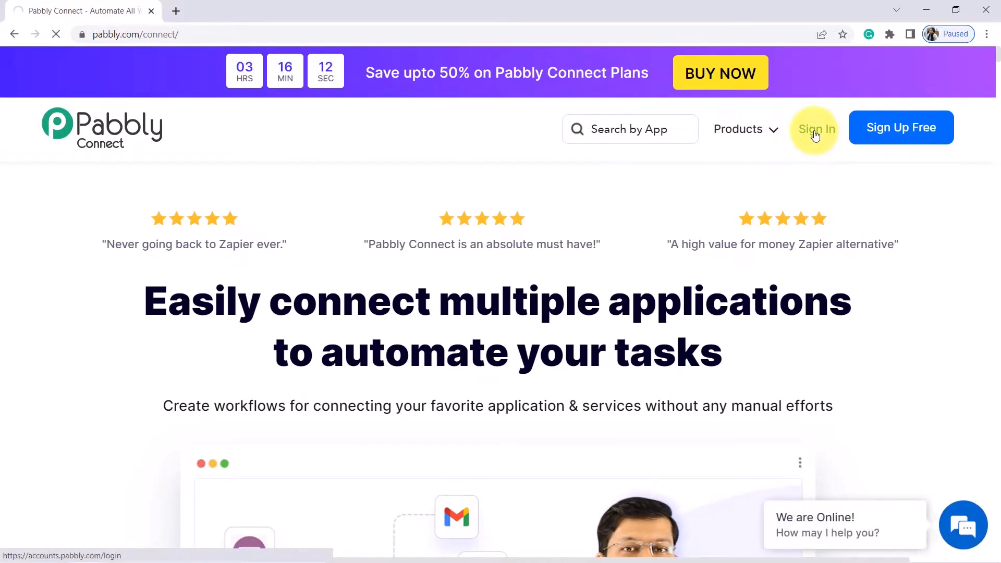
# Sign in, open Pabbly Connect and start a workflow named 'Typeform to WhatsApp Automation'
pyautogui.click(815, 134)
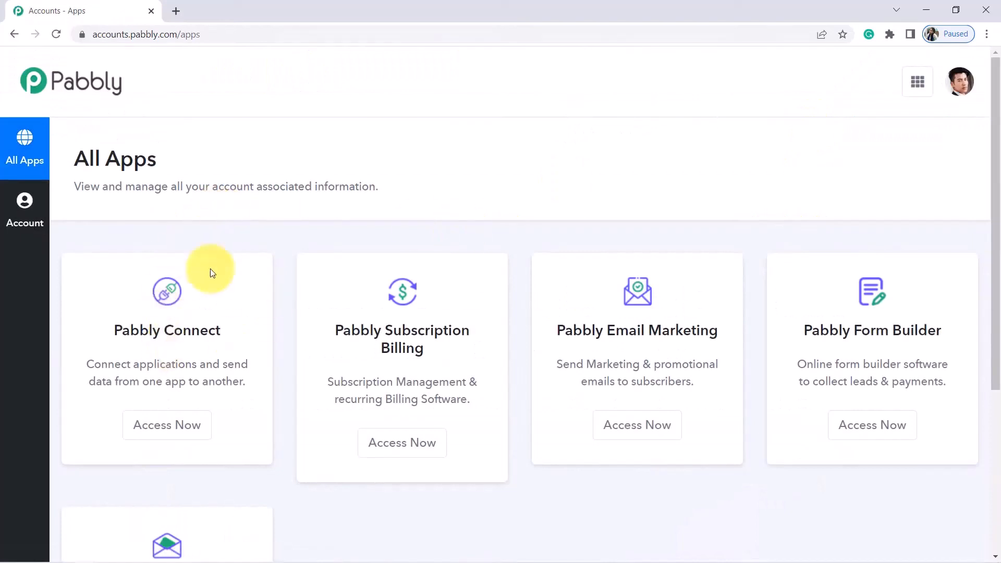
pyautogui.click(168, 429)
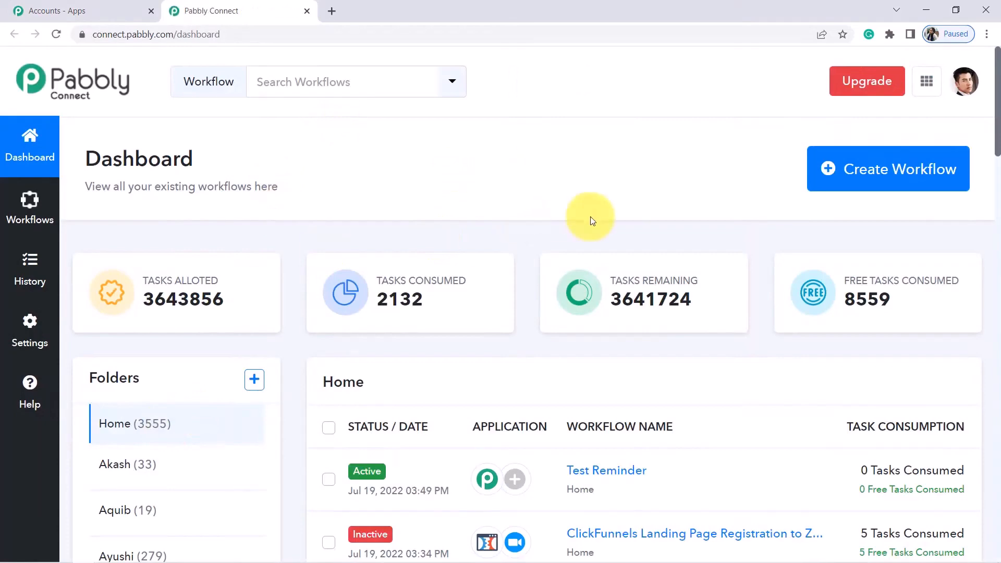
pyautogui.click(881, 171)
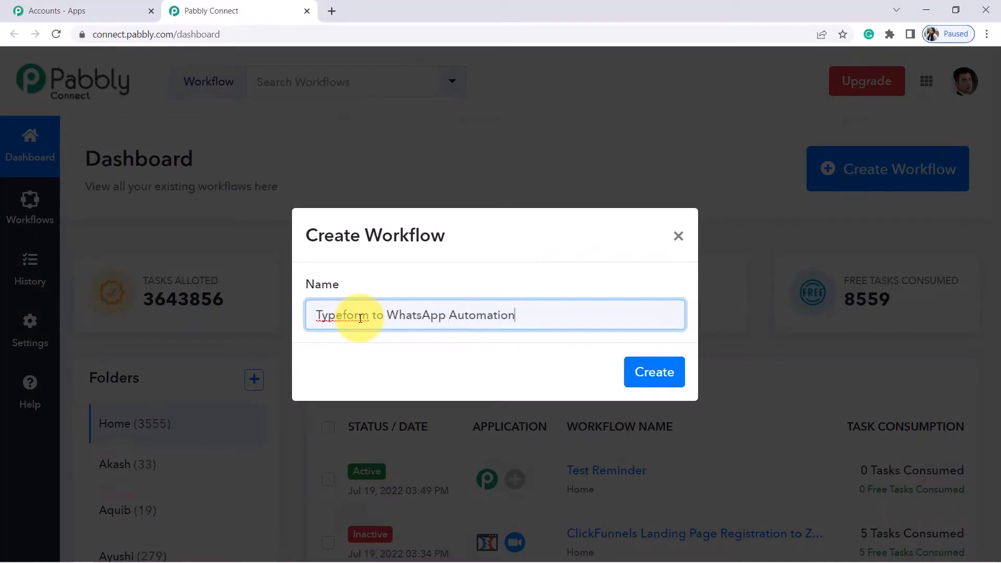
# Create the named workflow and collapse its trigger step to show the empty trigger and action steps
pyautogui.click(666, 387)
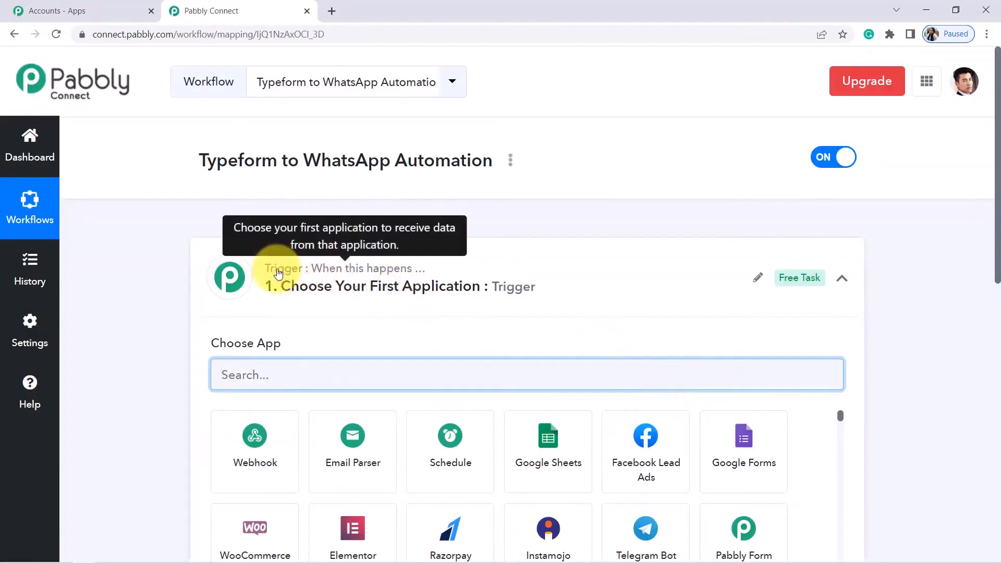
pyautogui.click(308, 281)
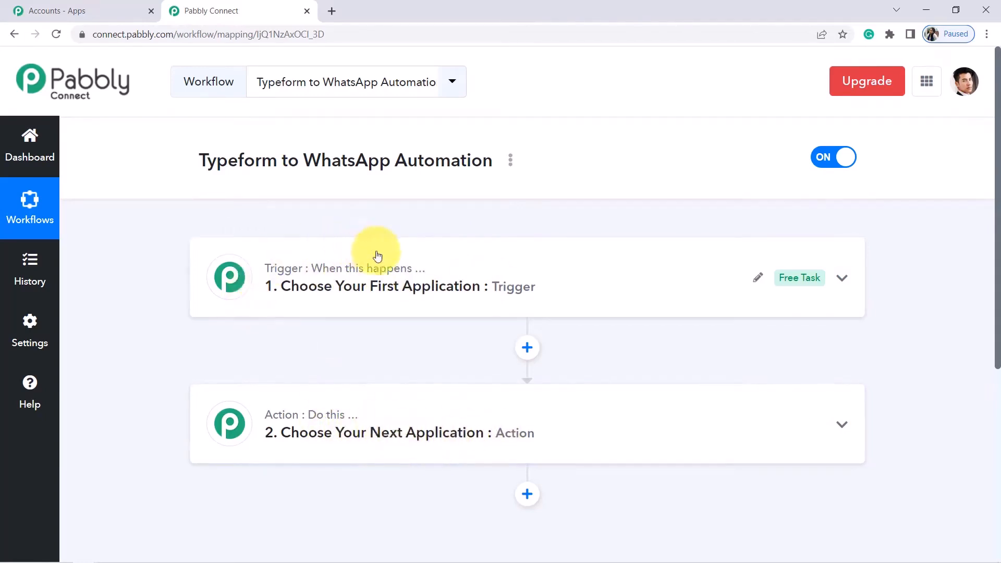
# Search for Typeform, set it as the trigger app, and choose the New Entry event
pyautogui.click(402, 274)
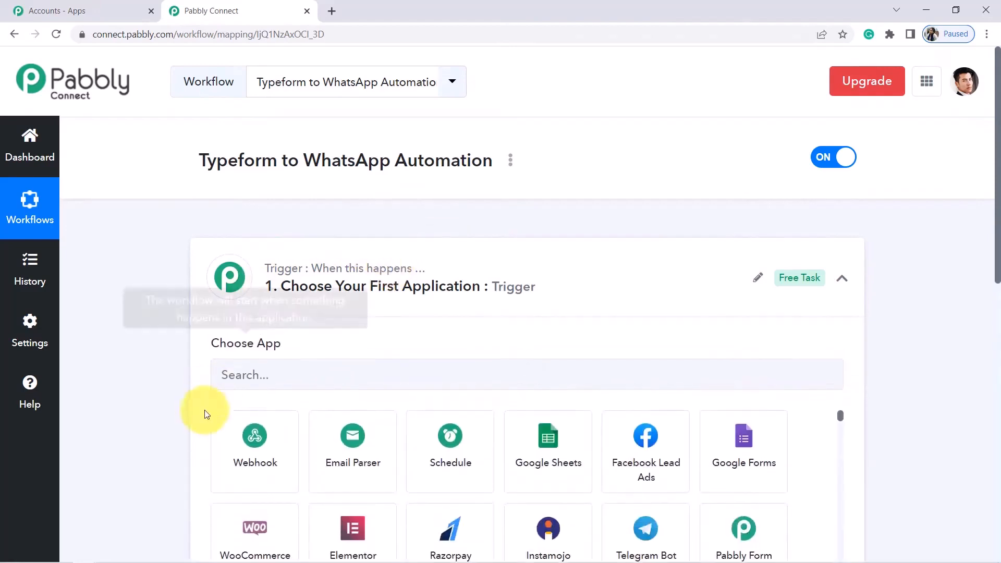
pyautogui.click(261, 378)
pyautogui.write('r')
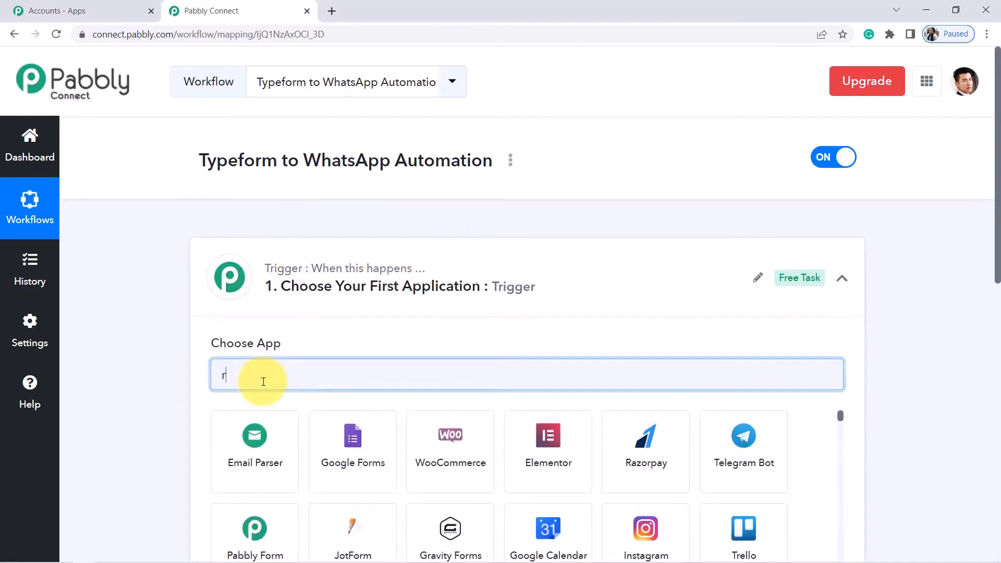
pyautogui.write('typef')
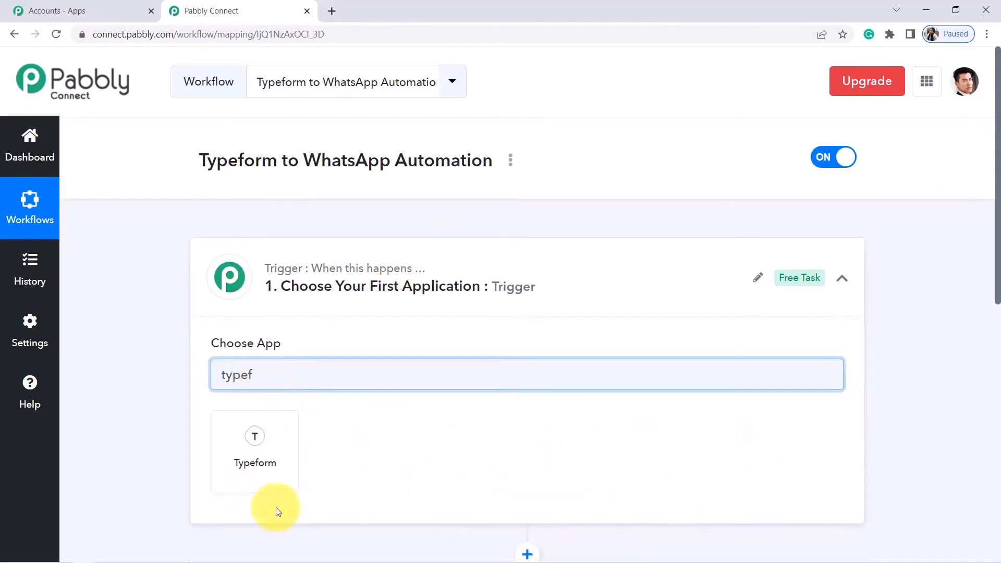
pyautogui.click(243, 458)
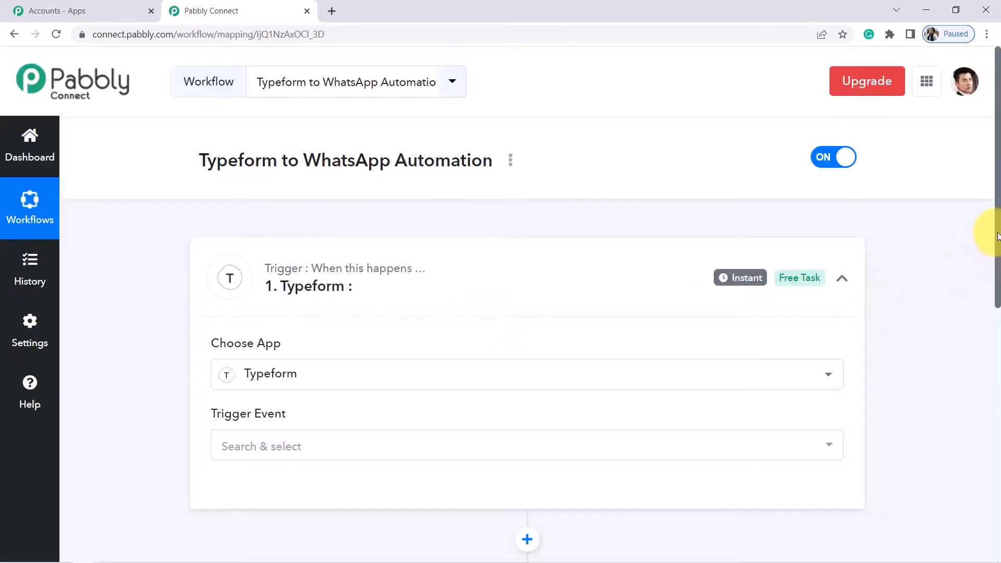
pyautogui.scroll(-3, 999, 236)
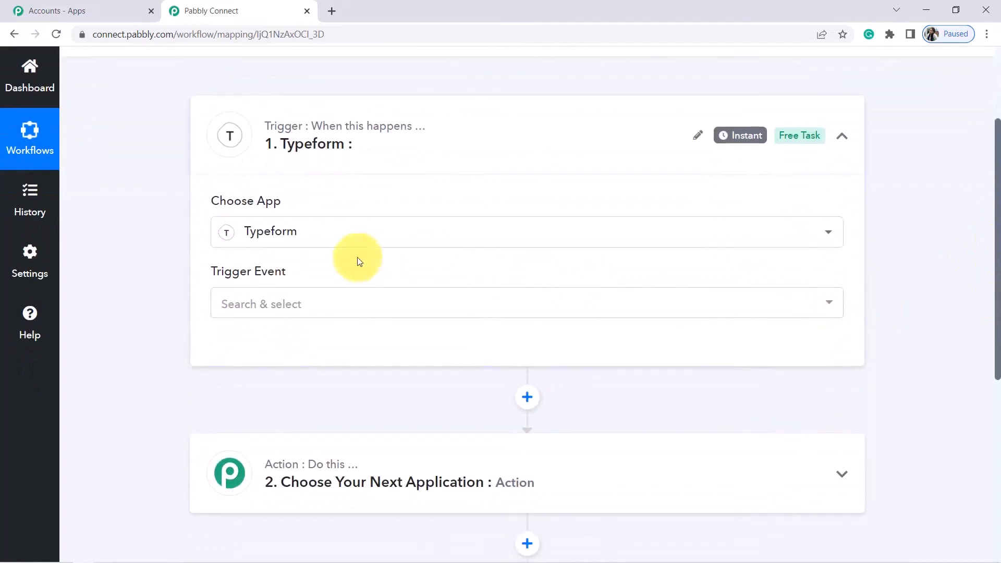
pyautogui.click(269, 308)
pyautogui.click(264, 381)
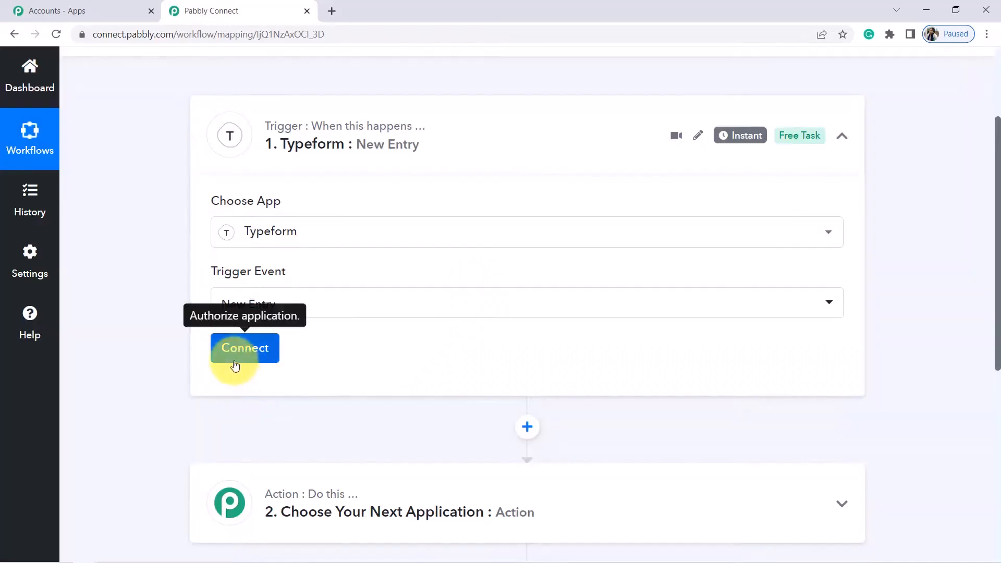
# Add a new Typeform connection and accept the permission-consent page in the popup
pyautogui.click(231, 360)
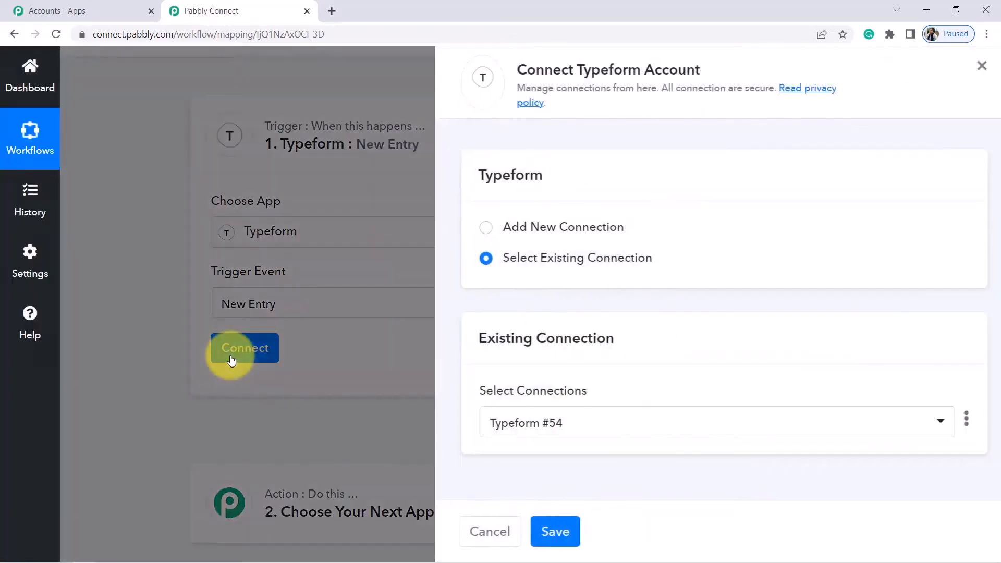
pyautogui.click(474, 230)
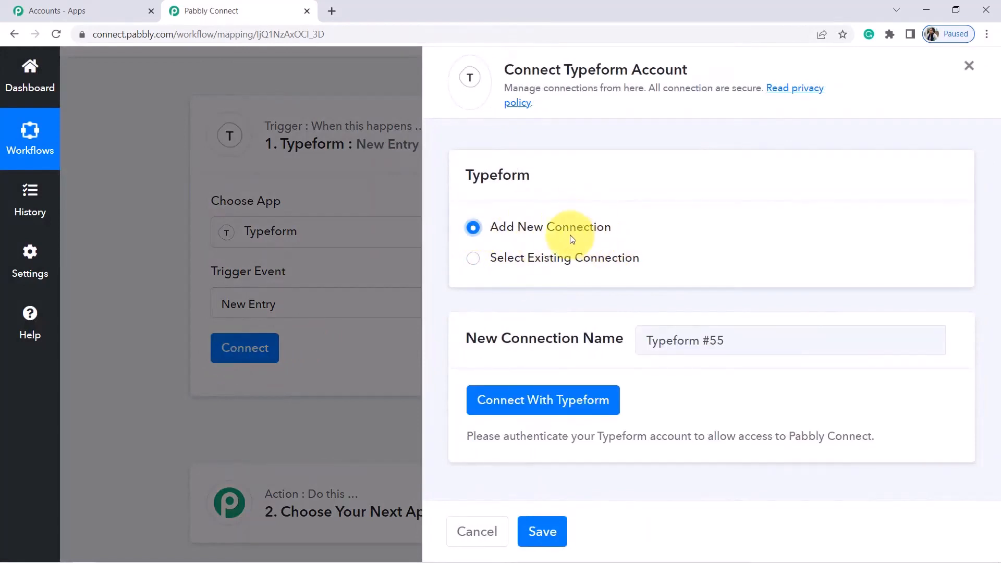
pyautogui.click(530, 399)
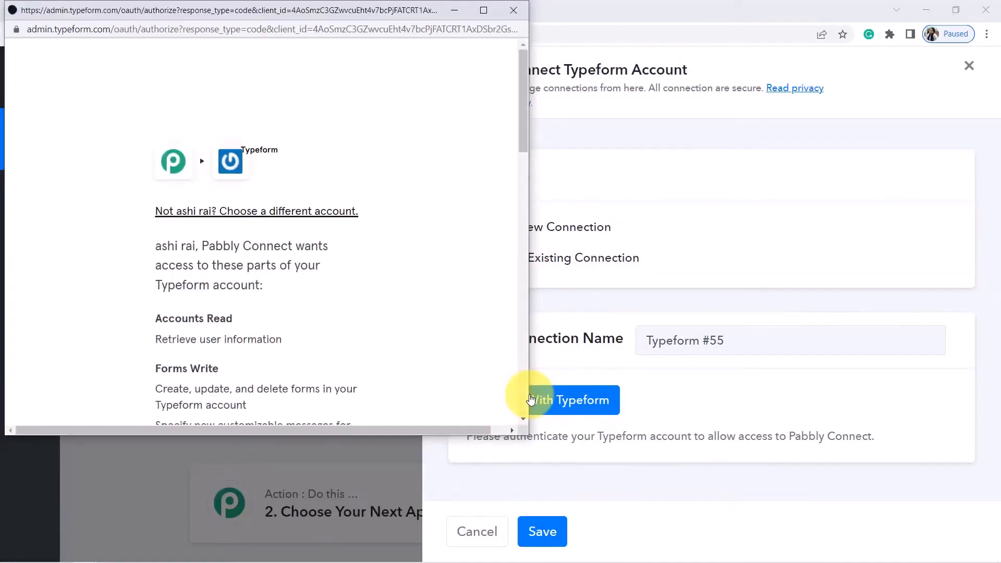
pyautogui.moveTo(524, 93); pyautogui.dragTo(527, 339)
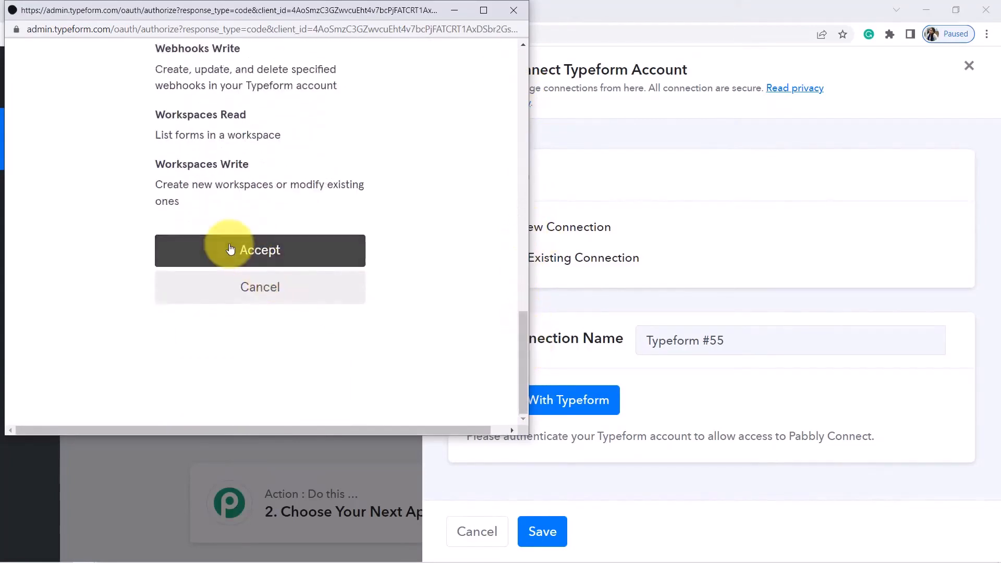
pyautogui.click(231, 250)
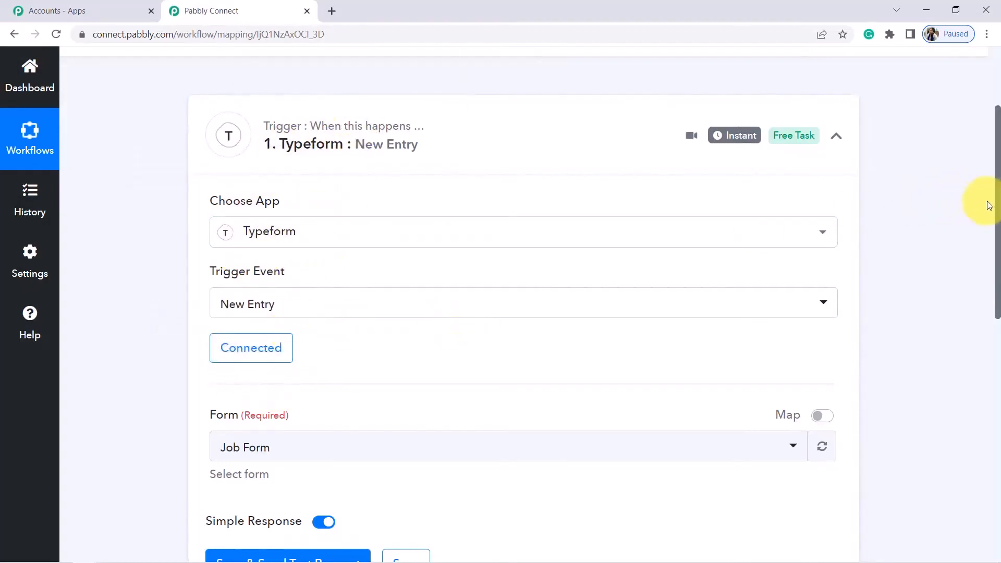
# Confirm Job Form in the trigger's Form list and compare it with the Typeform workspace's forms
pyautogui.scroll(-3, 991, 209)
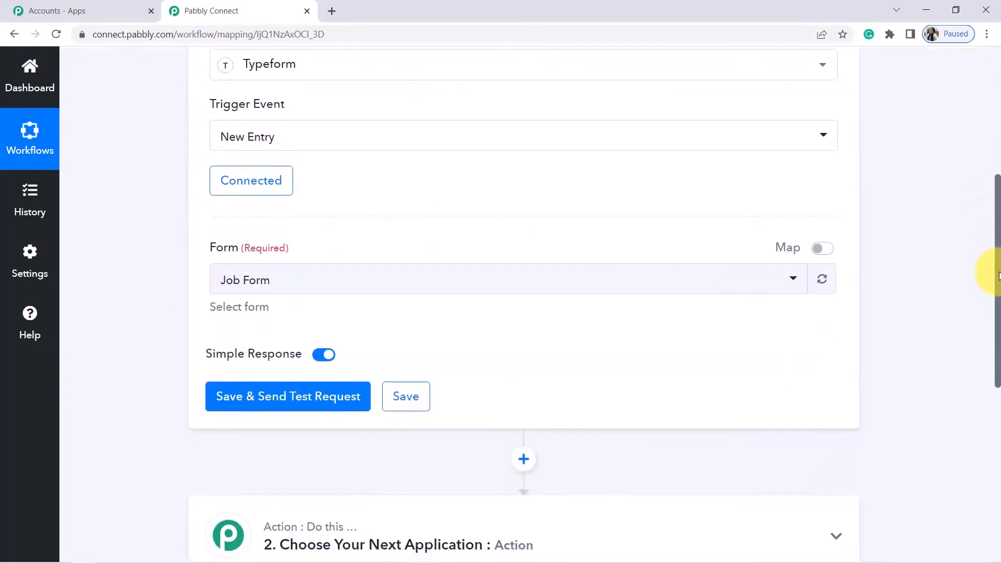
pyautogui.click(252, 288)
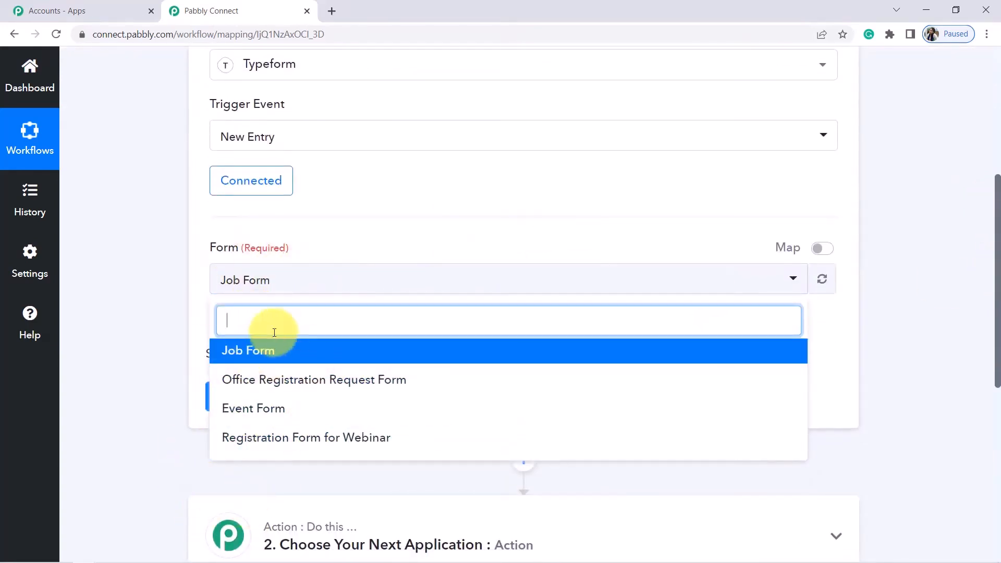
pyautogui.click(109, 245)
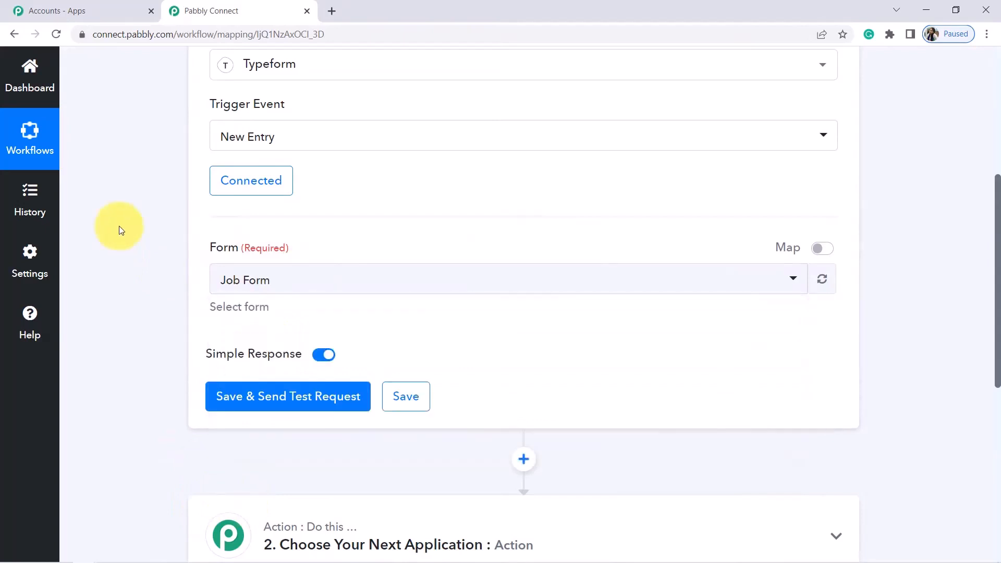
pyautogui.click(331, 12)
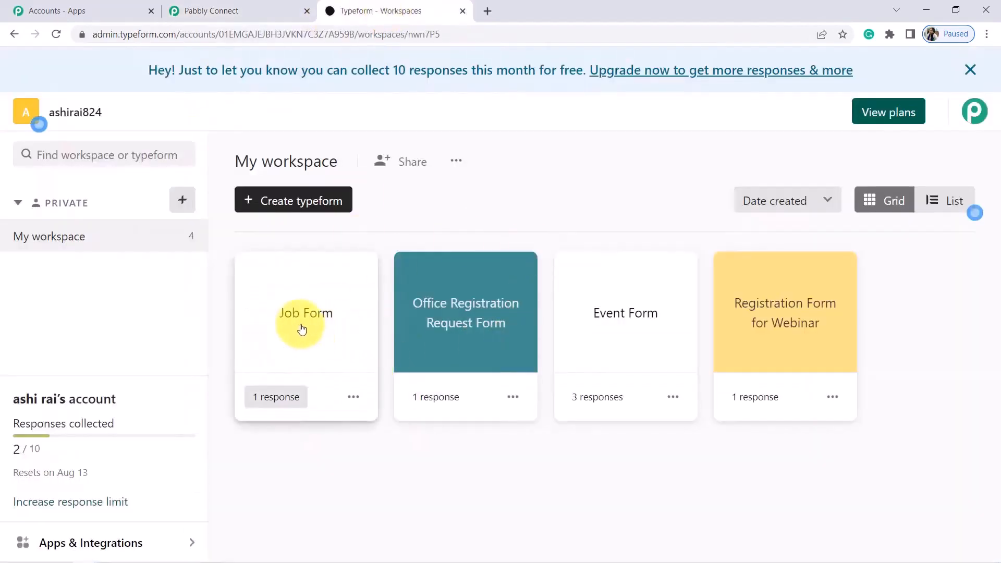
pyautogui.click(254, 6)
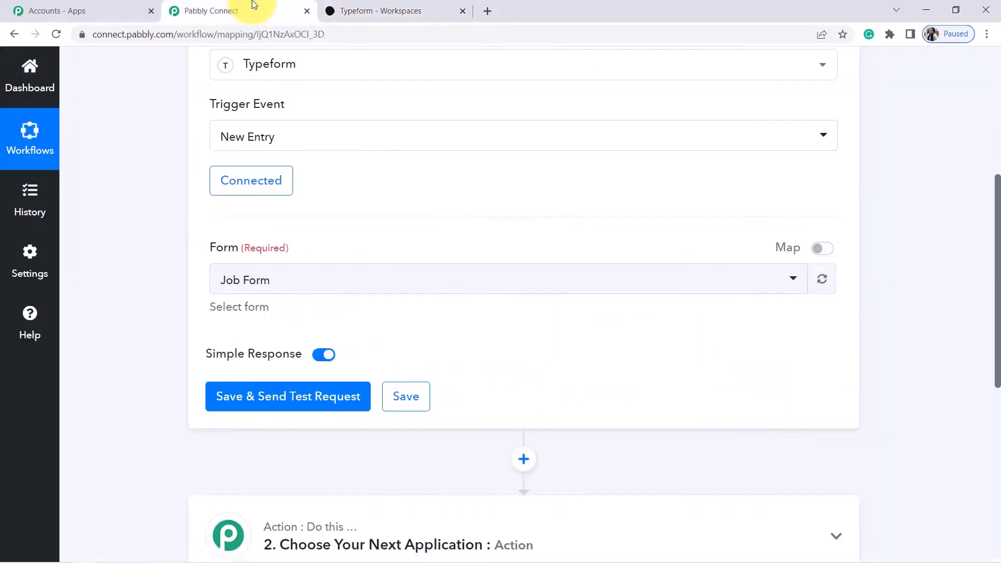
pyautogui.click(265, 280)
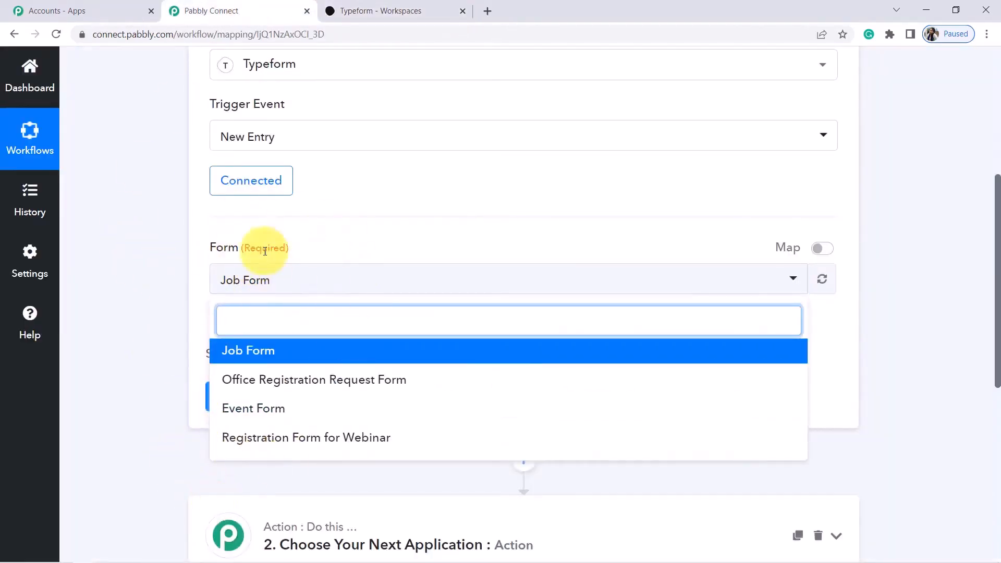
pyautogui.click(381, 6)
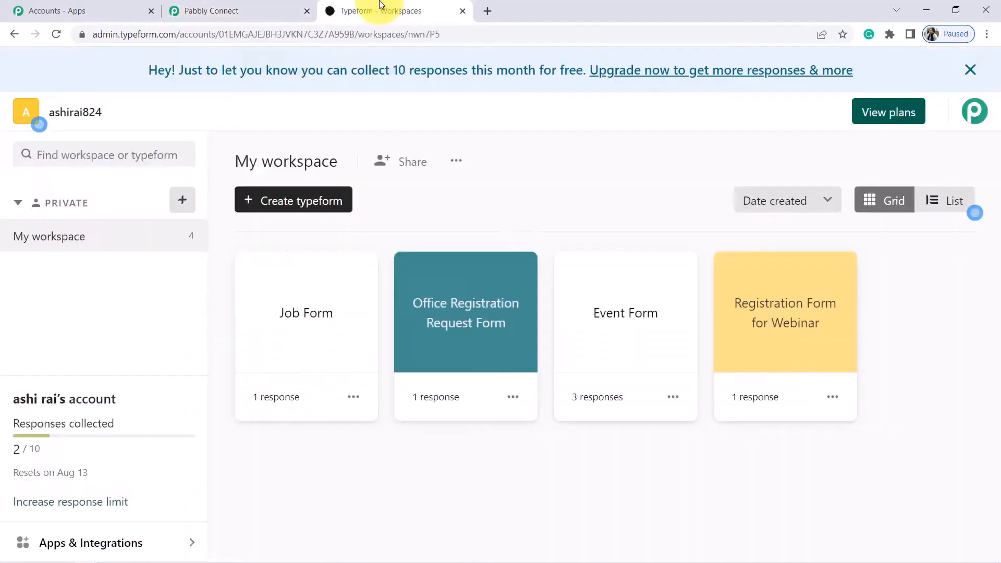
pyautogui.click(320, 316)
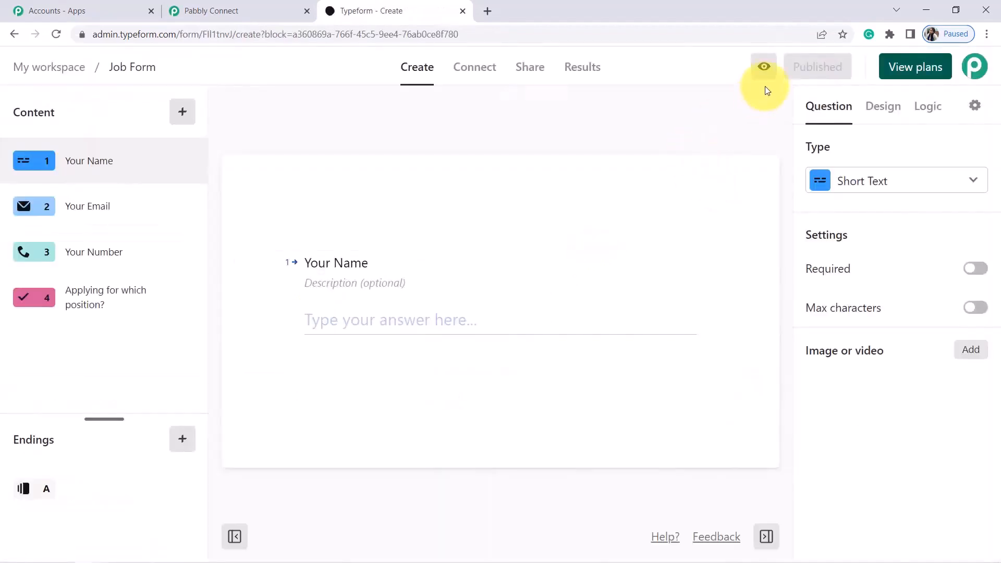
pyautogui.click(763, 68)
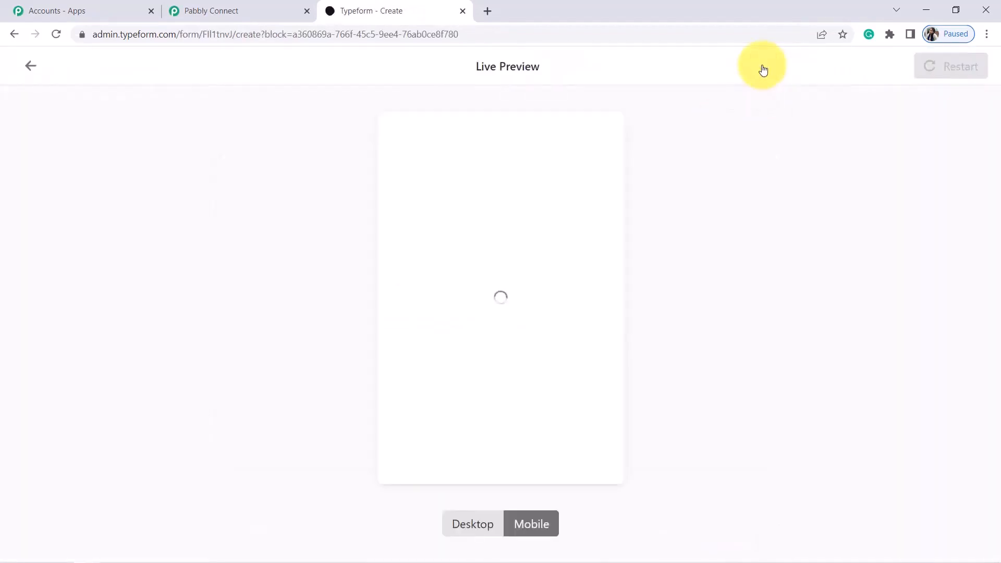
pyautogui.click(488, 525)
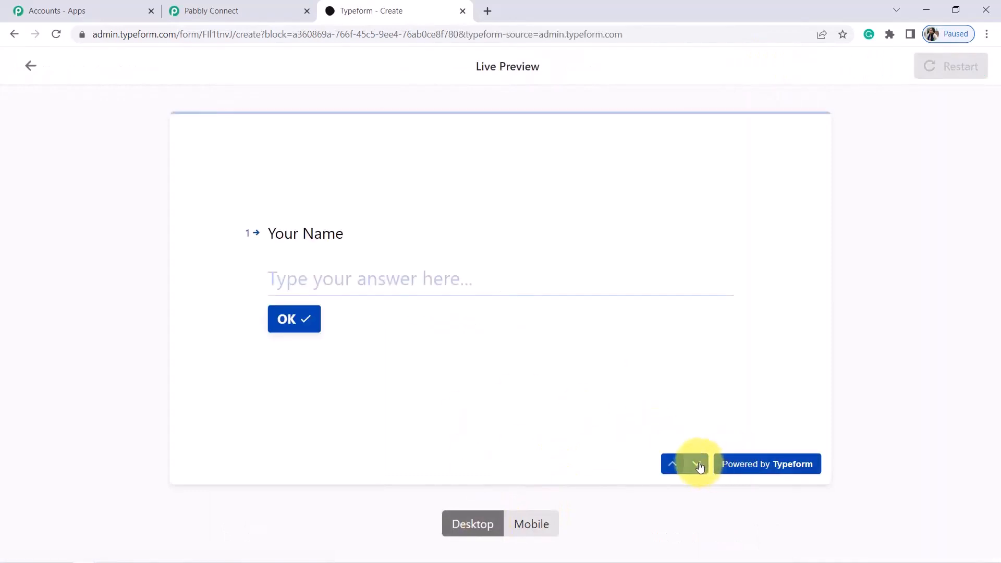
pyautogui.click(700, 464)
pyautogui.click(699, 464)
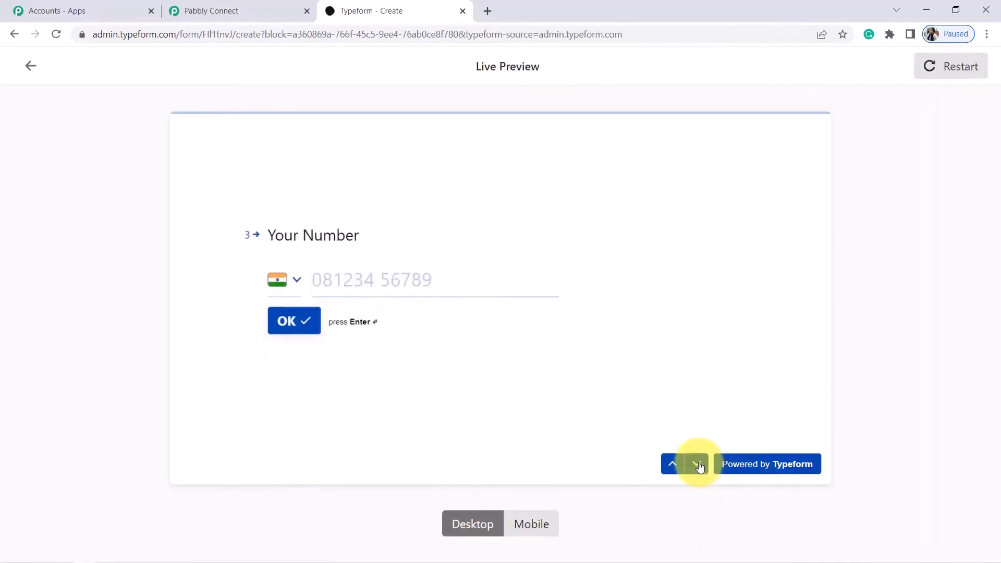
pyautogui.click(699, 464)
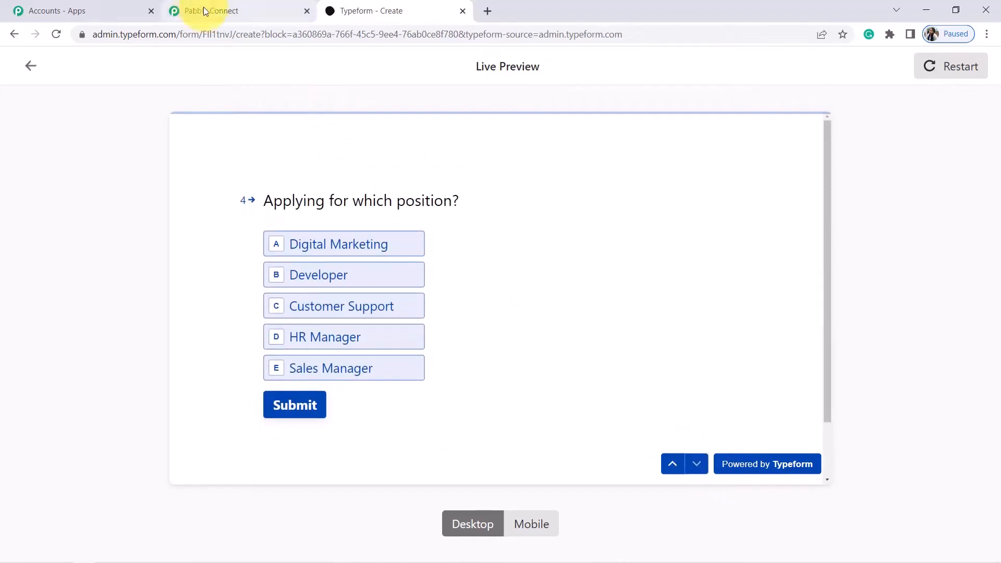
pyautogui.click(244, 8)
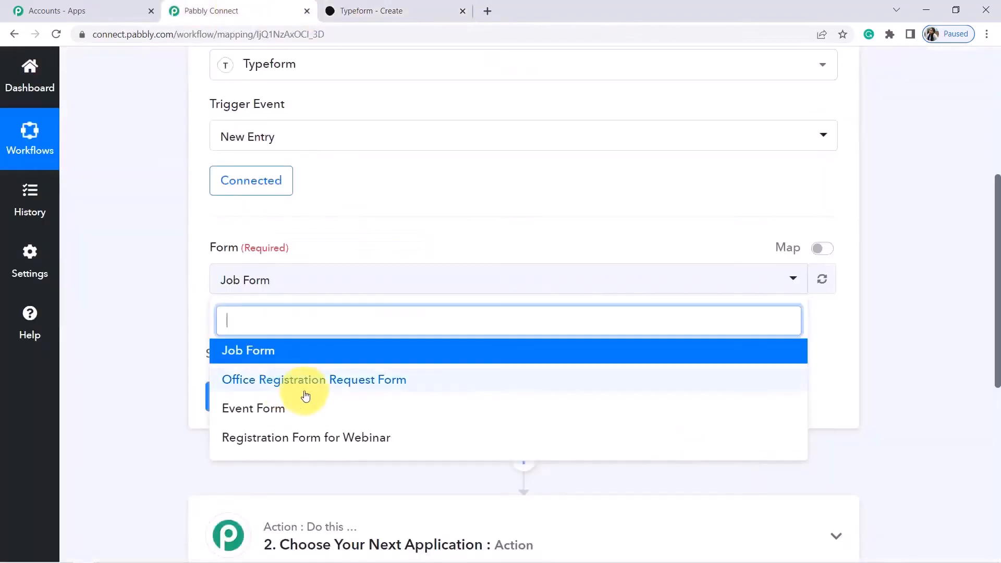
# Select Job Form as the trigger form and save and send a test request, highlighting the submission note
pyautogui.click(260, 357)
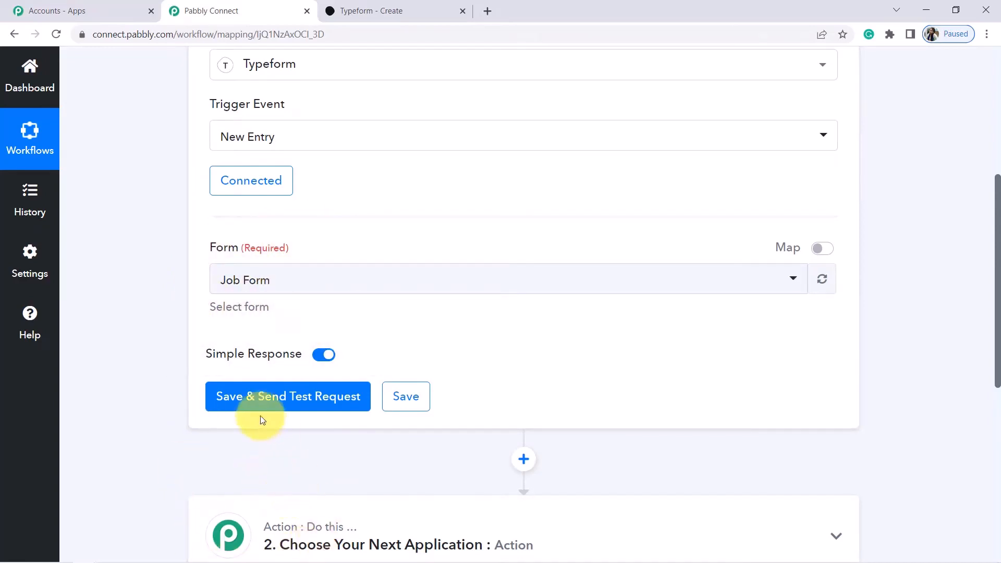
pyautogui.click(256, 401)
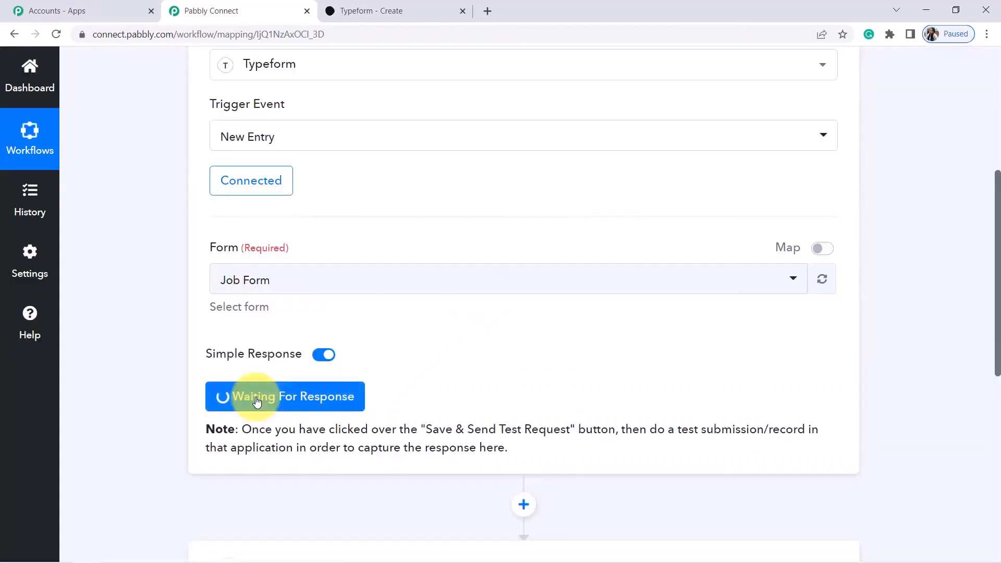
pyautogui.moveTo(241, 430); pyautogui.dragTo(538, 449)
pyautogui.click(630, 443)
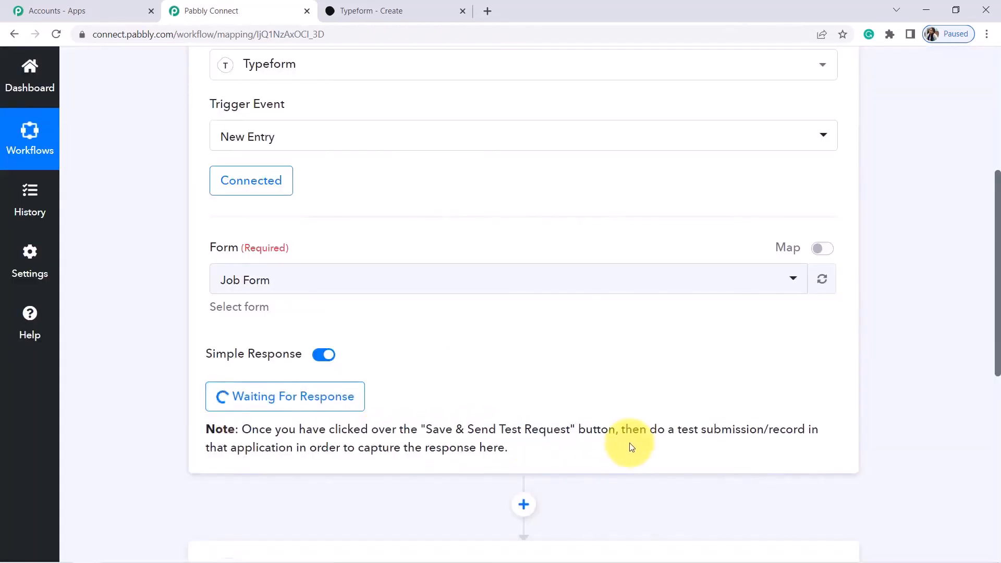
pyautogui.moveTo(652, 431); pyautogui.dragTo(535, 461)
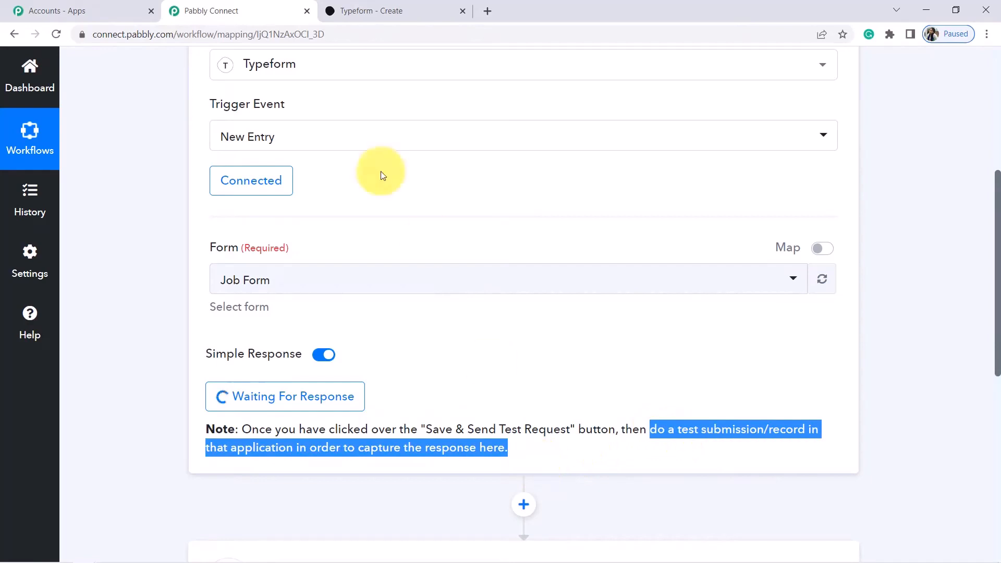
pyautogui.click(405, 9)
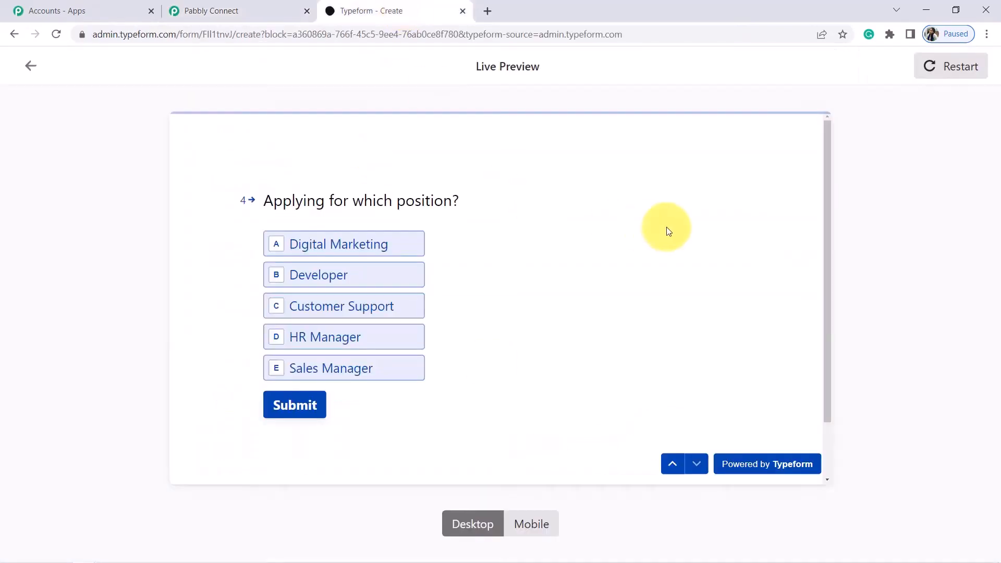
# Copy the Job Form's public share link and open it in a new browser tab
pyautogui.click(31, 67)
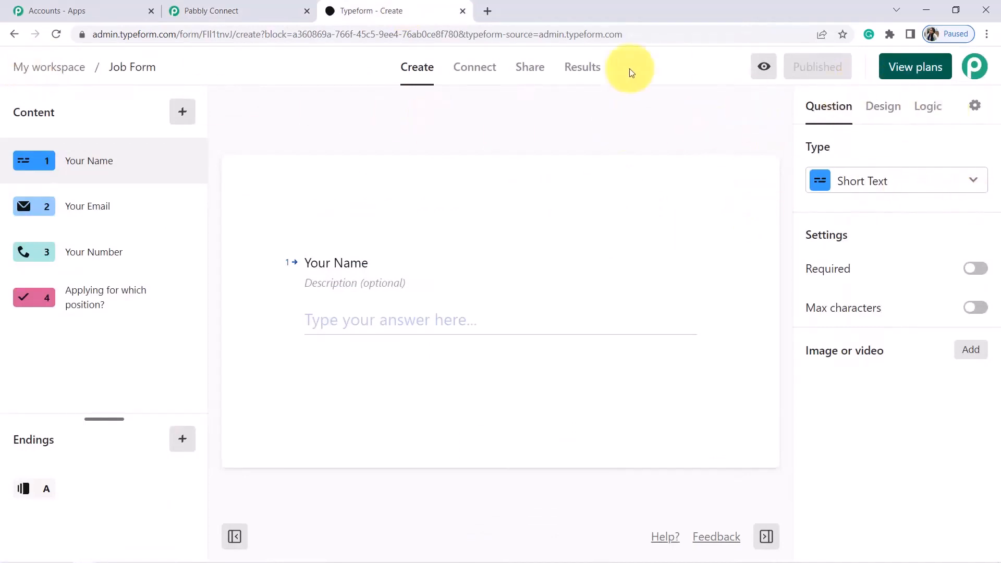
pyautogui.click(523, 70)
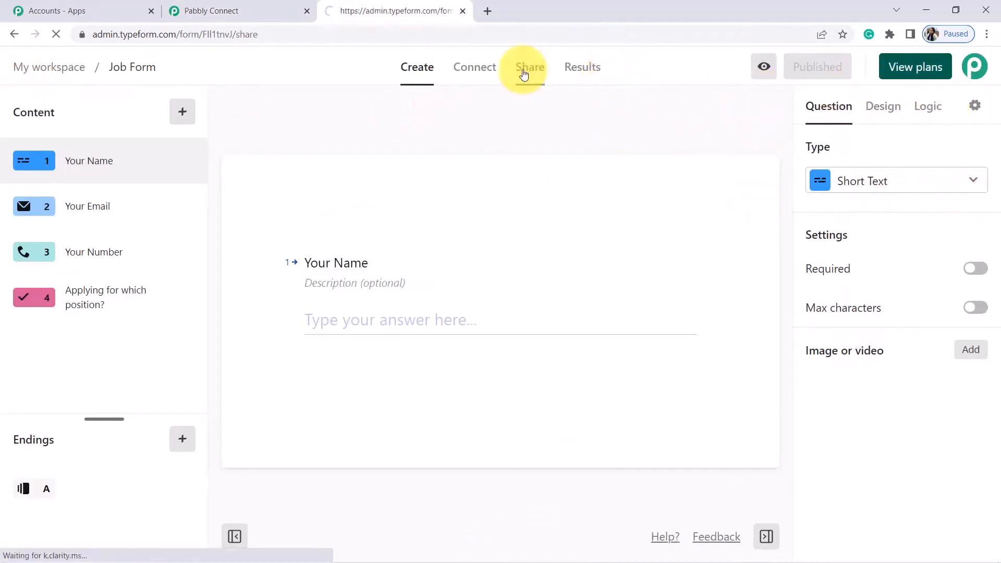
pyautogui.click(434, 261)
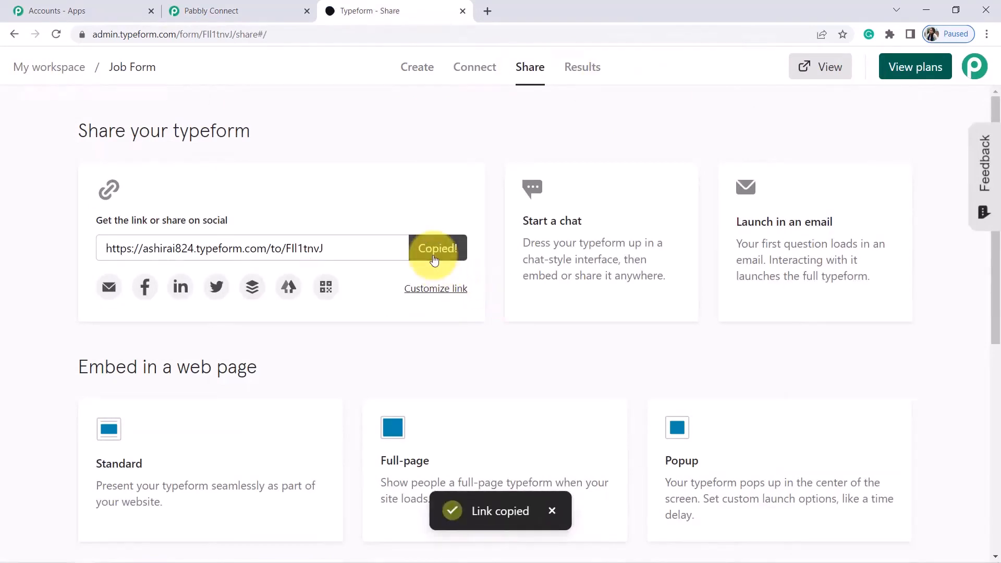
pyautogui.hotkey('ctrl', 't')
pyautogui.hotkey('ctrl', 'v')
pyautogui.press('Return')
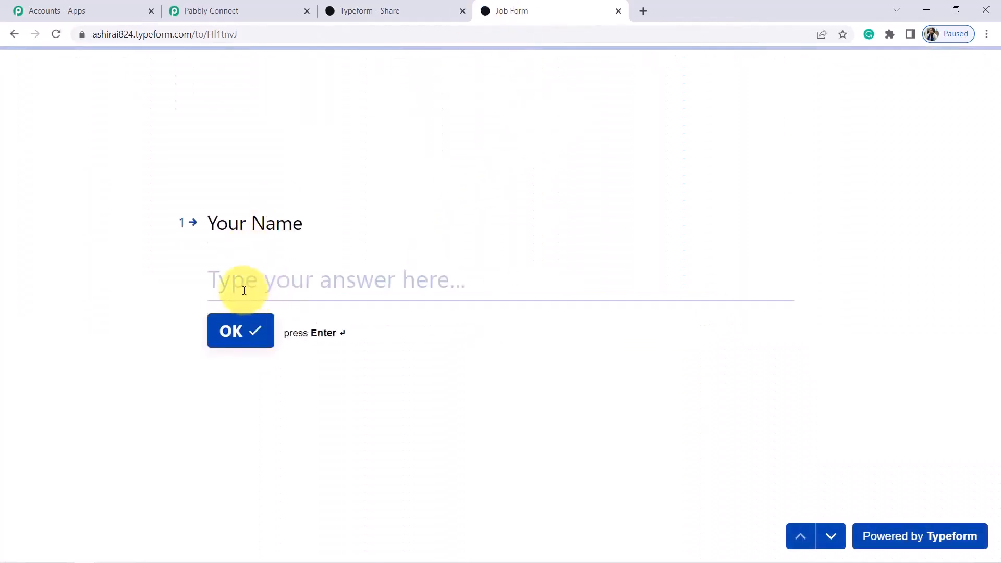
# Submit a test entry with Dummy Name, a test email, a phone number and Digital Marketing
pyautogui.click(242, 288)
pyautogui.write('Dummy Name')
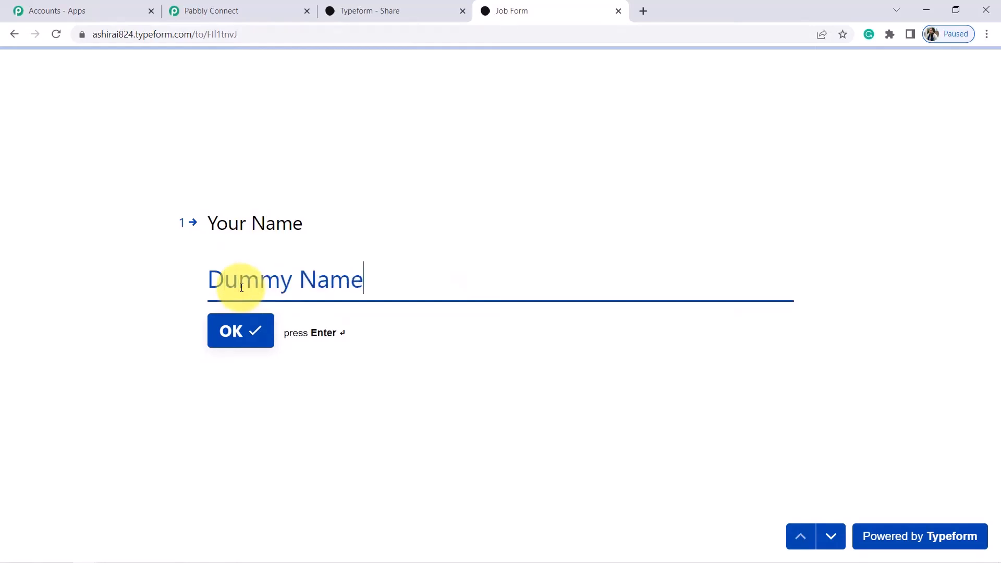
pyautogui.click(230, 331)
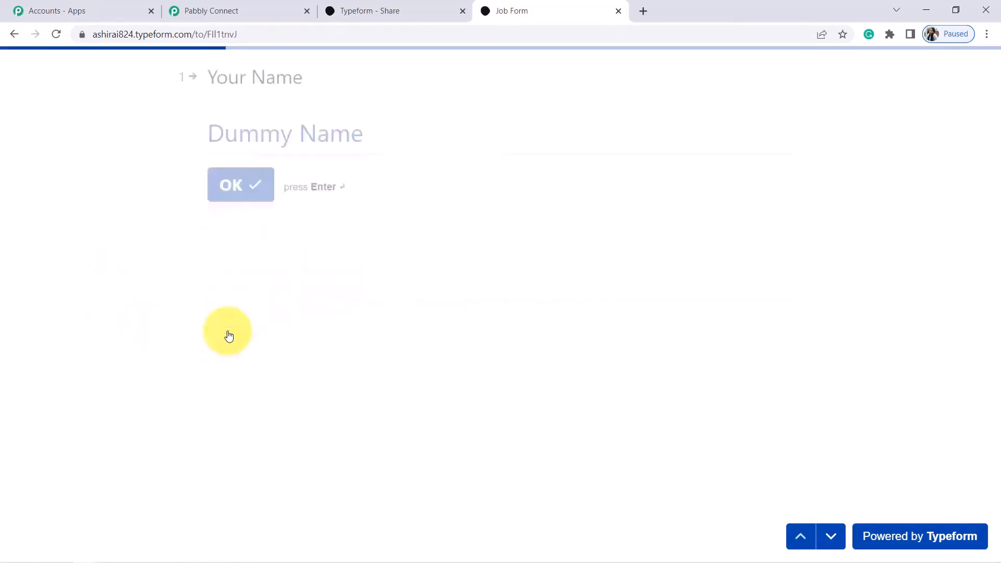
pyautogui.click(287, 286)
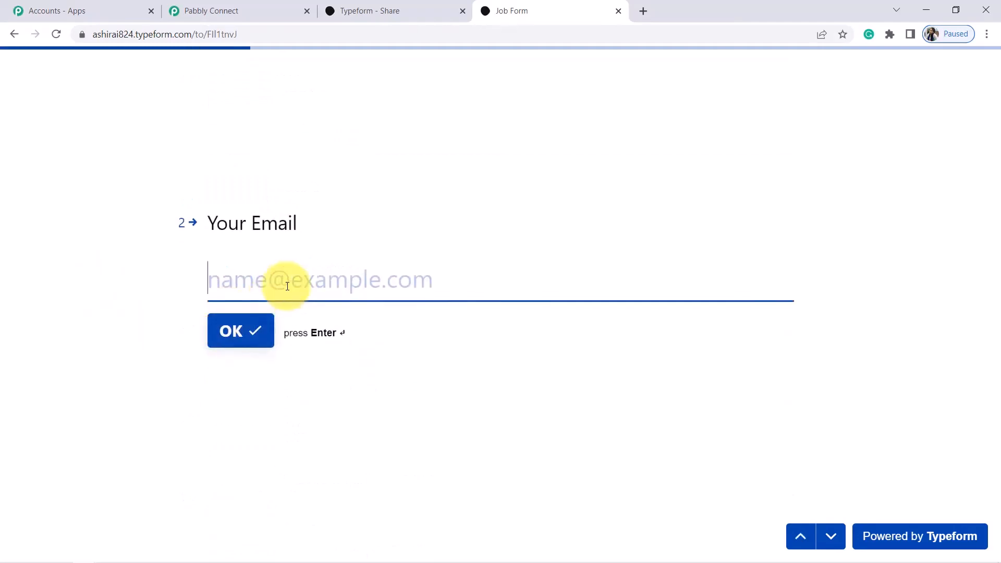
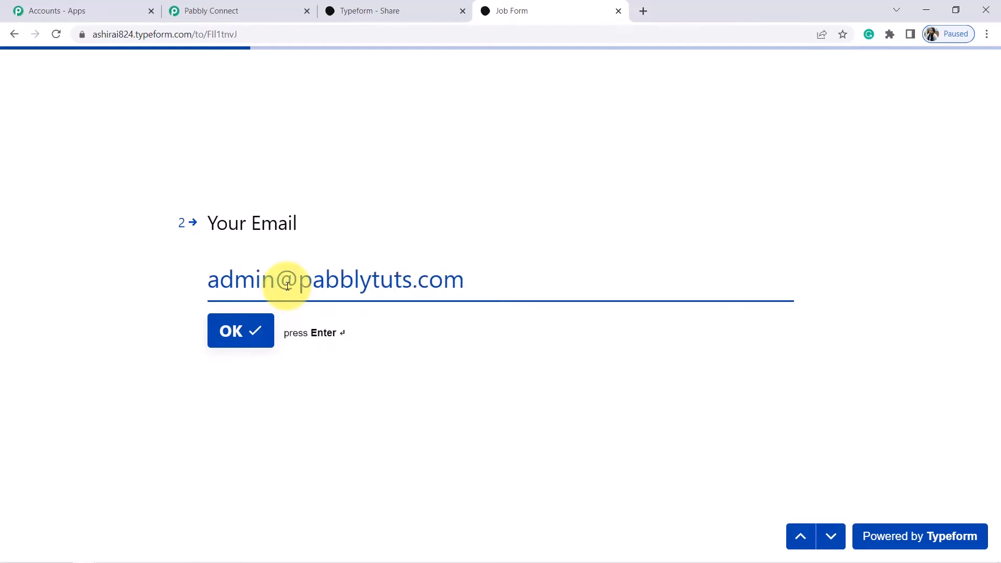
pyautogui.press('Return')
pyautogui.click(311, 283)
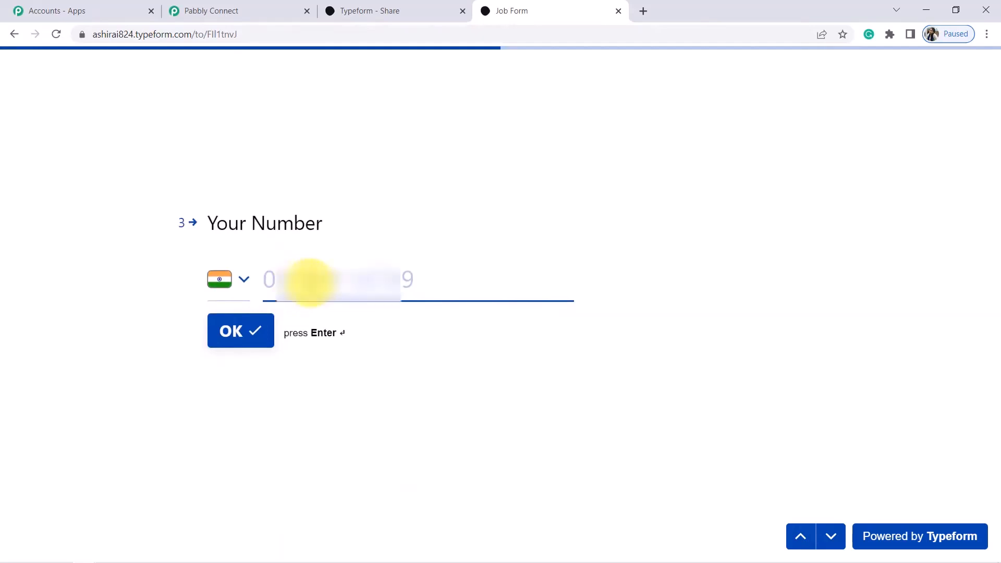
pyautogui.write('9')
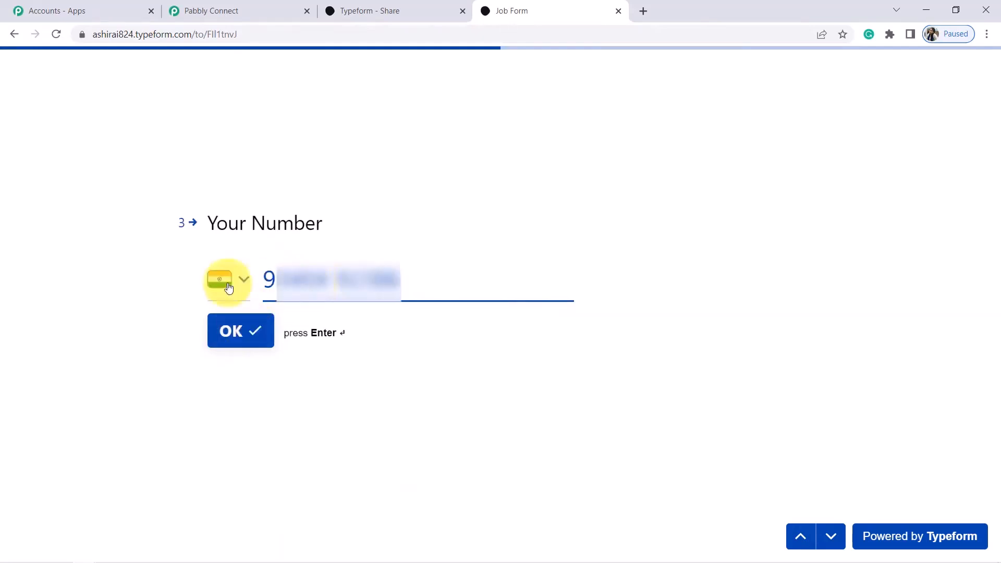
pyautogui.click(230, 335)
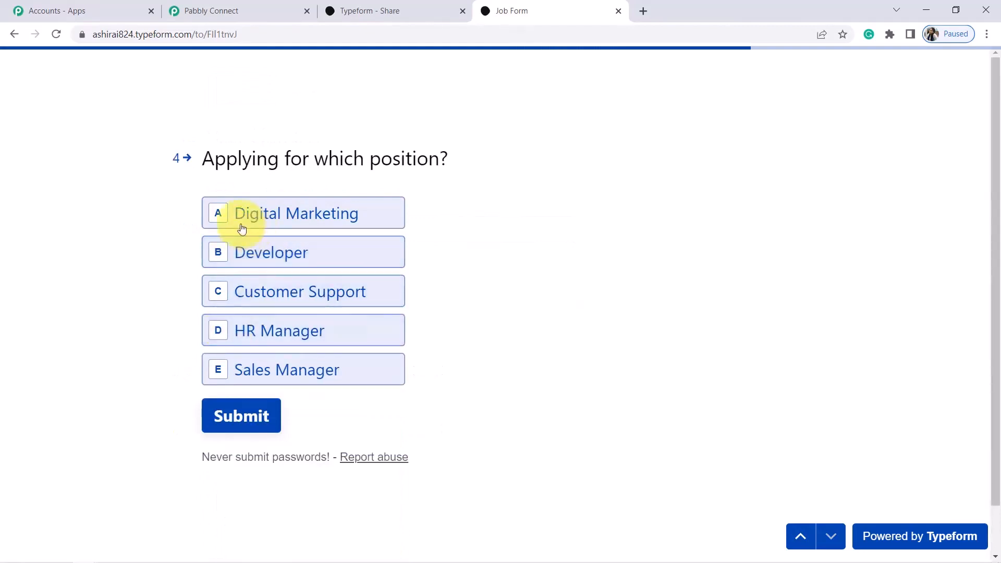
pyautogui.click(226, 216)
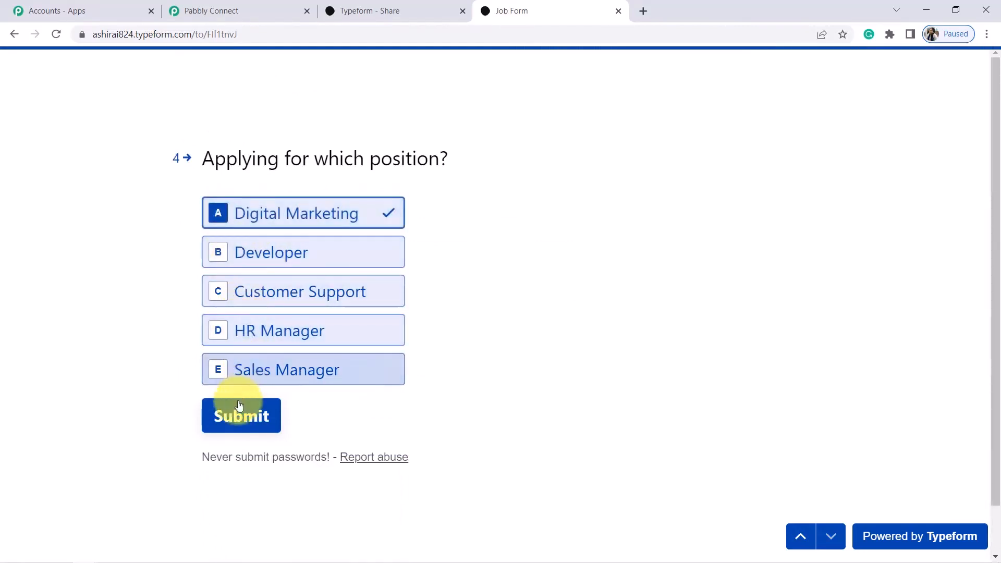
pyautogui.click(240, 417)
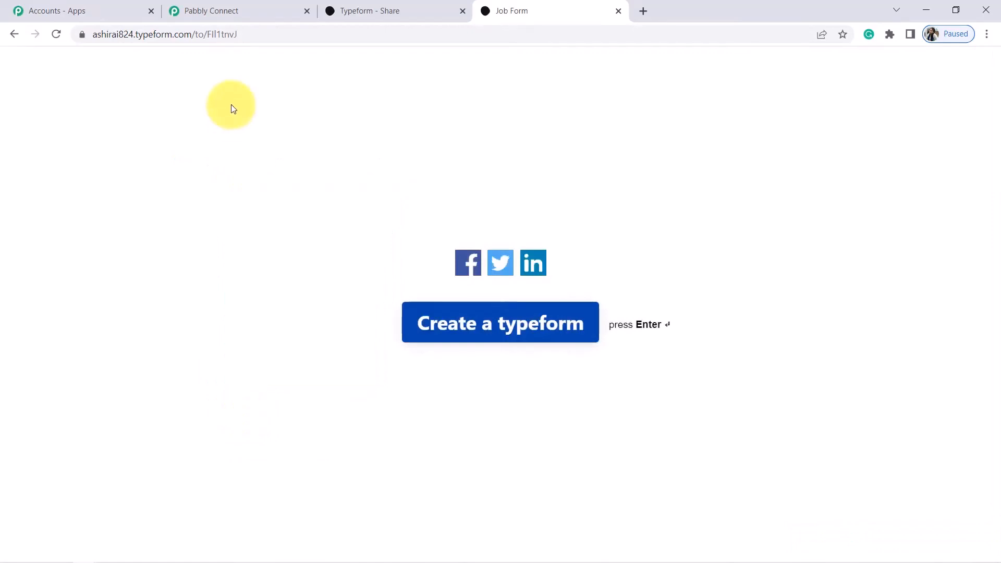
pyautogui.click(243, 4)
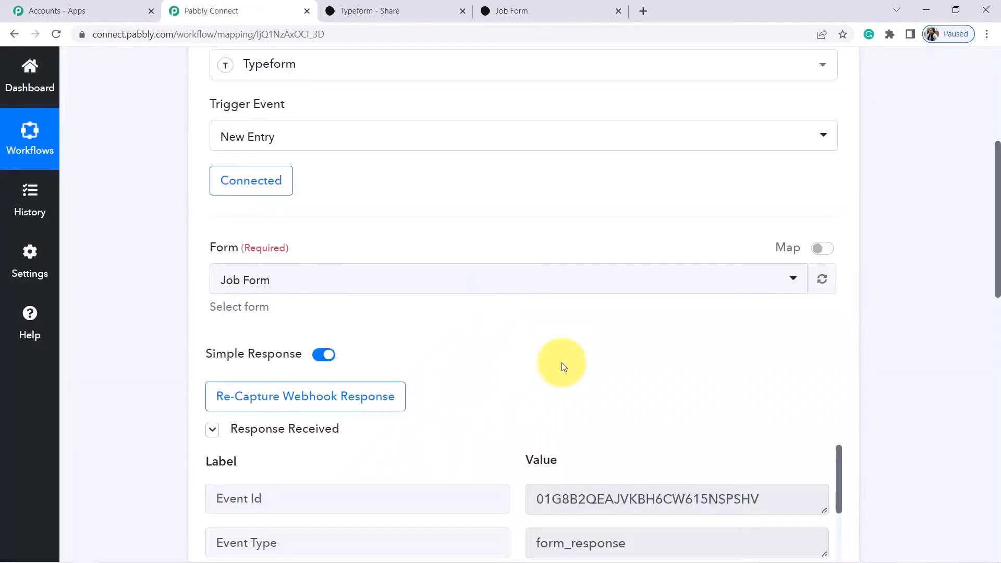
# Inspect the captured Job Form title, Dummy Name and email answers, then expand the action step
pyautogui.moveTo(997, 211); pyautogui.dragTo(992, 334)
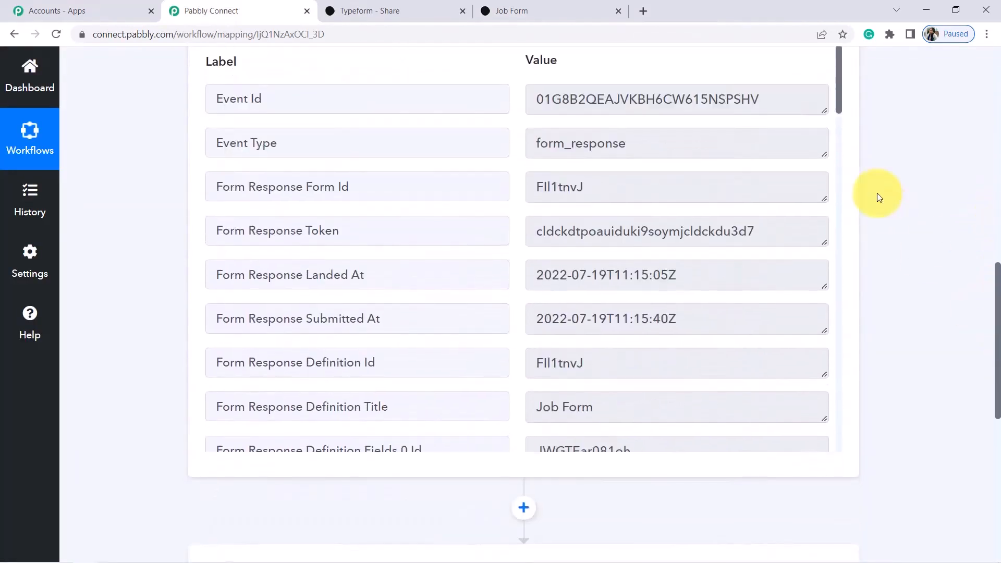
pyautogui.moveTo(839, 90); pyautogui.dragTo(850, 131)
pyautogui.tripleClick(564, 201)
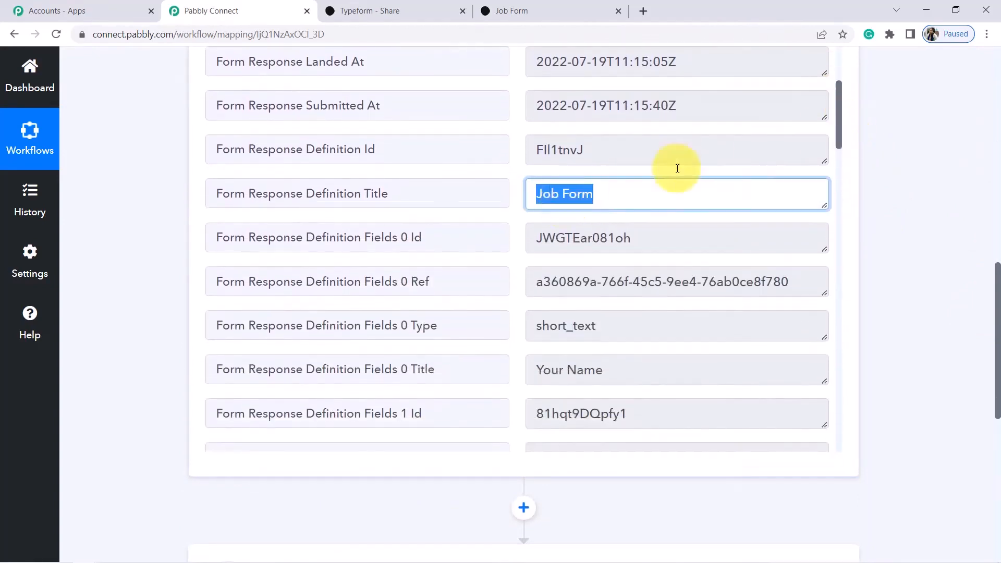
pyautogui.moveTo(850, 112); pyautogui.dragTo(845, 326)
pyautogui.doubleClick(568, 165)
pyautogui.tripleClick(569, 165)
pyautogui.click(573, 403)
pyautogui.tripleClick(573, 402)
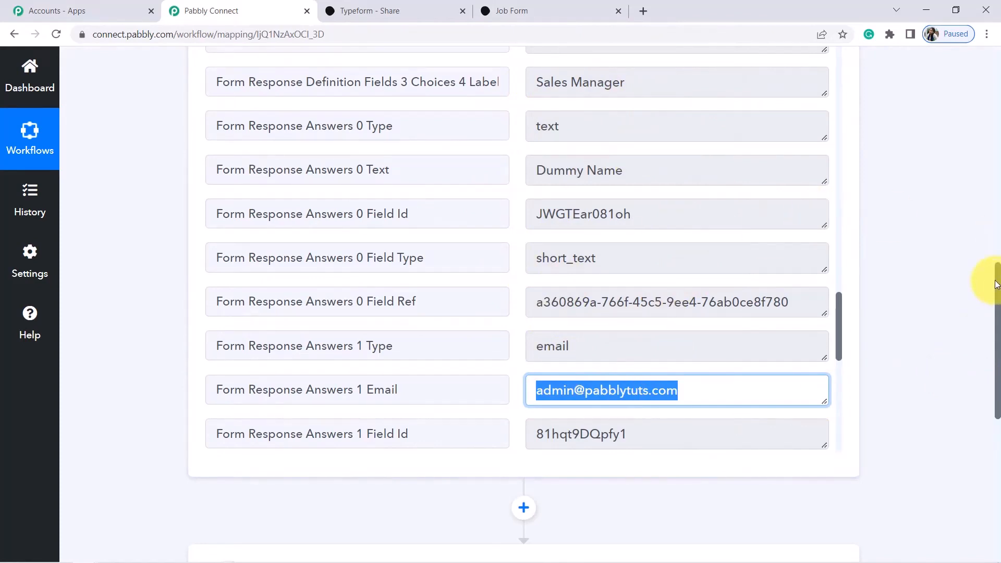
pyautogui.moveTo(997, 285); pyautogui.dragTo(998, 381)
pyautogui.click(346, 284)
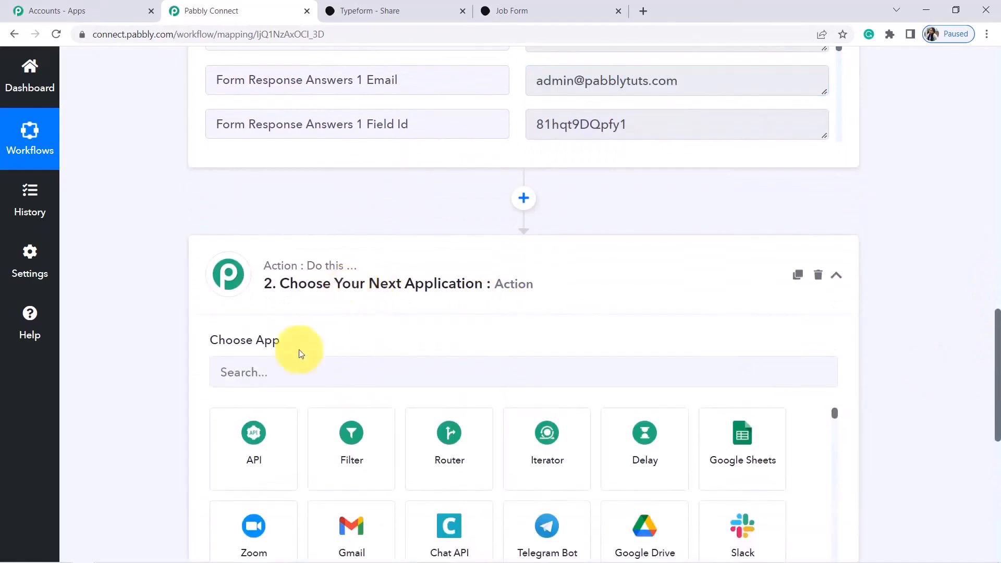
# Set the action to WhatsApp Cloud API with Send Template Message and begin connecting its account
pyautogui.click(267, 378)
pyautogui.write('whats')
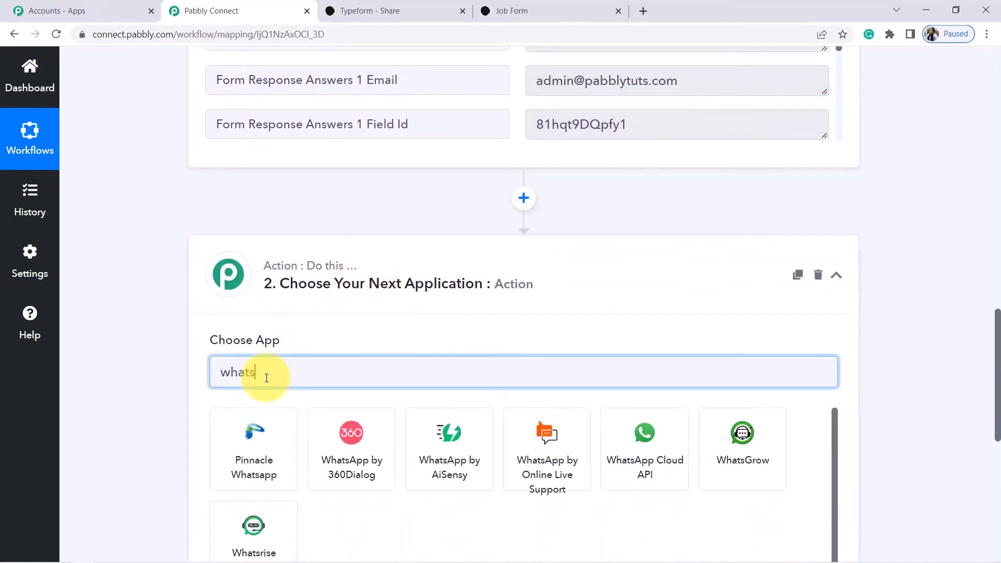
pyautogui.click(644, 440)
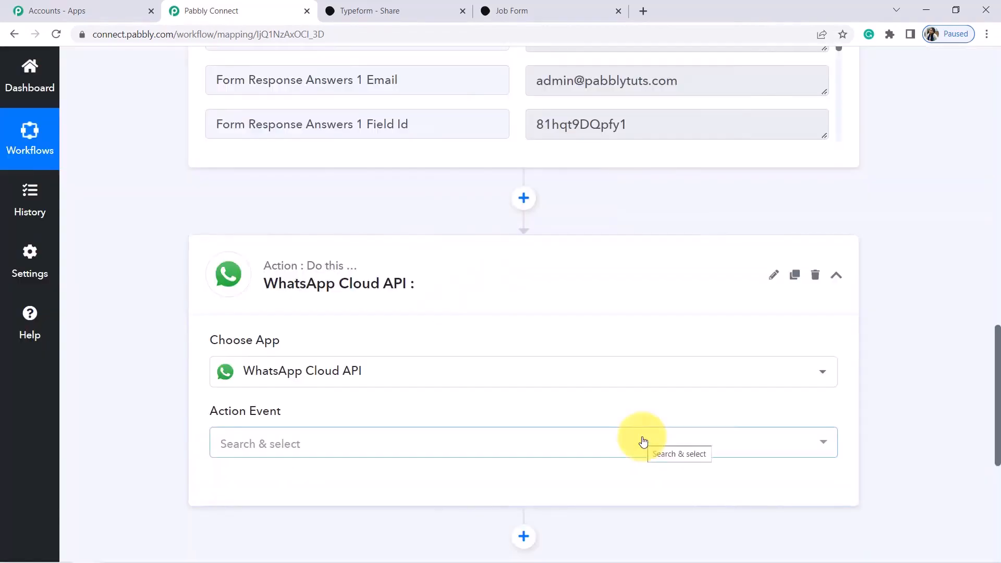
pyautogui.moveTo(997, 385); pyautogui.dragTo(994, 427)
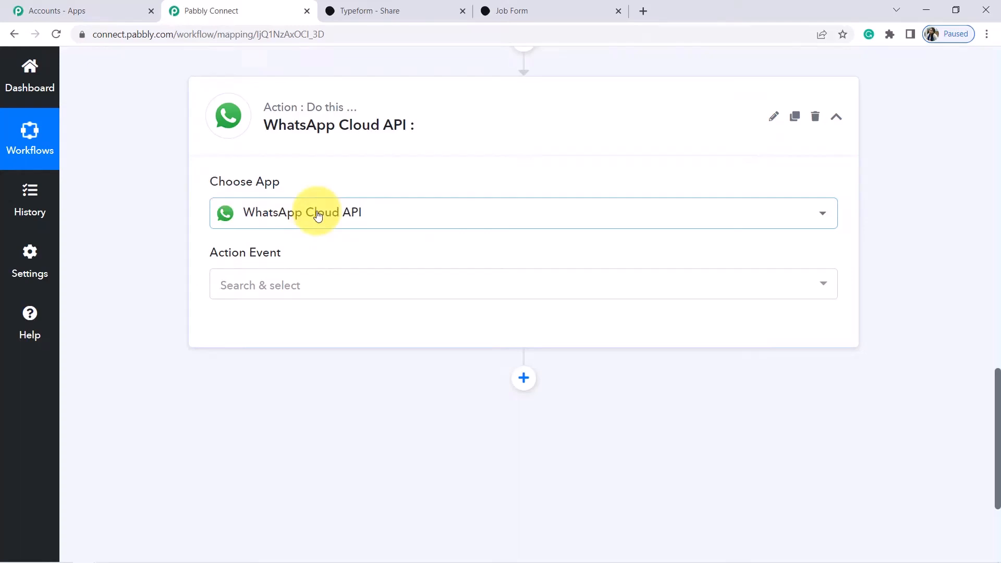
pyautogui.click(259, 286)
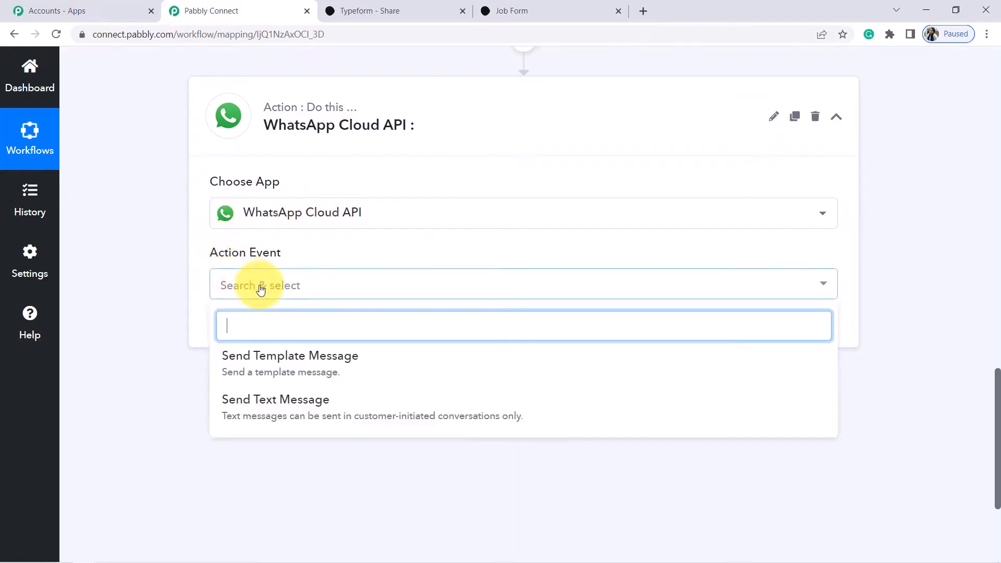
pyautogui.click(246, 362)
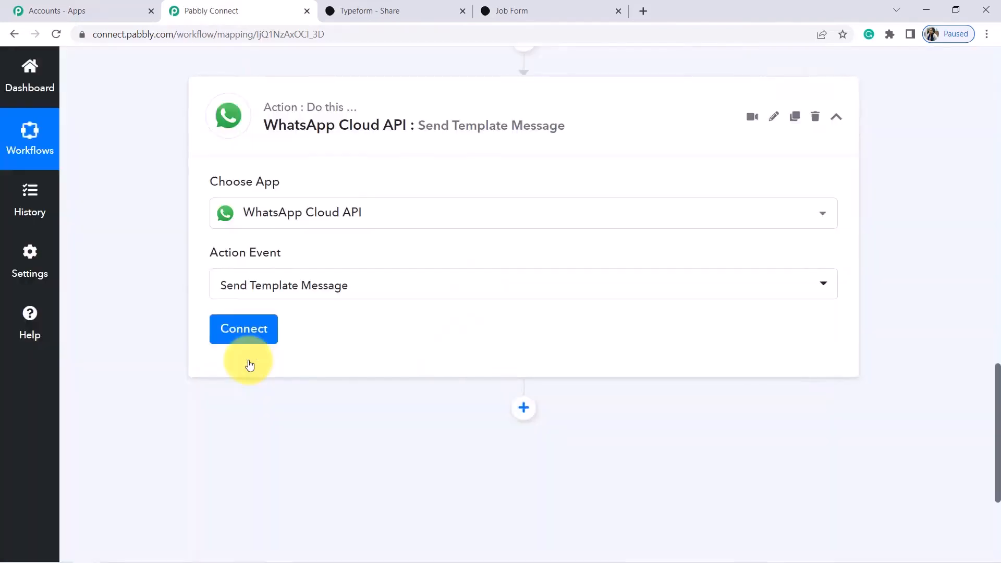
pyautogui.click(259, 338)
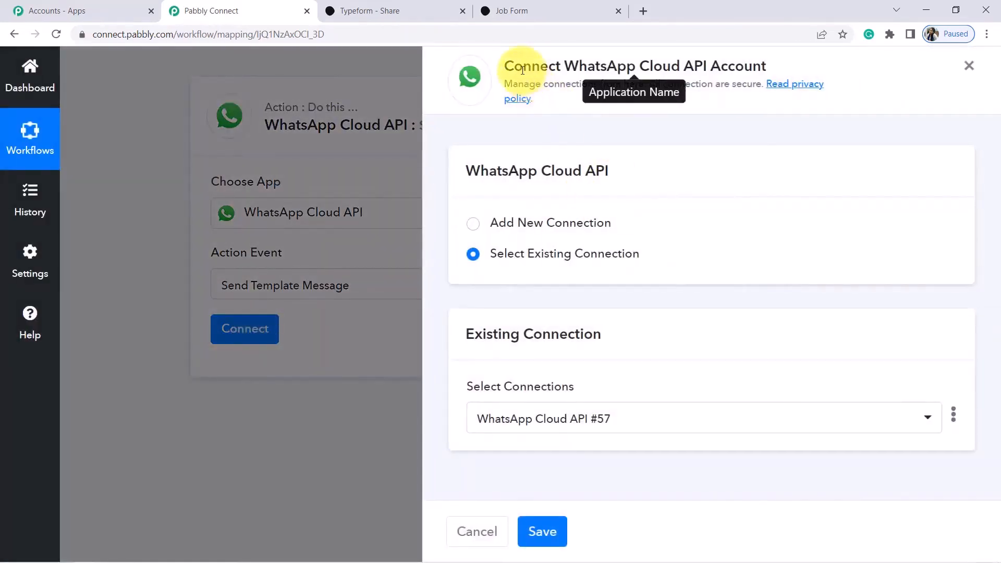
# Add a new WhatsApp Cloud API connection, then enter developers.facebook in a new browser tab
pyautogui.moveTo(522, 66); pyautogui.dragTo(682, 65)
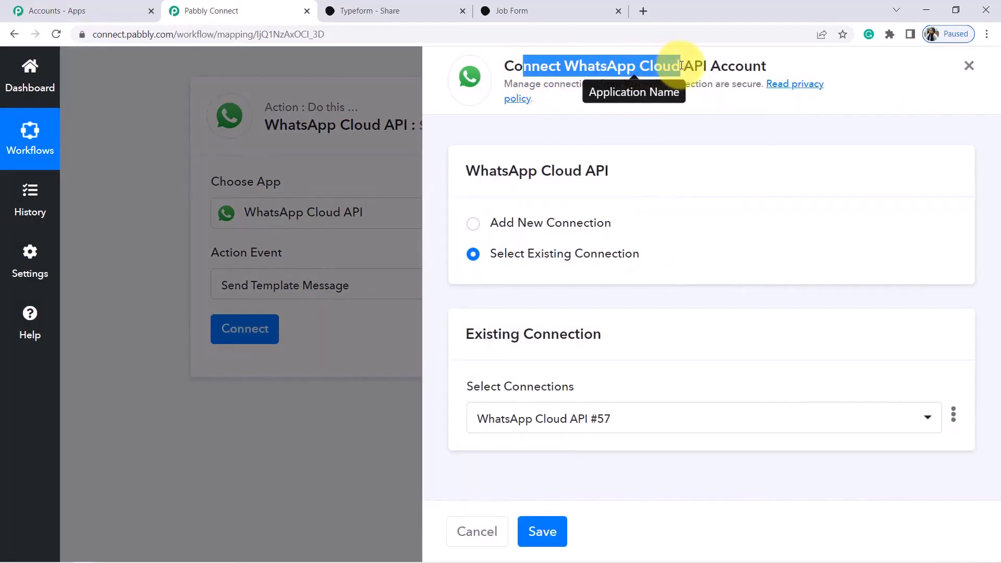
pyautogui.click(473, 226)
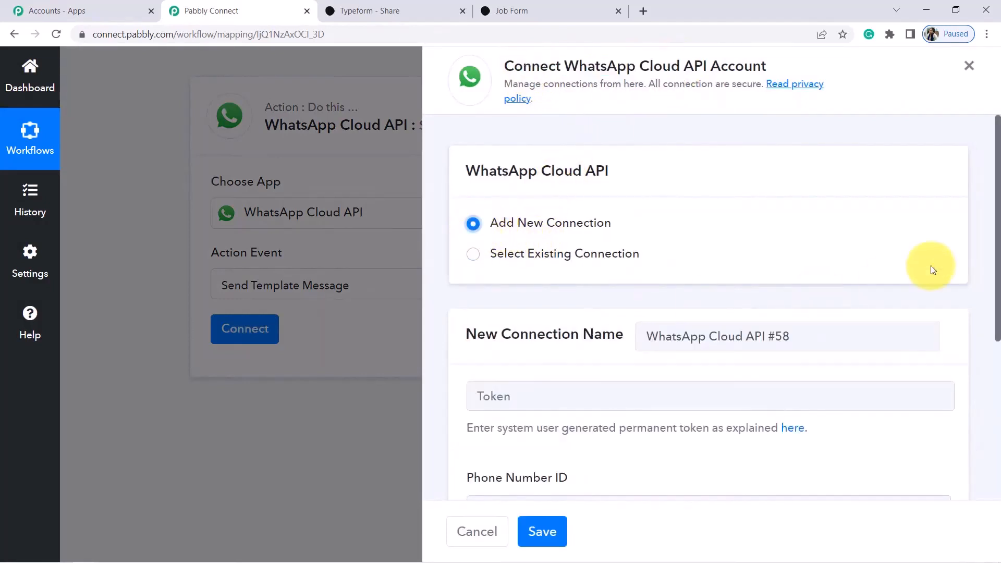
pyautogui.moveTo(997, 255); pyautogui.dragTo(998, 383)
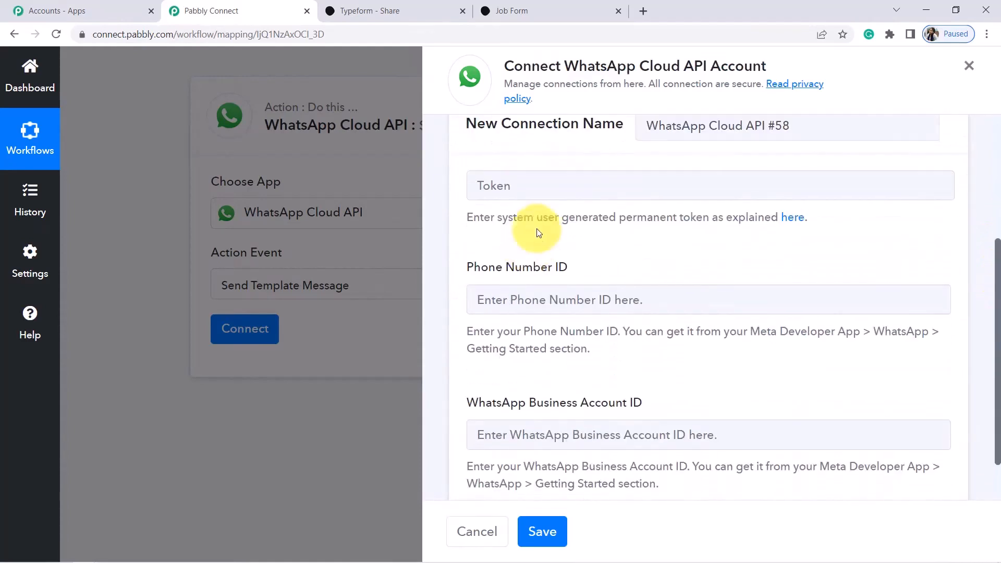
pyautogui.click(643, 6)
pyautogui.write('developers.facebo')
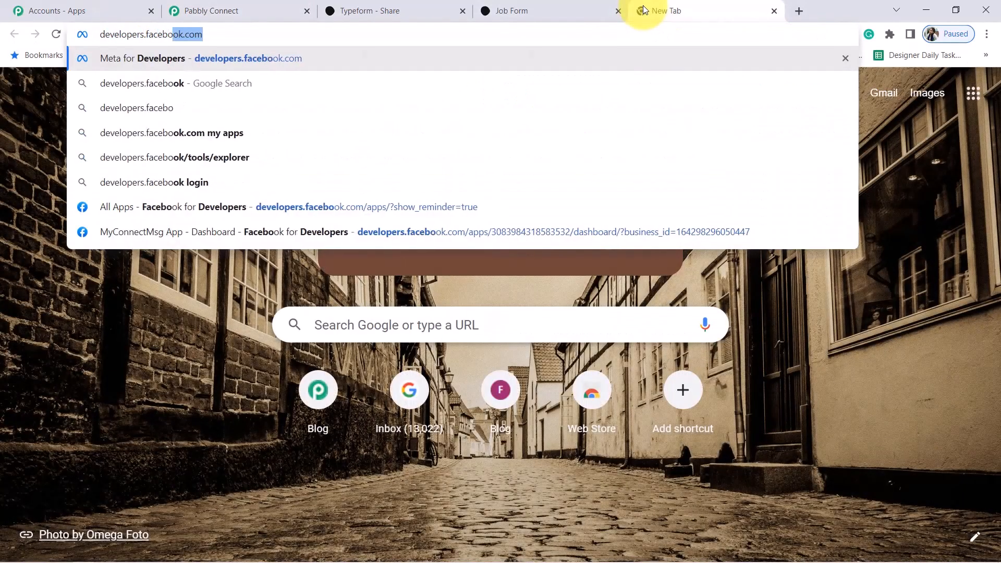
pyautogui.write('ok')
# Load developers.facebook.com, go to My Apps, and select the MyConnectMsg App
pyautogui.press('Return')
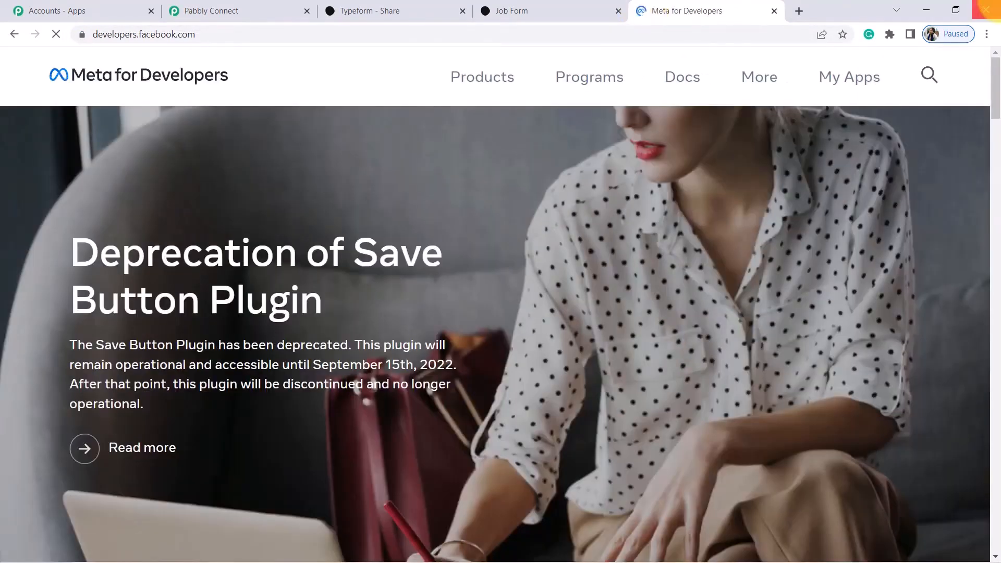
pyautogui.click(847, 84)
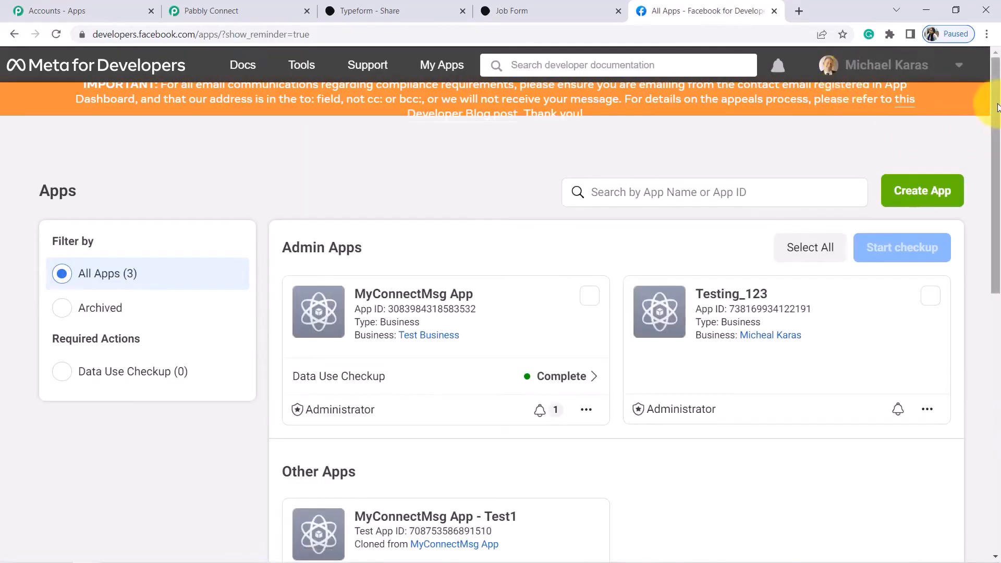
pyautogui.moveTo(996, 107); pyautogui.dragTo(999, 130)
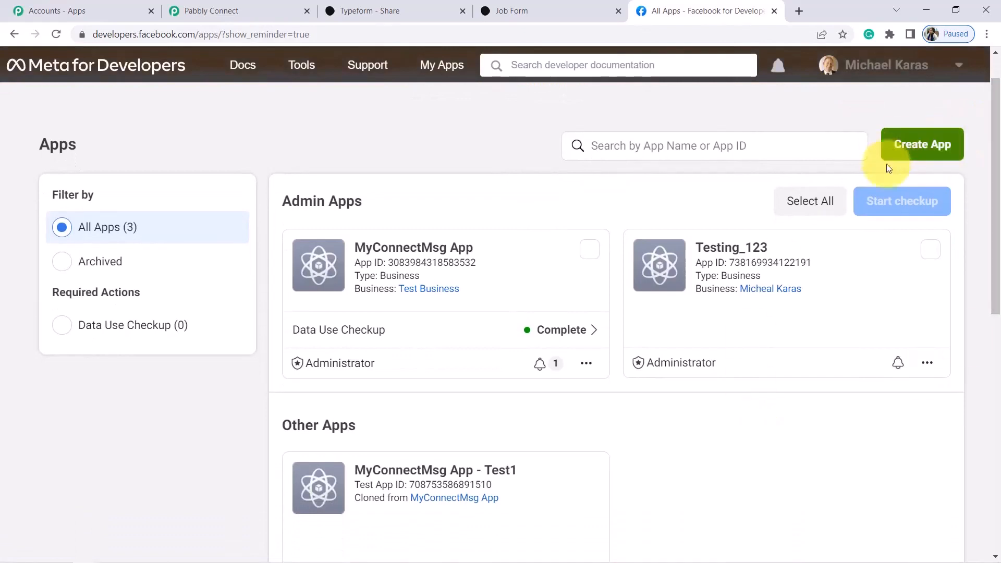
pyautogui.click(932, 138)
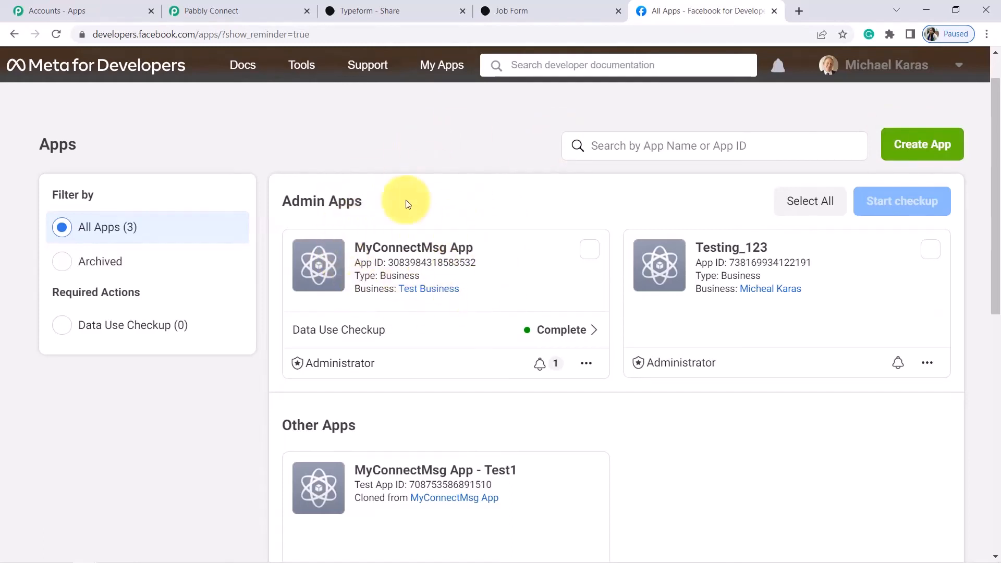
pyautogui.click(398, 253)
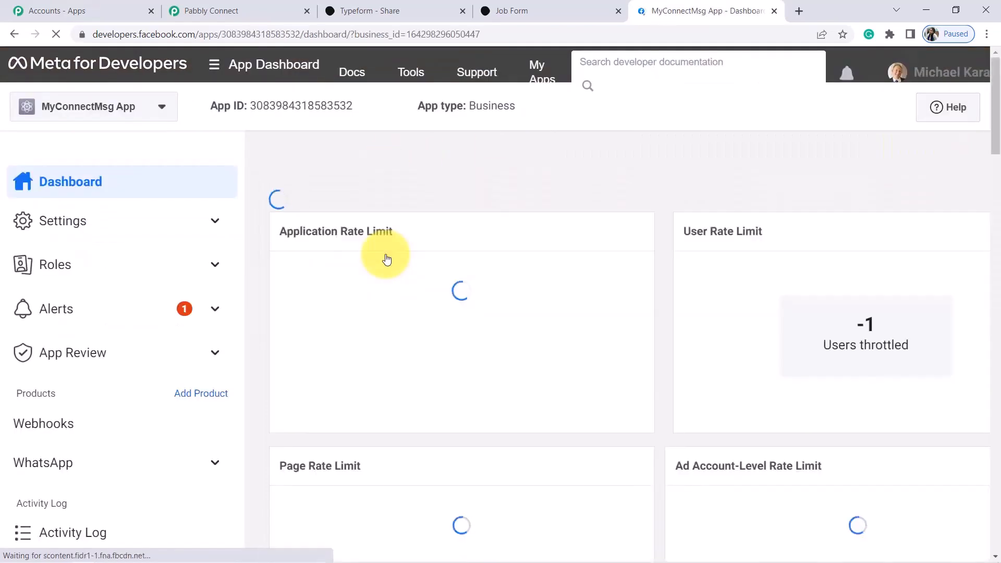
# Open WhatsApp Getting Started in the Meta app and copy the temporary access token
pyautogui.click(59, 464)
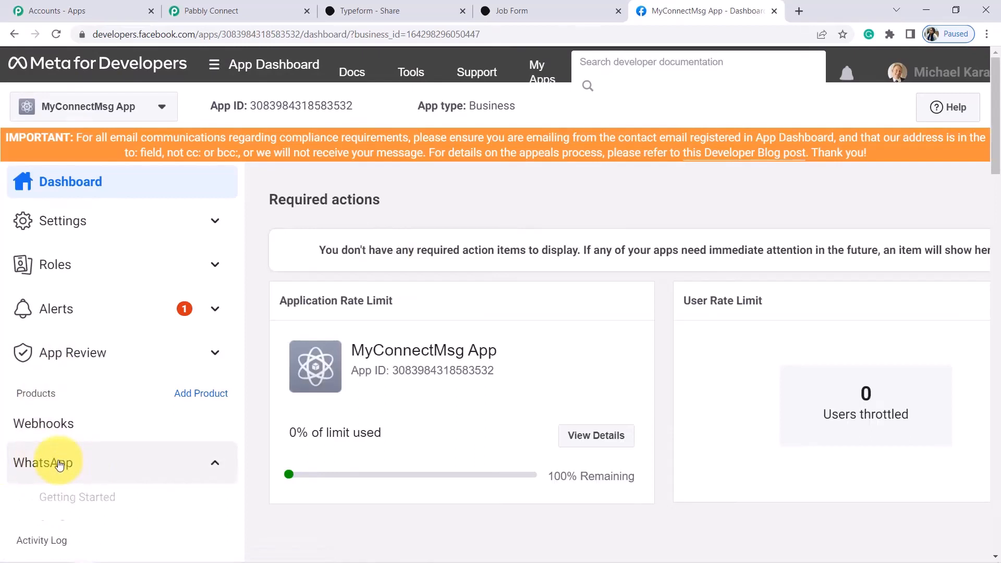
pyautogui.click(66, 502)
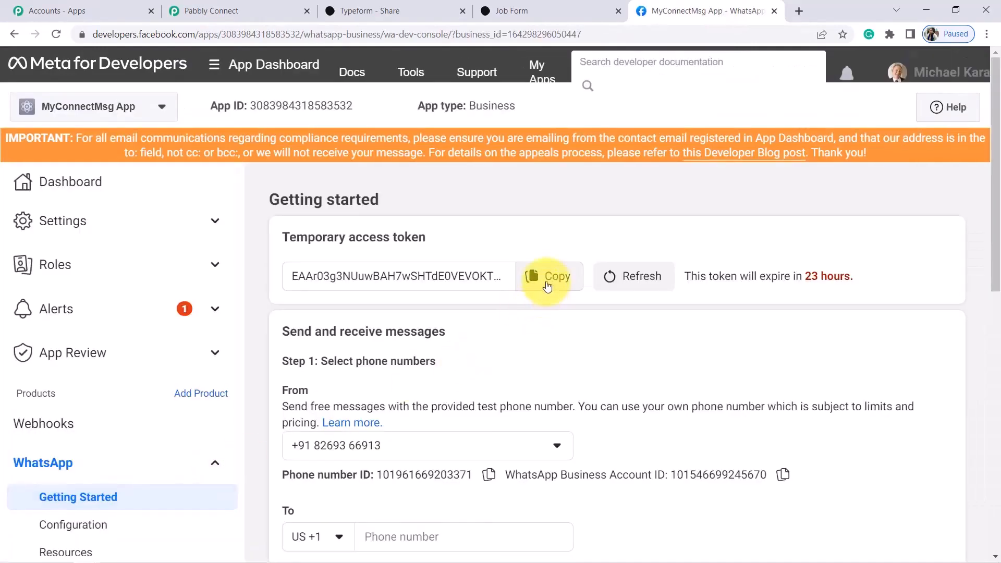
pyautogui.click(549, 276)
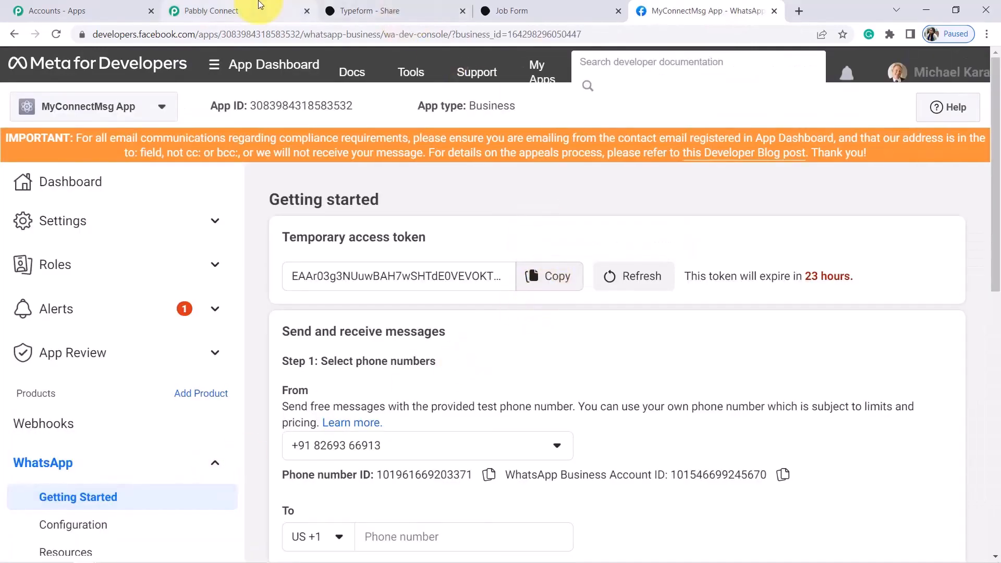
# Paste the temporary access token into the Pabbly connection's Token field
pyautogui.click(263, 7)
pyautogui.click(591, 186)
pyautogui.hotkey('ctrl', 'v')
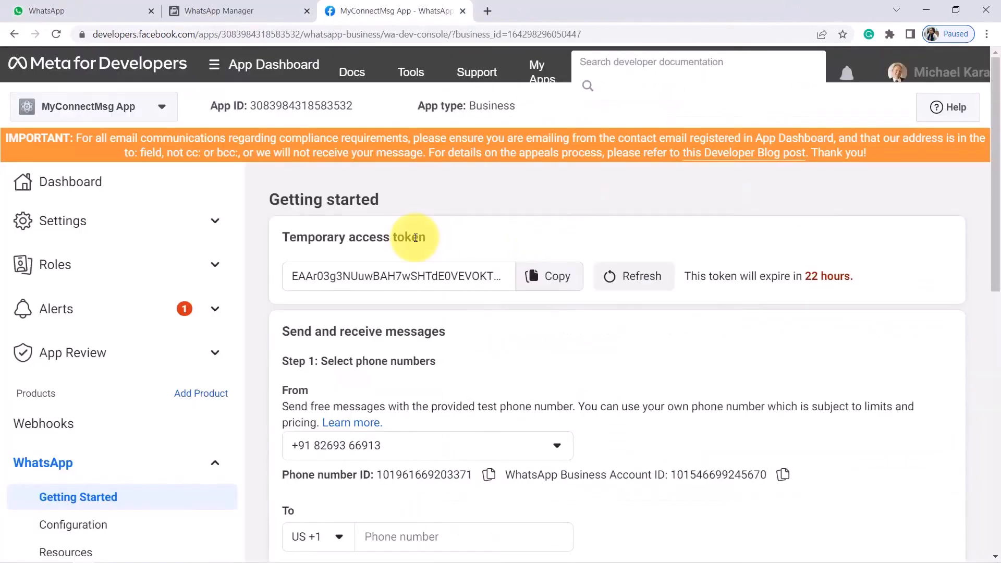
pyautogui.moveTo(315, 238); pyautogui.dragTo(414, 224)
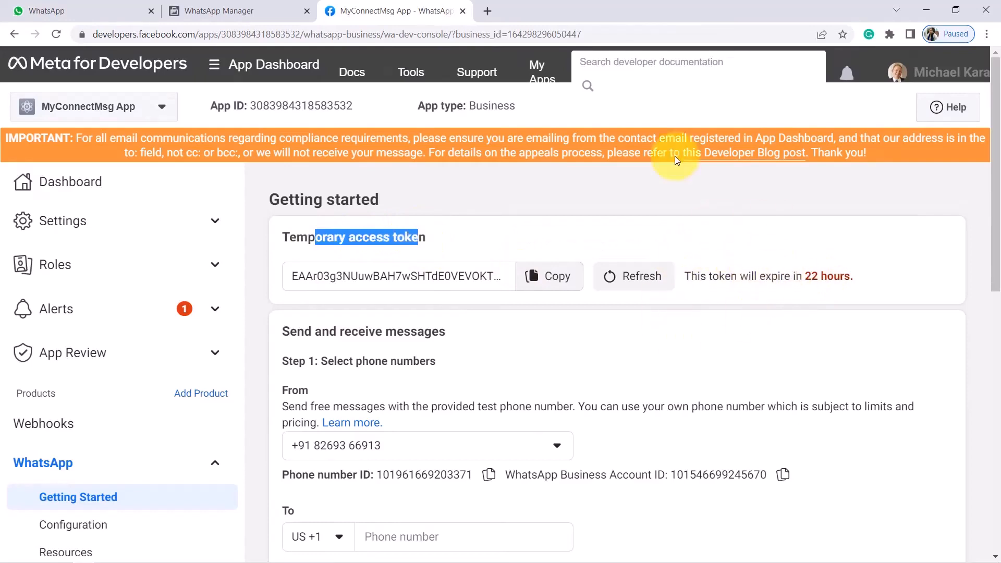
pyautogui.click(432, 240)
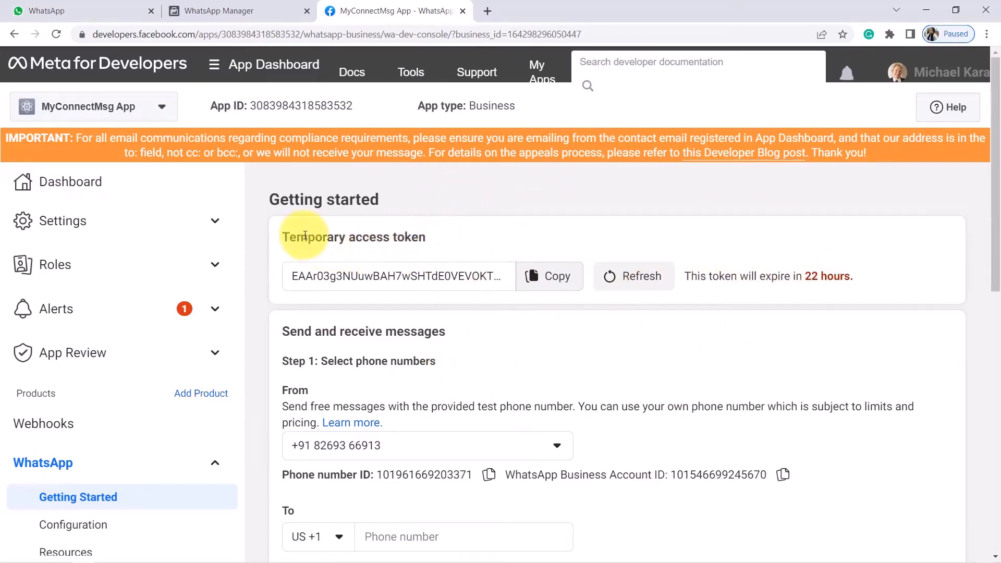
pyautogui.moveTo(301, 235); pyautogui.dragTo(405, 230)
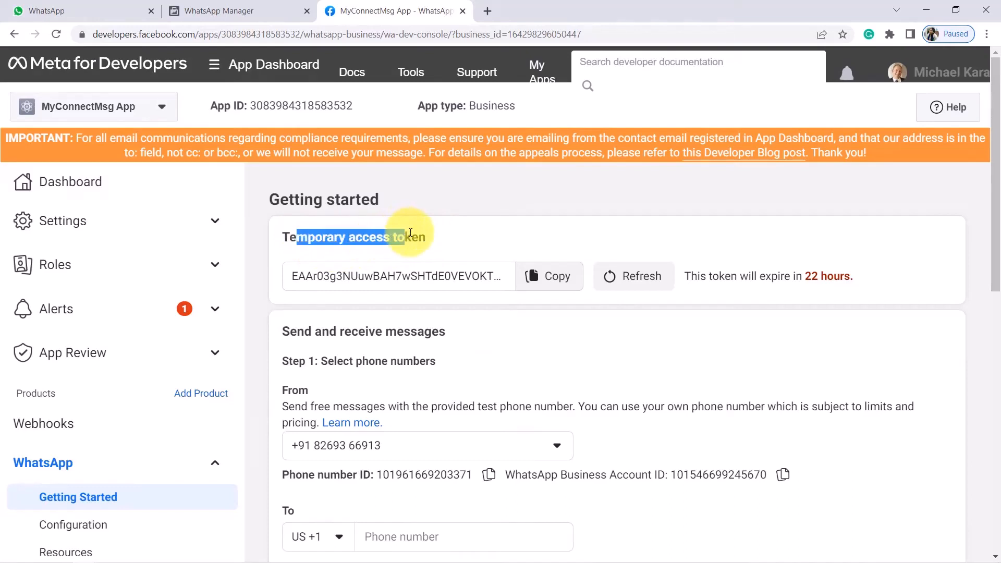
pyautogui.click(410, 232)
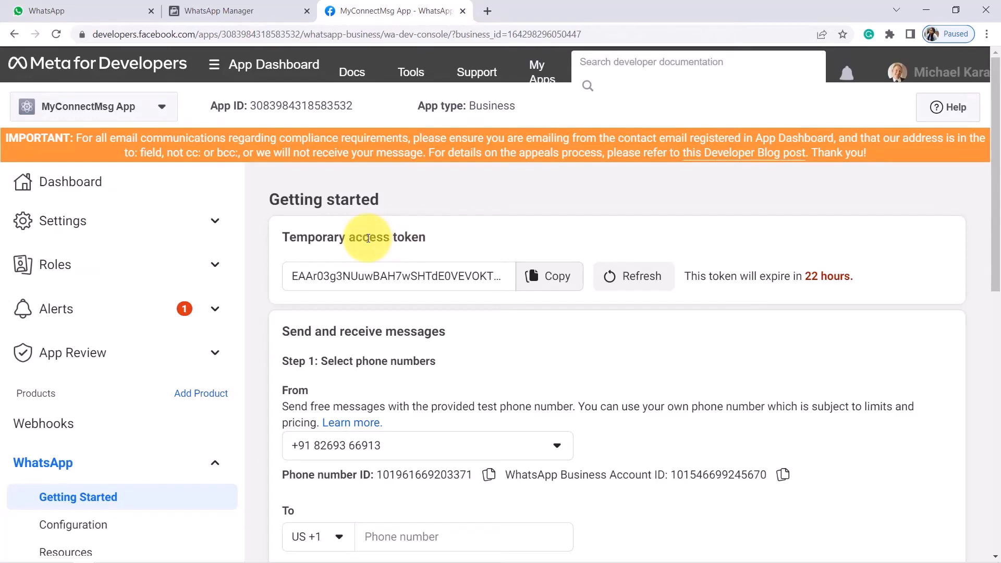
pyautogui.moveTo(305, 240); pyautogui.dragTo(426, 231)
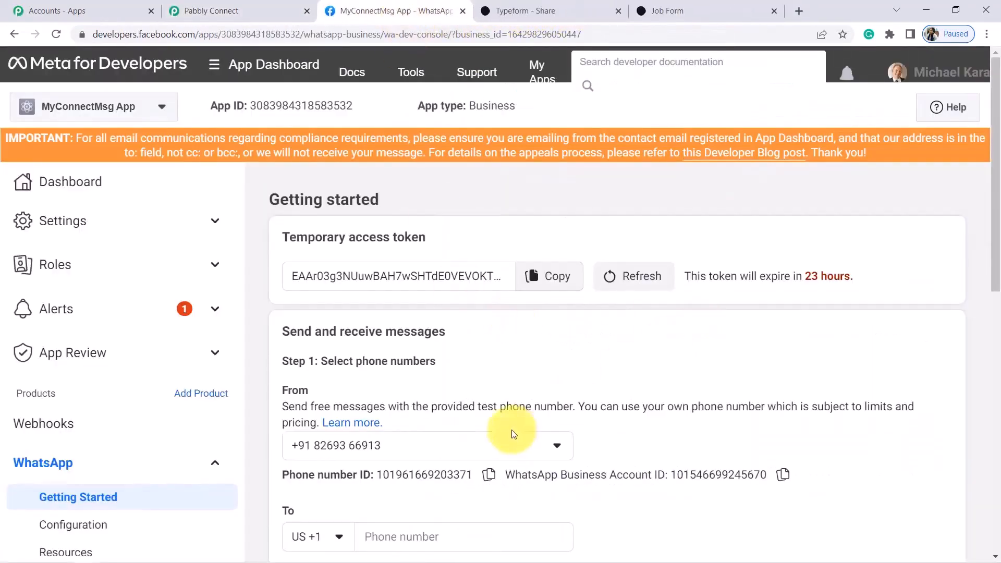
# Copy the Phone number ID from Meta into Pabbly's Phone Number ID field
pyautogui.click(488, 475)
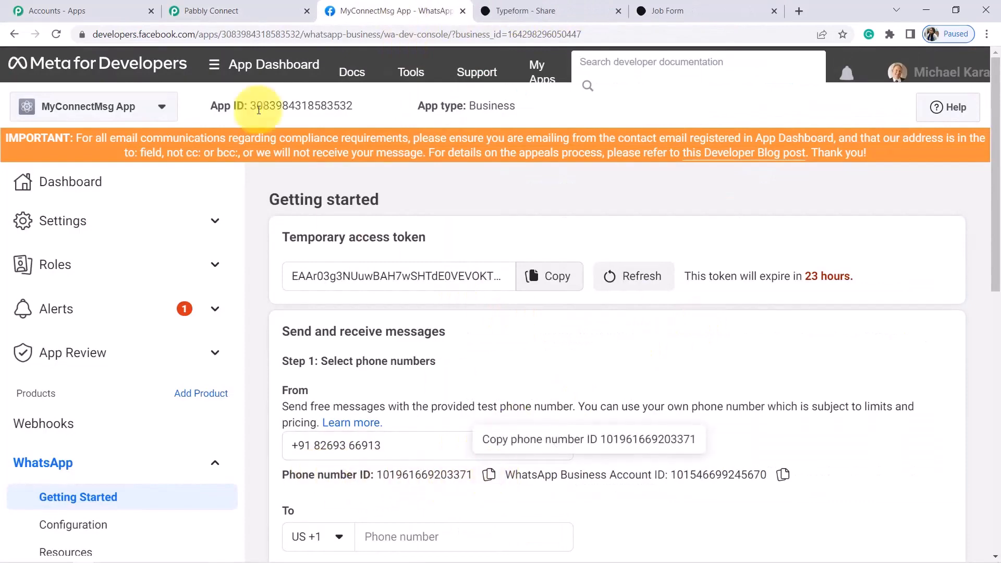
pyautogui.click(222, 7)
pyautogui.click(505, 306)
pyautogui.hotkey('ctrl', 'v')
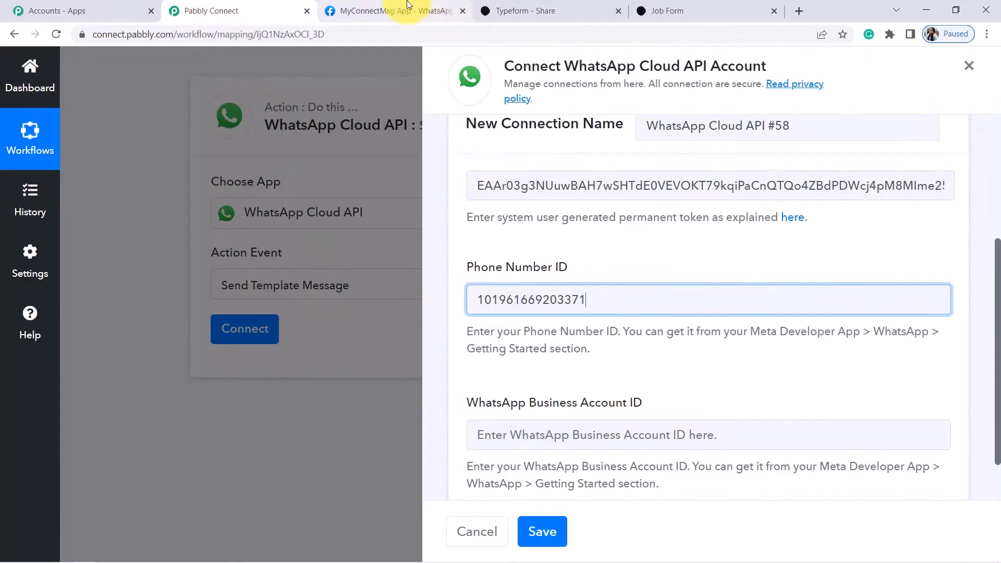
# Paste the WhatsApp Business Account ID from Meta into Pabbly and save the connection
pyautogui.click(445, 13)
pyautogui.click(783, 476)
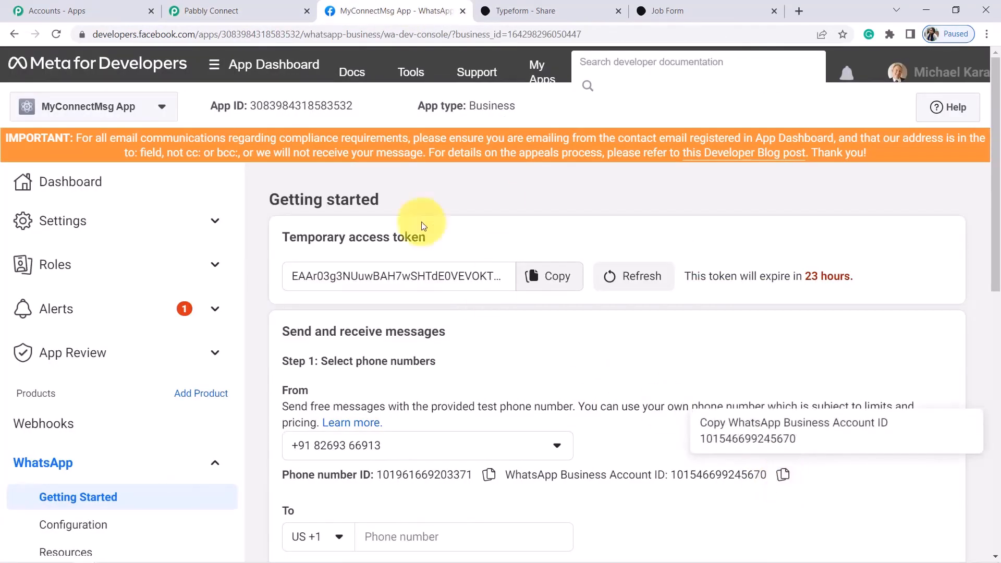
pyautogui.click(191, 11)
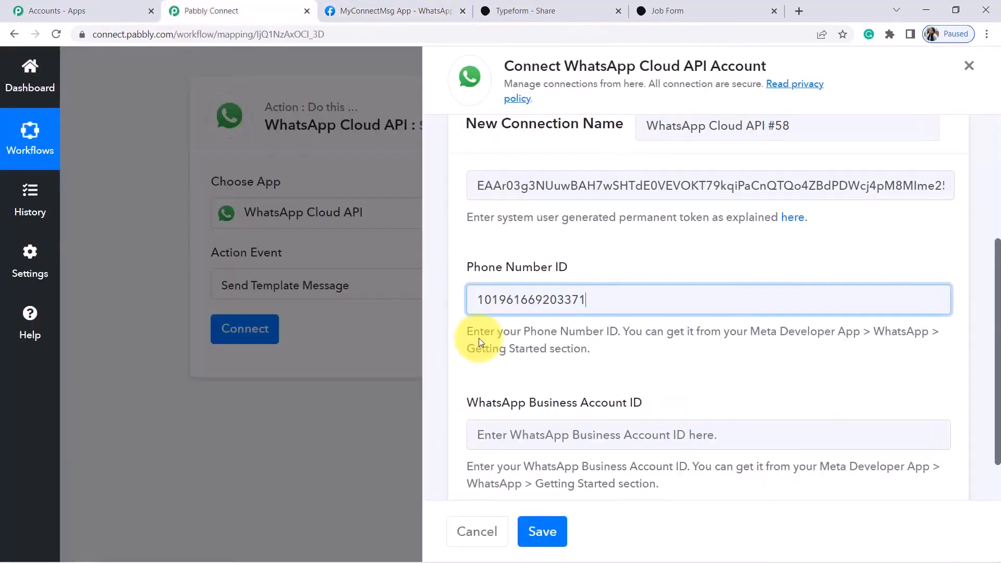
pyautogui.click(543, 433)
pyautogui.hotkey('ctrl', 'v')
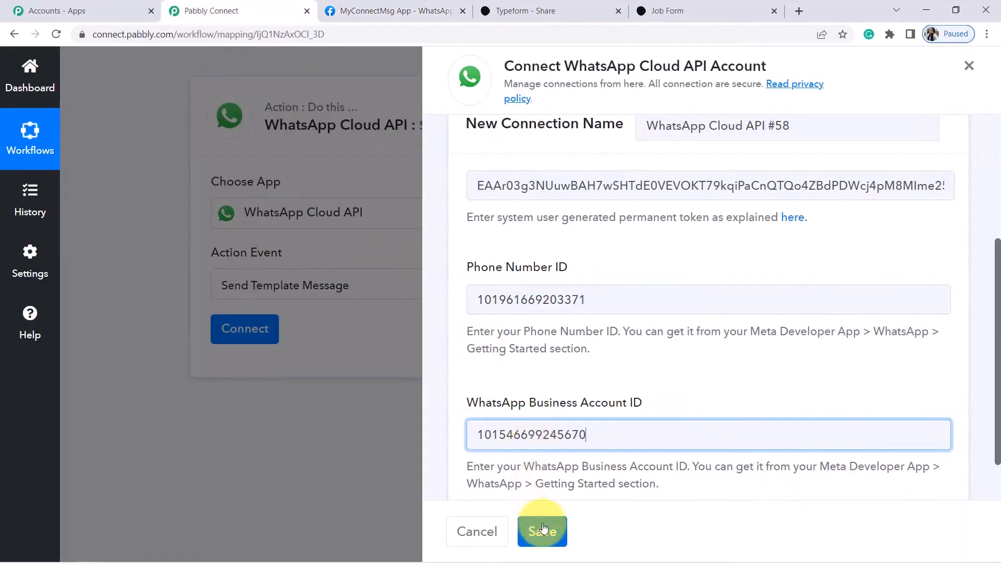
pyautogui.click(543, 529)
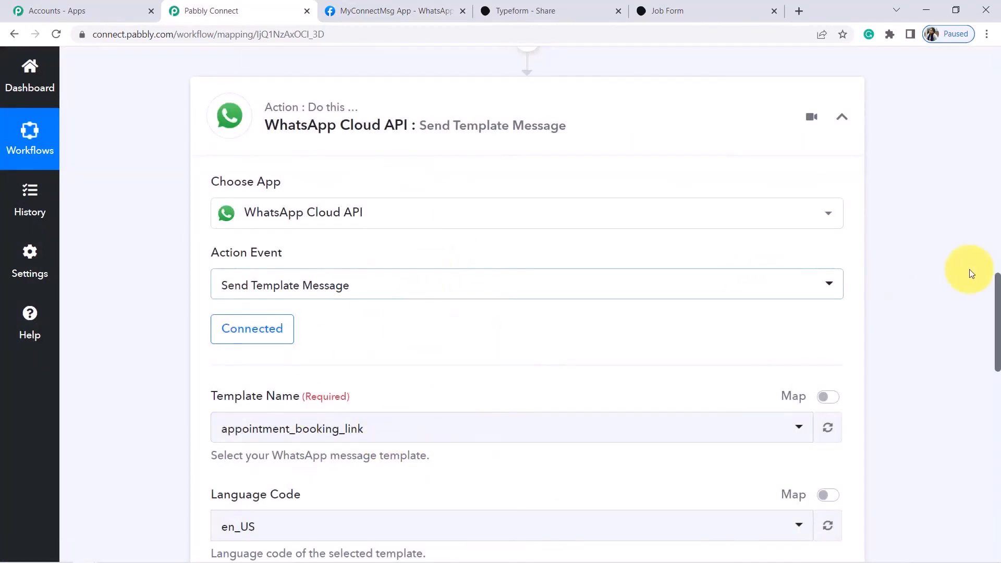
# Scroll down the WhatsApp action form and expand the Template Name dropdown
pyautogui.moveTo(997, 286); pyautogui.dragTo(998, 331)
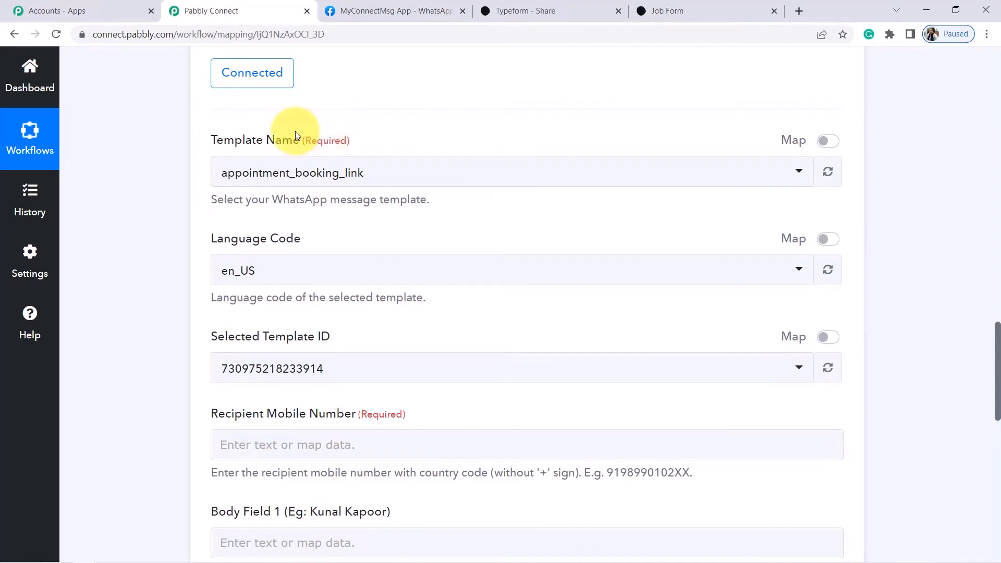
pyautogui.moveTo(209, 143); pyautogui.dragTo(260, 140)
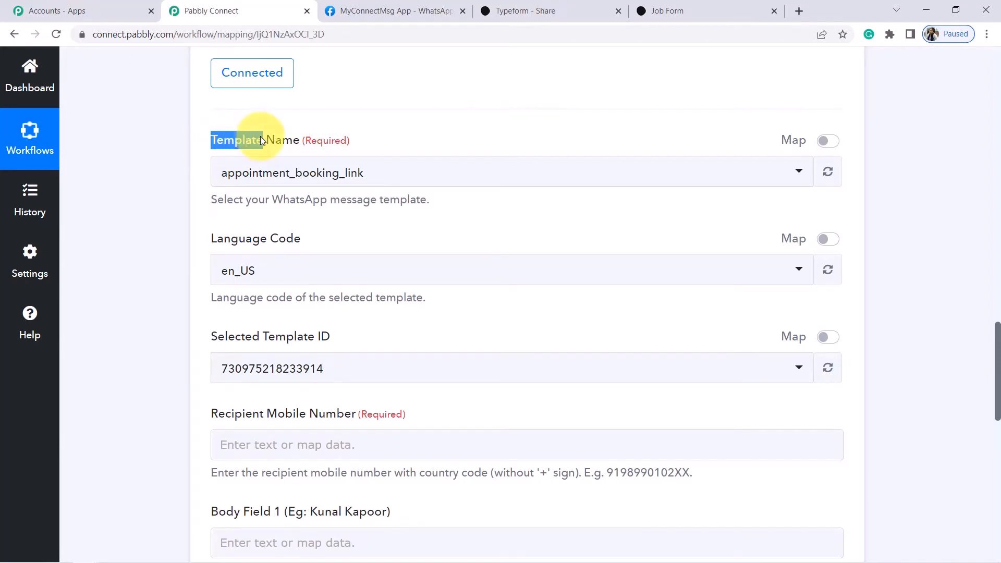
pyautogui.click(268, 174)
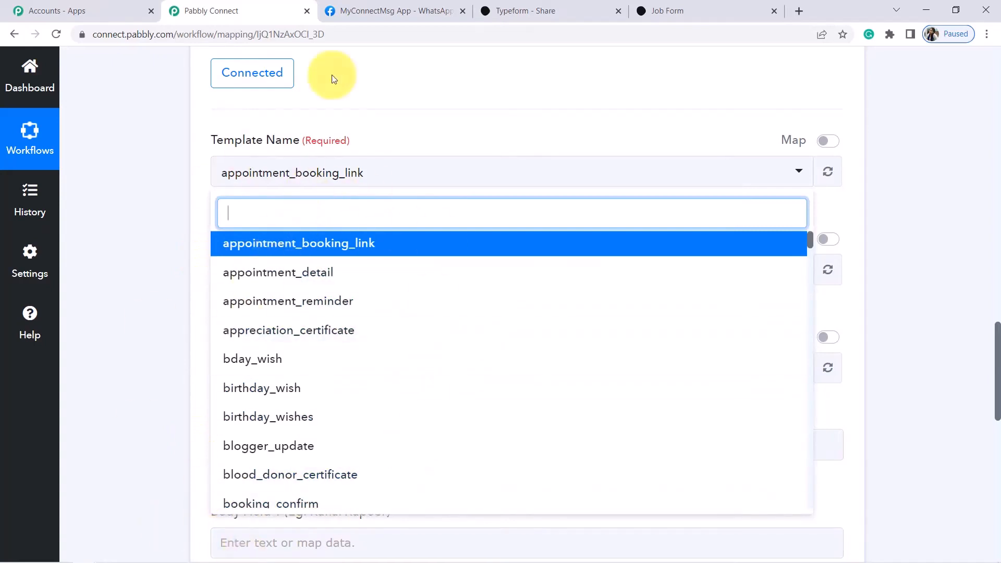
# From Getting Started's 'Step 2: Send messages with the API', open message templates in a new tab
pyautogui.click(375, 6)
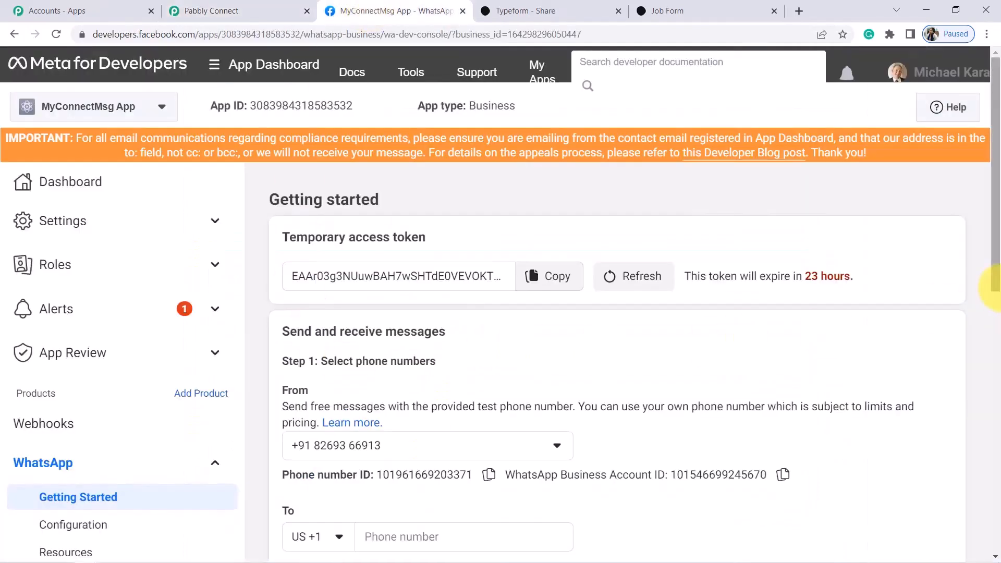
pyautogui.scroll(-4, 996, 275)
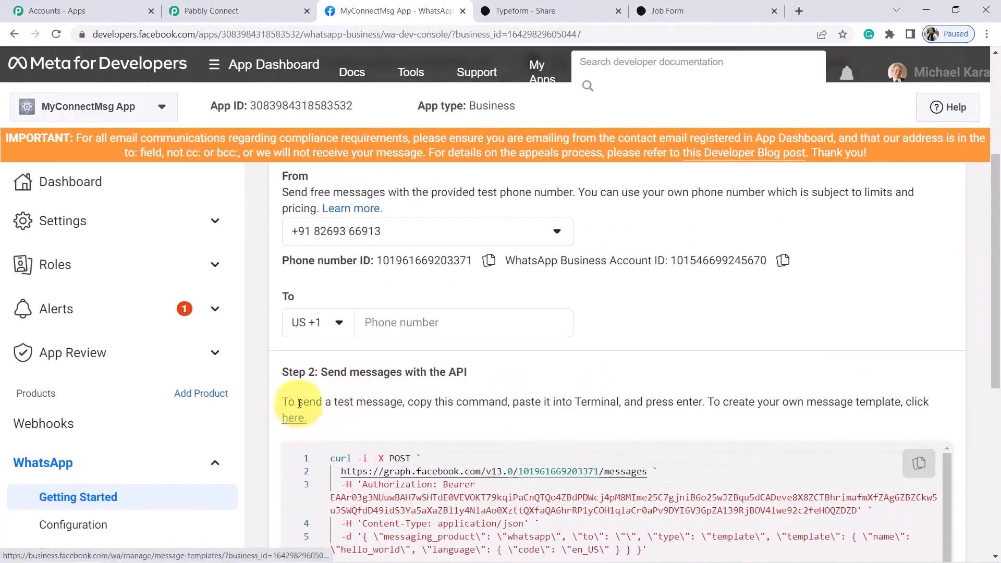
pyautogui.moveTo(281, 372); pyautogui.dragTo(412, 372)
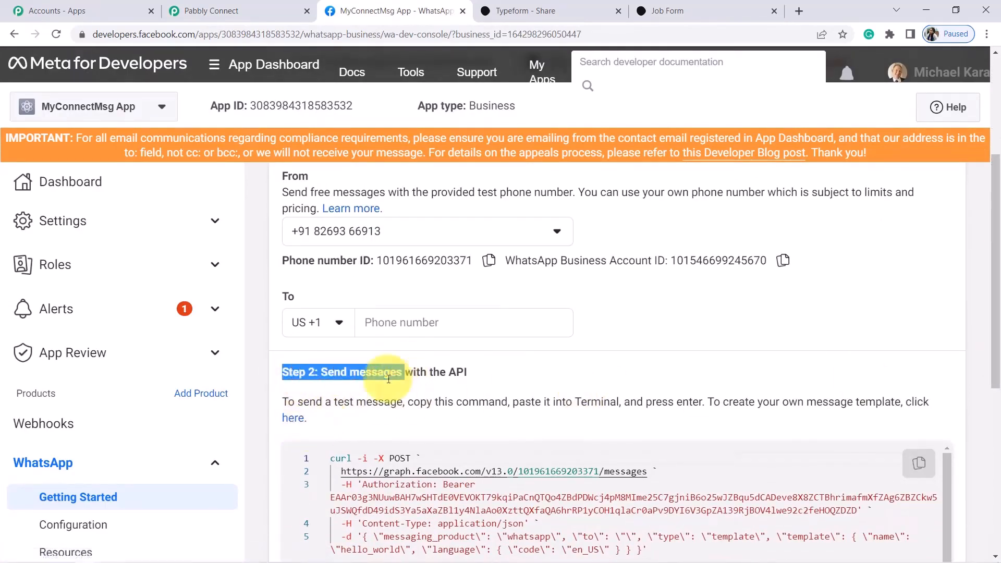
pyautogui.click(291, 420)
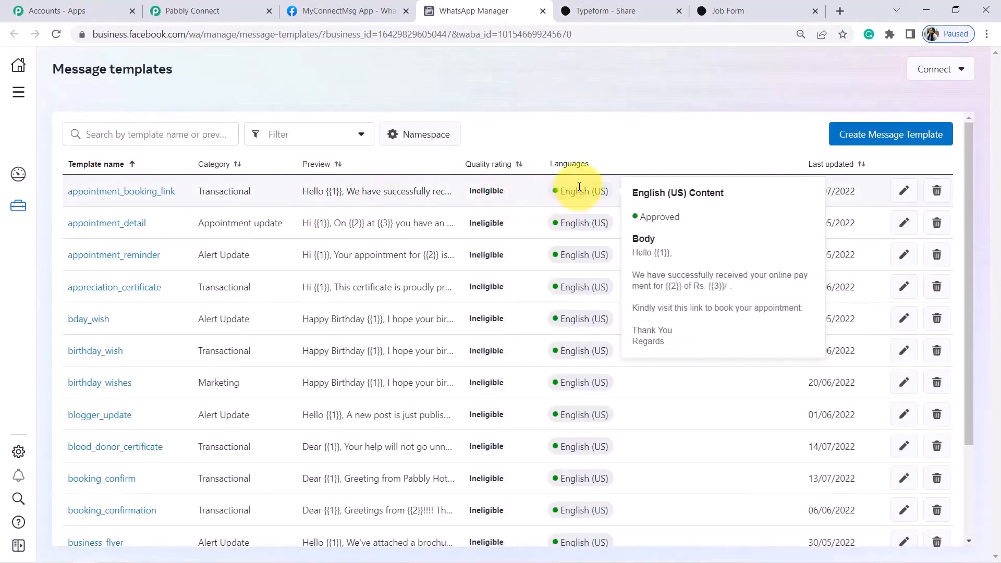
# Preview template contents, then search the template list for 'job'
pyautogui.moveTo(600, 227)
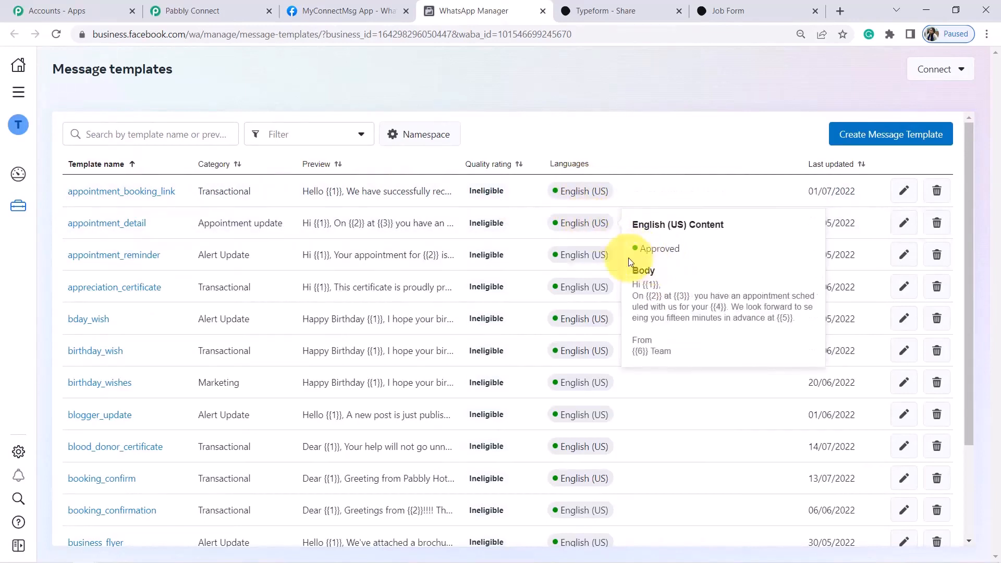
pyautogui.moveTo(596, 284)
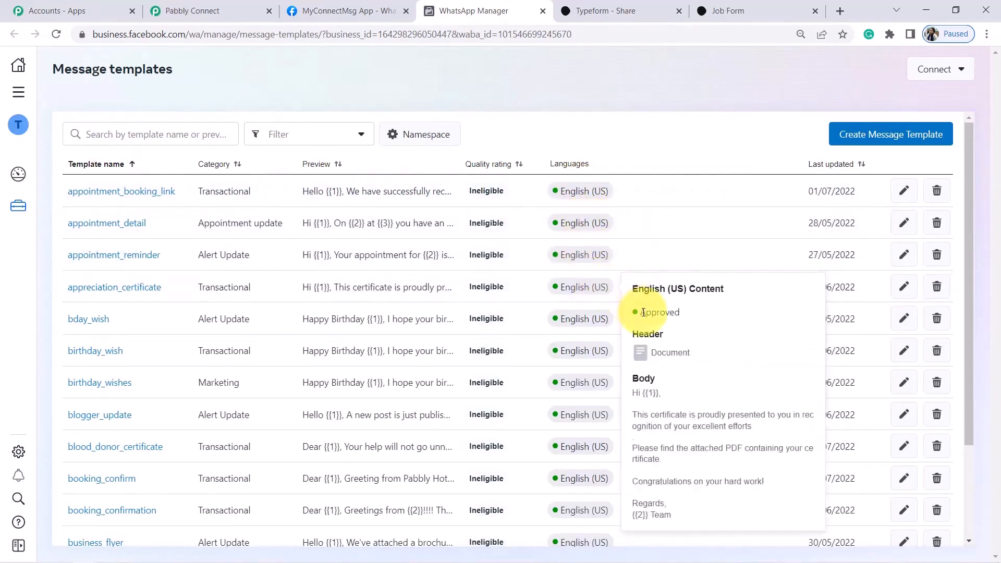
pyautogui.moveTo(607, 324)
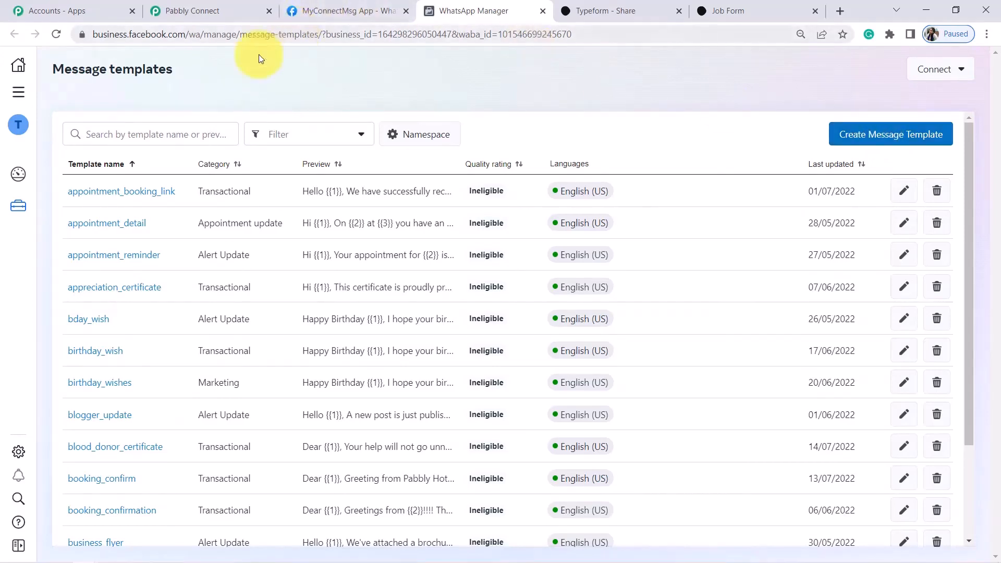
pyautogui.click(144, 130)
pyautogui.write('job_aler')
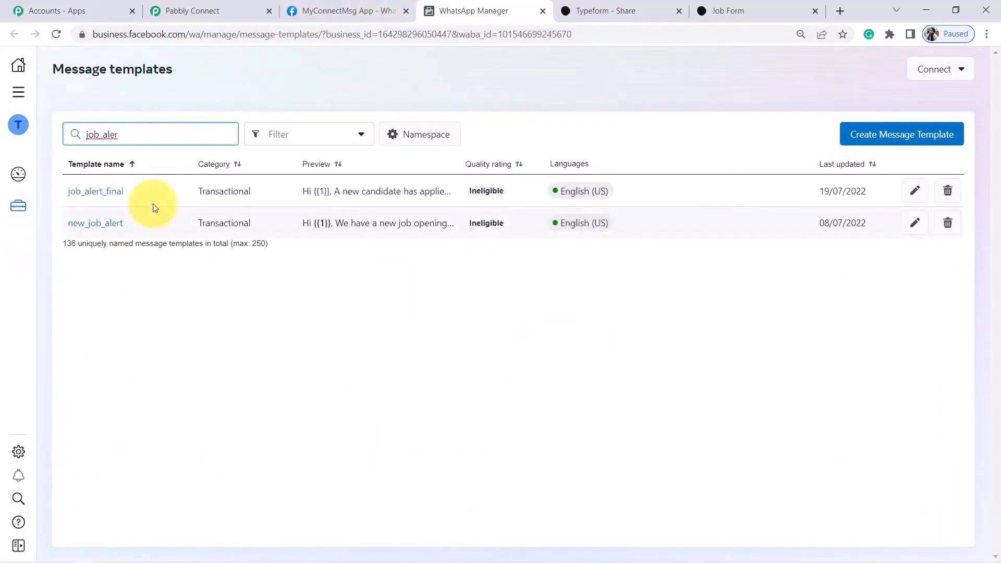
# Open the job_alert_final template and zoom the page out to 90%
pyautogui.click(103, 194)
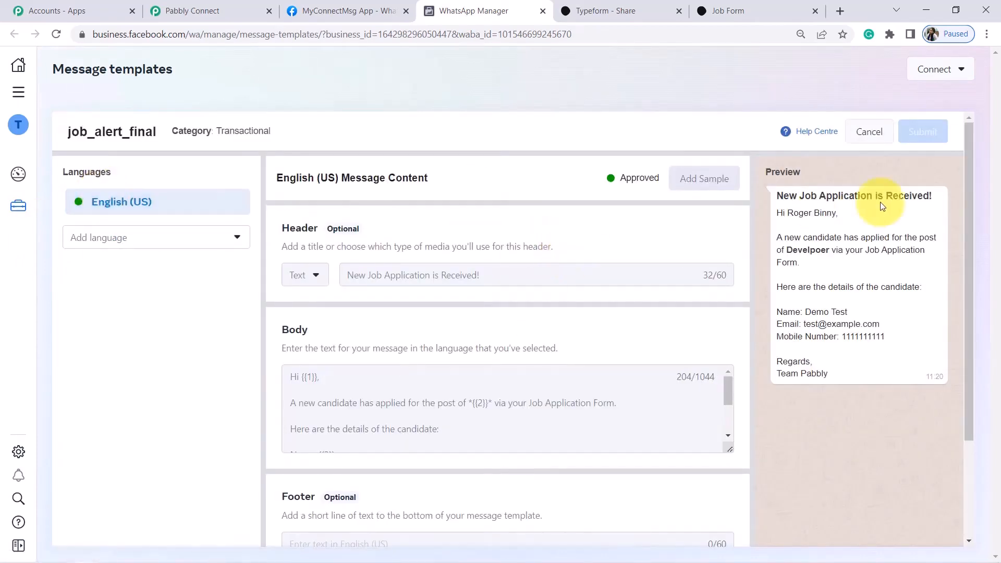
pyautogui.moveTo(789, 195); pyautogui.dragTo(850, 374)
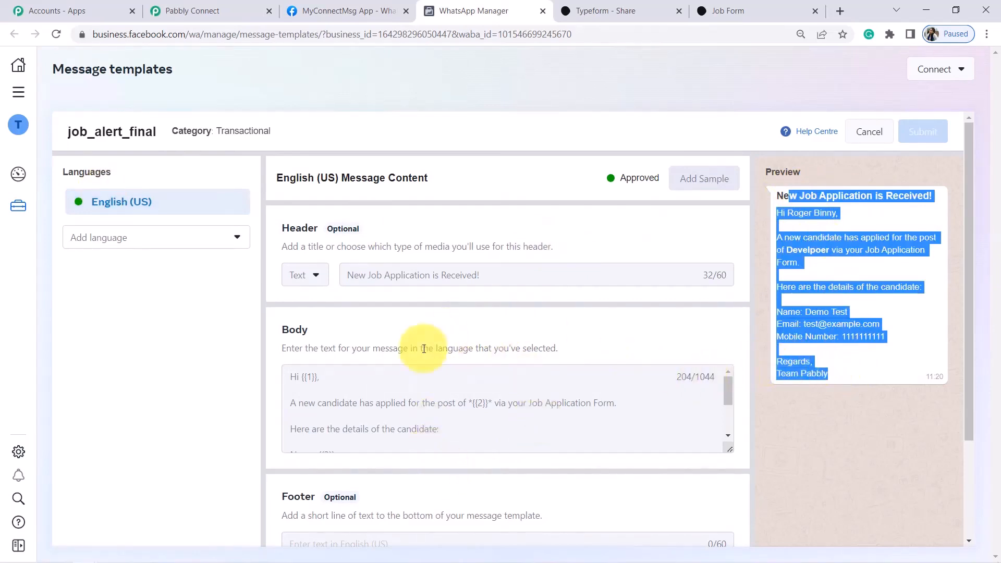
pyautogui.doubleClick(292, 329)
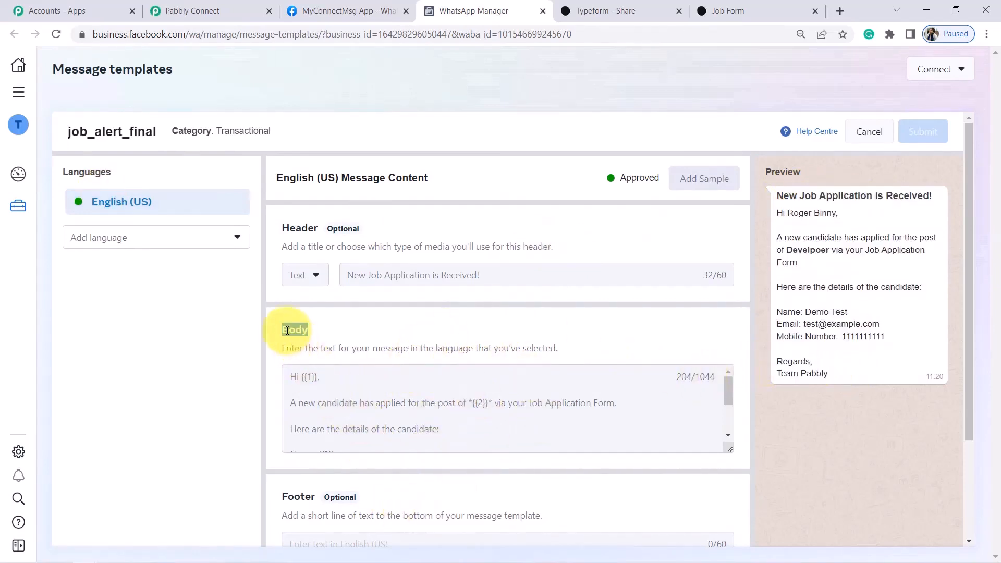
pyautogui.moveTo(971, 253); pyautogui.dragTo(965, 199)
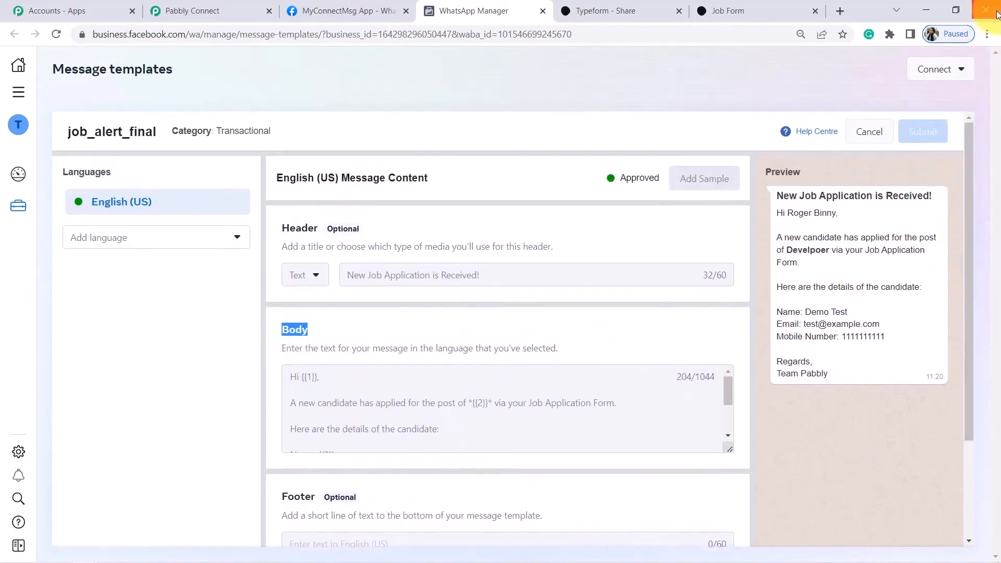
pyautogui.click(988, 34)
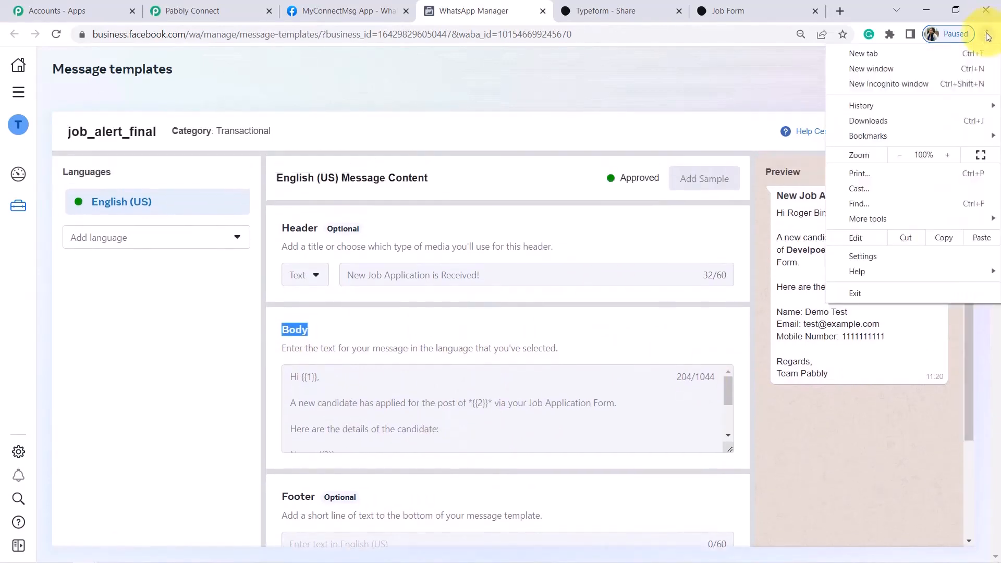
pyautogui.click(901, 155)
pyautogui.click(878, 397)
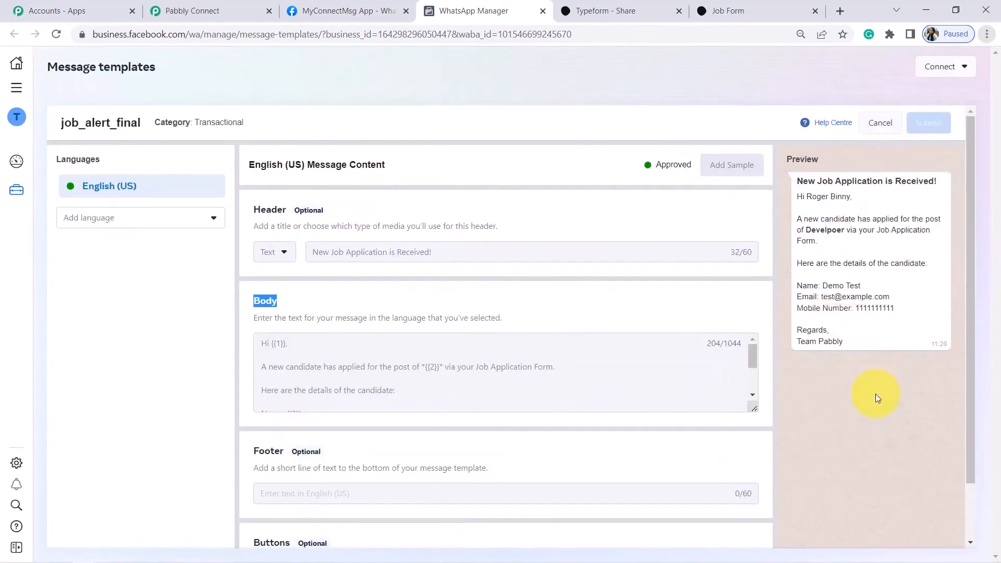
# Review the header, enlarge the Body to see variables {{1}} to {{5}}, and scroll the preview
pyautogui.moveTo(264, 215); pyautogui.dragTo(313, 237)
pyautogui.click(324, 255)
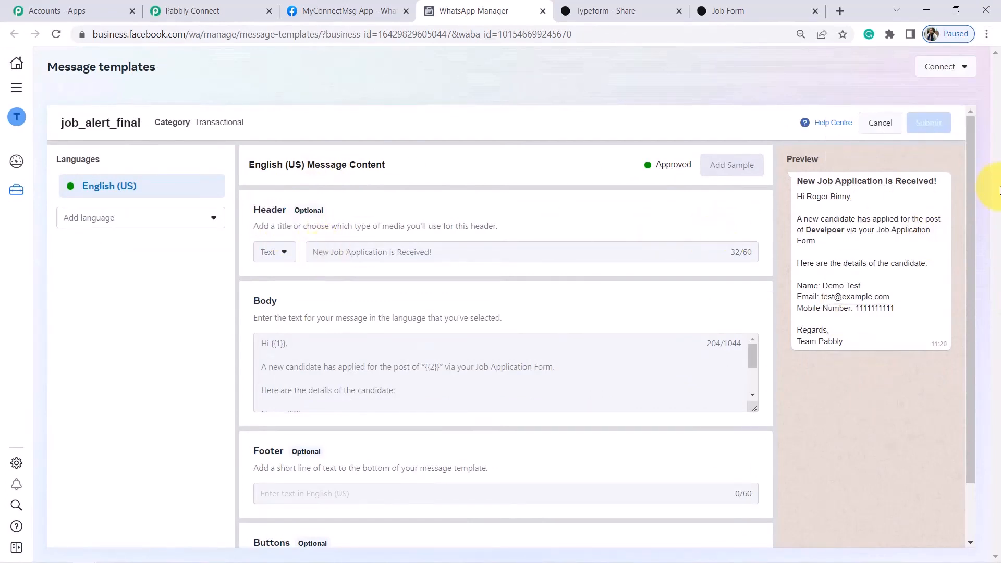
pyautogui.tripleClick(922, 178)
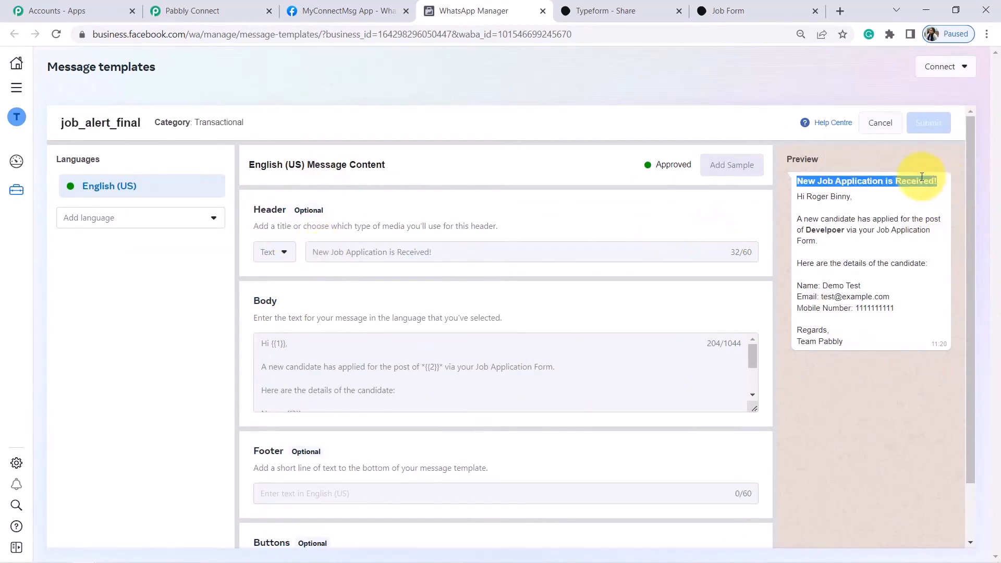
pyautogui.moveTo(755, 408); pyautogui.dragTo(761, 486)
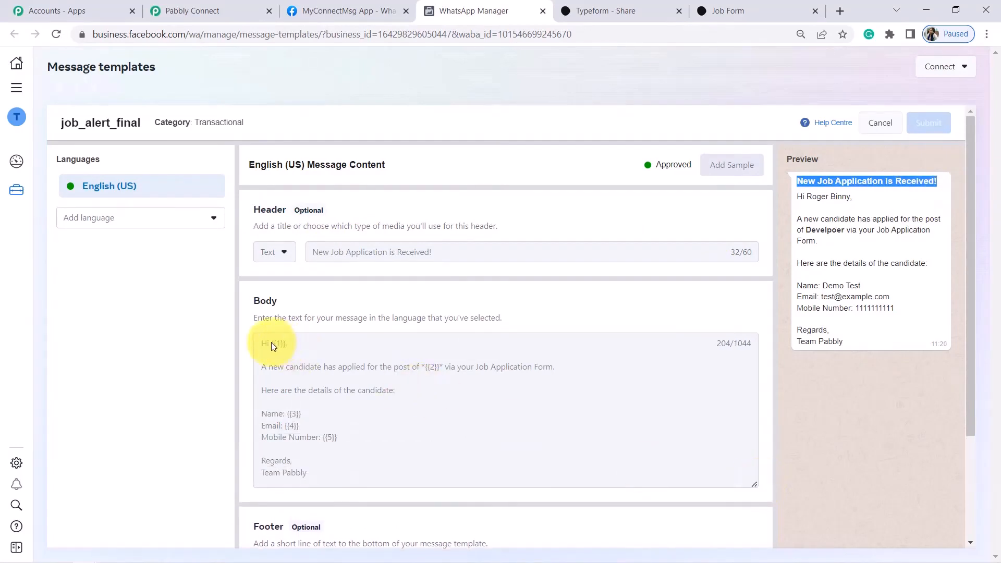
pyautogui.moveTo(271, 345); pyautogui.dragTo(283, 346)
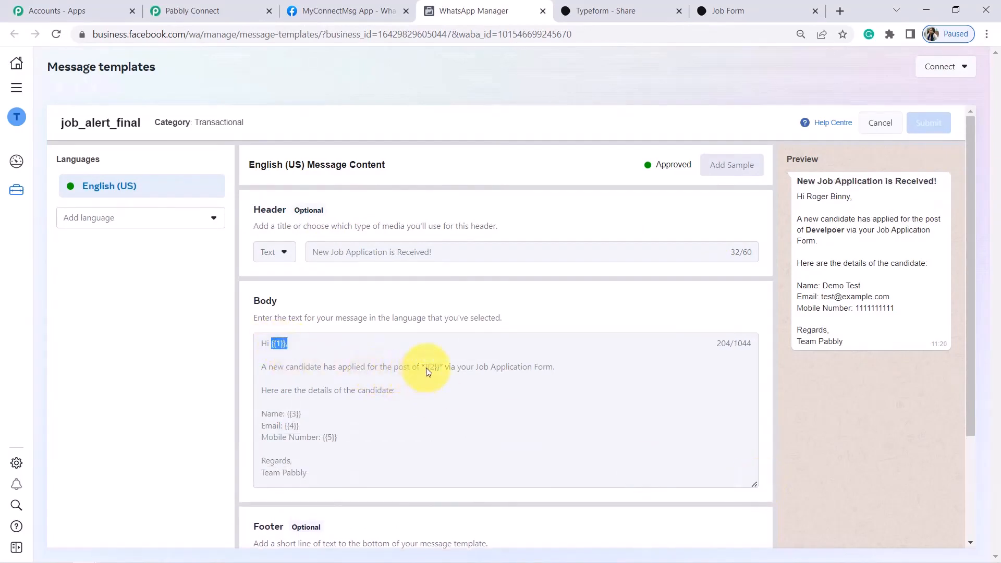
pyautogui.moveTo(422, 368); pyautogui.dragTo(442, 369)
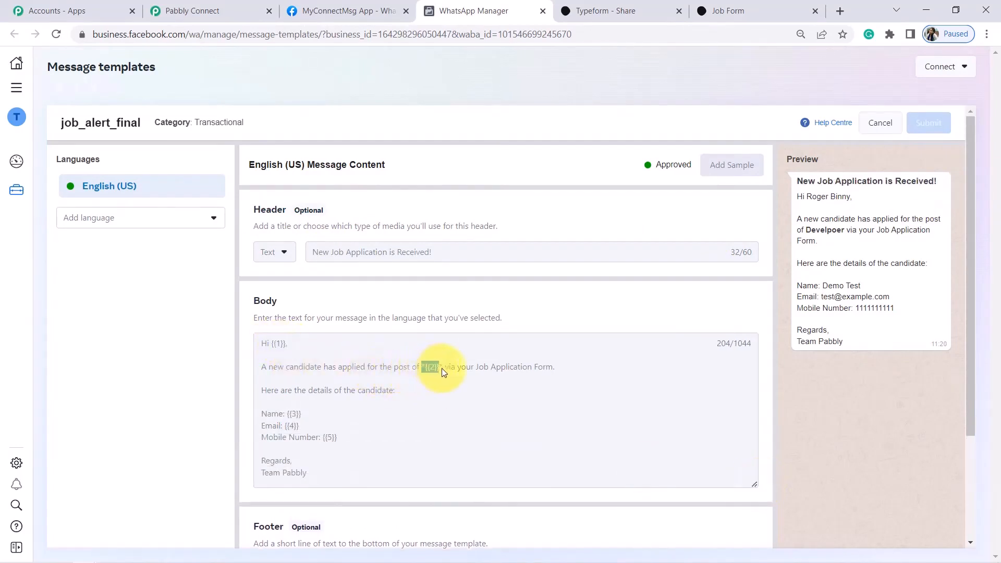
pyautogui.click(287, 414)
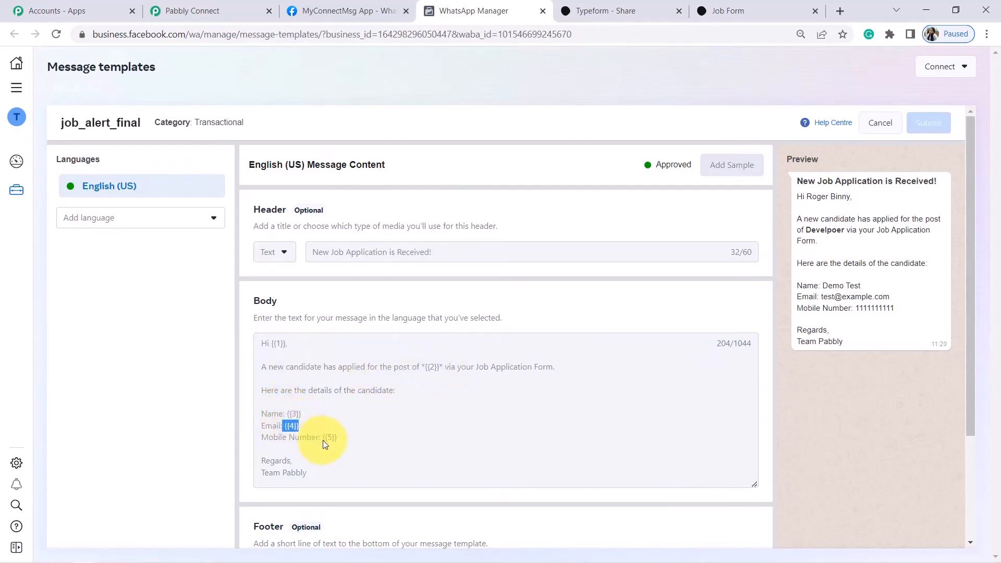
pyautogui.click(336, 437)
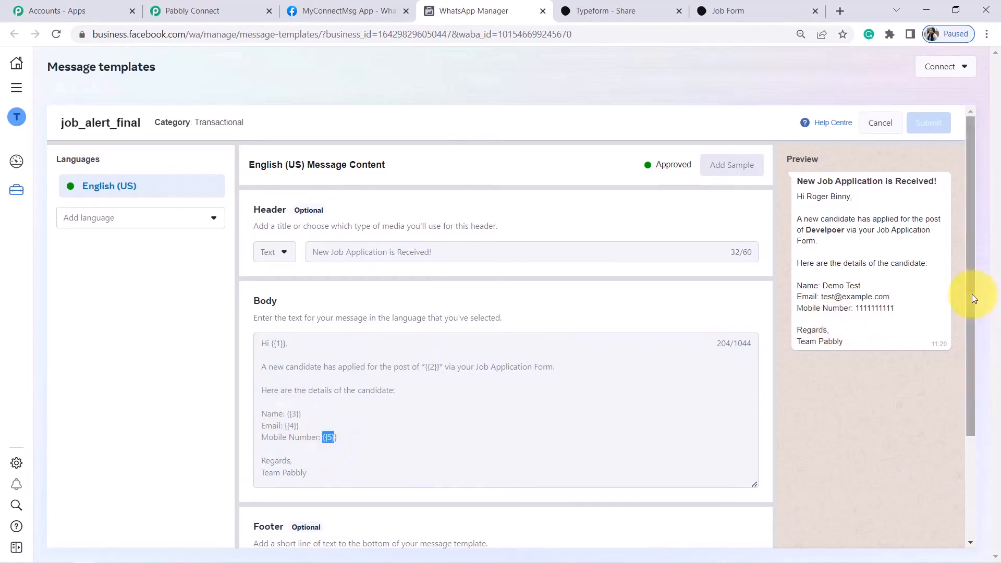
pyautogui.moveTo(972, 294); pyautogui.dragTo(982, 351)
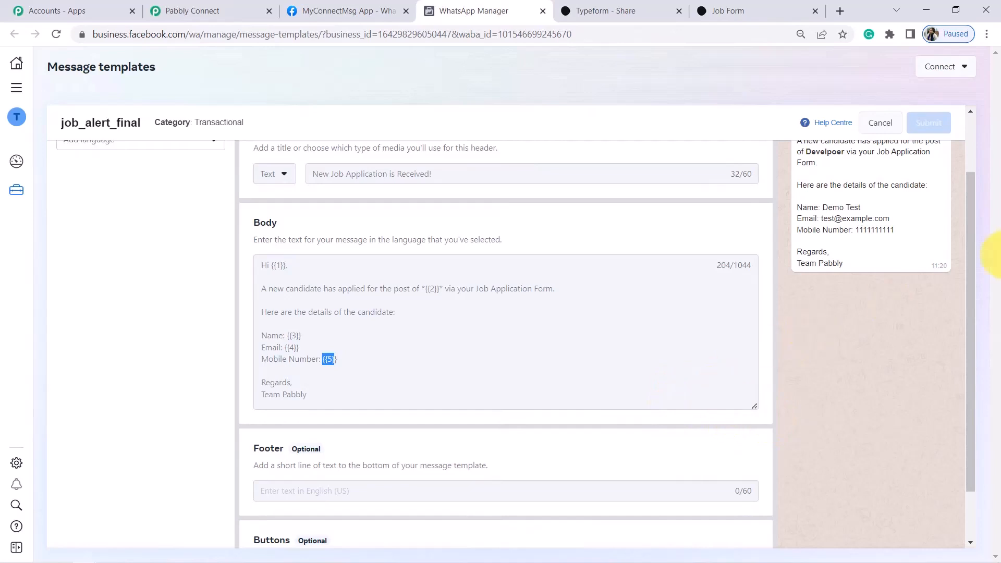
pyautogui.moveTo(968, 255); pyautogui.dragTo(984, 320)
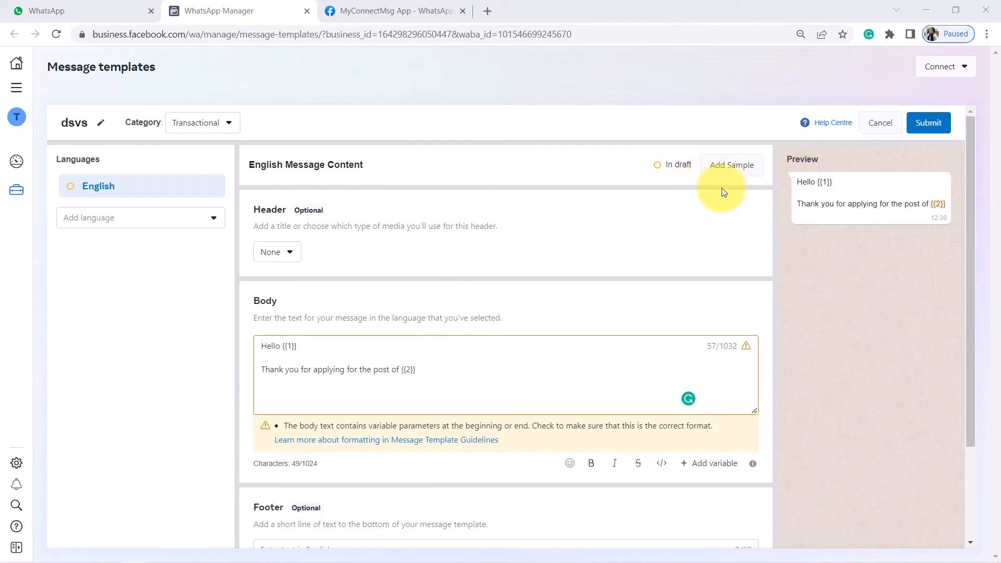
pyautogui.click(741, 166)
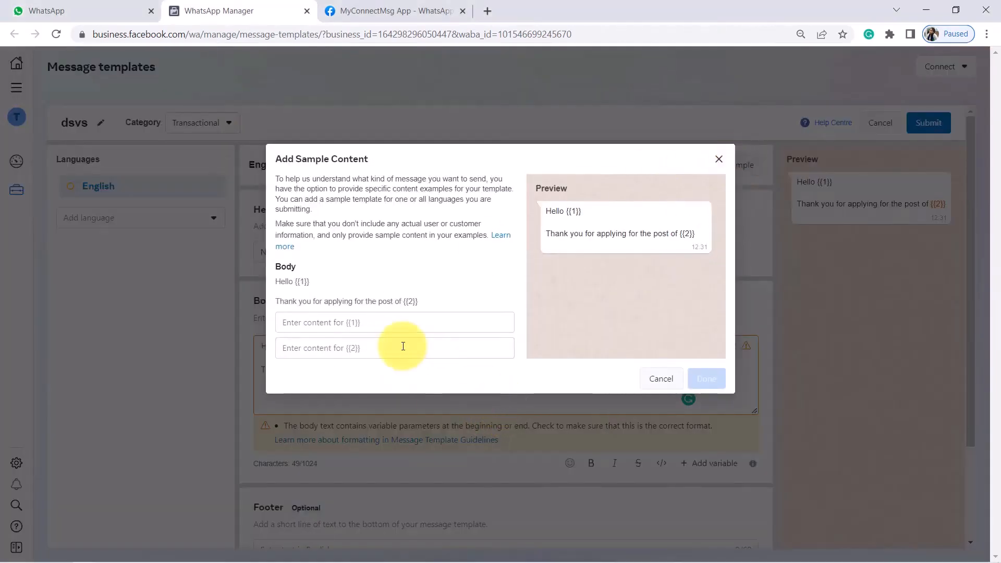
pyautogui.moveTo(567, 211); pyautogui.dragTo(588, 207)
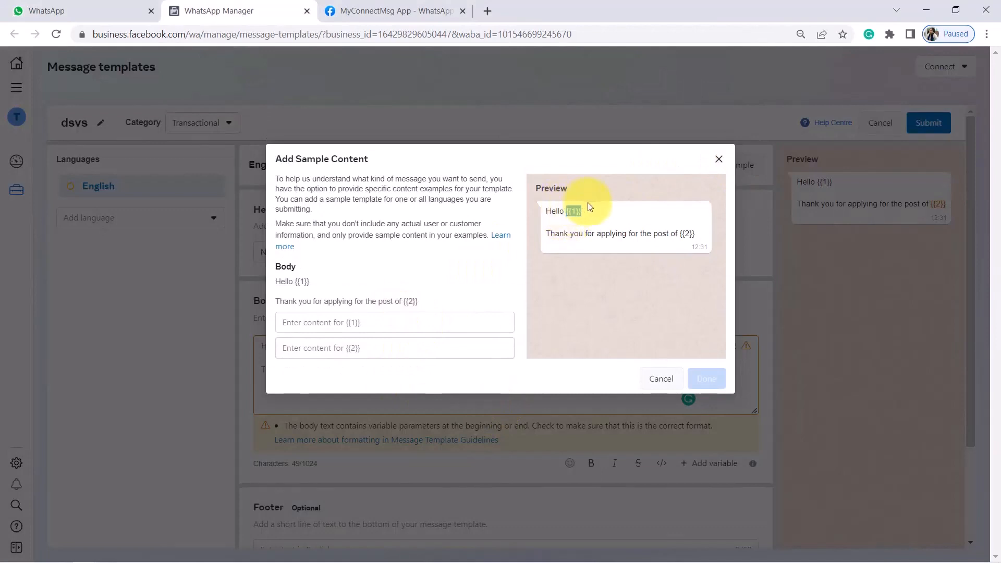
pyautogui.click(699, 235)
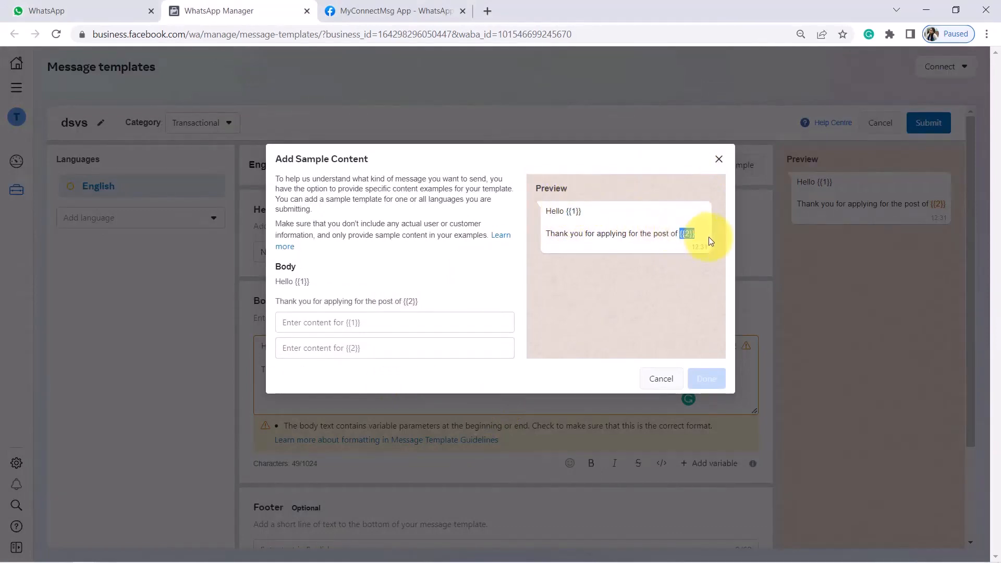
pyautogui.click(340, 319)
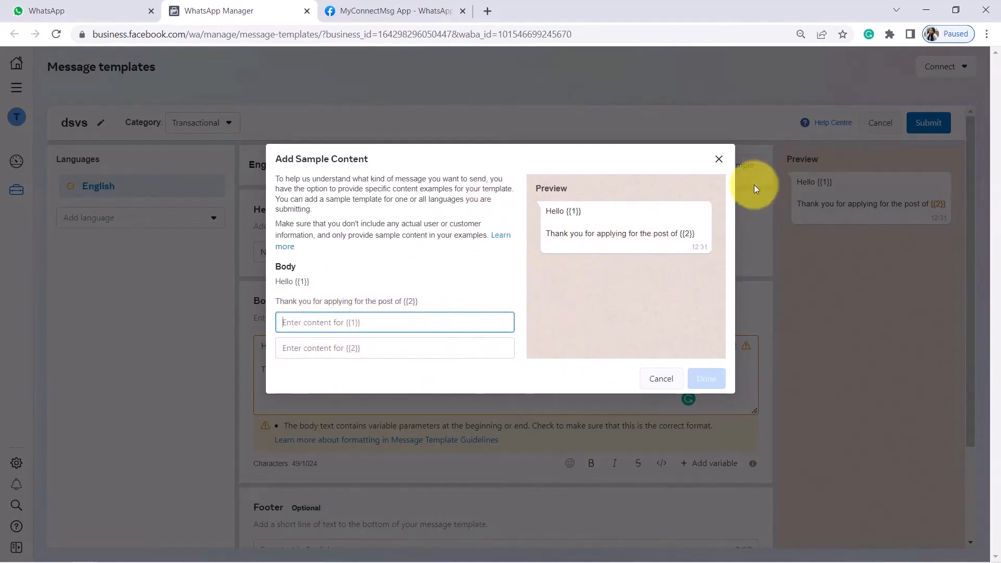
pyautogui.click(718, 160)
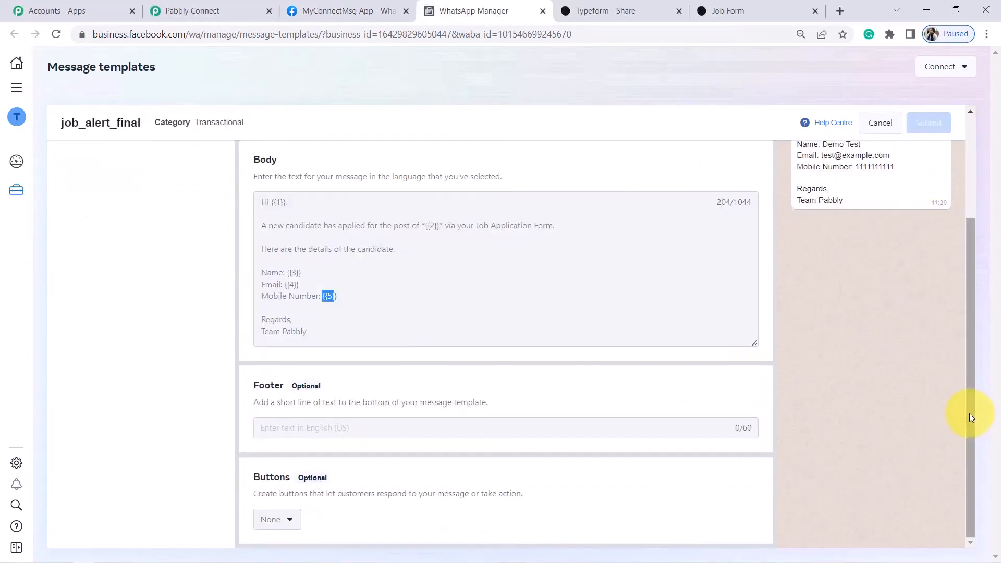
pyautogui.moveTo(970, 413); pyautogui.dragTo(958, 265)
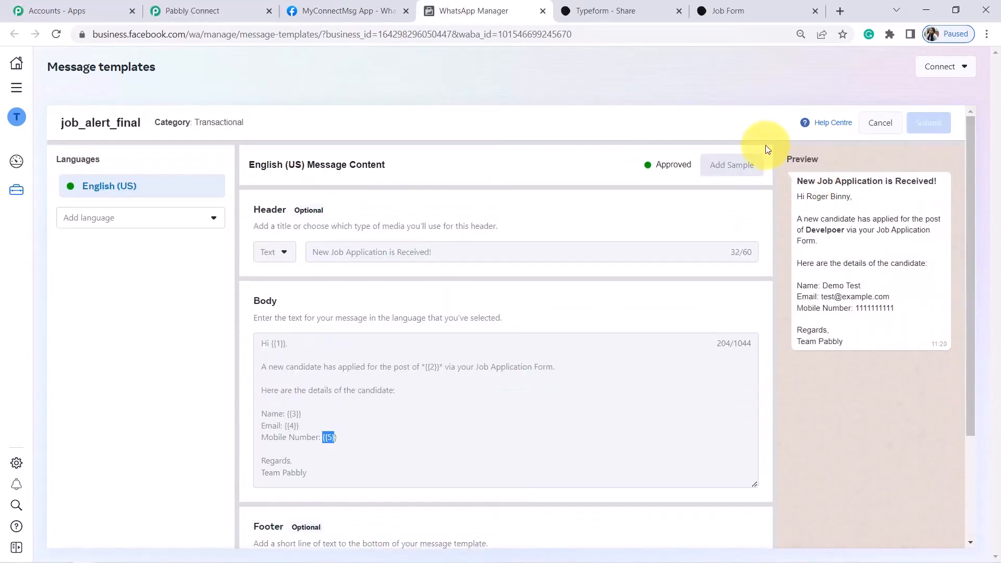
# Search 'jo' in Pabbly's Template Name list and select job_alert_final
pyautogui.click(226, 5)
pyautogui.write('j')
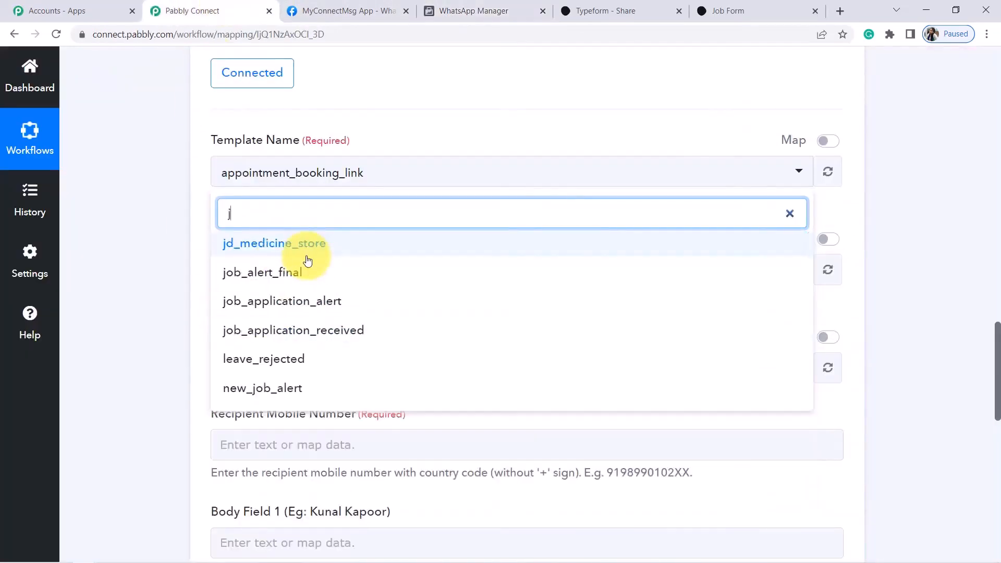
pyautogui.write('ob')
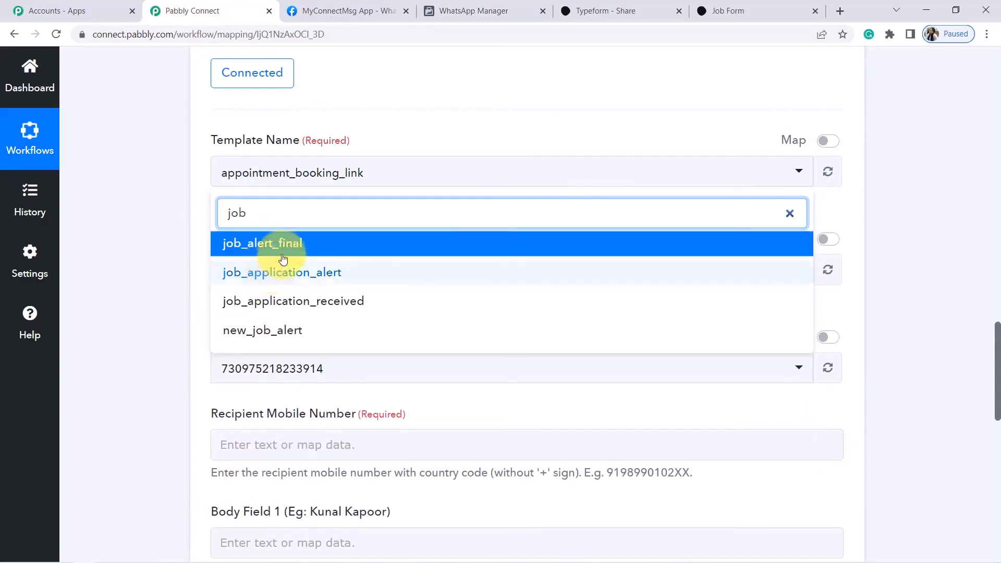
pyautogui.click(290, 251)
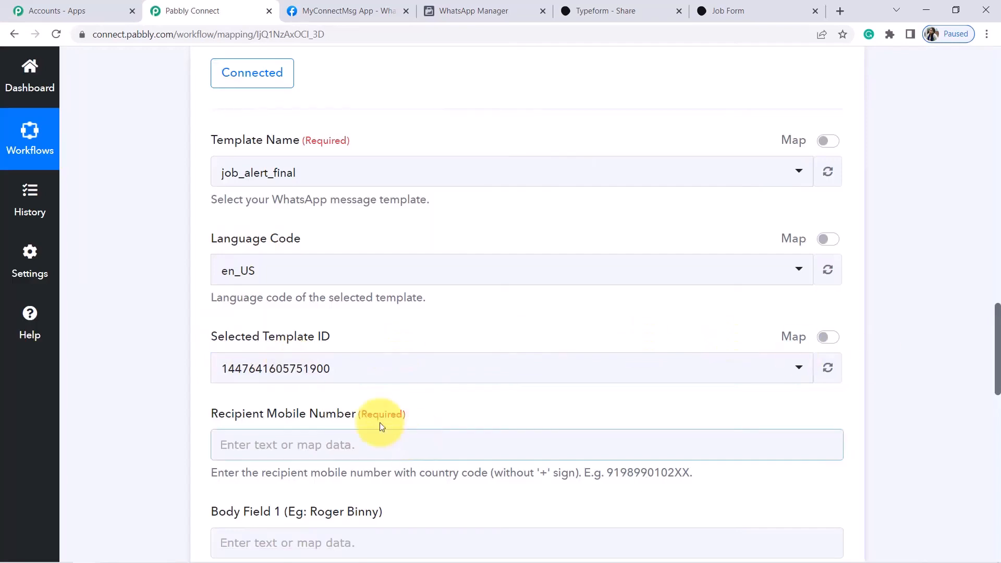
# Compare the template's body variables with Pabbly's mobile number and Body Field 1 mappings
pyautogui.moveTo(997, 313); pyautogui.dragTo(997, 364)
pyautogui.moveTo(998, 370)
pyautogui.mouseDown()
pyautogui.moveTo(999, 405)
pyautogui.moveTo(998, 356)
pyautogui.mouseUp()
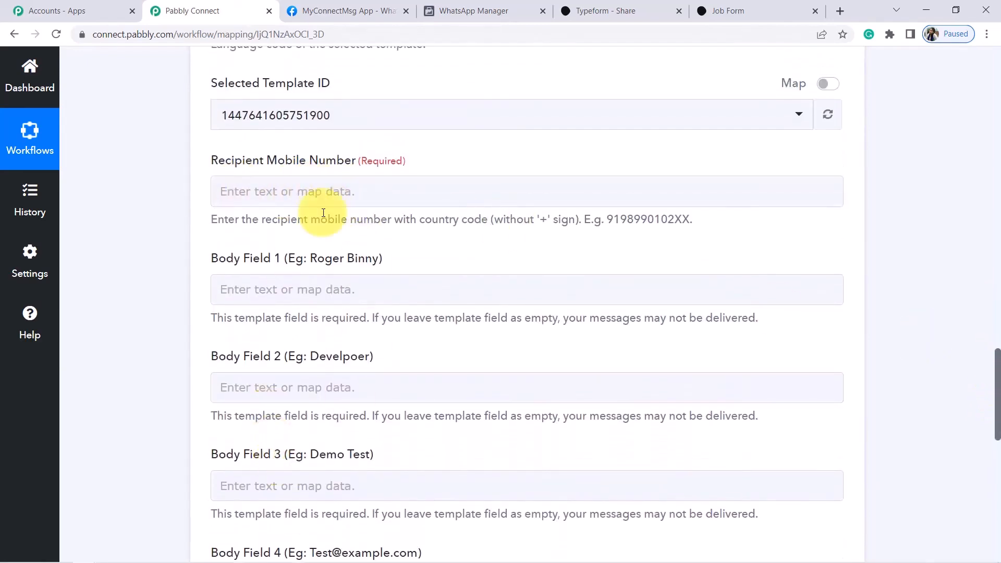
pyautogui.moveTo(459, 5); pyautogui.dragTo(342, 3)
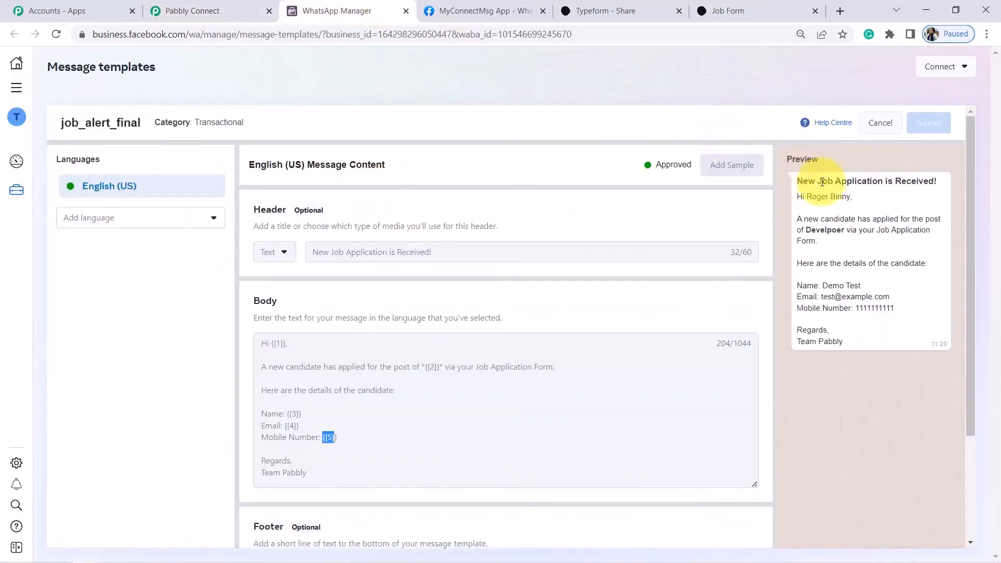
pyautogui.click(272, 345)
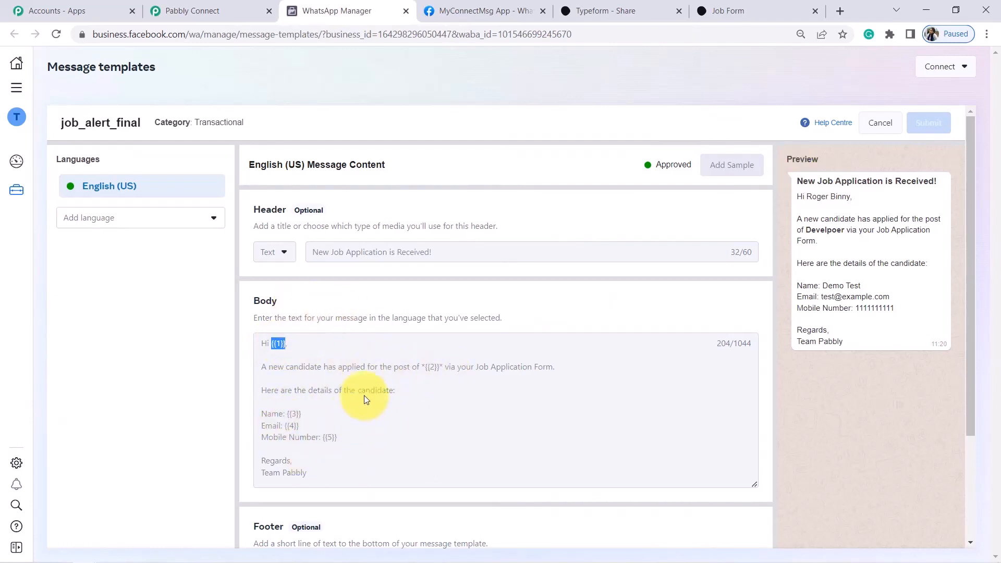
pyautogui.click(211, 10)
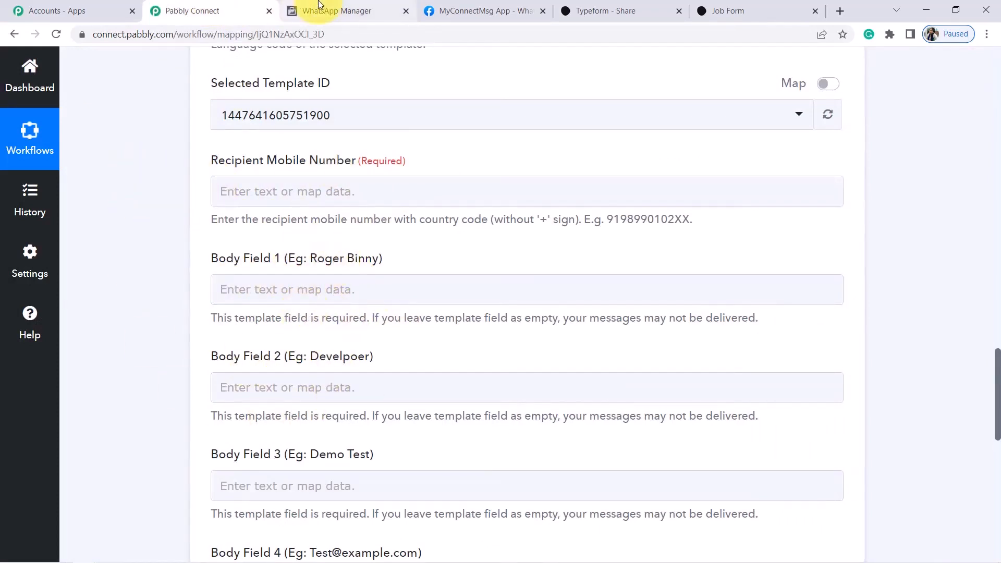
pyautogui.click(331, 11)
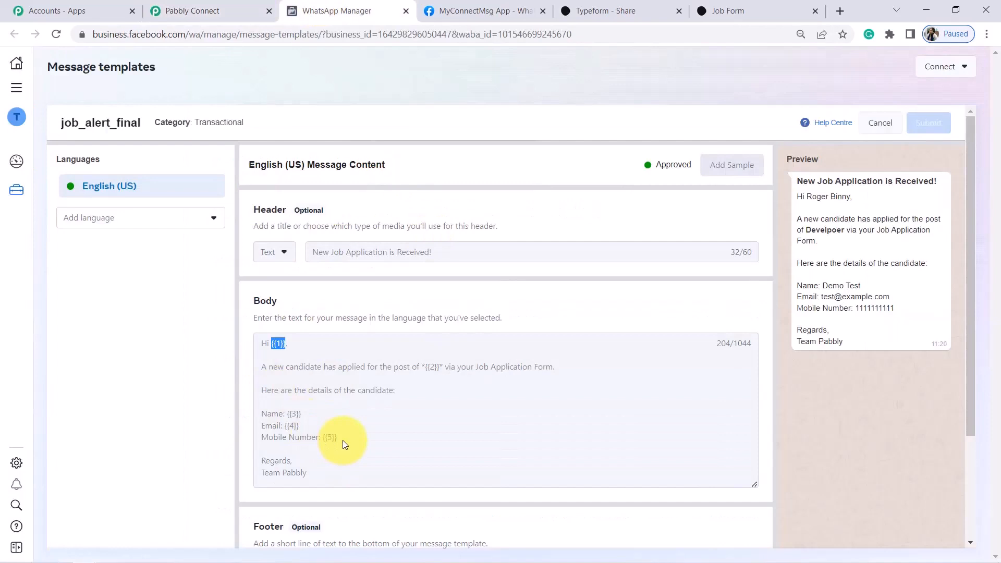
pyautogui.click(180, 9)
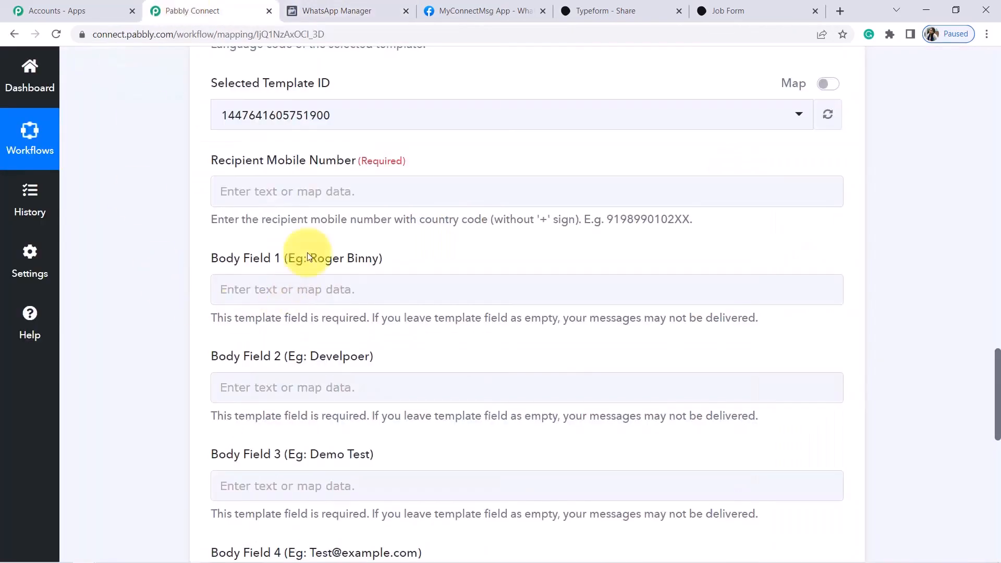
pyautogui.moveTo(225, 162); pyautogui.dragTo(339, 192)
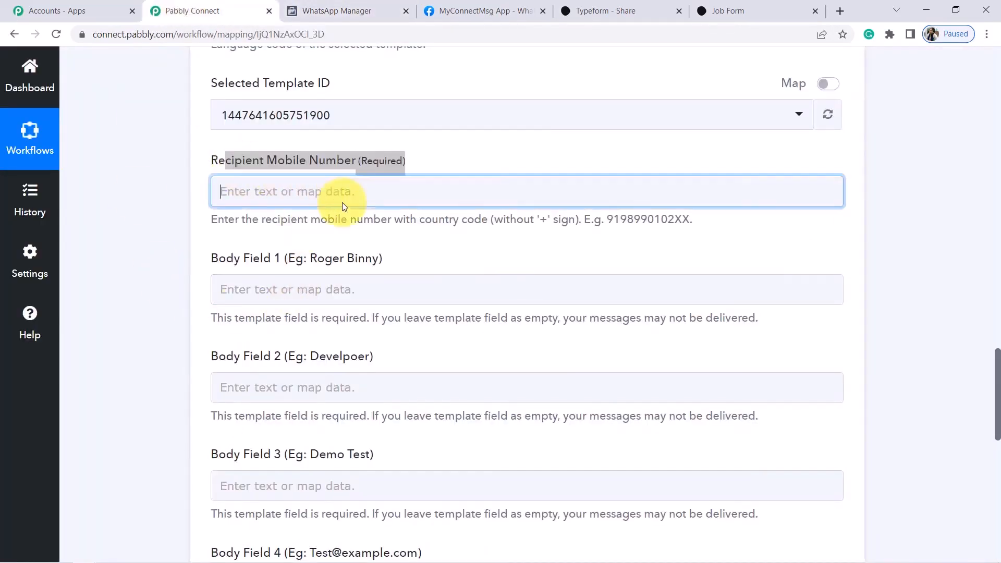
pyautogui.click(165, 253)
pyautogui.moveTo(249, 257); pyautogui.dragTo(325, 257)
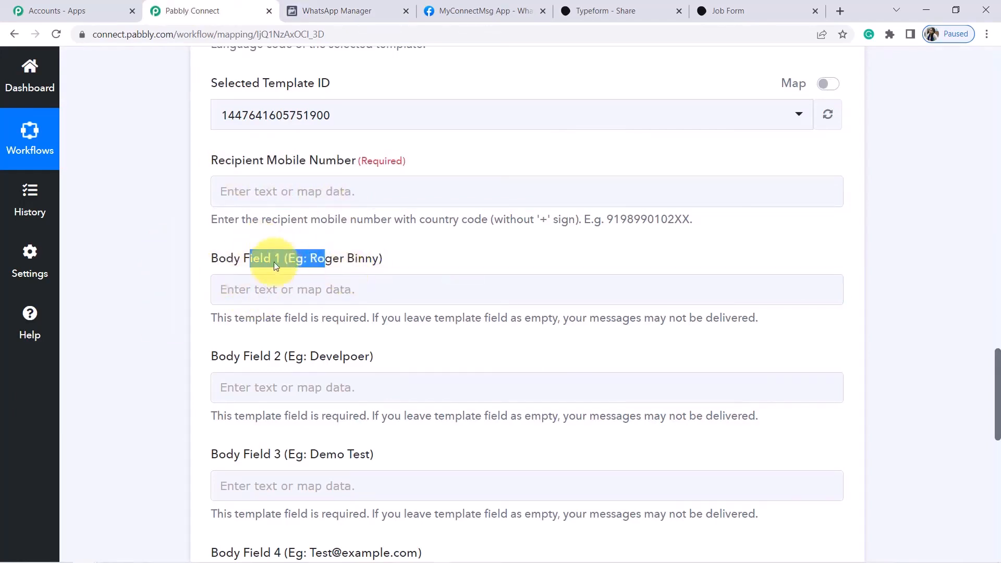
pyautogui.click(326, 9)
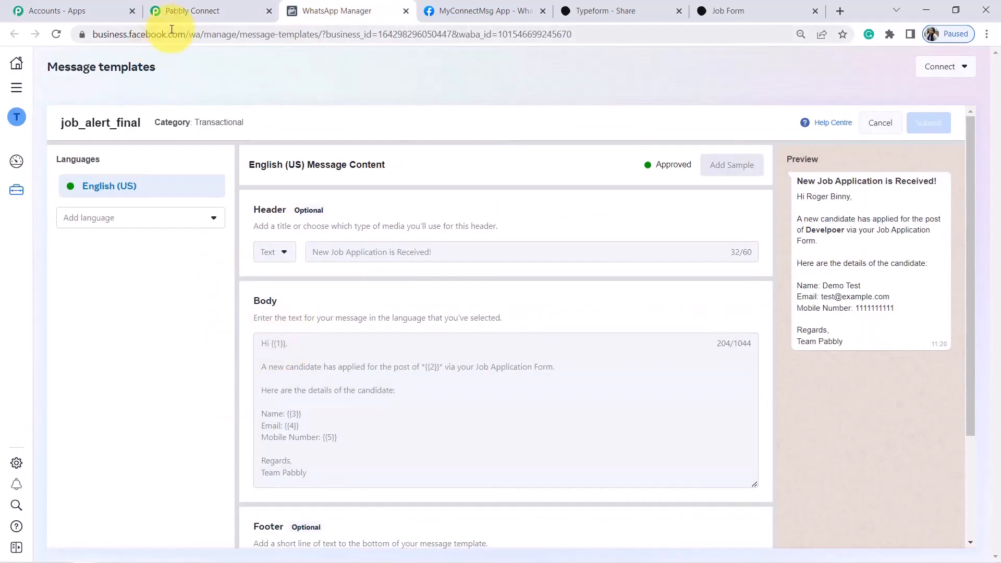
pyautogui.click(192, 10)
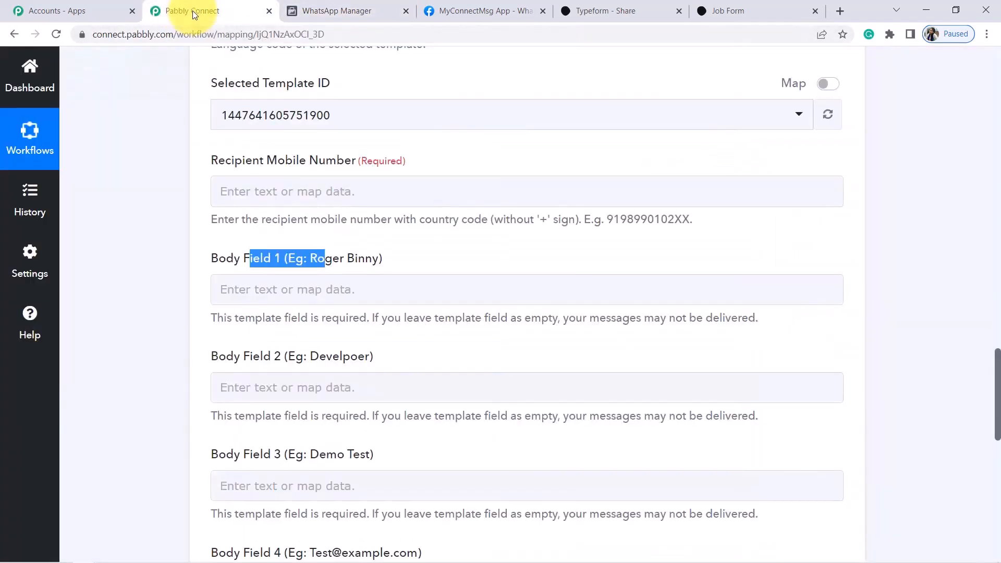
# Type the example candidate name into Body Field 1 as static text
pyautogui.click(289, 288)
pyautogui.write('Roger Binny')
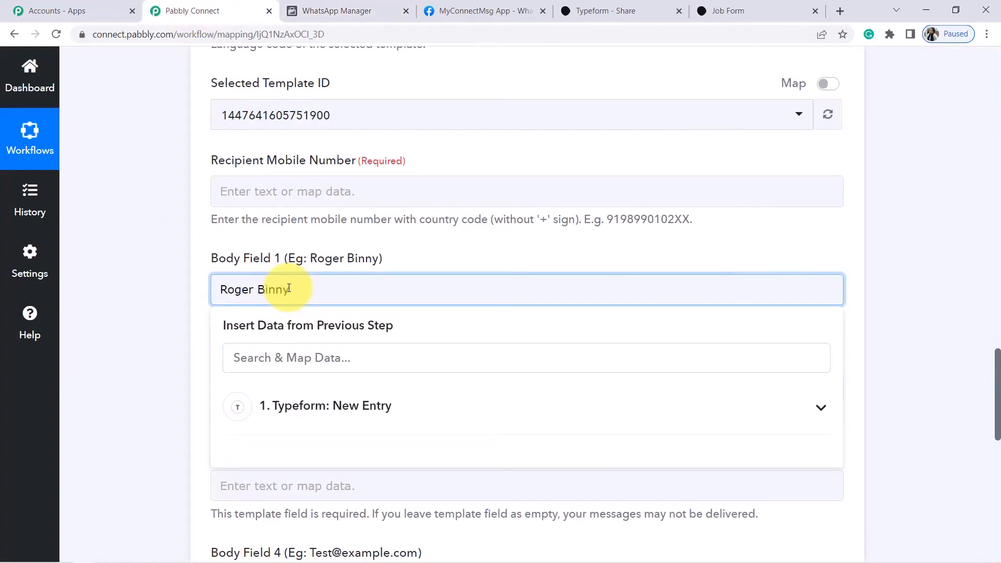
pyautogui.click(86, 284)
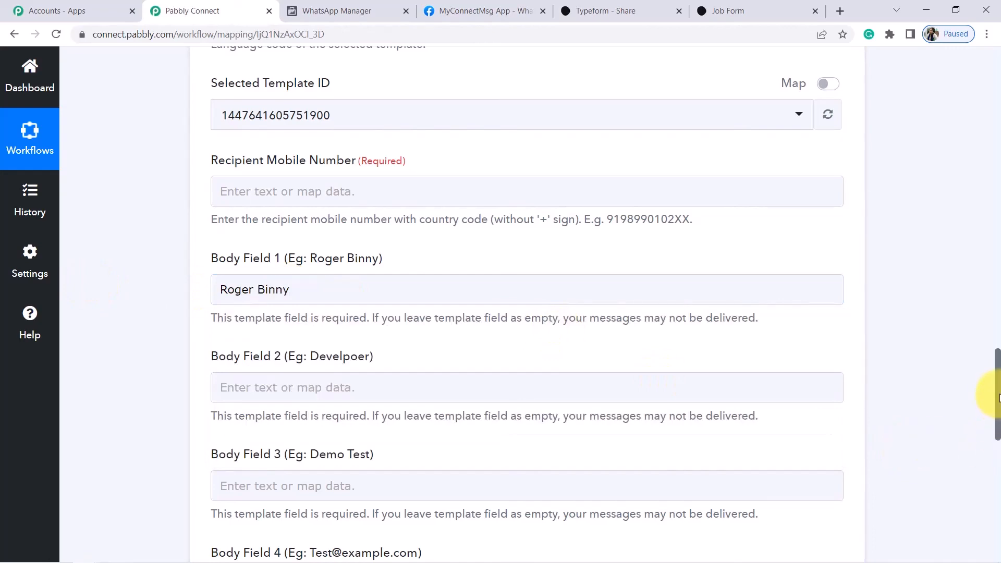
pyautogui.scroll(-3, 997, 396)
pyautogui.moveTo(220, 211); pyautogui.dragTo(336, 212)
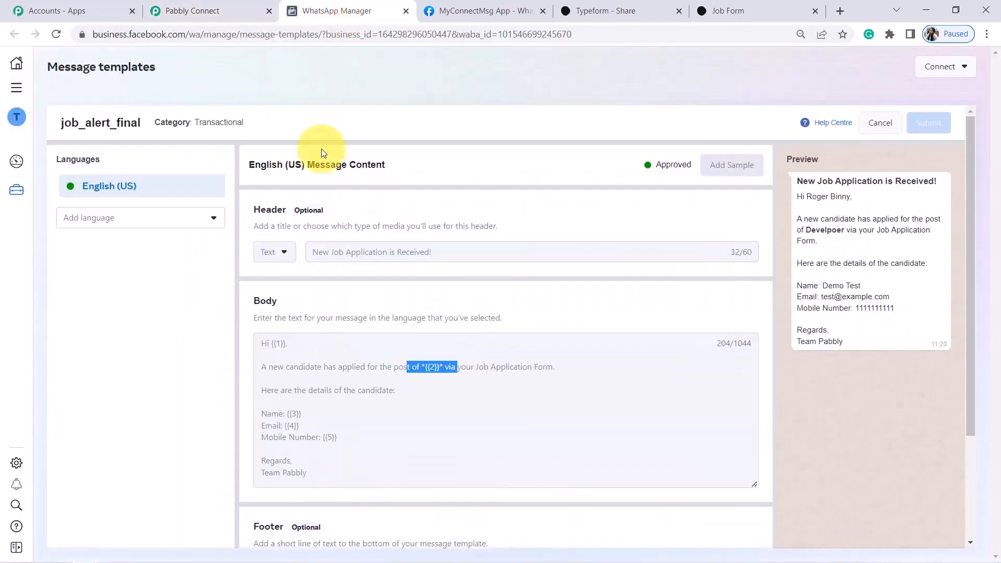
pyautogui.click(365, 11)
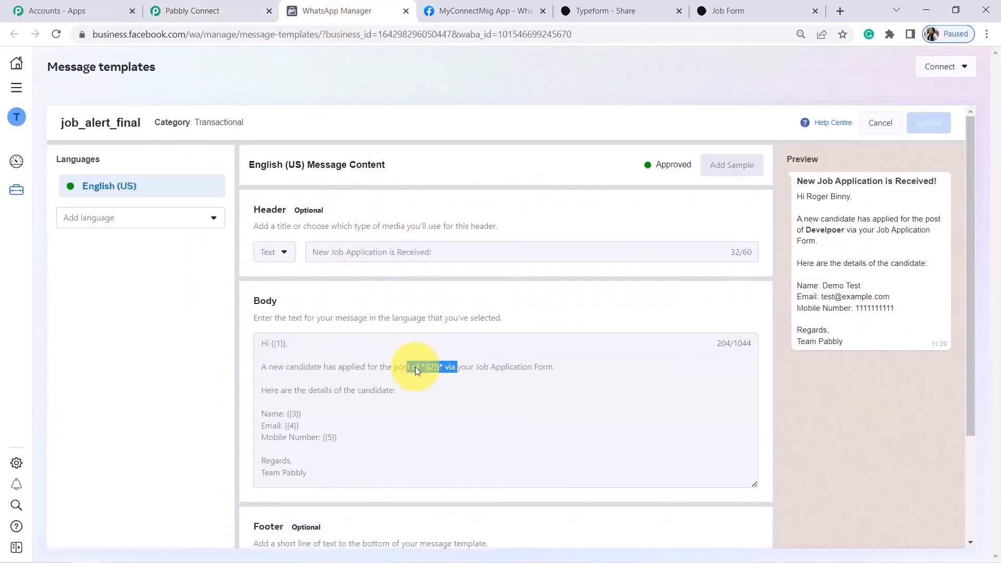
pyautogui.moveTo(374, 367); pyautogui.dragTo(477, 367)
pyautogui.click(466, 357)
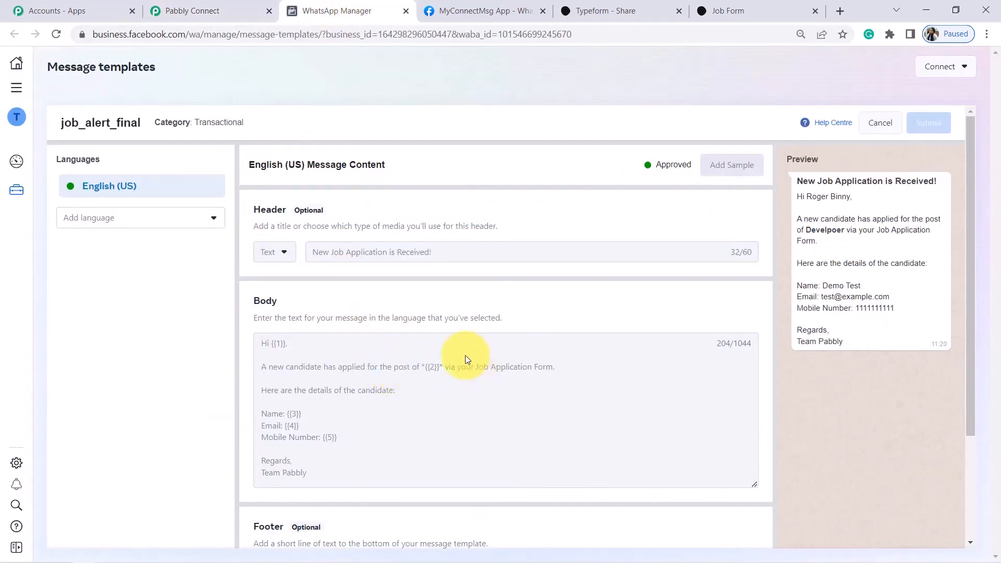
pyautogui.click(180, 10)
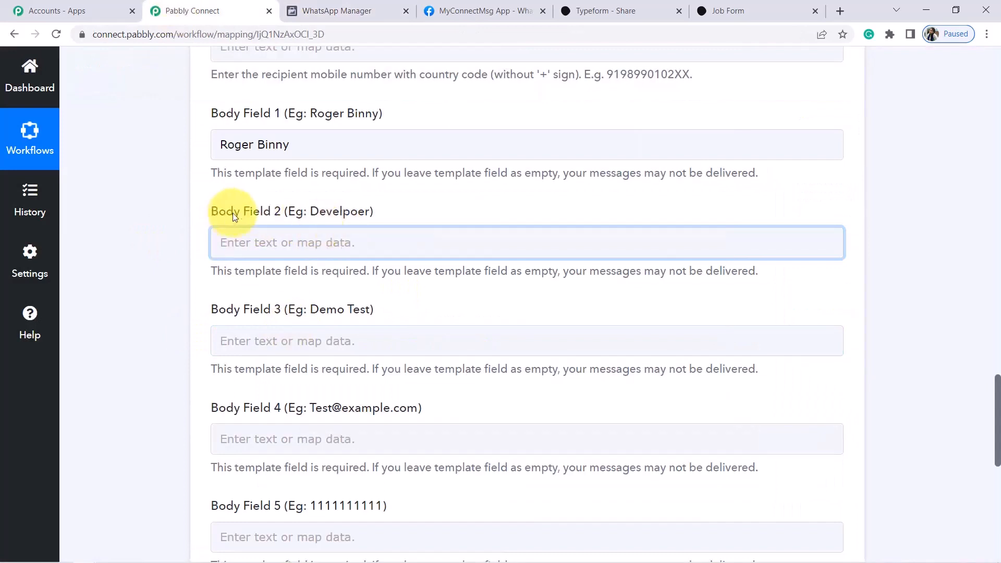
# Map Body Field 2 to the Typeform Digital Marketing job choice, then recheck the job_alert_final template
pyautogui.click(291, 246)
pyautogui.click(347, 364)
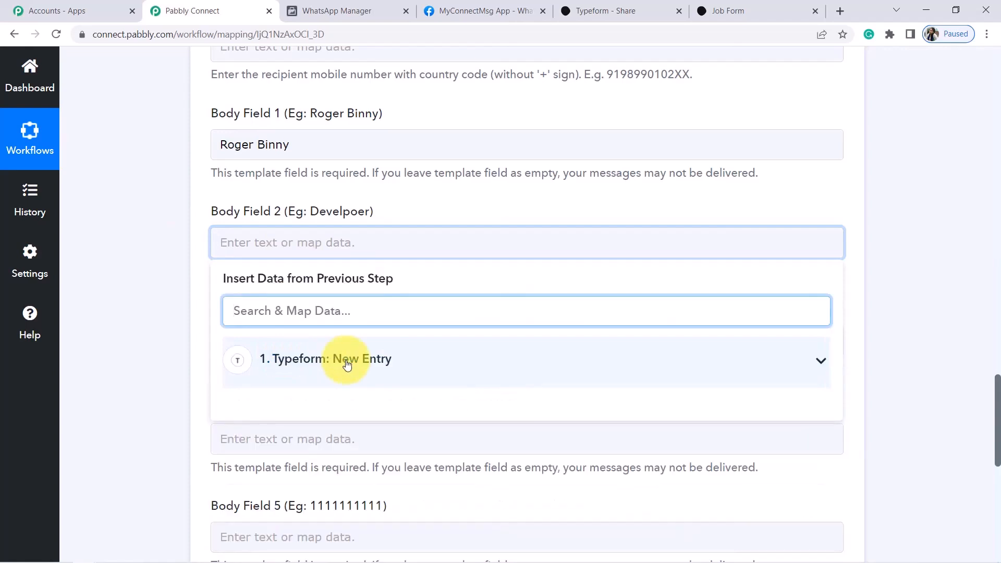
pyautogui.click(347, 364)
pyautogui.moveTo(997, 395); pyautogui.dragTo(999, 436)
pyautogui.moveTo(839, 196); pyautogui.dragTo(840, 365)
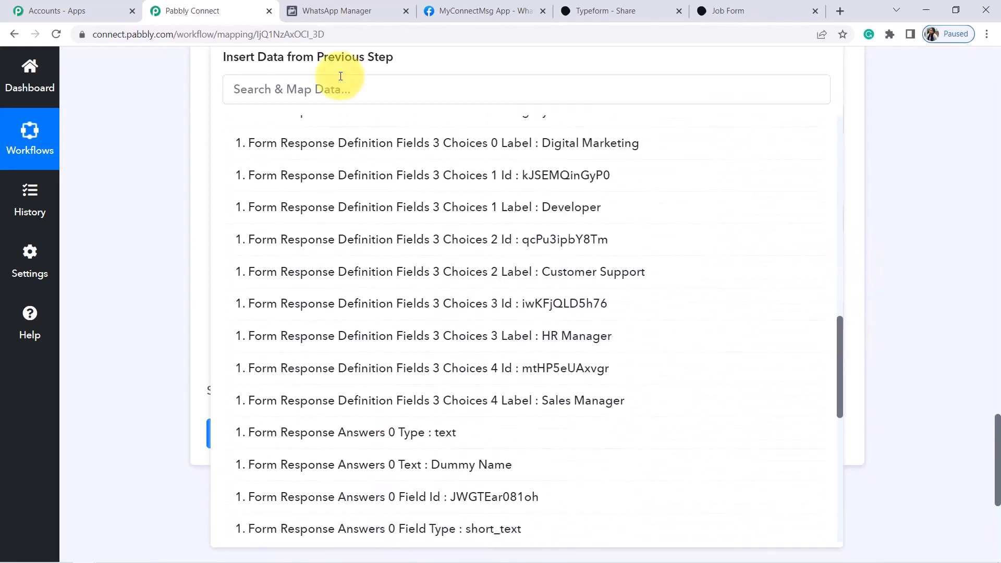
pyautogui.click(355, 84)
pyautogui.write('digi')
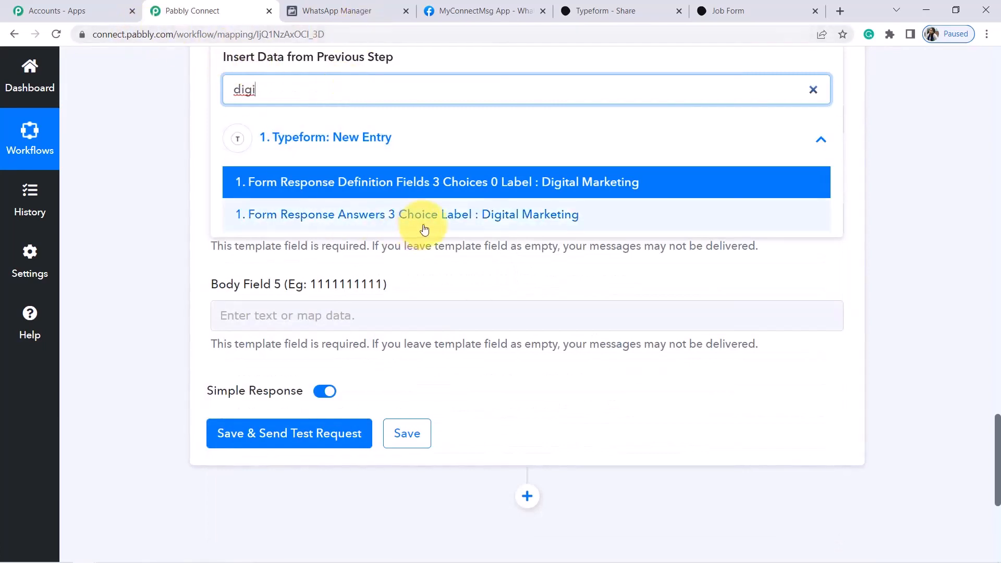
pyautogui.click(576, 183)
pyautogui.click(134, 207)
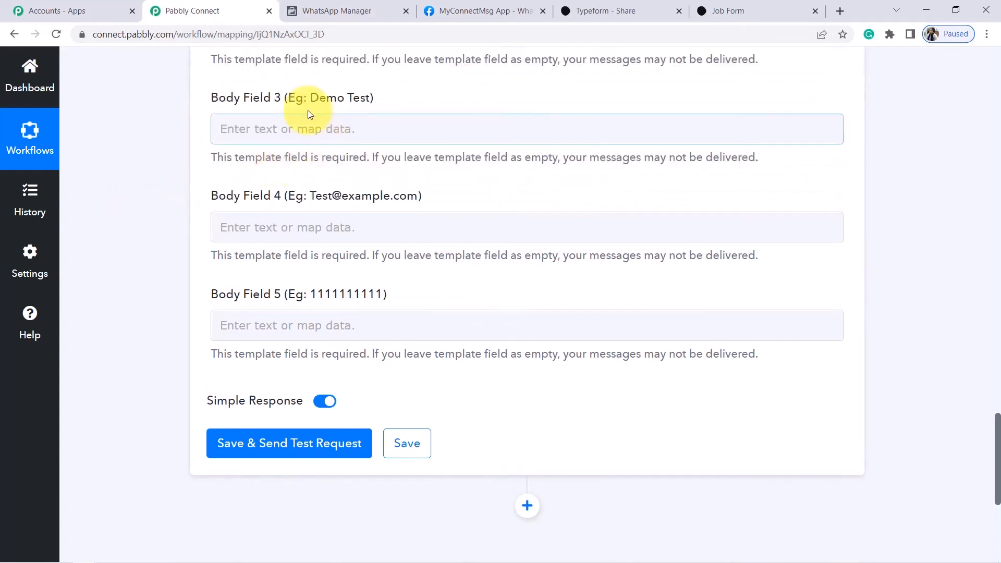
pyautogui.click(340, 9)
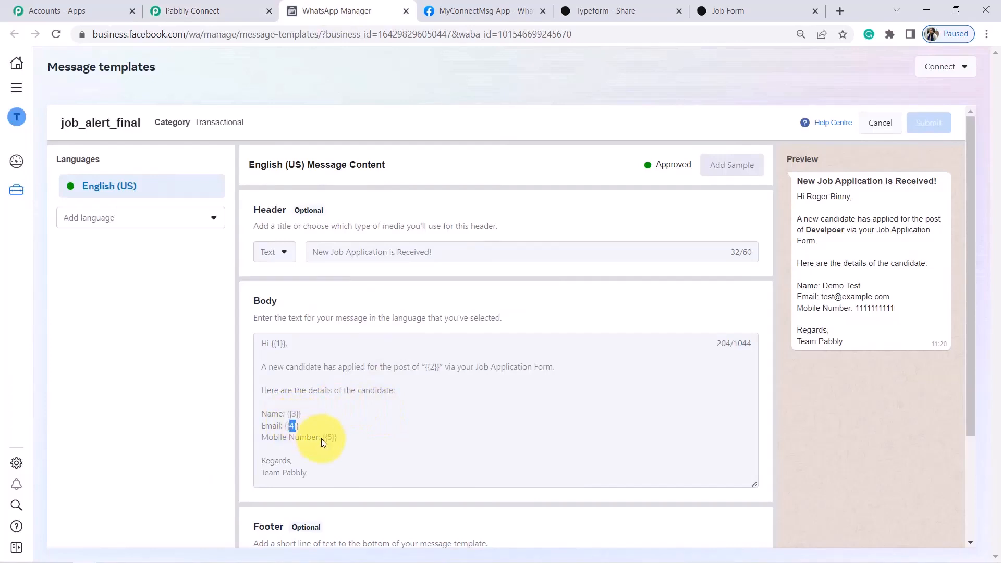
# Map Body Field 3 to the Typeform name answer, Form Response Answers 0 Text: Dummy Name
pyautogui.click(193, 9)
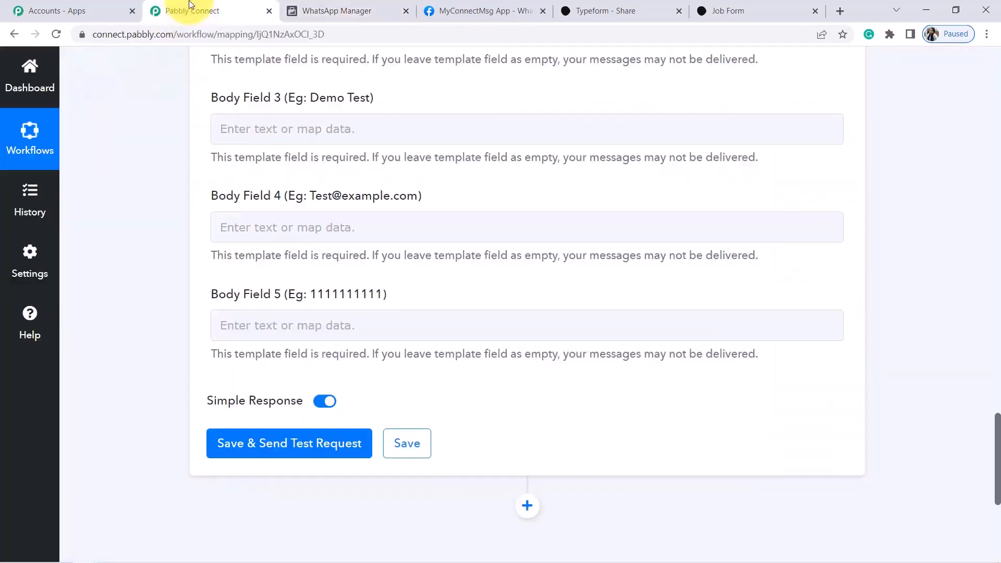
pyautogui.click(284, 132)
pyautogui.click(339, 261)
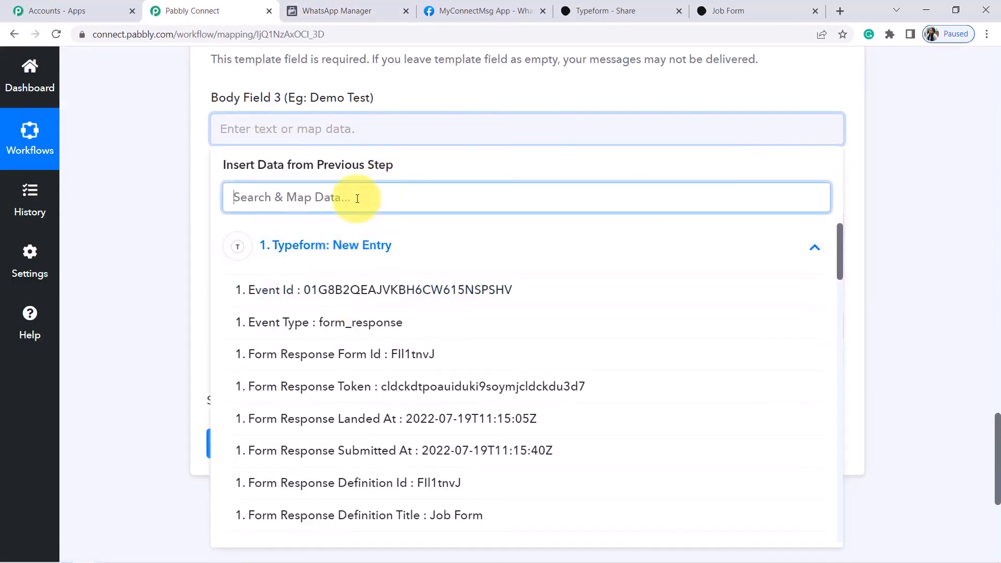
pyautogui.write('name')
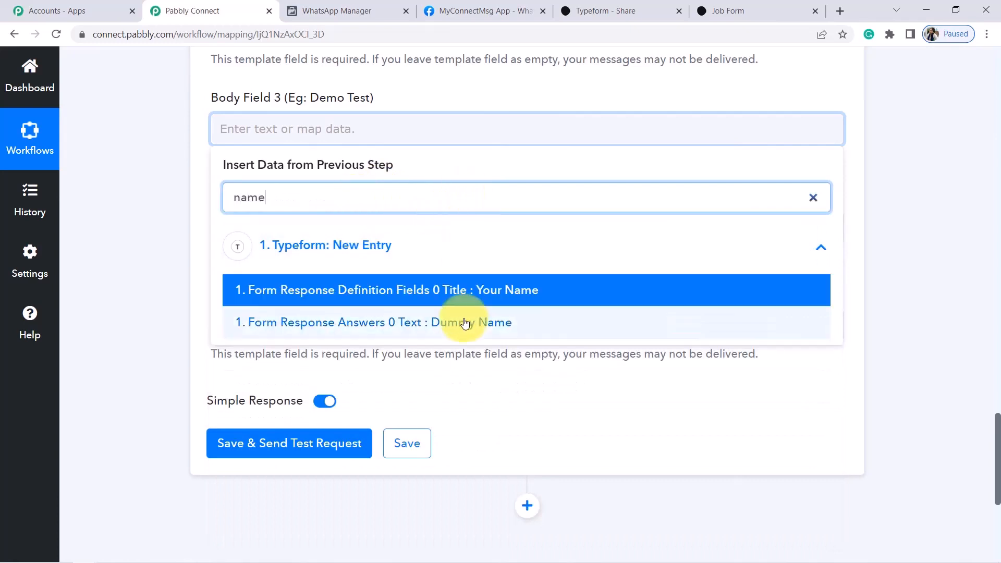
pyautogui.click(455, 347)
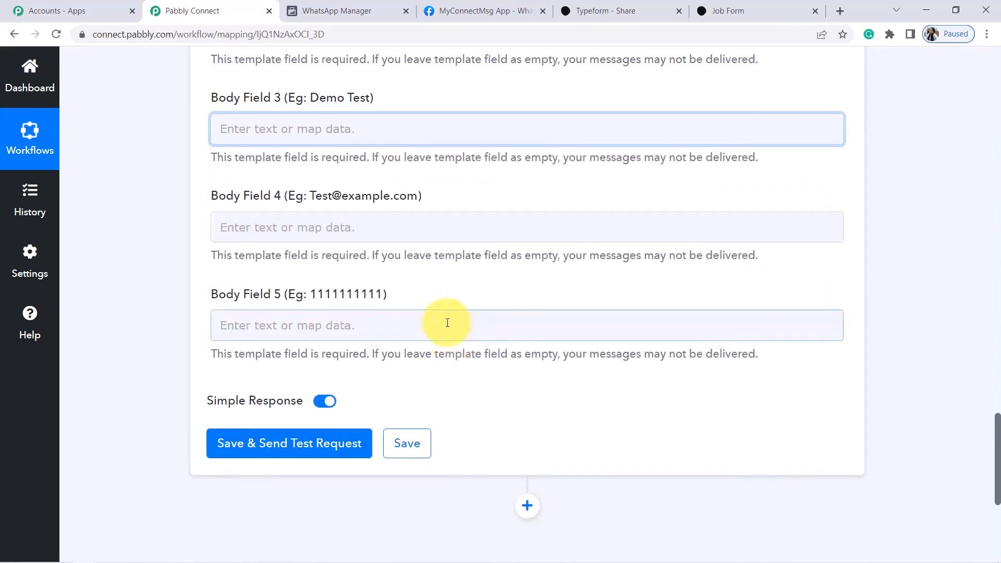
pyautogui.click(254, 130)
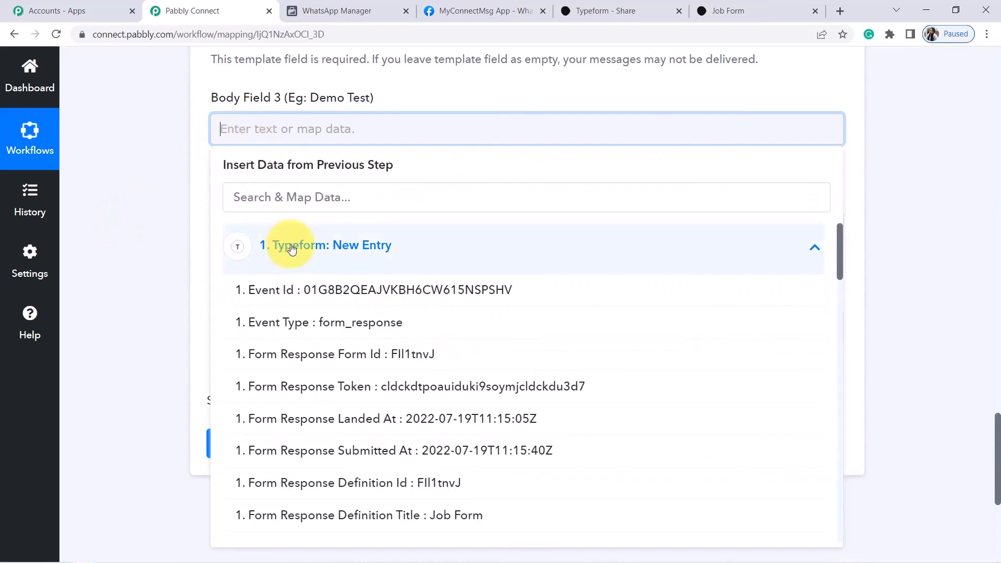
pyautogui.click(314, 203)
pyautogui.write('dumm')
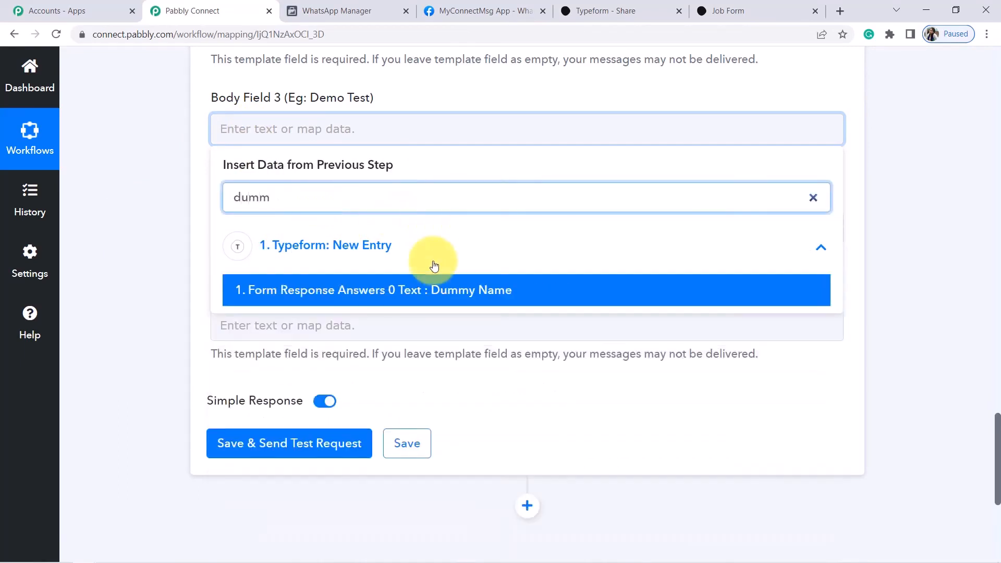
pyautogui.click(440, 291)
pyautogui.click(162, 211)
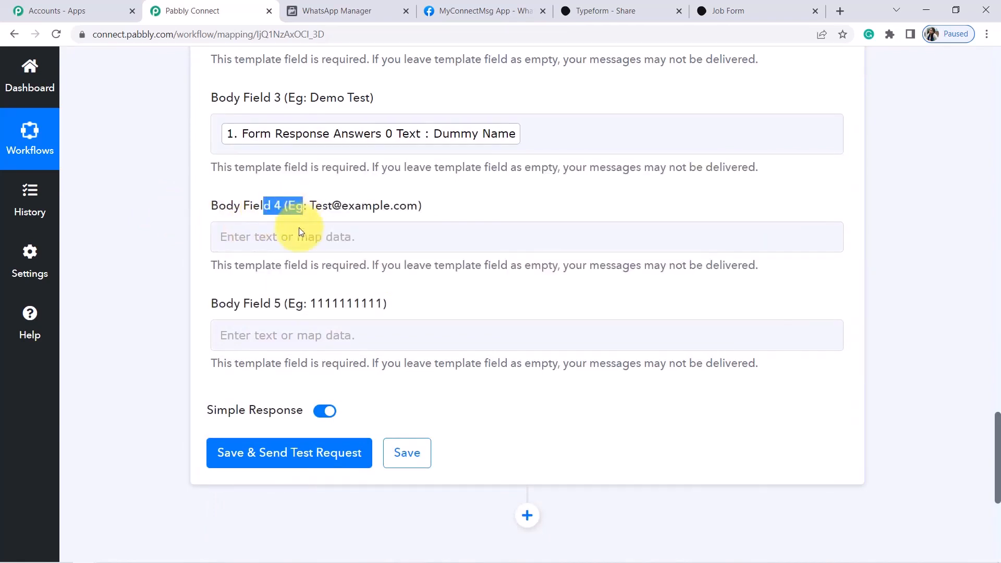
# Map Body Field 4 to the Typeform entry's email answer, found by searching '@'
pyautogui.click(285, 236)
pyautogui.click(301, 309)
pyautogui.write('@')
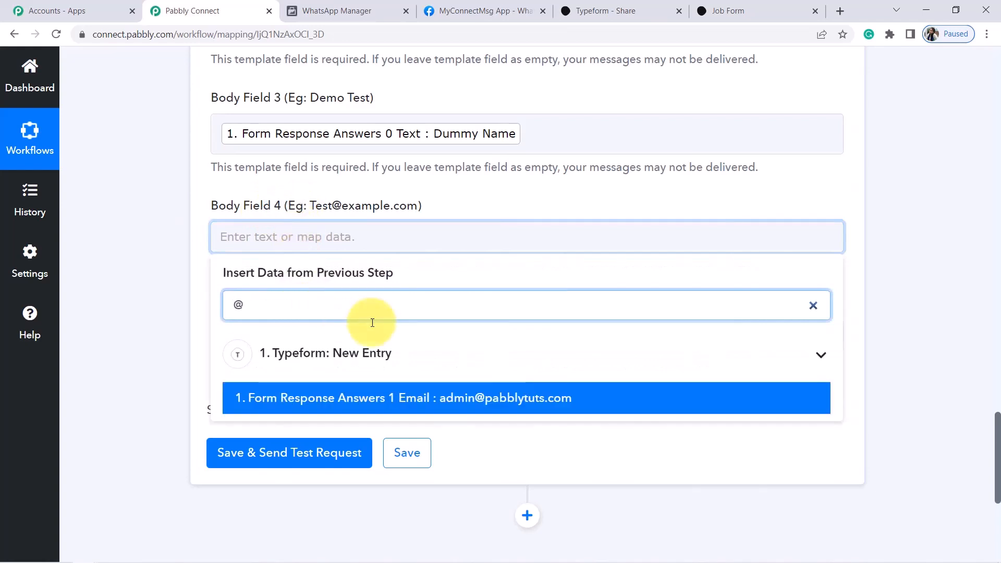
pyautogui.click(479, 397)
pyautogui.click(478, 251)
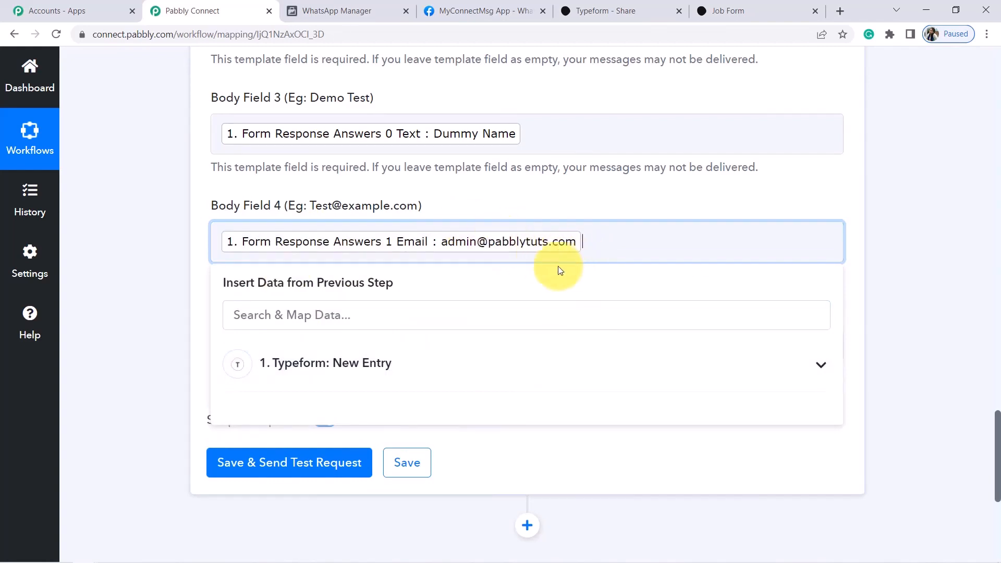
pyautogui.click(136, 288)
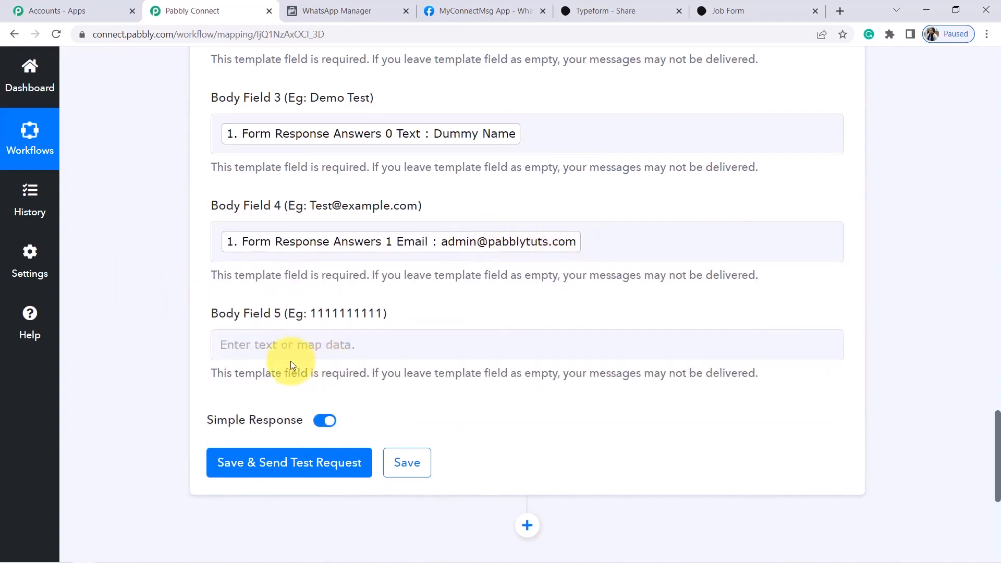
# Search the data list for Body Field 5 with 'ph' to list the phone-number fields
pyautogui.click(252, 353)
pyautogui.click(298, 414)
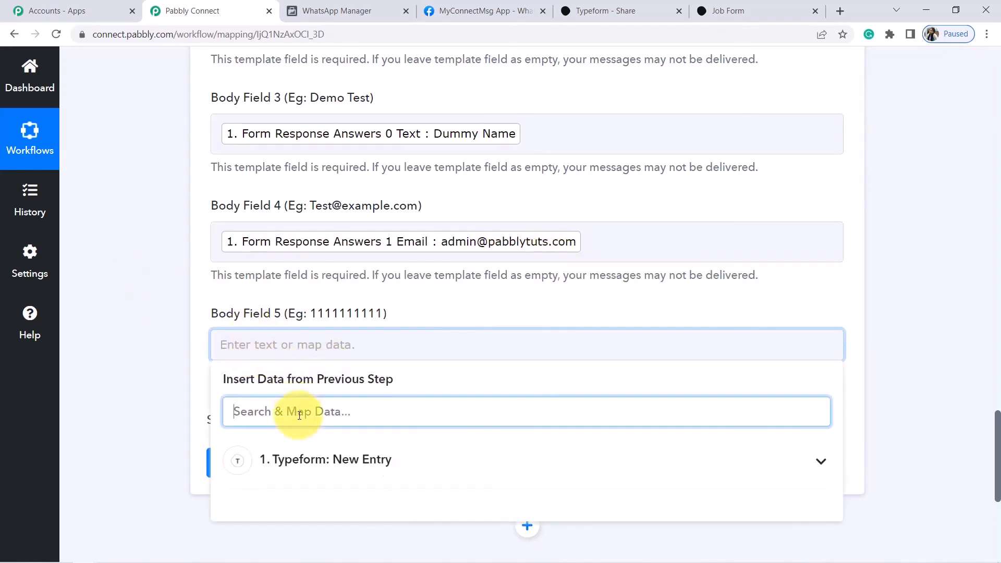
pyautogui.write('ph')
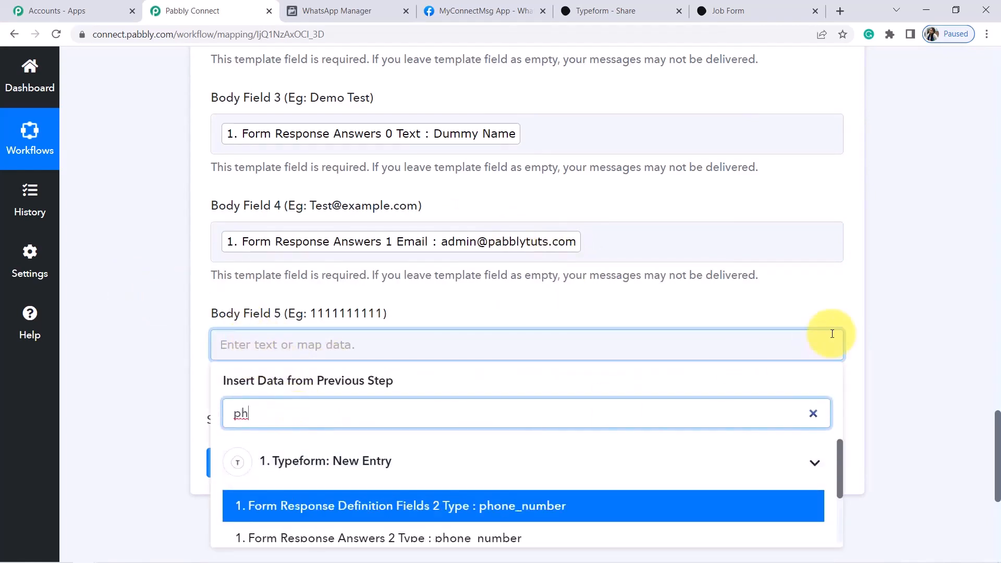
pyautogui.scroll(-2, 997, 419)
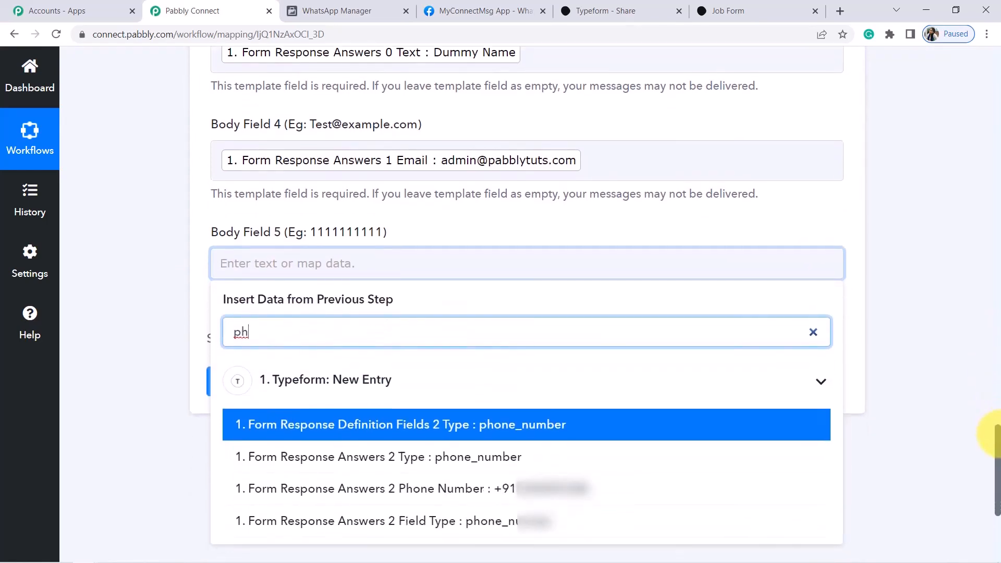
# Map Form Response Answers 2 Phone Number into Body Field 5
pyautogui.click(610, 454)
pyautogui.moveTo(995, 458); pyautogui.dragTo(993, 381)
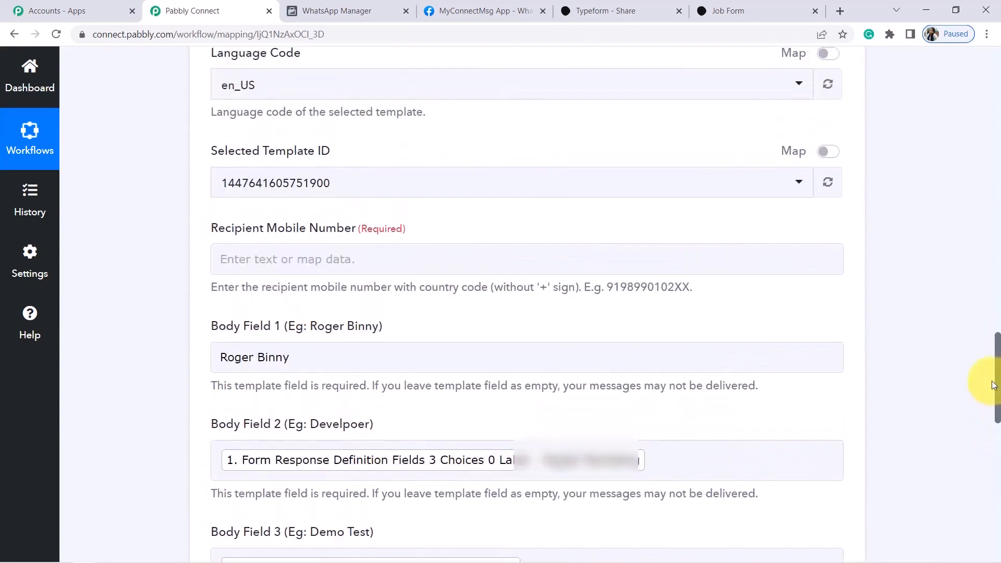
pyautogui.moveTo(239, 231); pyautogui.dragTo(369, 234)
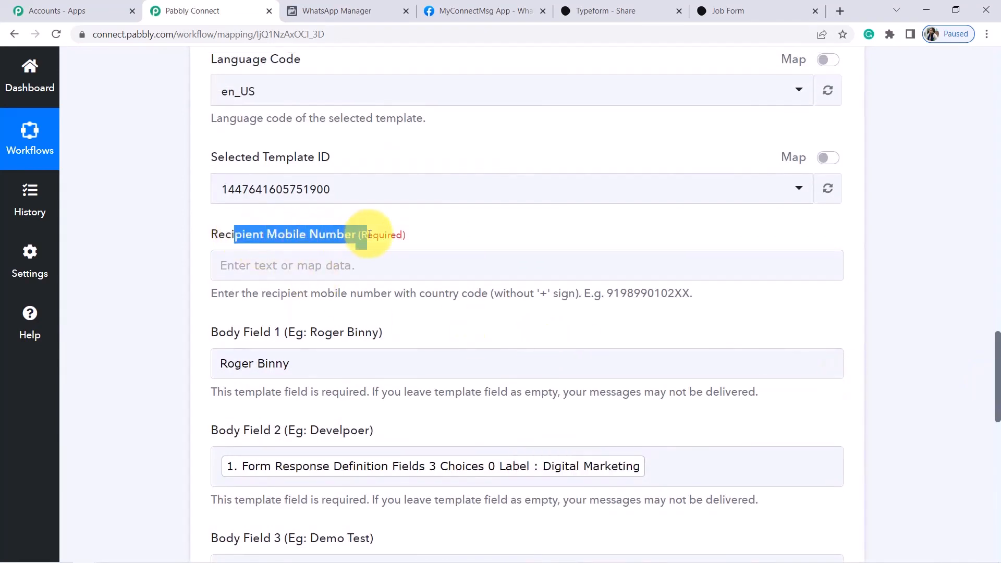
pyautogui.click(124, 273)
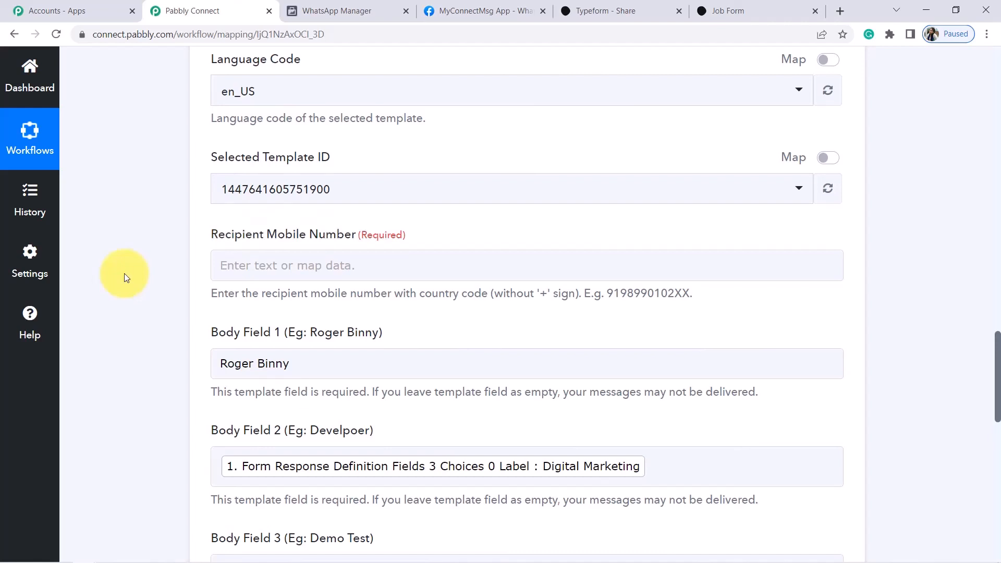
# Review the Recipient Mobile Number help text on the required number format
pyautogui.click(253, 264)
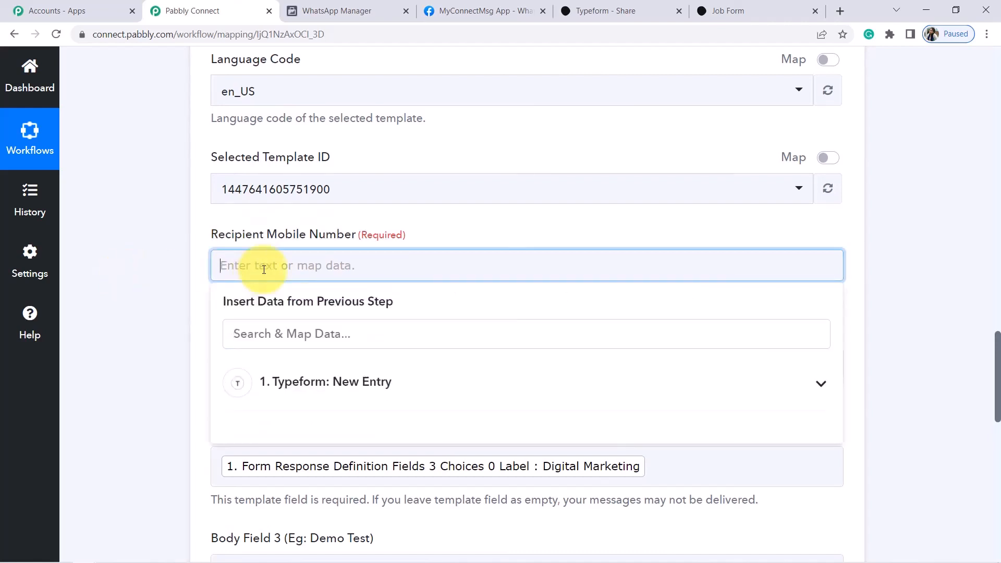
pyautogui.click(144, 245)
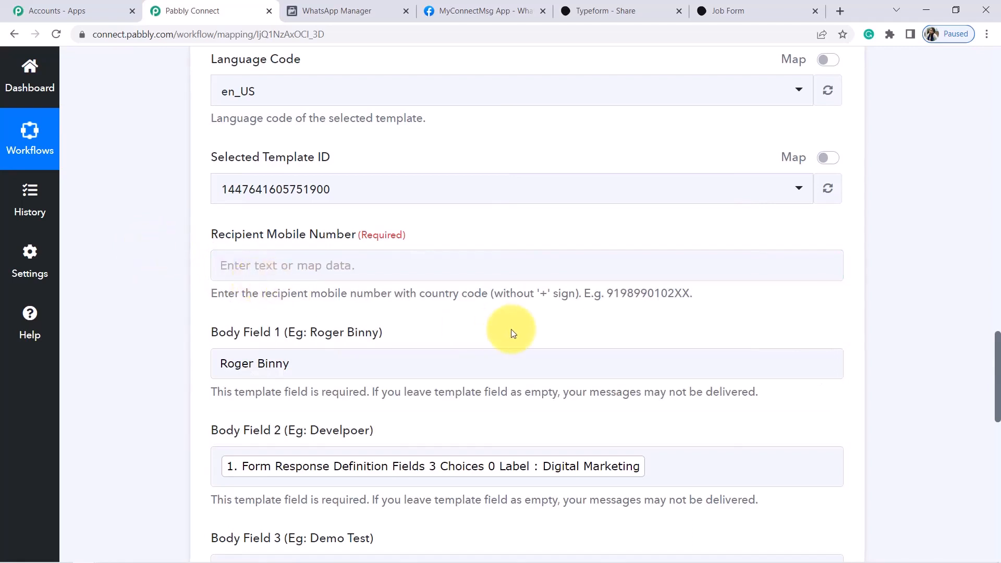
pyautogui.moveTo(291, 294); pyautogui.dragTo(473, 297)
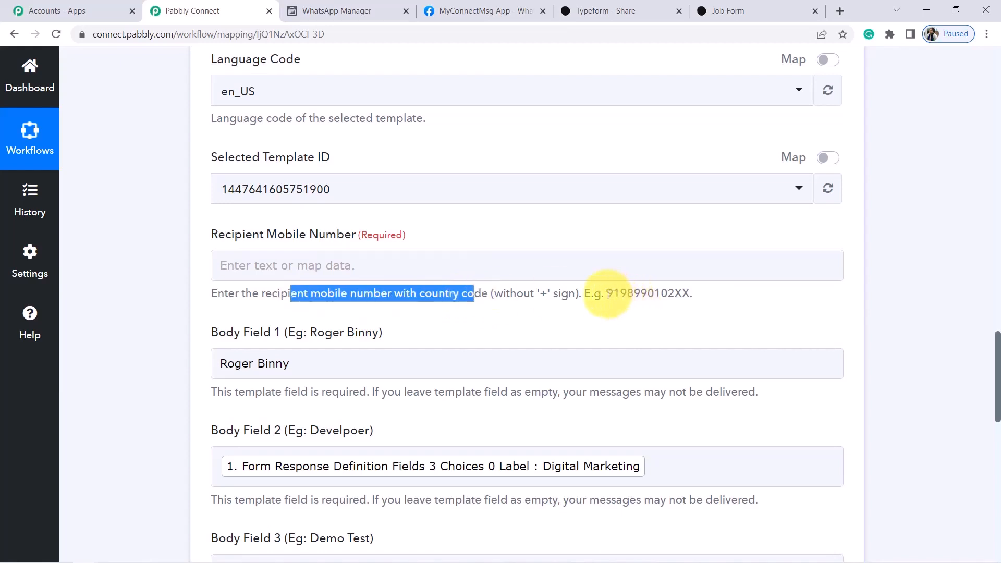
pyautogui.click(624, 295)
pyautogui.doubleClick(624, 294)
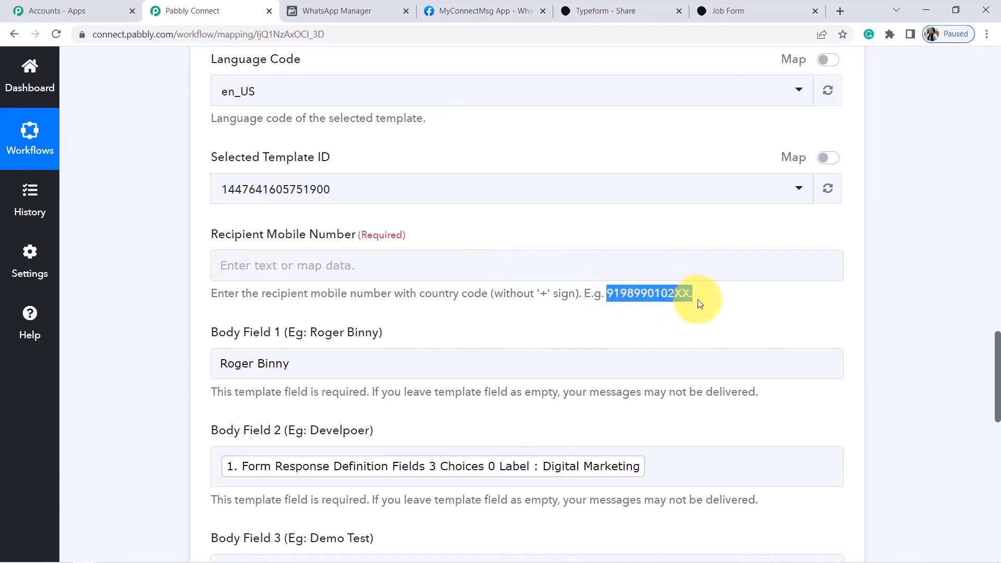
# Enter the recipient's mobile number with country code, then bring up WhatsApp Web
pyautogui.click(393, 264)
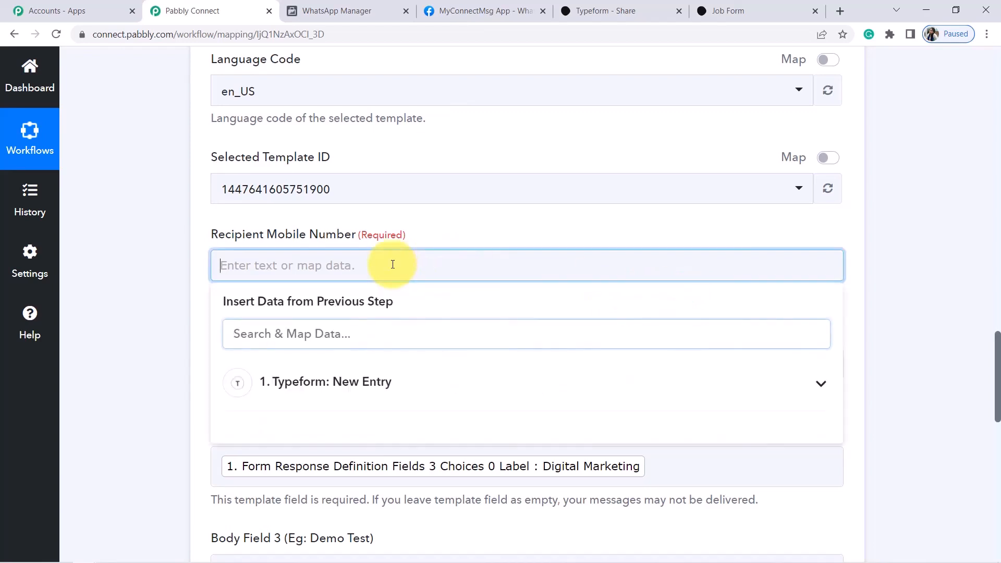
pyautogui.click(183, 271)
pyautogui.click(238, 267)
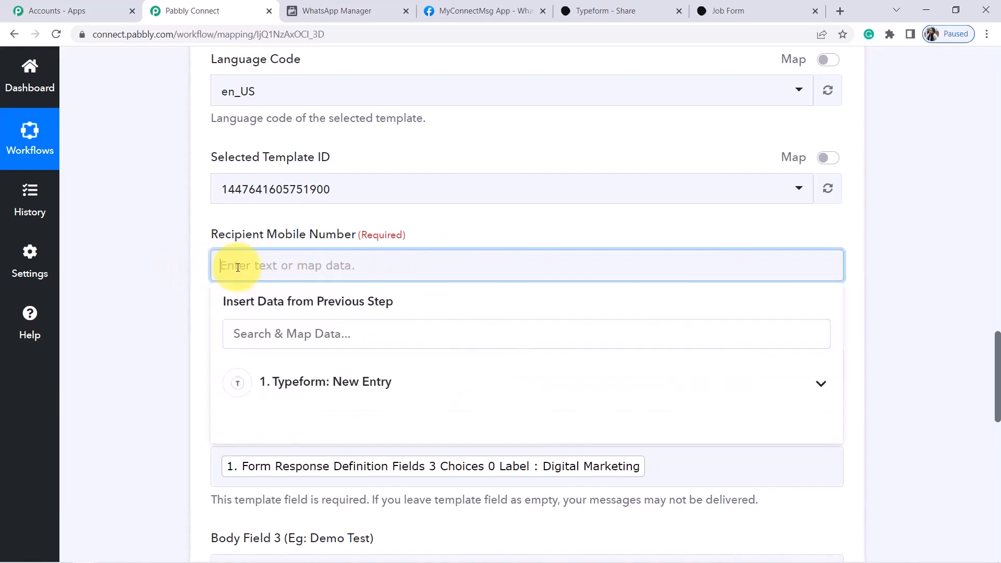
pyautogui.write('000000000000')
pyautogui.click(160, 252)
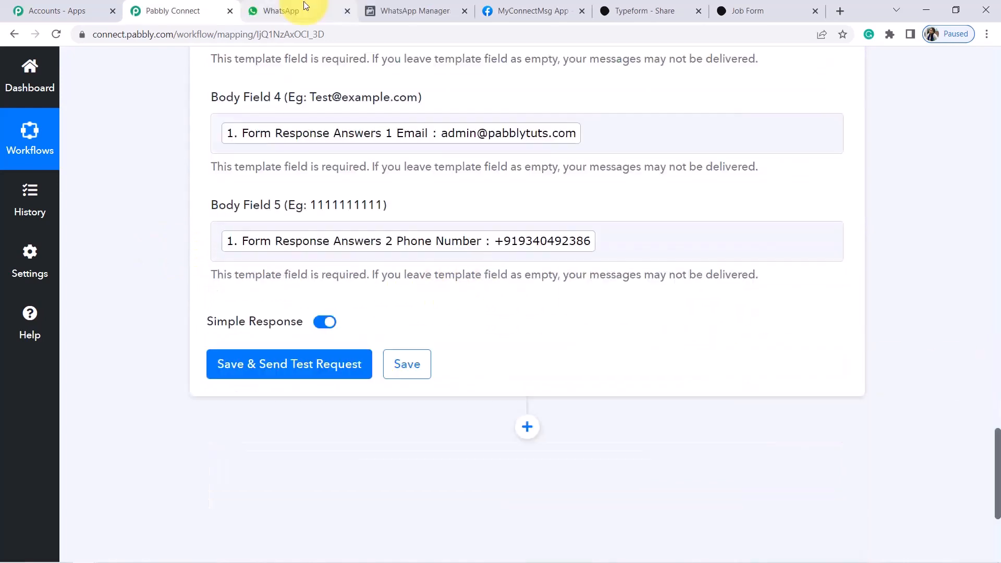
pyautogui.click(299, 7)
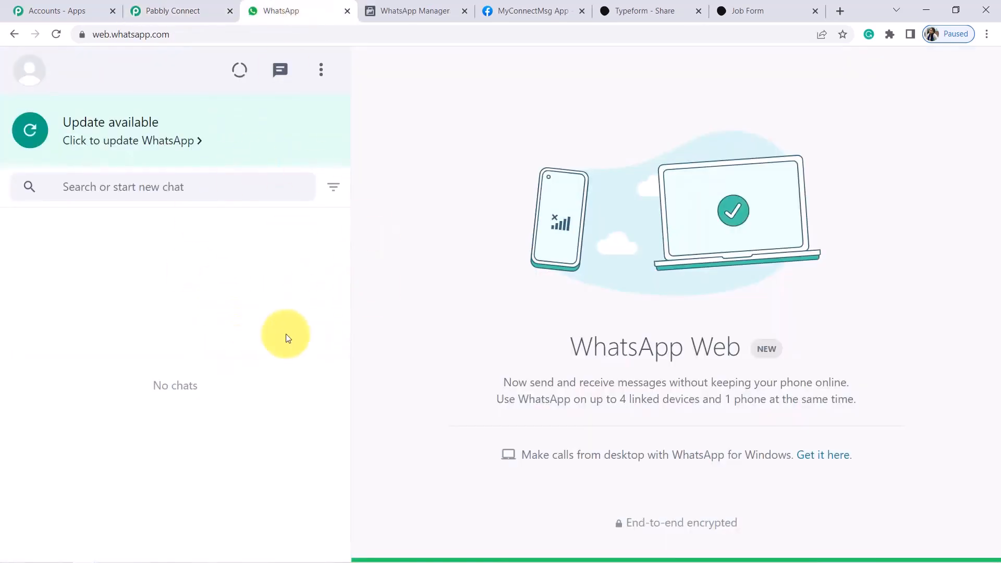
# Save the WhatsApp step, send the test request, and check WhatsApp Web for delivery
pyautogui.click(178, 9)
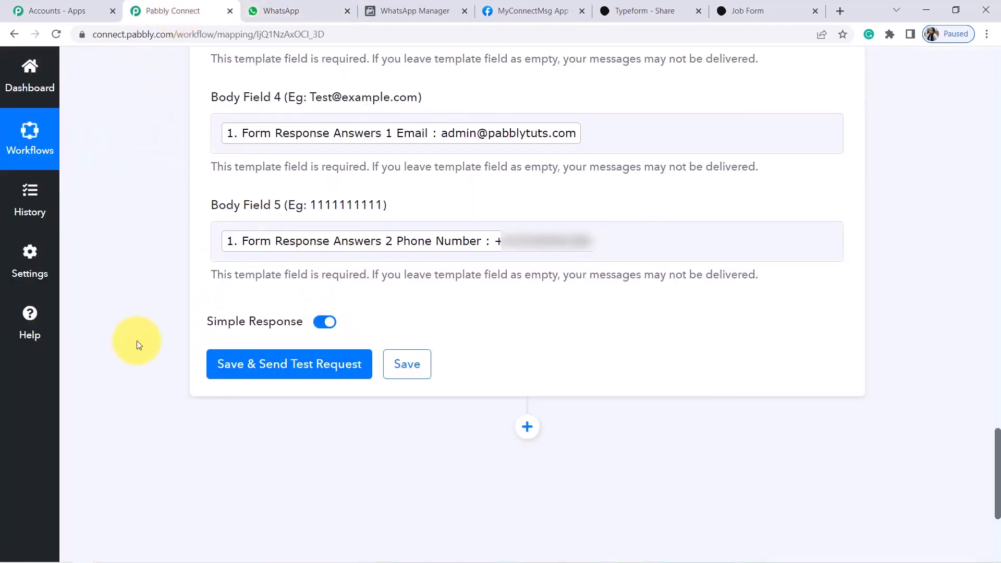
pyautogui.click(312, 372)
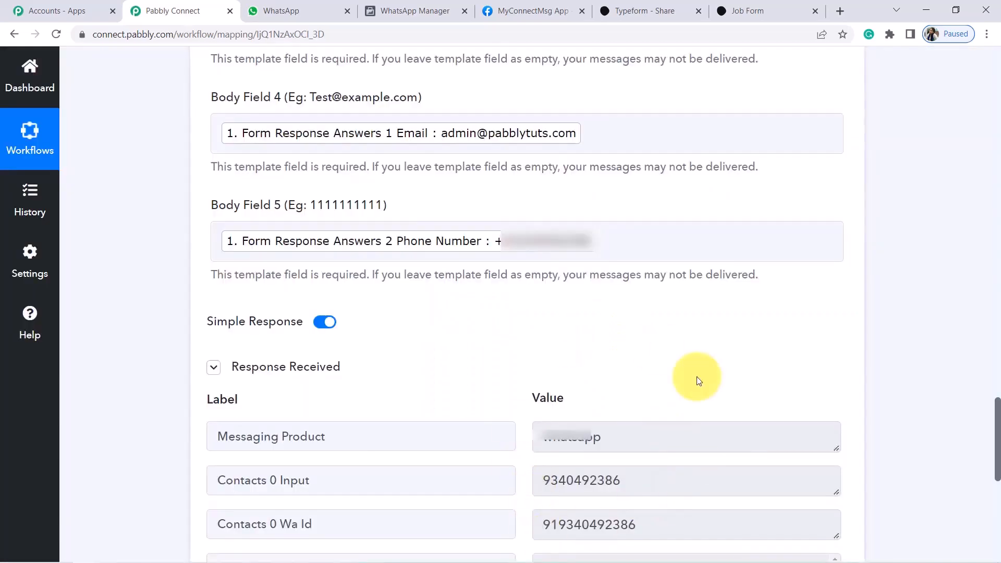
pyautogui.click(295, 9)
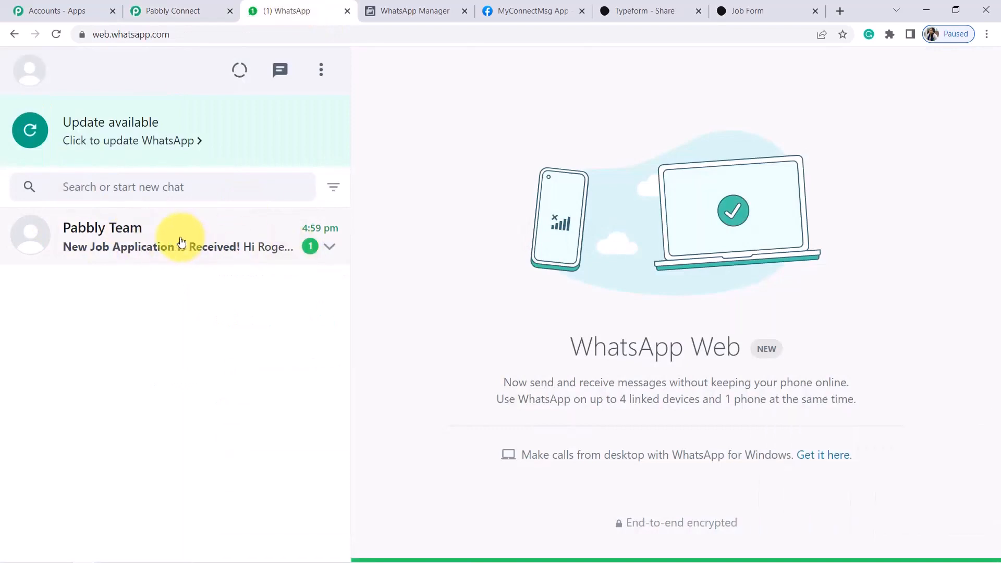
# Open the Pabbly Team chat and review the 'New Job Application is Received!' message for Digital Marketing
pyautogui.click(181, 243)
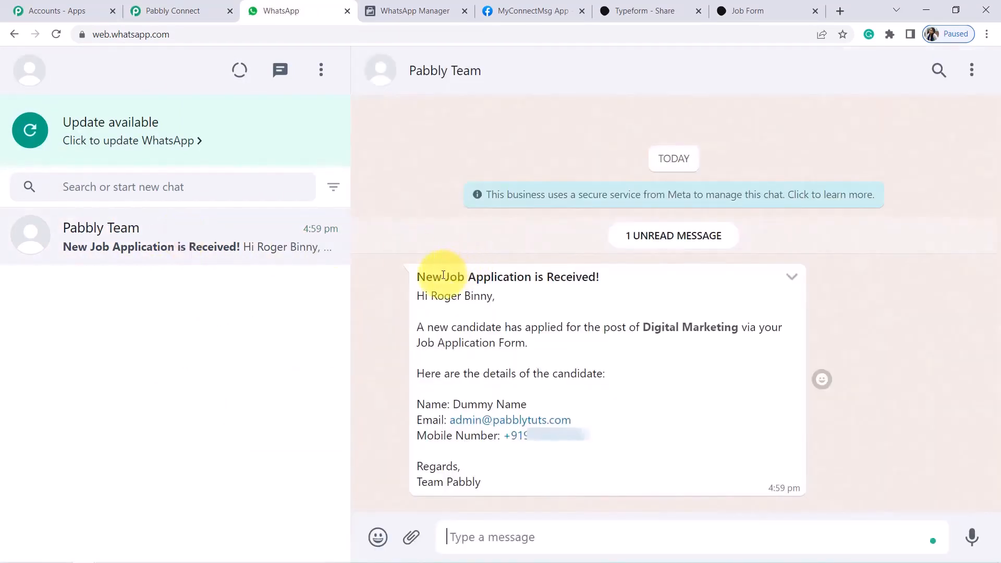
pyautogui.moveTo(436, 280); pyautogui.dragTo(509, 279)
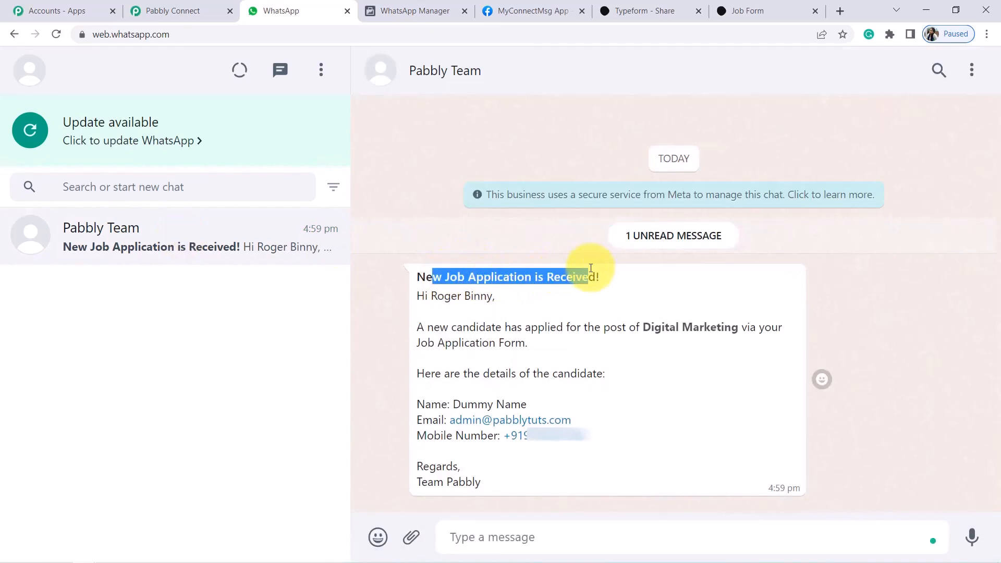
pyautogui.moveTo(424, 298); pyautogui.dragTo(451, 296)
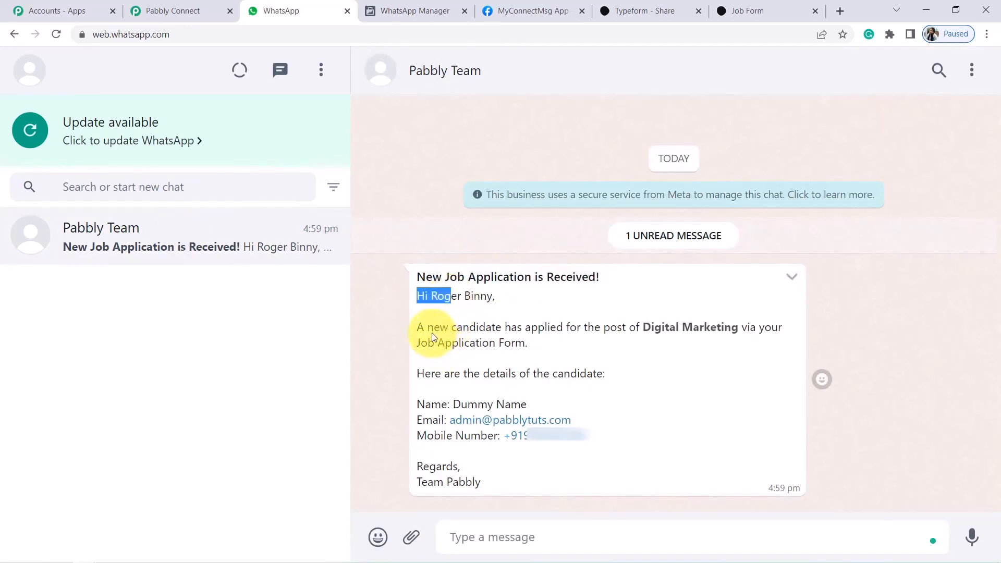
pyautogui.moveTo(626, 328); pyautogui.dragTo(499, 345)
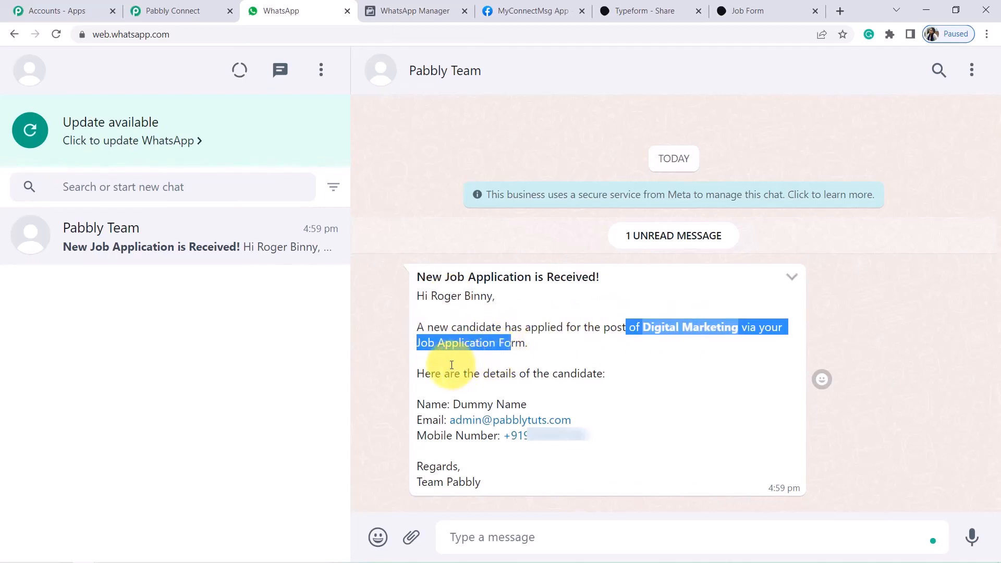
pyautogui.moveTo(451, 365); pyautogui.dragTo(597, 374)
pyautogui.click(597, 376)
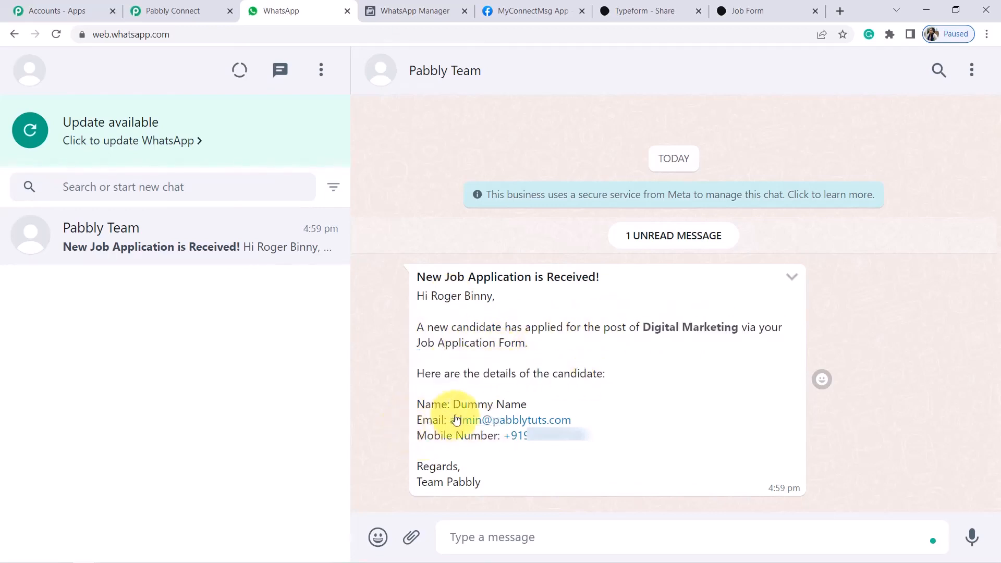
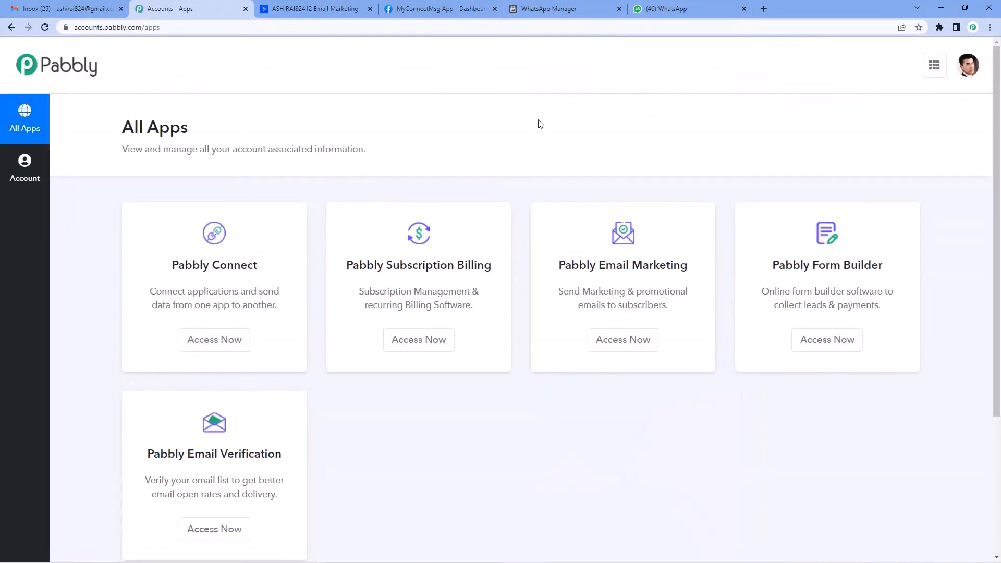
# From the Pabbly Connect dashboard, create a new workflow named 'ActiveCampaign To WhatsApp'
pyautogui.click(216, 340)
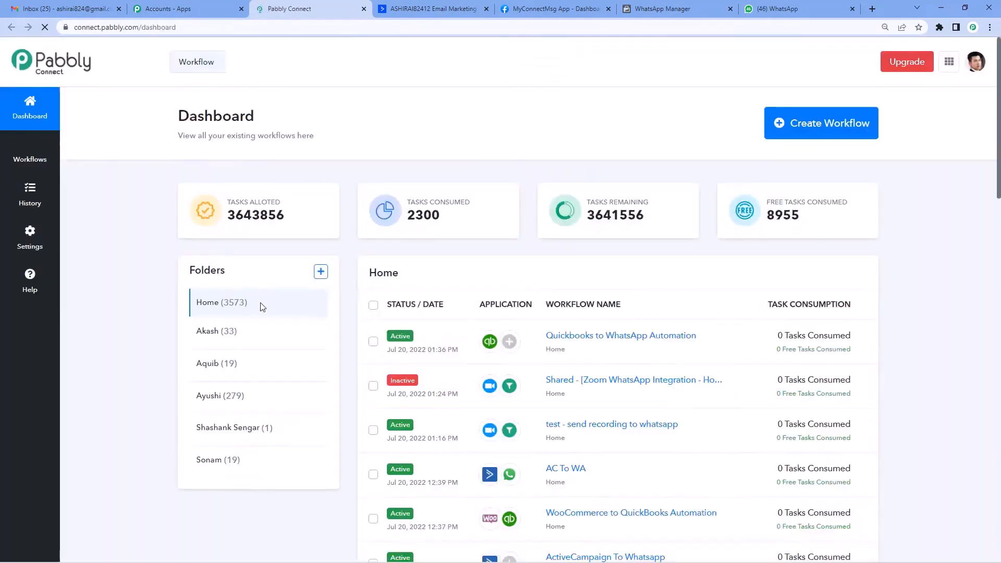
pyautogui.click(784, 128)
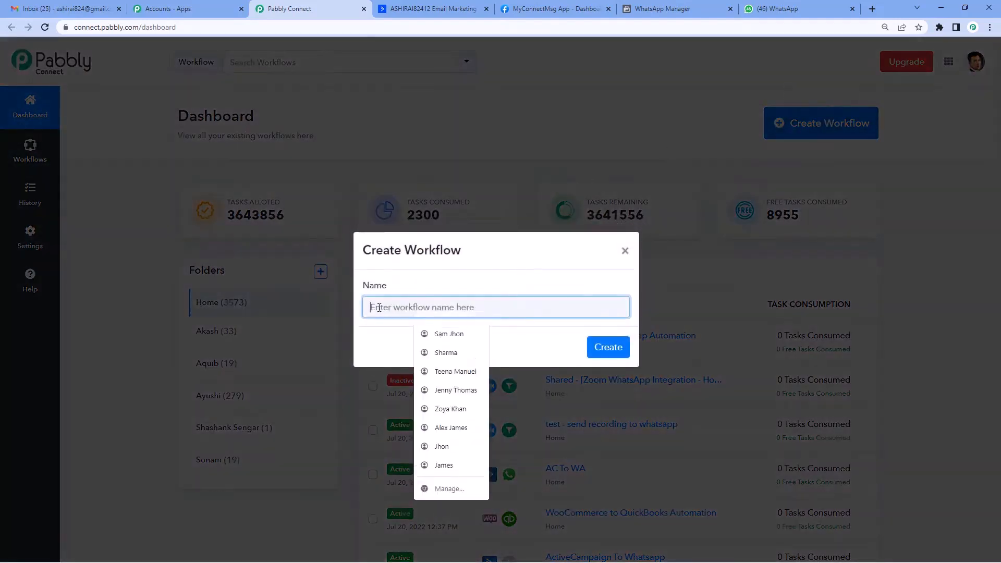
pyautogui.write('Acti')
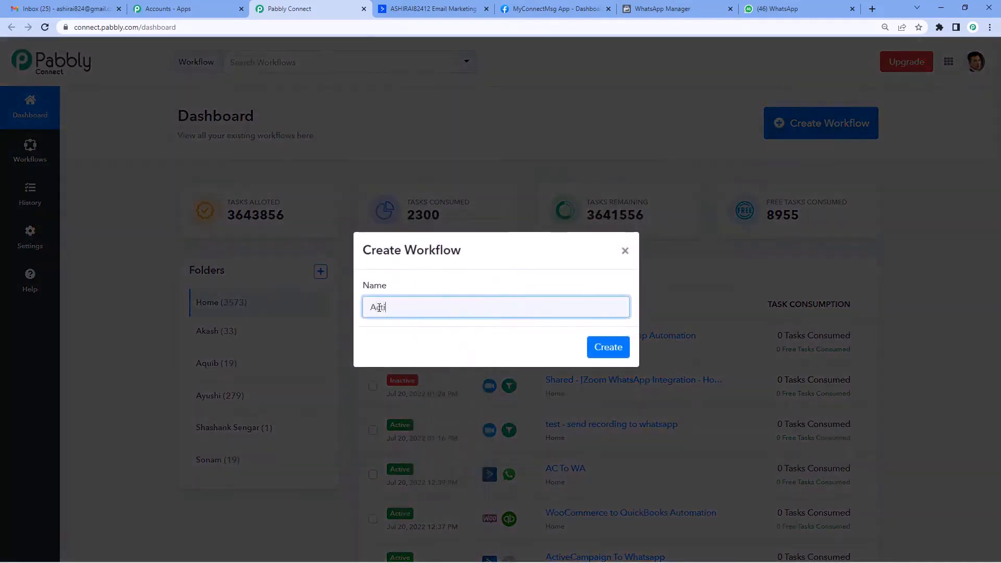
pyautogui.write('veCampaign To')
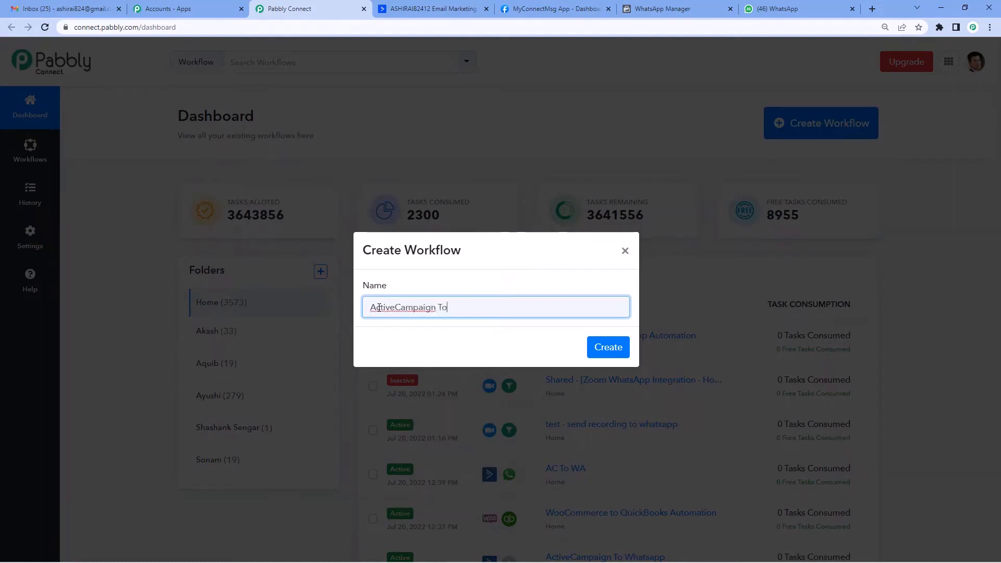
pyautogui.write(' WhatsApp')
pyautogui.click(622, 355)
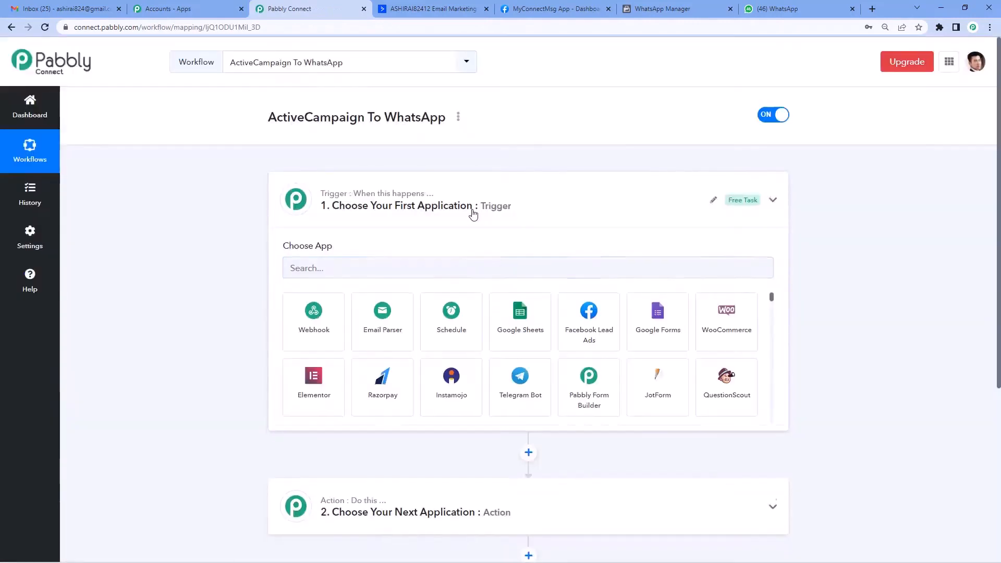
# Search 'active' to set ActiveCampaign as the trigger app, with the Contact Tag Added event
pyautogui.click(473, 214)
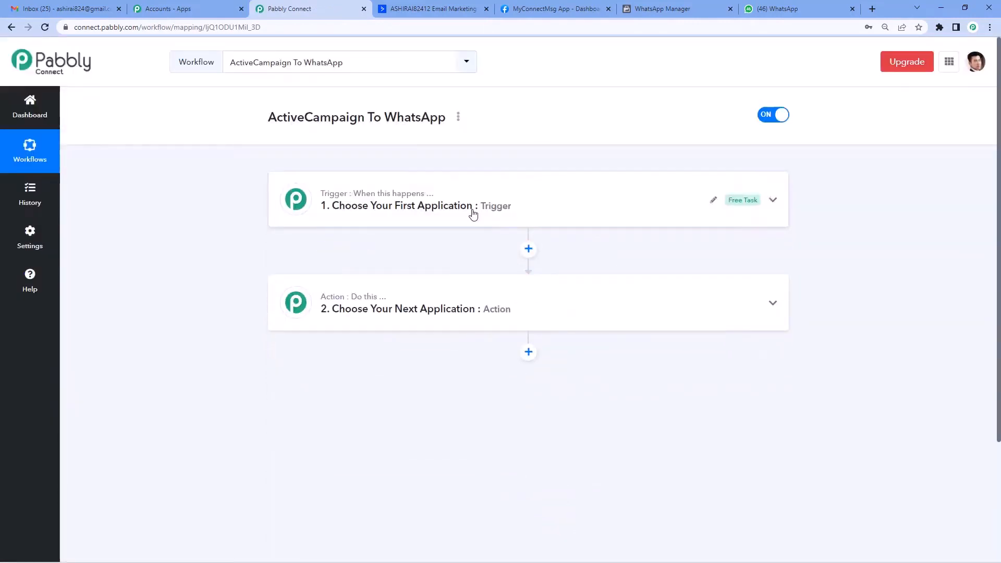
pyautogui.moveTo(354, 194); pyautogui.dragTo(428, 196)
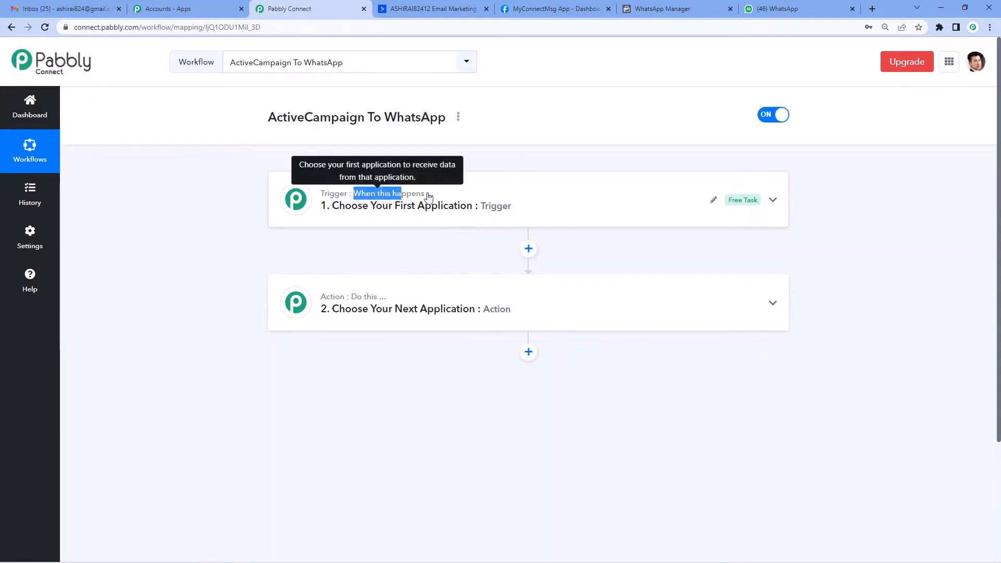
pyautogui.click(427, 197)
pyautogui.click(465, 198)
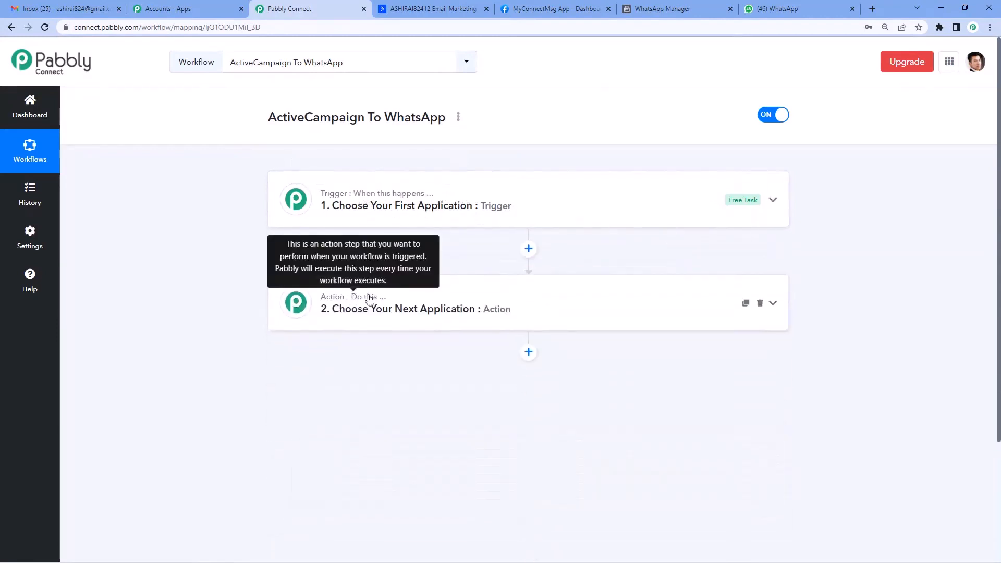
pyautogui.click(369, 298)
pyautogui.click(409, 204)
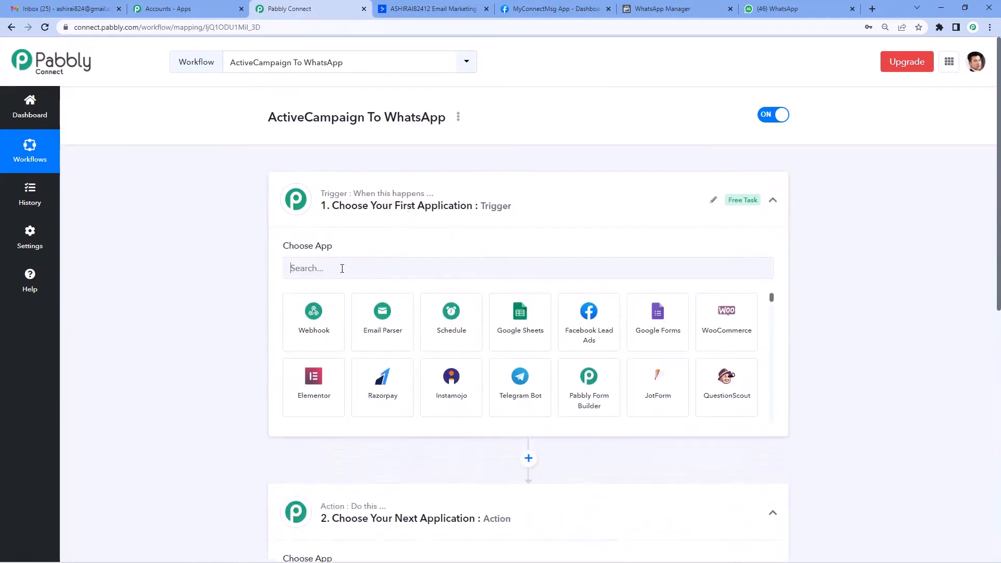
pyautogui.write('acti')
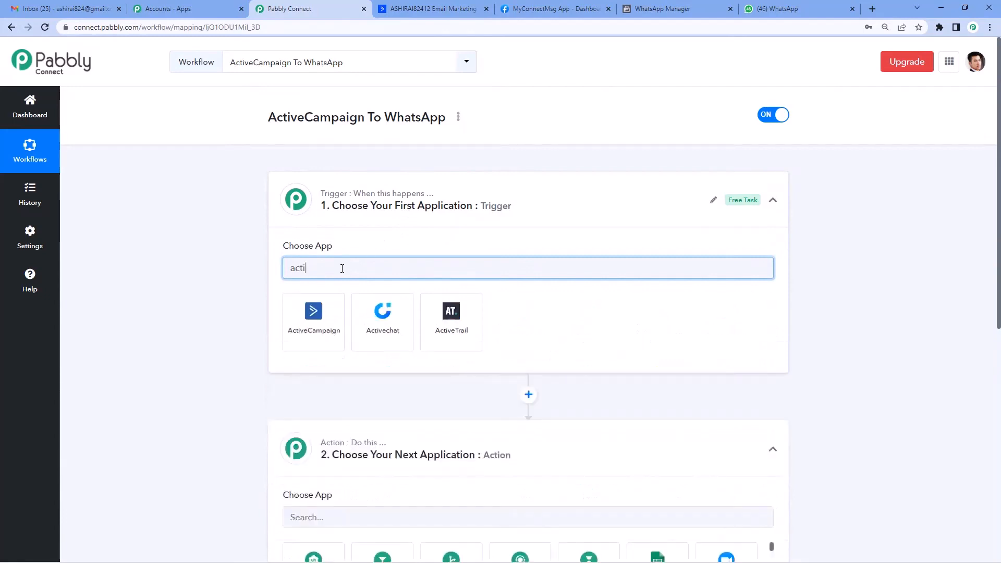
pyautogui.write('ve')
pyautogui.click(309, 313)
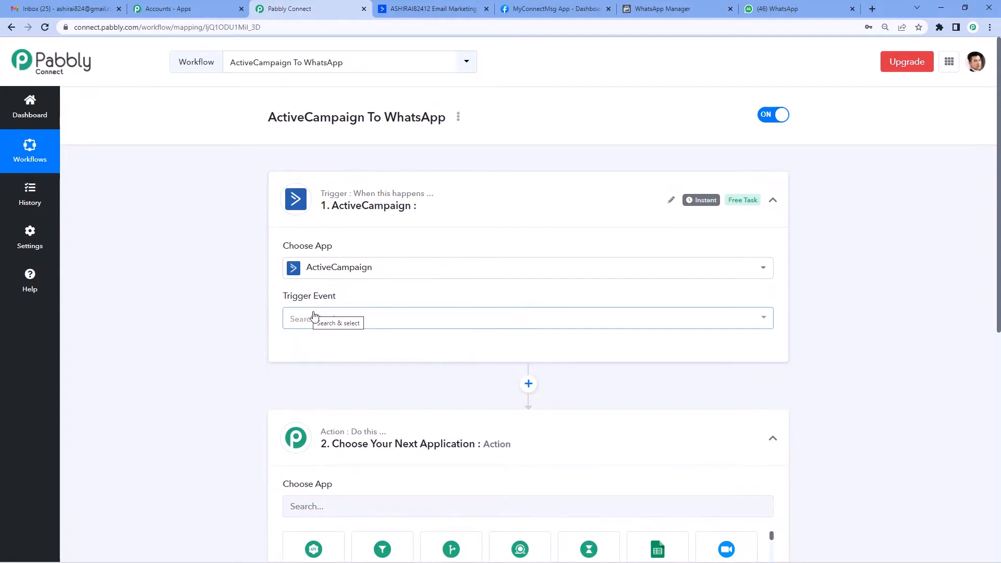
pyautogui.click(315, 317)
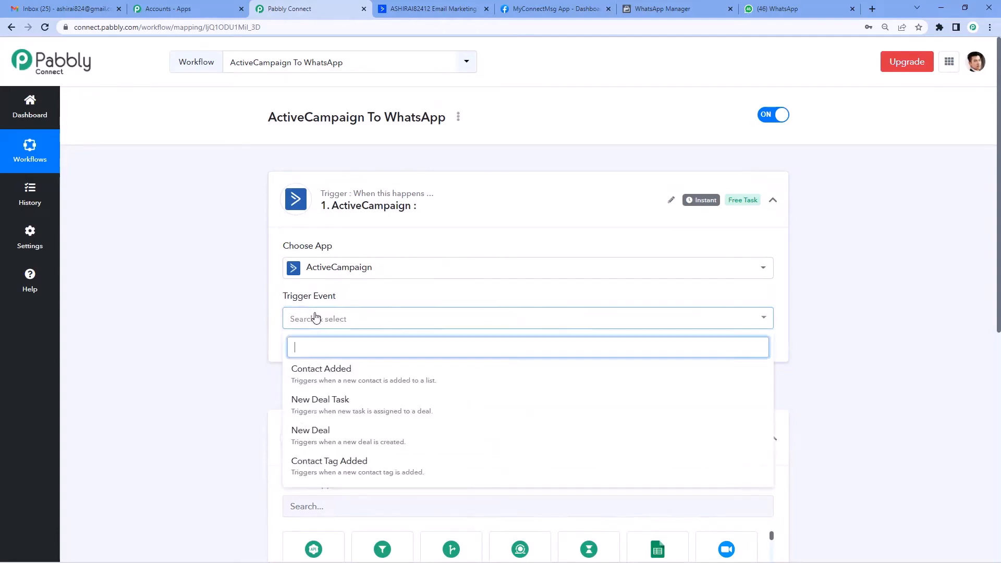
pyautogui.click(341, 469)
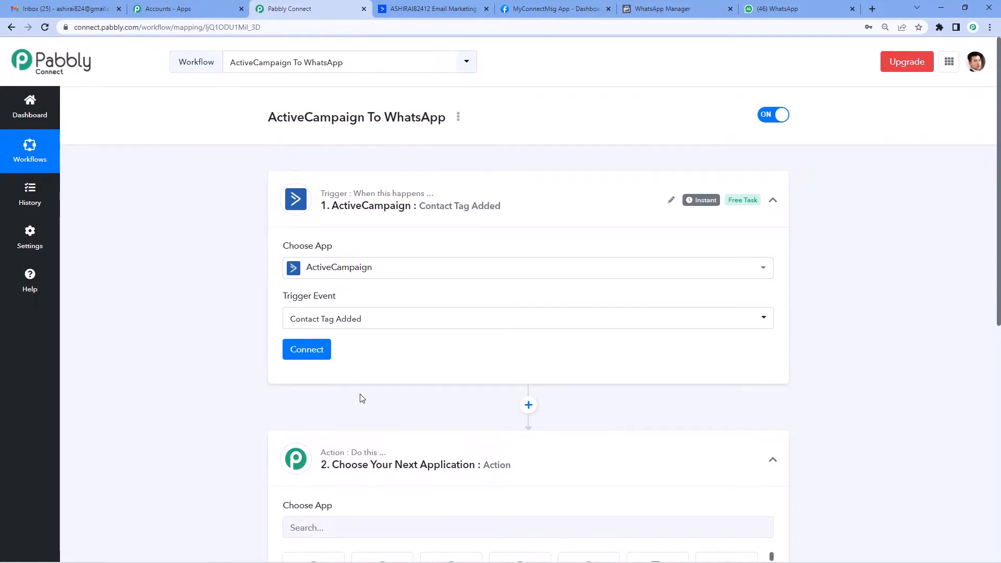
# Start a new ActiveCampaign connection and go to the ActiveCampaign dashboard for its credentials
pyautogui.click(311, 359)
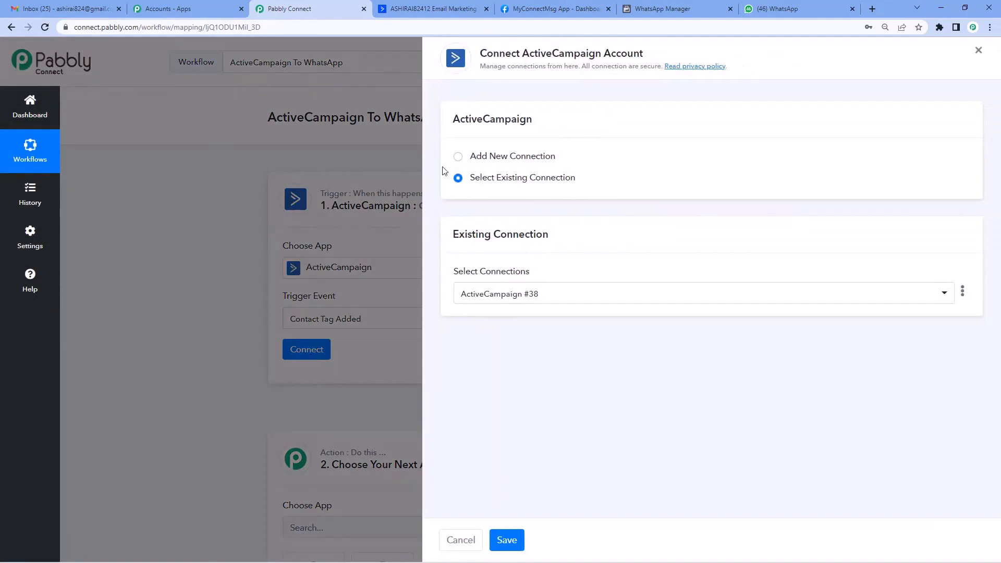
pyautogui.click(458, 157)
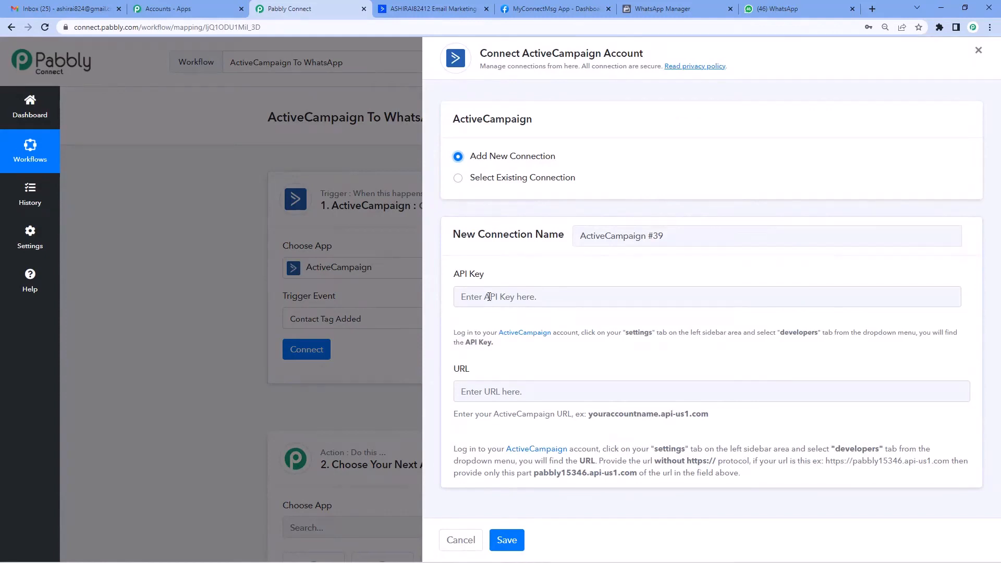
pyautogui.click(417, 9)
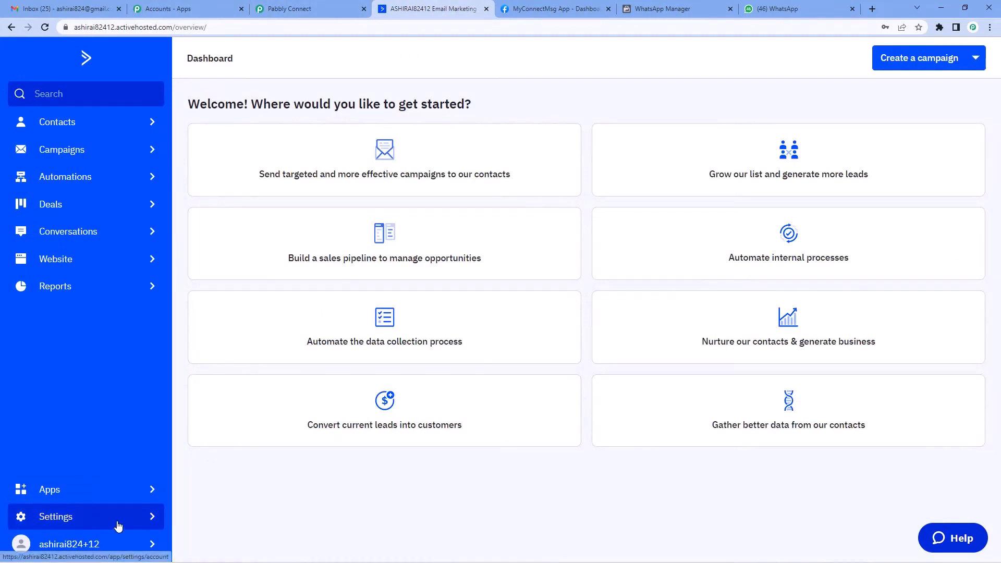
# Copy the API key from ActiveCampaign's Settings > Developer page and return to Pabbly Connect
pyautogui.click(151, 521)
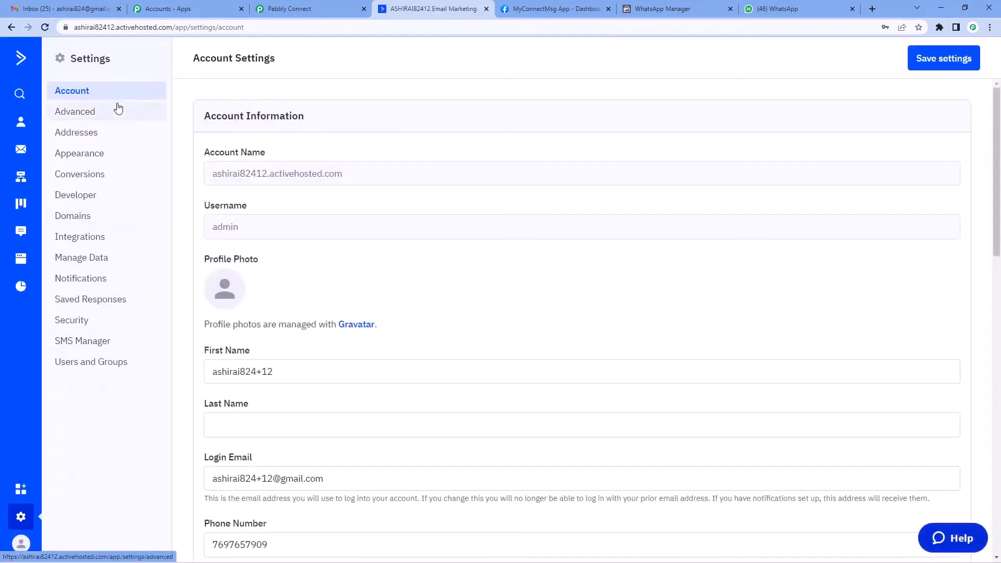
pyautogui.click(77, 197)
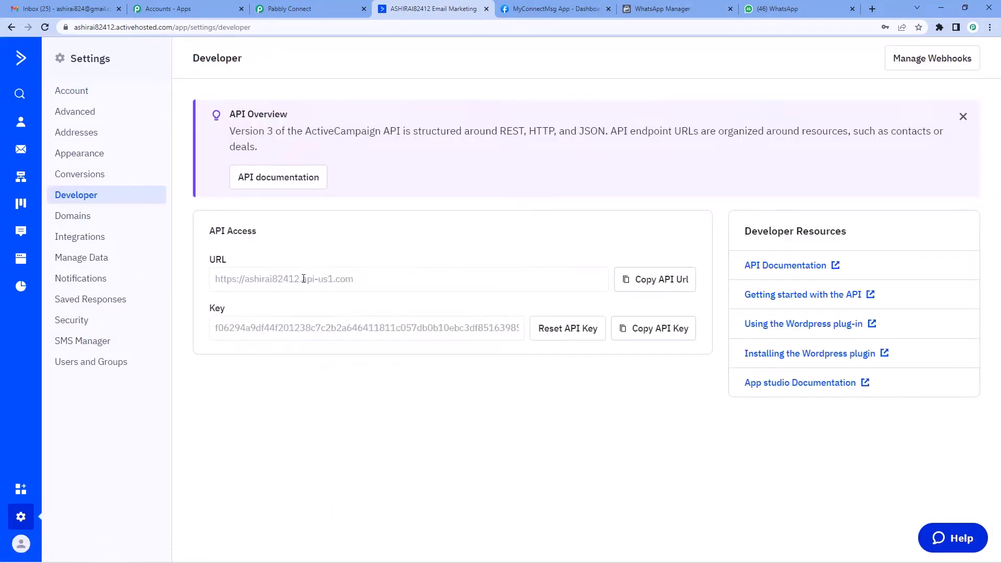
pyautogui.click(661, 334)
pyautogui.click(304, 5)
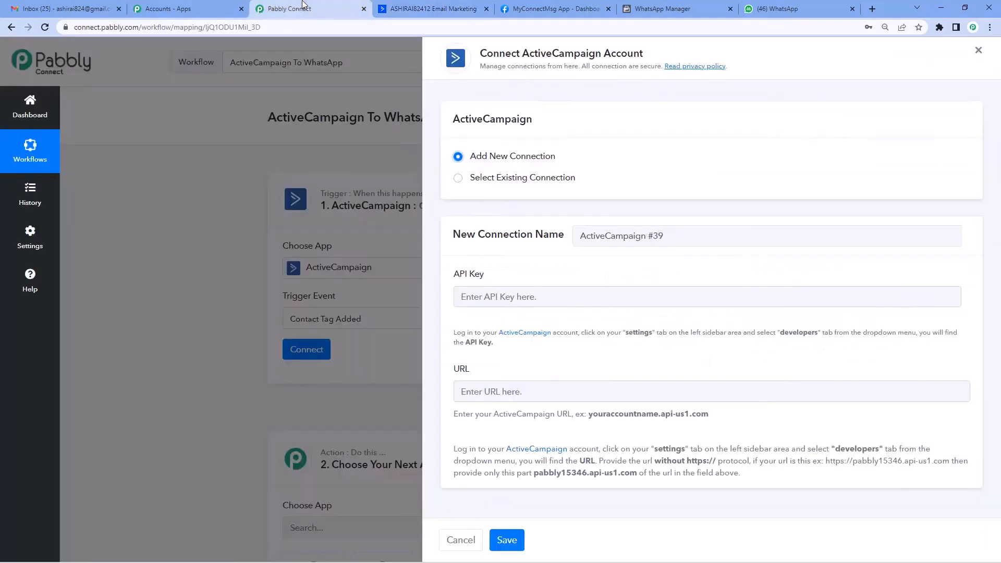
# Paste the API key and the ActiveCampaign API URL into the connection form
pyautogui.click(538, 299)
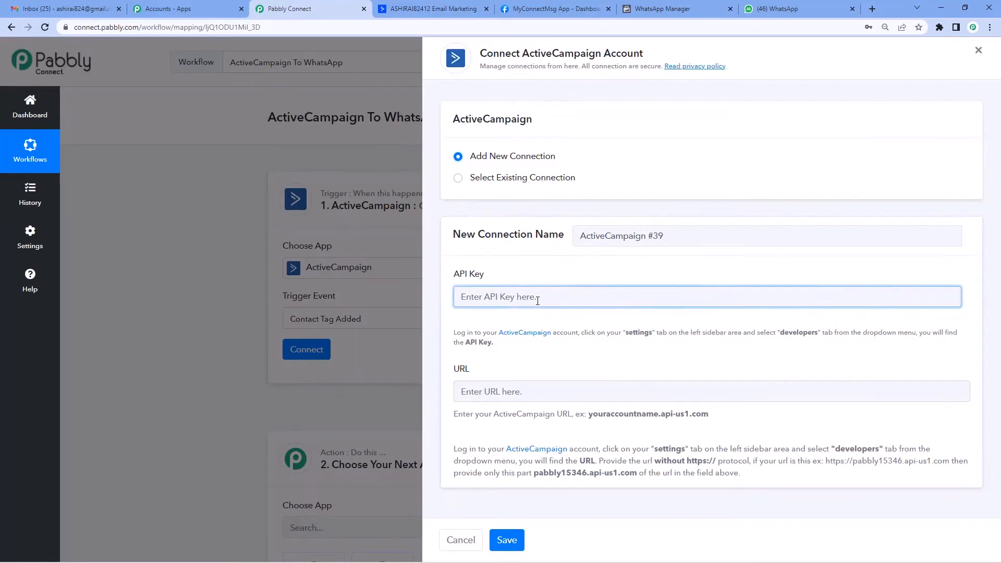
pyautogui.hotkey('ctrl', 'v')
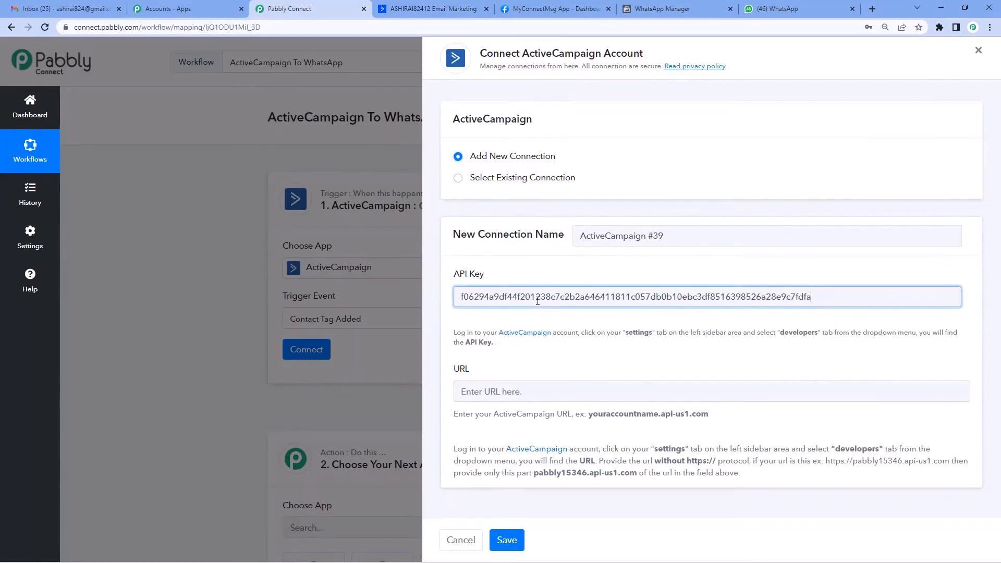
pyautogui.click(492, 394)
pyautogui.click(428, 9)
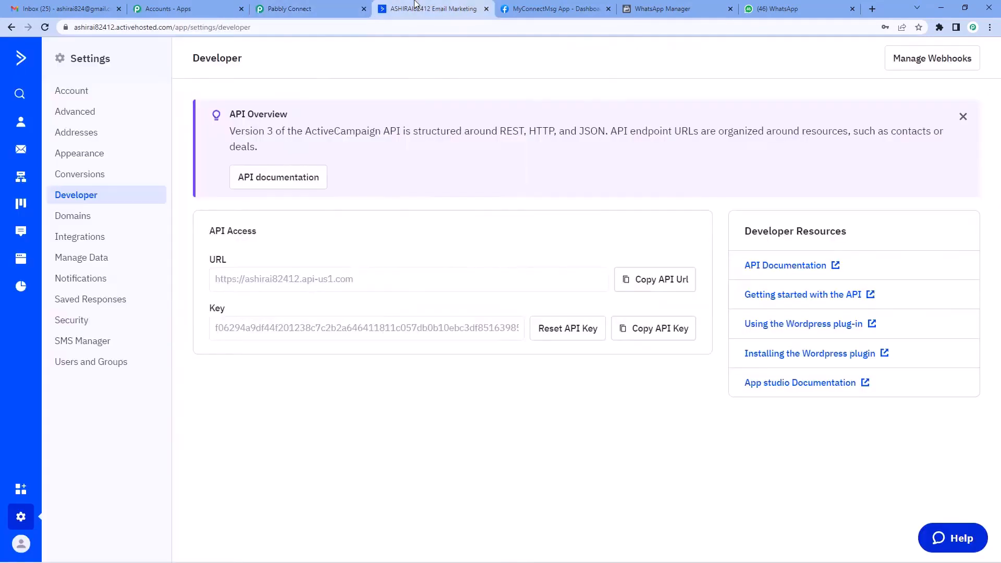
pyautogui.click(656, 293)
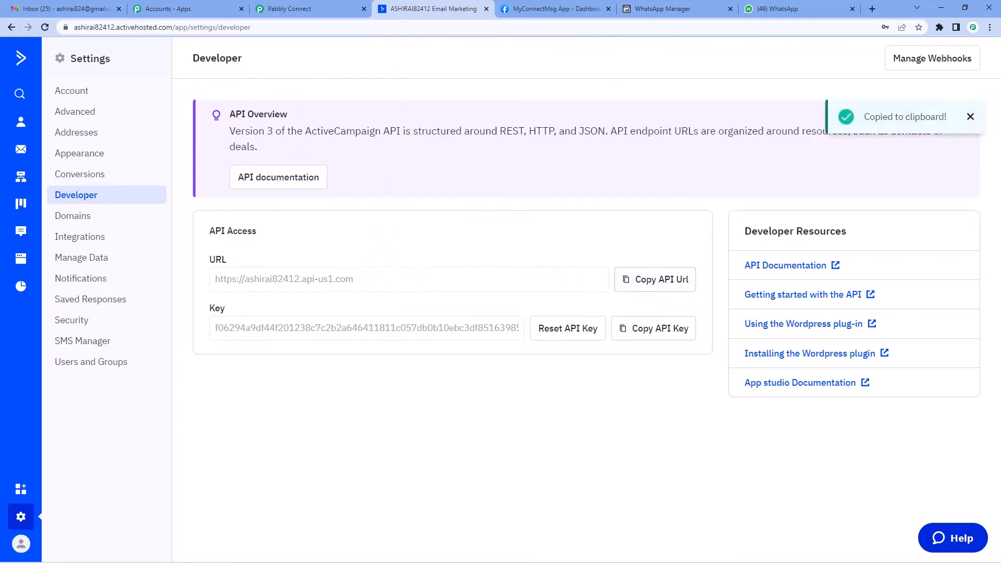
pyautogui.click(324, 8)
pyautogui.hotkey('ctrl', 'v')
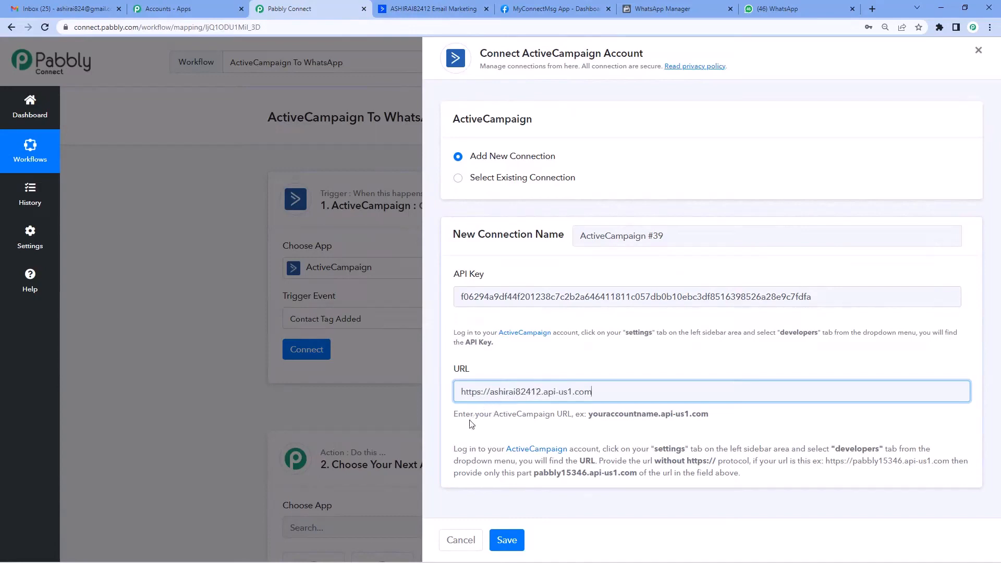
pyautogui.moveTo(465, 414); pyautogui.dragTo(710, 417)
pyautogui.click(579, 424)
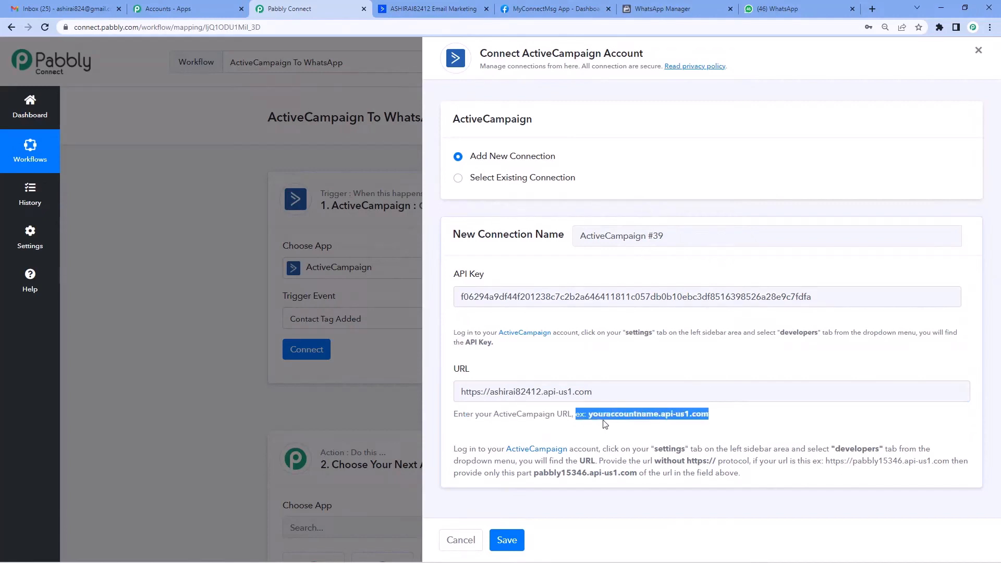
pyautogui.click(490, 395)
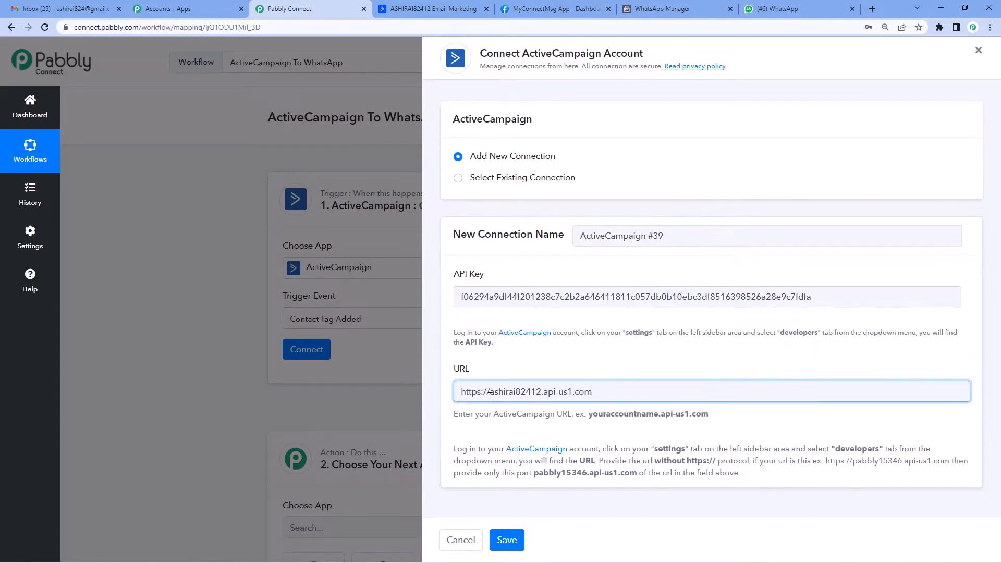
pyautogui.moveTo(490, 394); pyautogui.dragTo(458, 394)
pyautogui.press('BackSpace')
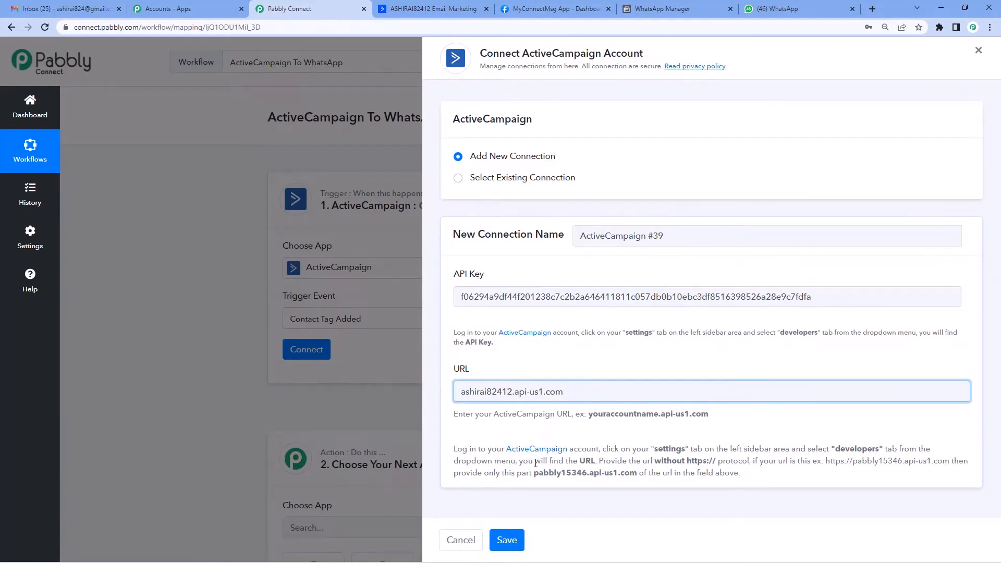
pyautogui.click(509, 541)
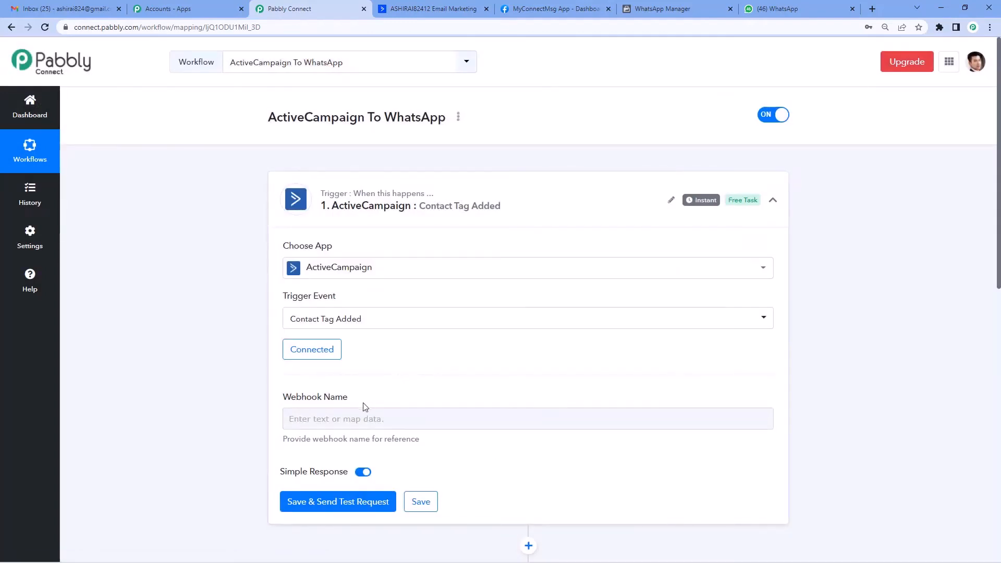
# Name the webhook 'Testing', save and send a test request, then switch to ActiveCampaign
pyautogui.click(336, 420)
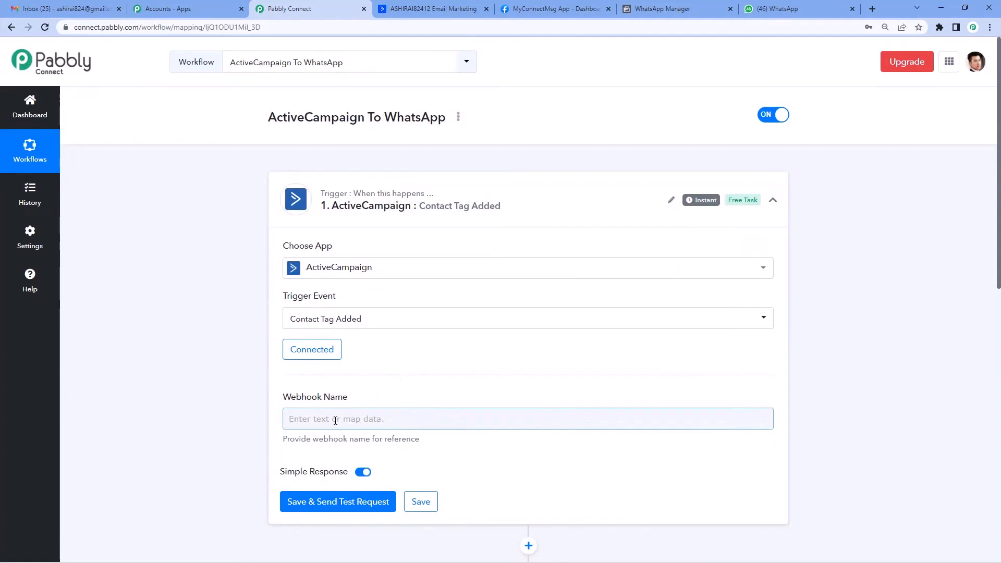
pyautogui.click(336, 421)
pyautogui.write('Testing')
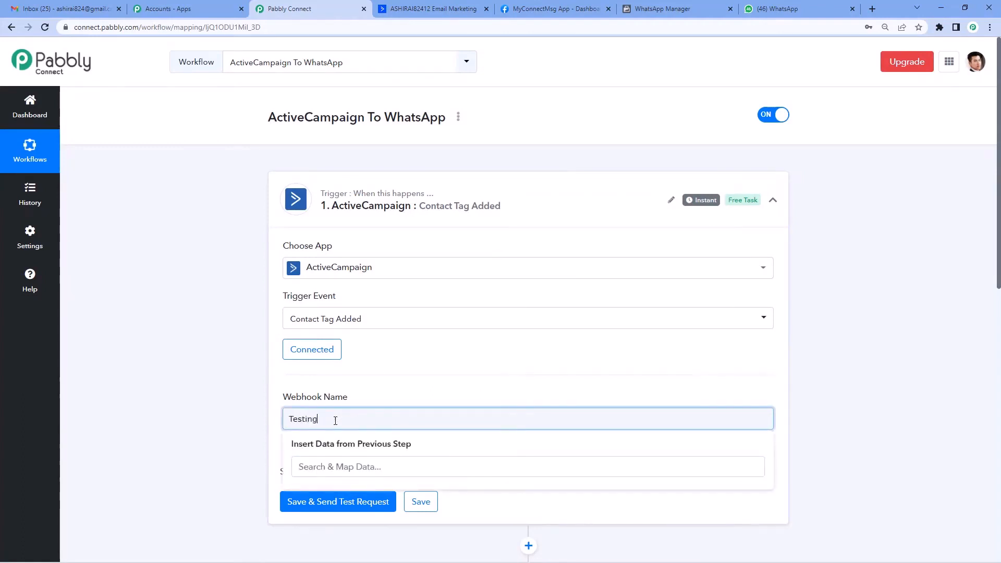
pyautogui.click(369, 395)
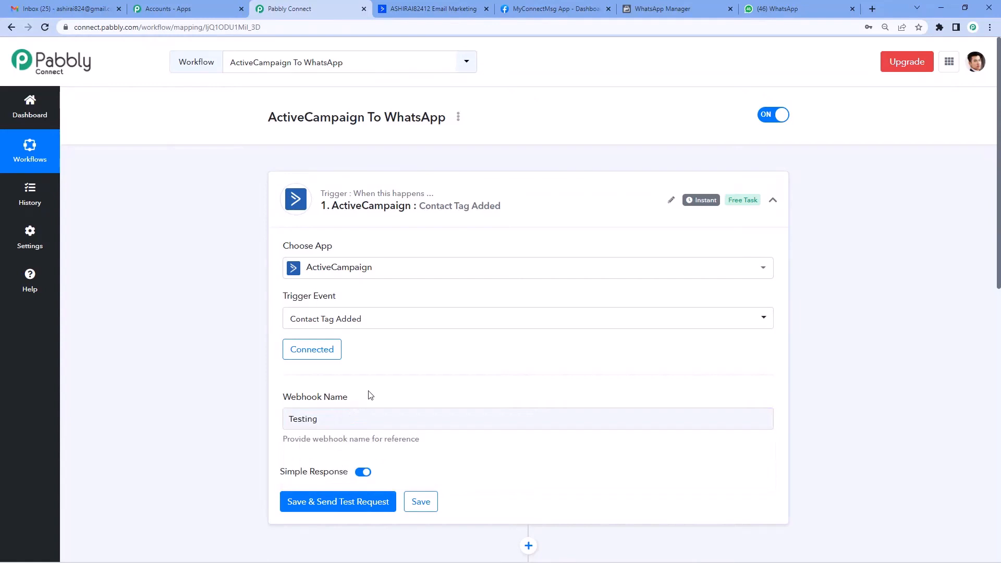
pyautogui.click(347, 501)
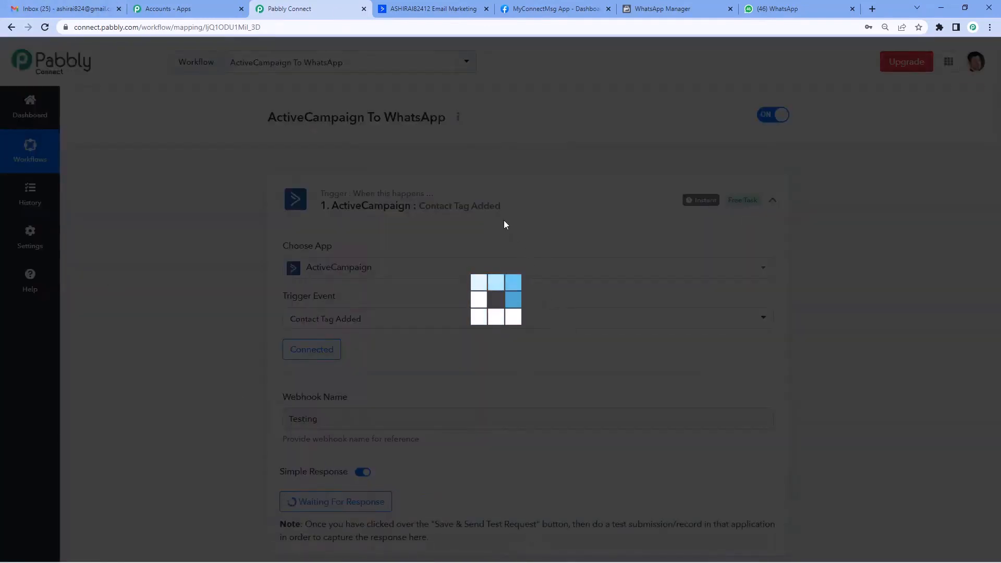
pyautogui.scroll(-3, 366, 323)
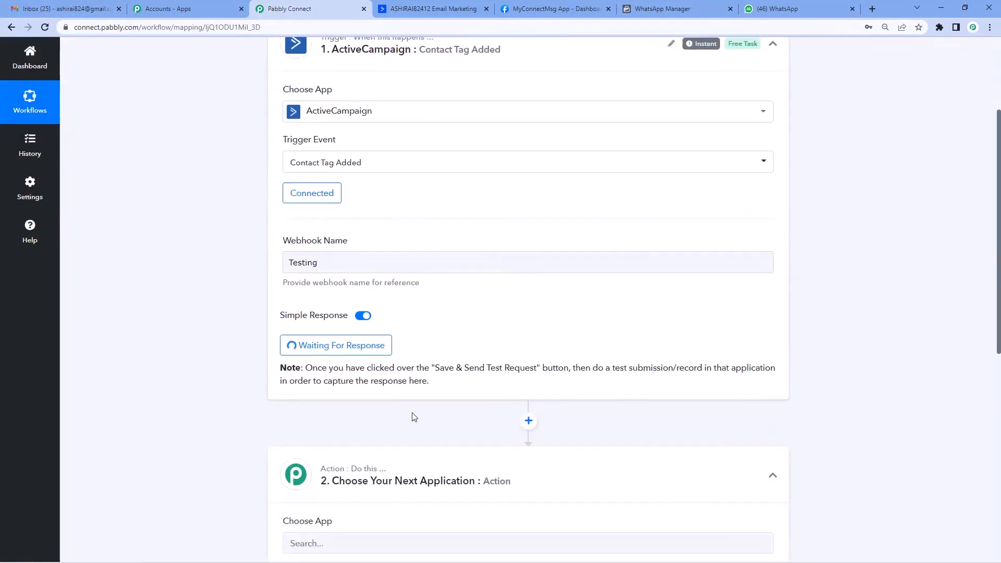
pyautogui.scroll(1, 413, 417)
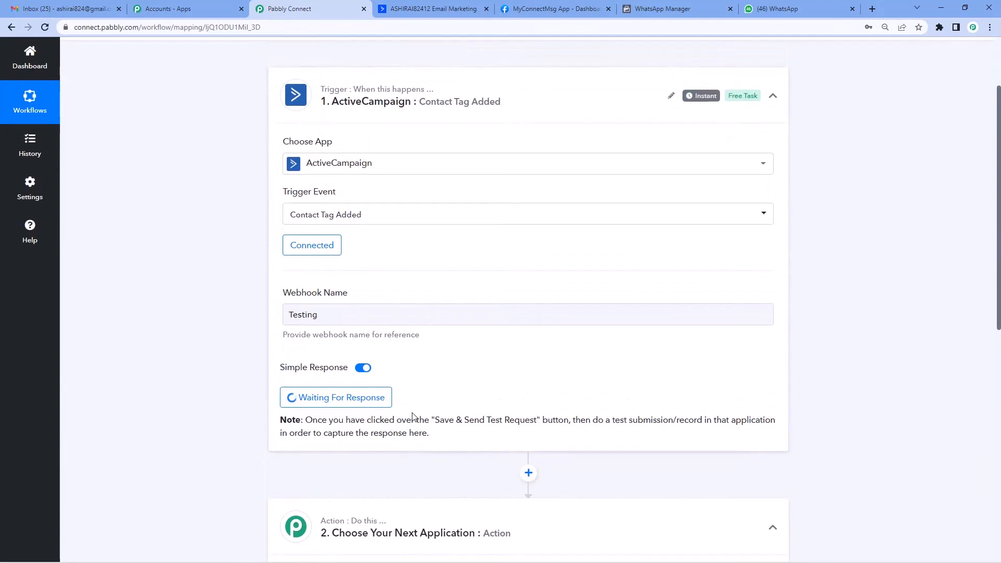
pyautogui.scroll(1, 413, 417)
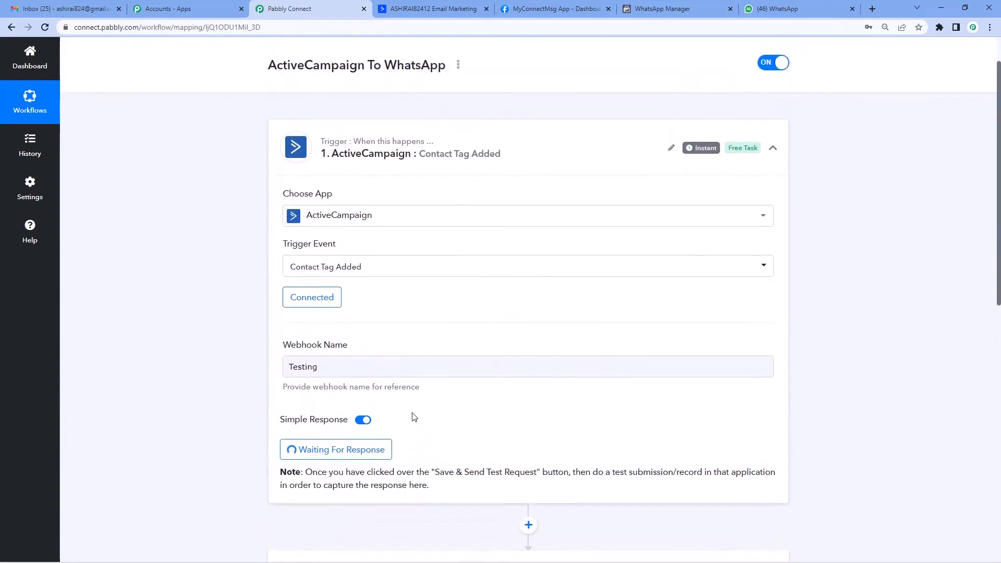
pyautogui.click(416, 7)
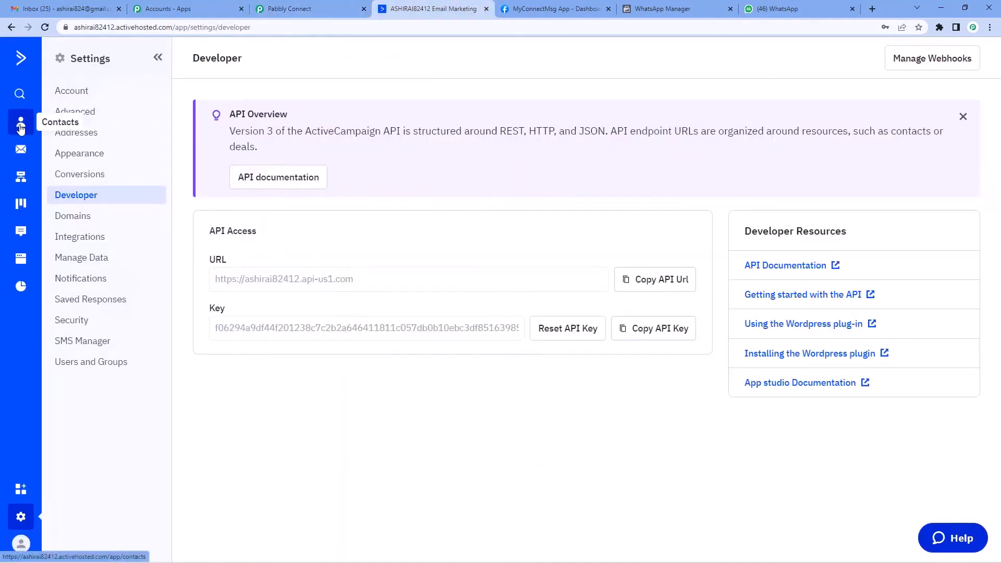
# Open the demo contact from ActiveCampaign's Contacts list and give it the 'Pabbly Email Marketing' tag
pyautogui.click(21, 125)
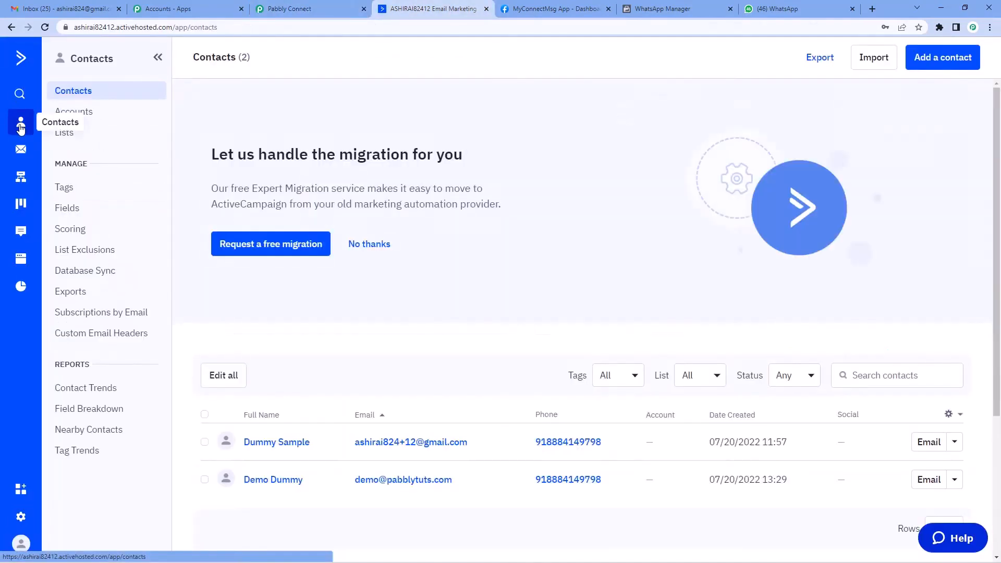
pyautogui.scroll(-2, 318, 369)
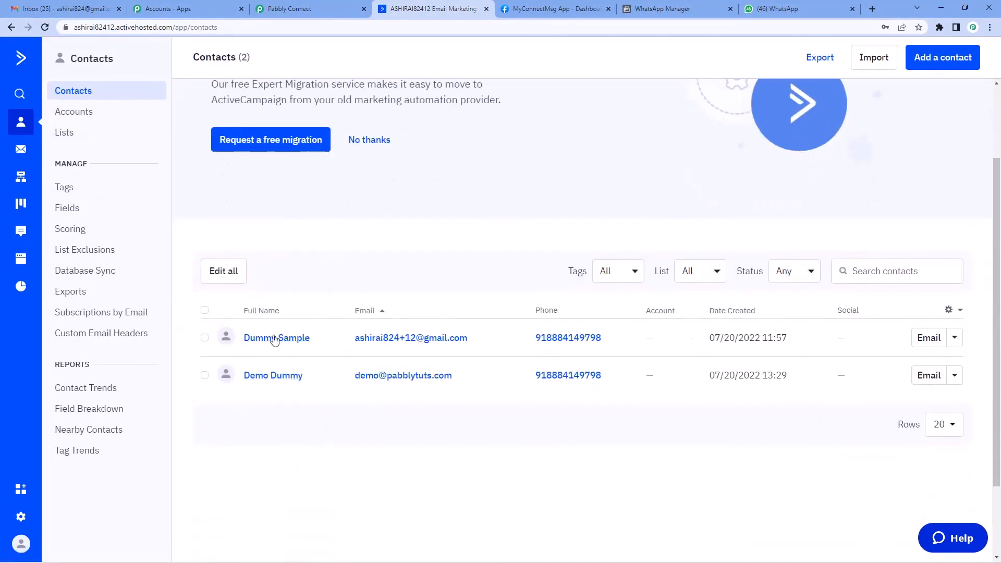
pyautogui.click(267, 380)
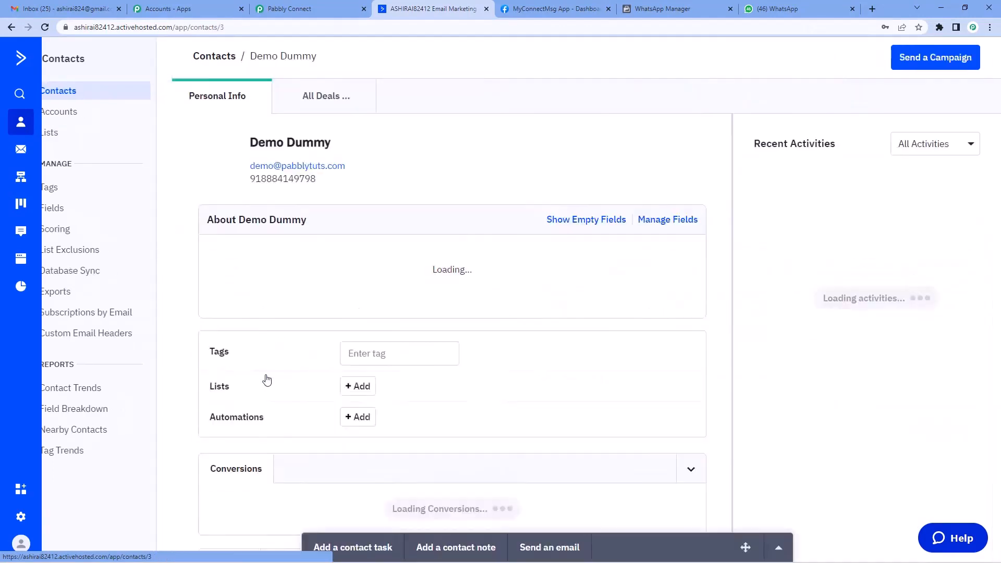
pyautogui.scroll(-3, 238, 291)
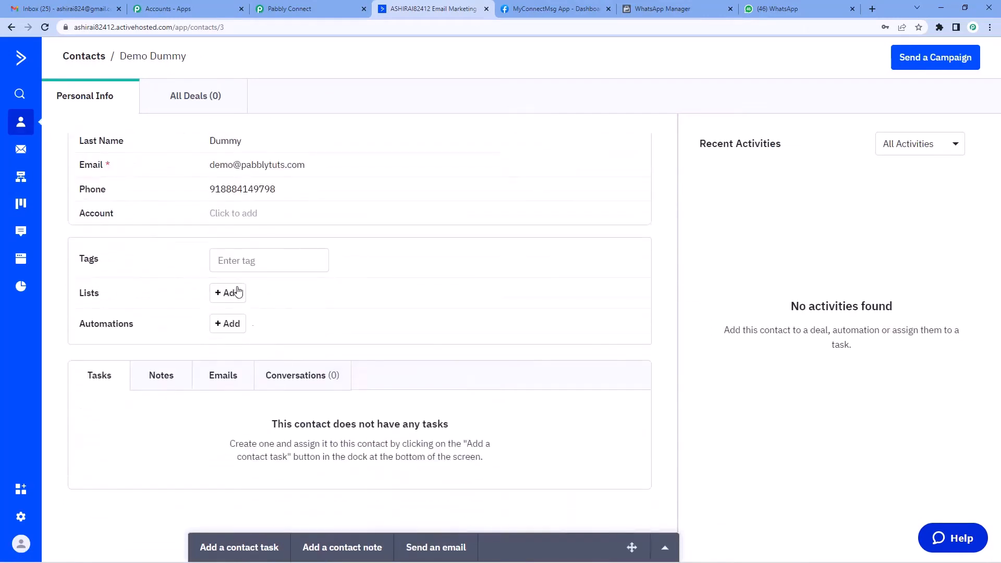
pyautogui.click(239, 257)
pyautogui.write('pab')
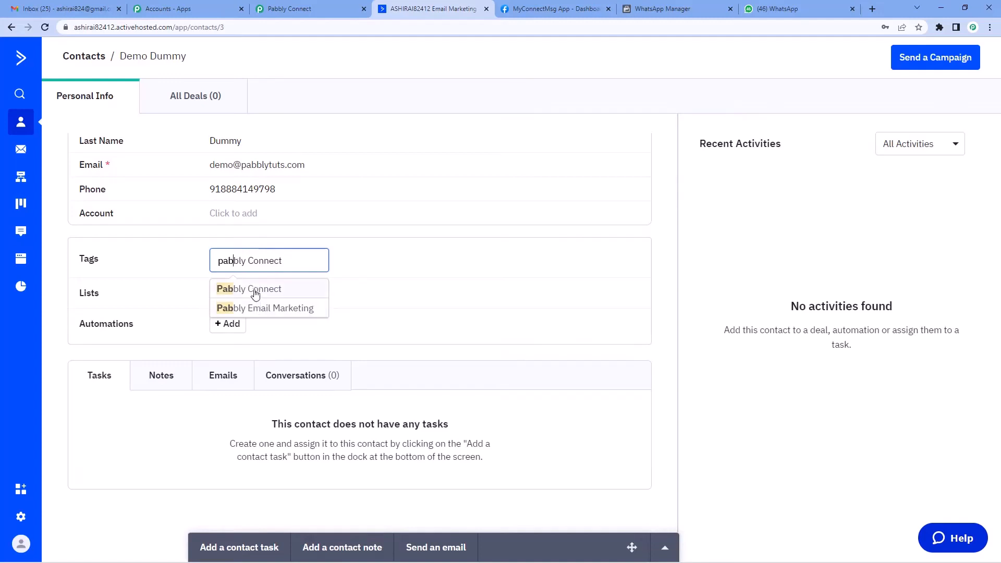
pyautogui.click(259, 309)
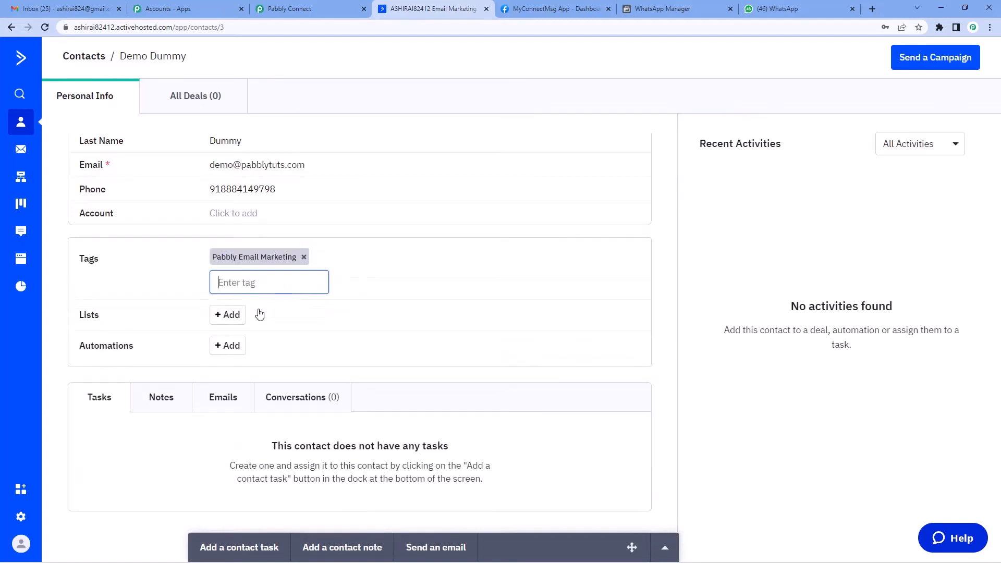
# Inspect the received response, highlighting the contact email, phone and 'Pabbly Email Marketing' tags values
pyautogui.click(318, 8)
pyautogui.scroll(-2, 469, 317)
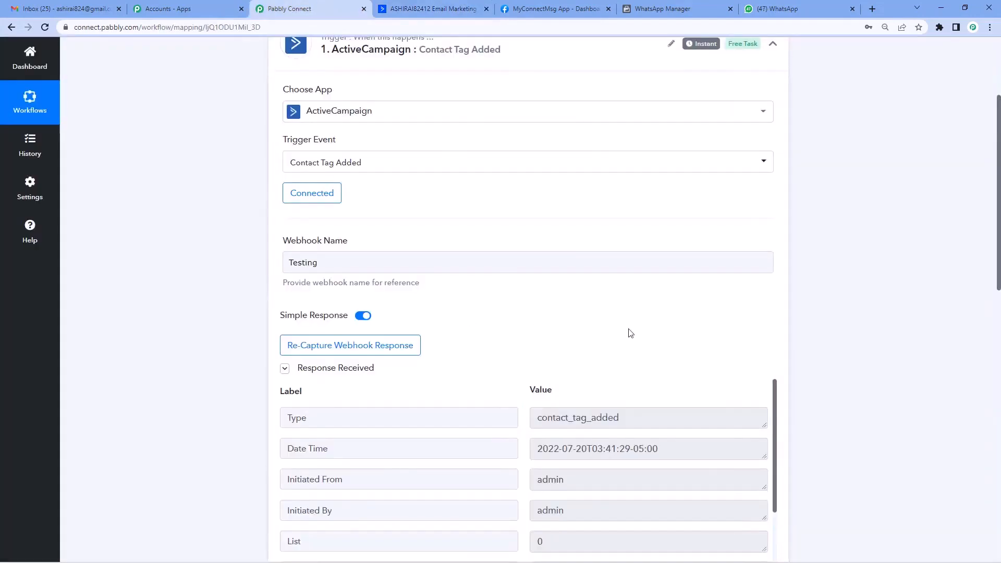
pyautogui.scroll(-5, 657, 343)
pyautogui.scroll(-1, 653, 341)
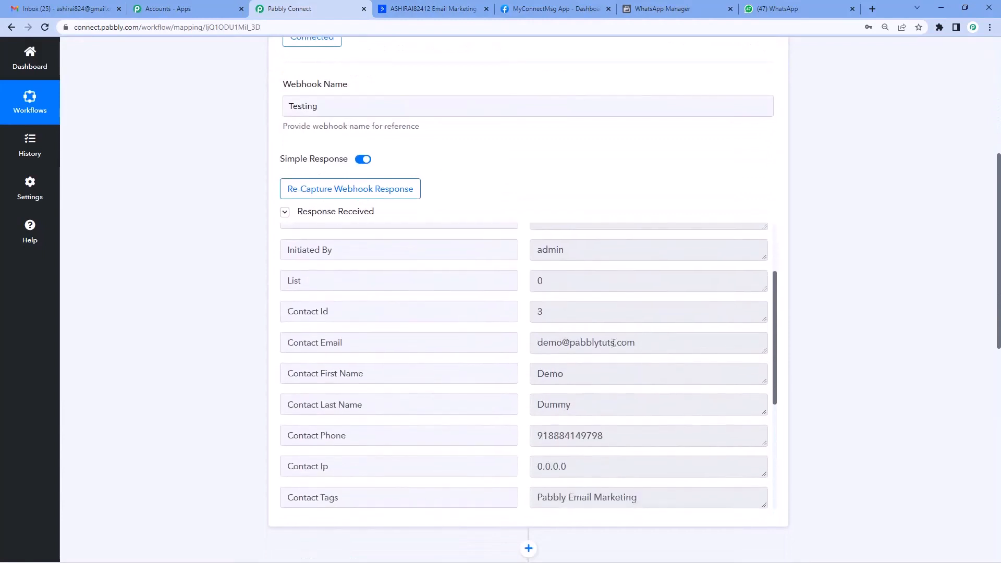
pyautogui.moveTo(538, 342); pyautogui.dragTo(666, 347)
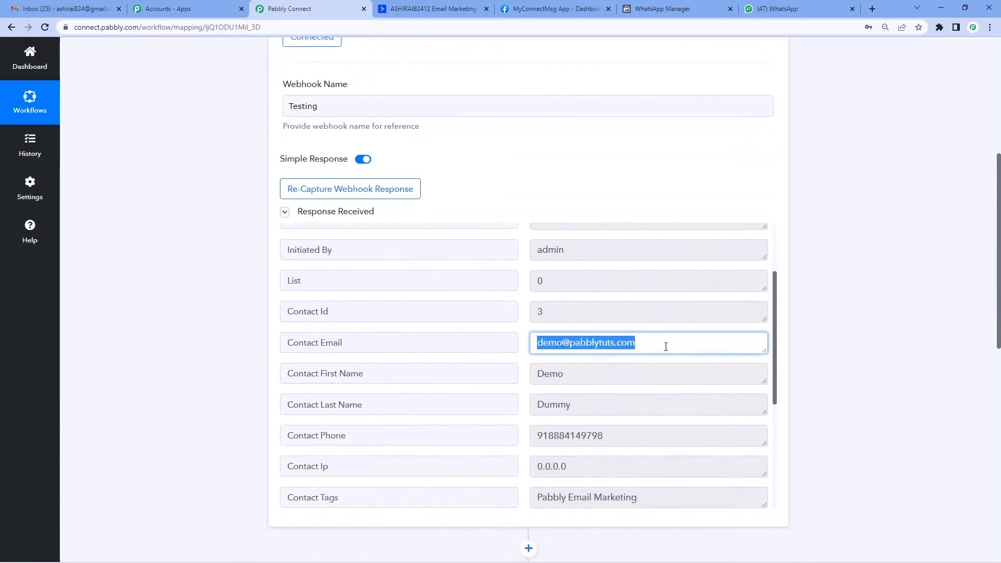
pyautogui.scroll(-1, 621, 344)
pyautogui.moveTo(556, 326); pyautogui.dragTo(538, 385)
pyautogui.scroll(-2, 548, 365)
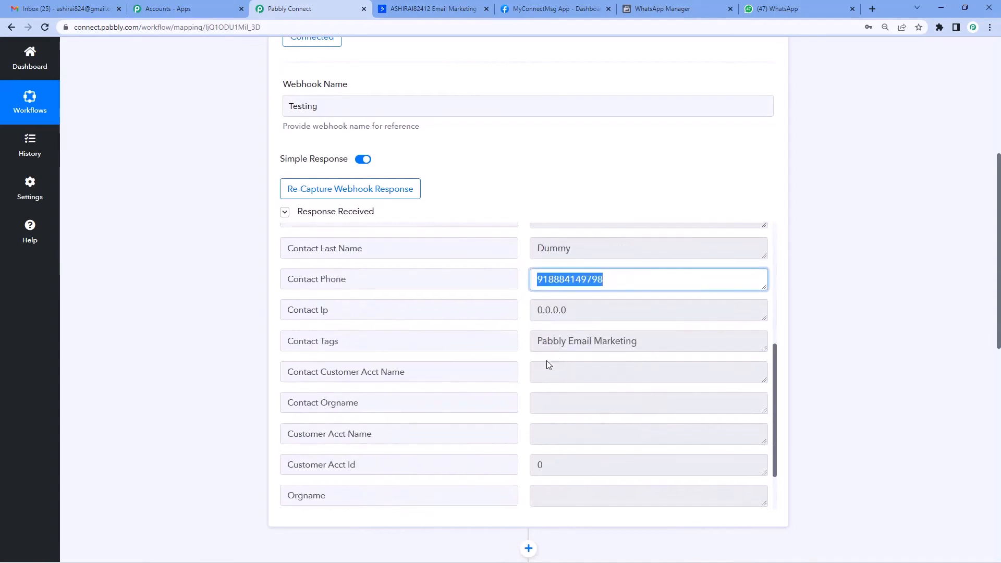
pyautogui.moveTo(535, 343); pyautogui.dragTo(660, 343)
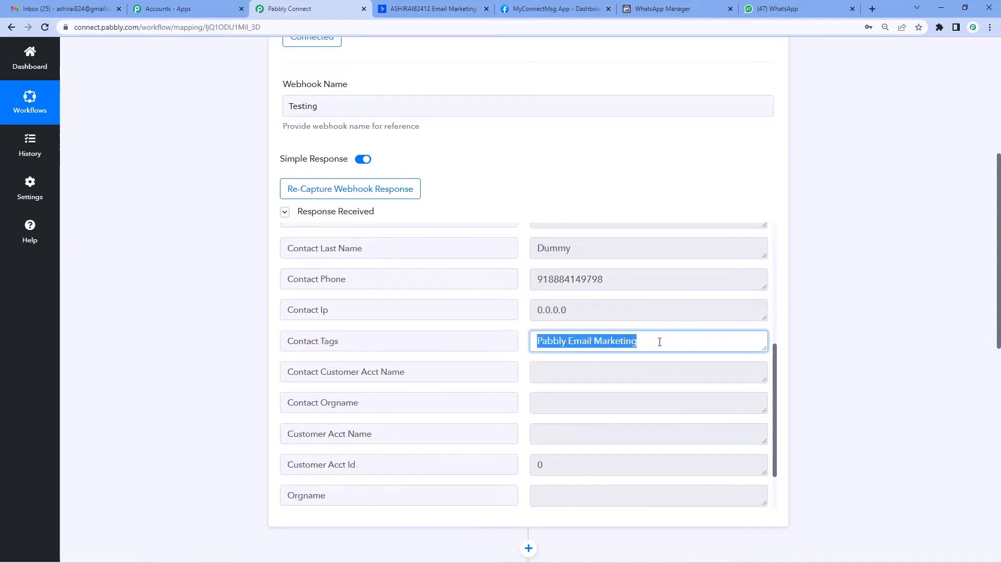
pyautogui.scroll(-2, 442, 322)
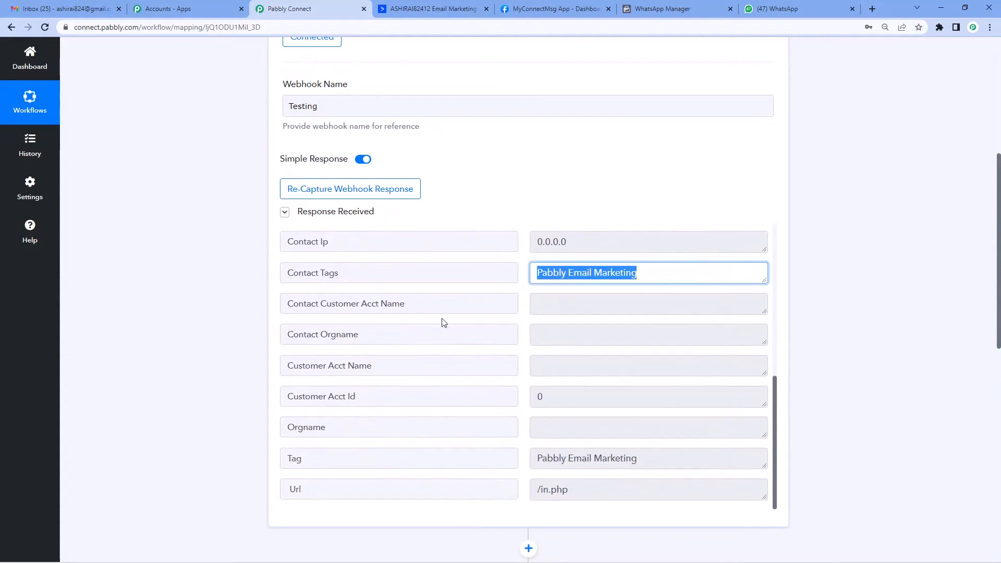
pyautogui.scroll(5, 175, 325)
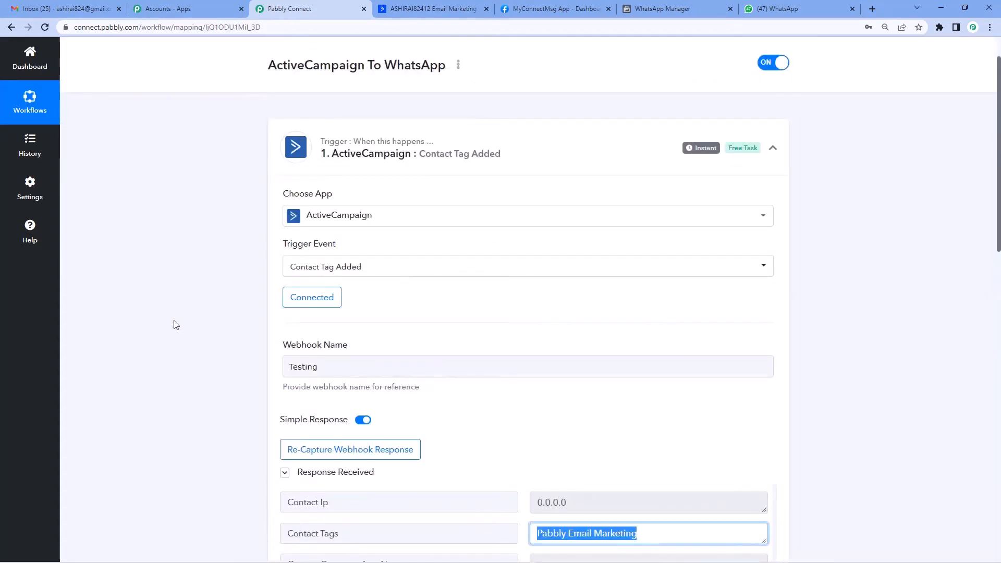
# Search 'what', pick WhatsApp Cloud API, and set the action event to Send Template Message
pyautogui.scroll(-10, 176, 325)
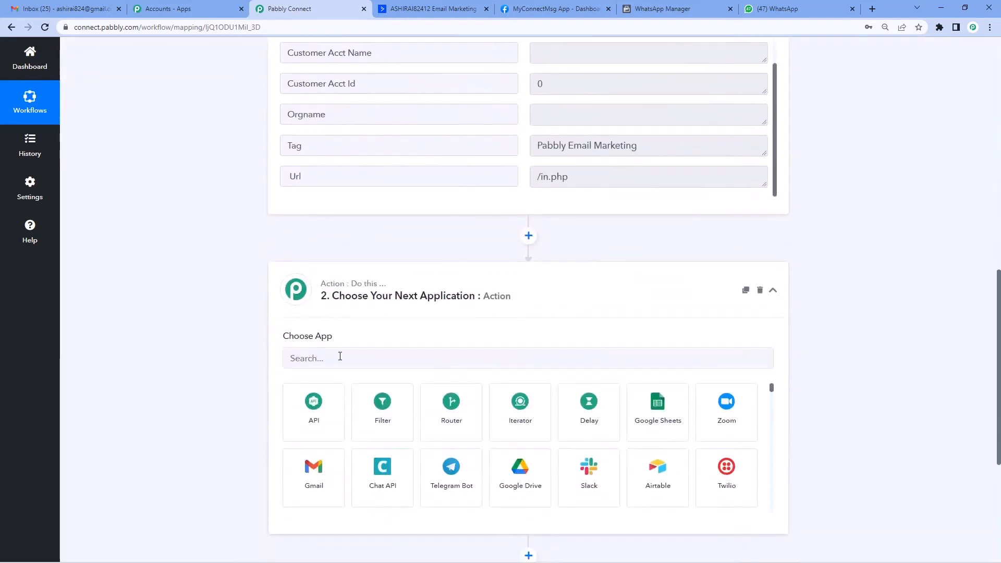
pyautogui.write('what')
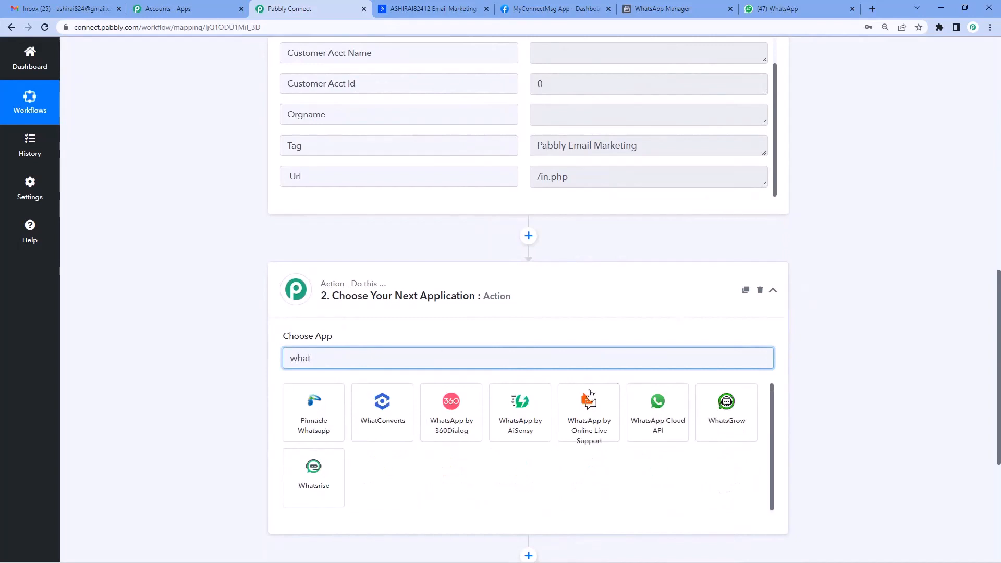
pyautogui.click(658, 418)
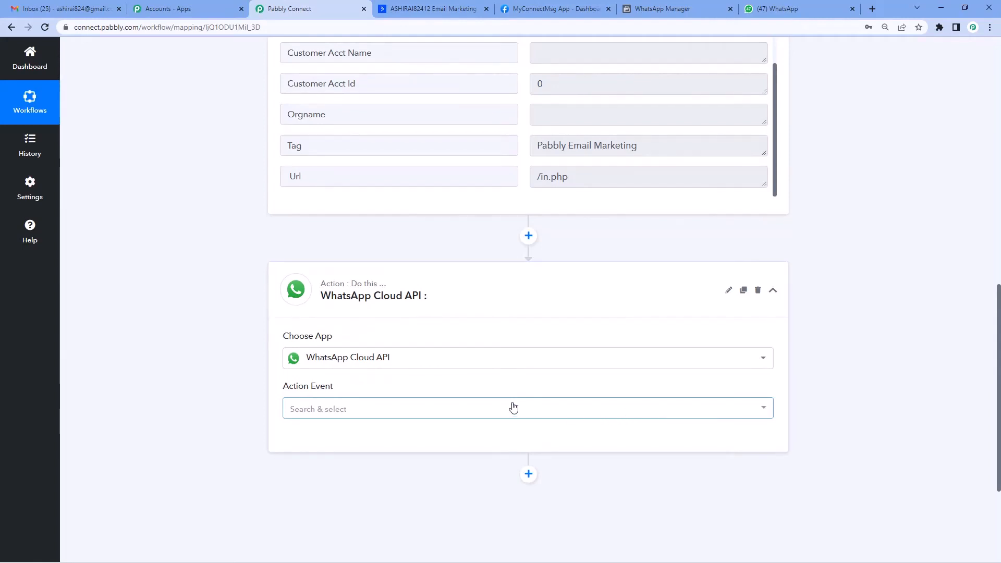
pyautogui.click(359, 414)
pyautogui.scroll(-1, 359, 415)
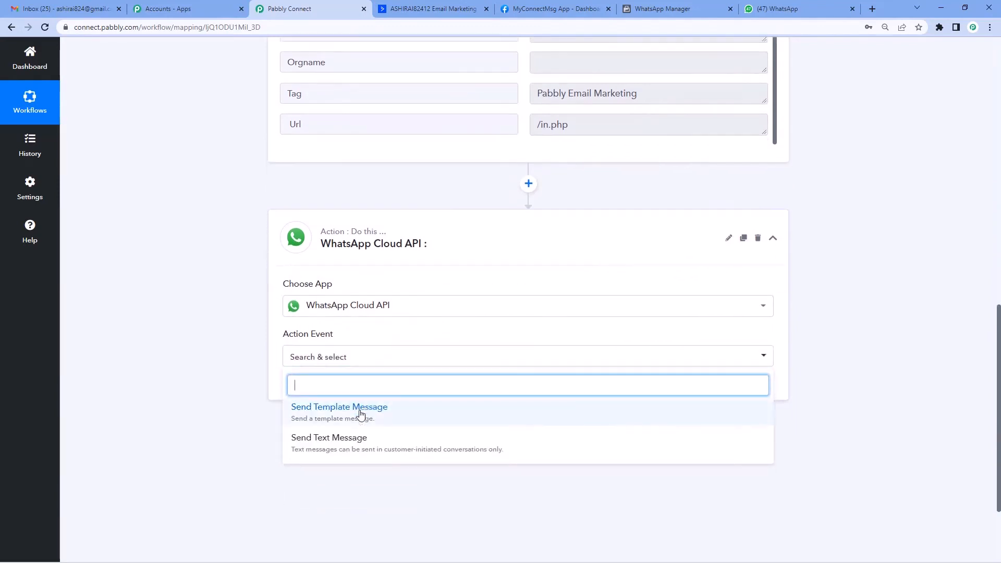
pyautogui.click(359, 415)
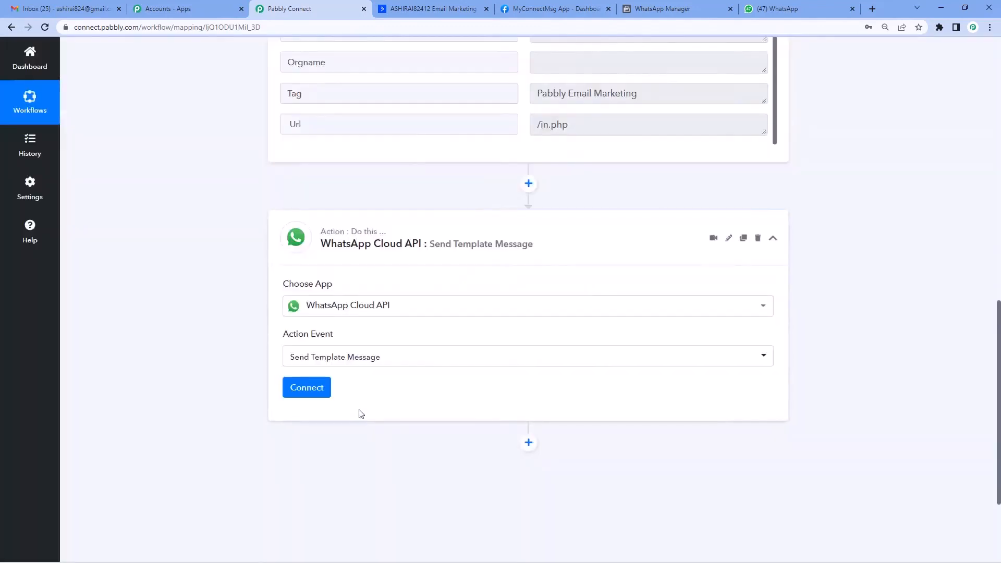
# Add a new WhatsApp Cloud API connection and switch to the MyConnectMsg App dashboard on Meta for Developers
pyautogui.click(306, 389)
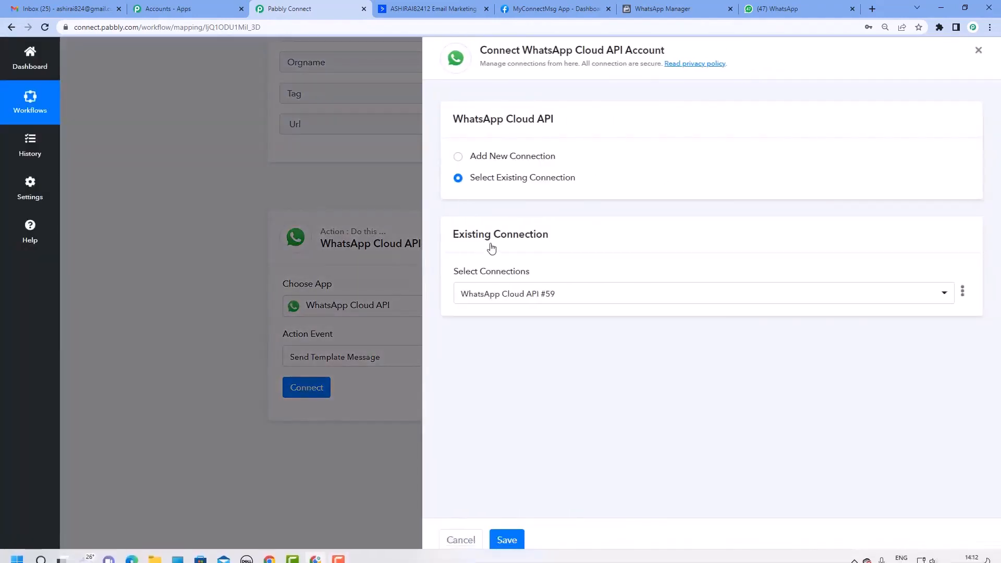
pyautogui.click(459, 158)
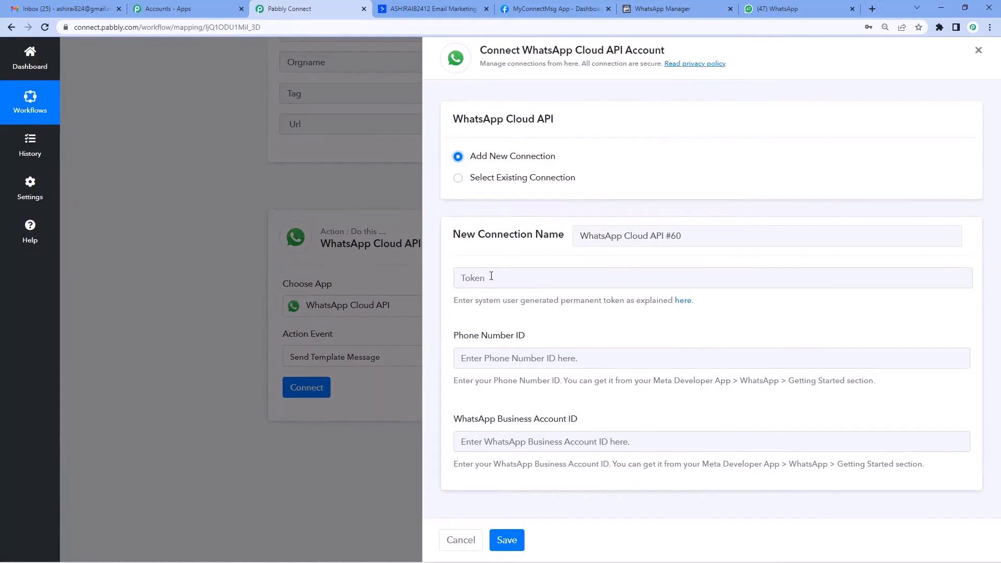
pyautogui.click(556, 9)
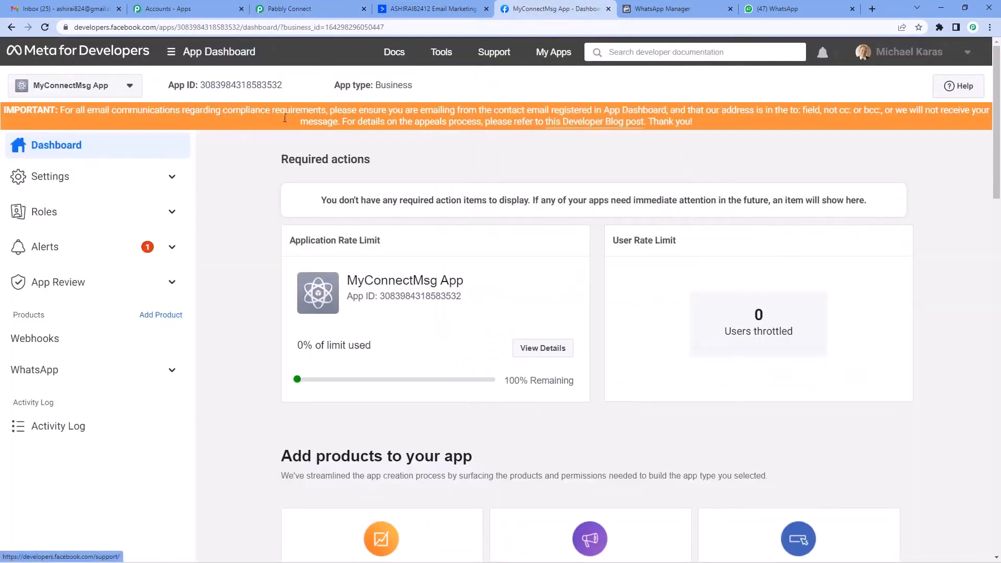
# Copy the temporary access token from WhatsApp's Getting Started page and return to Pabbly's Token field
pyautogui.click(172, 372)
pyautogui.click(90, 398)
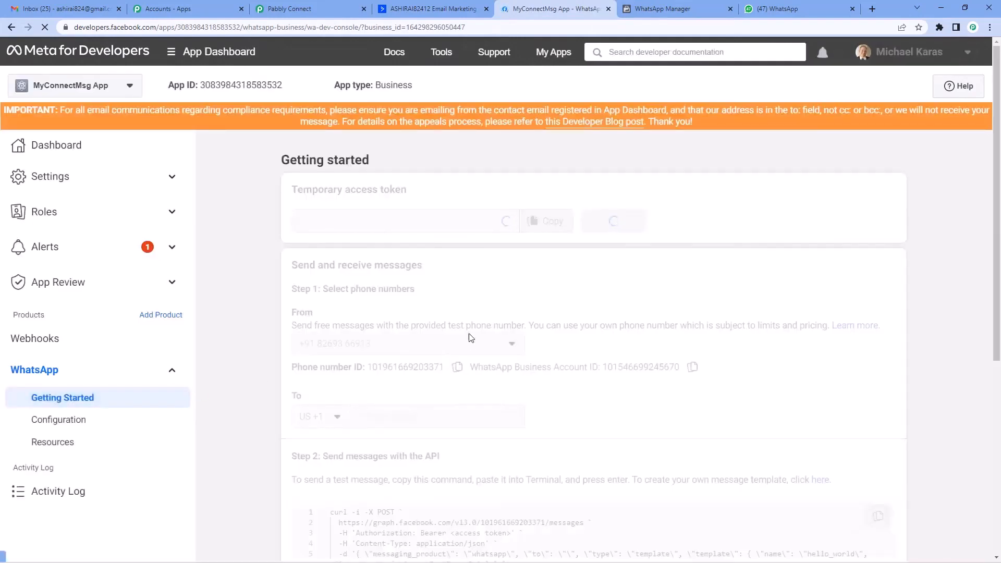
pyautogui.tripleClick(341, 188)
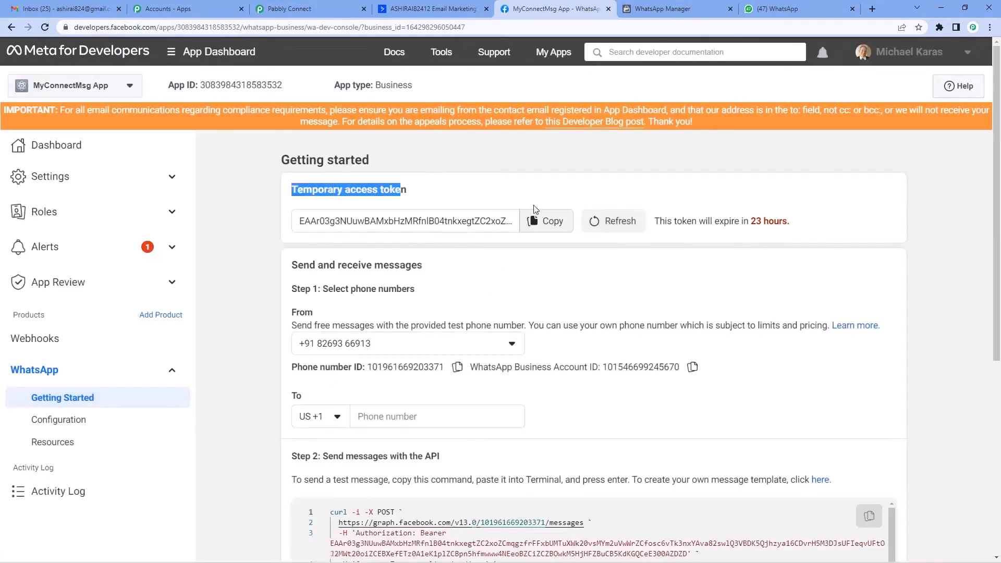
pyautogui.click(539, 220)
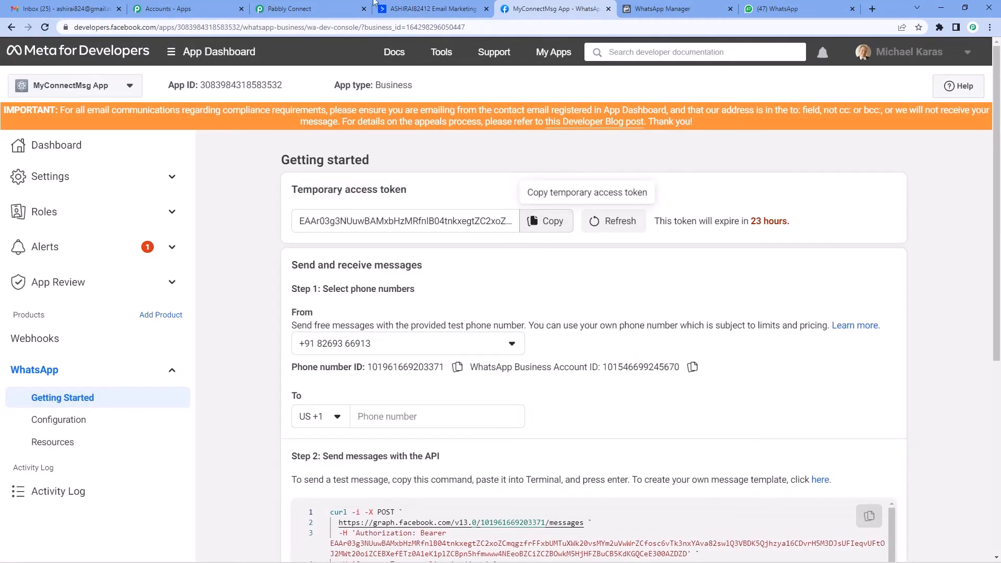
pyautogui.click(313, 8)
pyautogui.click(473, 277)
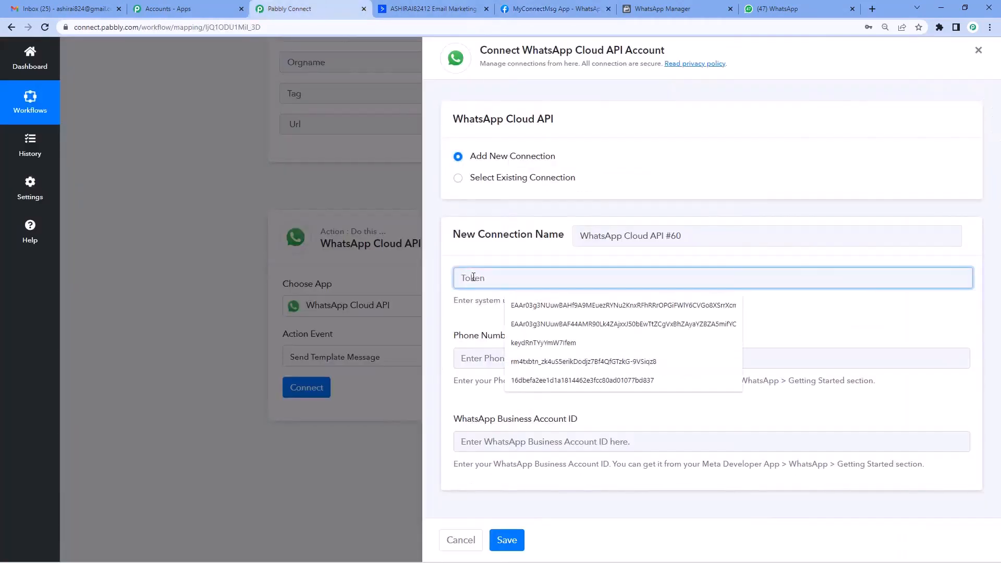
# Paste the access token and the Meta Phone Number ID into the connection form
pyautogui.hotkey('ctrl', 'v')
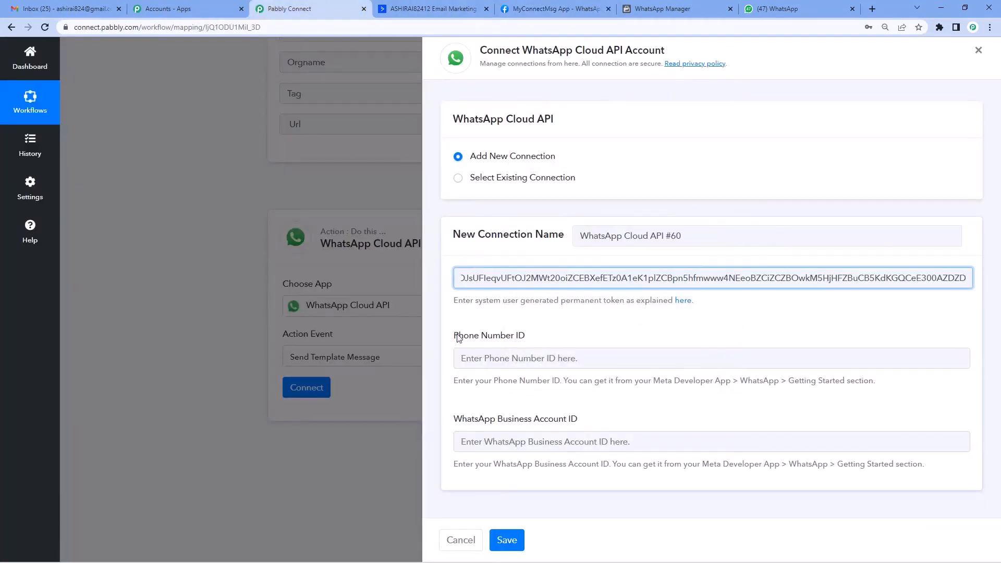
pyautogui.moveTo(455, 336); pyautogui.dragTo(528, 336)
pyautogui.click(514, 6)
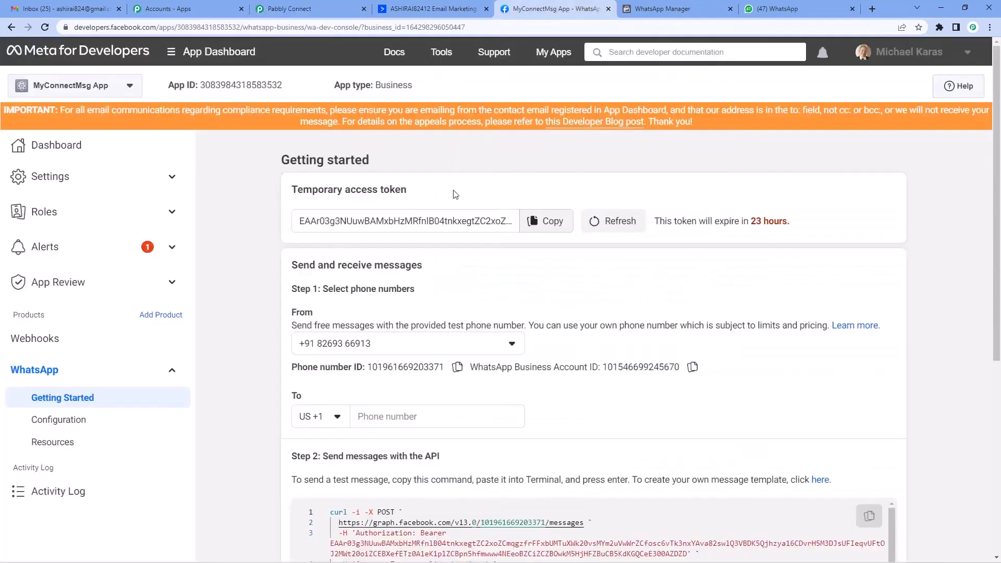
pyautogui.scroll(-1, 394, 277)
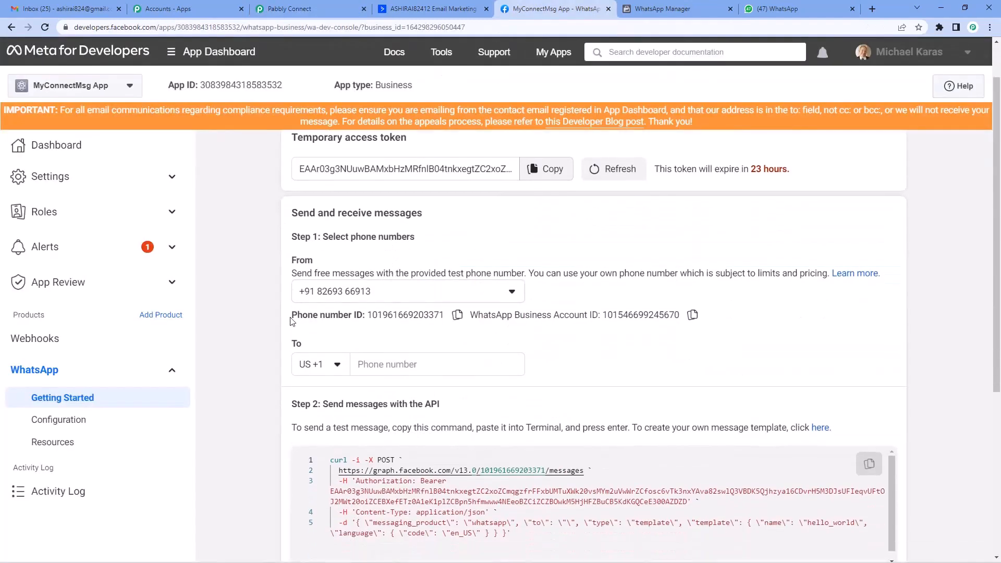
pyautogui.moveTo(291, 316); pyautogui.dragTo(362, 316)
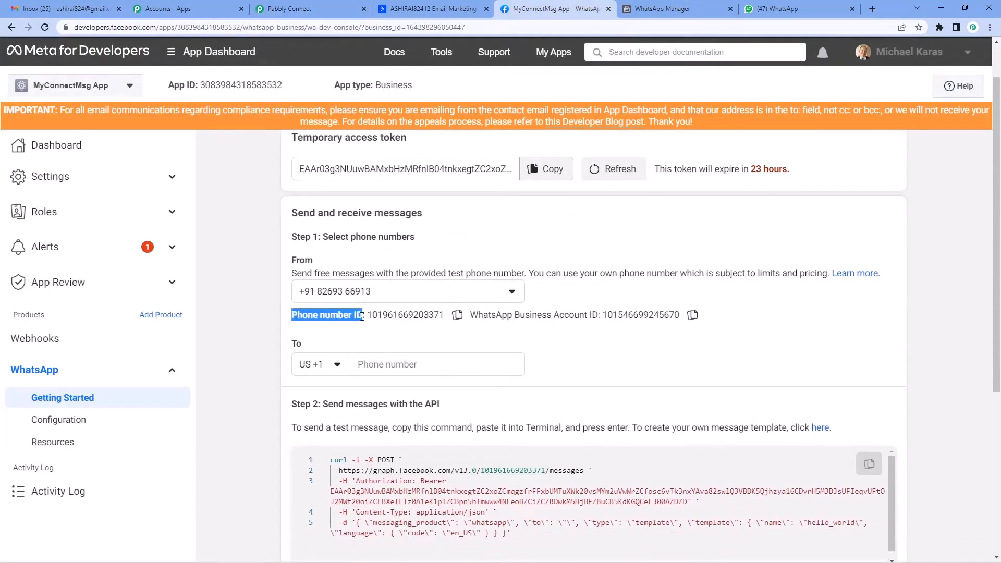
pyautogui.click(458, 315)
pyautogui.click(290, 9)
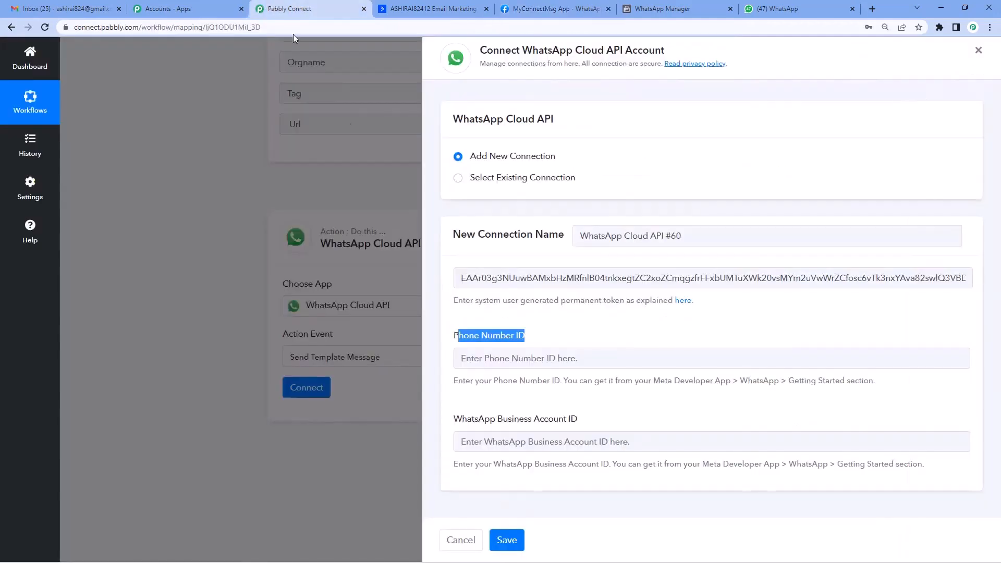
pyautogui.click(479, 359)
pyautogui.hotkey('ctrl', 'v')
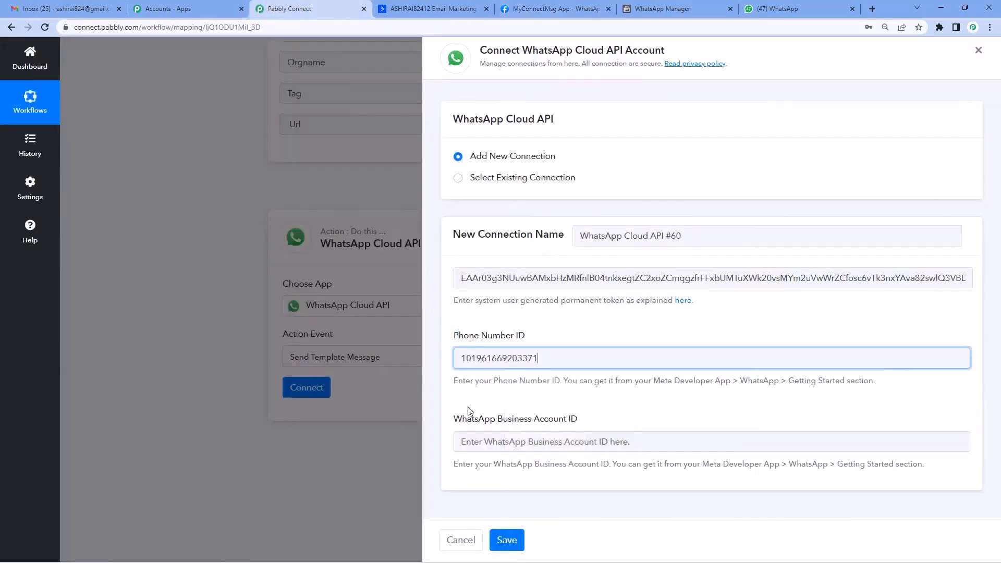
# Copy the WhatsApp Business Account ID from Meta and paste it into its field
pyautogui.moveTo(454, 419); pyautogui.dragTo(572, 420)
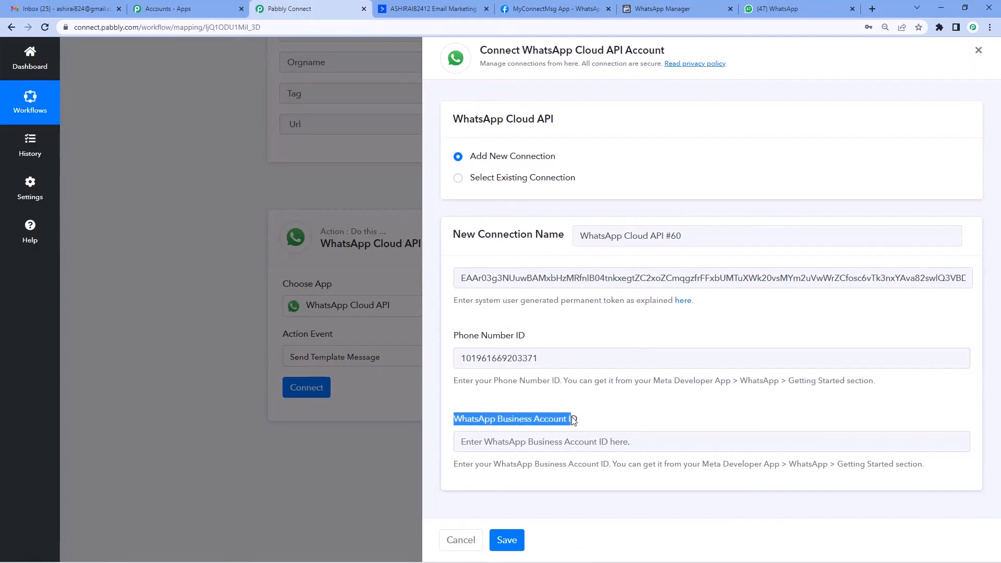
pyautogui.click(550, 14)
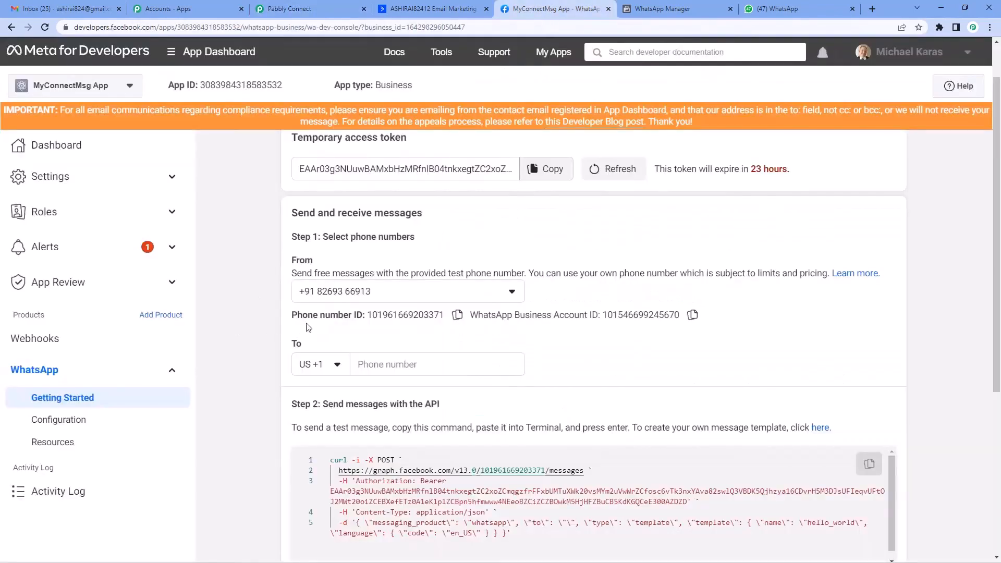
pyautogui.moveTo(294, 316); pyautogui.dragTo(365, 317)
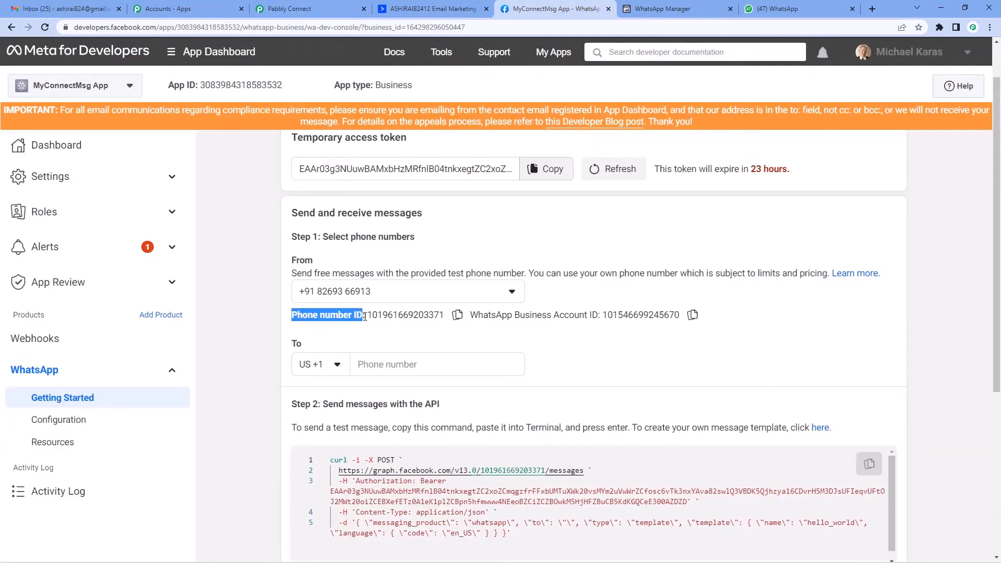
pyautogui.doubleClick(478, 314)
pyautogui.click(581, 316)
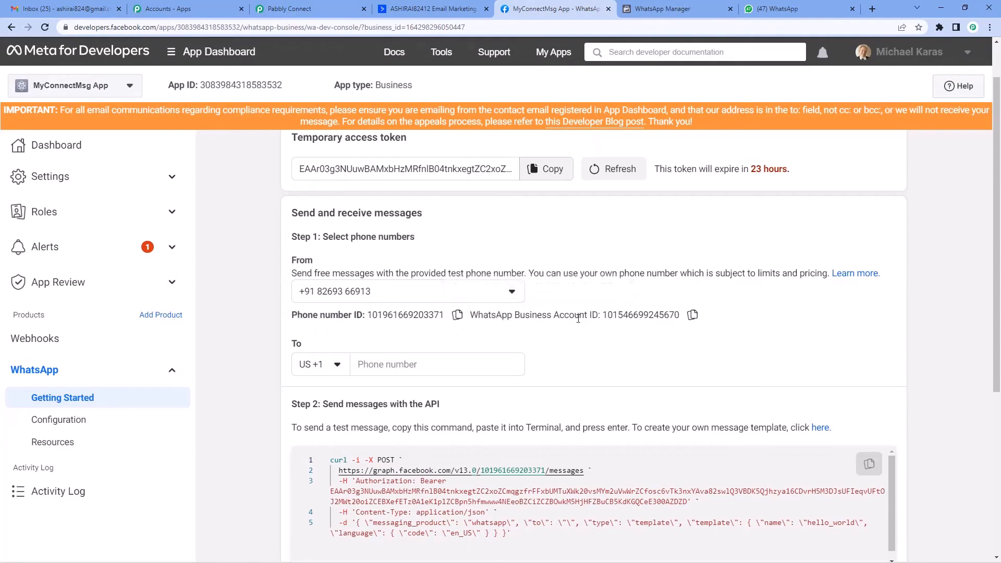
pyautogui.click(694, 316)
pyautogui.click(314, 6)
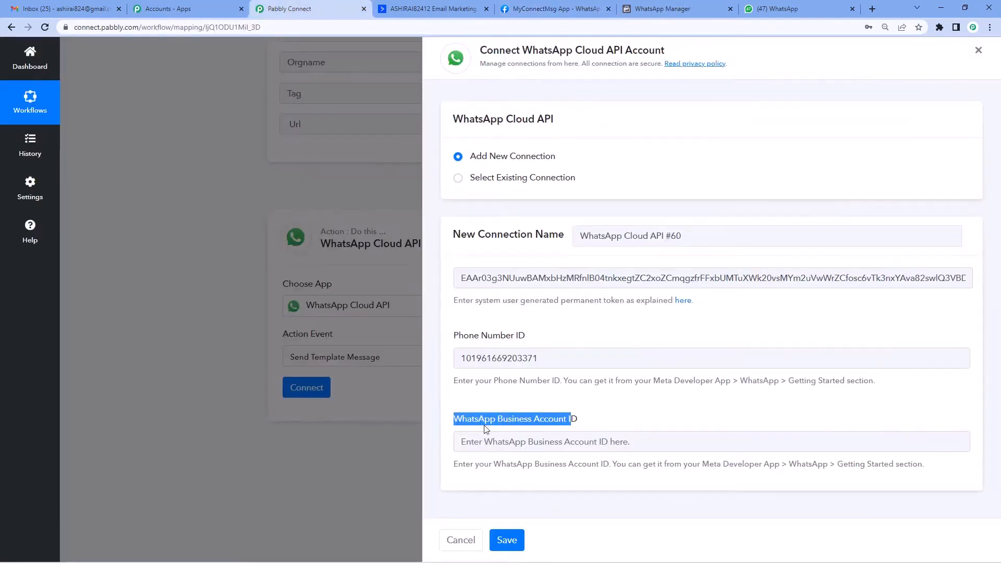
pyautogui.rightClick(493, 445)
pyautogui.click(521, 178)
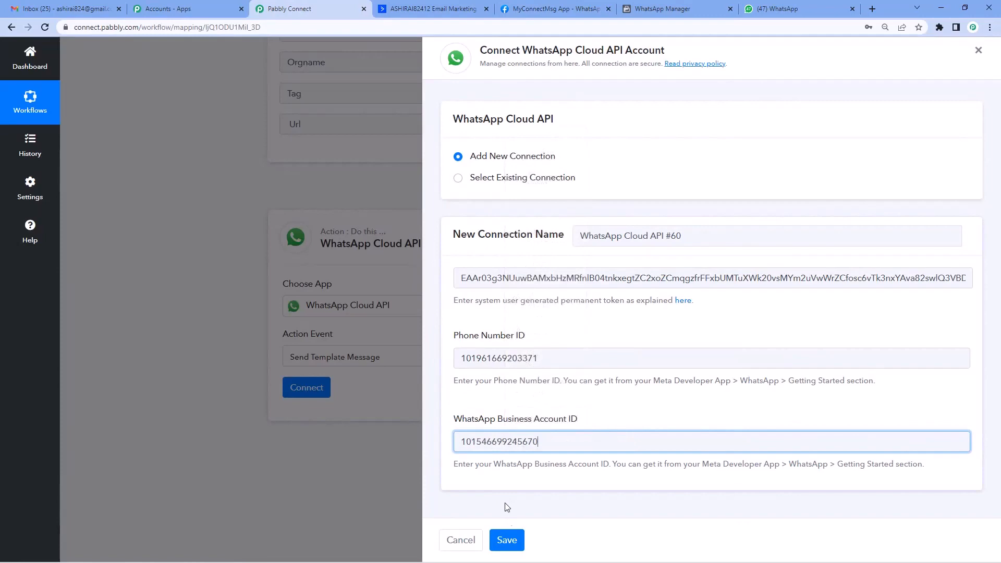
# Save the new WhatsApp Cloud API connection and scroll to the template fields
pyautogui.click(511, 542)
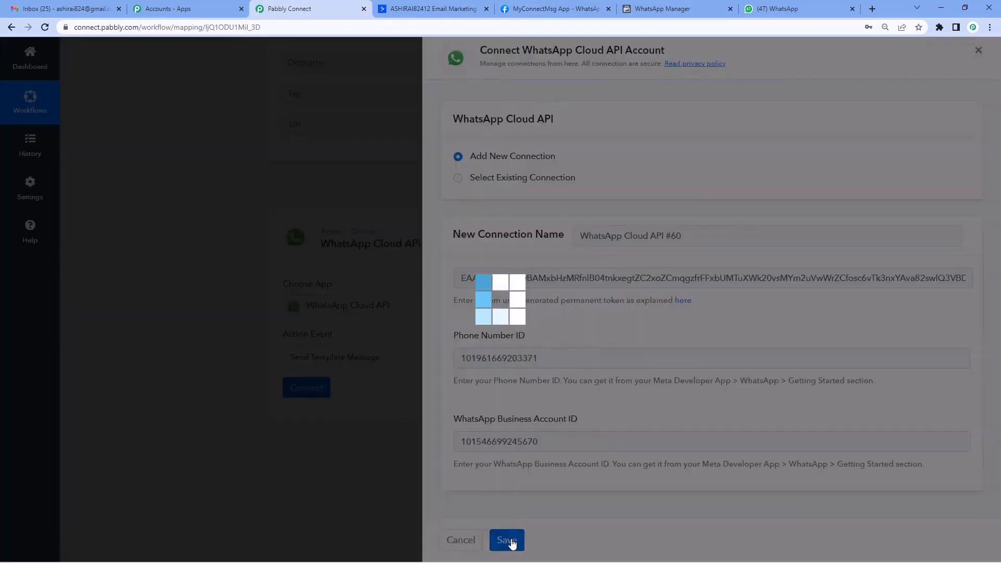
pyautogui.scroll(-1, 399, 351)
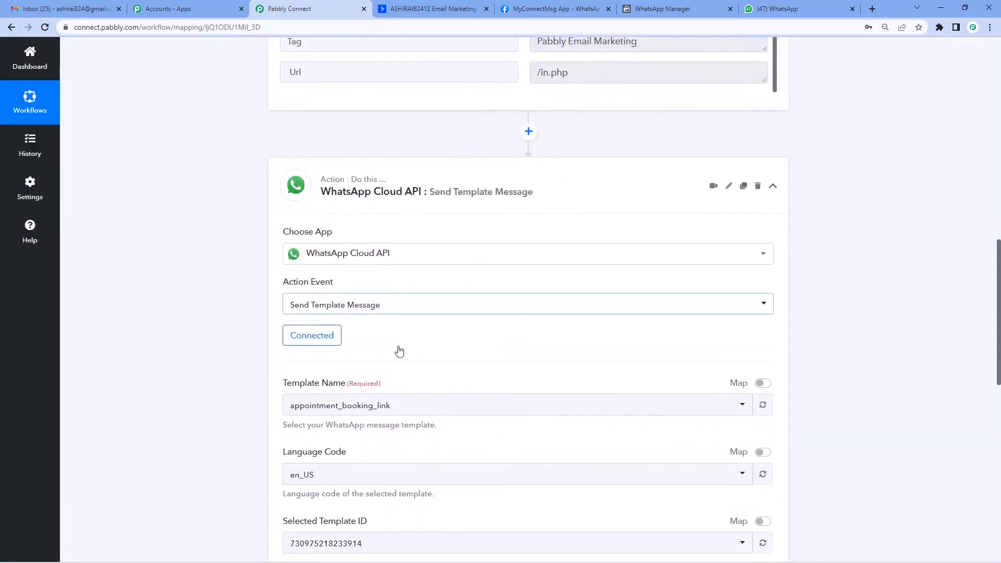
pyautogui.scroll(-1, 386, 313)
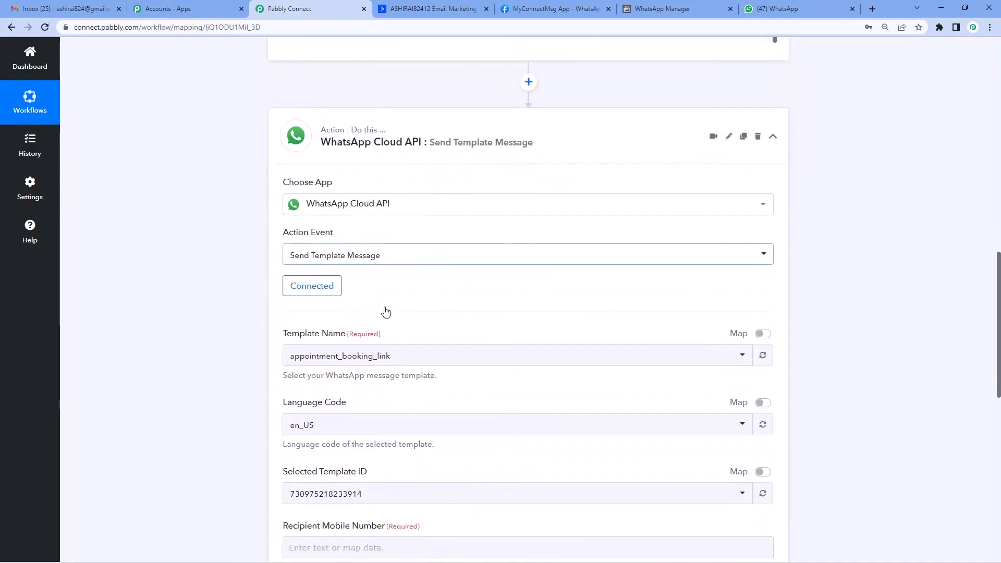
pyautogui.click(313, 359)
pyautogui.write('tag')
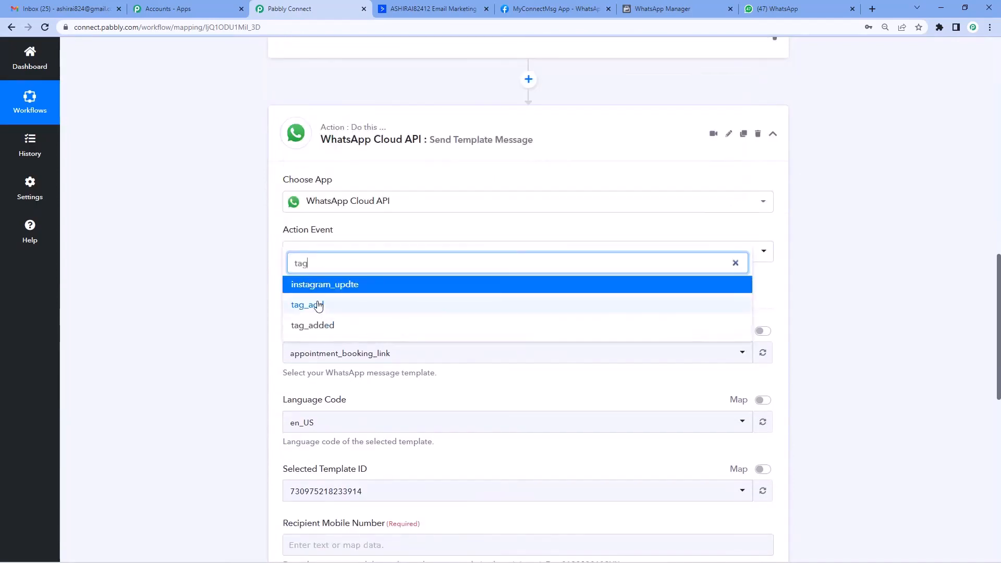
pyautogui.click(318, 306)
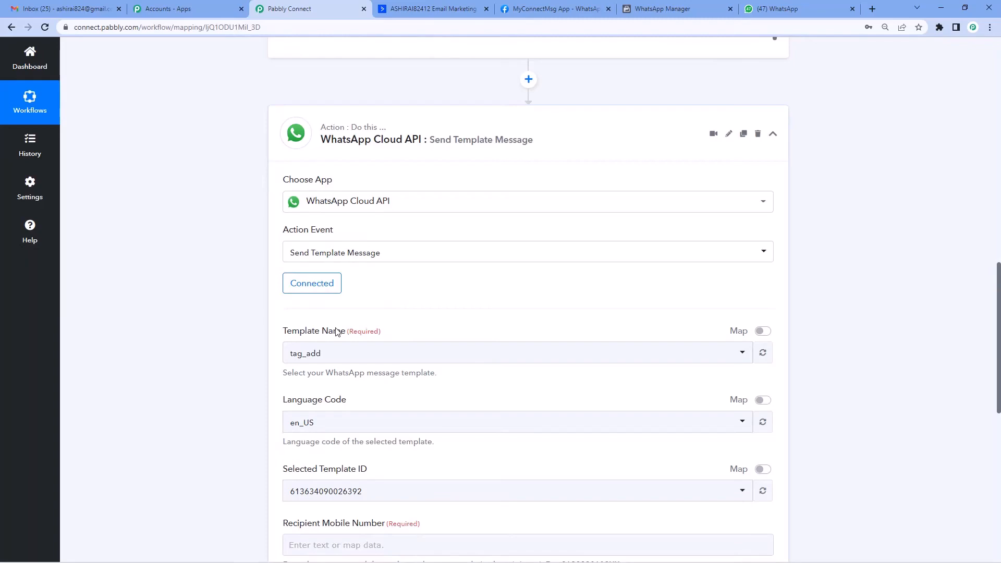
pyautogui.click(667, 6)
# Search WhatsApp Manager templates for 'tag' and review tag_add's {{1}} and {{2}} body variables
pyautogui.click(113, 124)
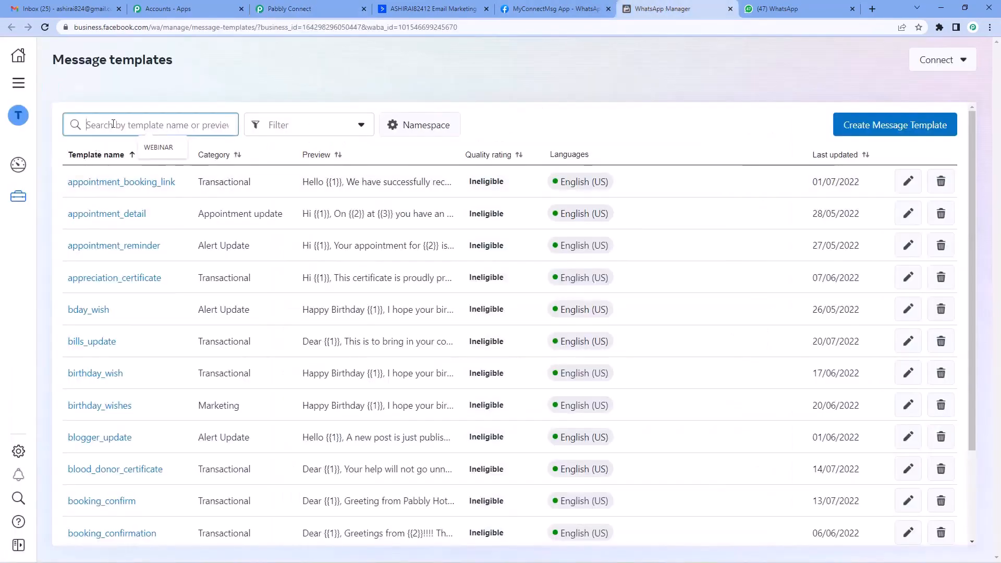
pyautogui.write('tag')
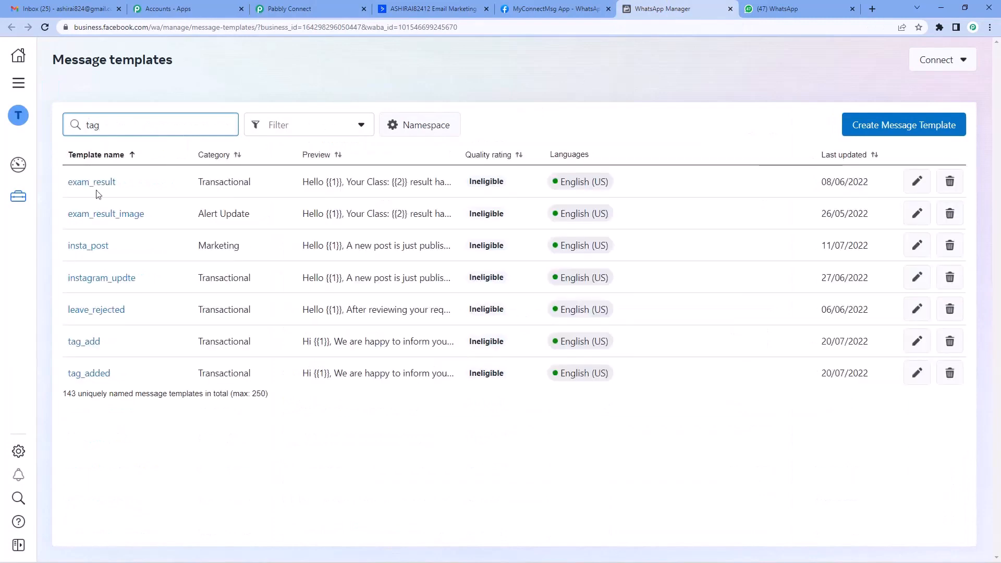
pyautogui.click(83, 341)
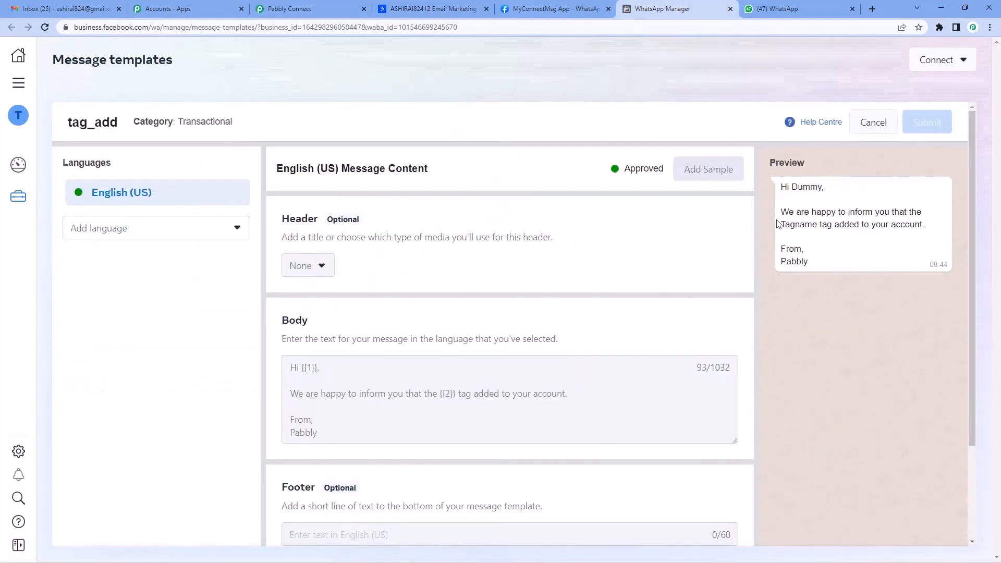
pyautogui.scroll(-2, 386, 399)
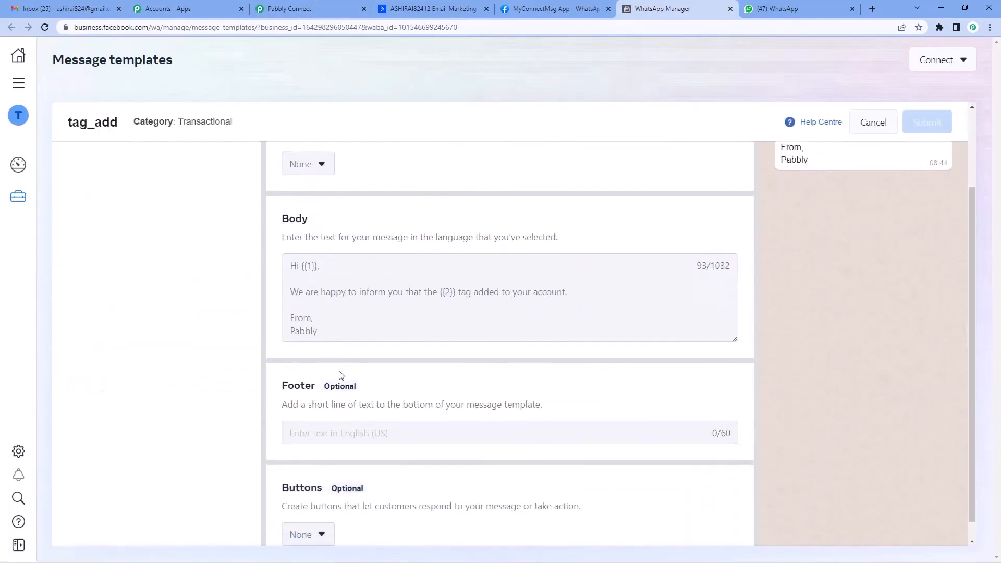
pyautogui.moveTo(303, 265); pyautogui.dragTo(571, 290)
pyautogui.moveTo(302, 265); pyautogui.dragTo(320, 266)
pyautogui.click(306, 275)
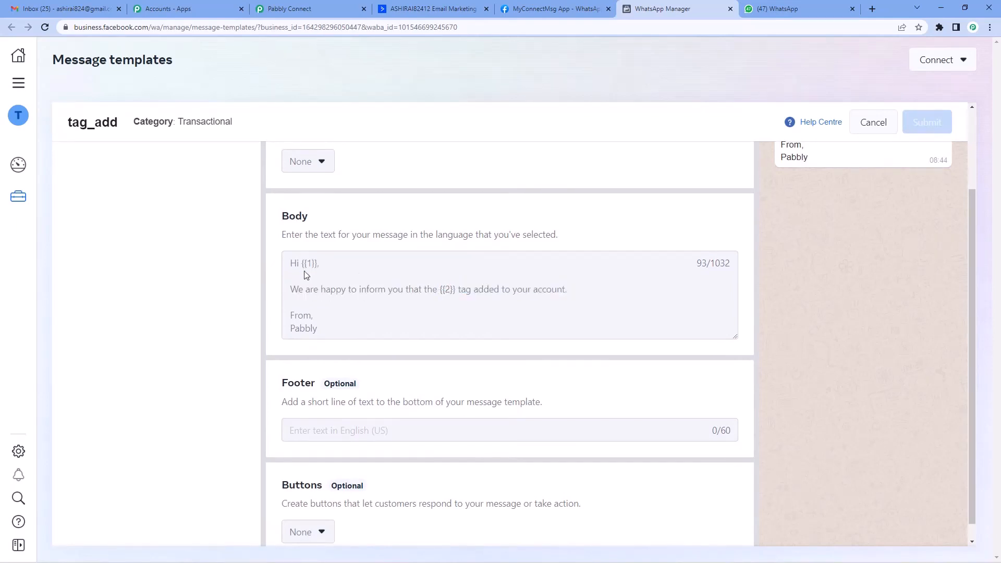
pyautogui.click(340, 7)
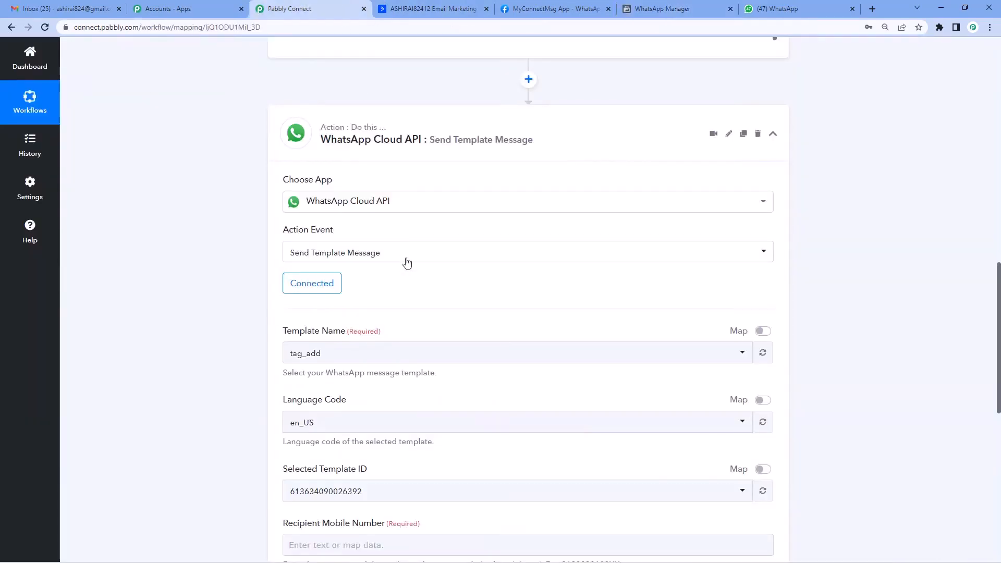
# Map the ActiveCampaign Contact Phone into Recipient Mobile Number
pyautogui.scroll(-3, 410, 274)
pyautogui.scroll(-3, 410, 273)
pyautogui.click(364, 284)
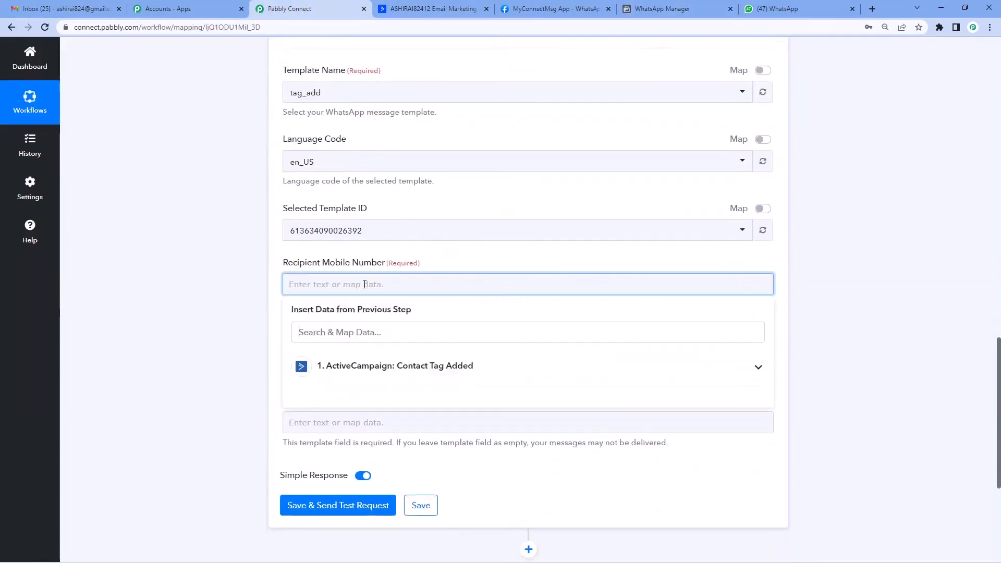
pyautogui.click(386, 366)
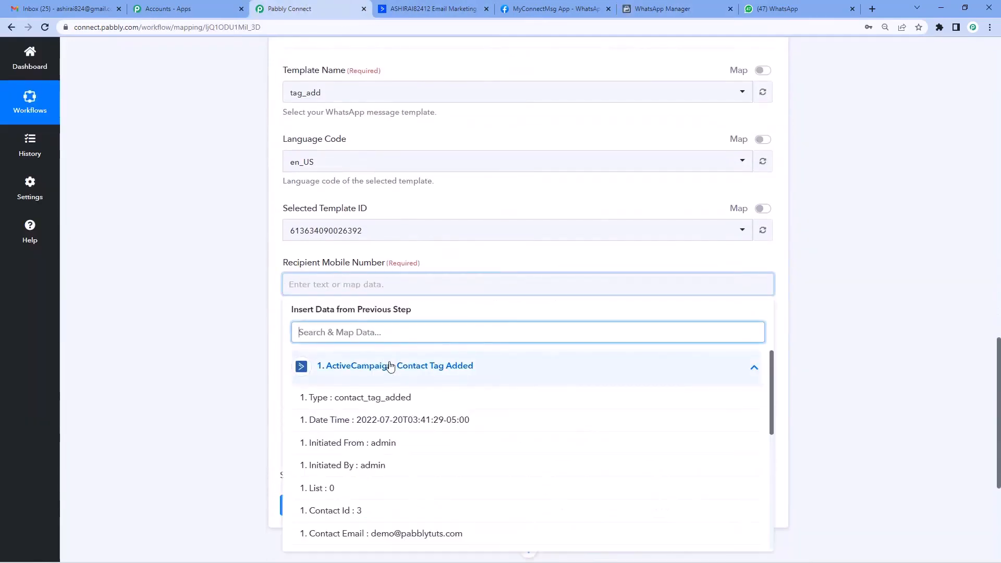
pyautogui.scroll(-3, 394, 375)
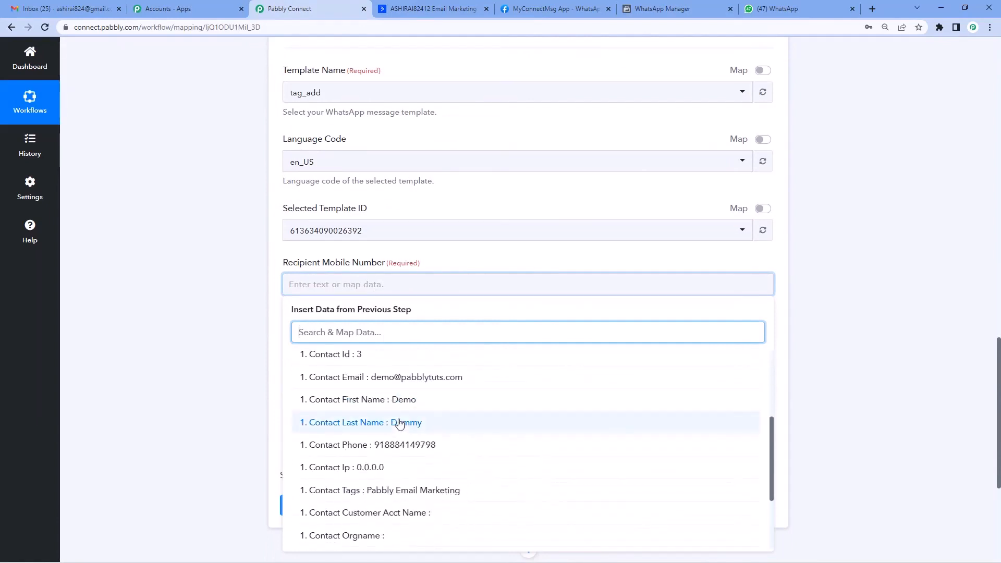
pyautogui.scroll(-1, 400, 424)
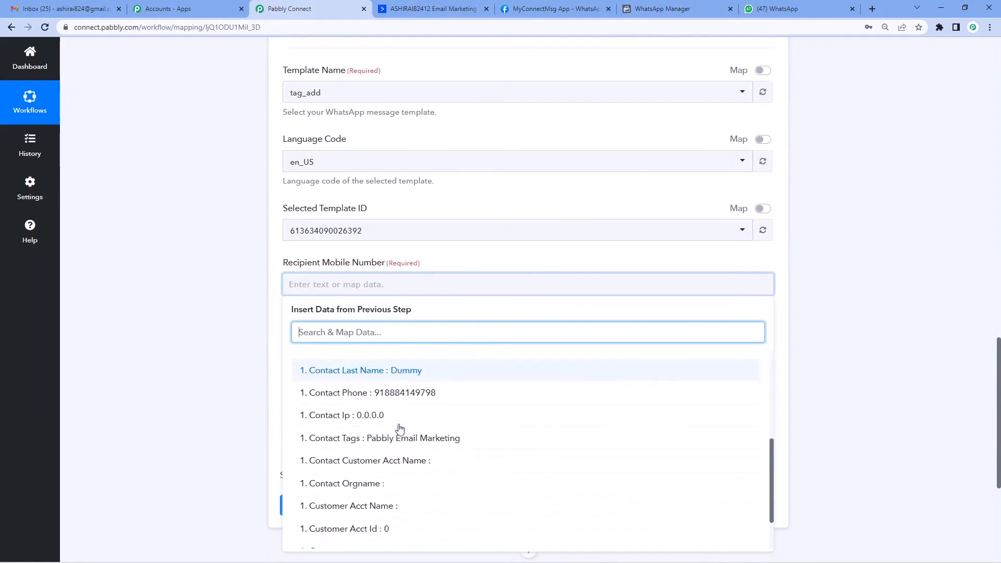
pyautogui.click(399, 396)
pyautogui.click(225, 300)
# Compare Body Field 1's example with the template's {{1}} name placeholder
pyautogui.scroll(-3, 245, 271)
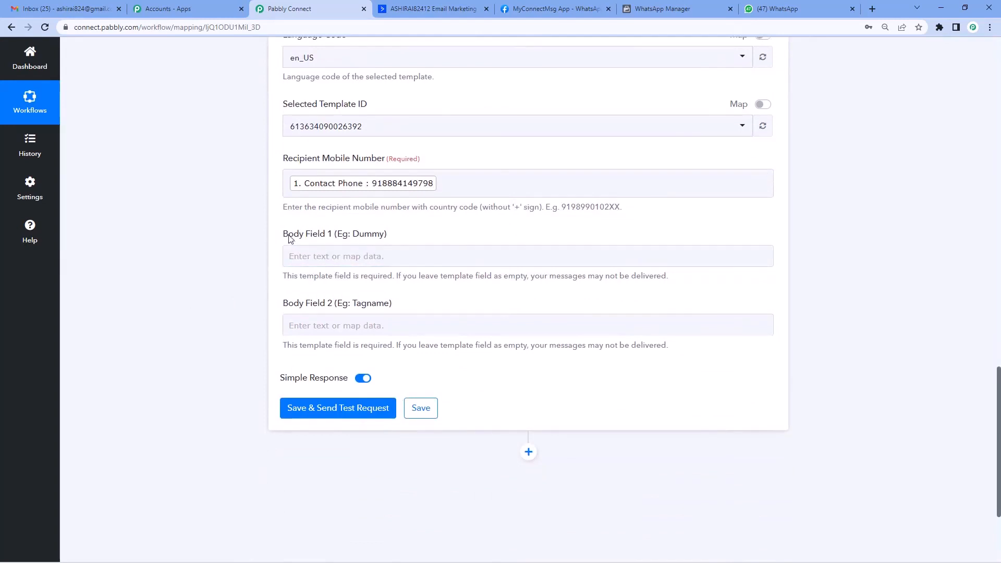
pyautogui.moveTo(290, 238); pyautogui.dragTo(373, 236)
pyautogui.click(676, 5)
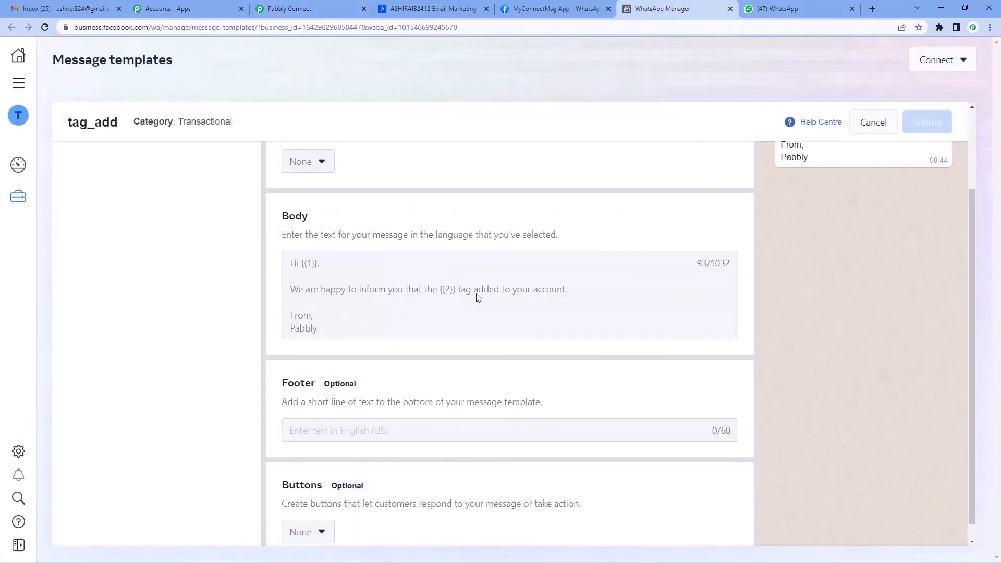
pyautogui.scroll(2, 461, 321)
pyautogui.moveTo(301, 371); pyautogui.dragTo(323, 371)
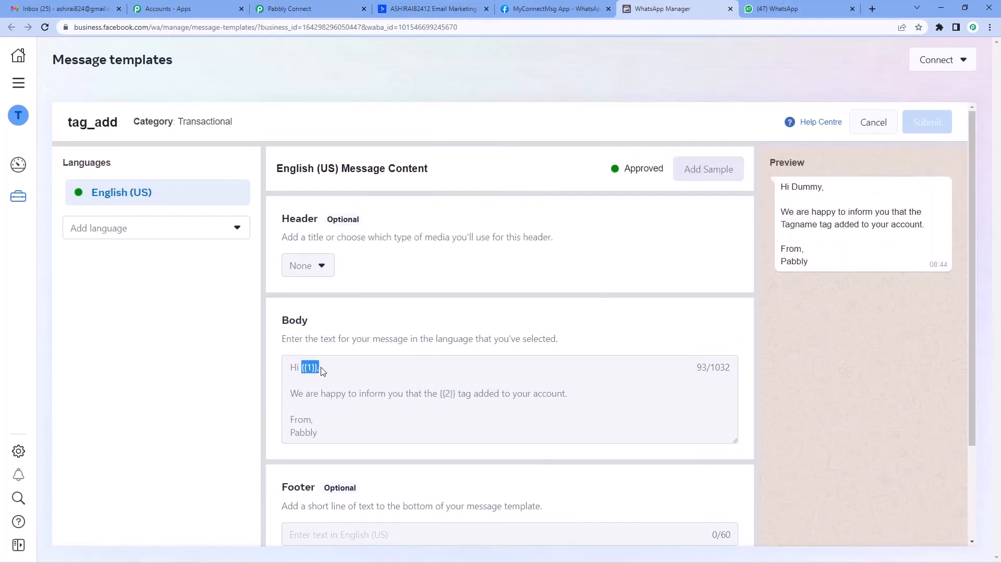
pyautogui.click(305, 6)
# Map Contact First Name and Contact Last Name into Body Field 1
pyautogui.click(328, 258)
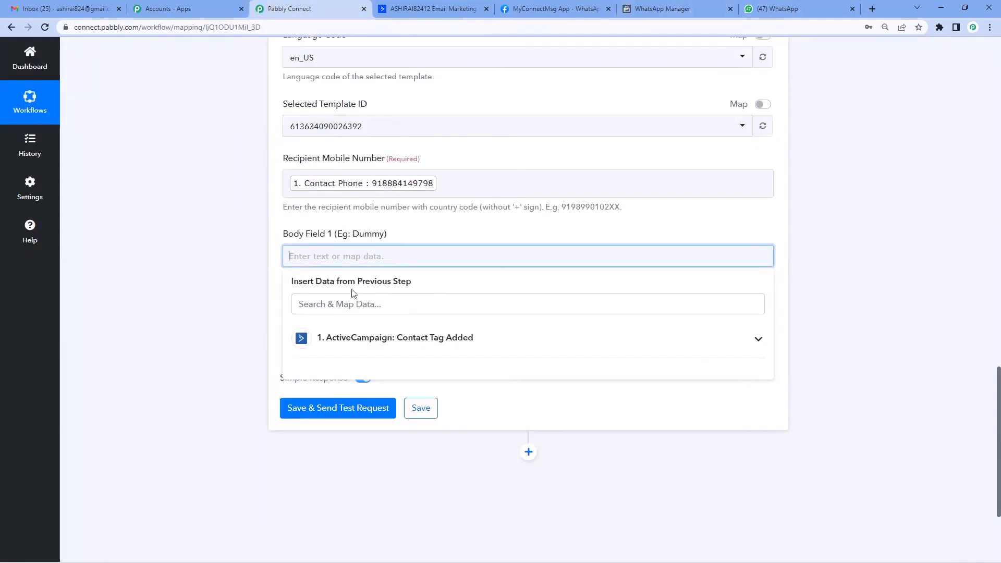
pyautogui.click(386, 338)
pyautogui.scroll(-2, 443, 391)
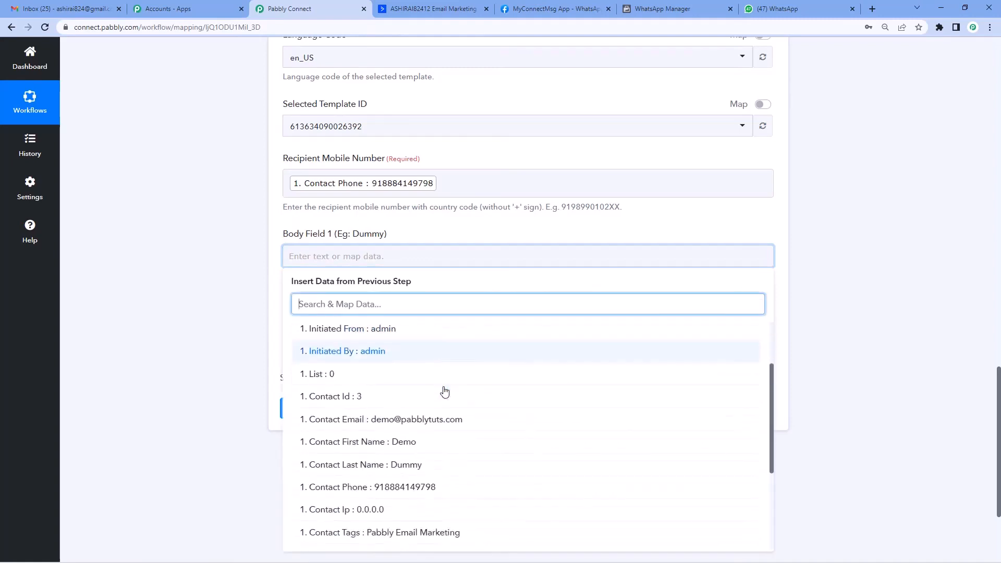
pyautogui.scroll(-1, 444, 391)
pyautogui.click(405, 421)
pyautogui.click(423, 265)
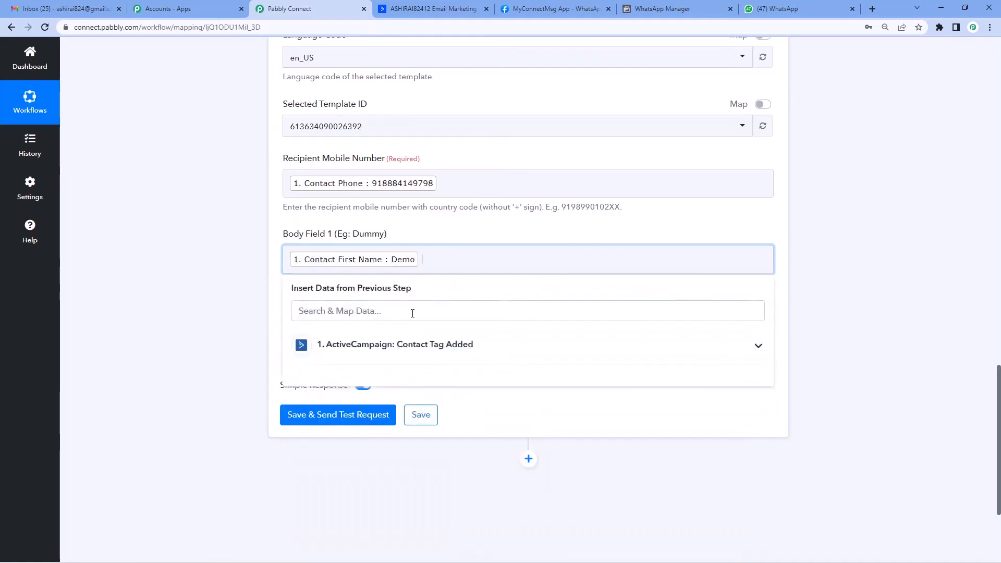
pyautogui.click(336, 346)
pyautogui.scroll(-2, 429, 432)
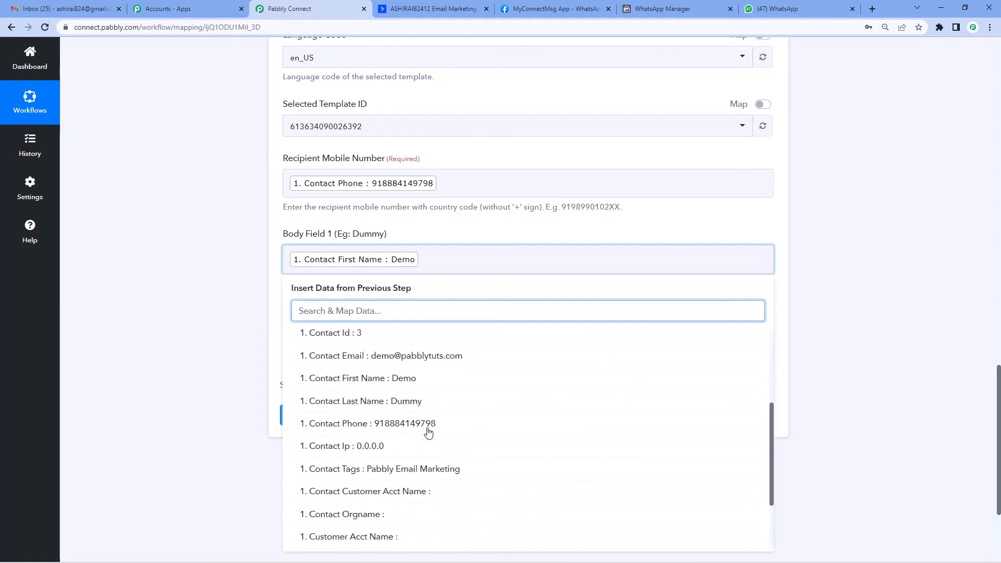
pyautogui.click(422, 404)
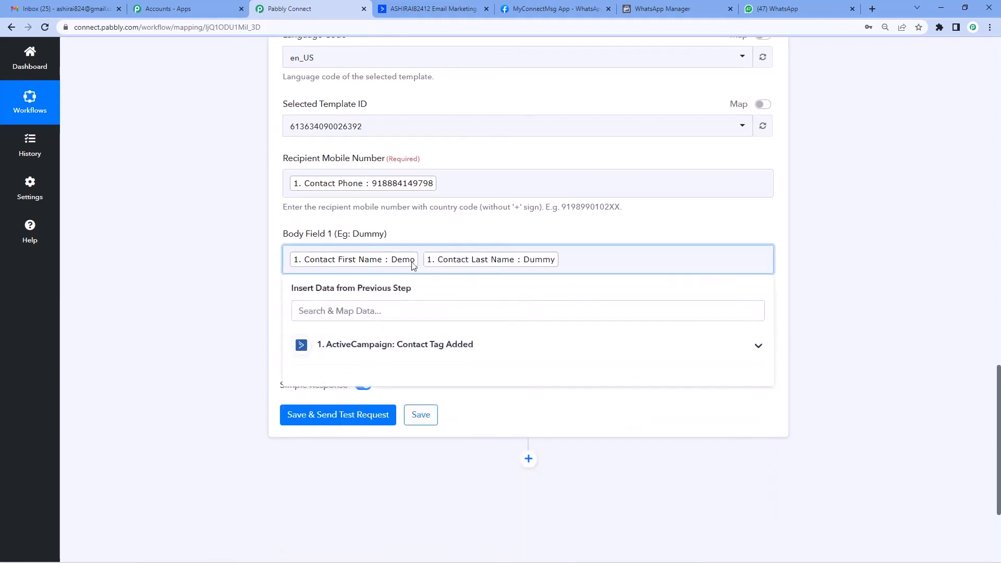
pyautogui.click(279, 291)
# Check the template body to confirm {{2}} holds the tag name for Body Field 2
pyautogui.moveTo(293, 313); pyautogui.dragTo(385, 312)
pyautogui.click(471, 324)
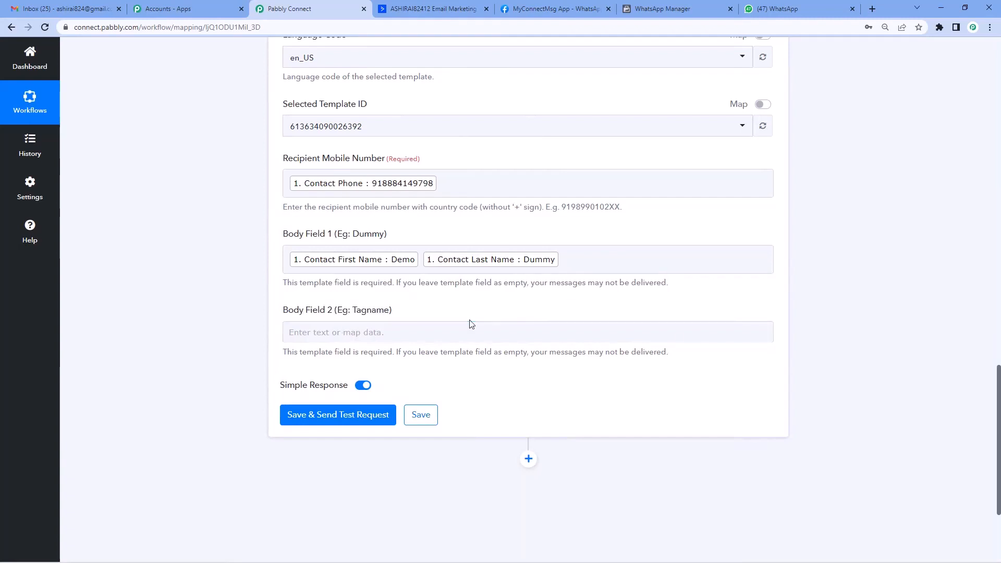
pyautogui.click(659, 7)
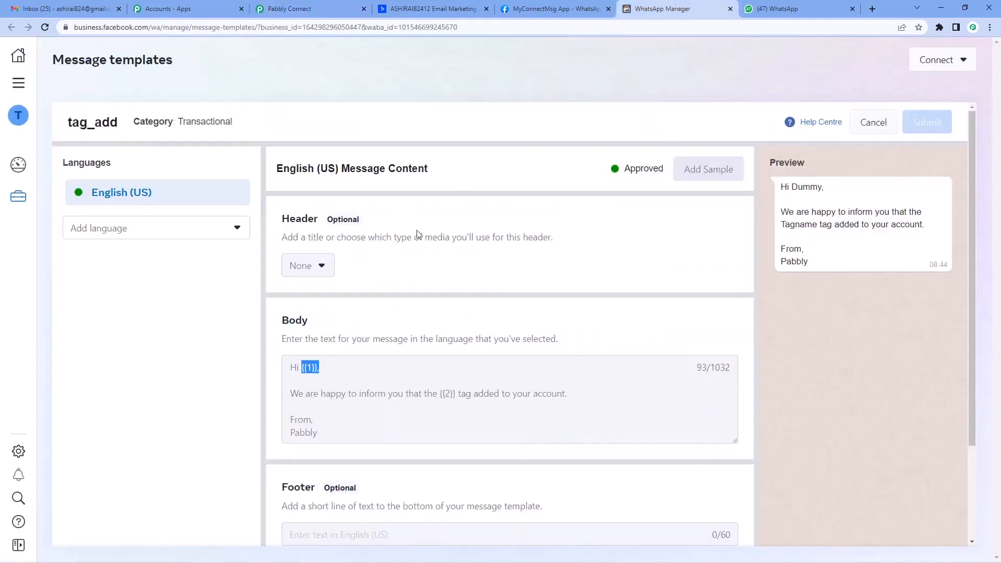
pyautogui.moveTo(296, 394); pyautogui.dragTo(574, 394)
pyautogui.click(439, 406)
pyautogui.moveTo(438, 395); pyautogui.dragTo(456, 395)
pyautogui.click(310, 13)
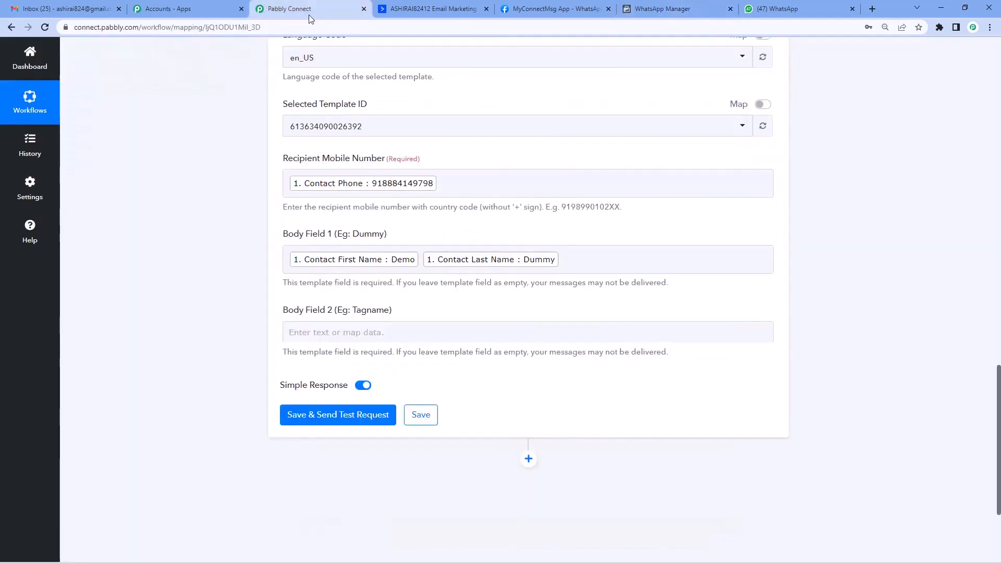
# Map the ActiveCampaign Contact Tags into Body Field 2
pyautogui.click(334, 329)
pyautogui.scroll(-2, 345, 329)
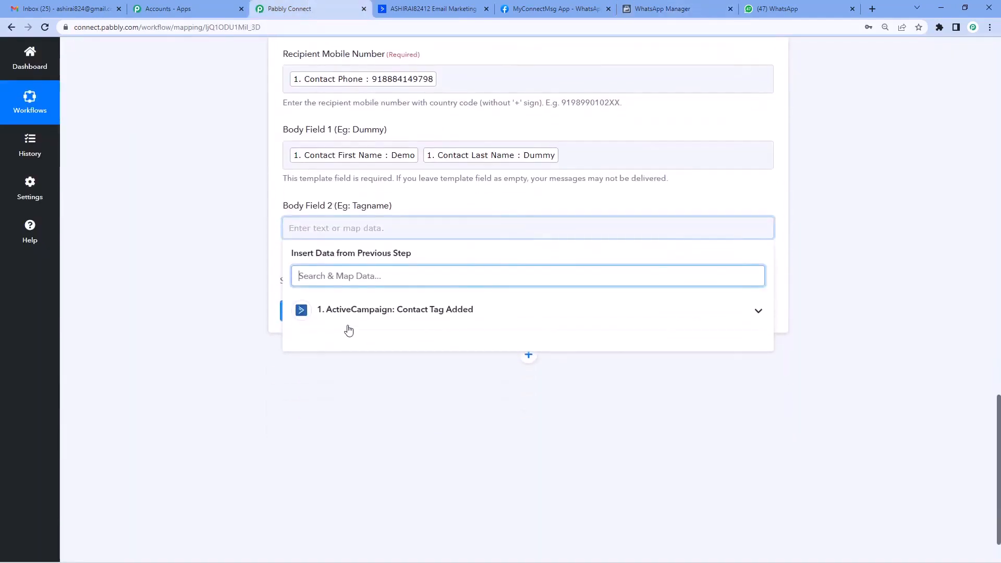
pyautogui.click(353, 311)
pyautogui.scroll(-4, 411, 418)
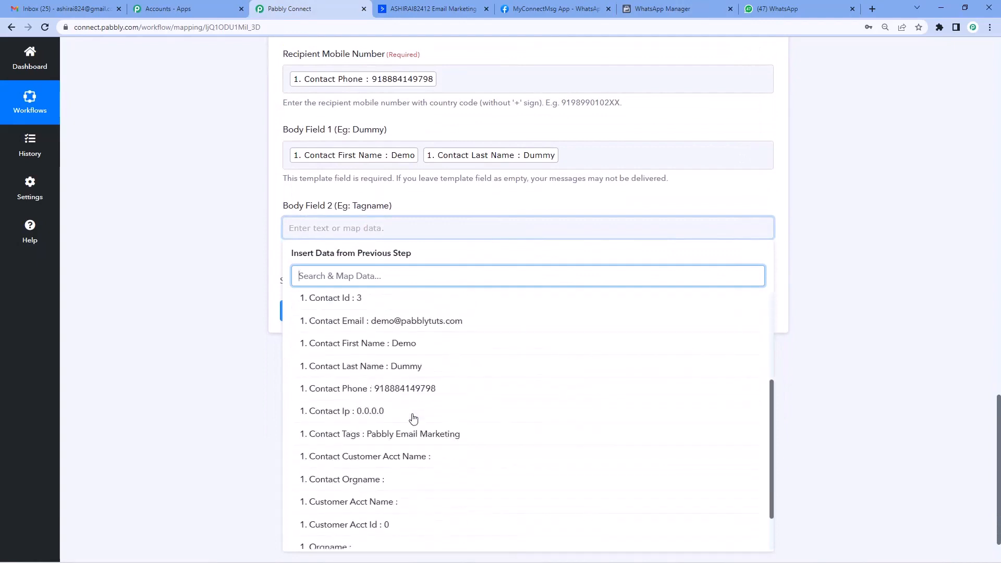
pyautogui.scroll(-1, 413, 419)
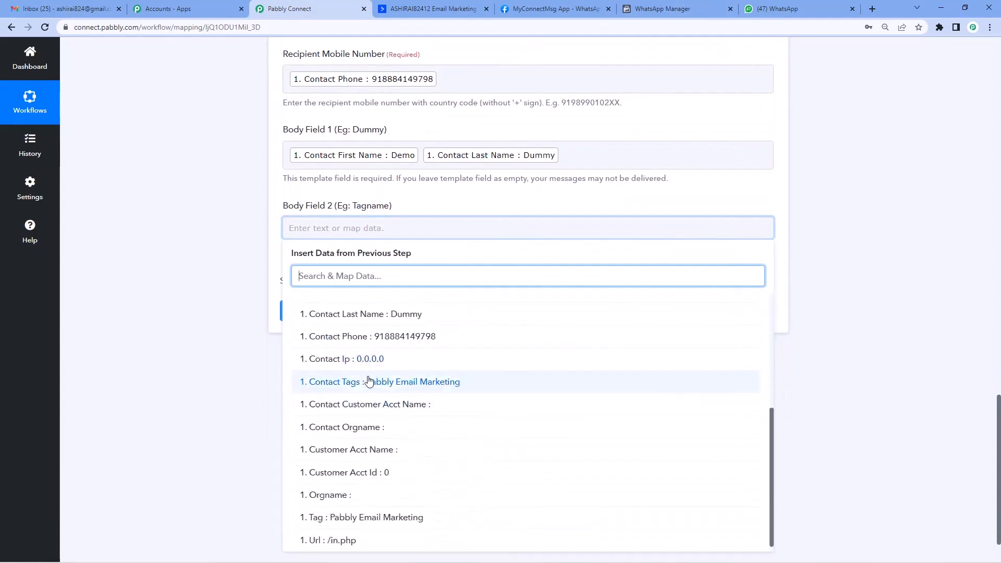
pyautogui.click(423, 384)
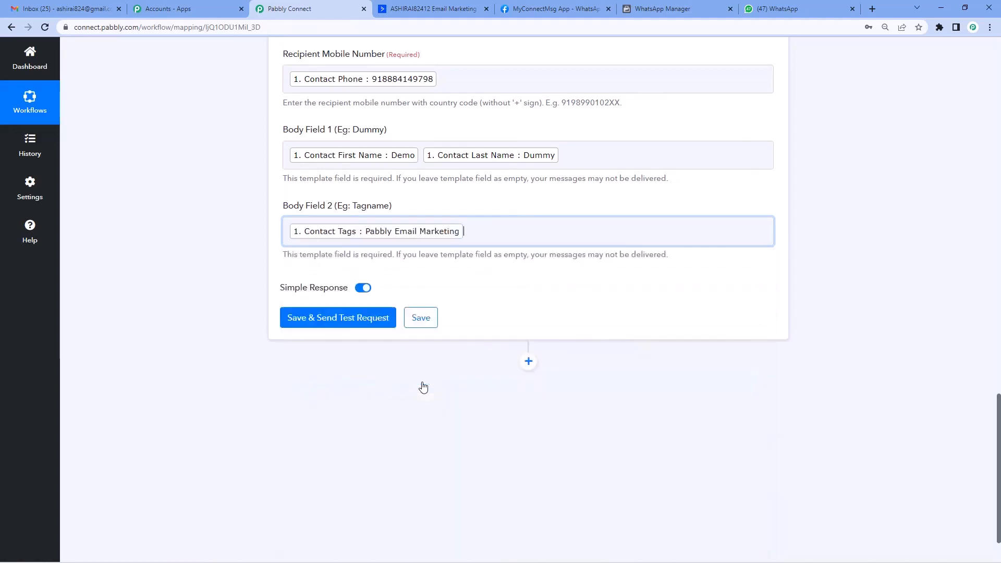
pyautogui.click(197, 273)
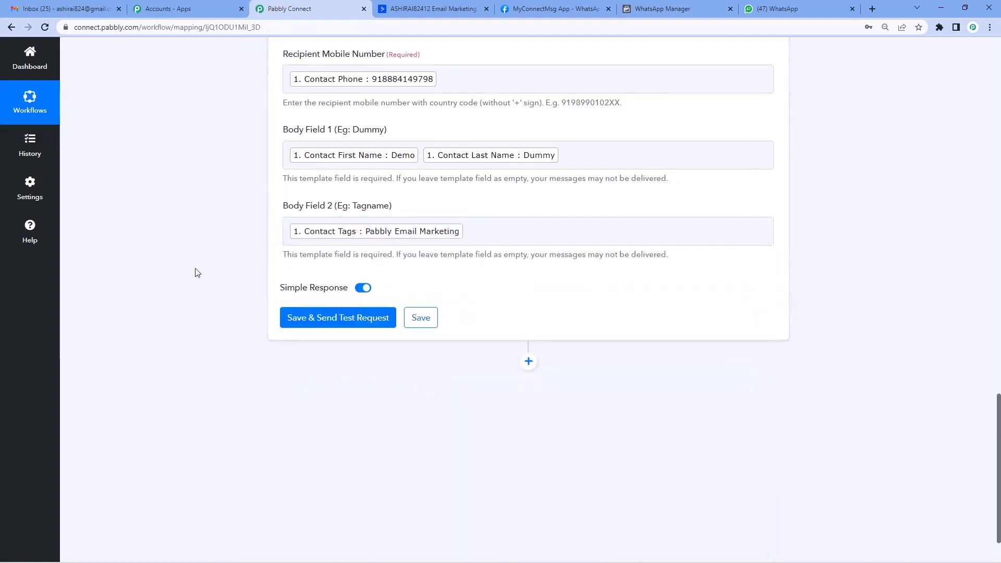
# Save the WhatsApp step and send a test request, confirming the response includes a message ID
pyautogui.click(345, 320)
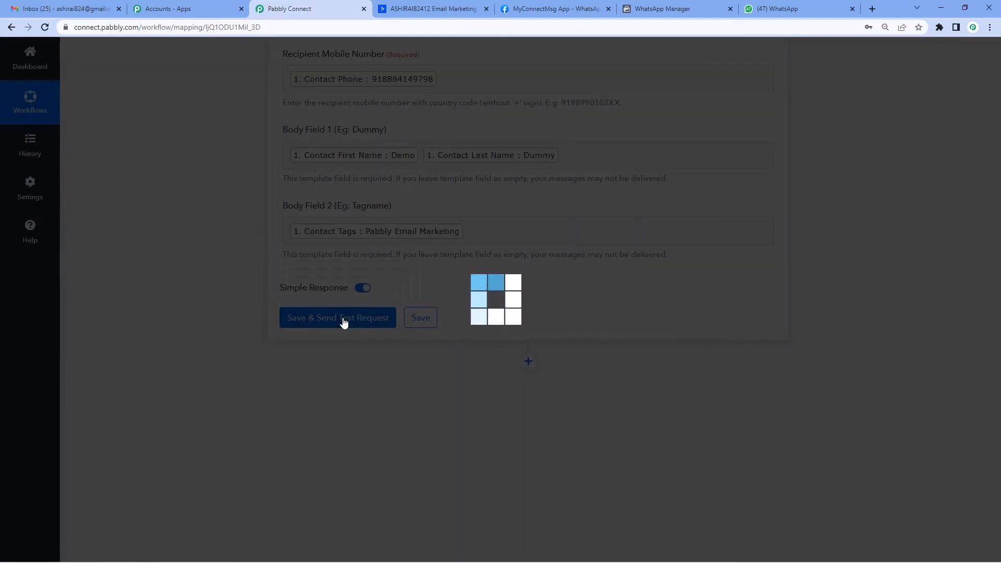
pyautogui.scroll(-1, 504, 325)
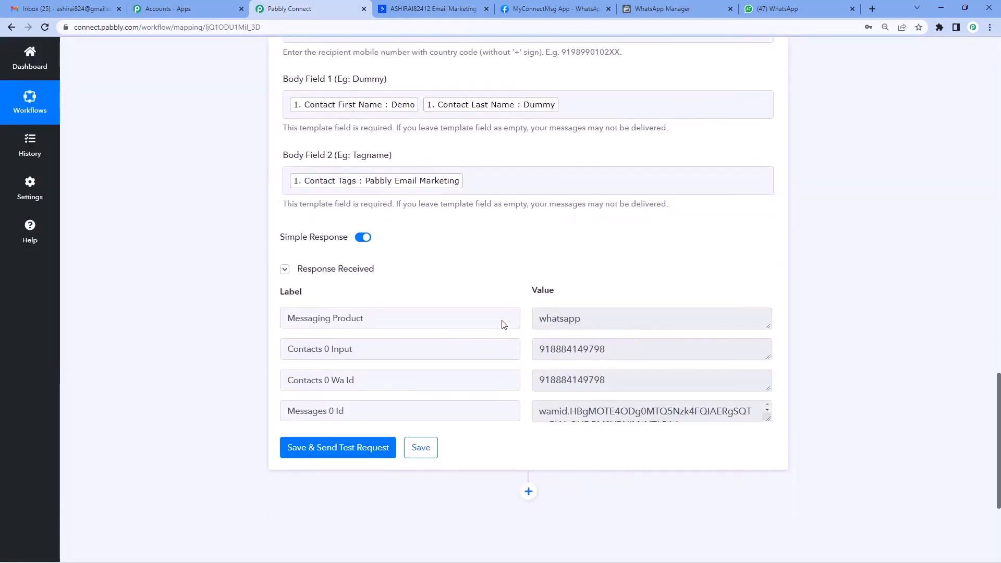
pyautogui.scroll(-1, 504, 325)
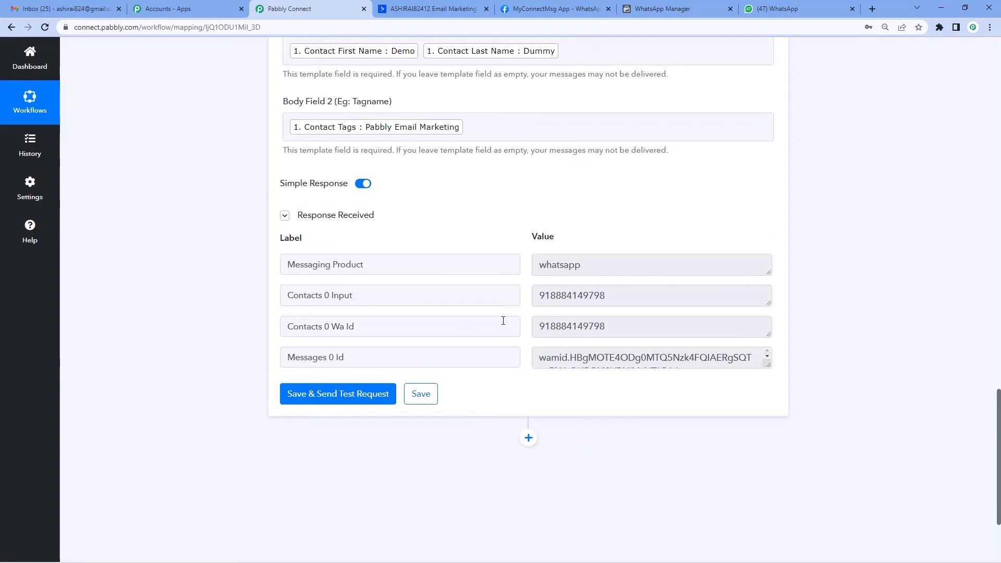
pyautogui.scroll(3, 543, 311)
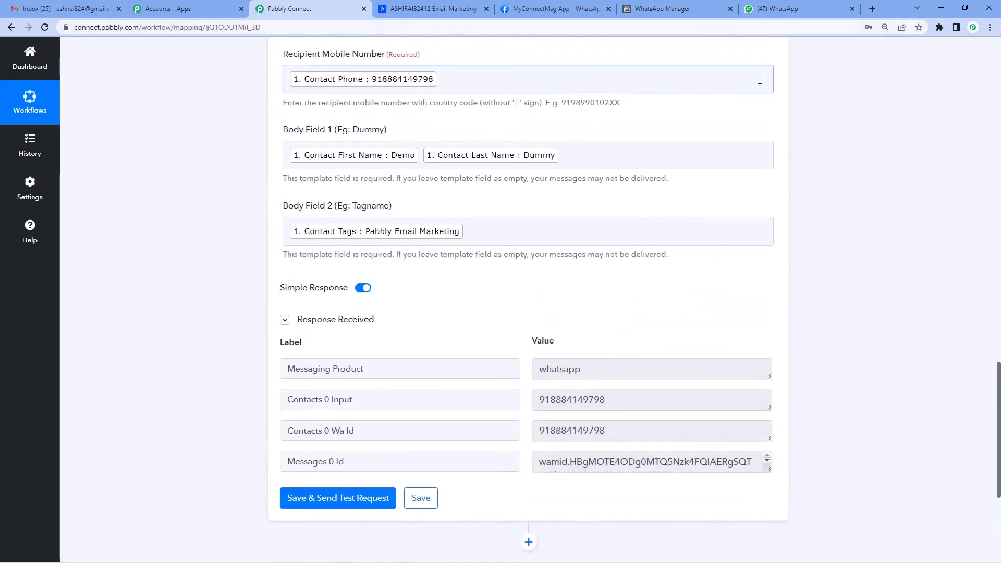
pyautogui.click(775, 11)
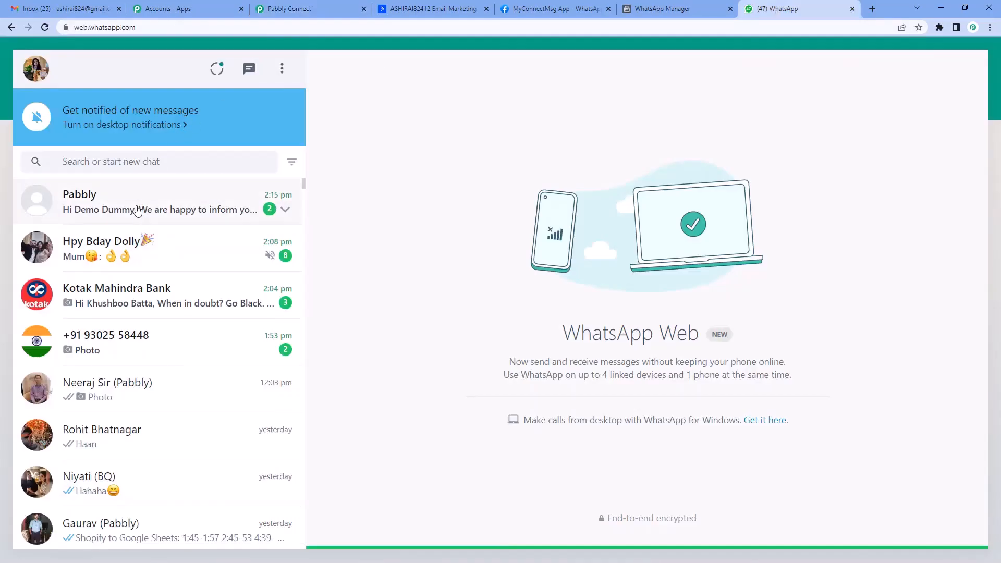
# Verify the Pabbly chat message shows the contact's full name and the Pabbly Email Marketing tag
pyautogui.click(156, 203)
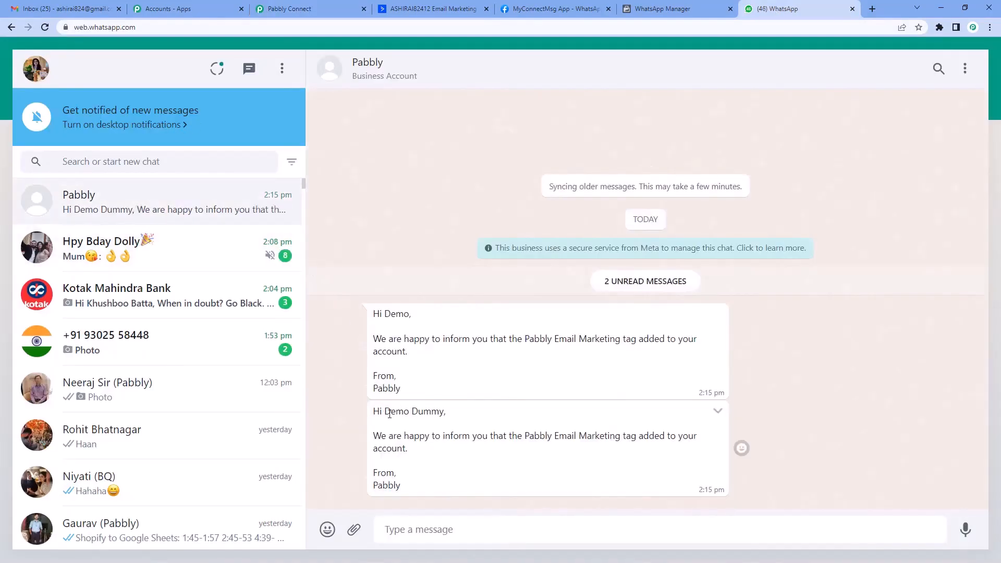
pyautogui.moveTo(385, 413); pyautogui.dragTo(444, 415)
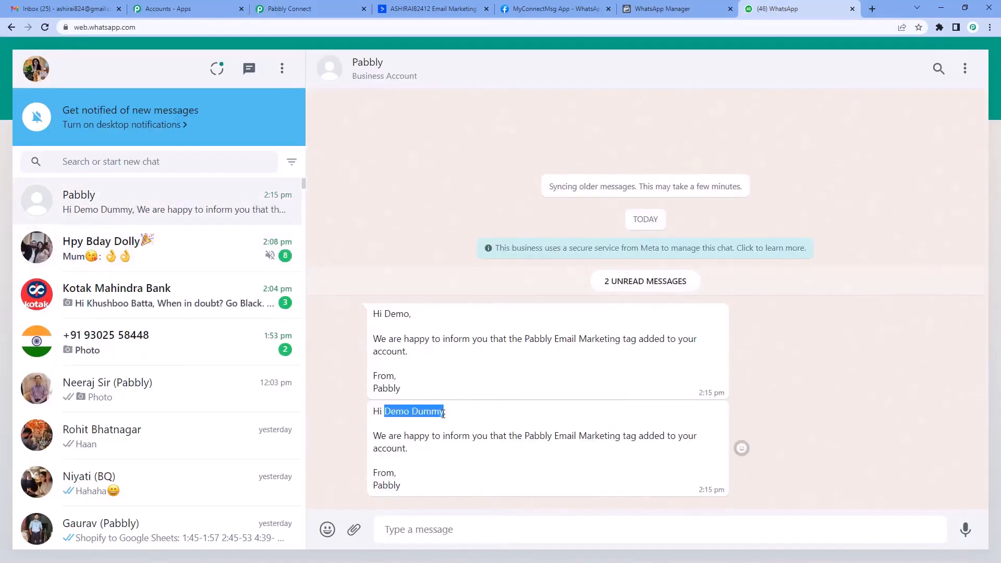
pyautogui.click(395, 413)
pyautogui.moveTo(382, 413); pyautogui.dragTo(445, 413)
pyautogui.moveTo(525, 437); pyautogui.dragTo(621, 440)
pyautogui.moveTo(555, 437); pyautogui.dragTo(614, 437)
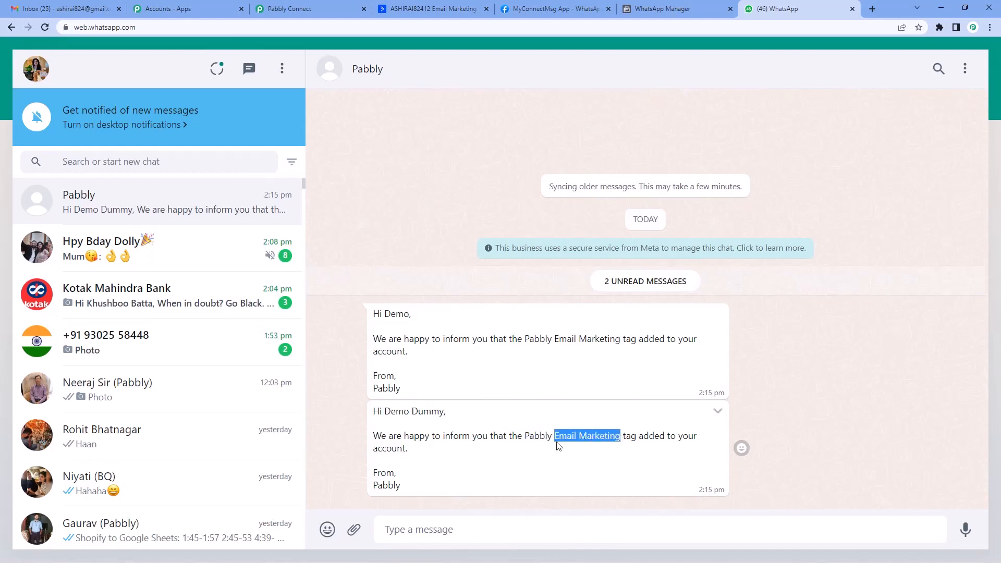
pyautogui.moveTo(624, 436); pyautogui.dragTo(707, 441)
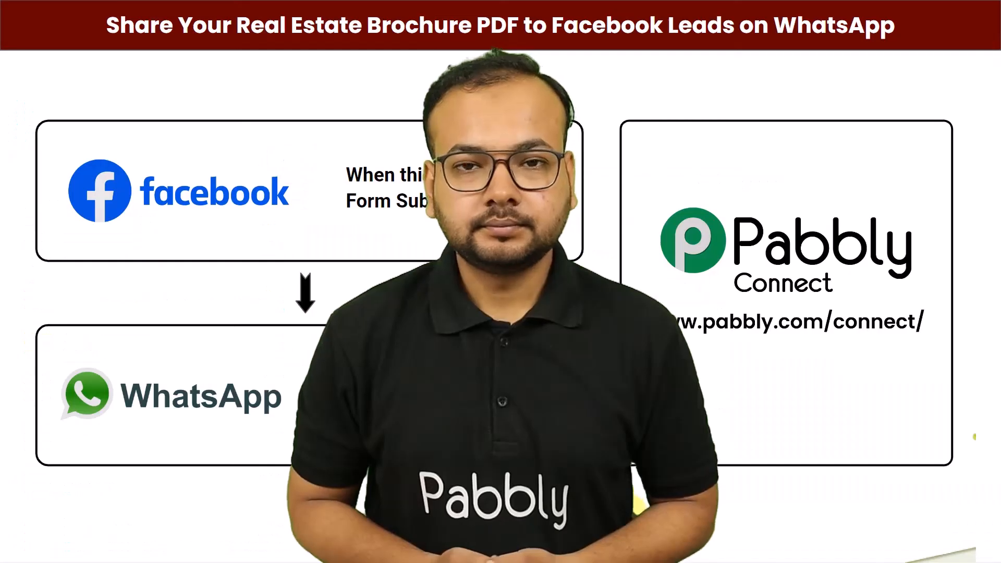
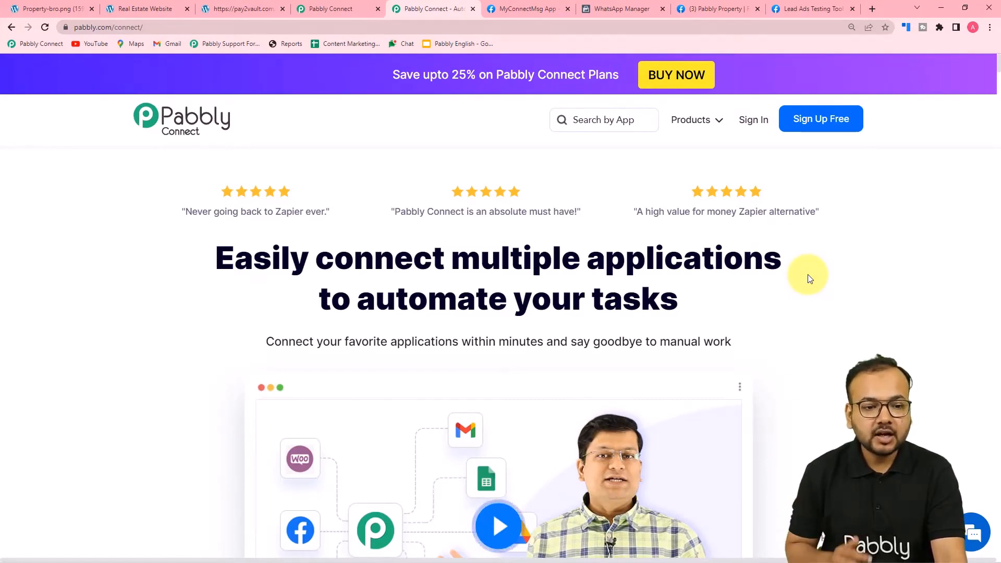
# Switch to the Pabbly Connect browser tab to see the dashboard of existing workflows and task usage
pyautogui.click(334, 8)
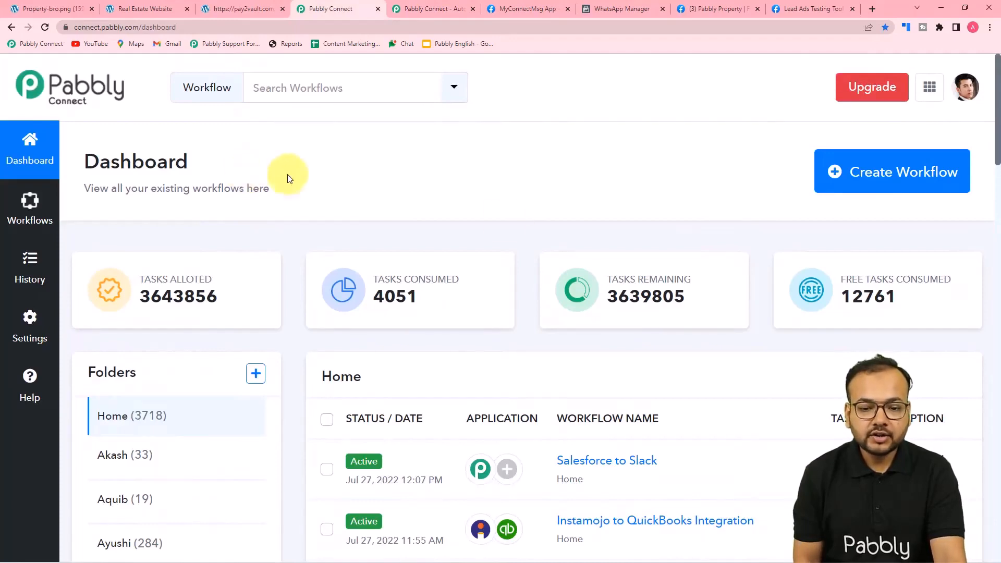
# Create a workflow named 'Send Real Estate Property Brochure on WhatsApp', correcting the typos in the name
pyautogui.click(893, 180)
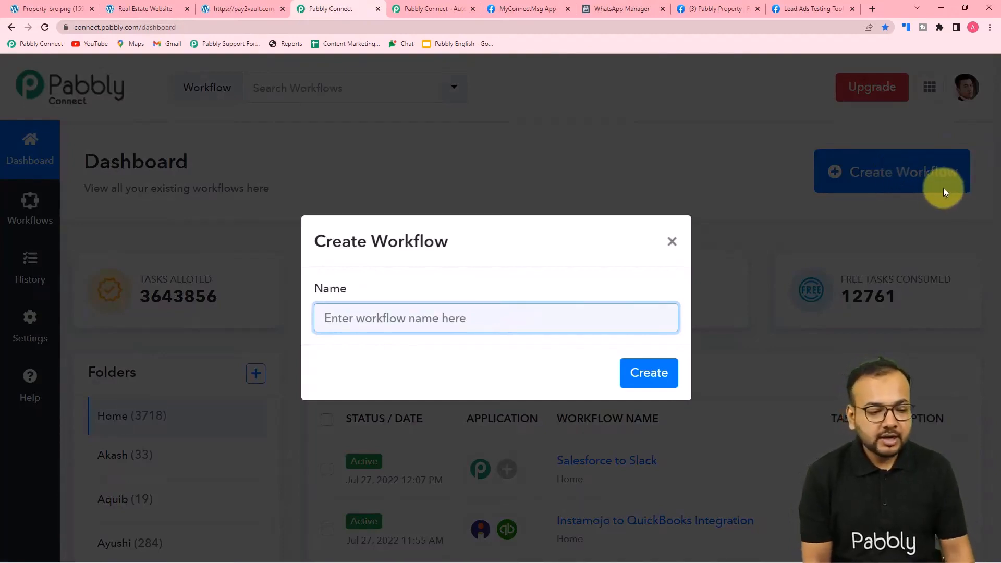
pyautogui.write('S')
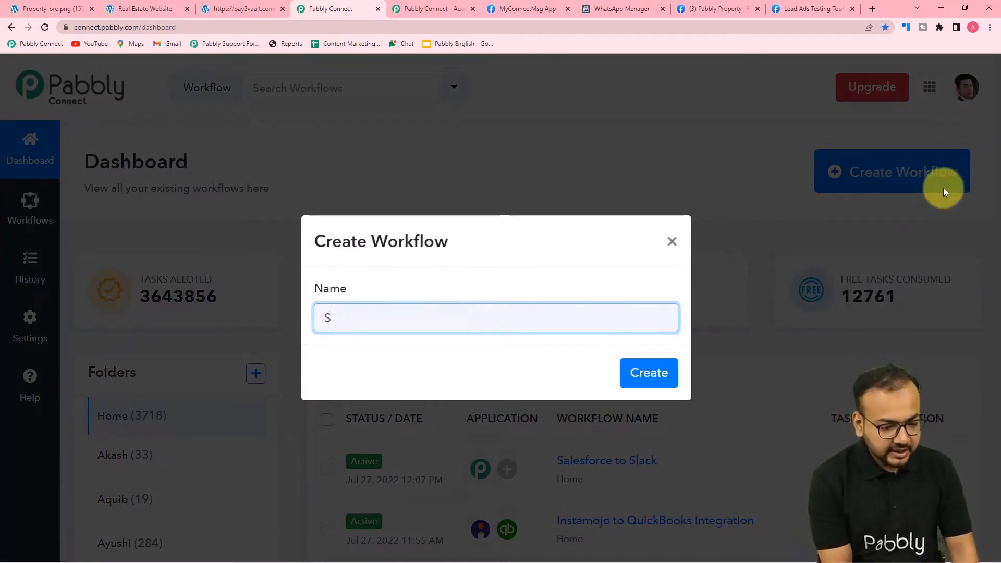
pyautogui.write('end ')
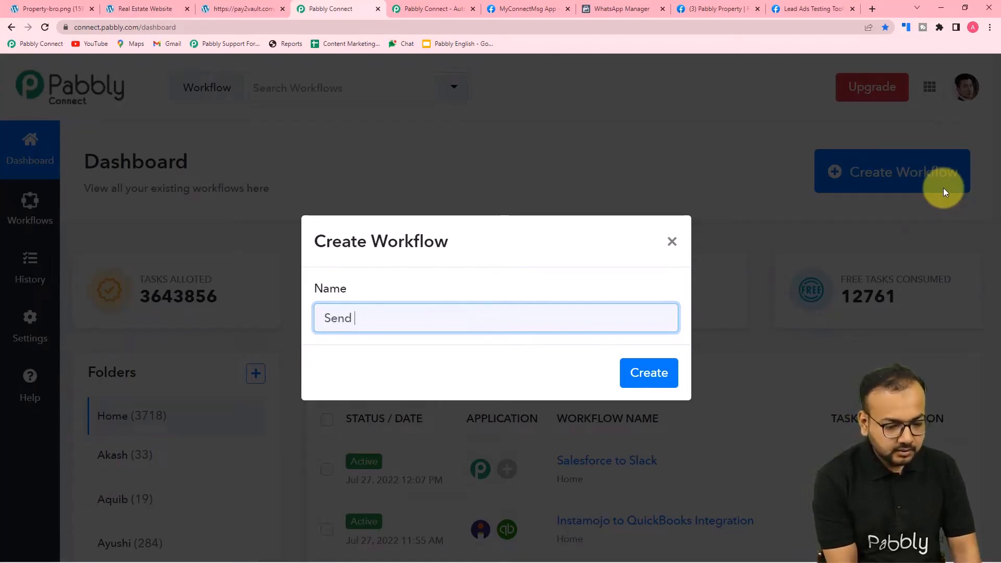
pyautogui.write('Real')
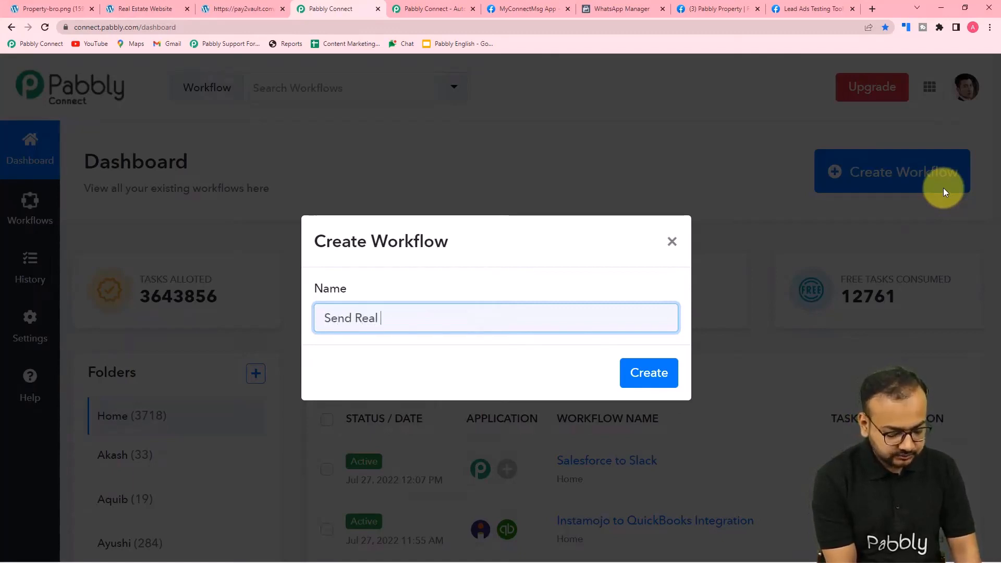
pyautogui.write(' S')
pyautogui.press('BackSpace')
pyautogui.write('Est')
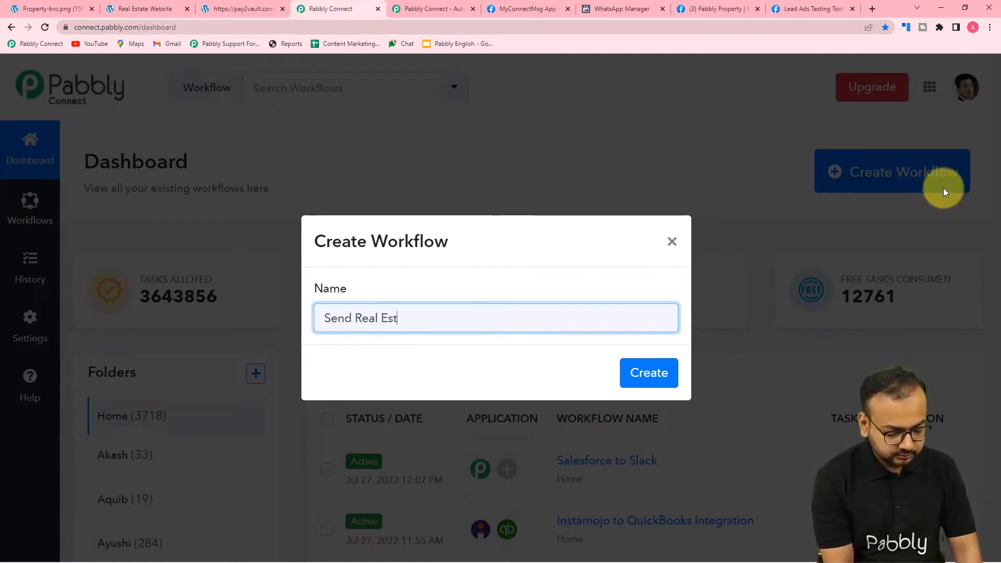
pyautogui.write('ate P')
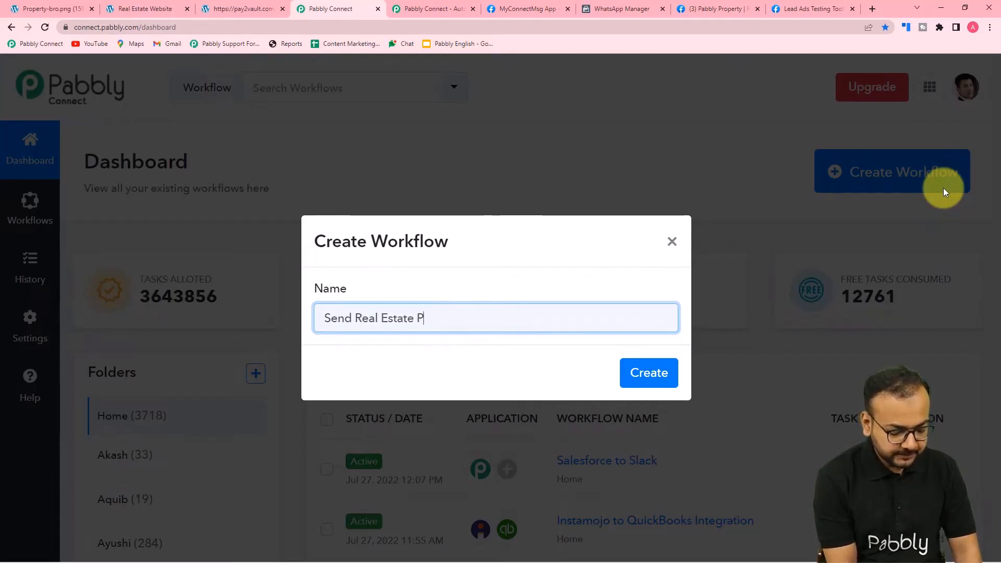
pyautogui.write('roperty Bro')
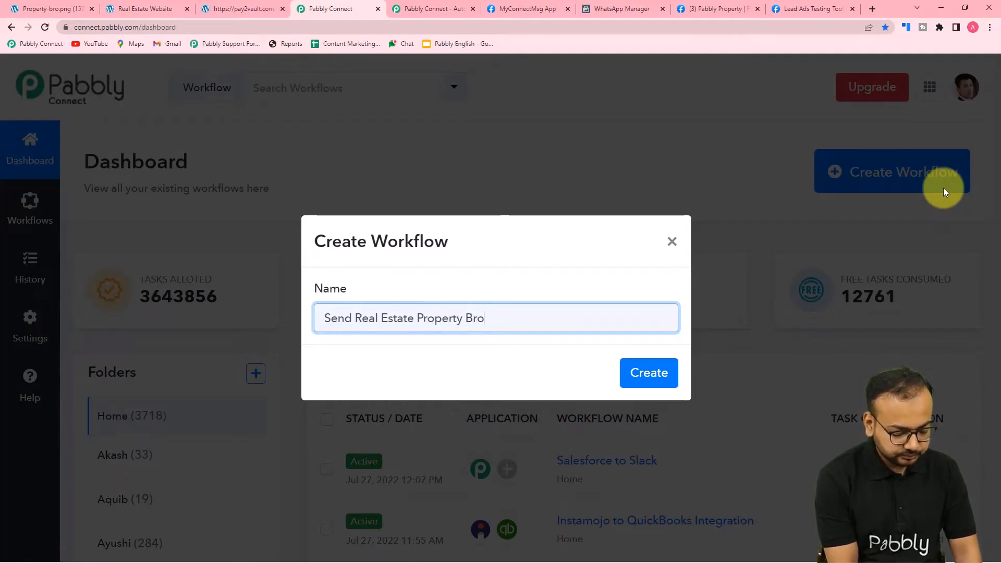
pyautogui.write('chure on ')
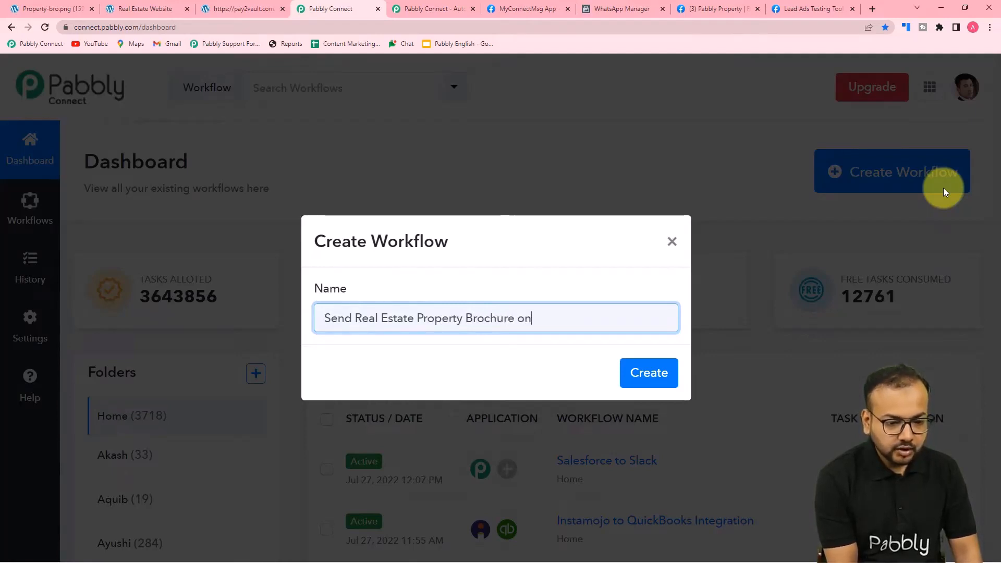
pyautogui.write('WhatS')
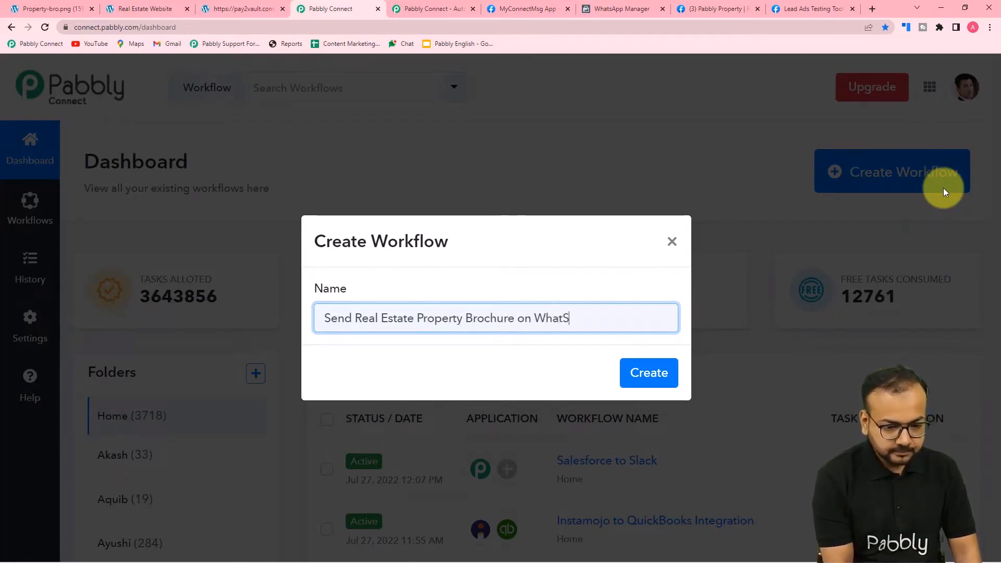
pyautogui.write('app')
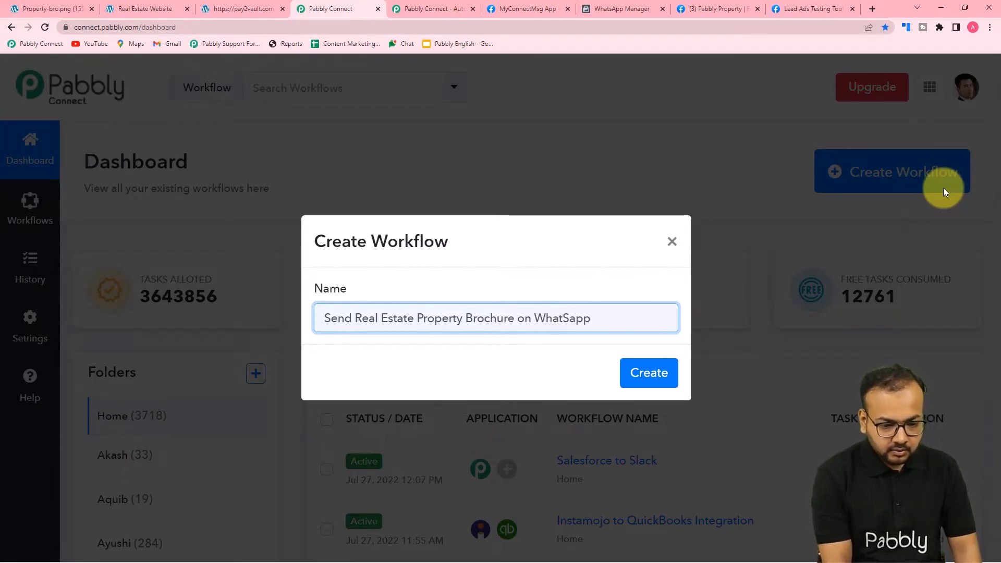
pyautogui.press('BackSpace')
pyautogui.press('BackSpace')
pyautogui.press('BackSpace')
pyautogui.write('sA')
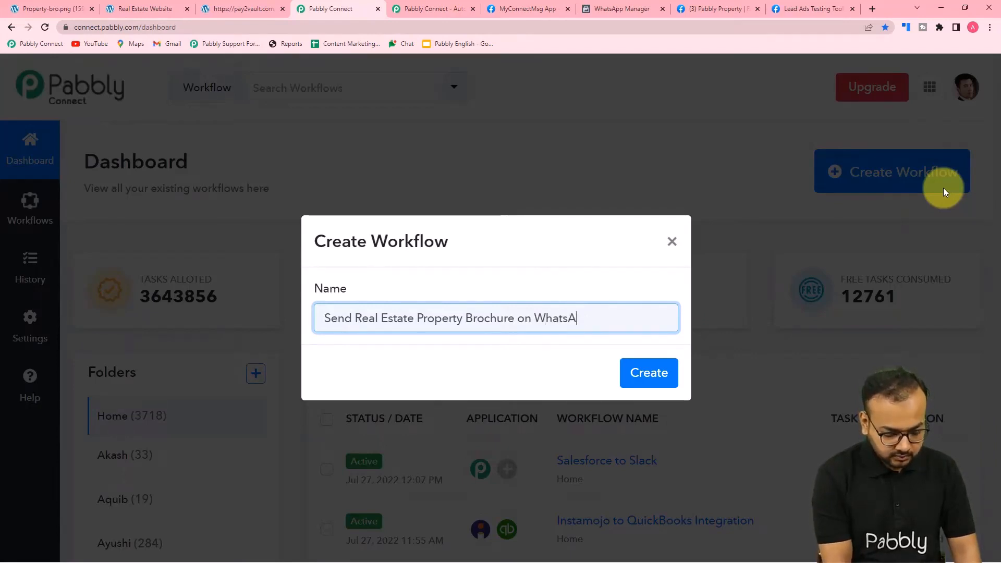
pyautogui.write('pp')
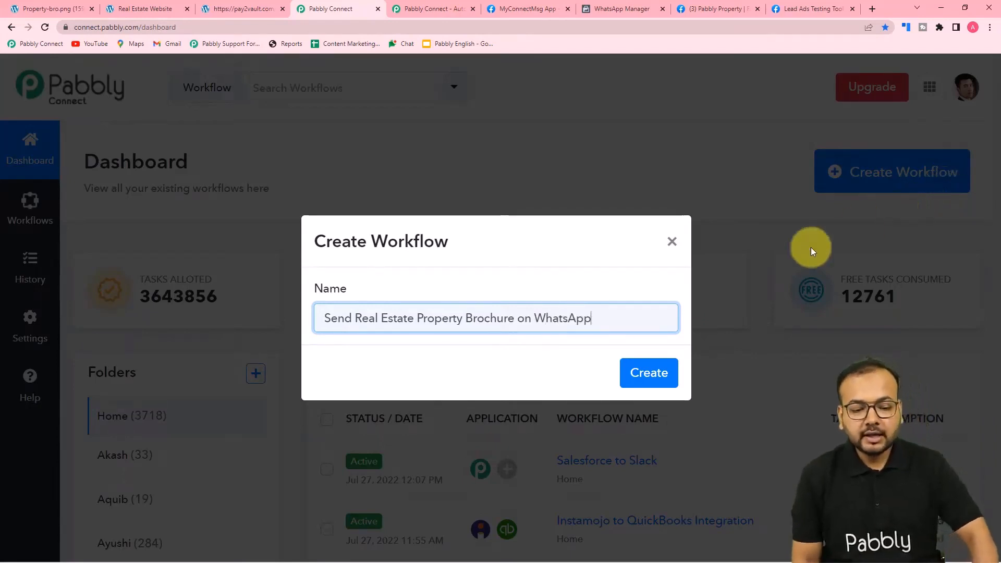
pyautogui.click(660, 363)
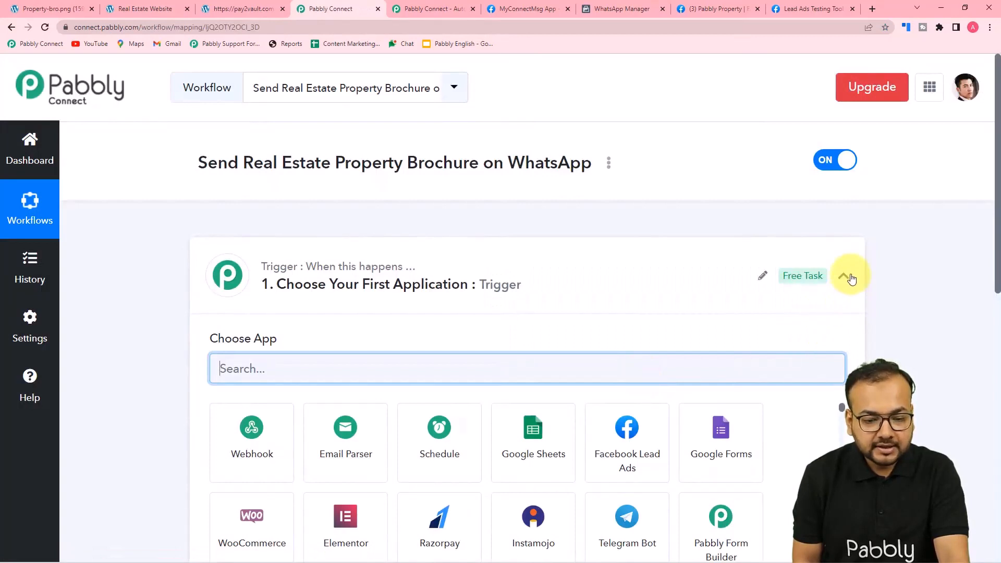
# Choose Facebook Lead Ads as the workflow's trigger app
pyautogui.click(850, 278)
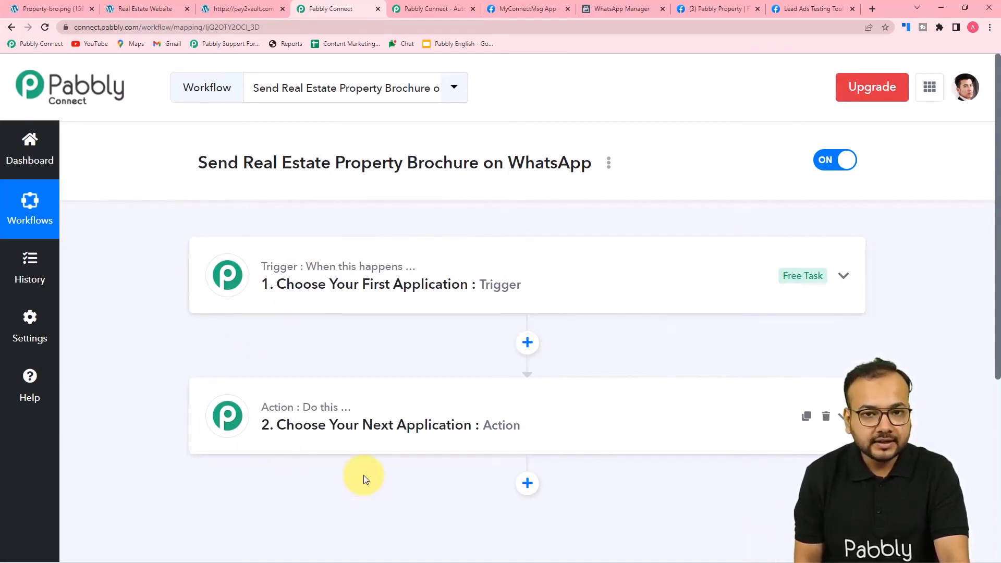
pyautogui.click(320, 296)
pyautogui.scroll(-3, 319, 296)
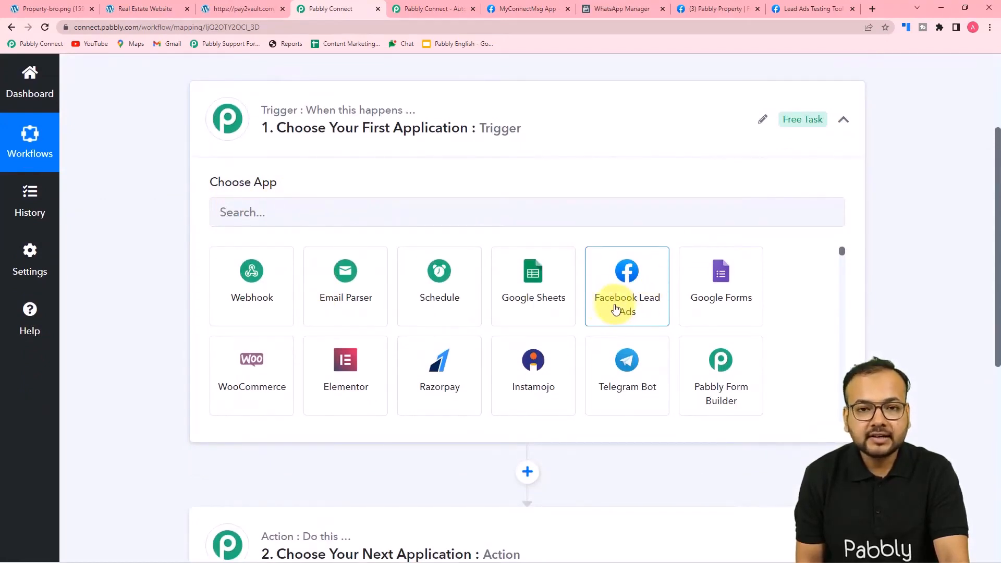
pyautogui.click(616, 308)
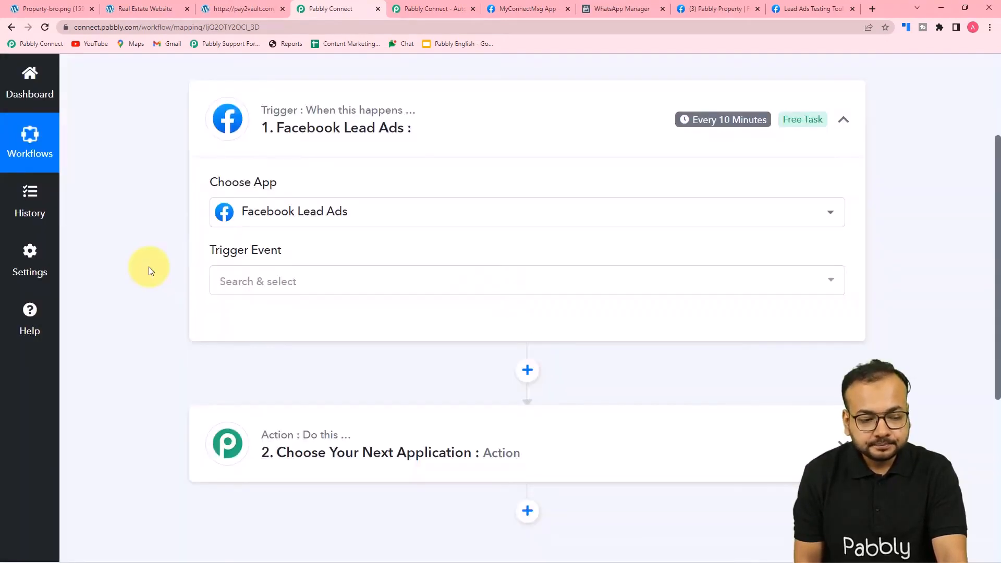
# Open the Trigger Event dropdown to review the available Facebook Lead Ads events
pyautogui.scroll(-2, 149, 267)
pyautogui.scroll(1, 149, 267)
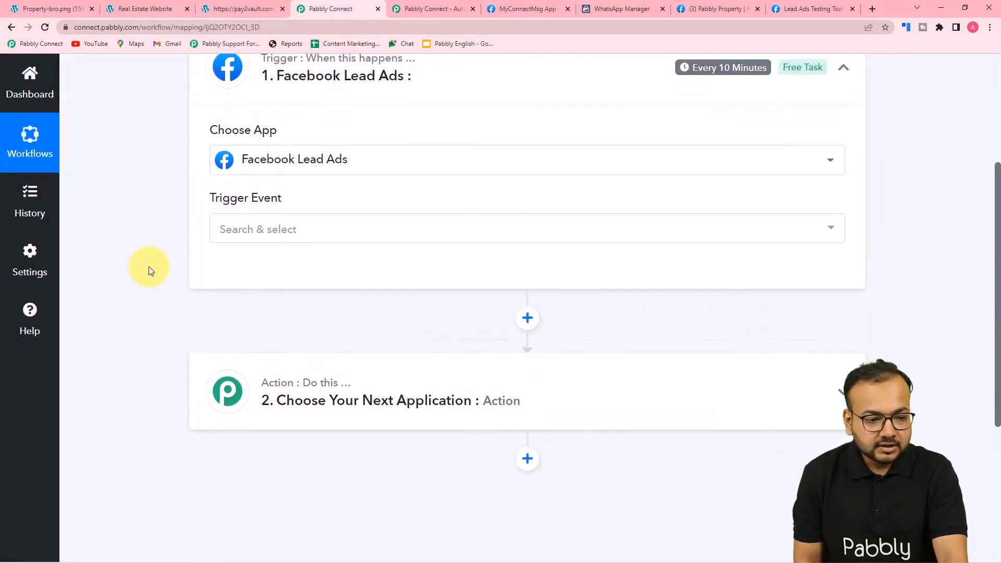
pyautogui.scroll(2, 593, 208)
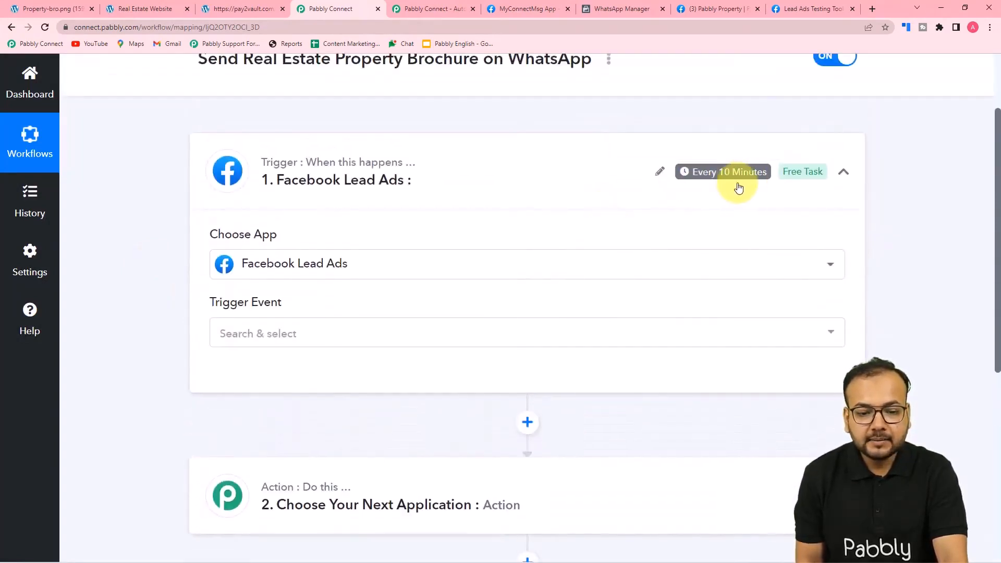
pyautogui.moveTo(698, 178)
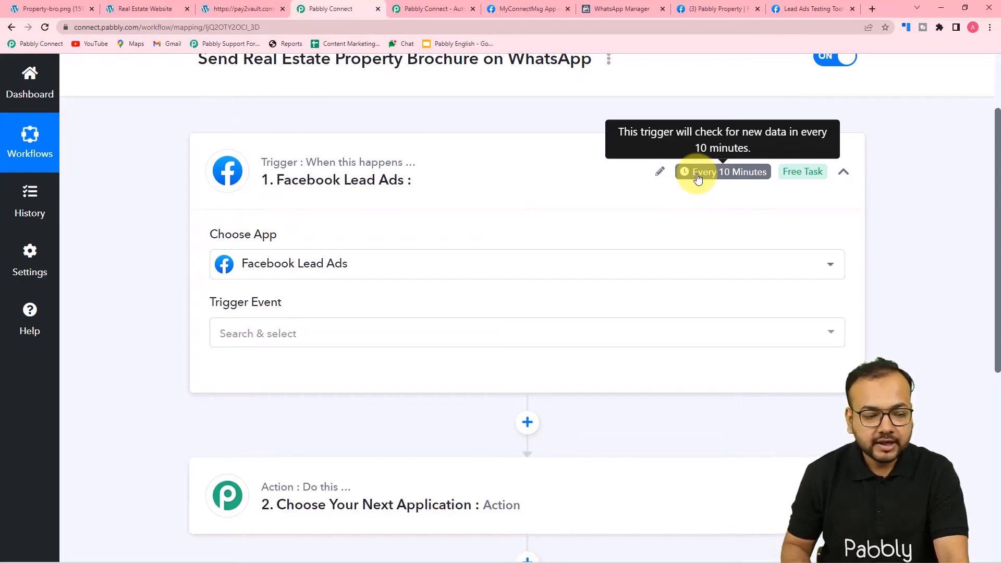
pyautogui.click(225, 342)
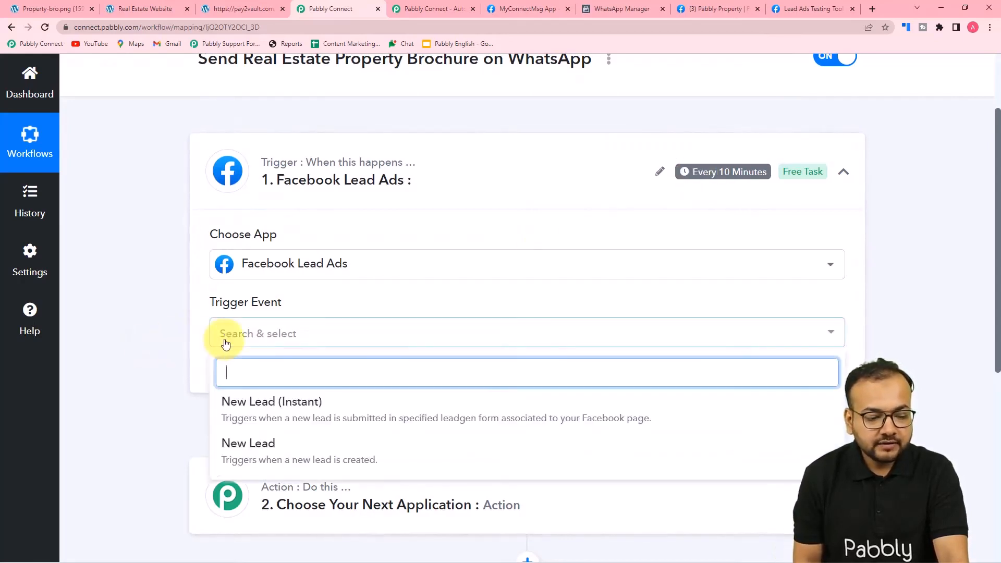
pyautogui.scroll(-1, 225, 342)
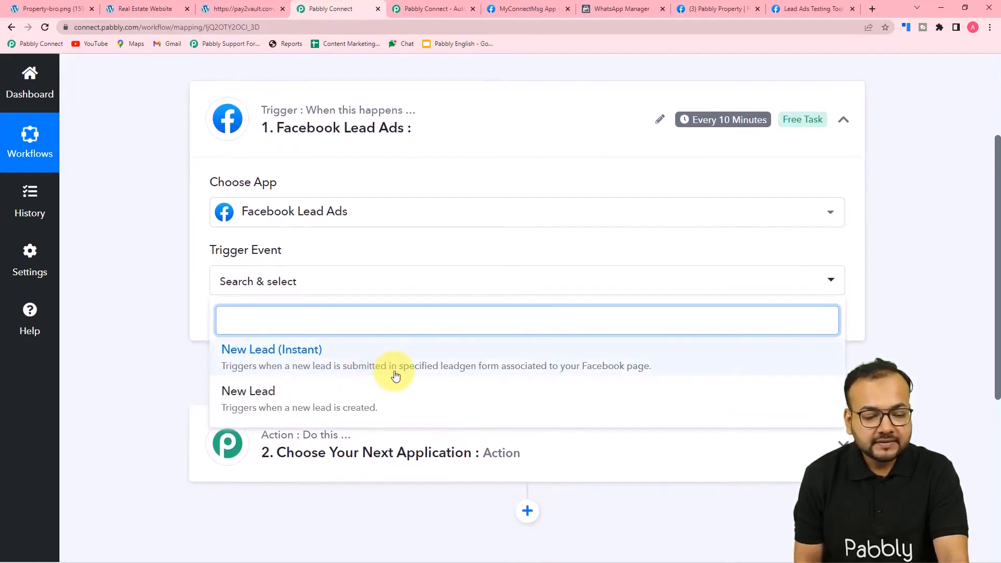
# Set the trigger event to New Lead (Instant) and authorize a new Facebook Lead Ads connection
pyautogui.click(576, 371)
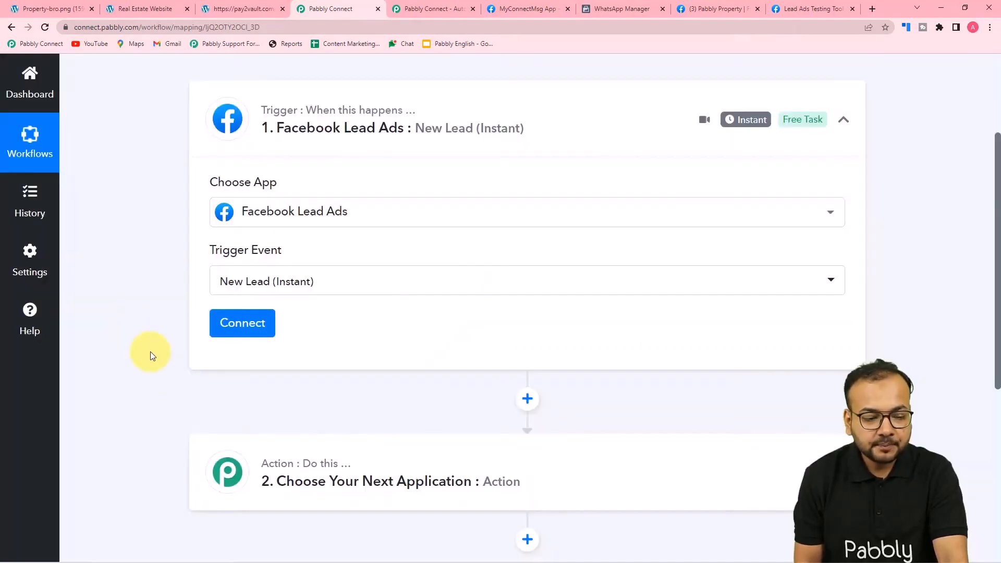
pyautogui.click(234, 327)
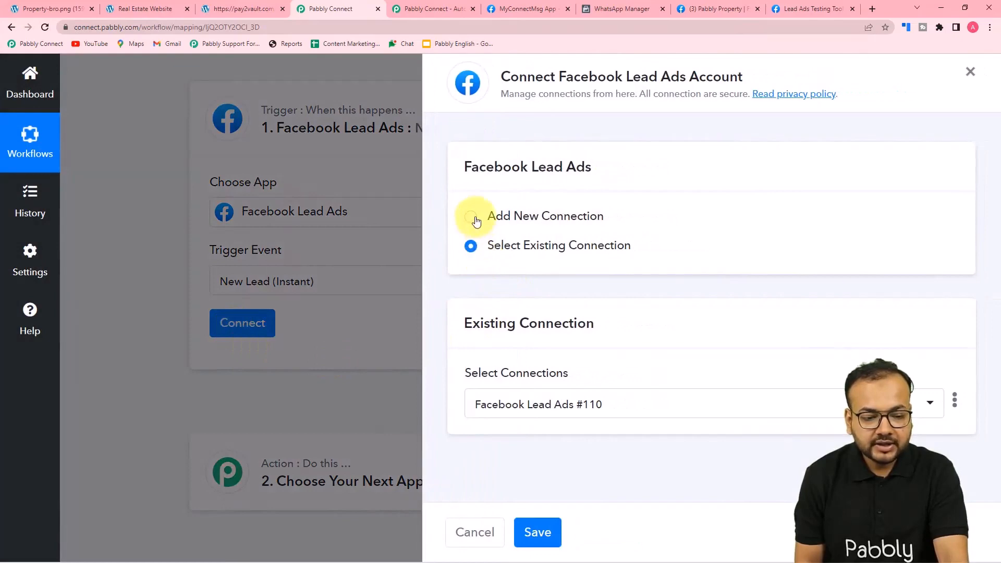
pyautogui.click(476, 221)
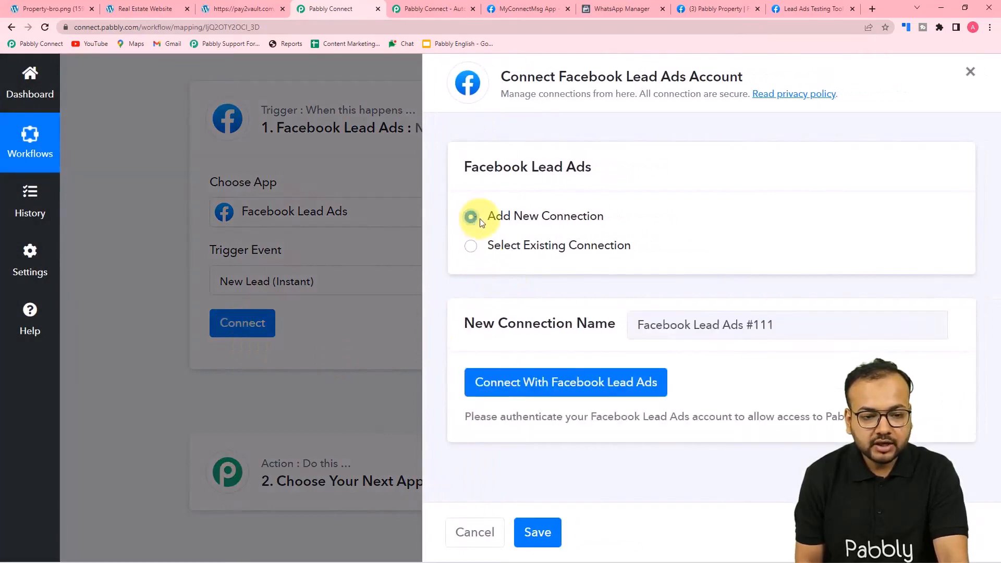
pyautogui.click(493, 393)
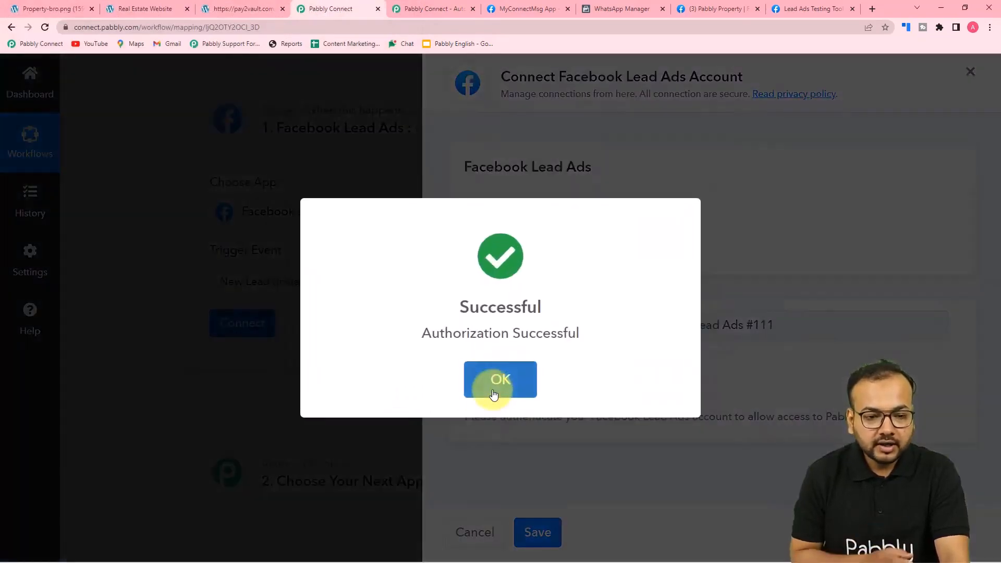
pyautogui.click(494, 395)
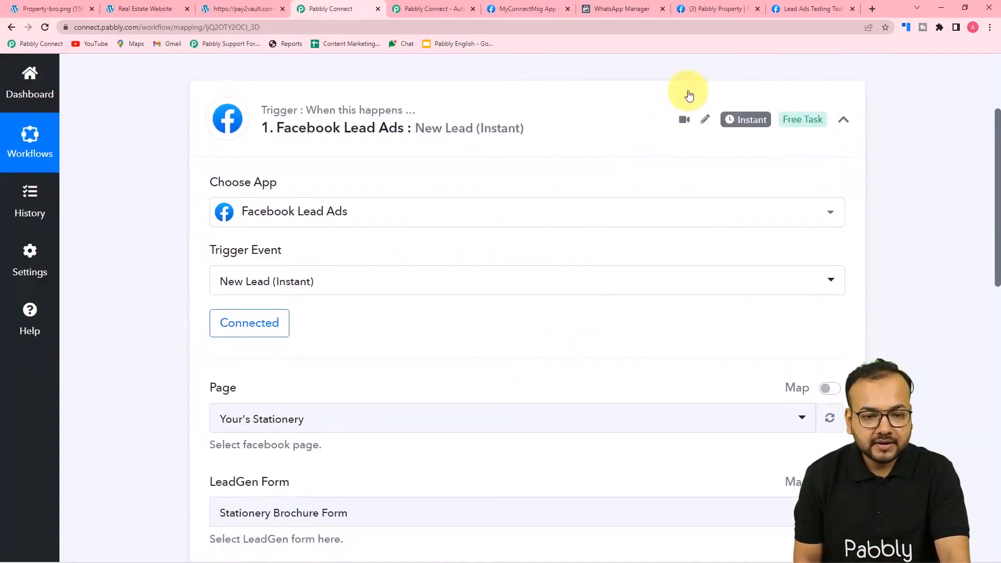
pyautogui.click(715, 8)
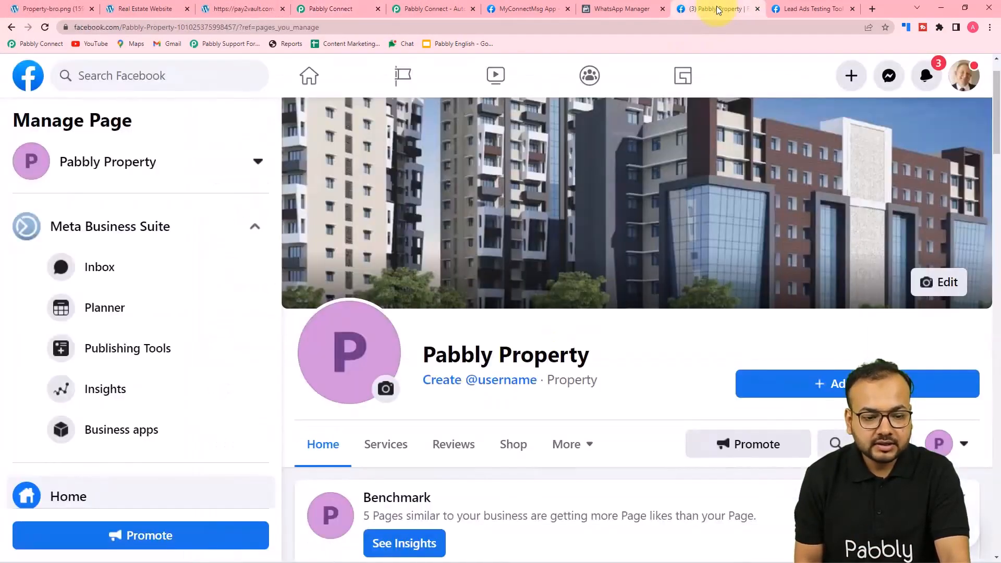
pyautogui.click(325, 9)
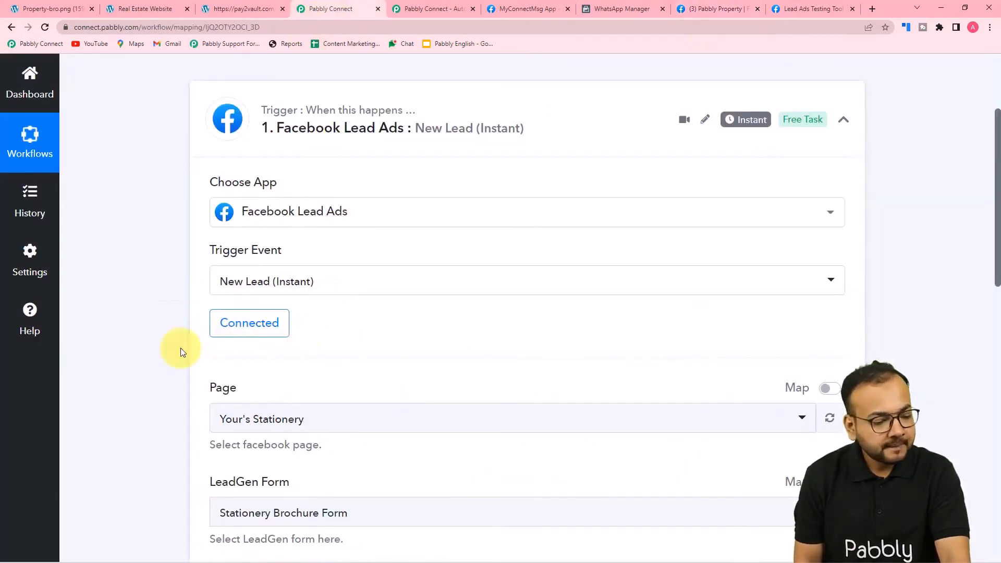
# Select the Pabbly Property Facebook page for the trigger, searching 'pabb'
pyautogui.scroll(-4, 179, 351)
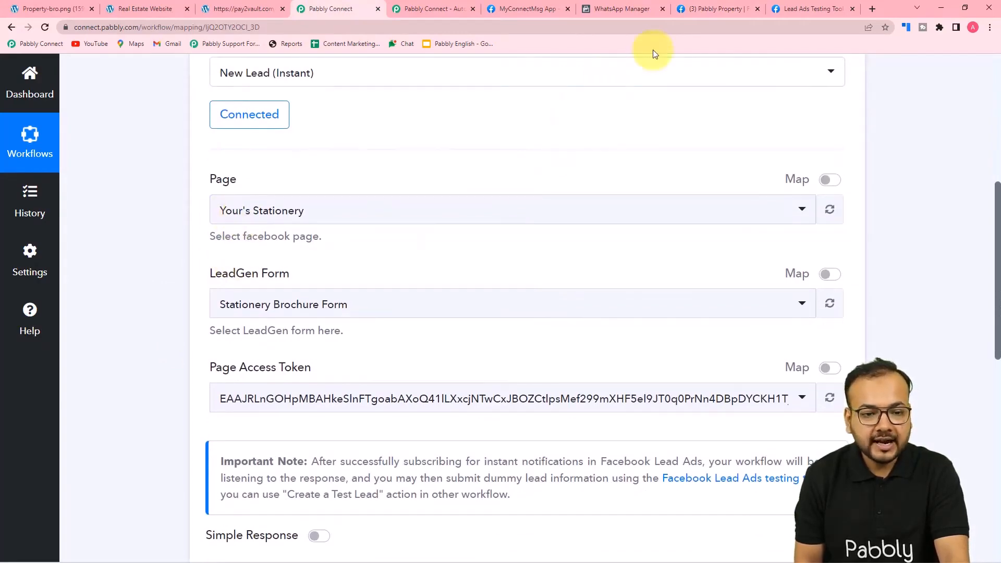
pyautogui.click(712, 9)
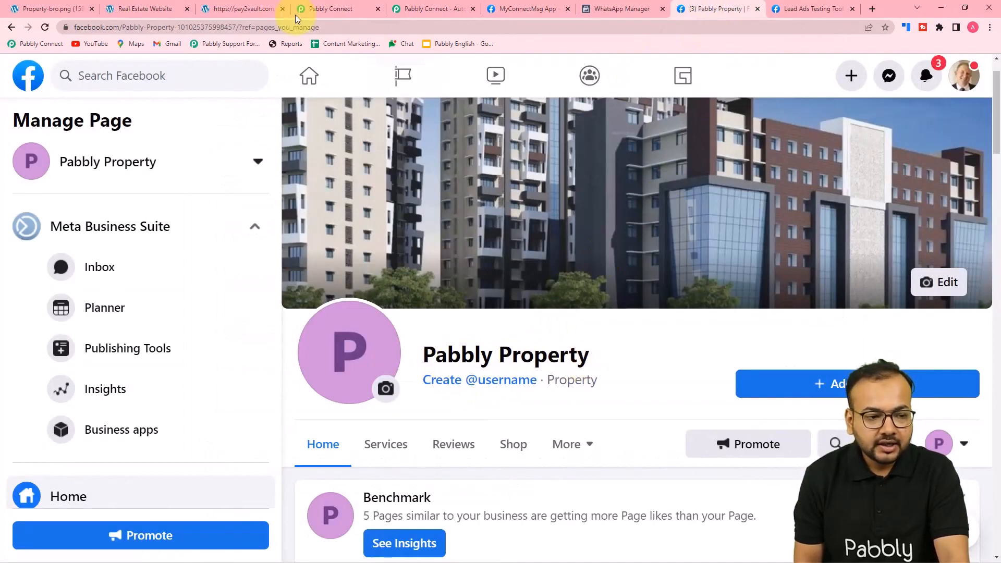
pyautogui.click(339, 9)
pyautogui.click(307, 225)
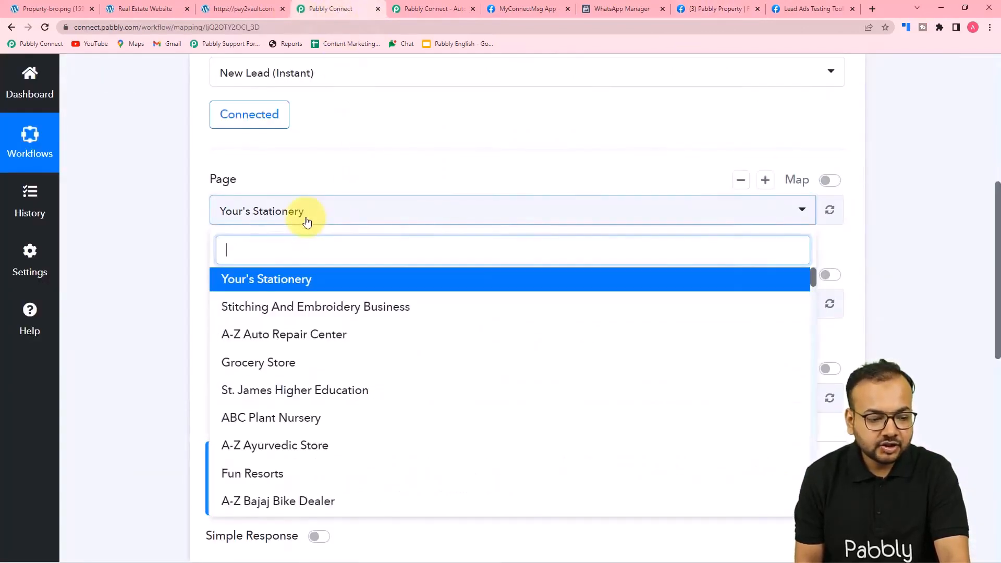
pyautogui.write('pabbly')
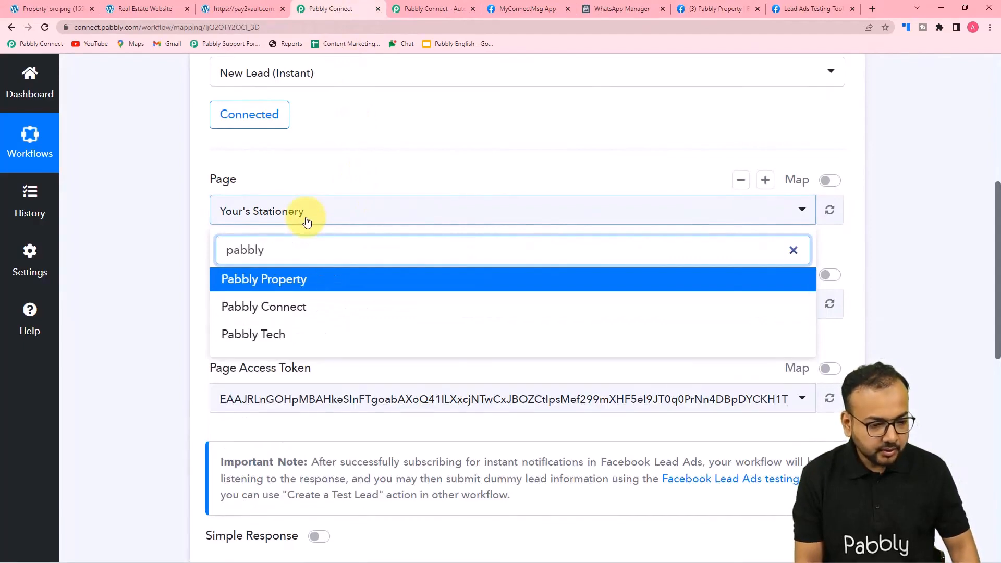
pyautogui.click(258, 281)
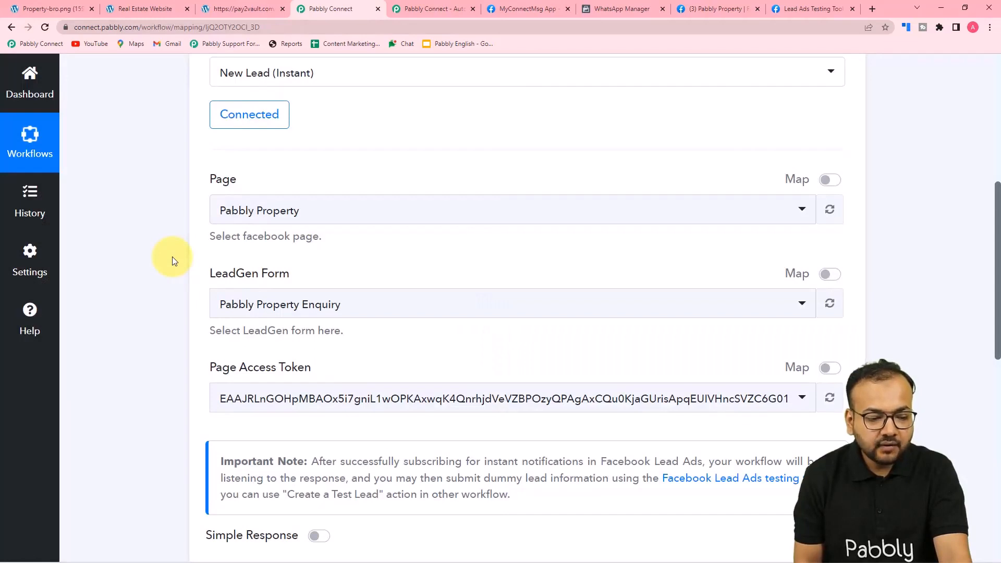
# Keep the Enquiry form, then save and send a test request to await a lead
pyautogui.scroll(-2, 172, 257)
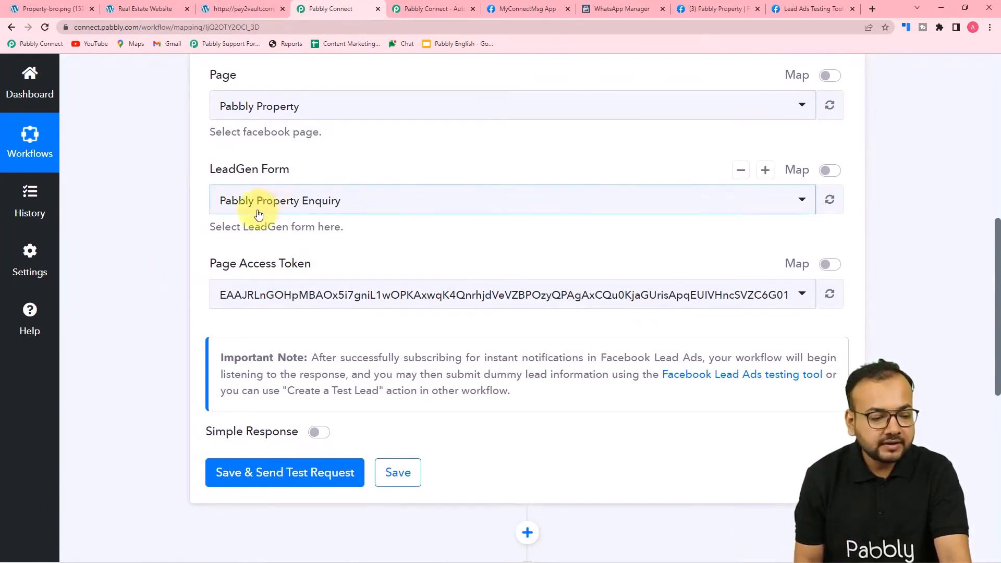
pyautogui.scroll(-3, 172, 238)
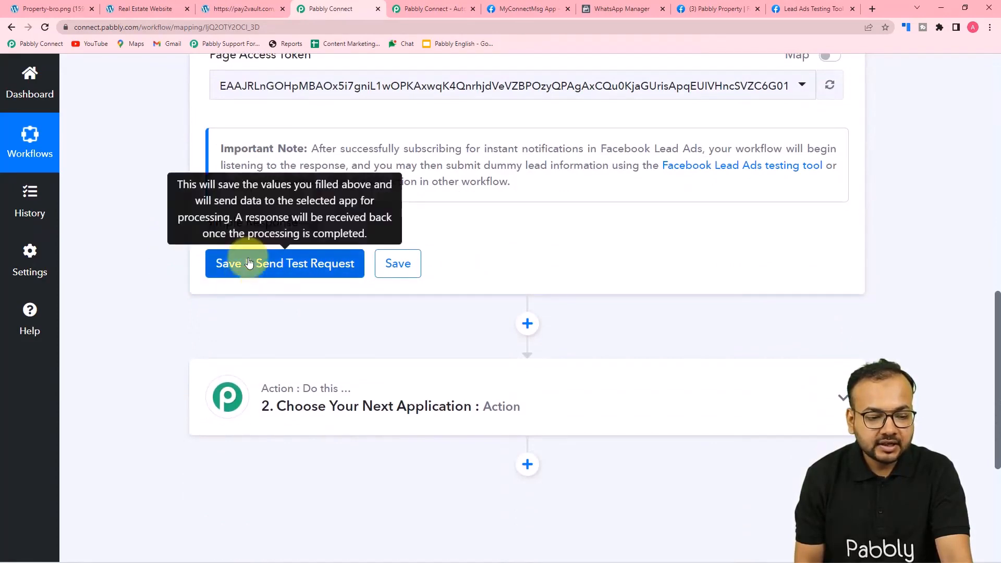
pyautogui.click(249, 263)
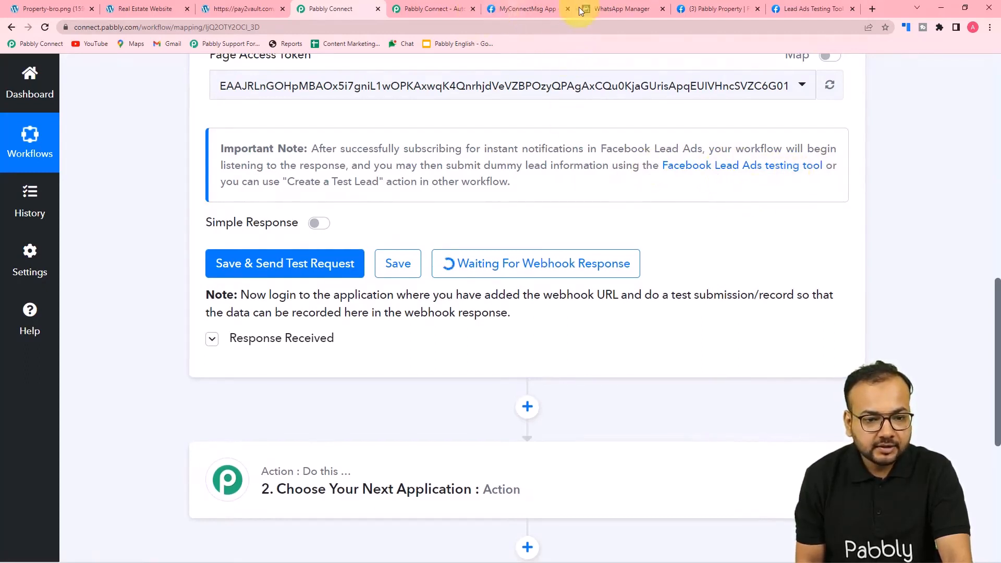
# In the Lead Ads Testing Tool, delete the old test lead and start creating a new one
pyautogui.click(807, 9)
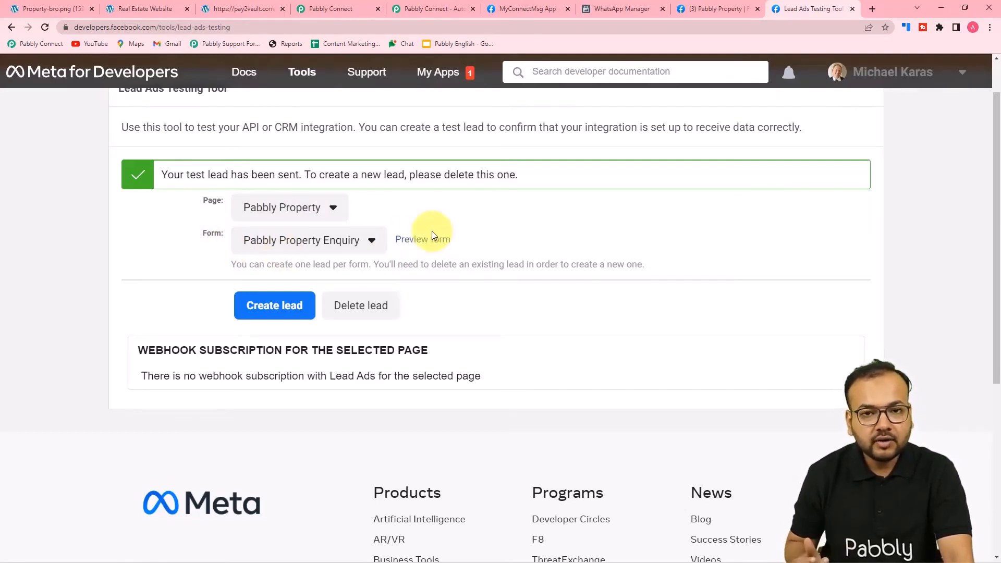
pyautogui.click(347, 307)
pyautogui.click(399, 241)
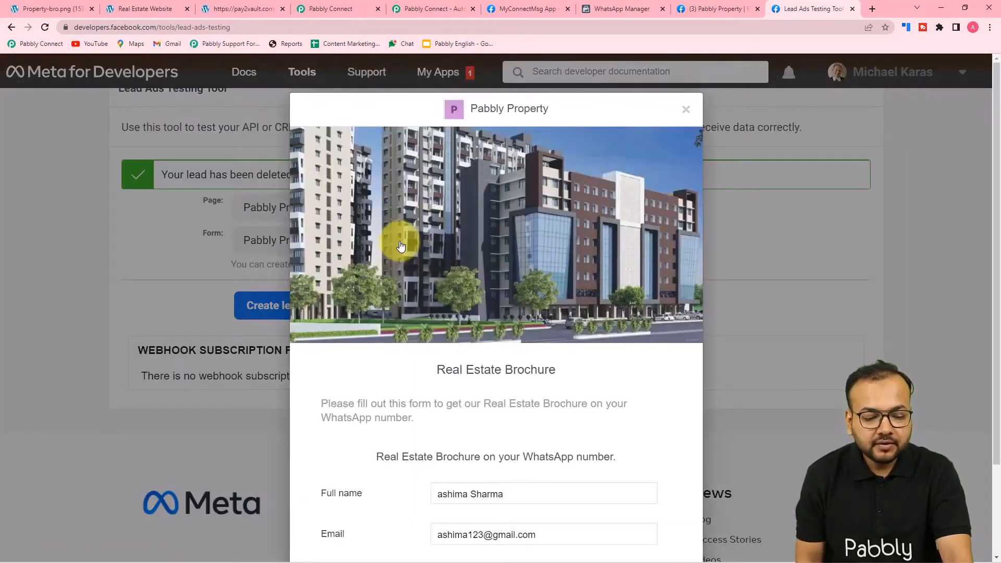
pyautogui.scroll(-3, 400, 241)
pyautogui.scroll(2, 399, 241)
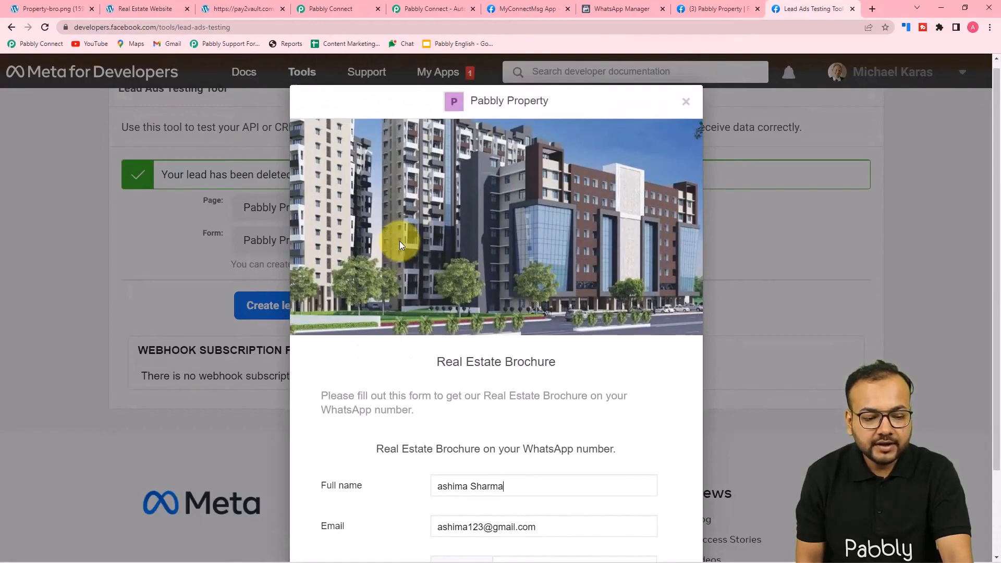
pyautogui.scroll(-1, 400, 241)
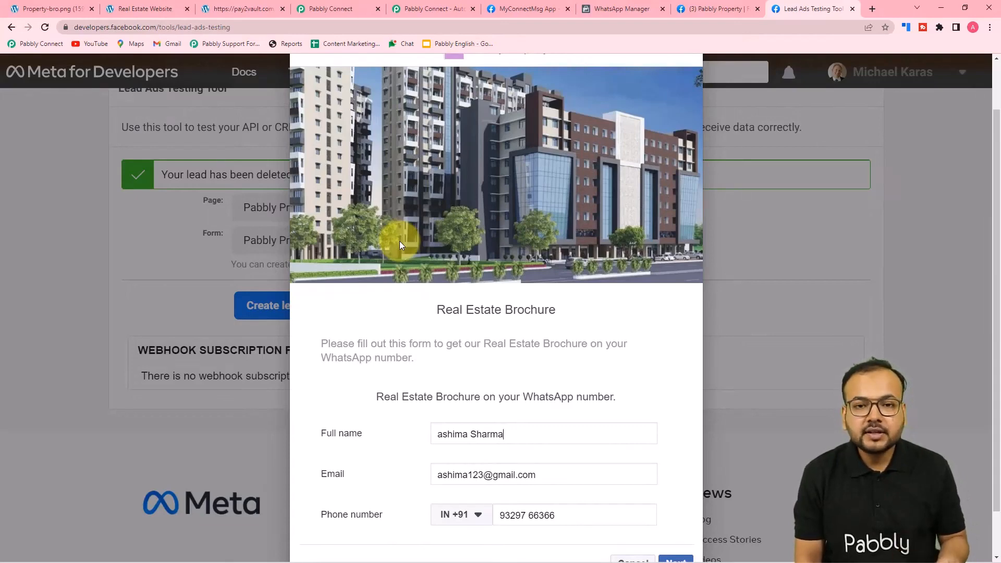
pyautogui.click(327, 8)
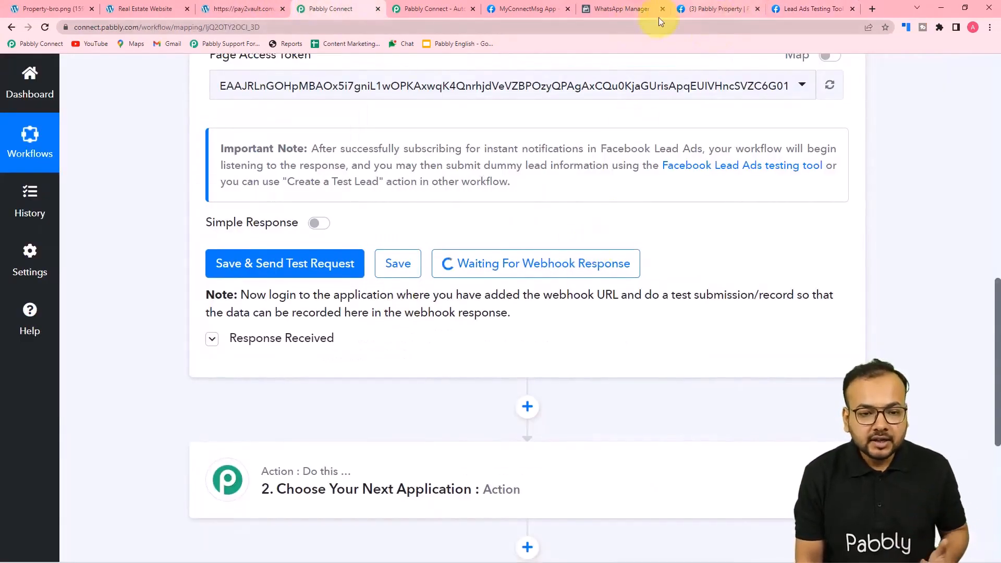
pyautogui.click(793, 10)
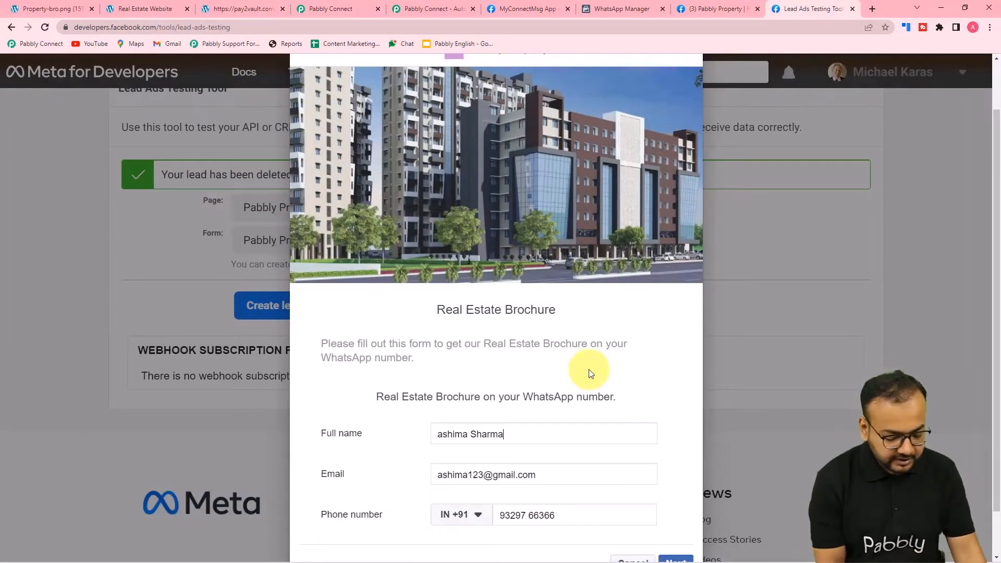
# Fill the lead form with a dummy full name, email and phone number
pyautogui.press('BackSpace')
pyautogui.press('BackSpace')
pyautogui.press('BackSpace')
pyautogui.press('BackSpace')
pyautogui.press('BackSpace')
pyautogui.press('BackSpace')
pyautogui.press('BackSpace')
pyautogui.press('BackSpace')
pyautogui.press('BackSpace')
pyautogui.press('BackSpace')
pyautogui.press('BackSpace')
pyautogui.press('BackSpace')
pyautogui.press('BackSpace')
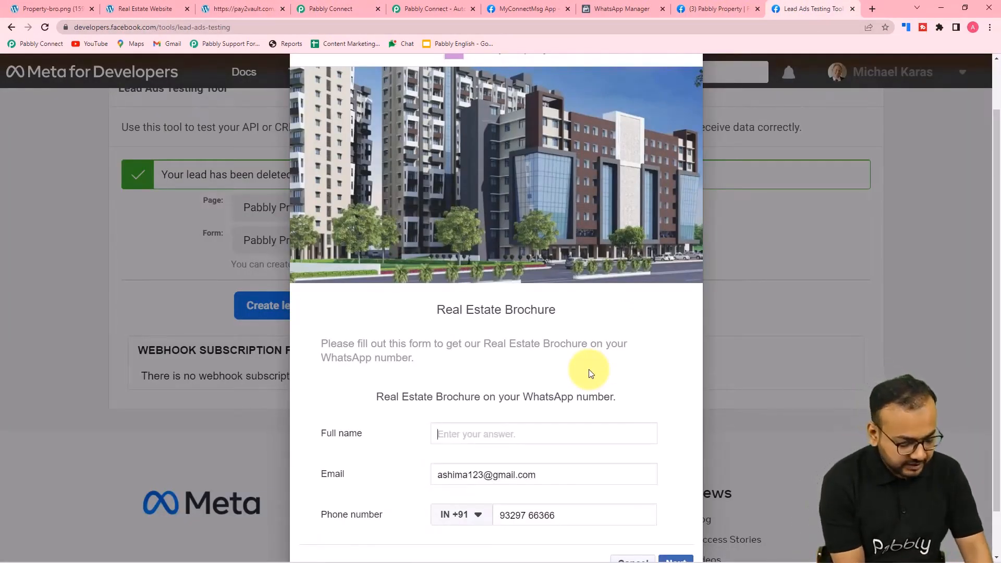
pyautogui.write('Dummy Name')
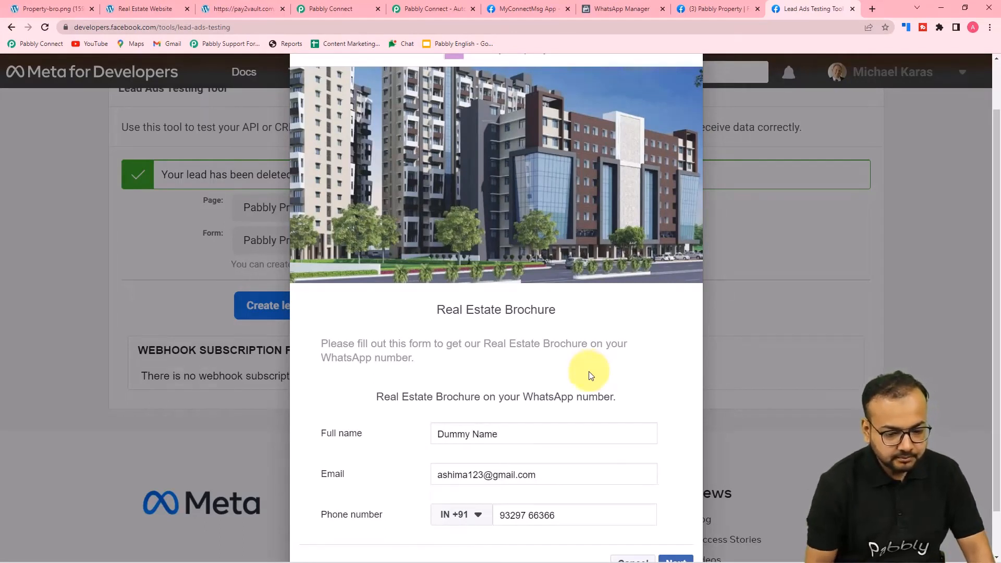
pyautogui.tripleClick(539, 473)
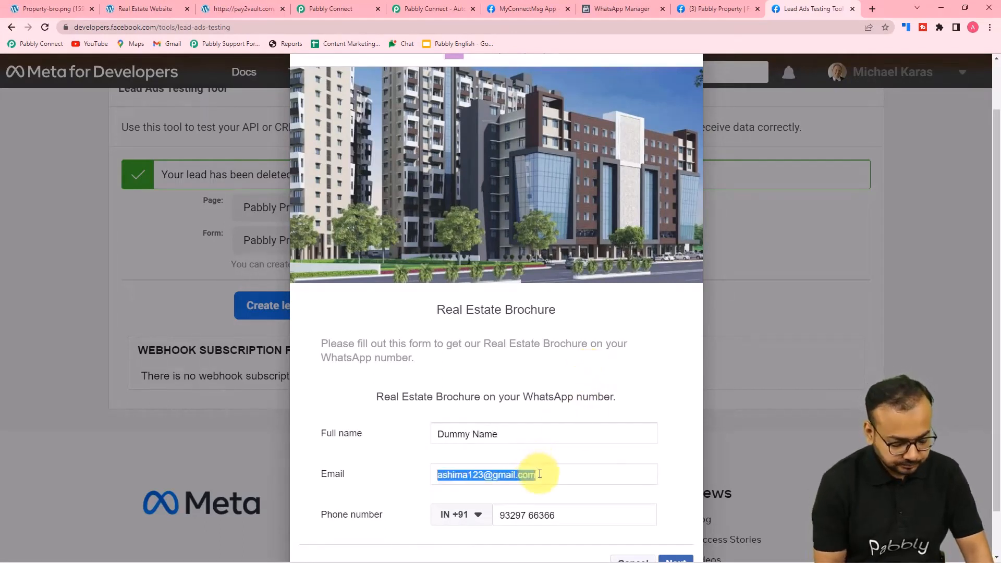
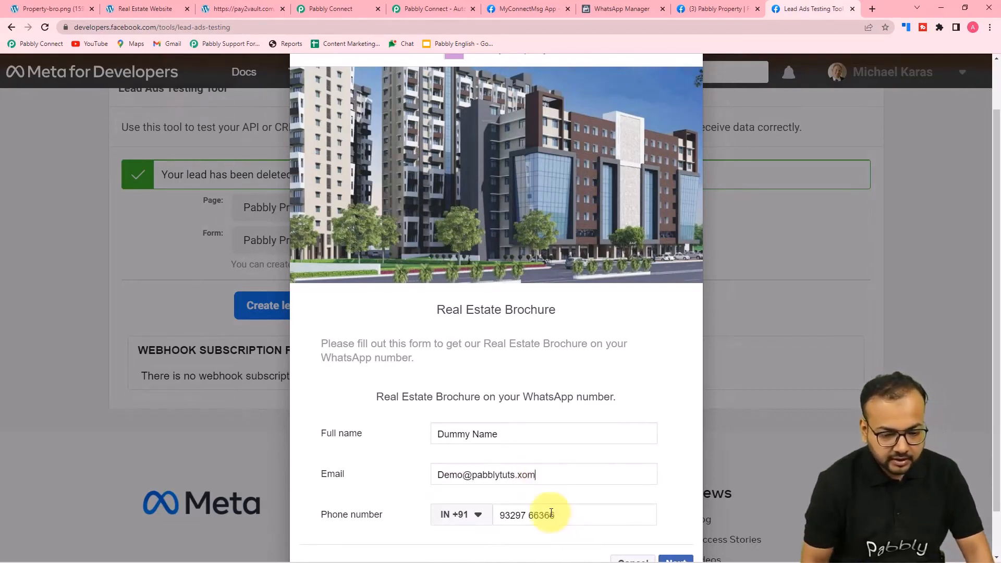
pyautogui.tripleClick(525, 476)
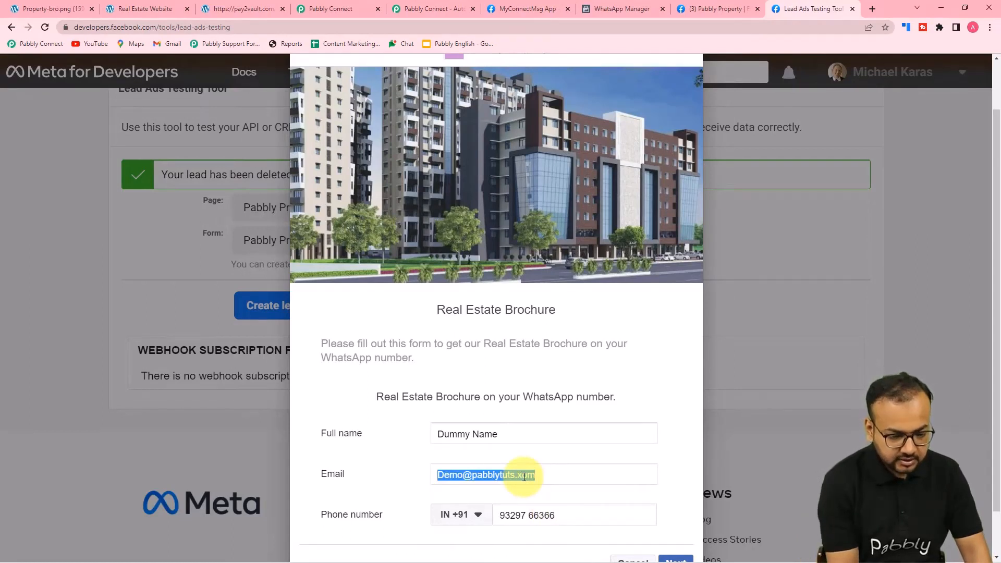
pyautogui.click(524, 476)
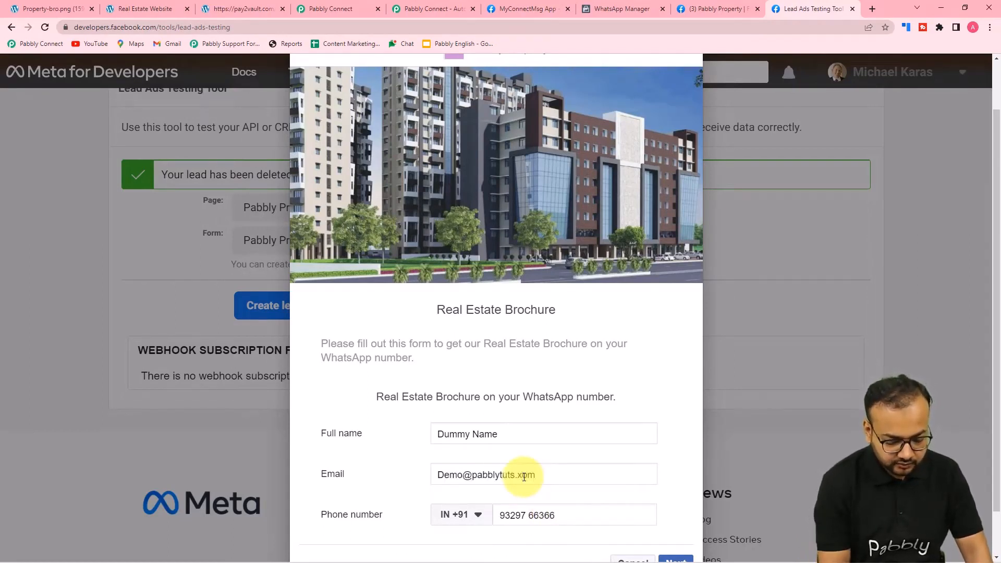
pyautogui.write('c')
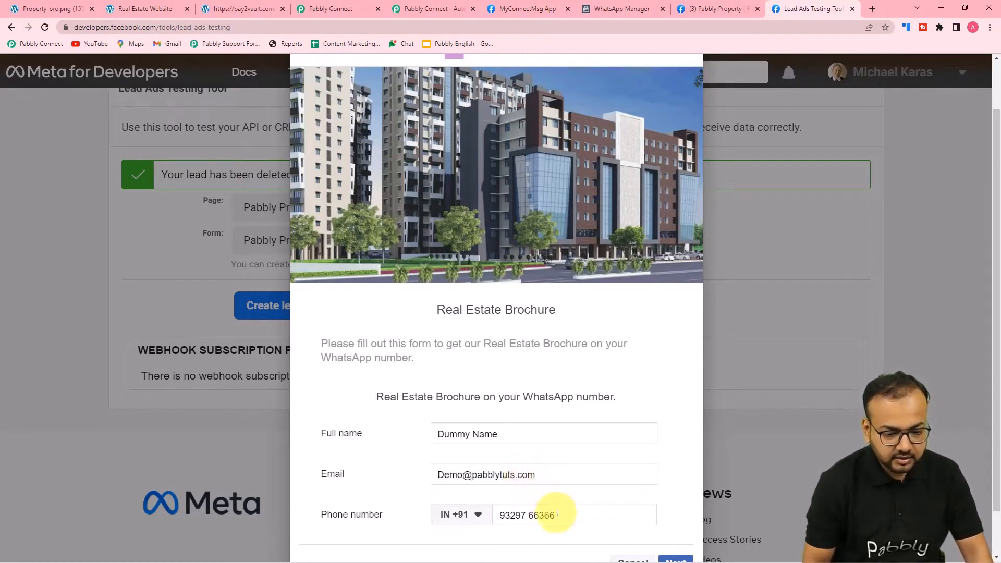
pyautogui.press('BackSpace')
pyautogui.press('BackSpace')
pyautogui.press('BackSpace')
pyautogui.press('BackSpace')
pyautogui.press('BackSpace')
pyautogui.press('BackSpace')
pyautogui.press('BackSpace')
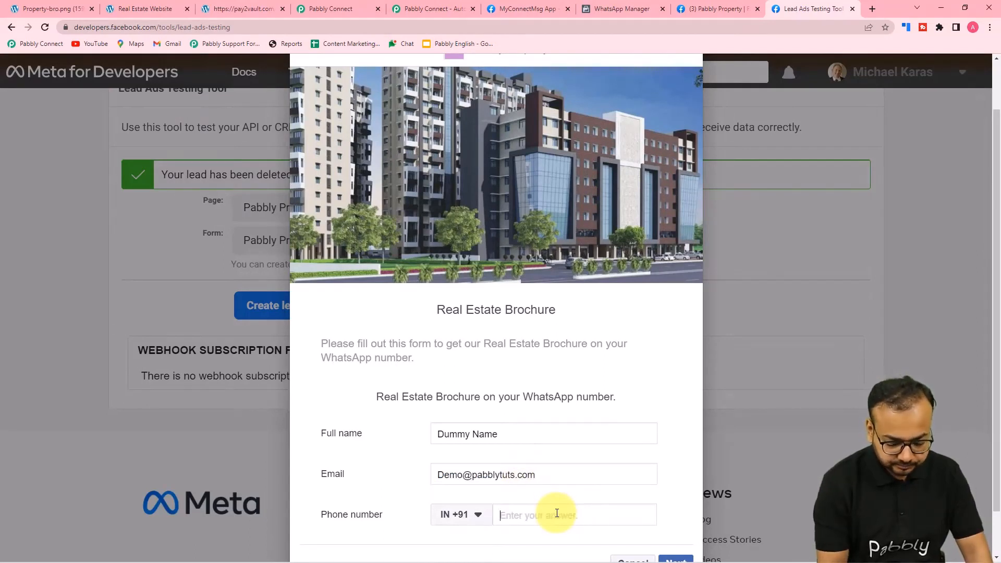
pyautogui.write('91919 19191')
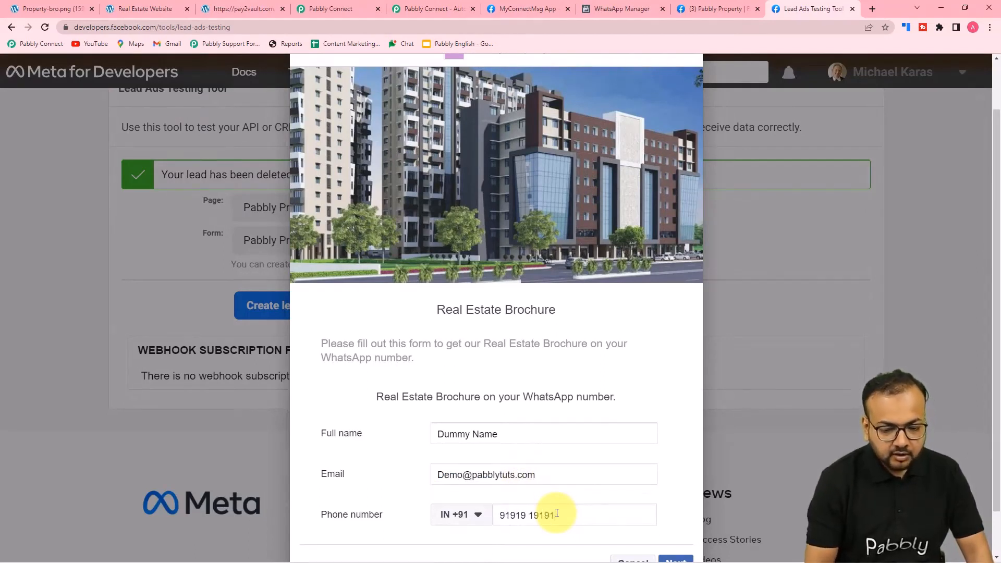
# Submit the test lead for the Pabbly Property Enquiry form and close the confirmation
pyautogui.scroll(-1, 557, 514)
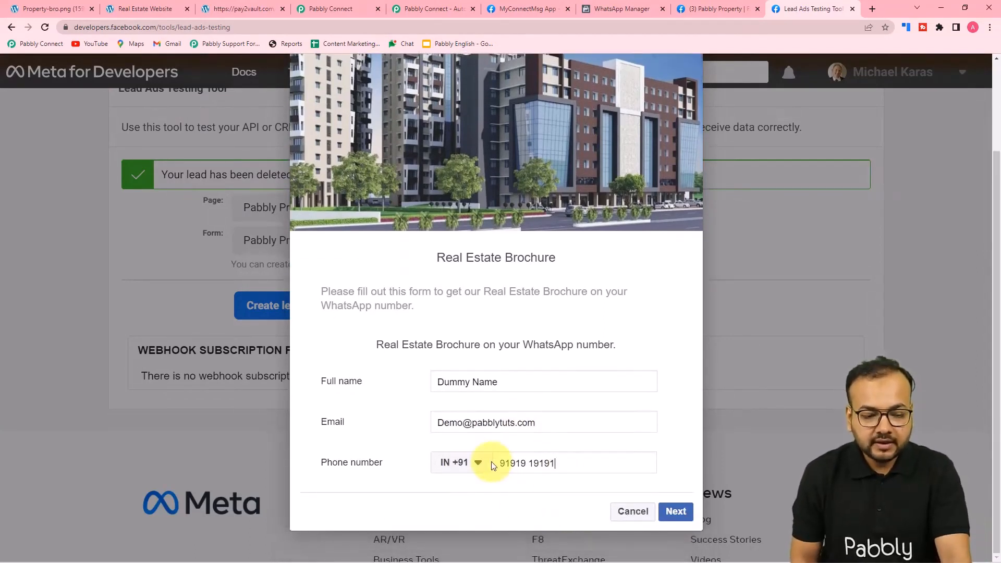
pyautogui.click(676, 512)
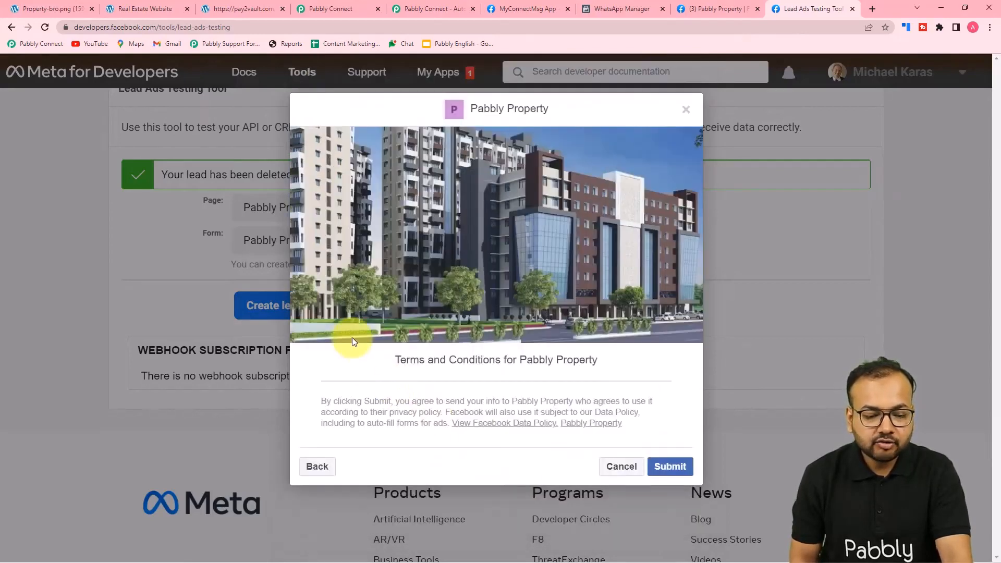
pyautogui.click(671, 467)
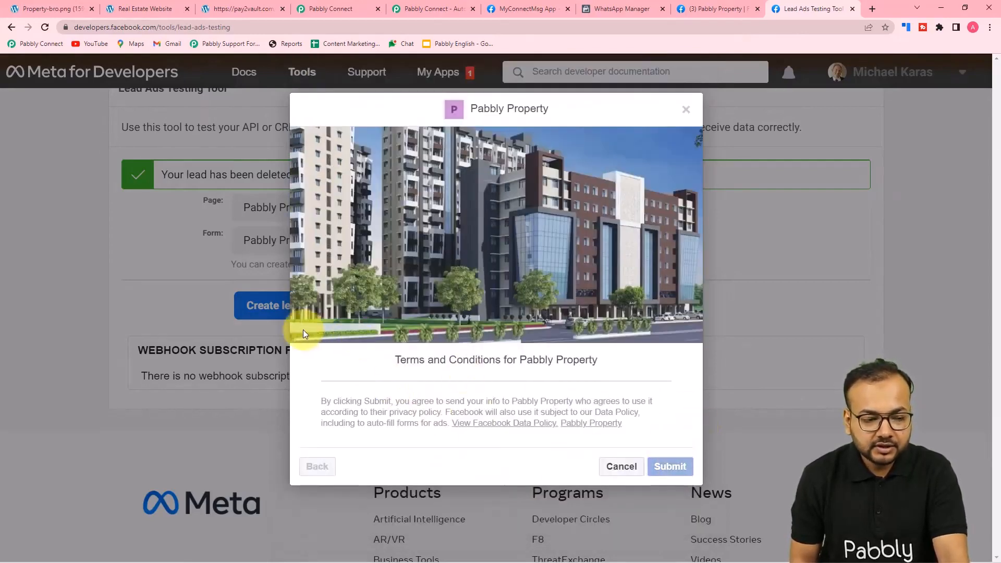
pyautogui.click(594, 488)
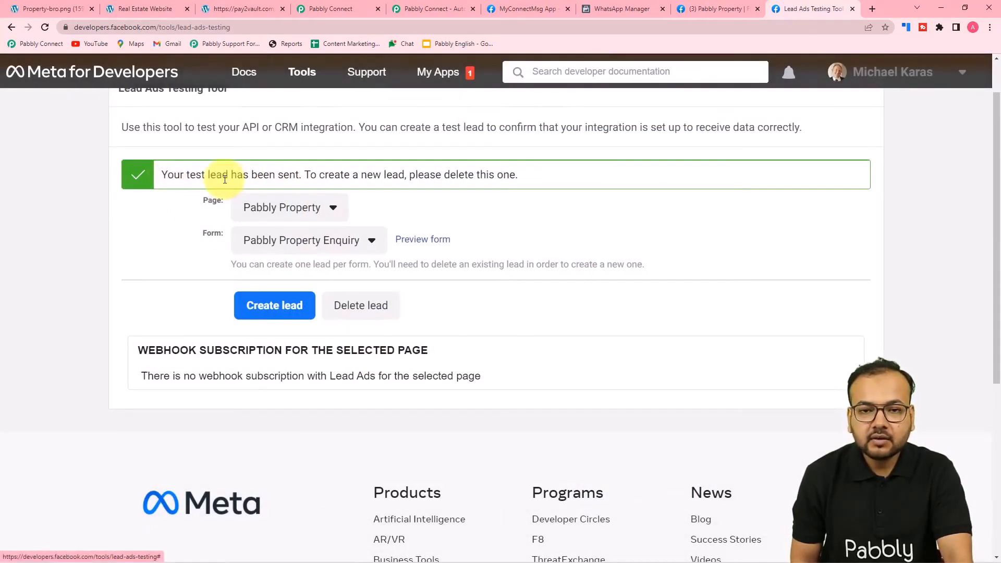
# Back in Pabbly Connect, scroll through the received lead's full name, email and phone to the action step
pyautogui.click(316, 9)
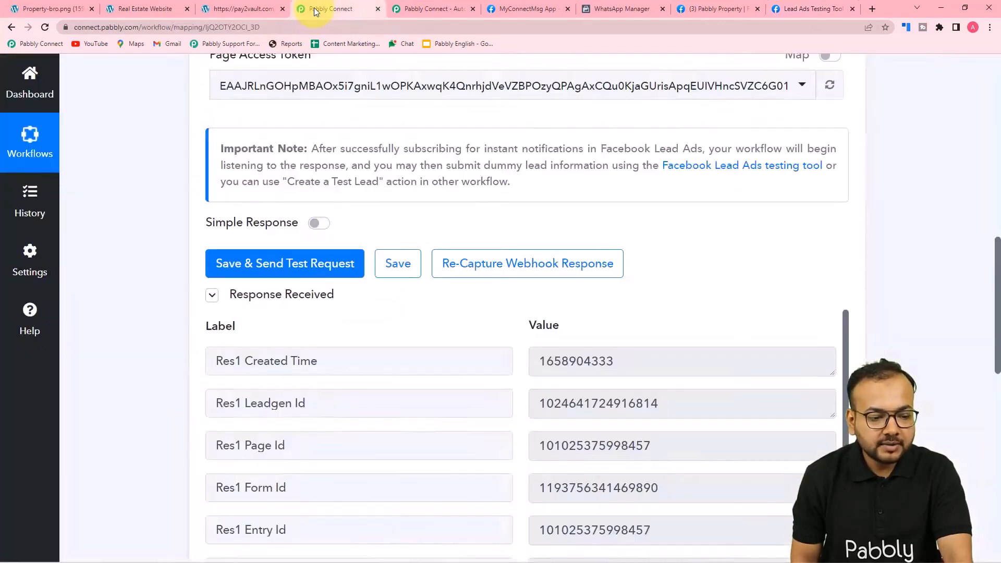
pyautogui.scroll(-4, 116, 216)
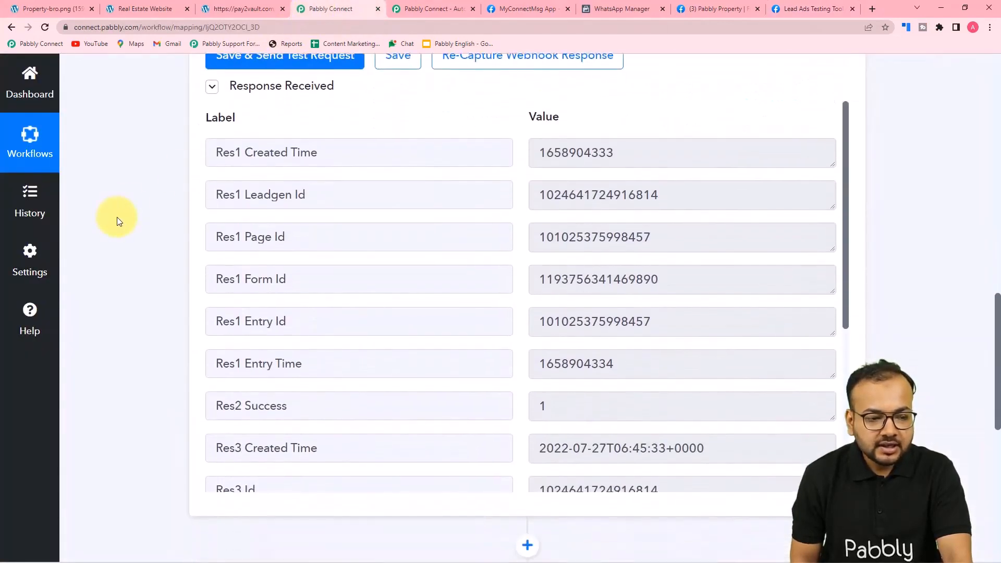
pyautogui.scroll(-5, 308, 214)
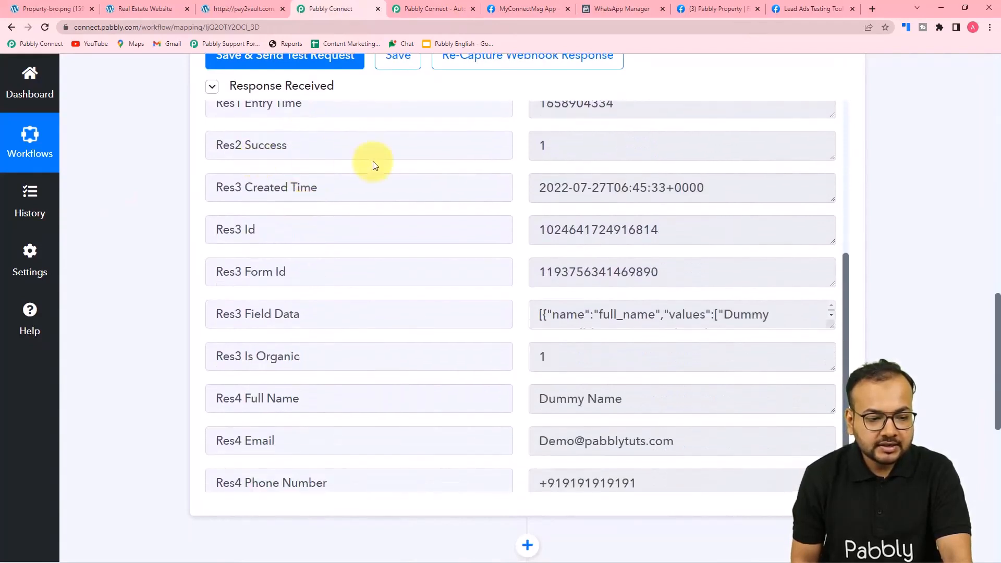
pyautogui.scroll(-1, 315, 191)
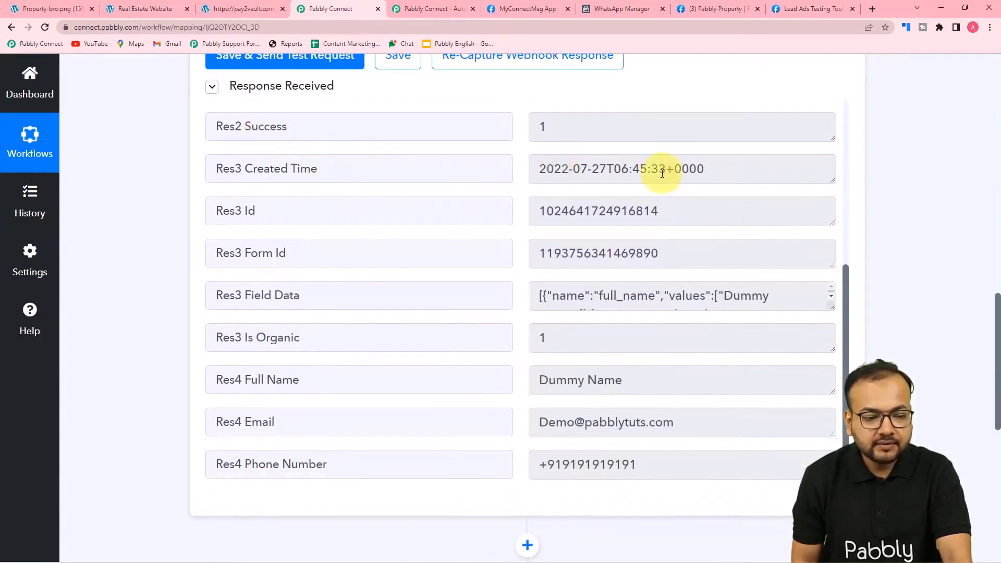
pyautogui.scroll(-1, 393, 215)
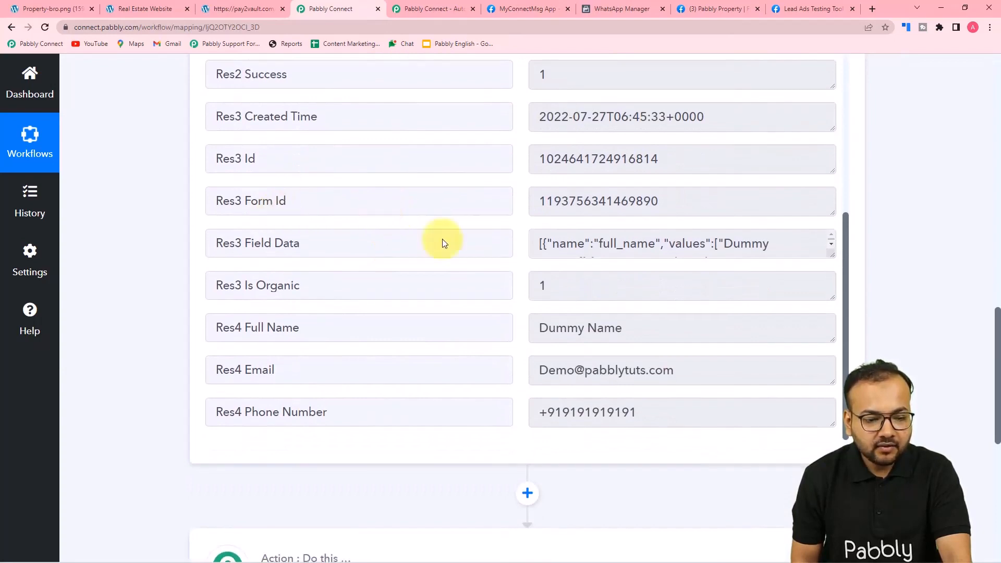
pyautogui.scroll(-1, 424, 284)
pyautogui.scroll(-1, 424, 285)
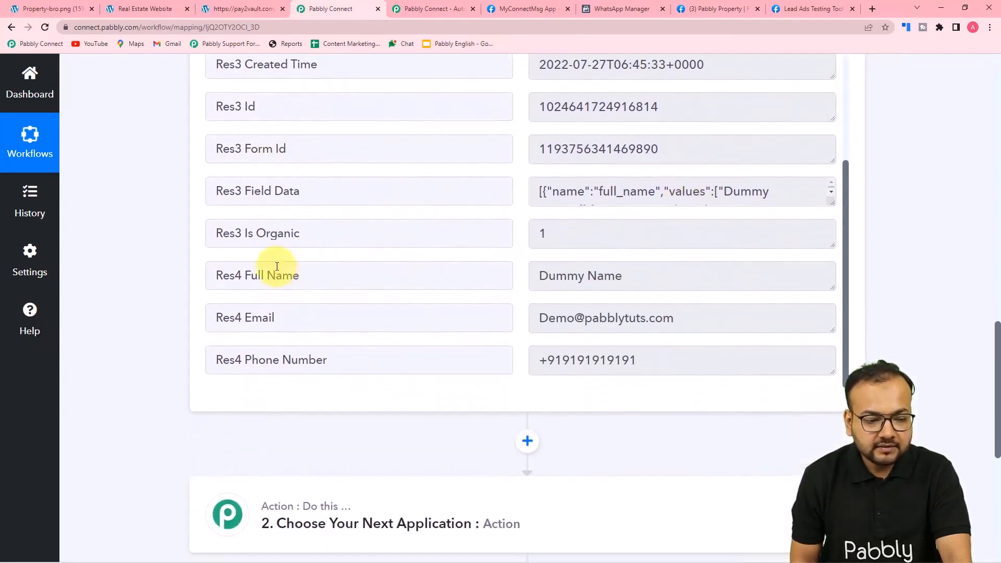
pyautogui.scroll(-1, 270, 268)
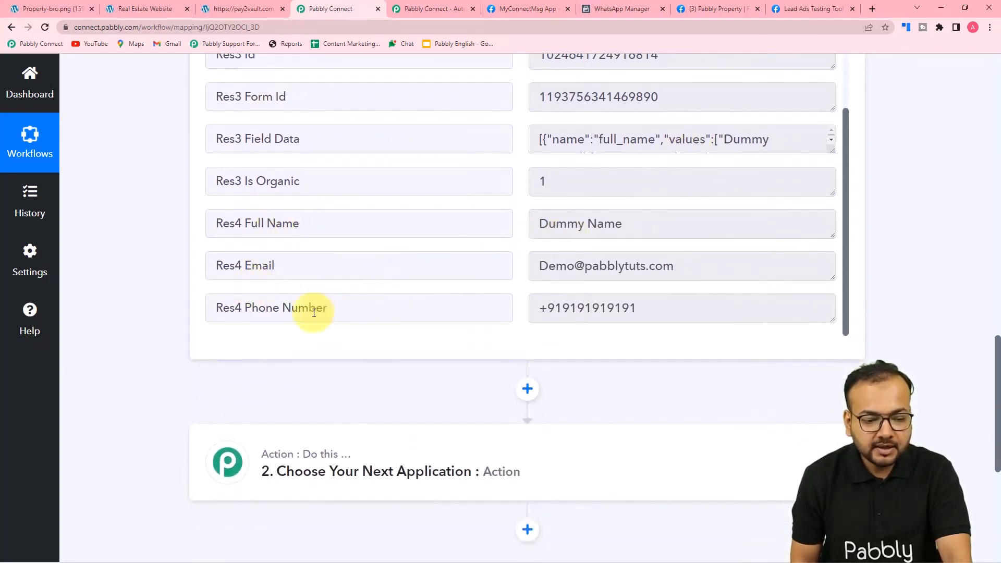
pyautogui.scroll(-2, 611, 329)
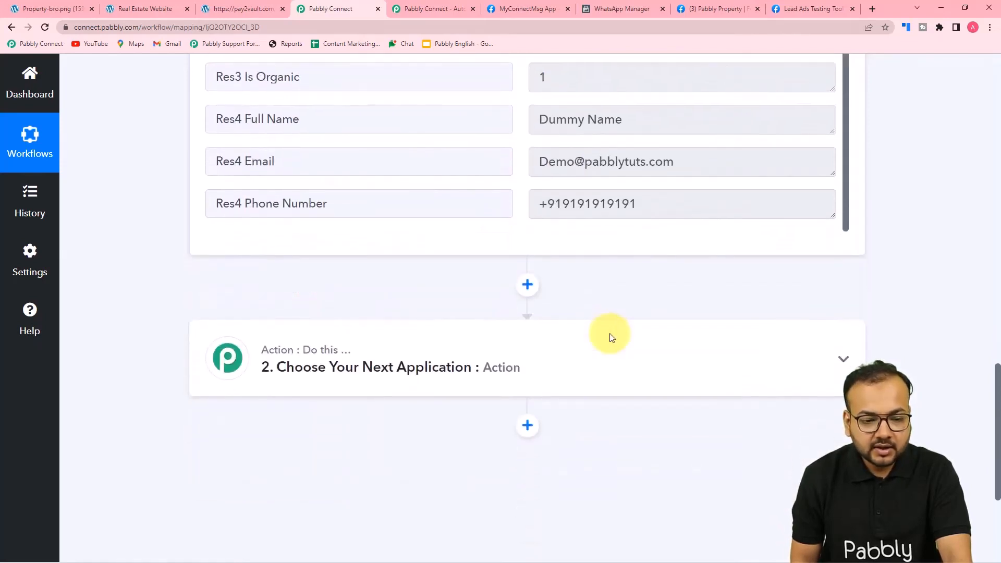
pyautogui.scroll(-2, 612, 338)
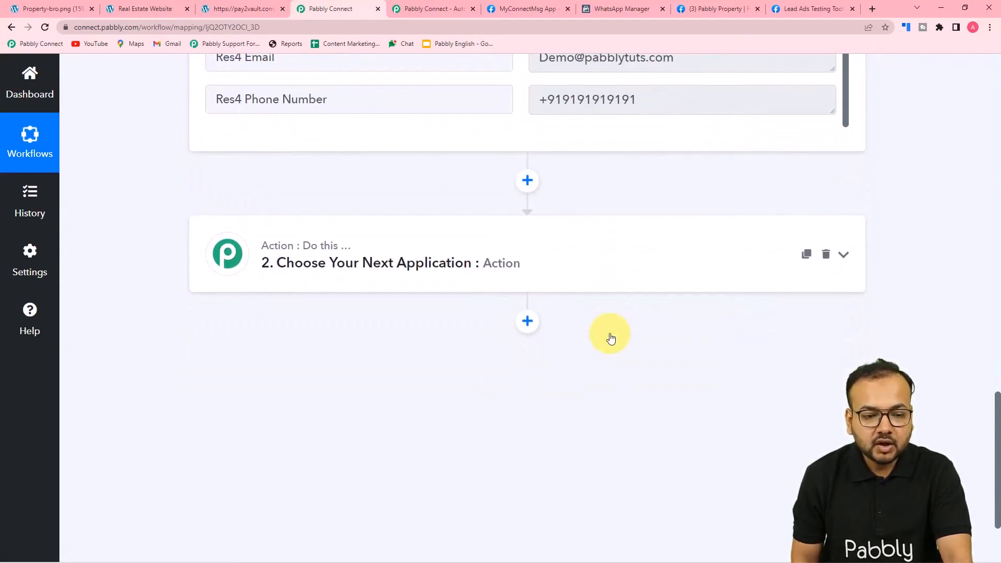
pyautogui.scroll(3, 611, 339)
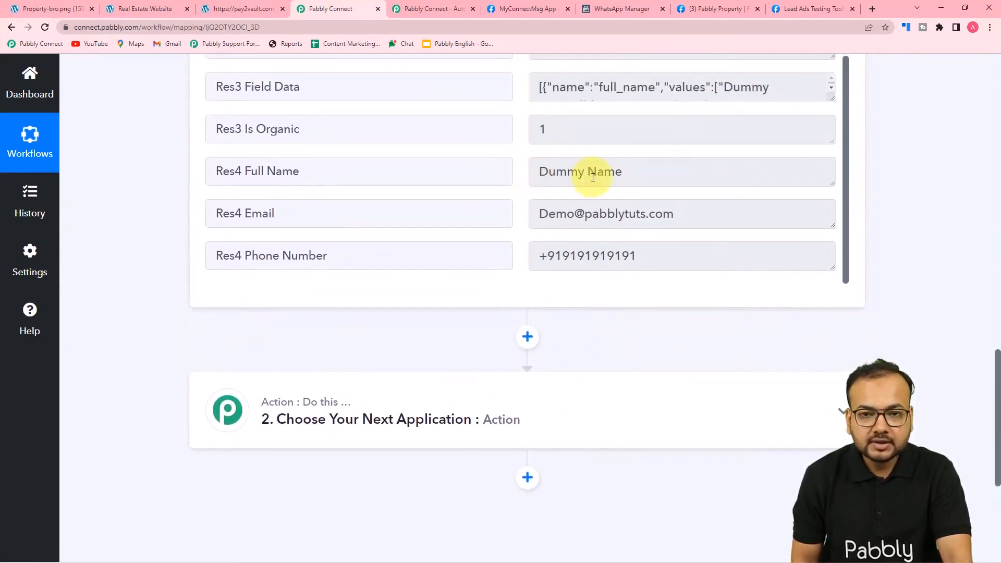
pyautogui.scroll(-4, 449, 190)
# Search 'what' to pick WhatsApp Cloud API for the action step, with the Send Template Message event
pyautogui.click(374, 220)
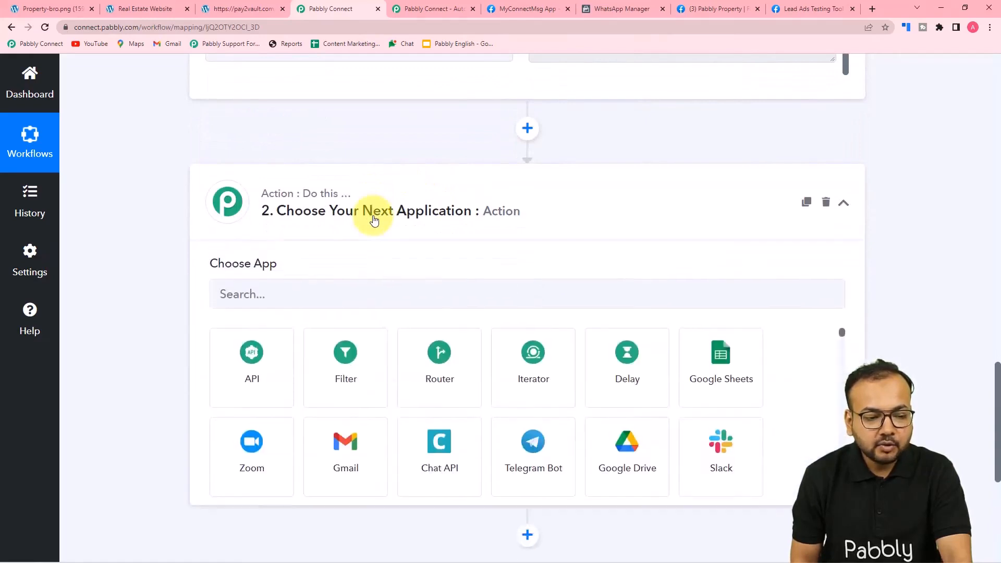
pyautogui.scroll(-3, 374, 219)
pyautogui.scroll(2, 253, 183)
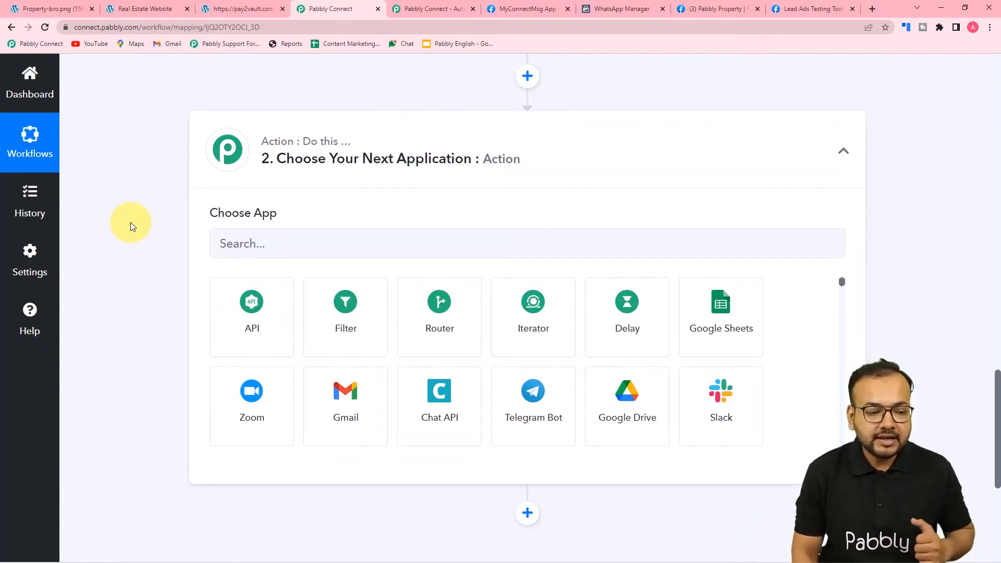
pyautogui.click(355, 232)
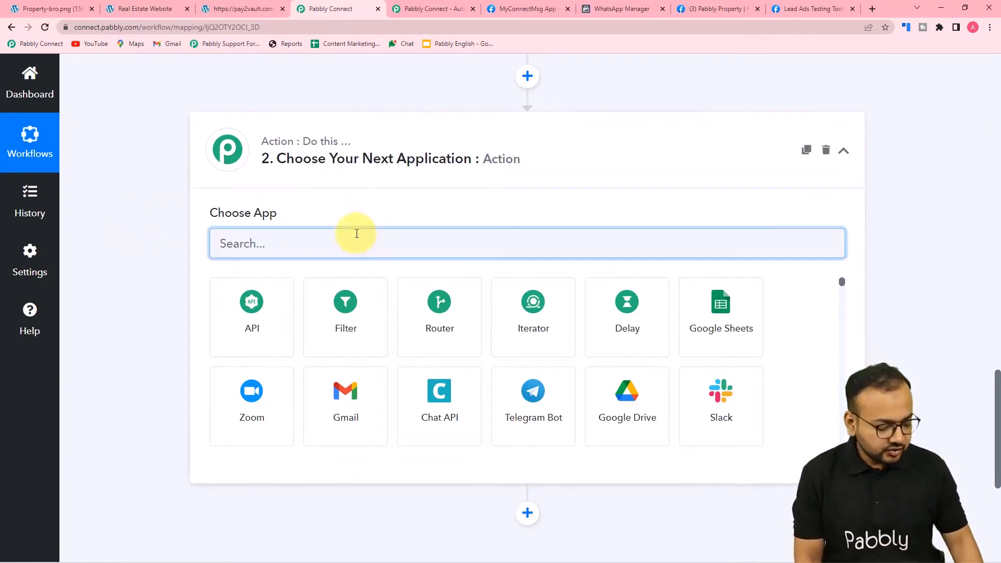
pyautogui.write('what')
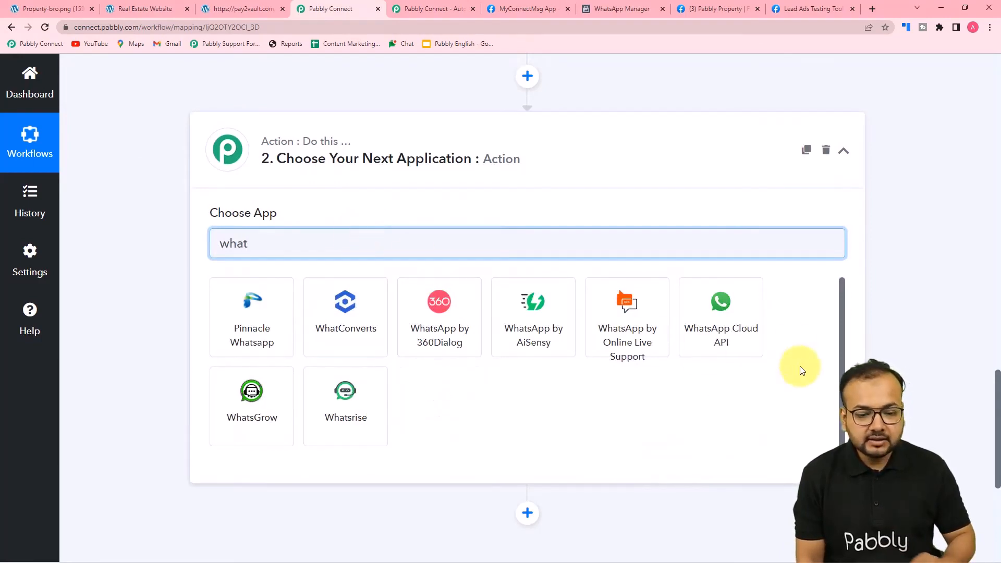
pyautogui.click(724, 305)
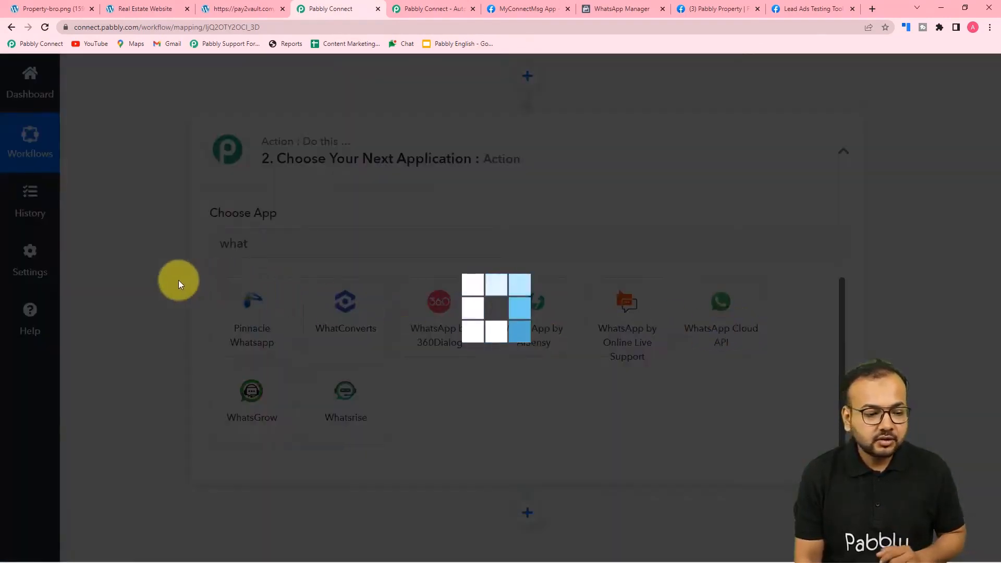
pyautogui.scroll(-2, 209, 250)
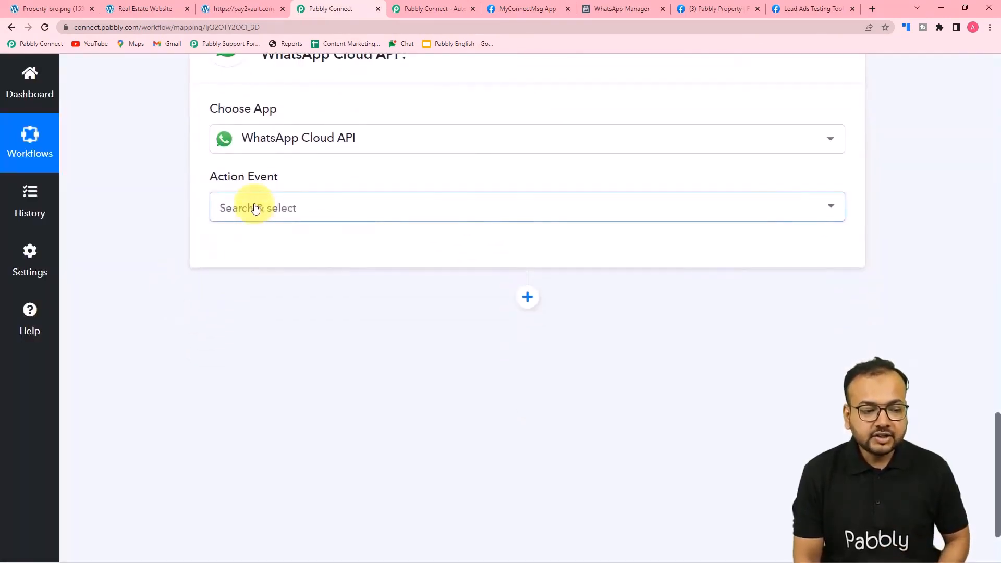
pyautogui.click(253, 208)
pyautogui.click(235, 280)
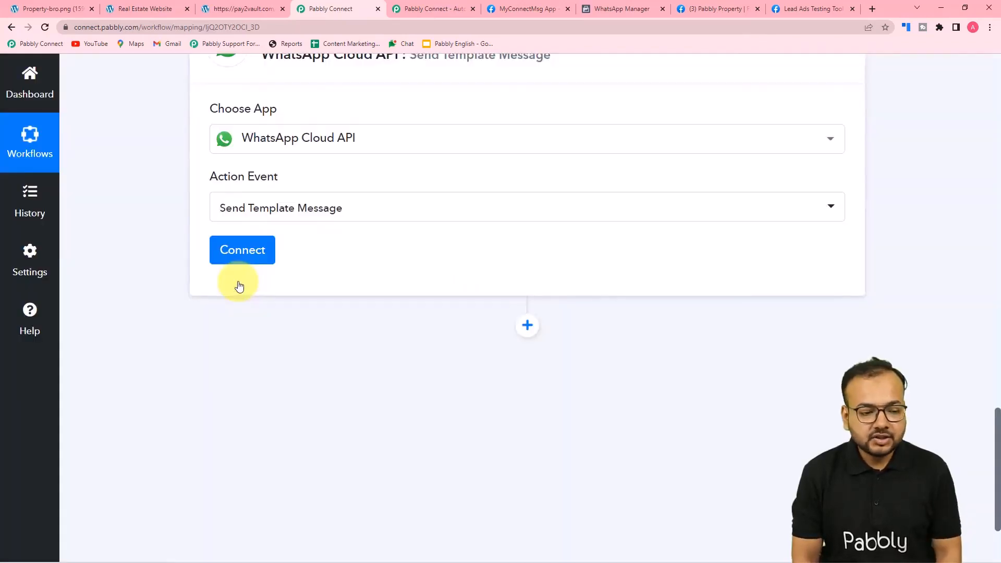
# Add a new WhatsApp Cloud API connection (#69) and review its blank Token, Phone Number ID and Business Account ID fields
pyautogui.click(244, 268)
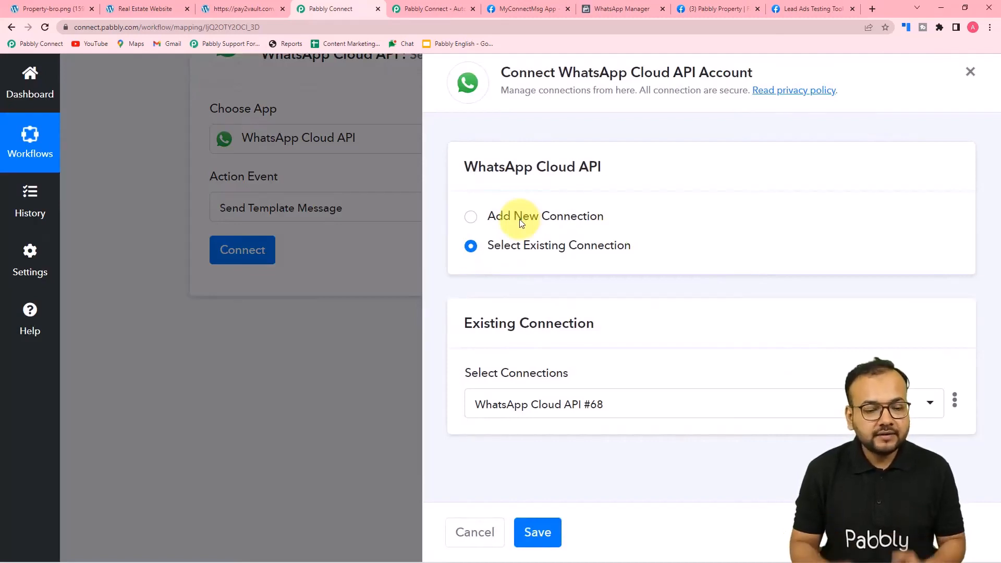
pyautogui.click(475, 221)
pyautogui.scroll(-1, 532, 219)
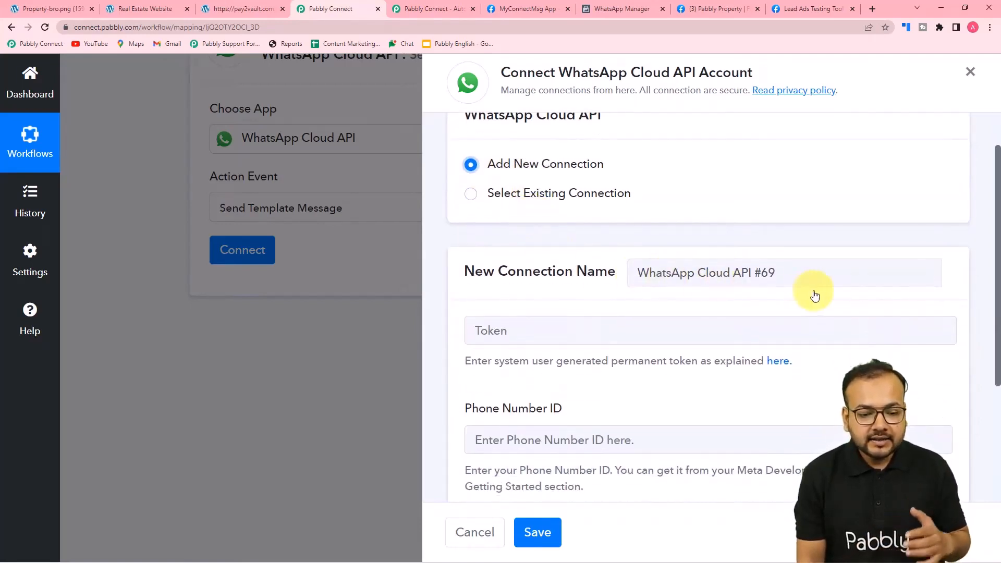
pyautogui.scroll(-2, 798, 290)
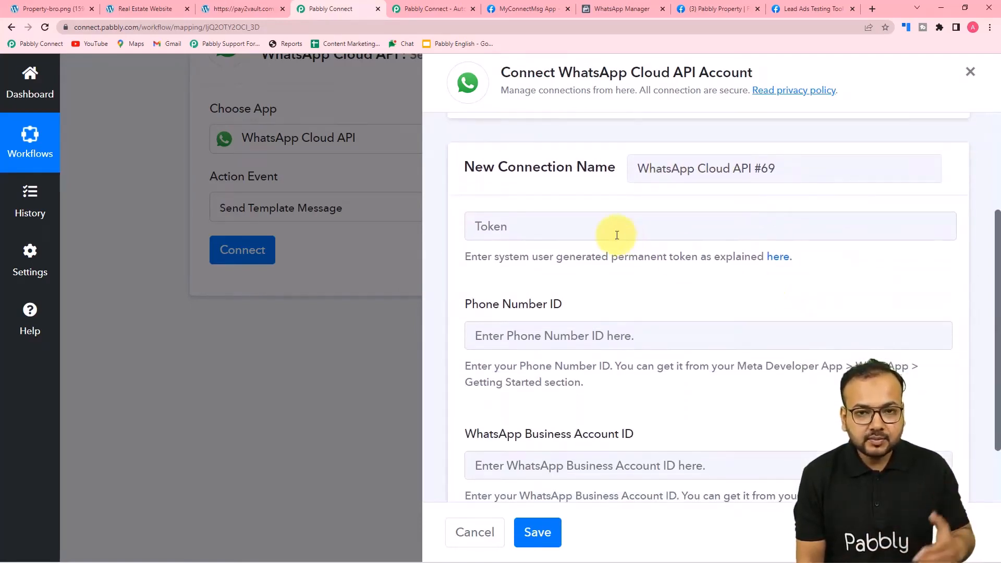
pyautogui.scroll(-2, 618, 235)
pyautogui.scroll(5, 575, 177)
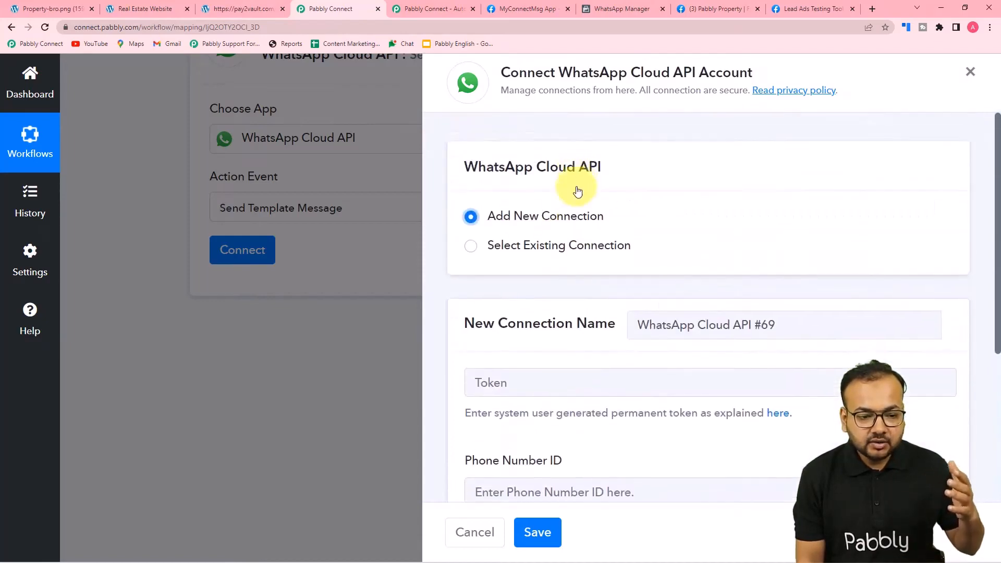
pyautogui.scroll(-4, 583, 219)
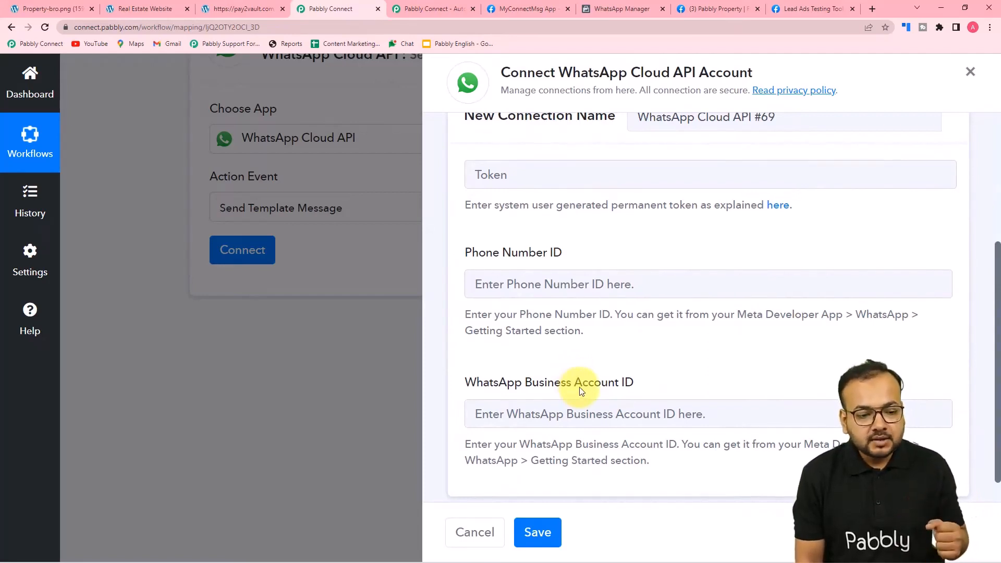
pyautogui.scroll(1, 578, 387)
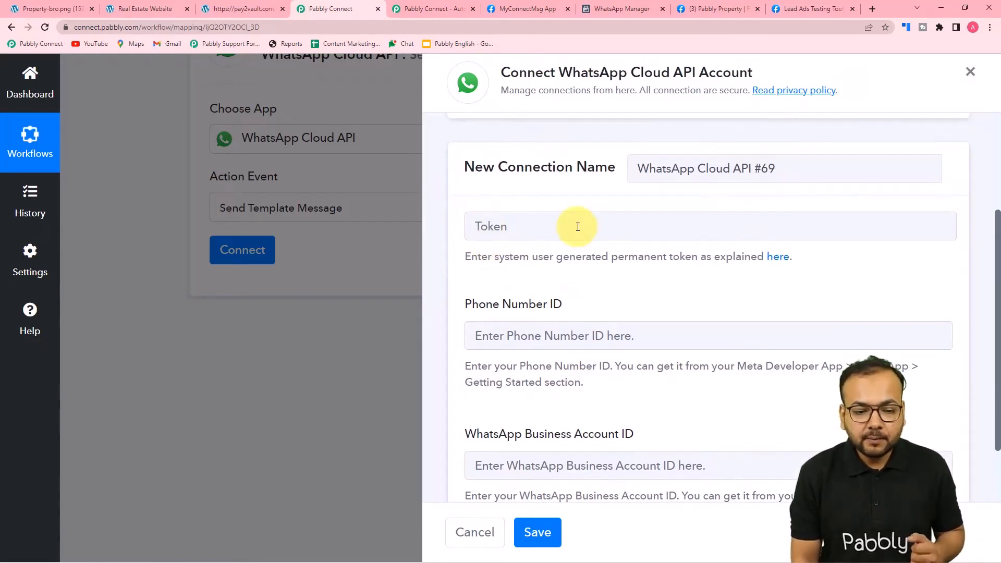
pyautogui.scroll(-2, 627, 275)
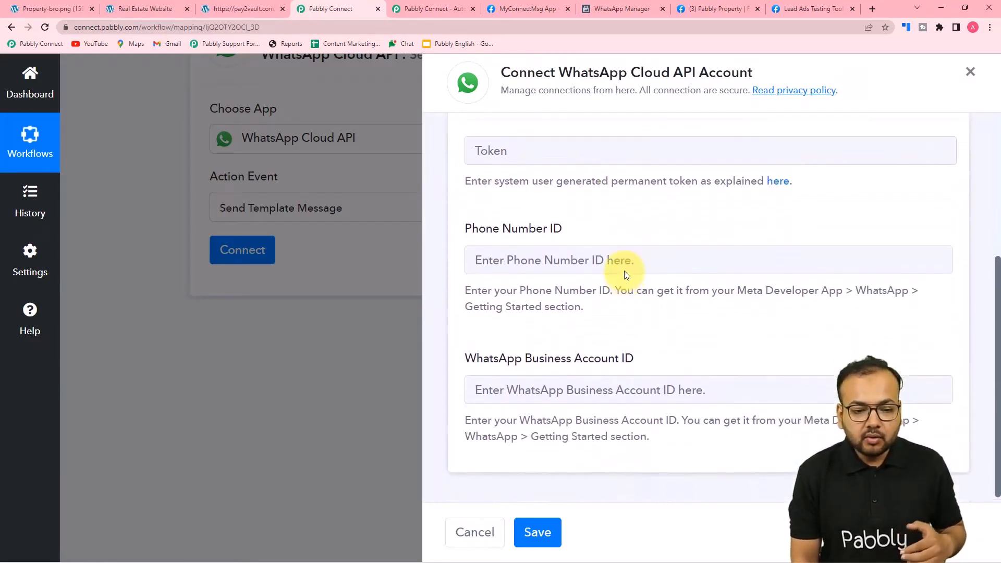
pyautogui.scroll(2, 629, 261)
pyautogui.scroll(-1, 616, 255)
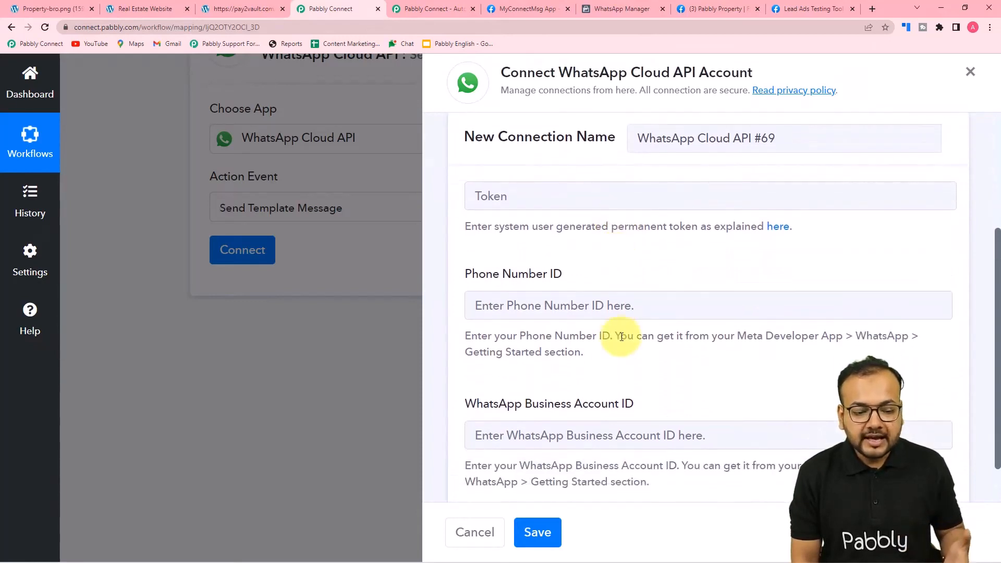
pyautogui.scroll(-1, 624, 336)
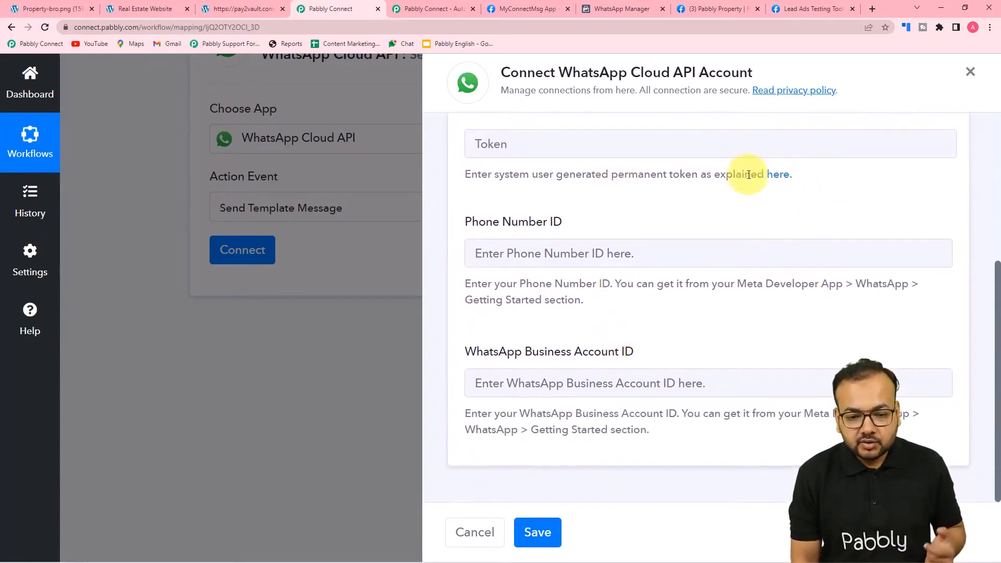
# Open the forum guide on getting a permanent WhatsApp Cloud API token and scroll to its FAQ and setup video
pyautogui.click(780, 179)
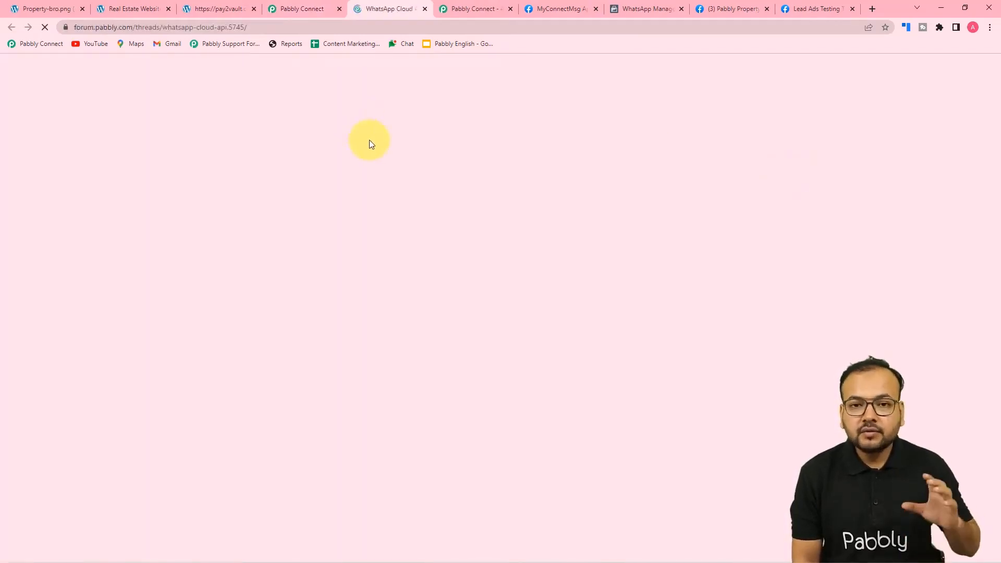
pyautogui.scroll(-6, 369, 140)
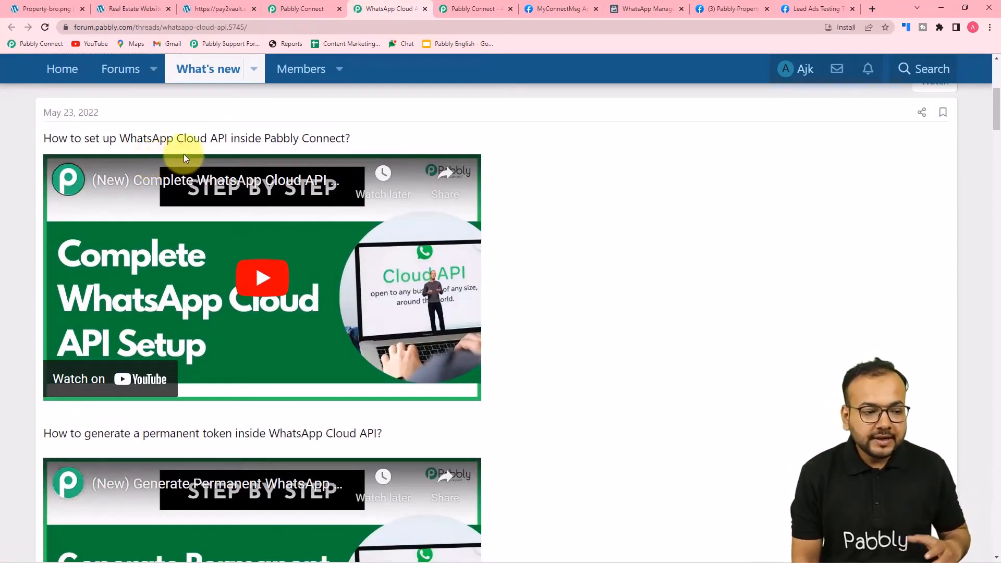
pyautogui.scroll(-5, 270, 152)
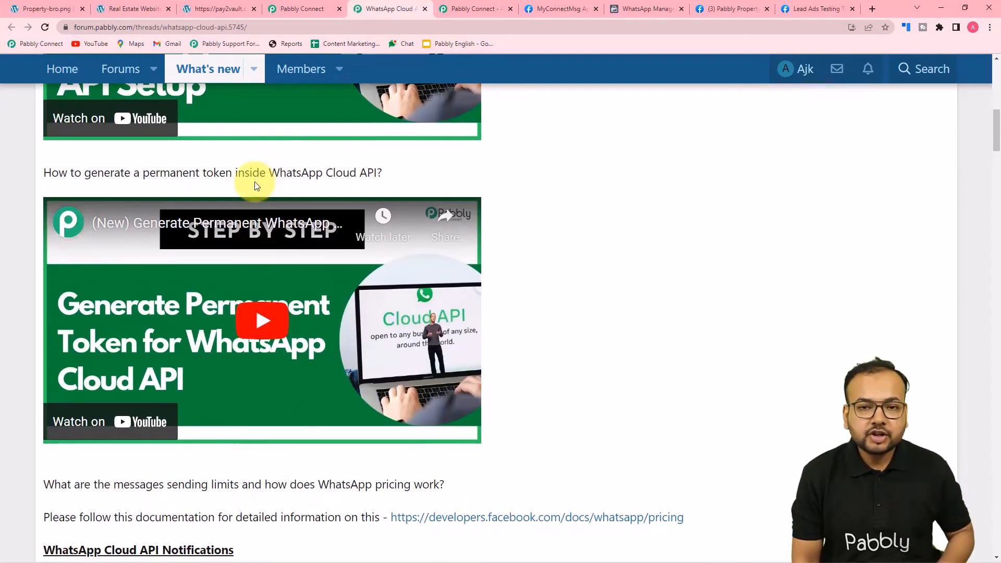
pyautogui.scroll(-1, 255, 186)
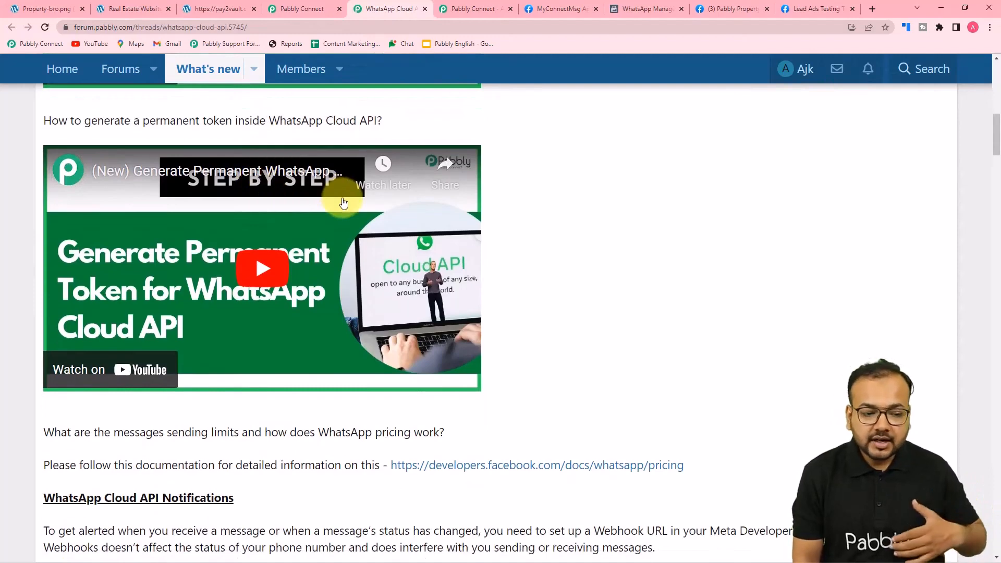
pyautogui.scroll(-2, 344, 203)
pyautogui.scroll(-6, 344, 204)
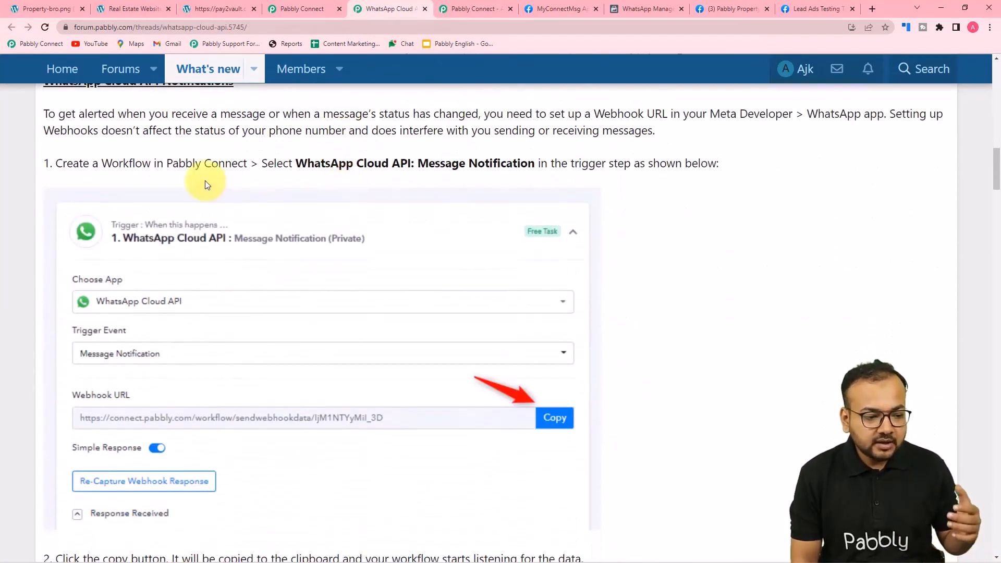
pyautogui.scroll(-8, 205, 180)
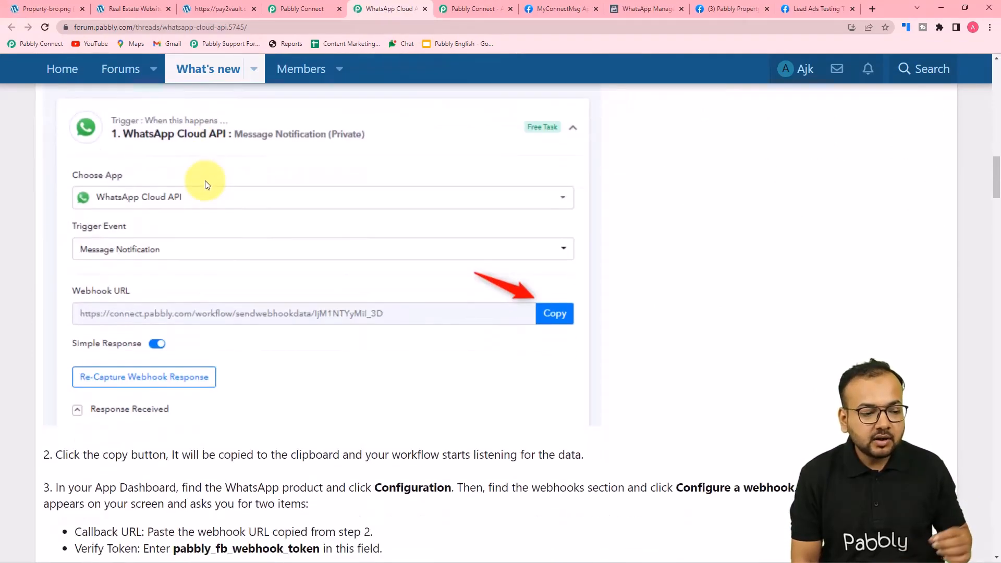
pyautogui.scroll(-6, 205, 181)
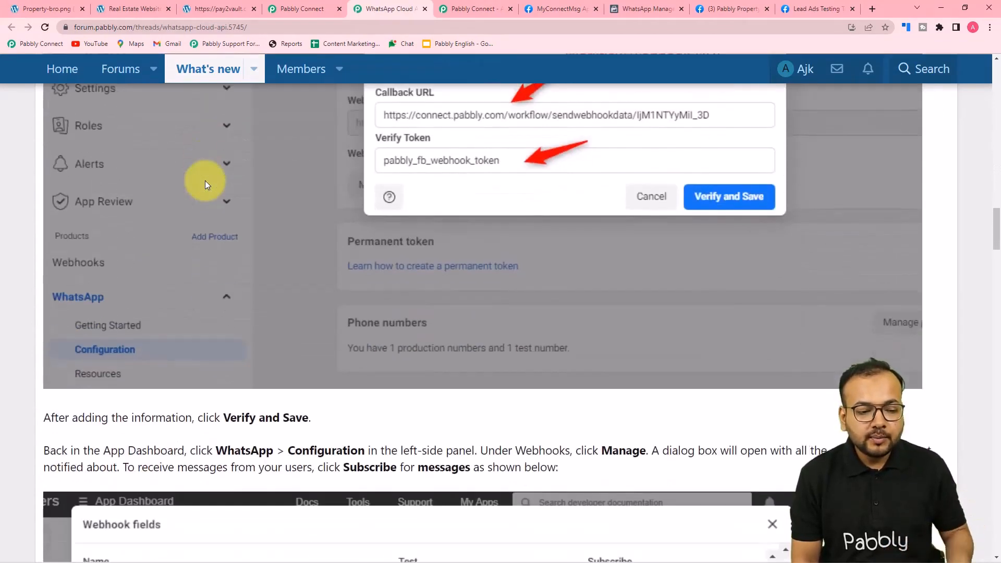
pyautogui.scroll(-2, 148, 186)
pyautogui.scroll(-12, 50, 211)
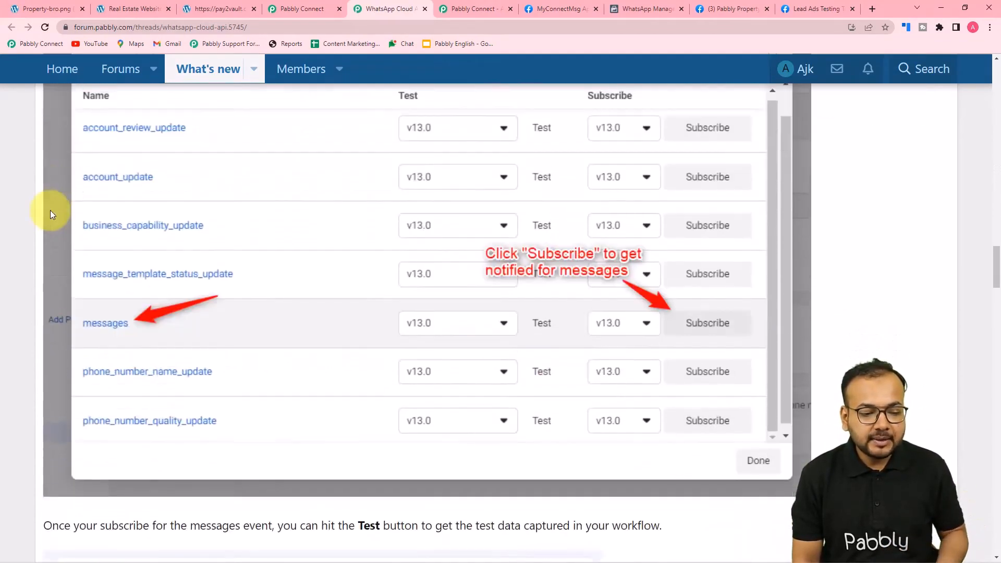
pyautogui.scroll(-13, 50, 211)
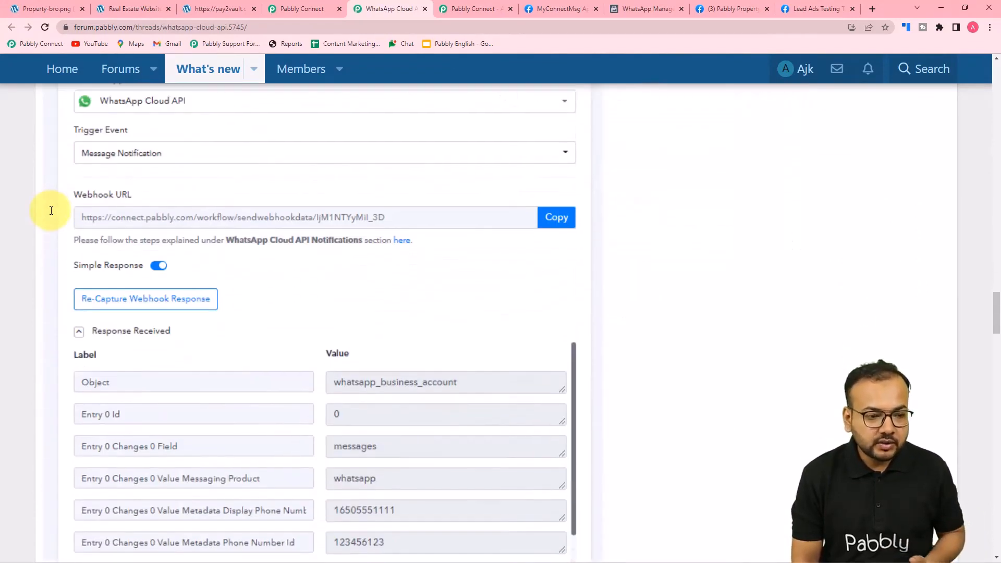
pyautogui.scroll(-3, 57, 216)
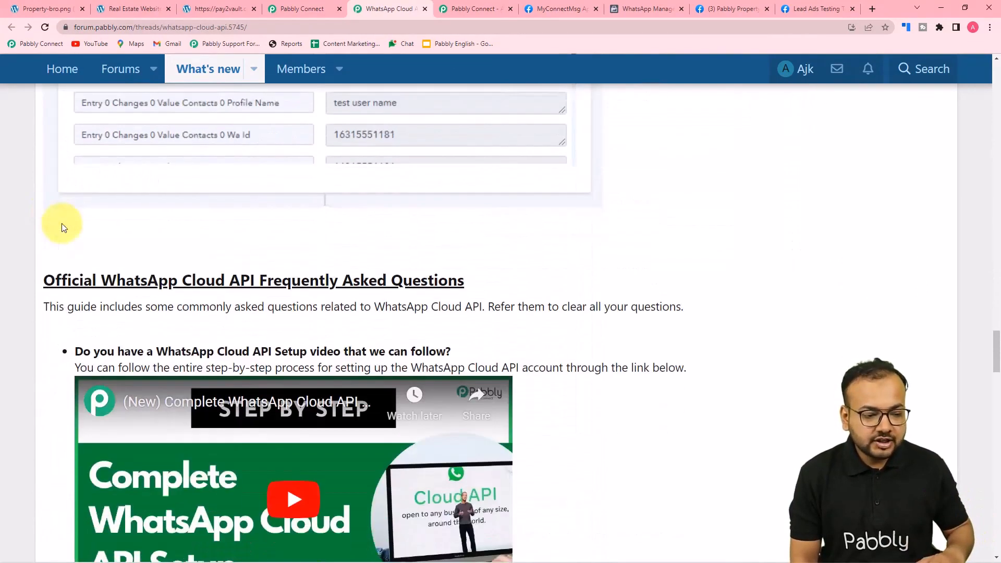
# Look over the MyConnectMsg App's WhatsApp Getting Started page on Meta for Developers
pyautogui.click(306, 8)
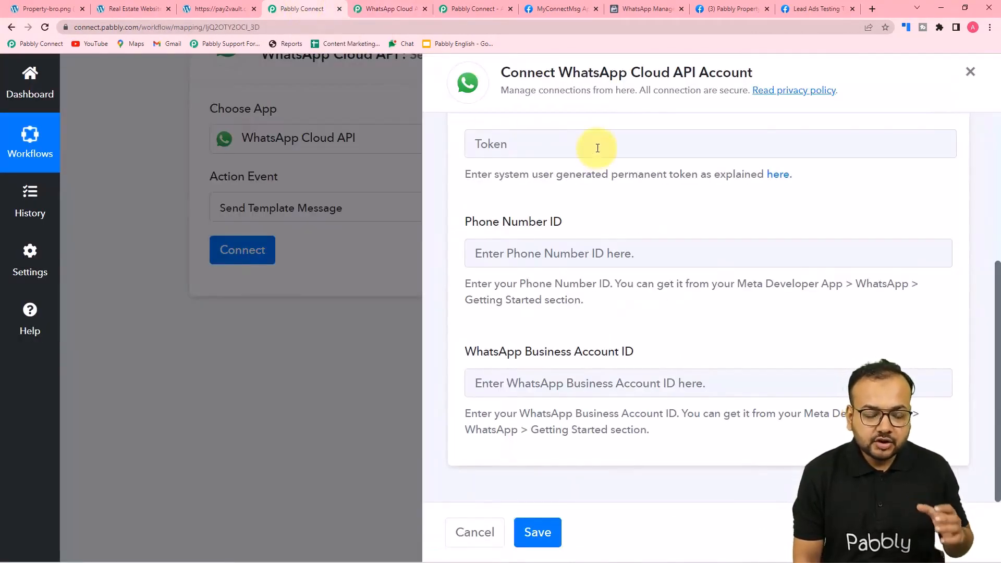
pyautogui.scroll(1, 600, 156)
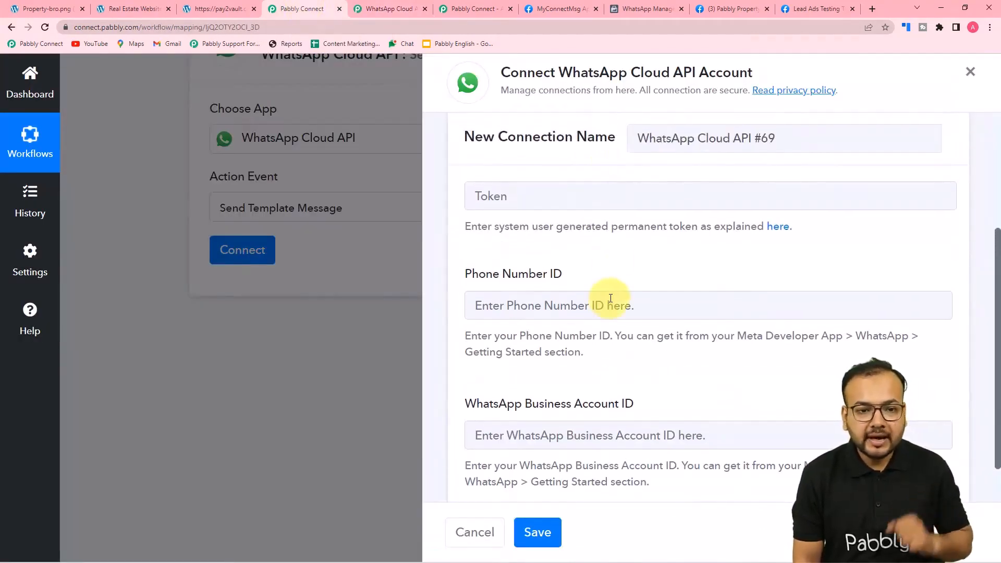
pyautogui.click(558, 8)
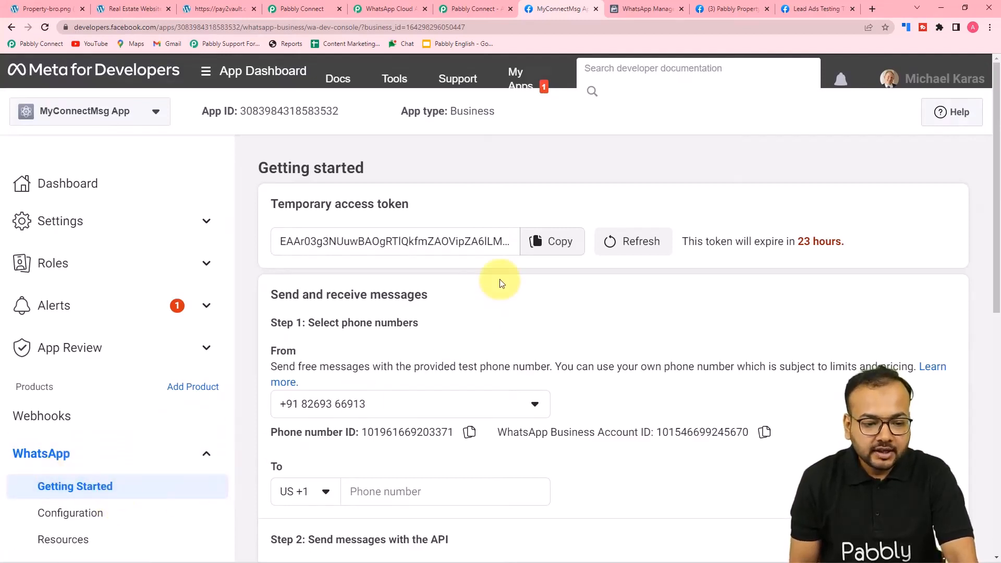
pyautogui.scroll(-2, 500, 283)
pyautogui.scroll(2, 498, 282)
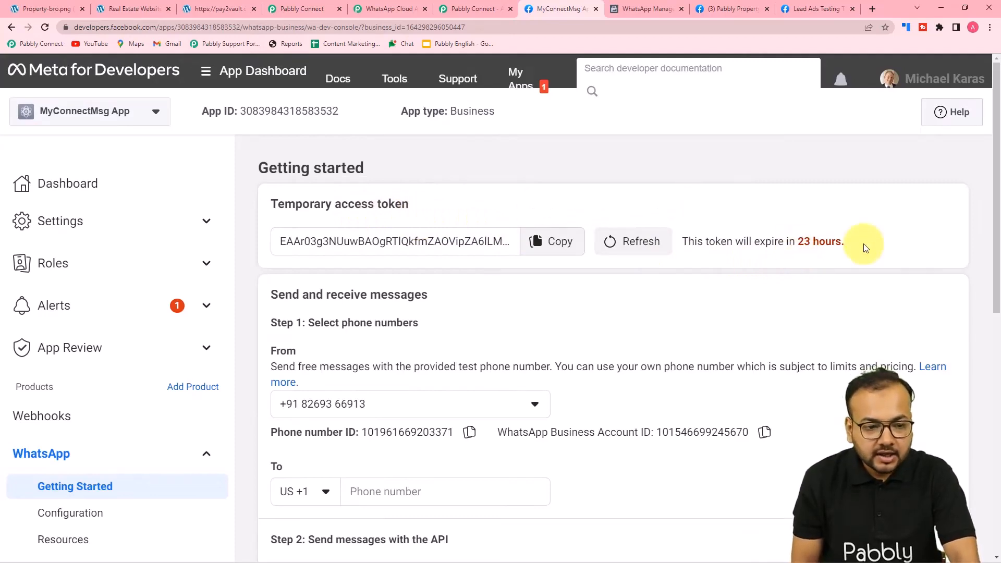
# Skim the Pabbly forum guide on WhatsApp Cloud API tokens, then return to Meta's Getting Started page
pyautogui.click(462, 13)
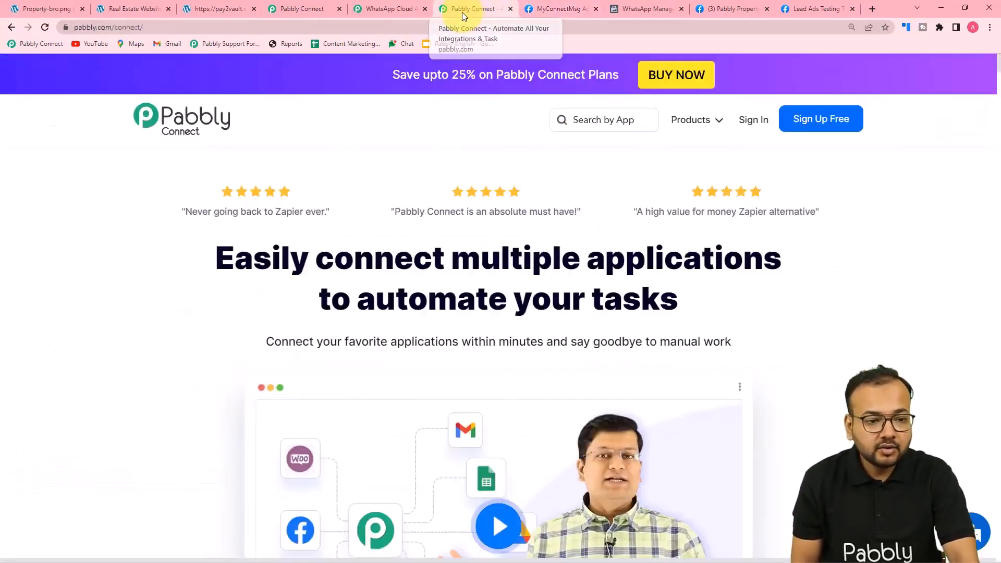
pyautogui.click(293, 9)
pyautogui.click(376, 9)
pyautogui.scroll(-5, 202, 333)
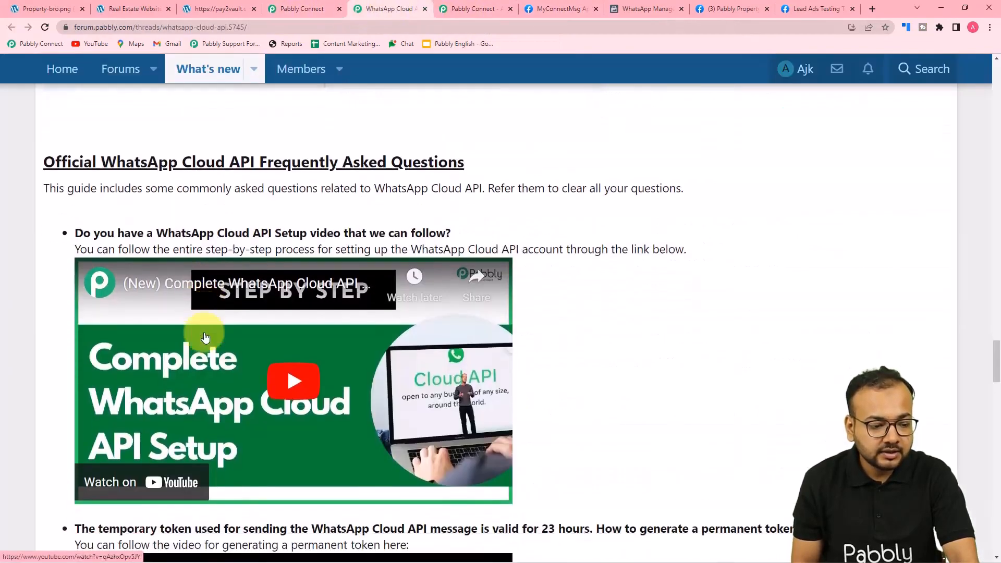
pyautogui.scroll(-3, 205, 337)
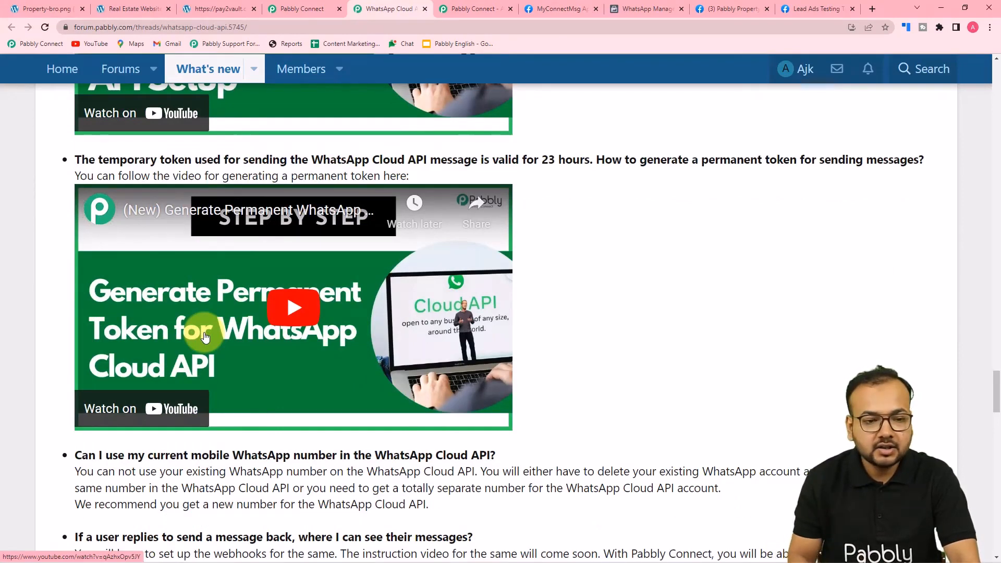
pyautogui.click(558, 10)
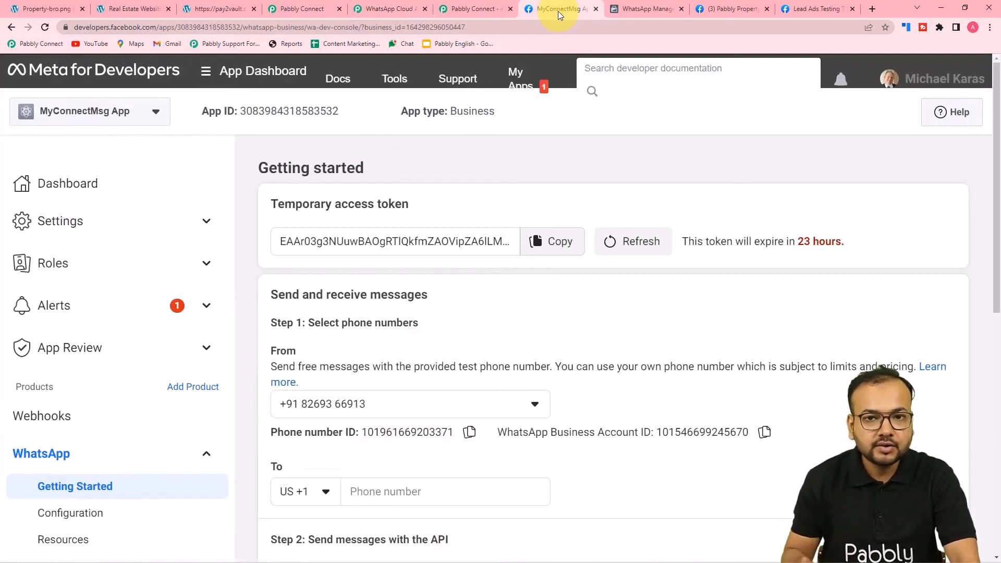
# Copy the Phone number ID from Meta and paste it into Pabbly's Phone Number ID field
pyautogui.click(305, 12)
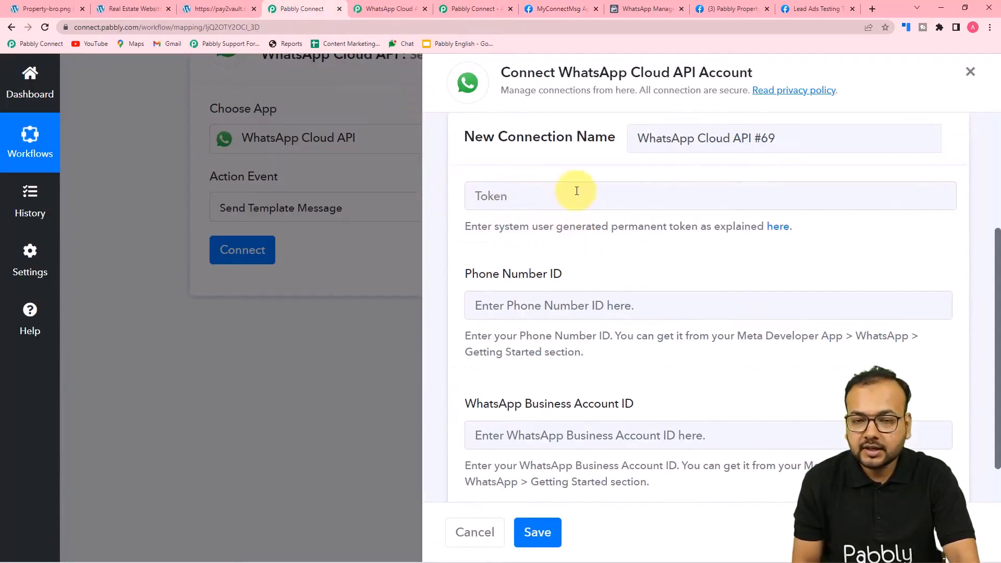
pyautogui.click(547, 9)
pyautogui.scroll(-3, 391, 398)
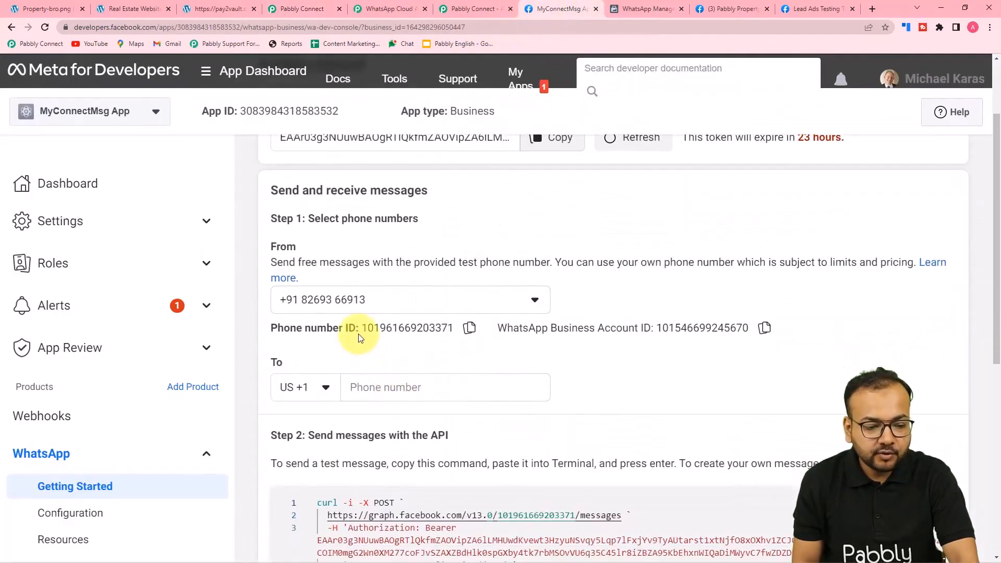
pyautogui.click(469, 329)
pyautogui.click(301, 9)
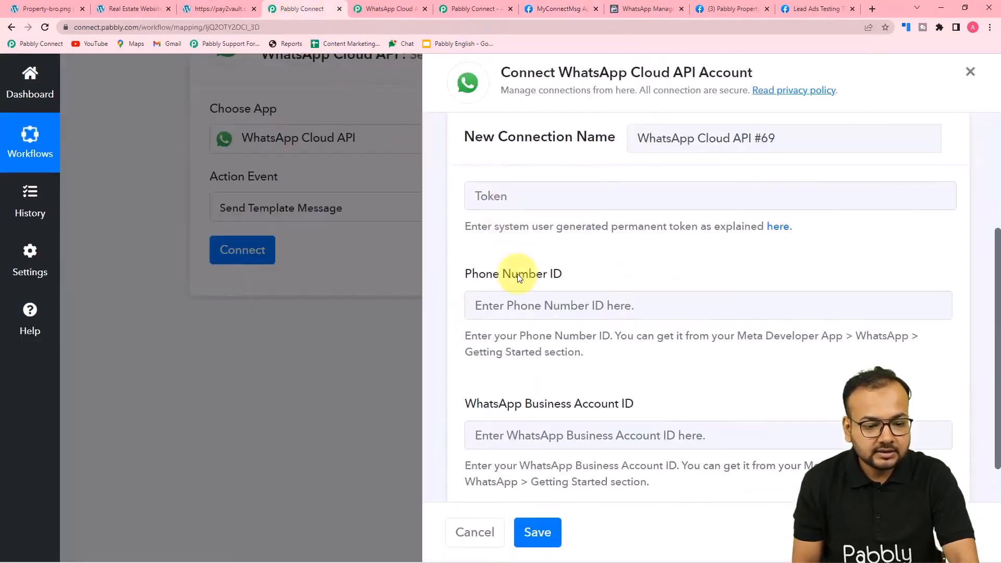
pyautogui.rightClick(516, 305)
pyautogui.click(559, 400)
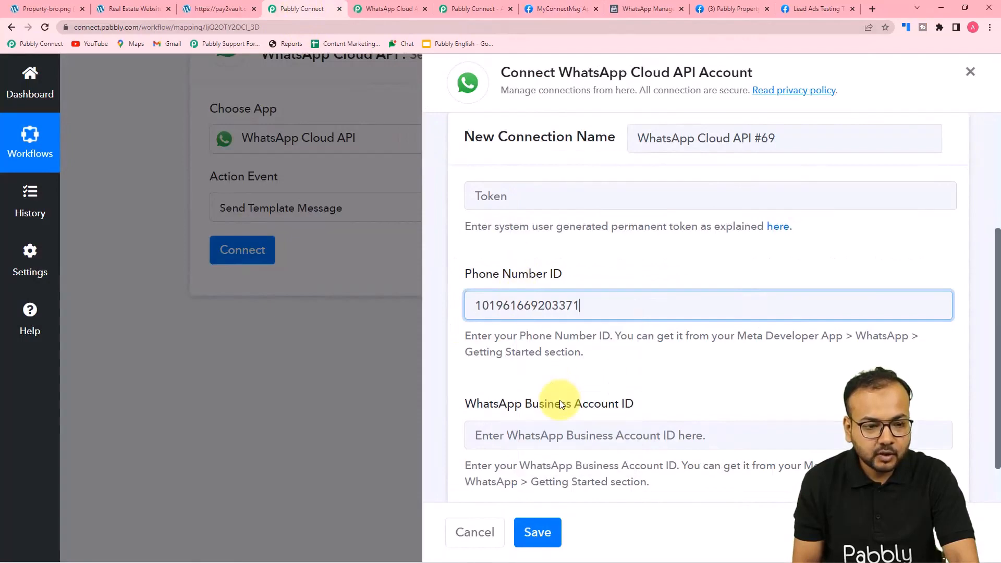
# Copy the WhatsApp Business Account ID from Meta and paste it into the matching Pabbly field
pyautogui.click(555, 9)
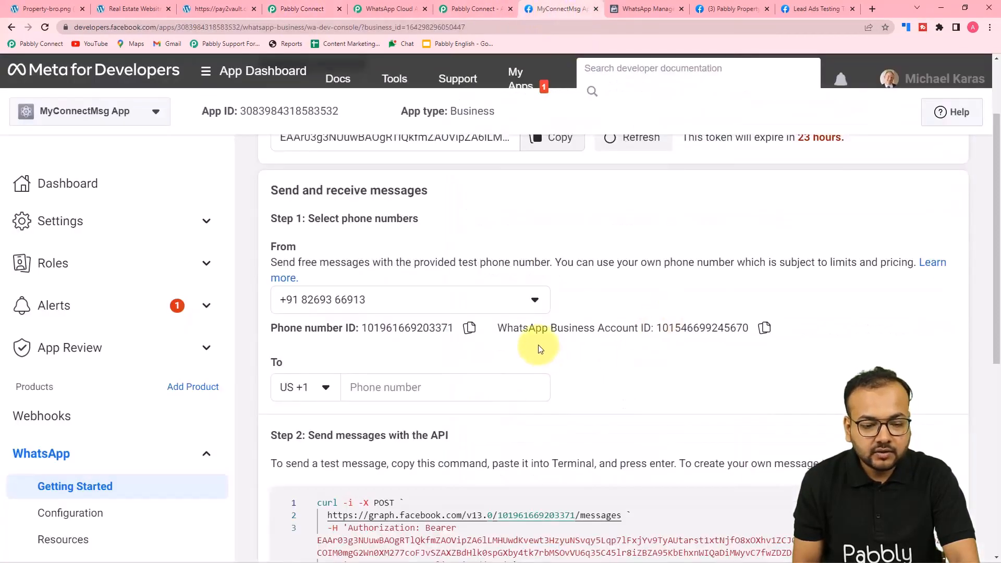
pyautogui.click(764, 329)
pyautogui.click(302, 9)
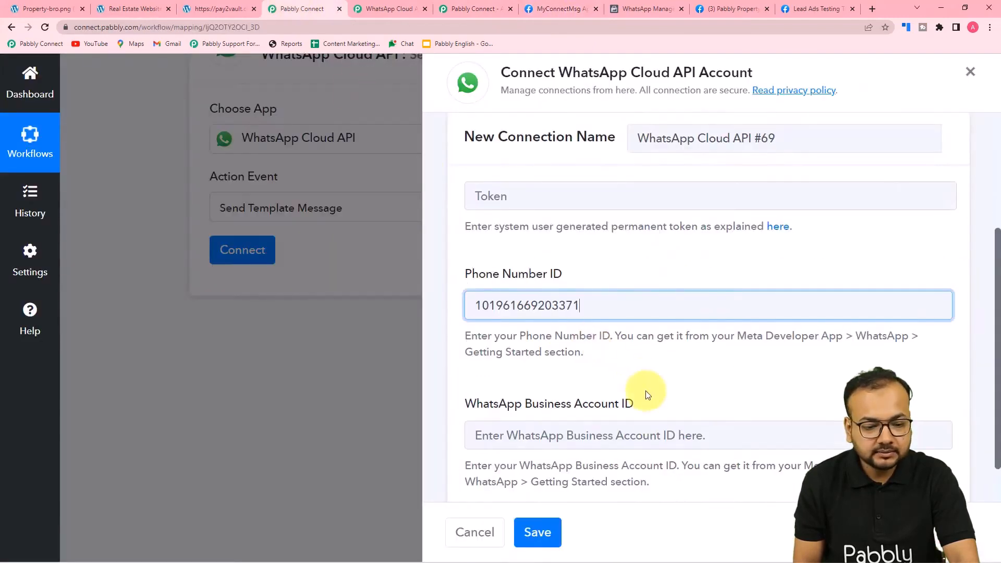
pyautogui.rightClick(576, 434)
pyautogui.click(597, 368)
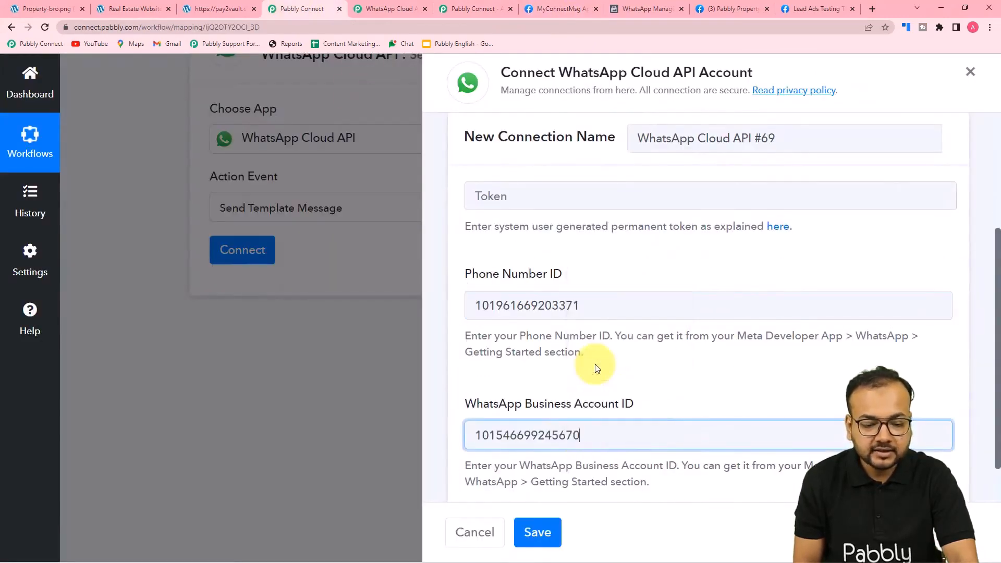
pyautogui.scroll(-1, 597, 369)
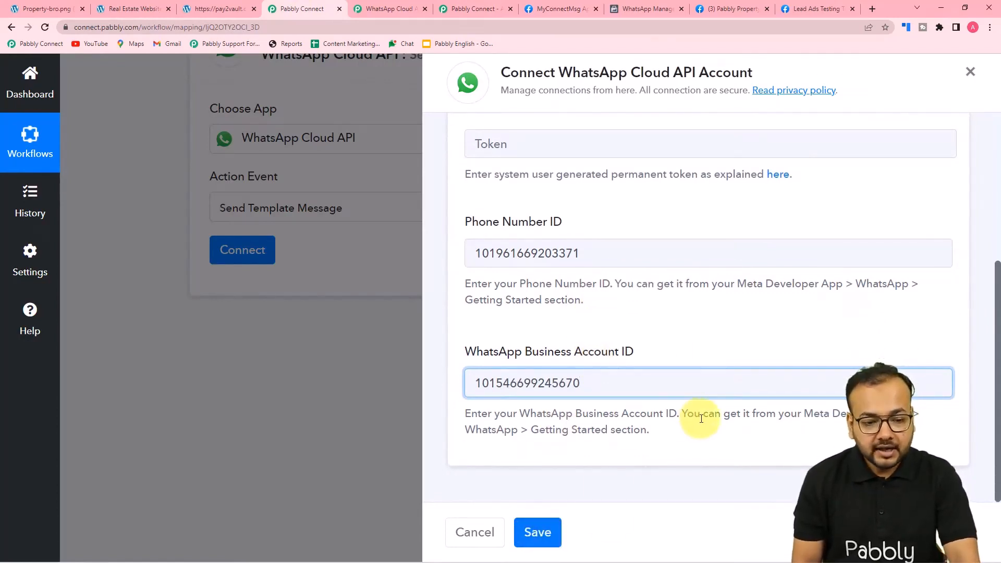
pyautogui.scroll(3, 701, 419)
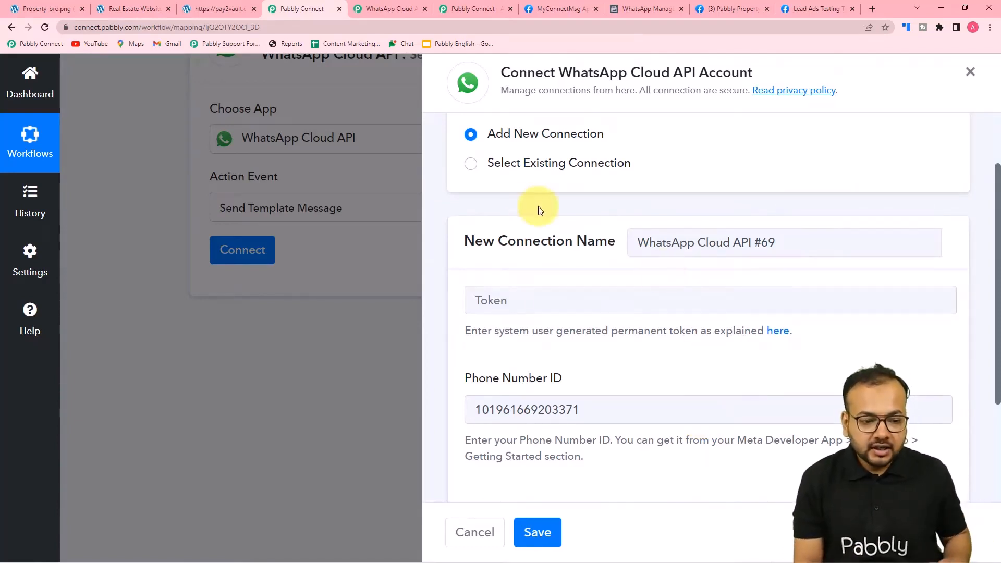
# Select the existing WhatsApp Cloud API #30 connection for the action and save it
pyautogui.click(470, 166)
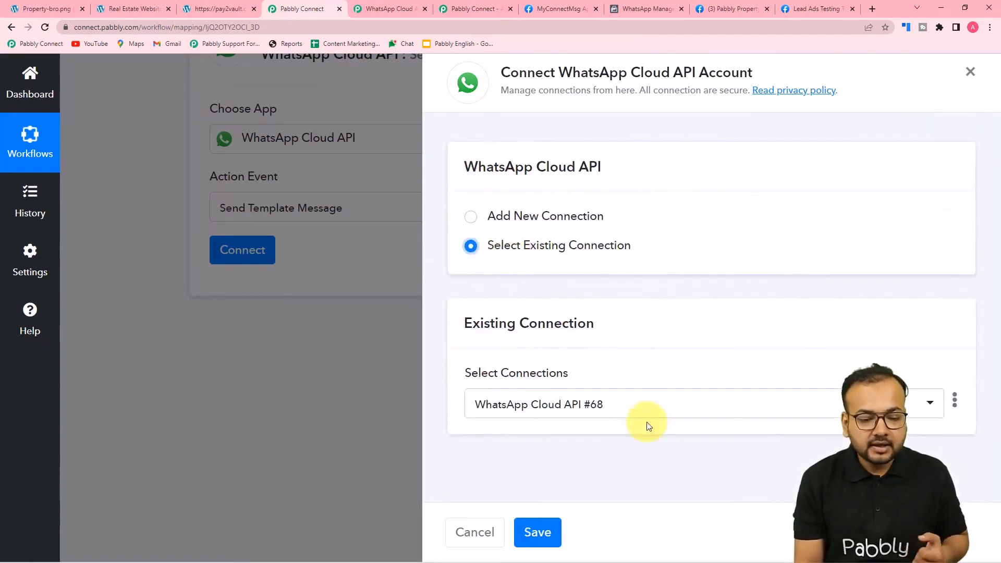
pyautogui.click(620, 416)
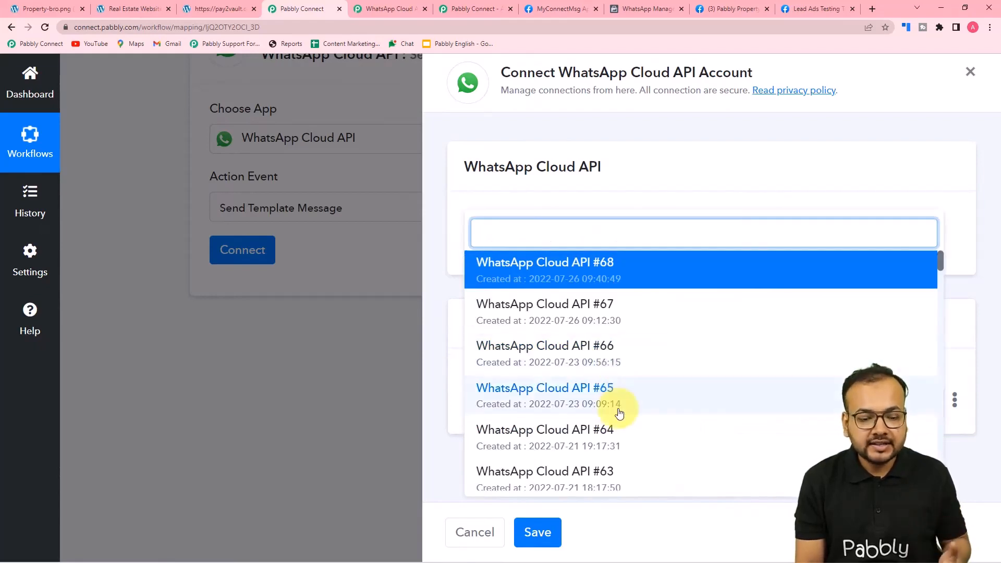
pyautogui.scroll(-20, 619, 409)
pyautogui.scroll(-8, 620, 415)
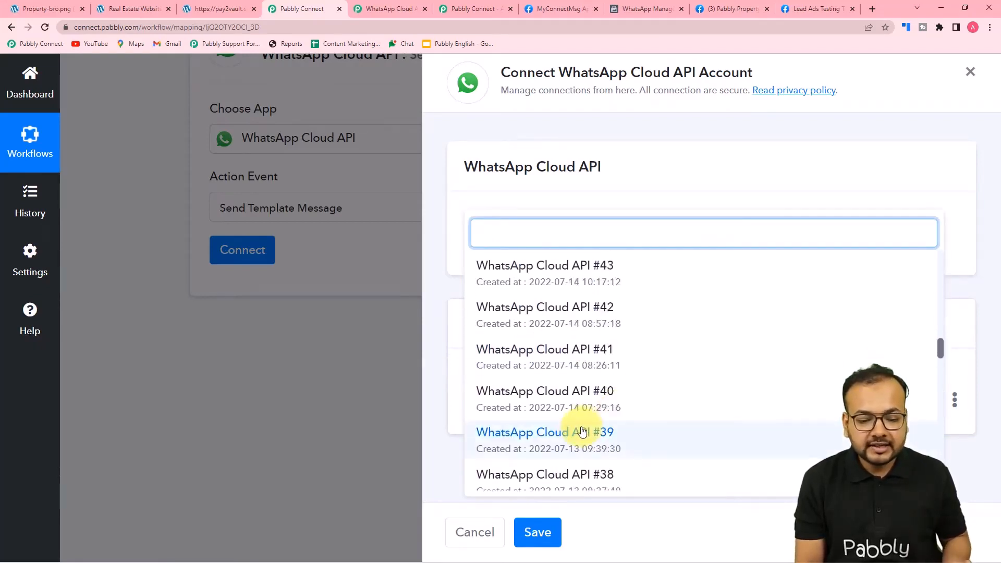
pyautogui.click(572, 412)
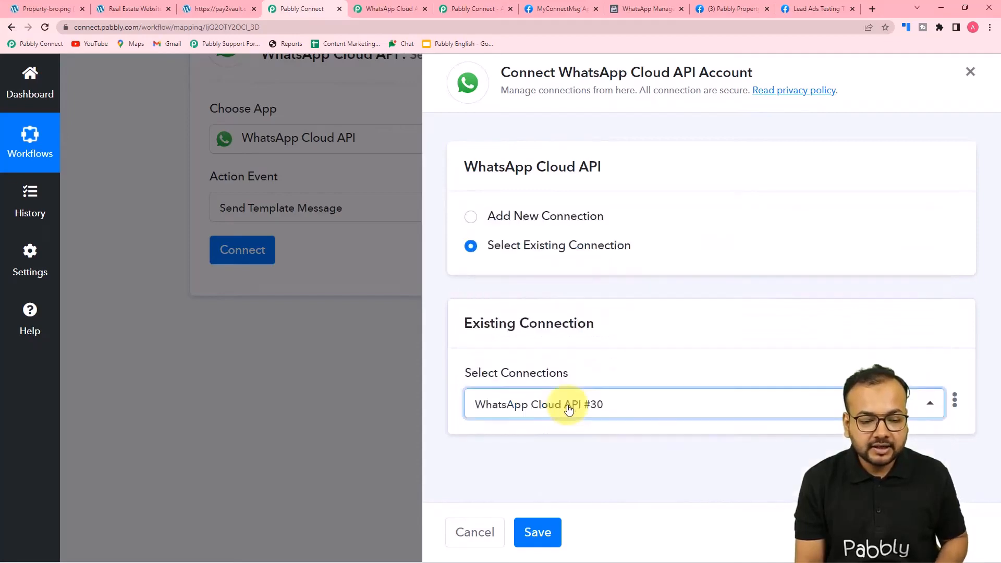
pyautogui.click(539, 531)
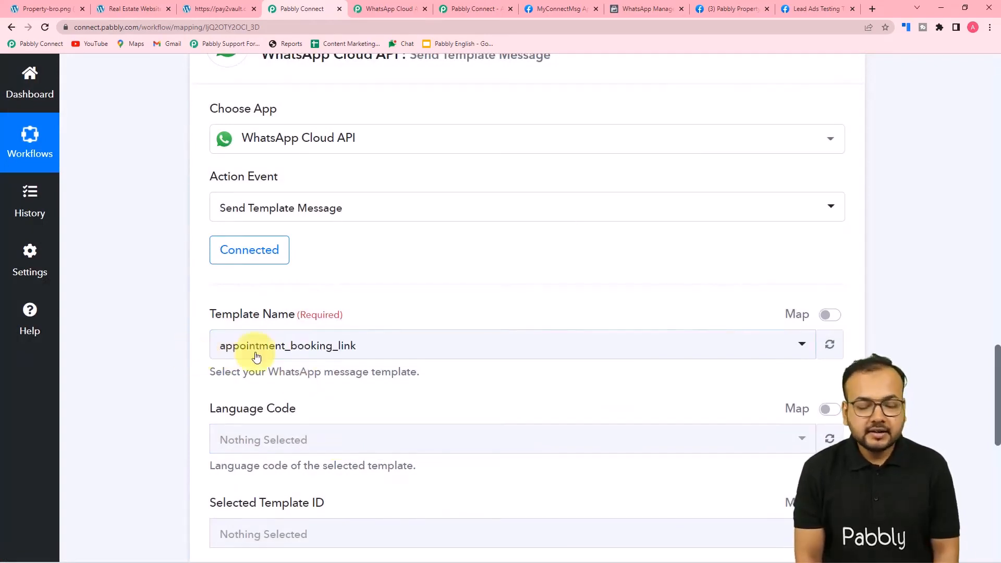
pyautogui.scroll(-2, 189, 348)
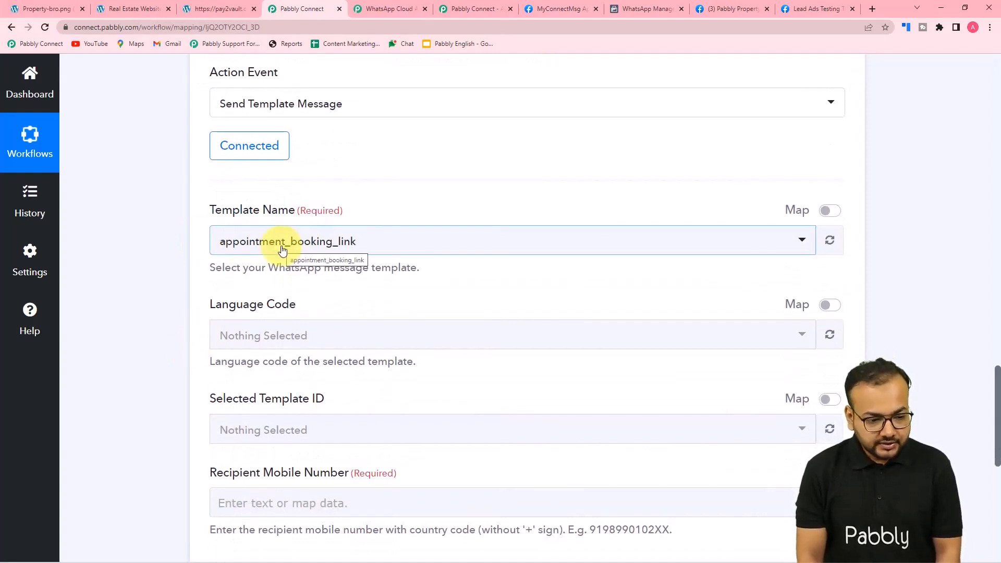
pyautogui.scroll(-1, 281, 250)
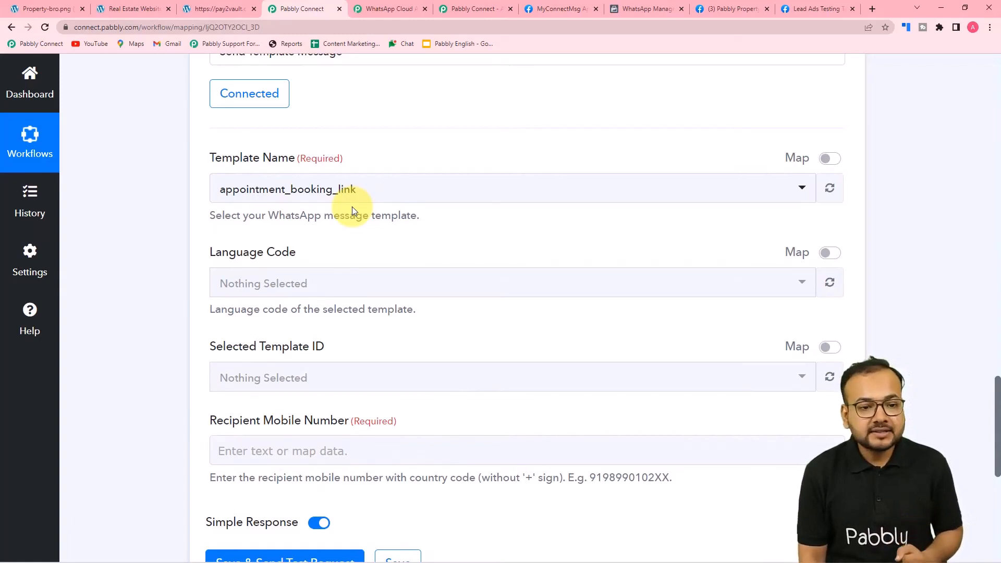
pyautogui.click(651, 11)
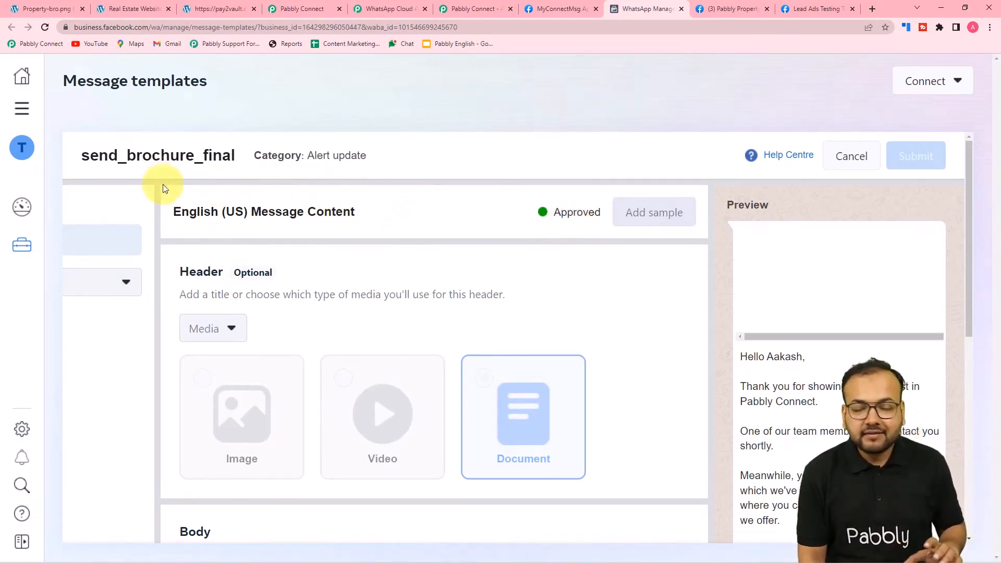
pyautogui.scroll(-2, 170, 192)
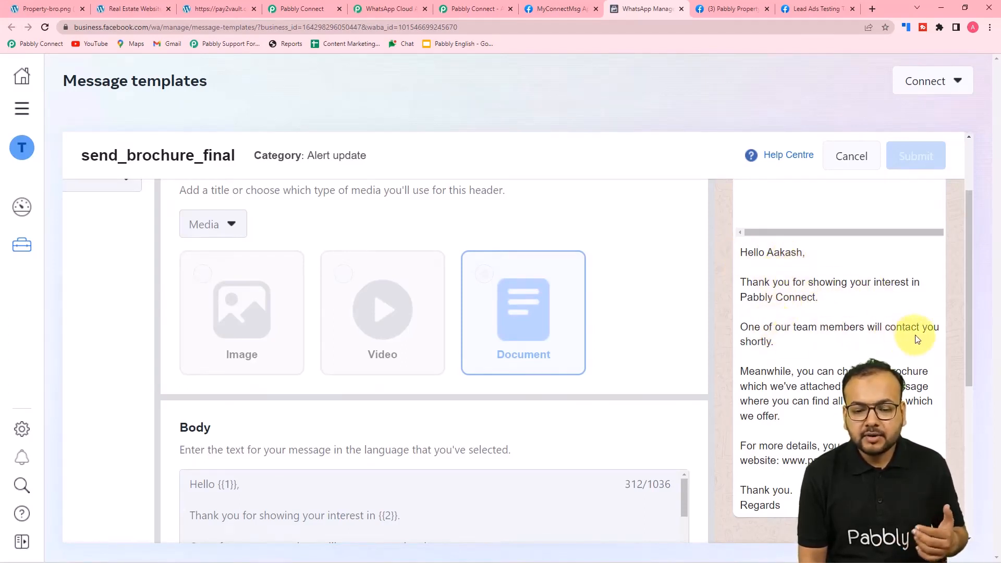
pyautogui.scroll(-2, 761, 350)
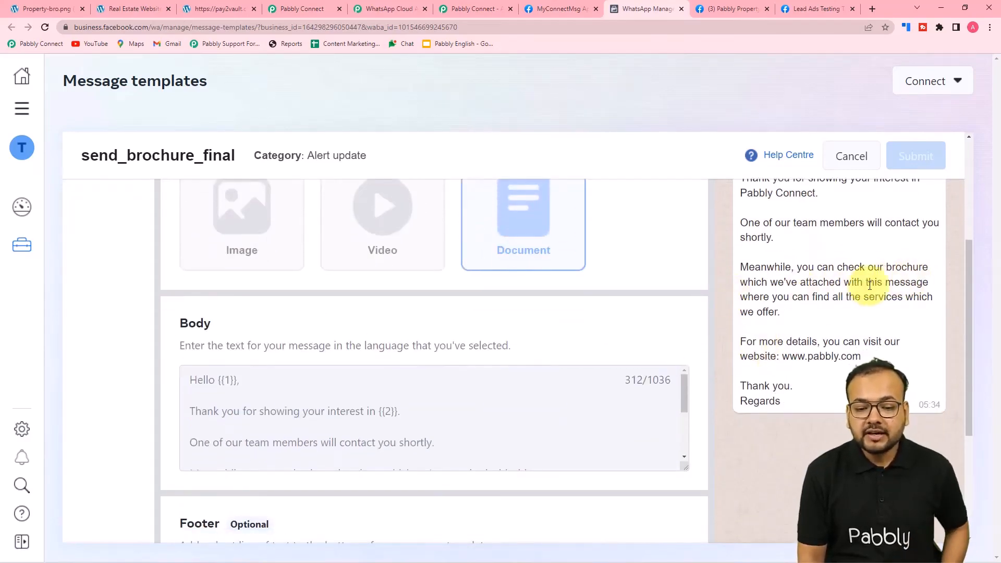
pyautogui.scroll(4, 834, 394)
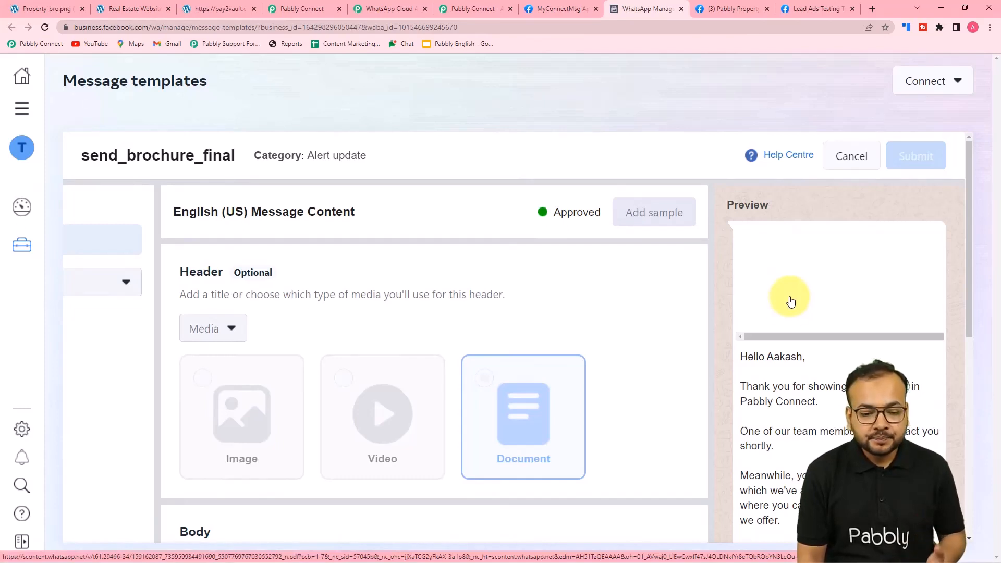
pyautogui.scroll(-1, 784, 354)
pyautogui.scroll(-3, 784, 354)
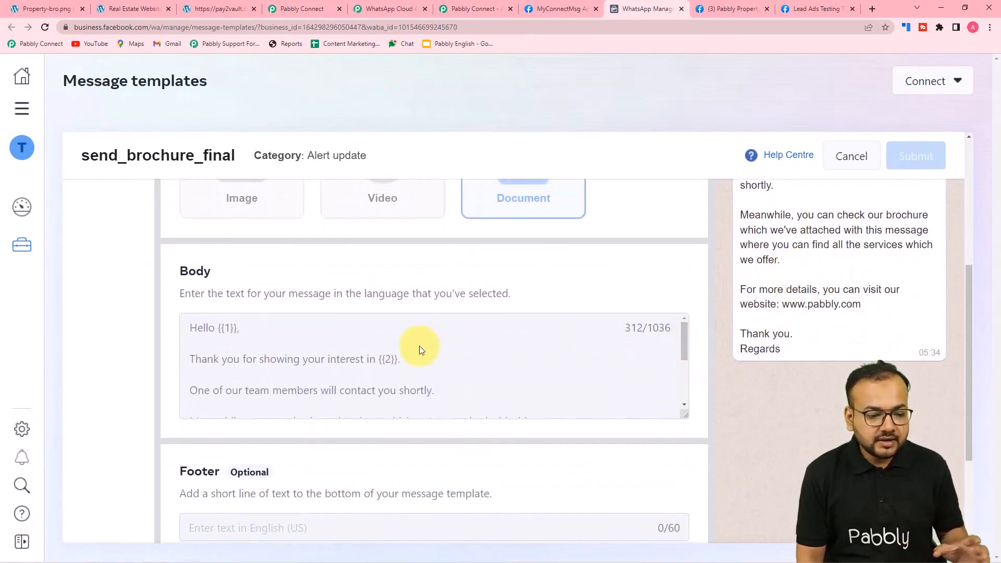
pyautogui.scroll(-1, 209, 335)
pyautogui.scroll(1, 209, 335)
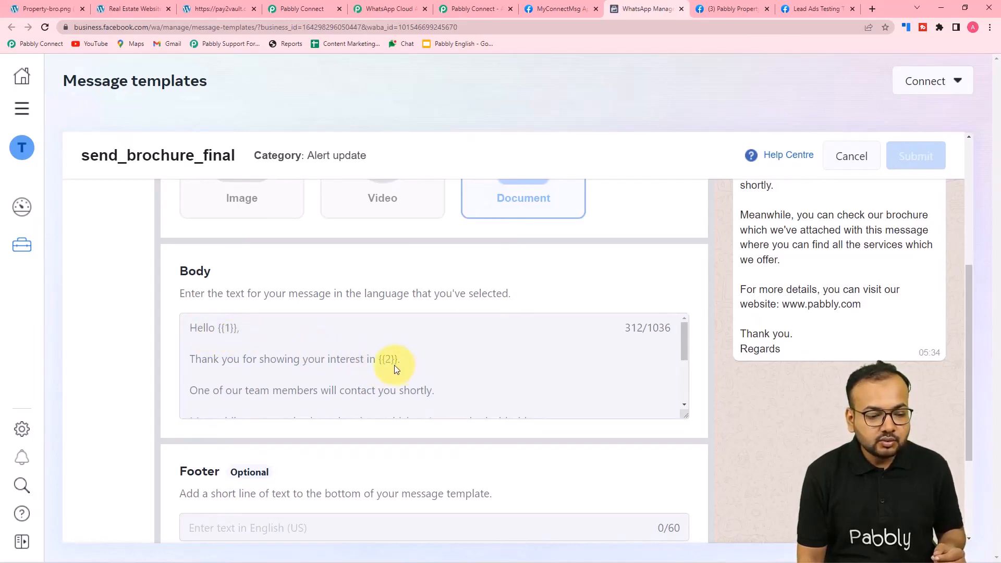
pyautogui.scroll(-3, 393, 366)
pyautogui.scroll(3, 370, 375)
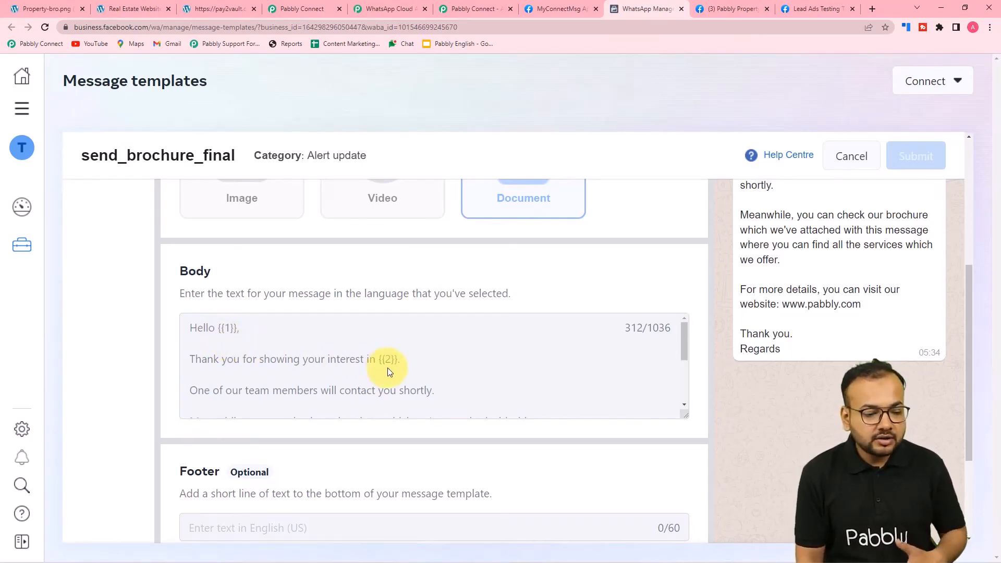
pyautogui.scroll(-3, 388, 368)
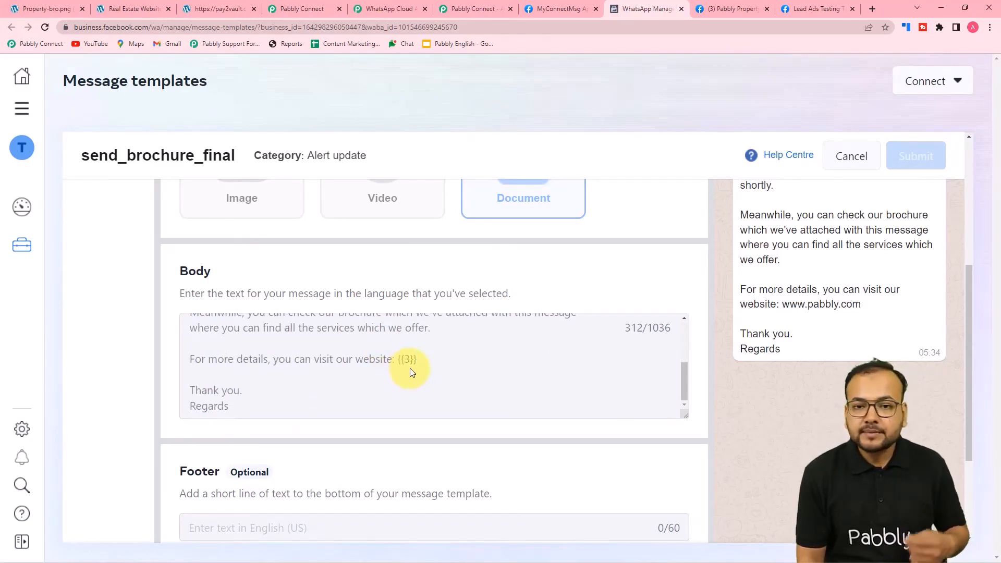
pyautogui.scroll(3, 412, 371)
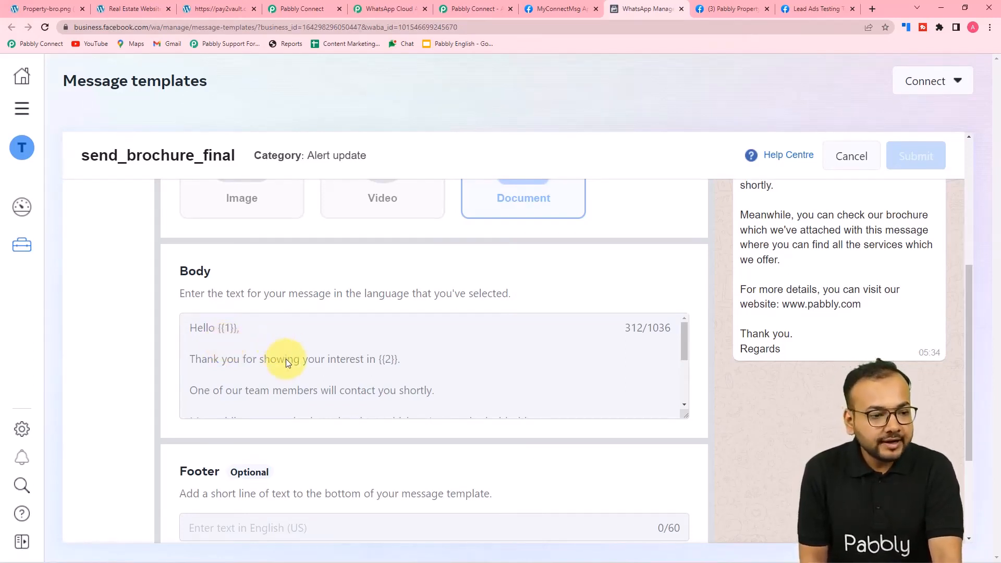
# Search 'sen' in Template Name and choose the send_brochure_final template
pyautogui.click(288, 11)
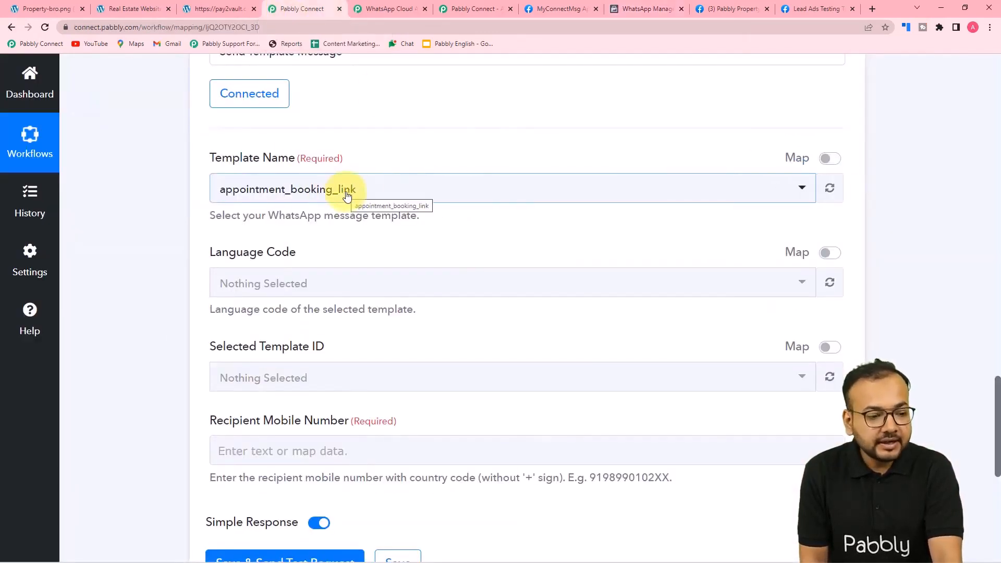
pyautogui.scroll(-1, 346, 194)
pyautogui.click(344, 141)
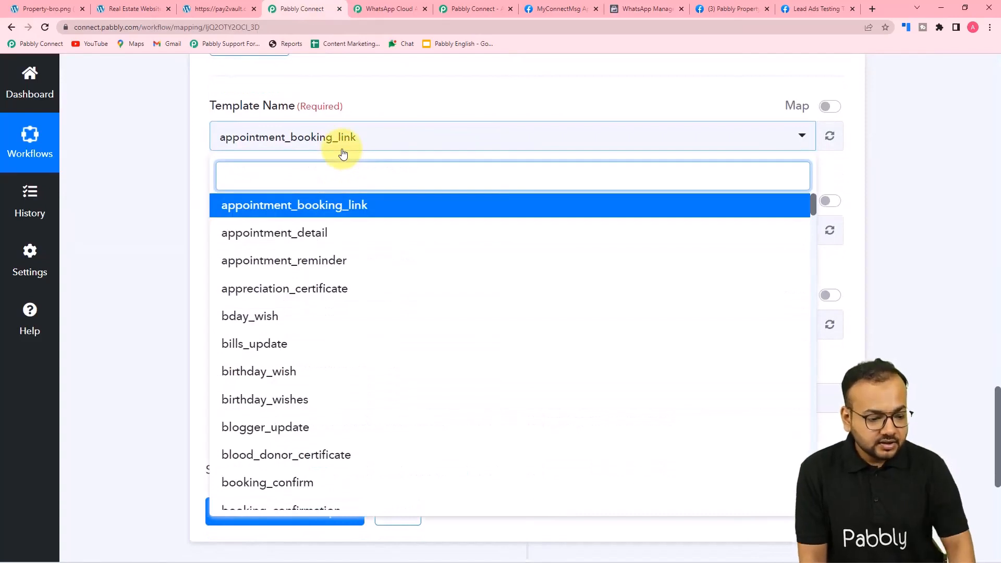
pyautogui.write('sen')
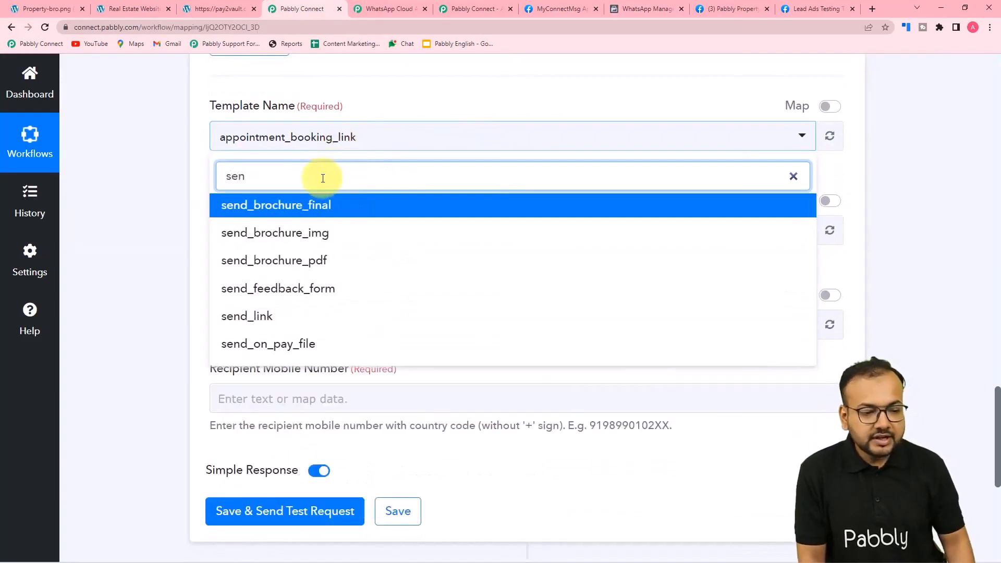
pyautogui.click(293, 209)
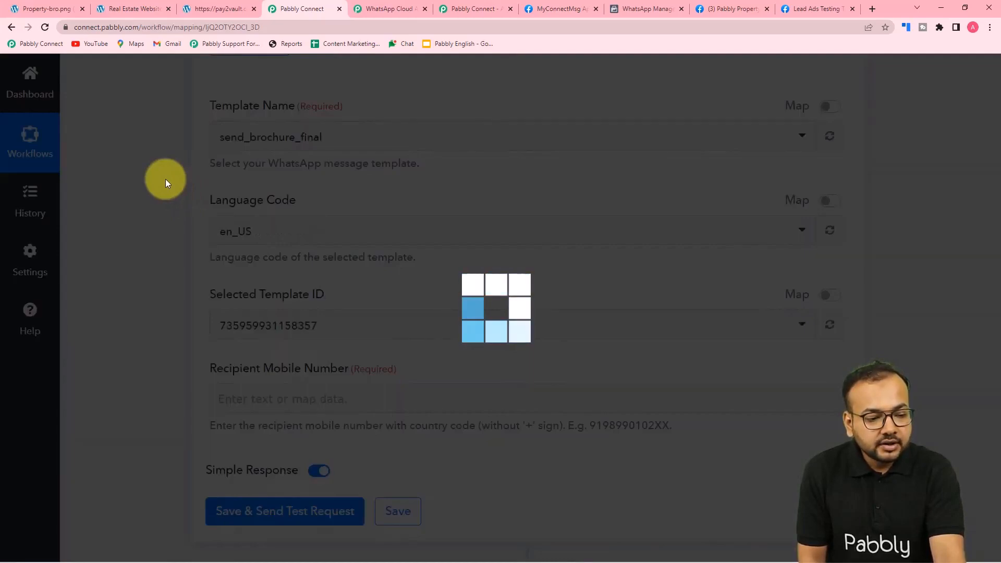
# Map Recipient Mobile Number to Res4 Phone Number from Facebook Lead Ads: New Lead
pyautogui.scroll(-5, 165, 180)
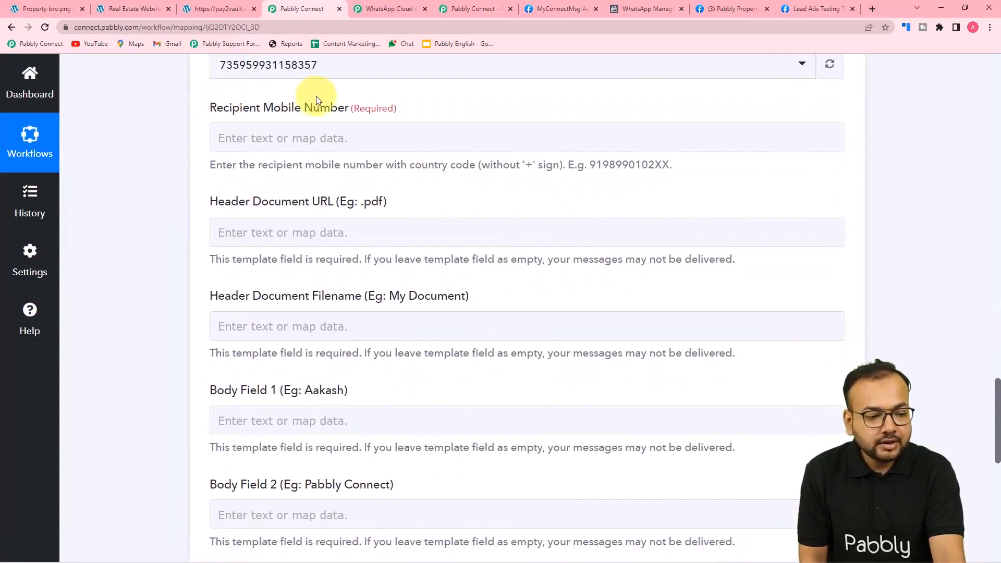
pyautogui.scroll(-1, 190, 127)
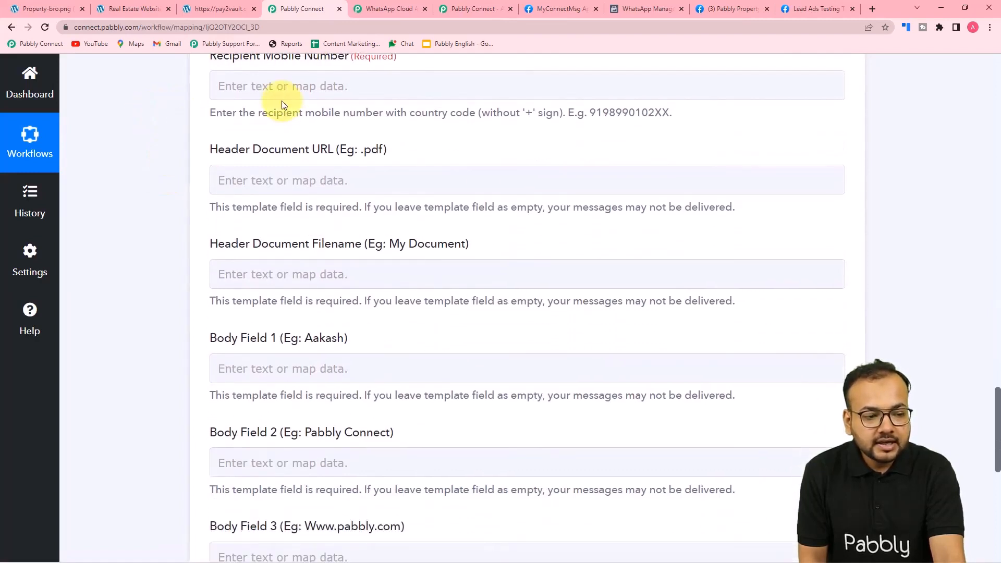
pyautogui.scroll(1, 266, 104)
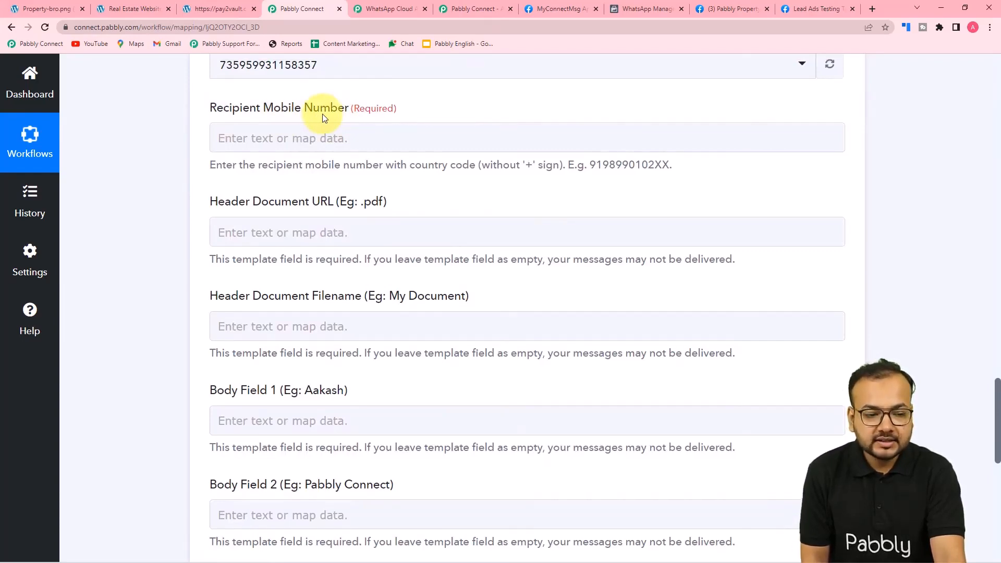
pyautogui.scroll(10, 668, 266)
pyautogui.scroll(6, 671, 267)
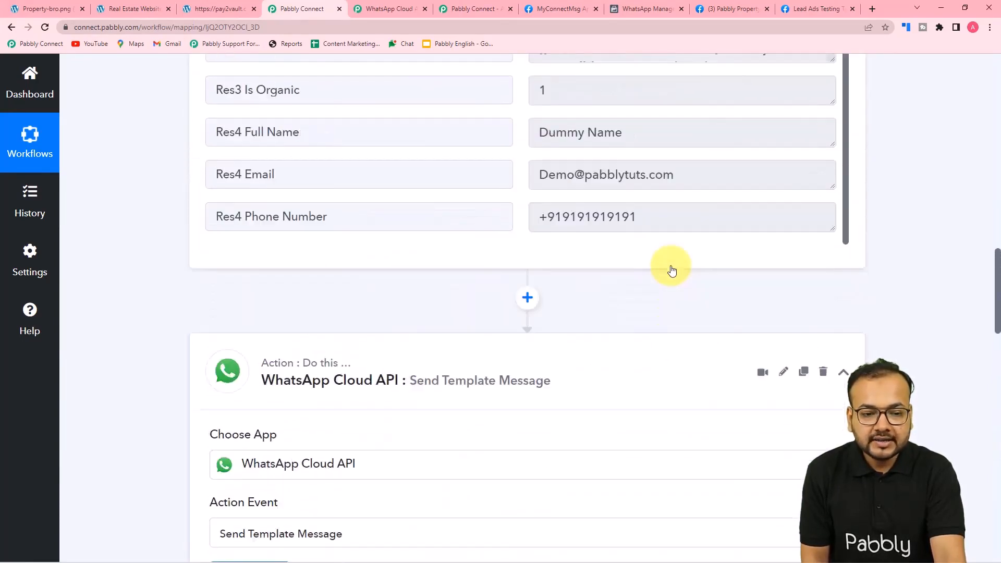
pyautogui.scroll(-1, 671, 267)
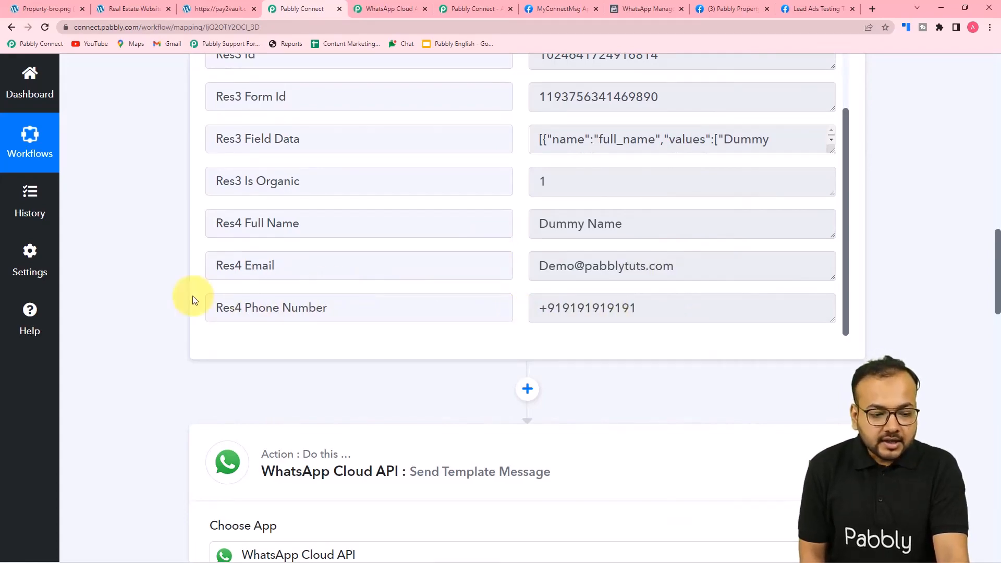
pyautogui.scroll(-2, 195, 297)
pyautogui.scroll(-12, 177, 233)
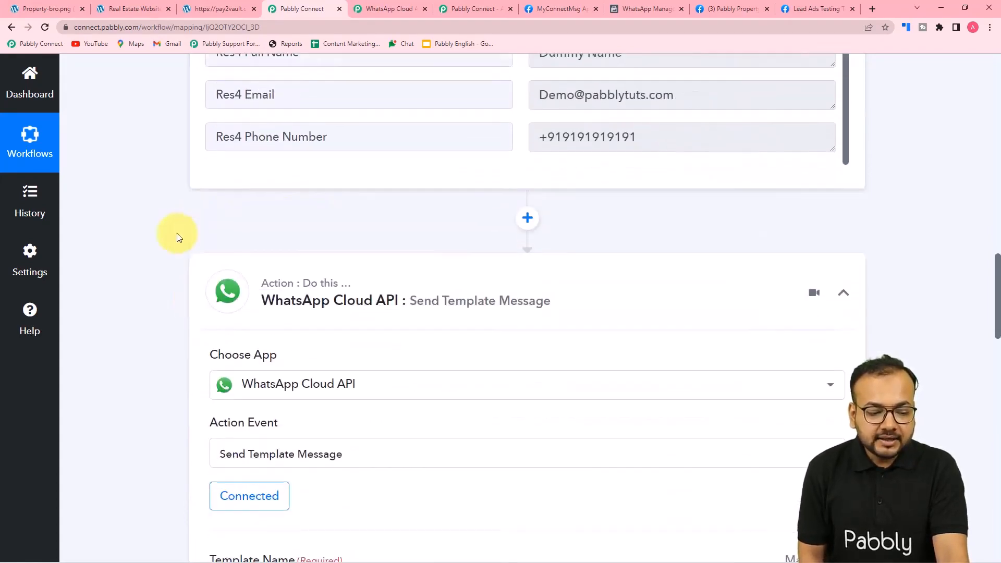
pyautogui.scroll(-3, 177, 238)
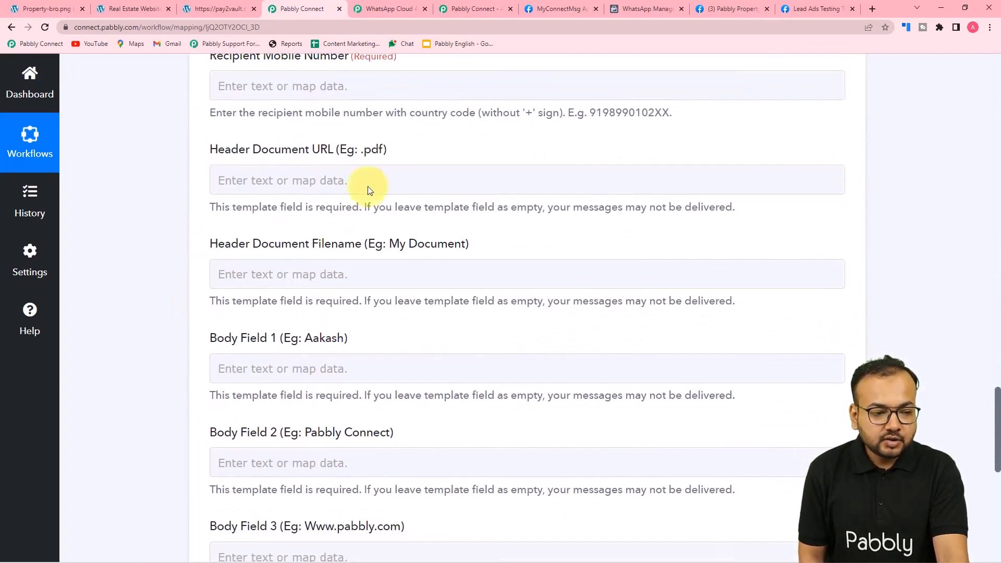
pyautogui.click(271, 87)
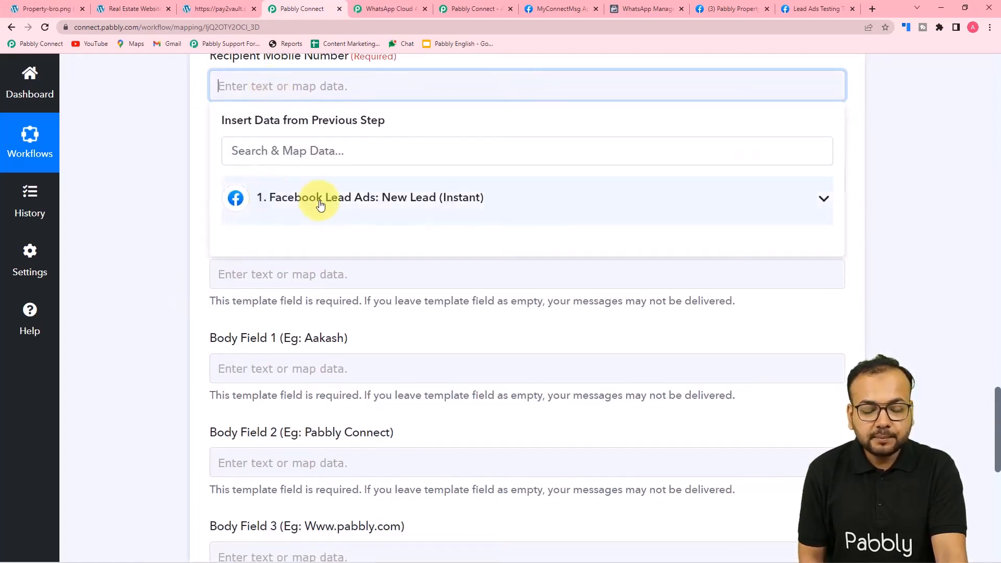
pyautogui.click(417, 201)
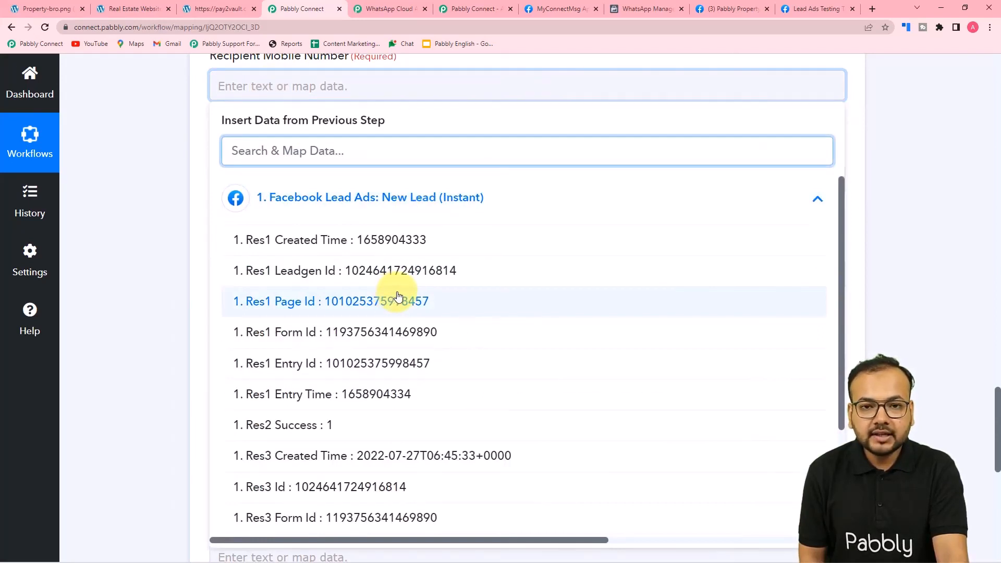
pyautogui.scroll(-1, 397, 296)
pyautogui.scroll(-2, 397, 296)
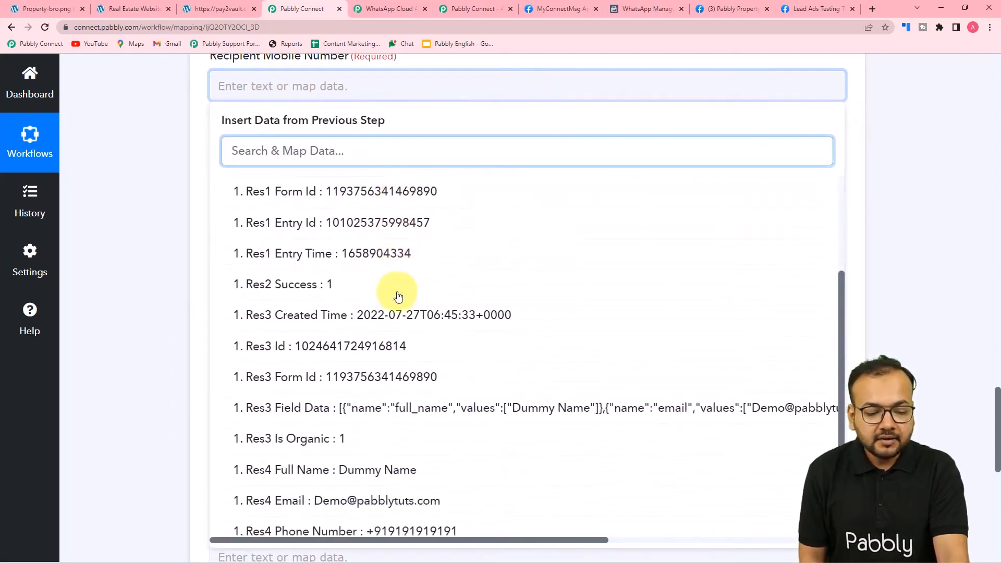
pyautogui.click(395, 519)
pyautogui.click(162, 296)
pyautogui.scroll(-1, 162, 296)
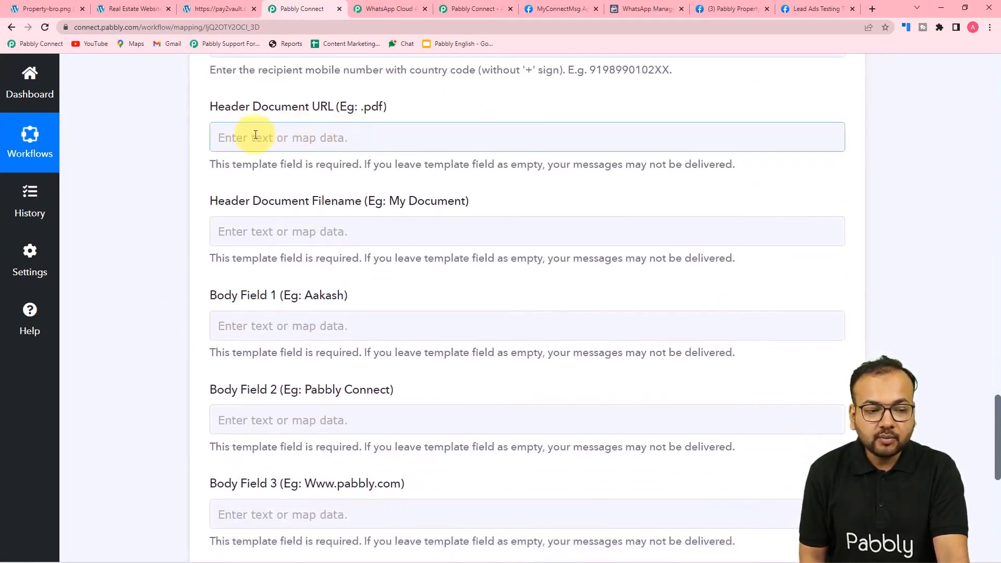
# Check the template's Document header in WhatsApp Manager and copy the brochure PDF's URL
pyautogui.click(647, 8)
pyautogui.scroll(4, 800, 275)
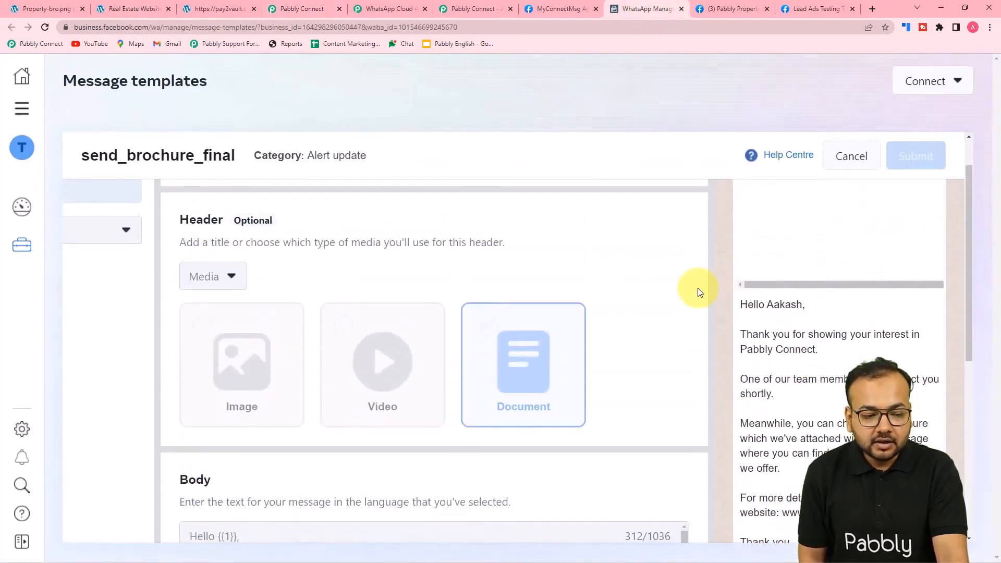
pyautogui.scroll(1, 698, 288)
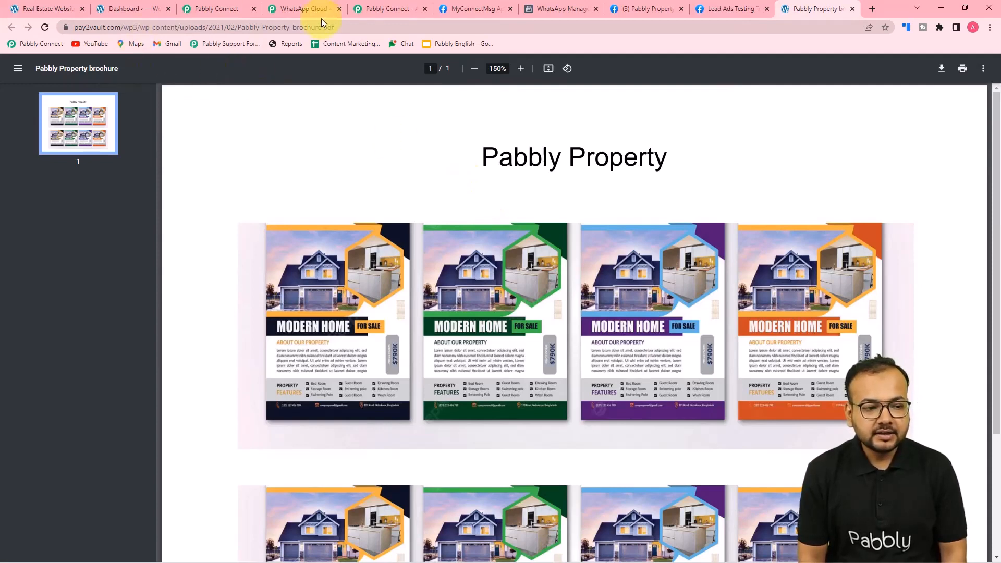
pyautogui.click(334, 29)
pyautogui.hotkey('ctrl', 'c')
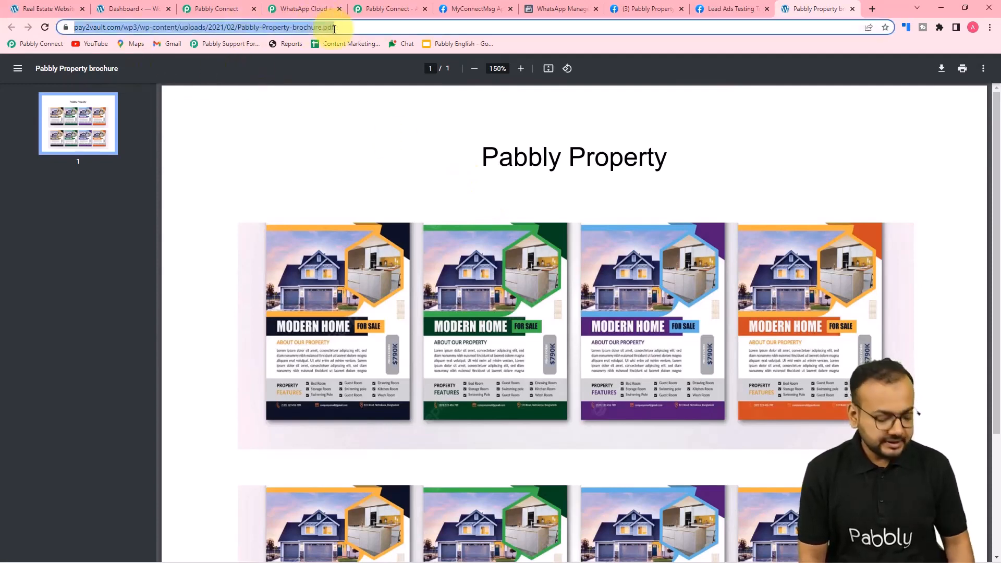
pyautogui.click(209, 9)
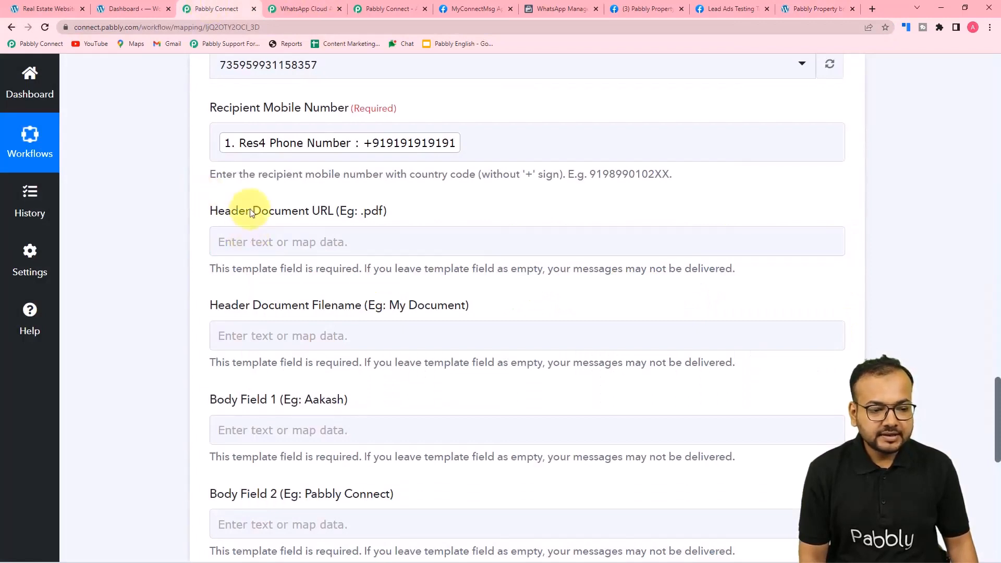
# Paste the brochure PDF link into Header Document URL and set the filename to 'Brochure'
pyautogui.rightClick(284, 240)
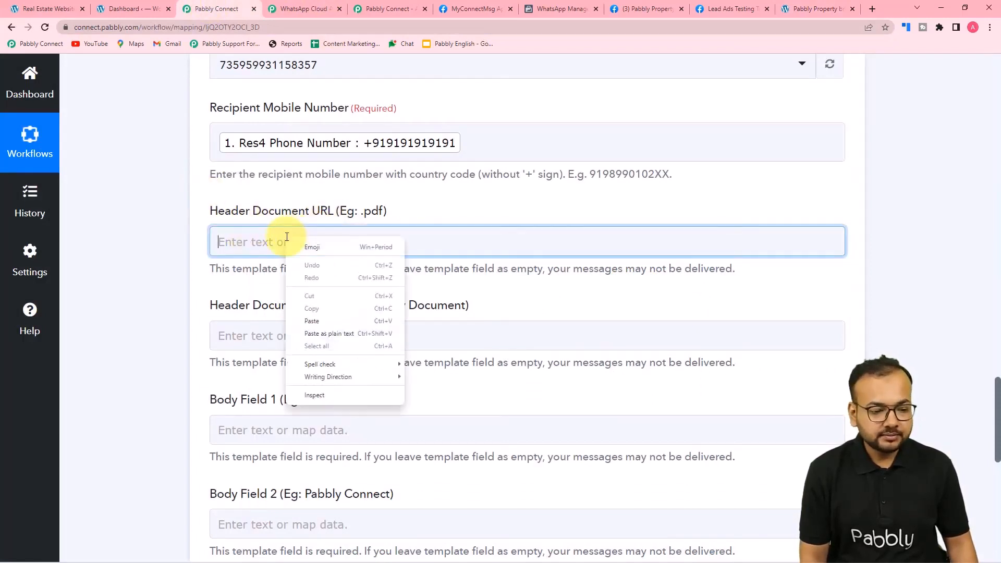
pyautogui.click(307, 323)
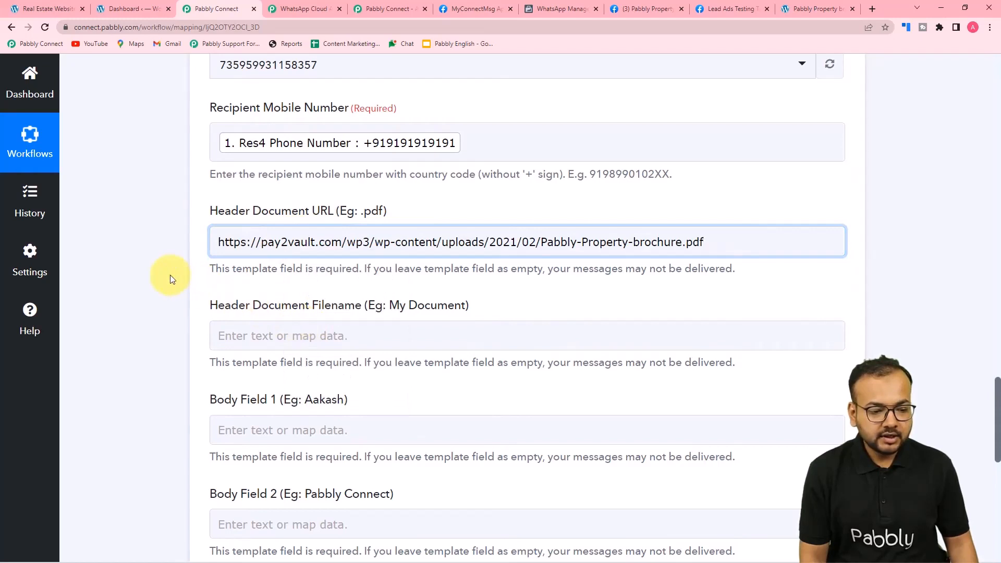
pyautogui.click(286, 336)
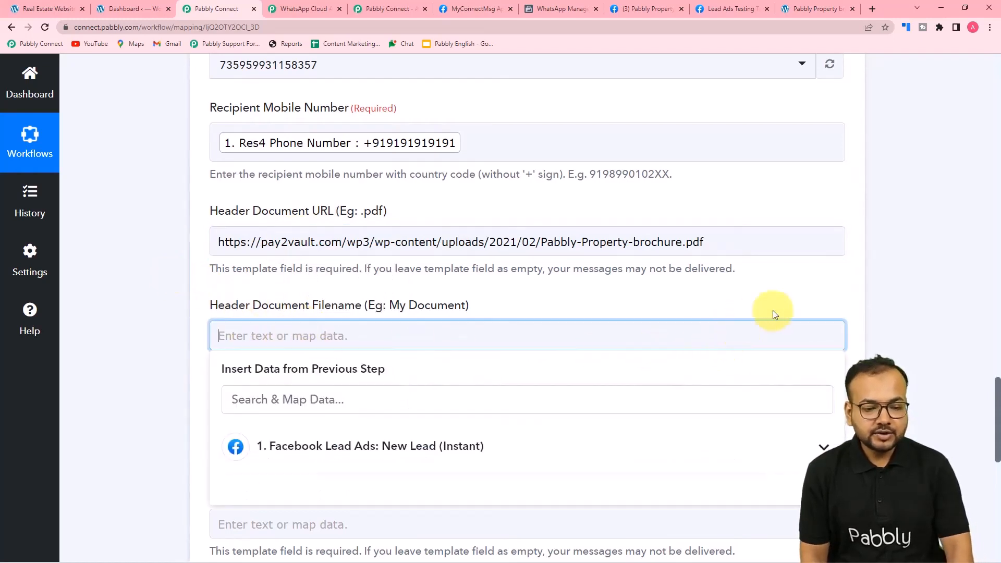
pyautogui.write('B')
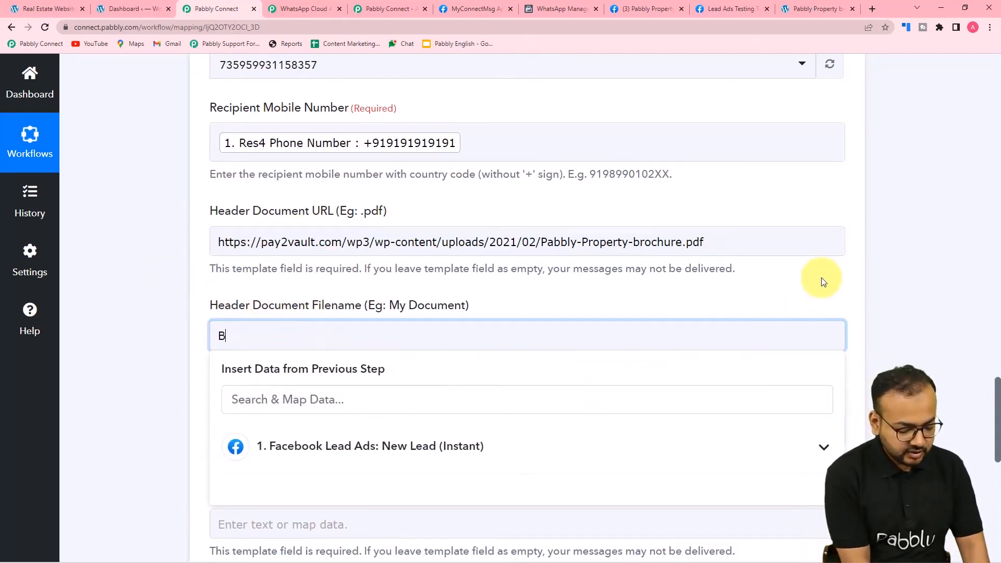
pyautogui.write('rochure')
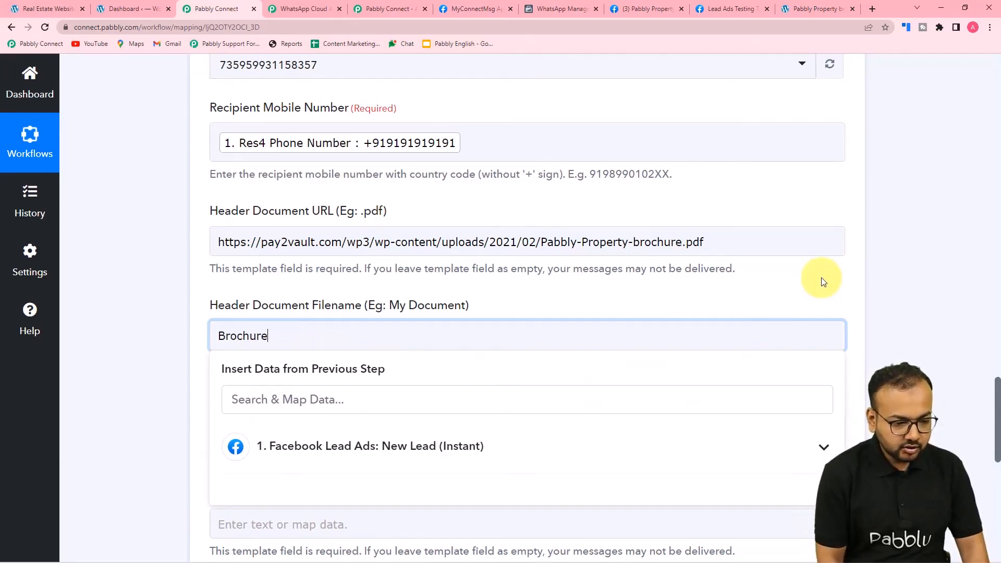
pyautogui.click(176, 277)
pyautogui.scroll(-1, 176, 277)
pyautogui.scroll(-4, 176, 277)
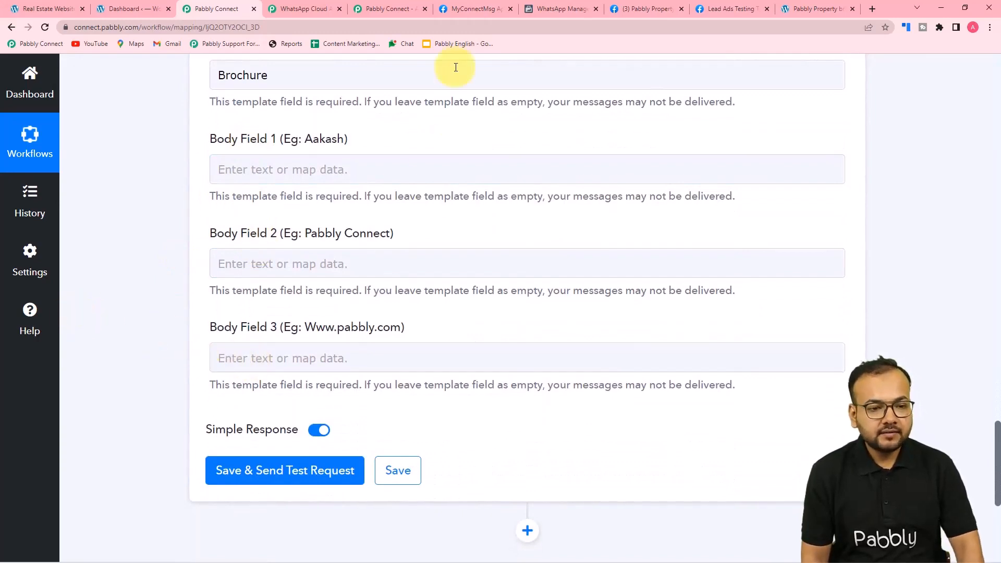
pyautogui.click(548, 9)
# Scroll through the send_brochure_final template body in WhatsApp Manager to review its placeholders
pyautogui.scroll(-4, 486, 246)
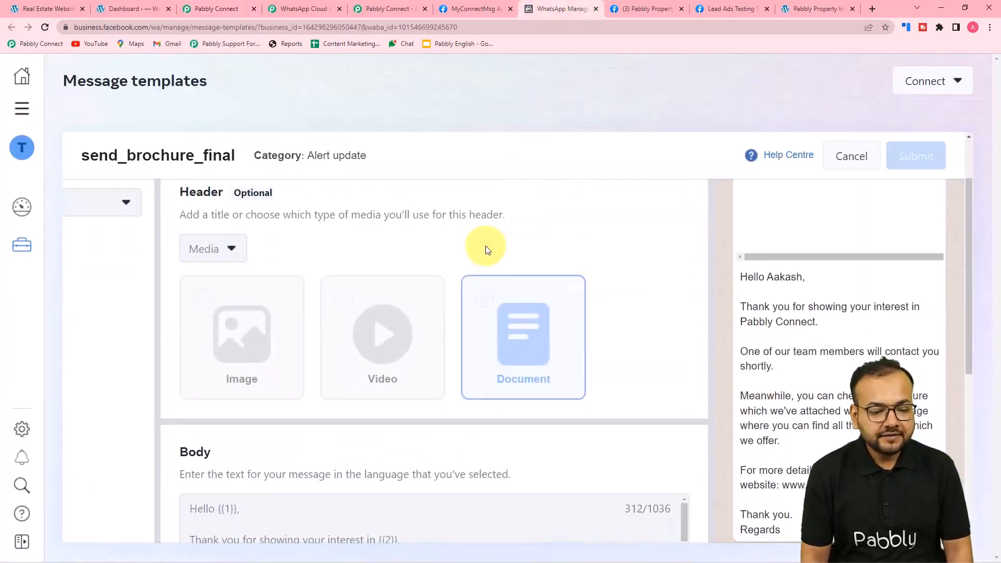
pyautogui.scroll(-3, 274, 334)
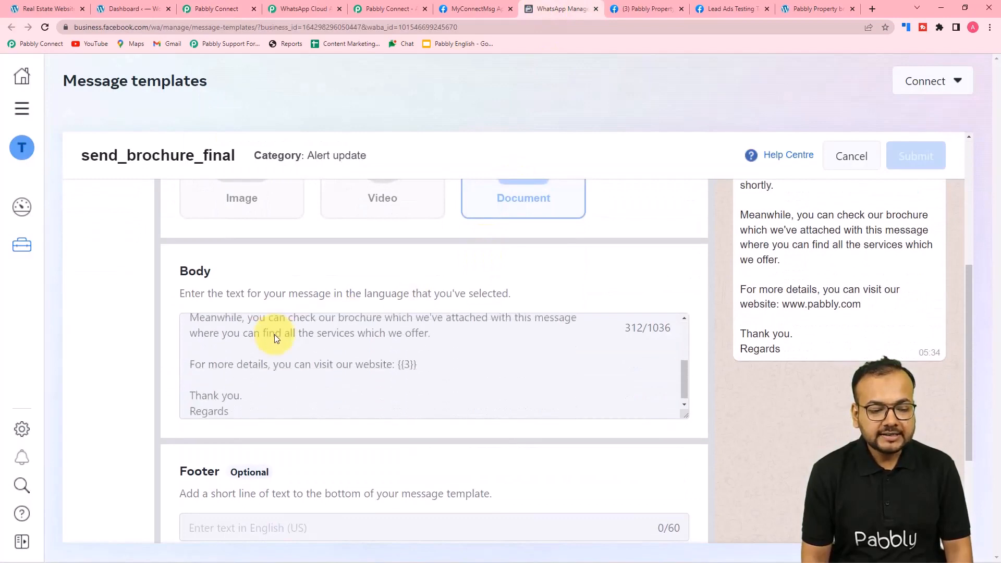
pyautogui.scroll(4, 276, 354)
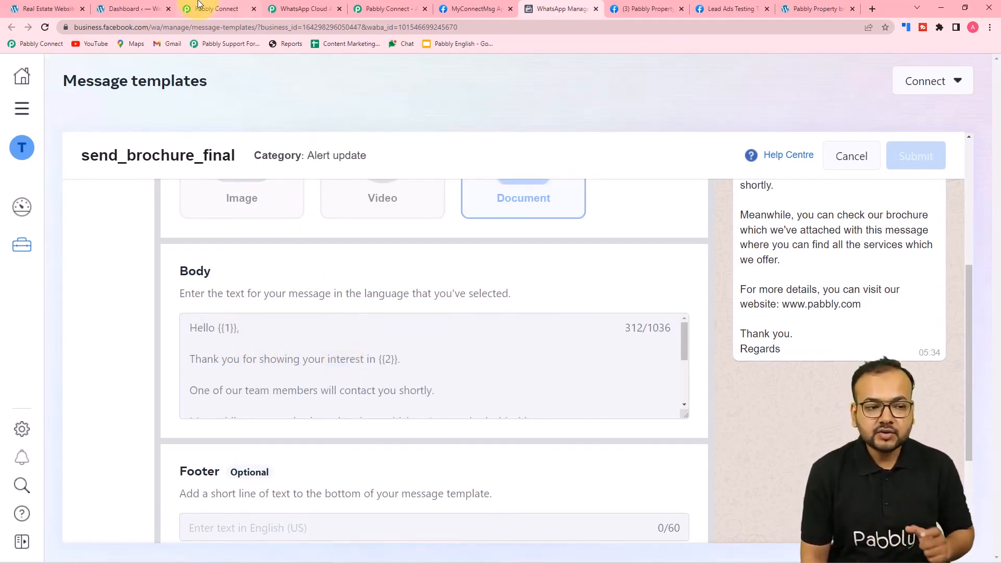
pyautogui.click(214, 8)
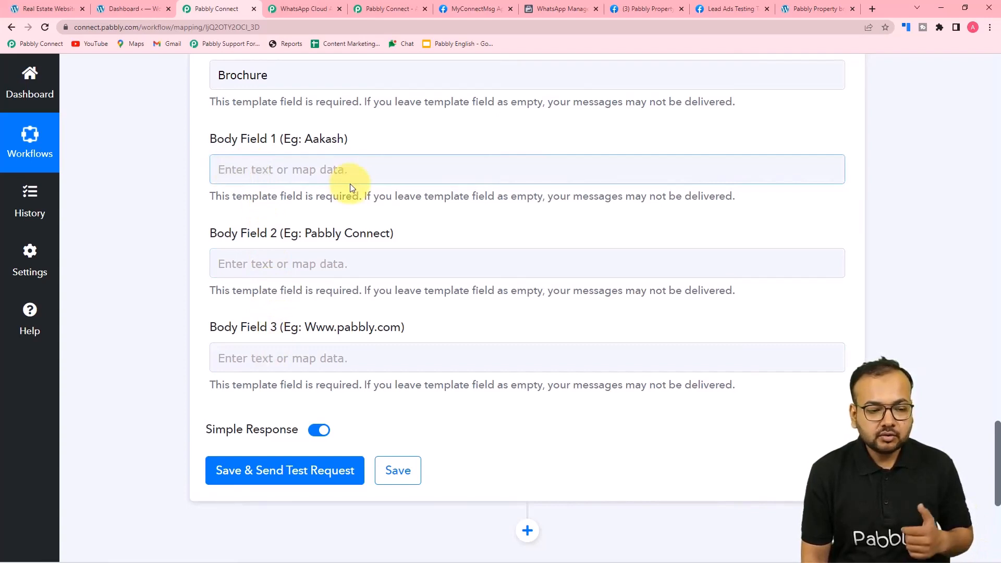
# Map Body Field 1 to the lead's Res4 Full Name, then recheck the template body
pyautogui.click(355, 167)
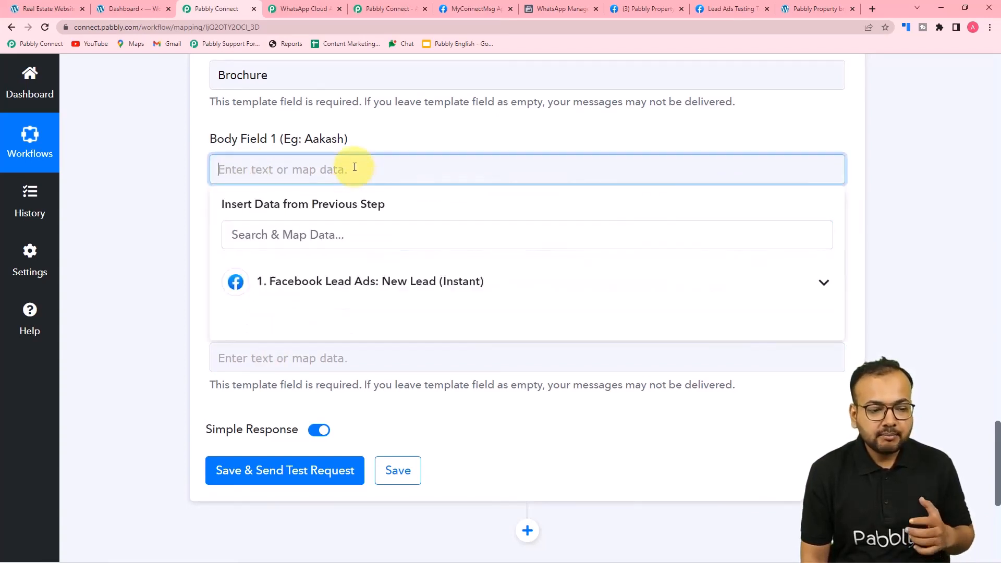
pyautogui.click(323, 282)
pyautogui.scroll(-3, 323, 459)
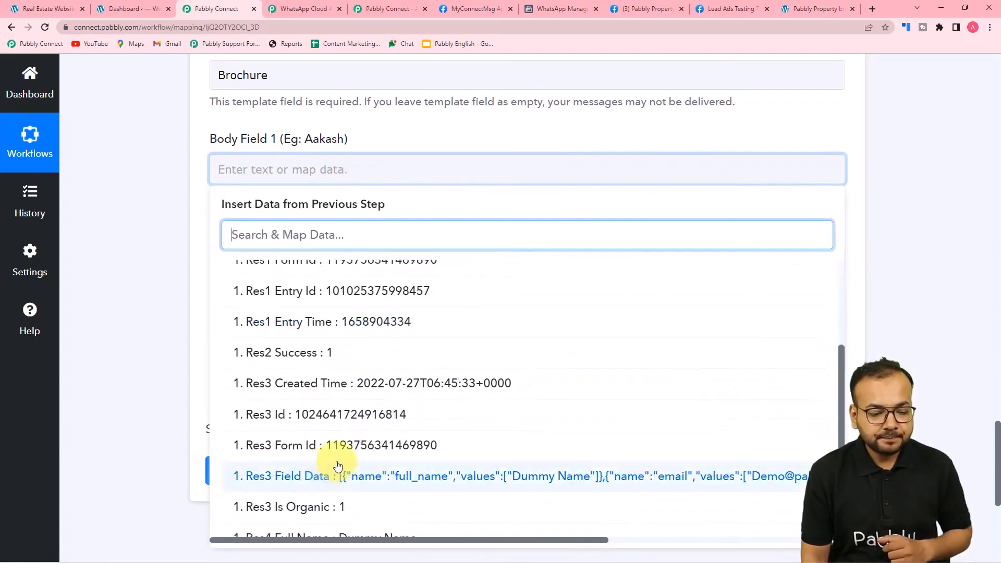
pyautogui.scroll(-2, 336, 464)
pyautogui.click(331, 463)
pyautogui.click(151, 314)
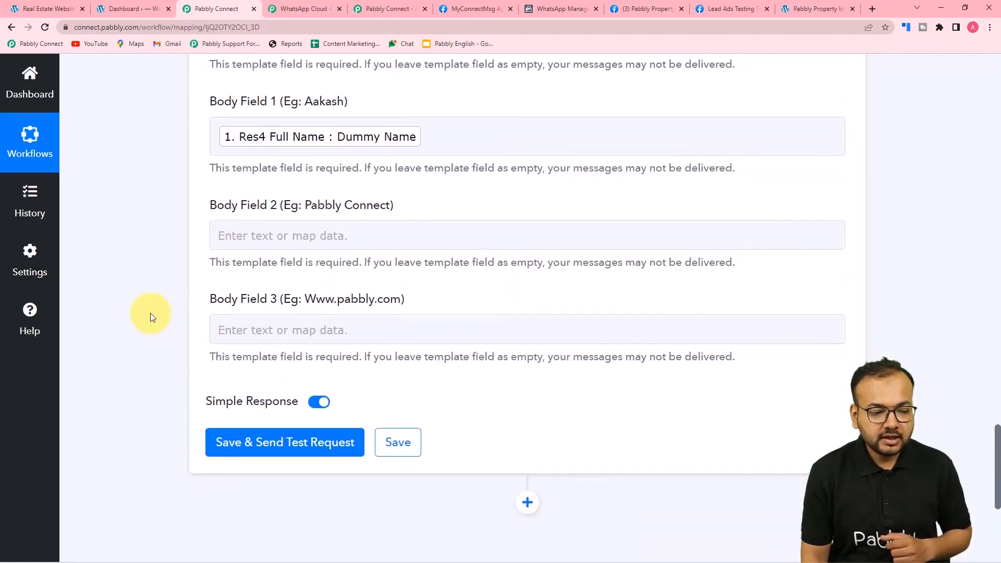
pyautogui.scroll(-1, 150, 313)
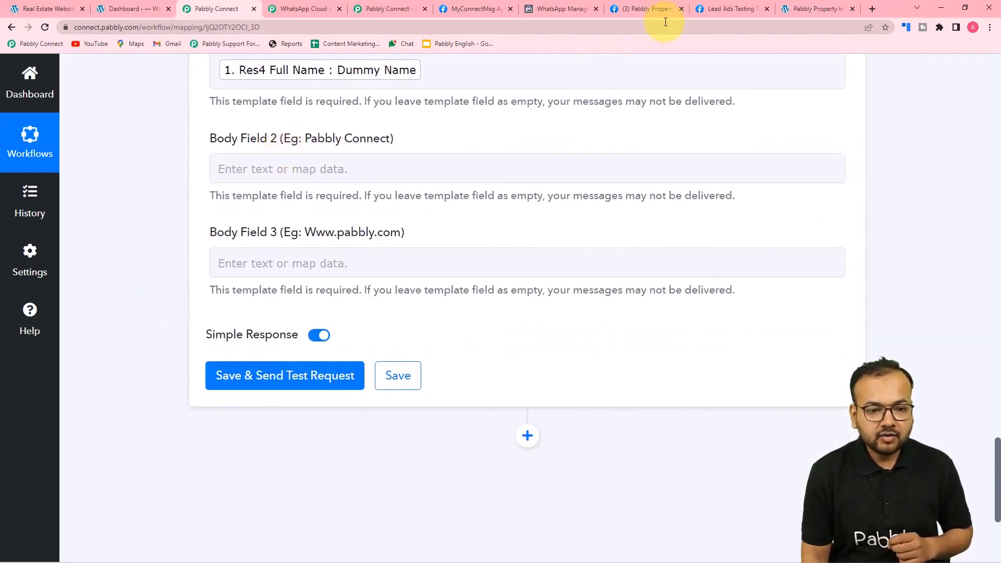
pyautogui.click(561, 8)
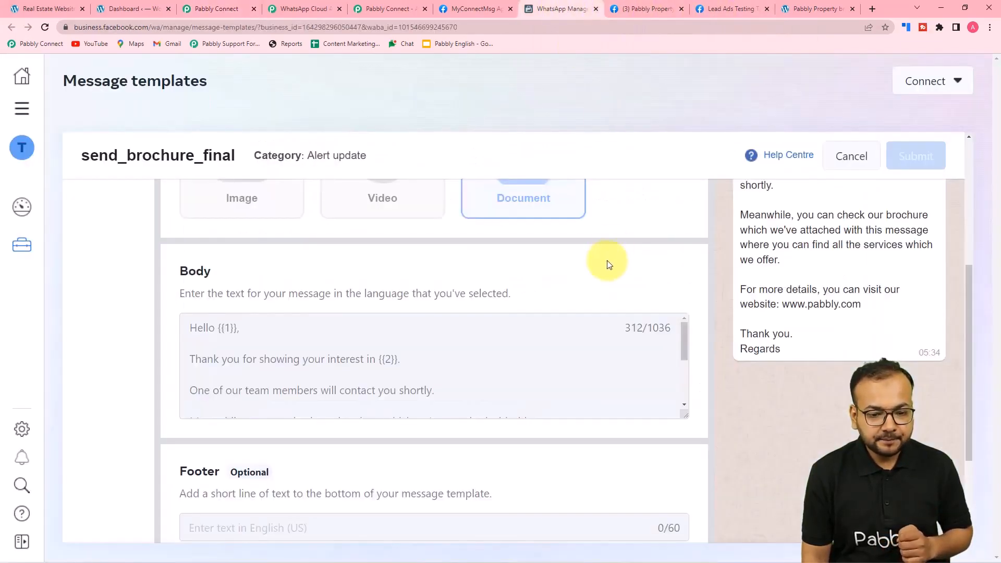
pyautogui.scroll(-1, 548, 290)
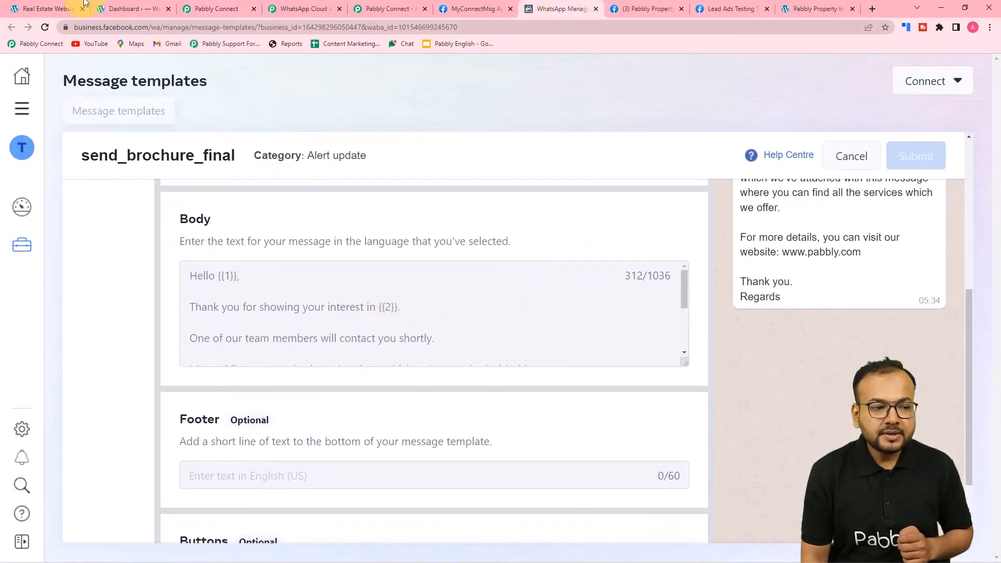
pyautogui.click(214, 8)
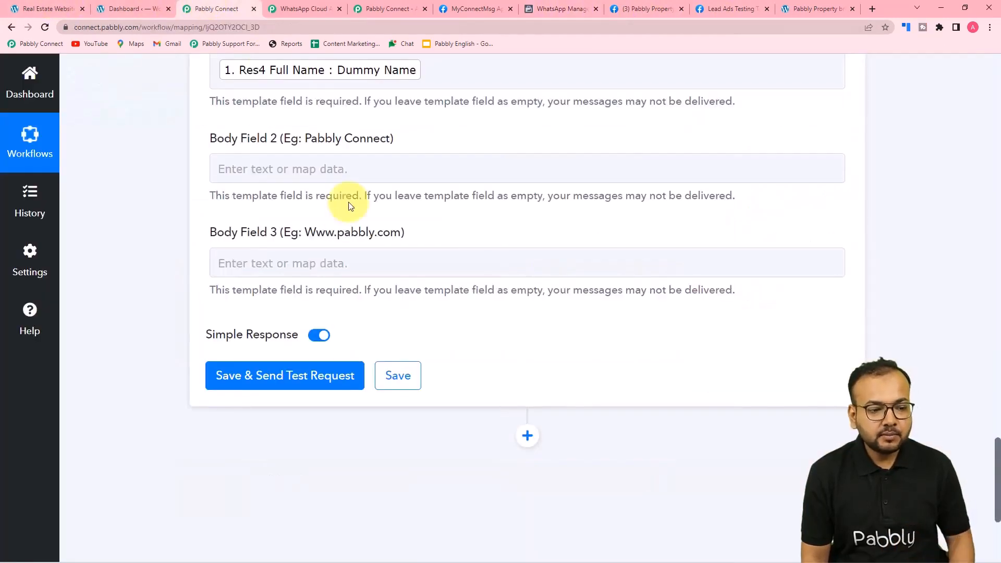
# Enter 'pabbly property.' as plain text in Body Field 2
pyautogui.click(358, 170)
pyautogui.click(439, 288)
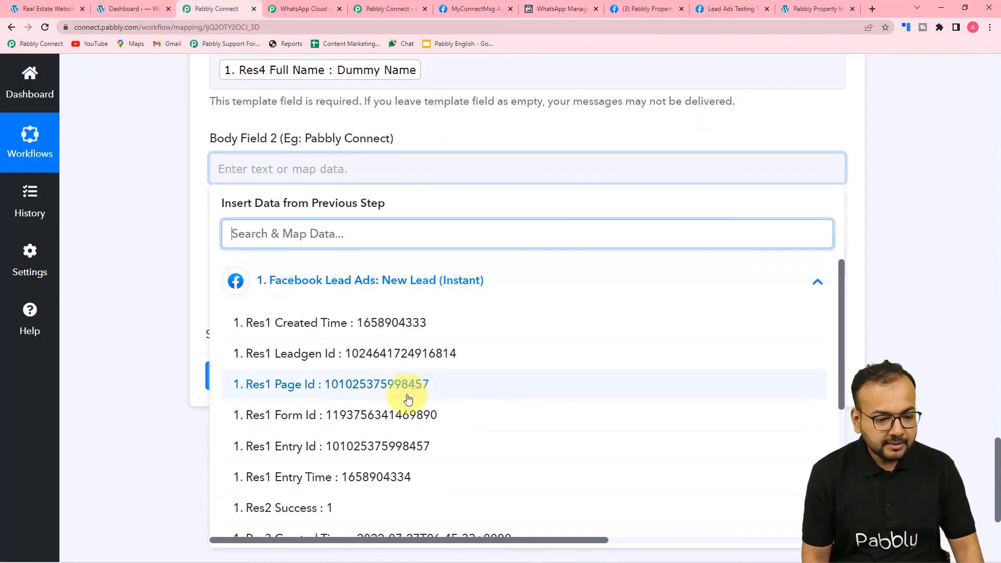
pyautogui.scroll(-6, 408, 396)
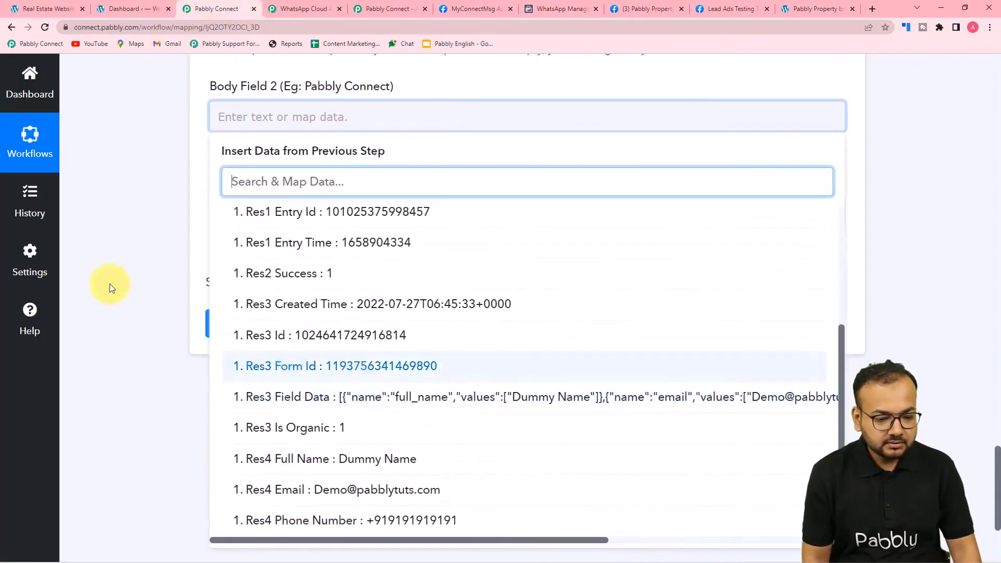
pyautogui.click(149, 241)
pyautogui.click(272, 120)
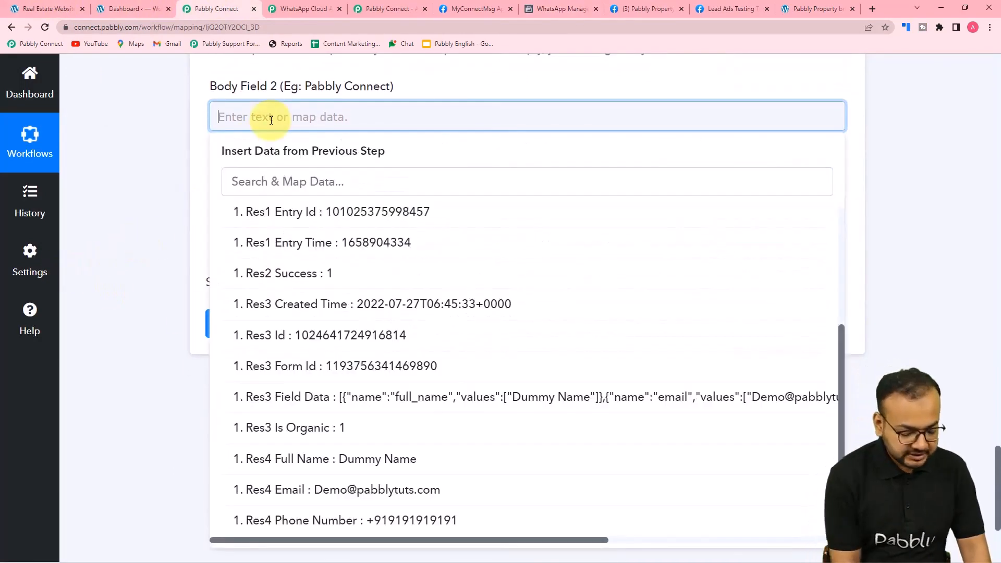
pyautogui.write('pabb')
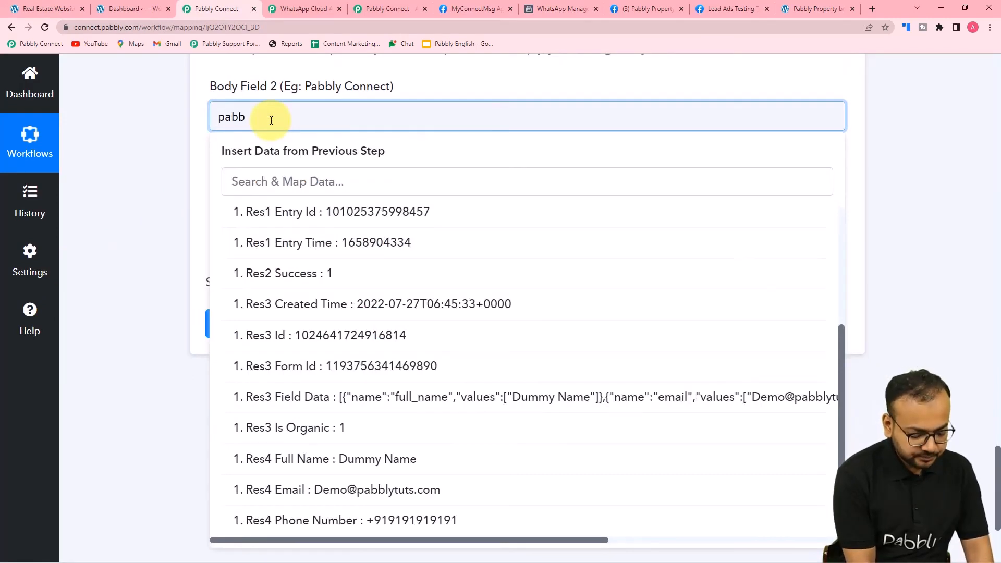
pyautogui.write('ly pr')
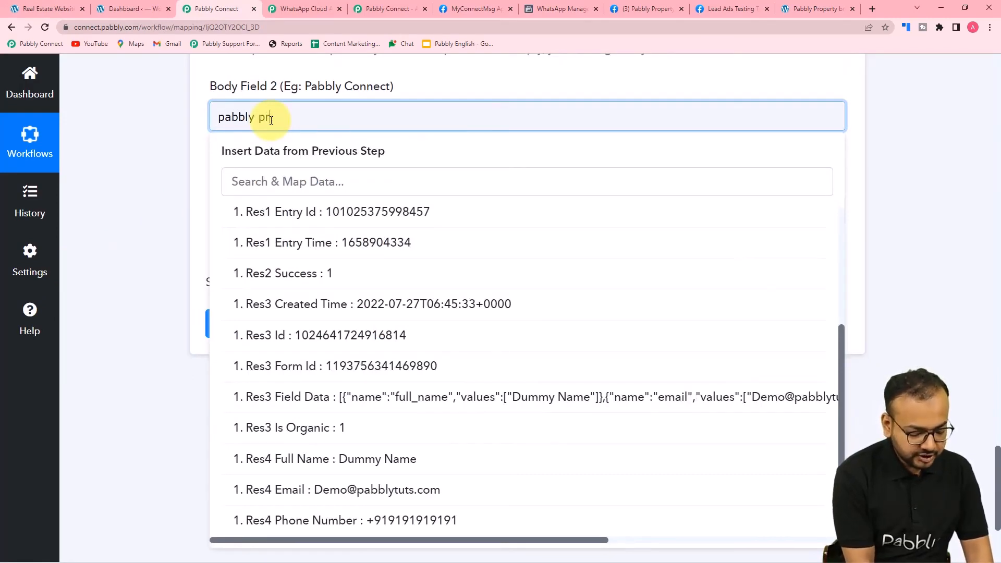
pyautogui.write('operty.')
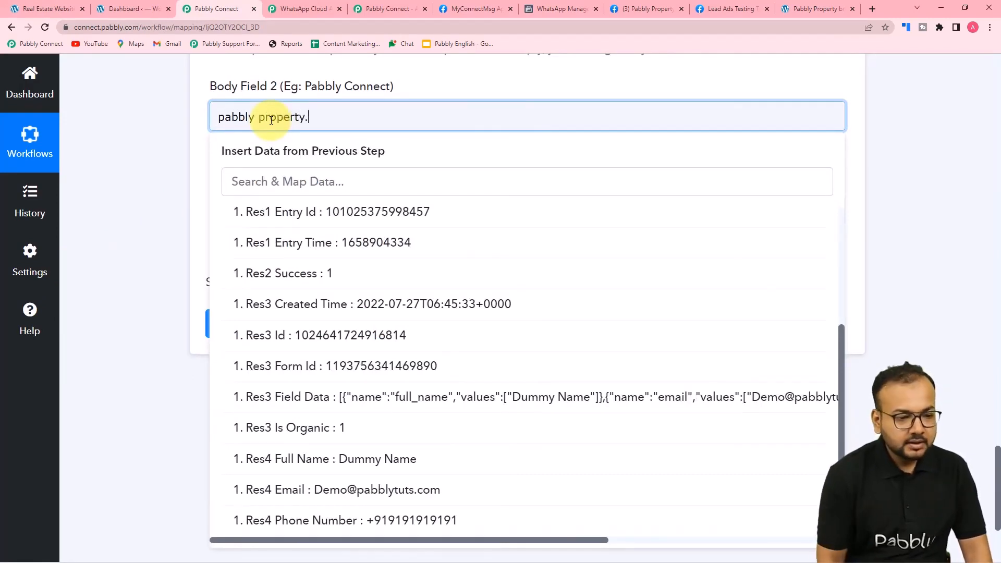
pyautogui.scroll(-1, 165, 133)
pyautogui.click(164, 138)
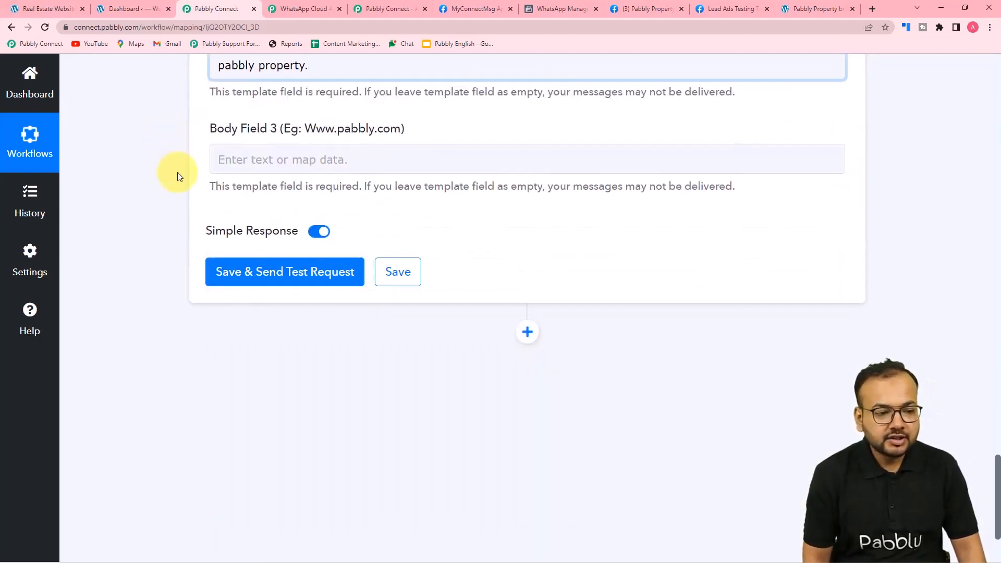
pyautogui.scroll(3, 177, 173)
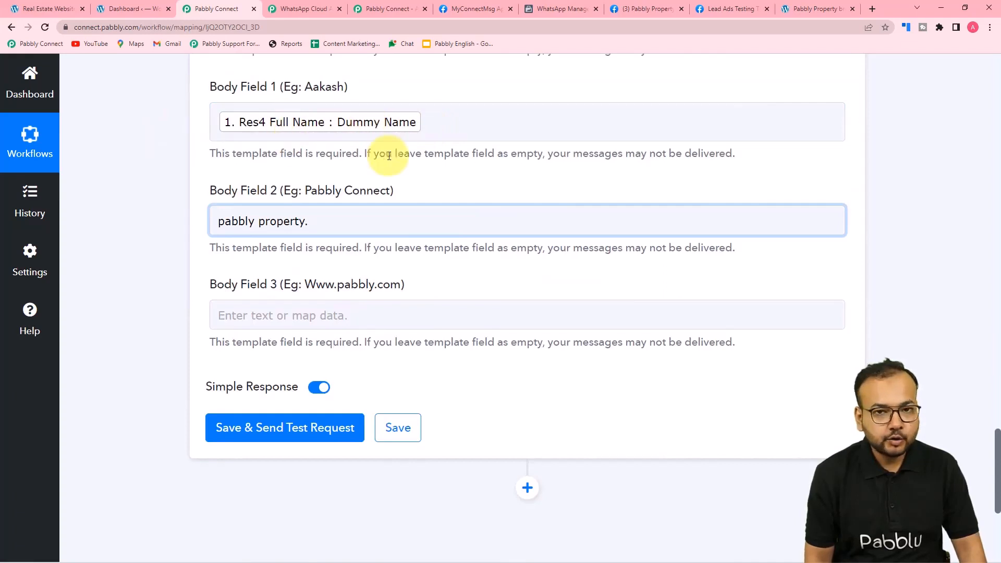
pyautogui.click(332, 314)
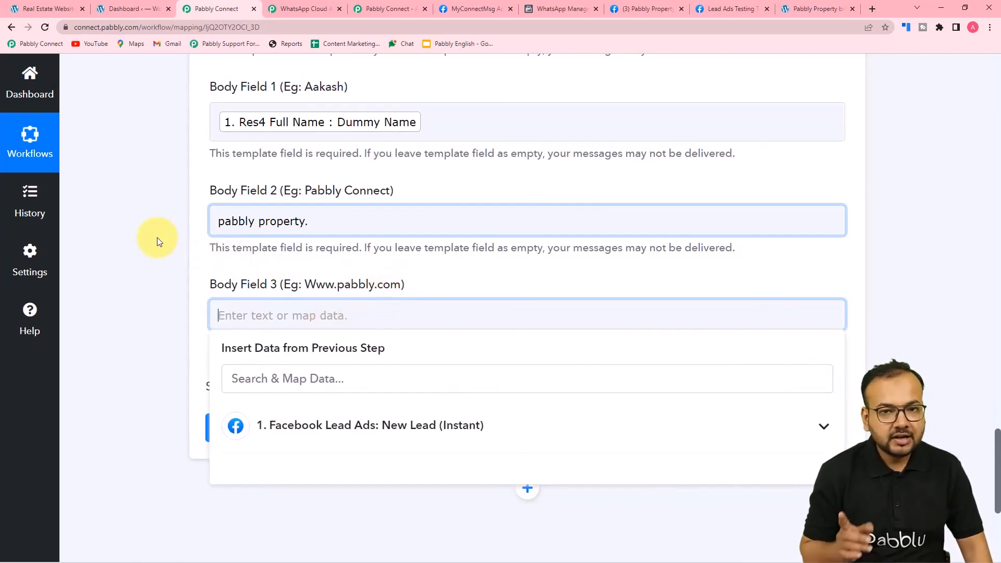
pyautogui.write('ww')
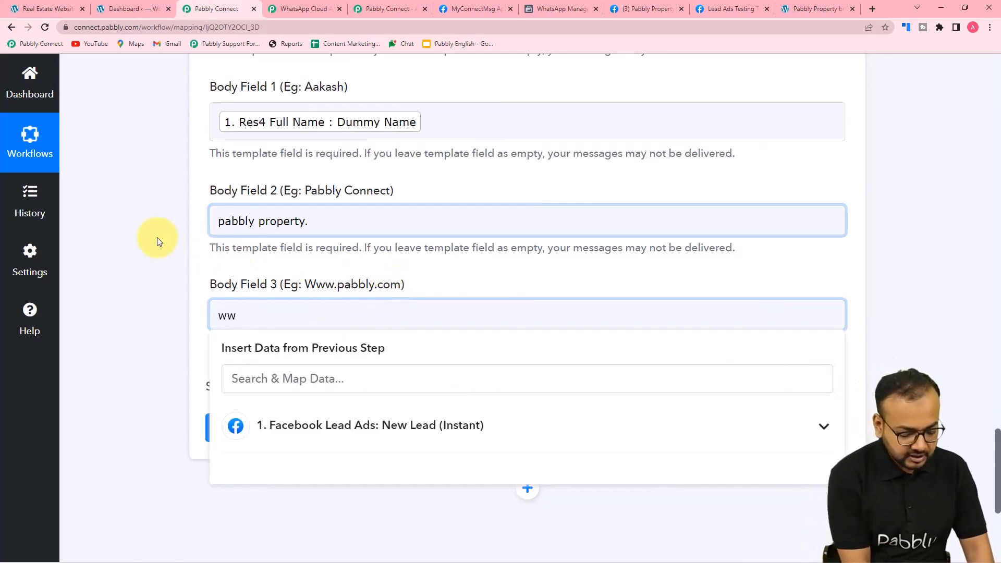
pyautogui.write('w.pabbly')
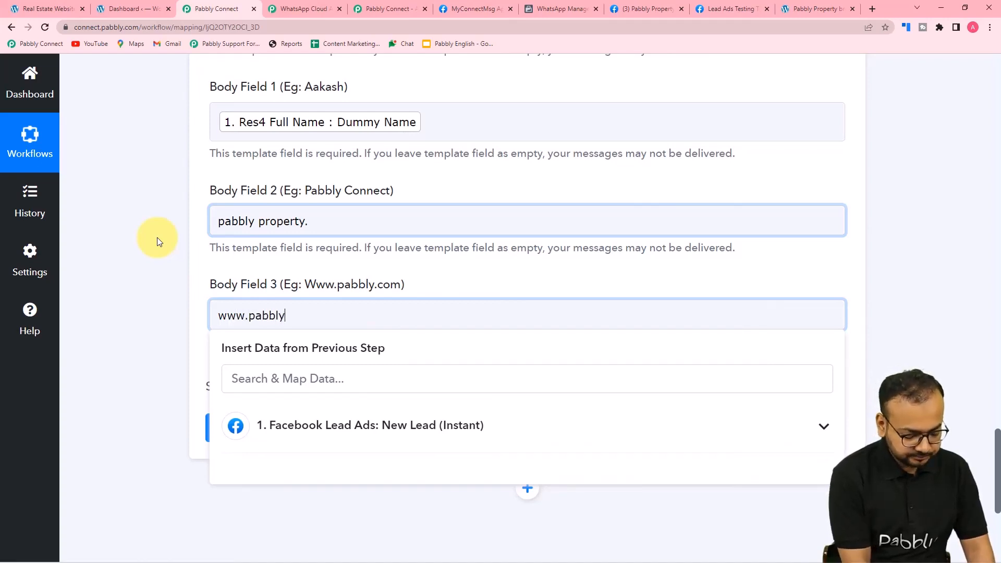
pyautogui.write('.com')
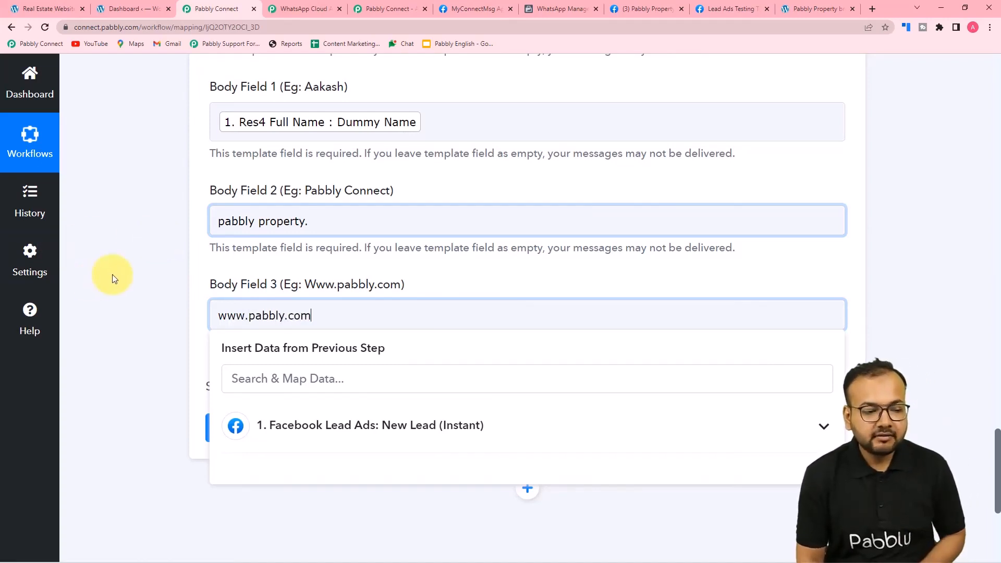
pyautogui.click(115, 274)
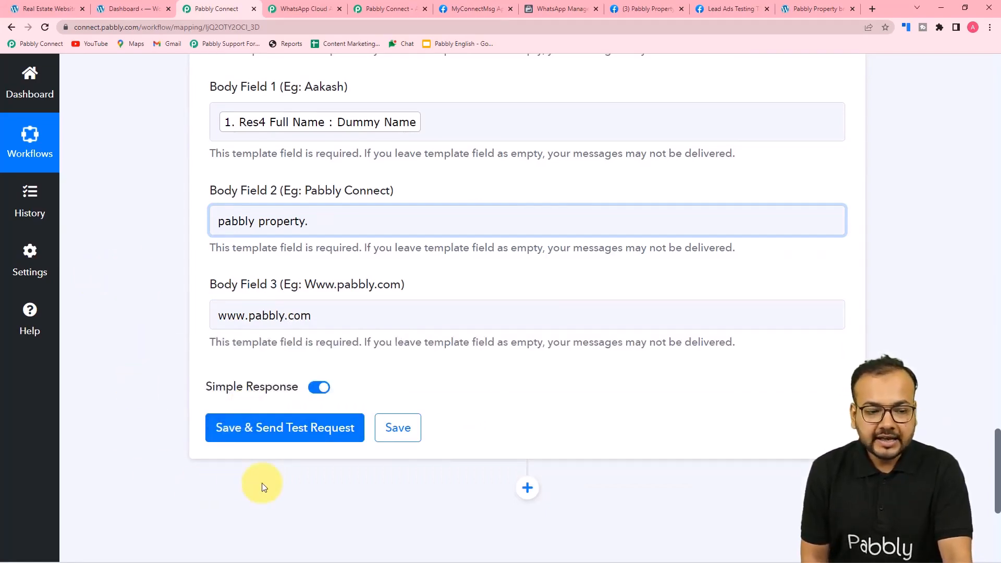
# Review the mapped template fields and dismiss the screenshot of the received brochure message
pyautogui.scroll(7, 261, 483)
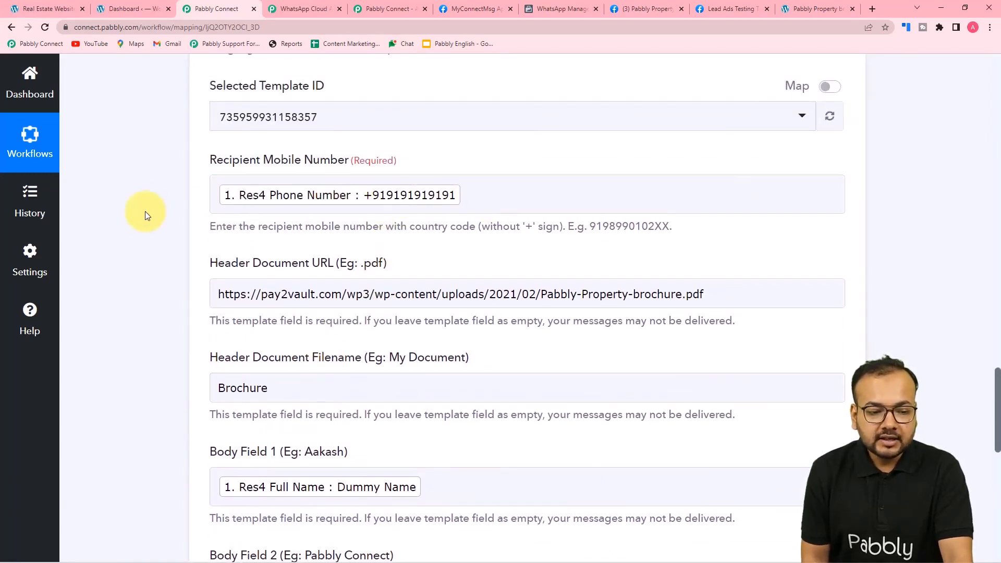
pyautogui.scroll(-2, 145, 211)
pyautogui.scroll(-1, 145, 211)
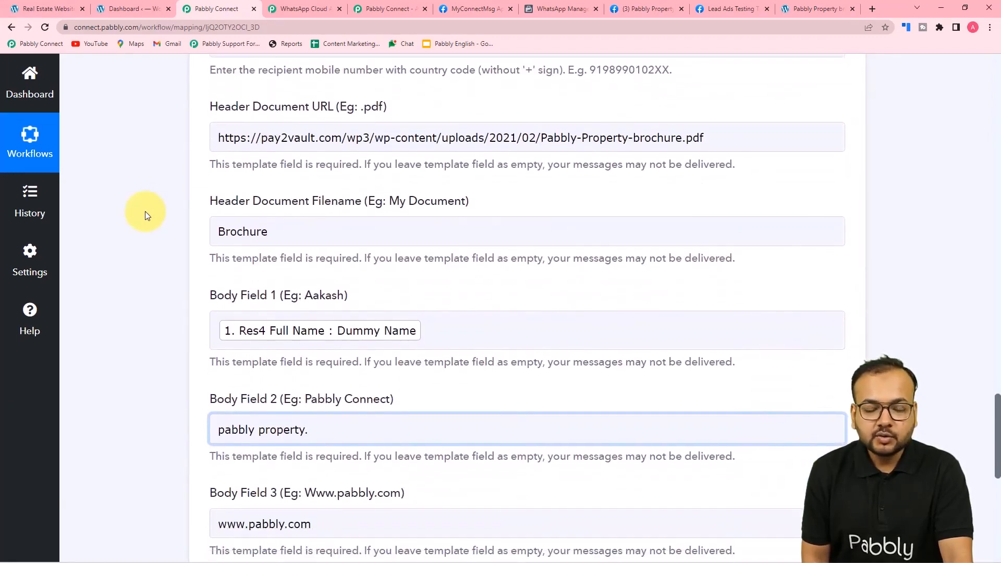
pyautogui.scroll(3, 145, 211)
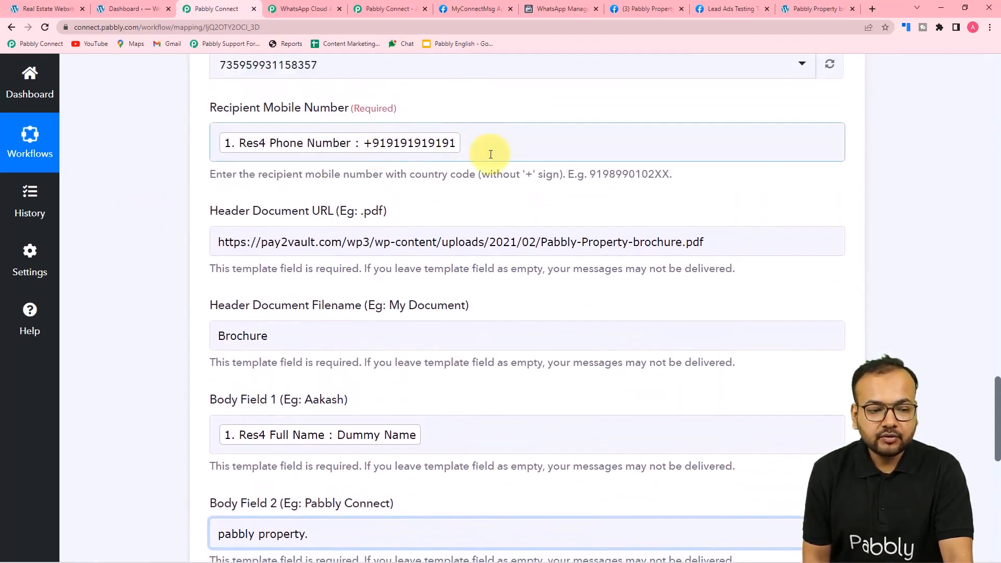
pyautogui.scroll(-5, 116, 203)
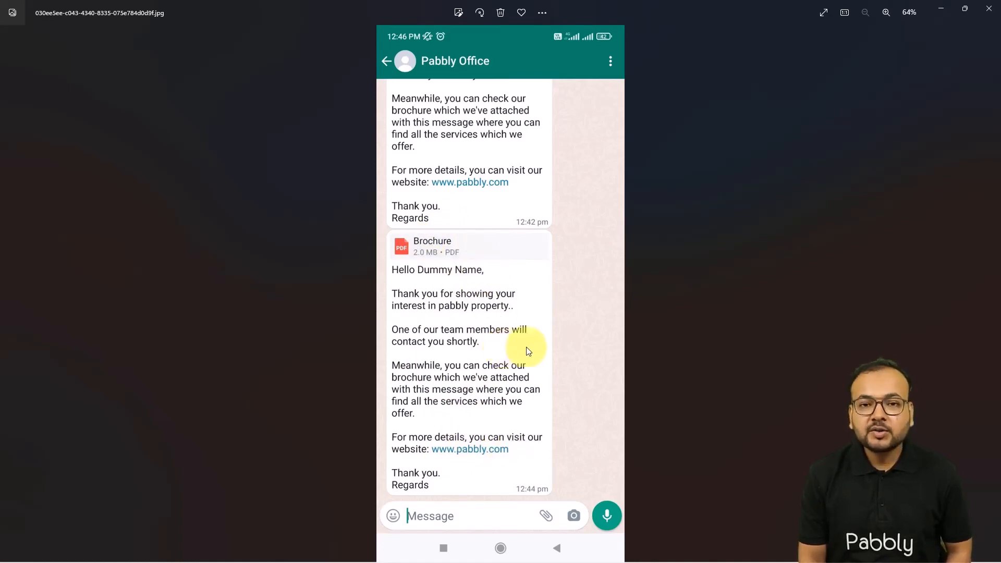
pyautogui.click(940, 11)
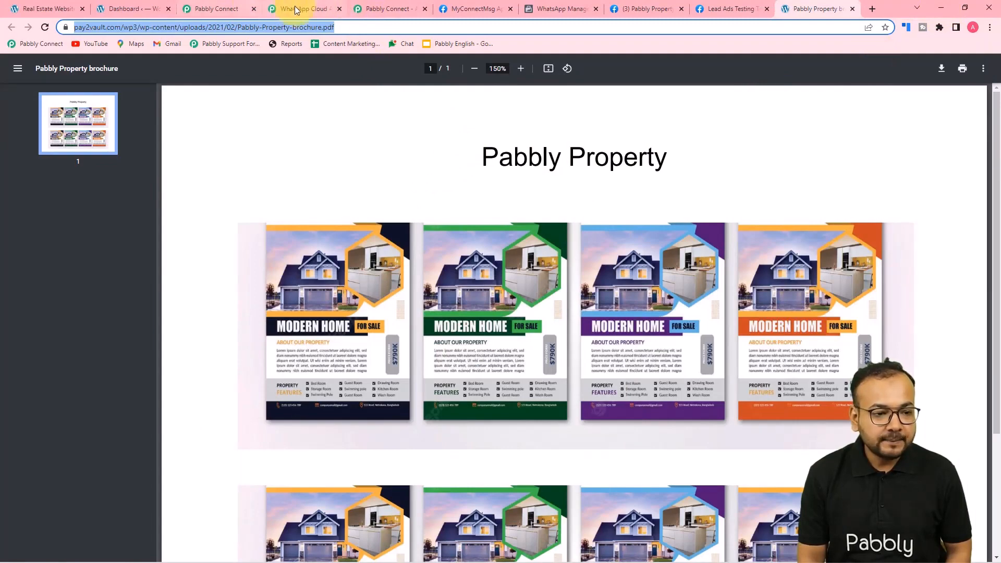
# Return from the brochure PDF to the workflow editor and collapse the WhatsApp Cloud API action and Facebook Lead Ads trigger
pyautogui.click(379, 6)
pyautogui.click(218, 6)
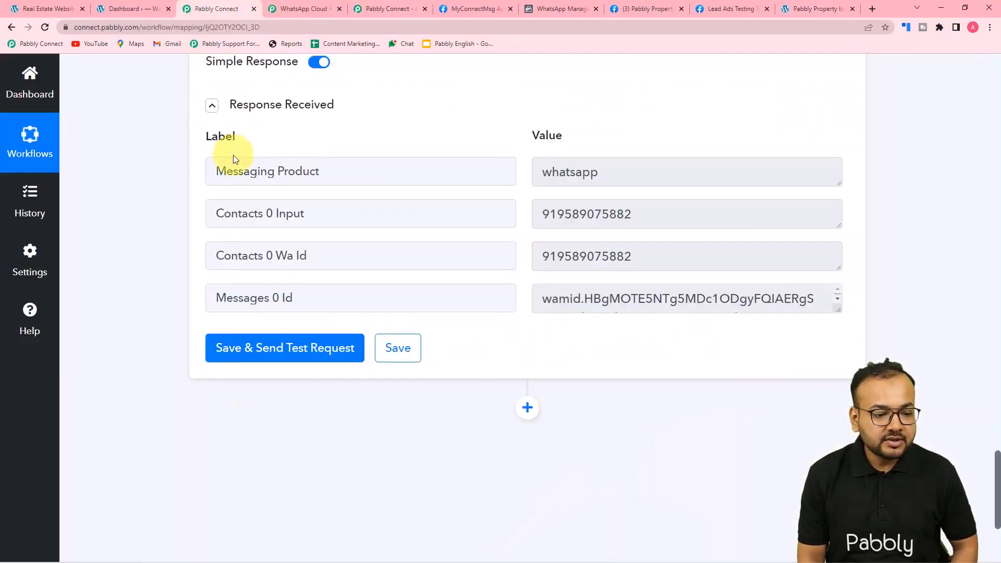
pyautogui.scroll(10, 235, 162)
pyautogui.scroll(15, 238, 168)
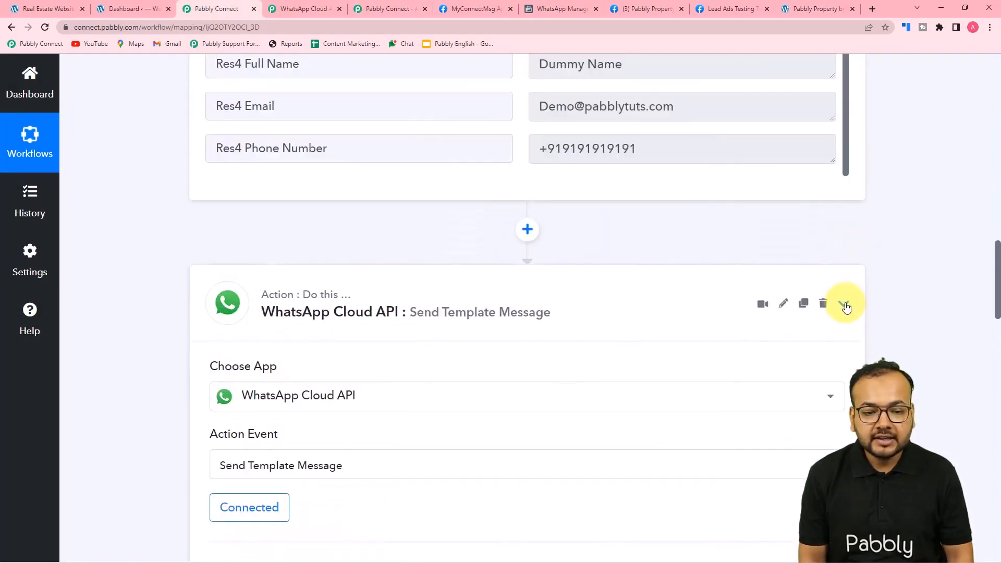
pyautogui.click(844, 304)
pyautogui.scroll(10, 906, 262)
pyautogui.scroll(12, 906, 262)
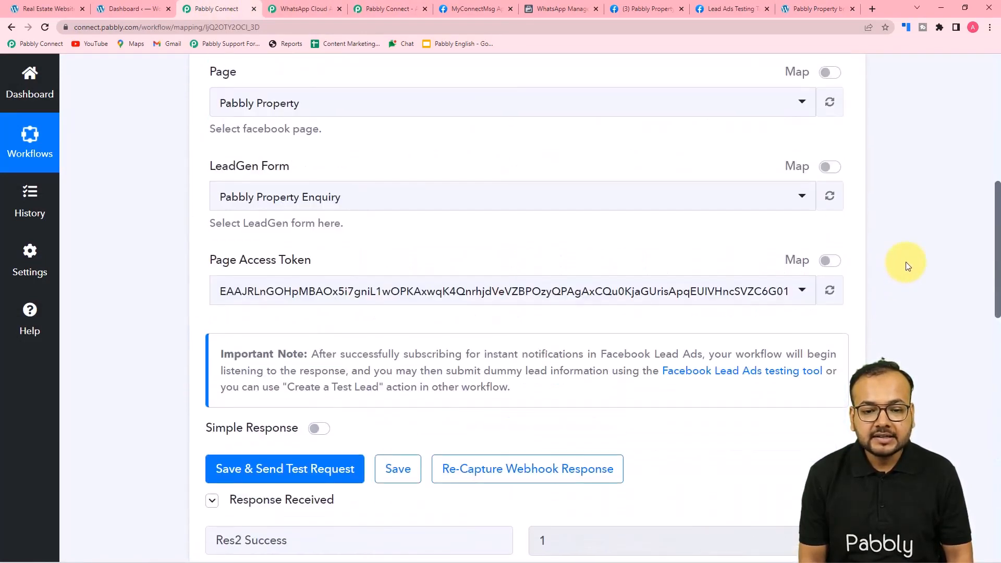
pyautogui.click(844, 223)
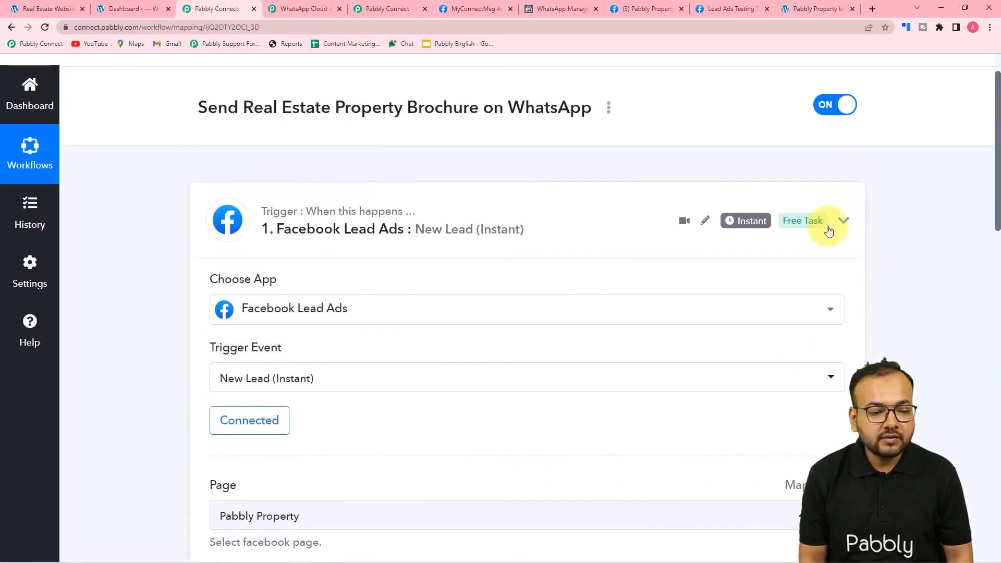
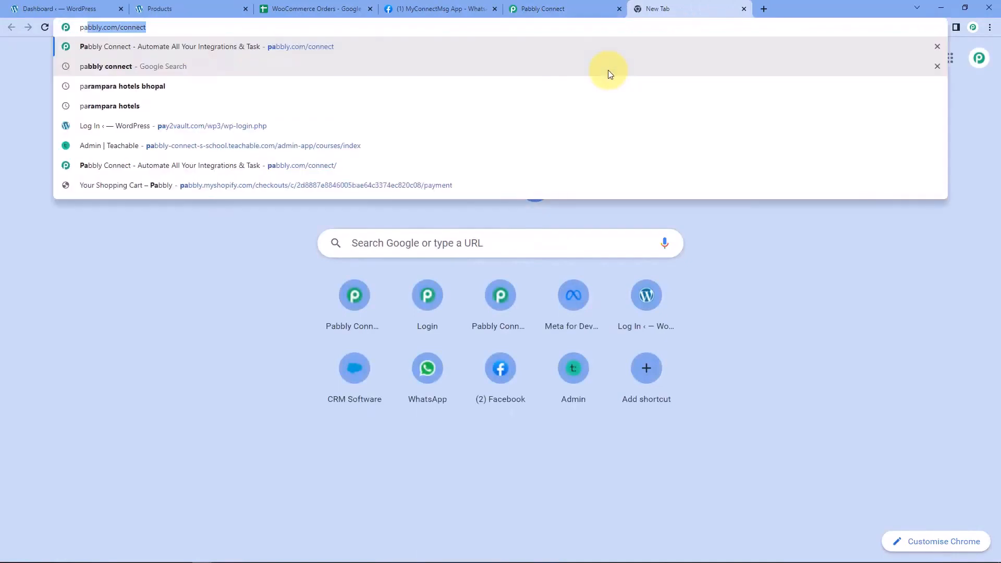
# Load pabbly.com/connect in the new Chrome tab
pyautogui.write('om/conne')
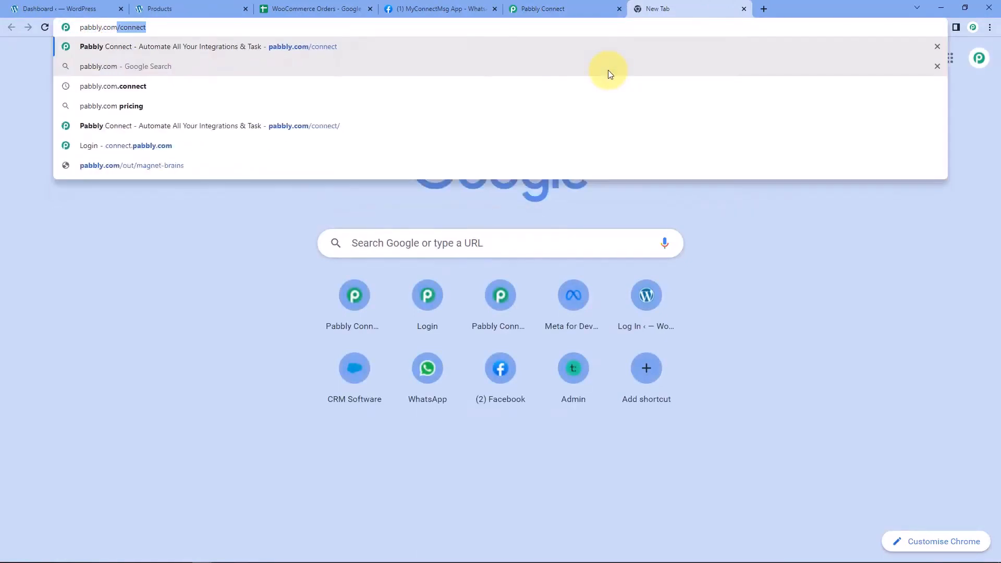
pyautogui.write('ct')
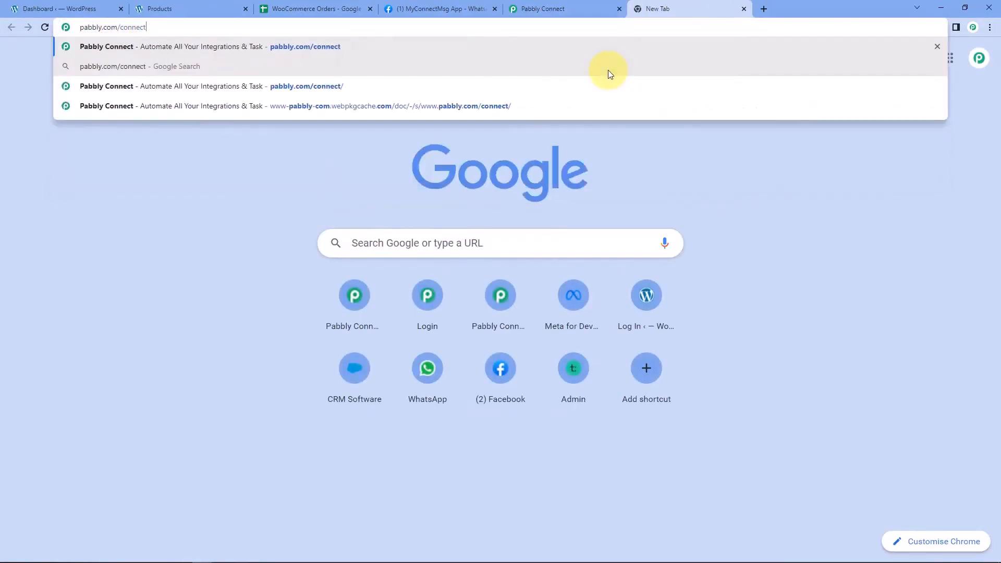
pyautogui.press('Return')
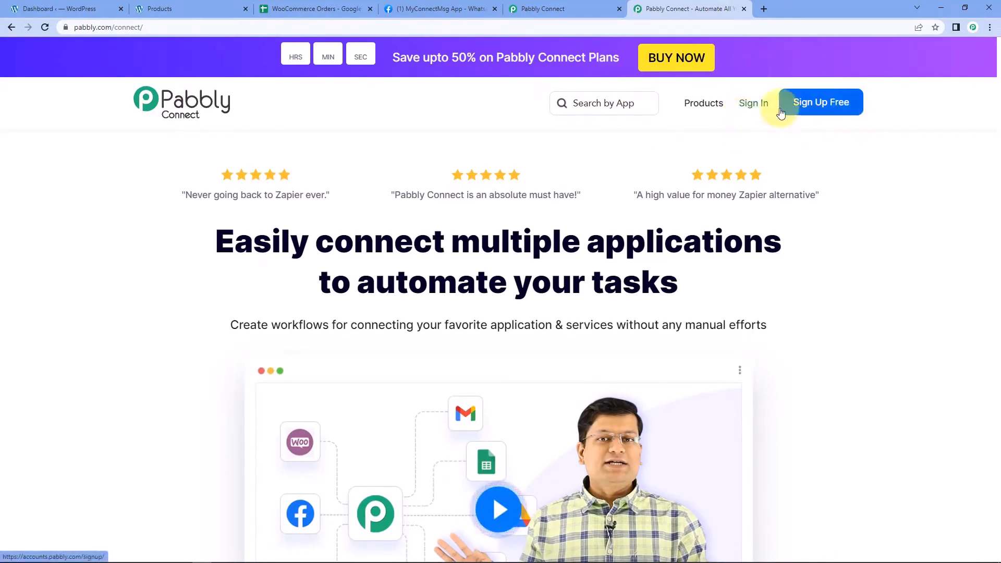
# From the dashboard, create a workflow named 'WooCommerce to WhatsApp to Google Sheets', fixing the 'WooCOmmerce' typo
pyautogui.click(745, 9)
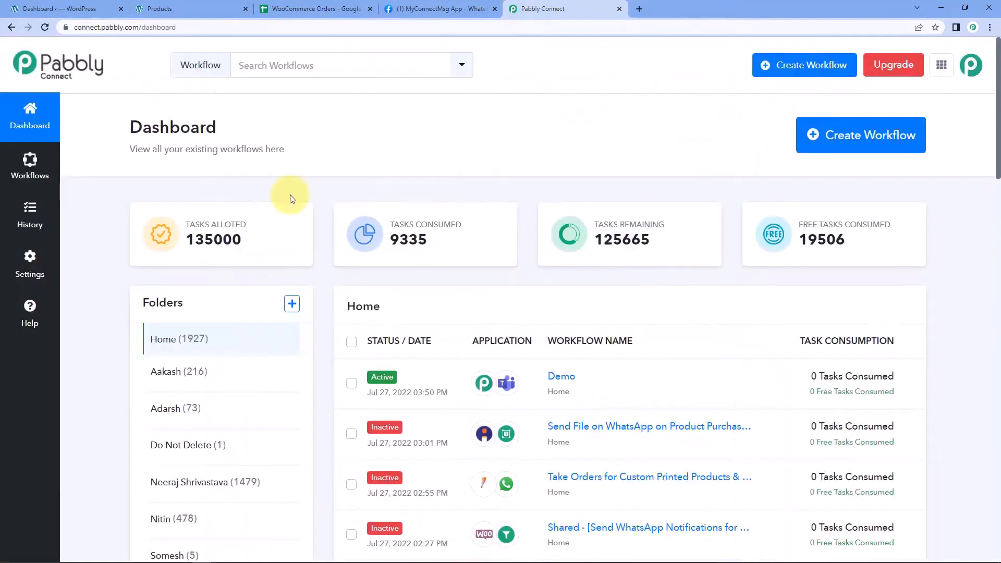
pyautogui.click(858, 139)
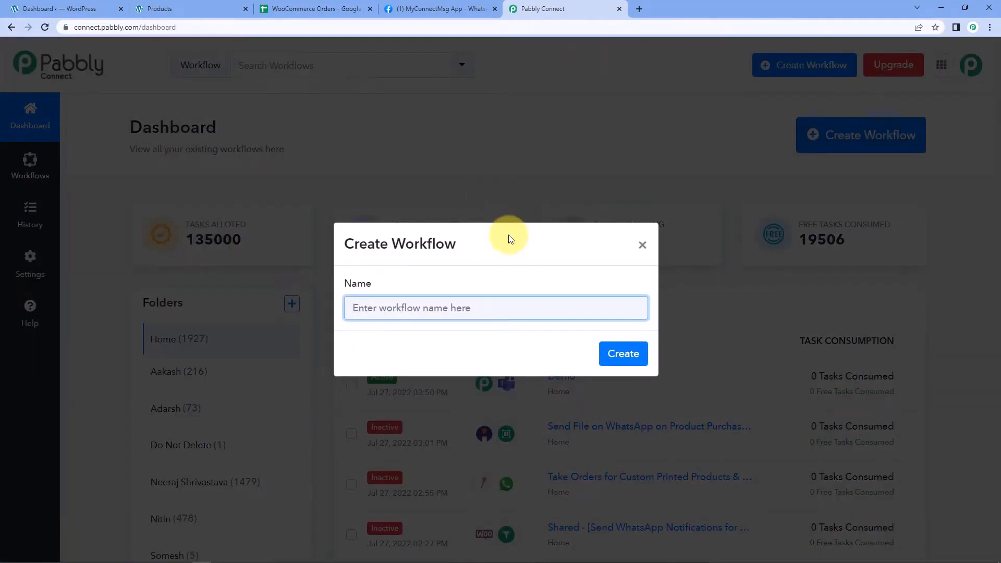
pyautogui.write('WooCO')
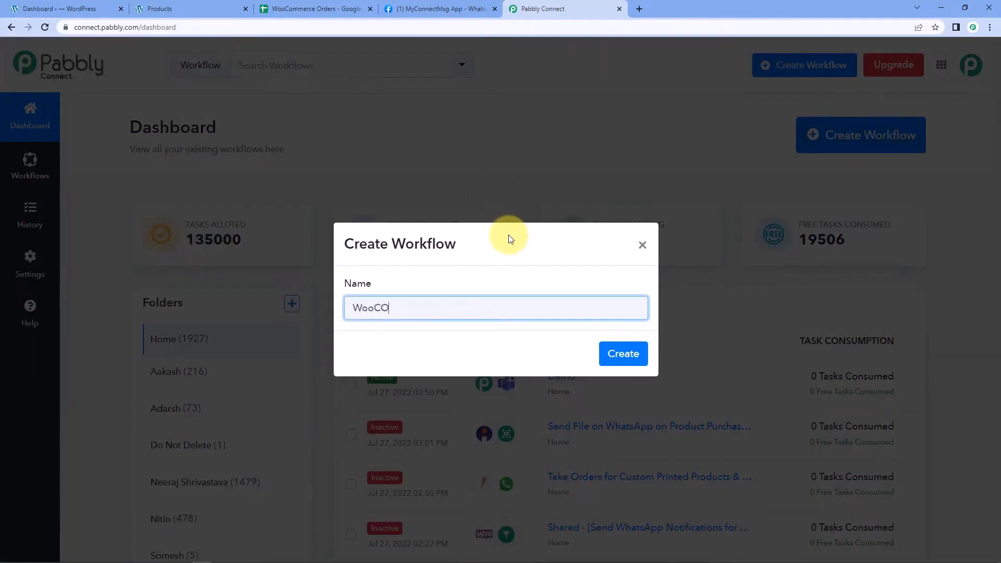
pyautogui.write('mmerce to WhatsApp to Google Sheets')
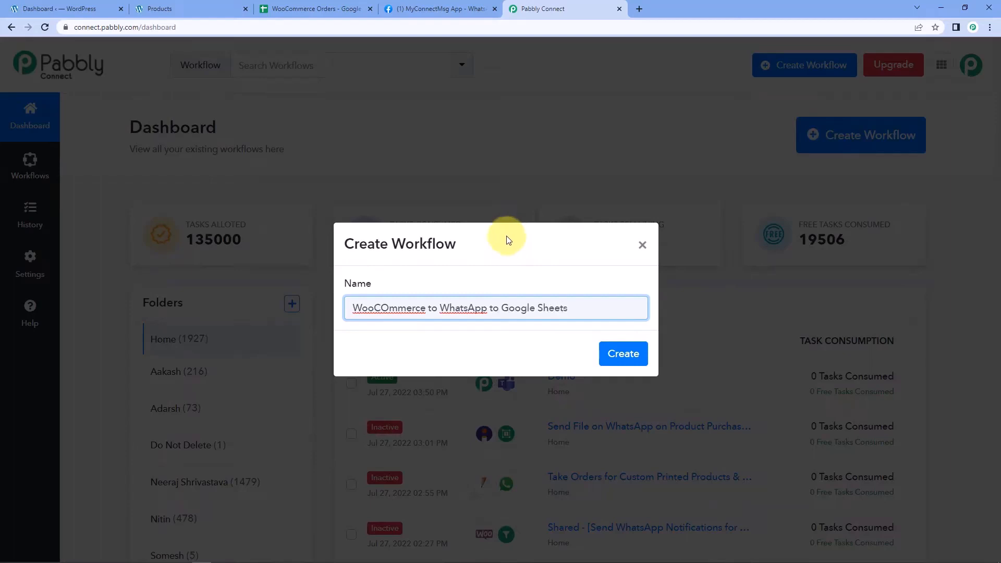
pyautogui.click(626, 354)
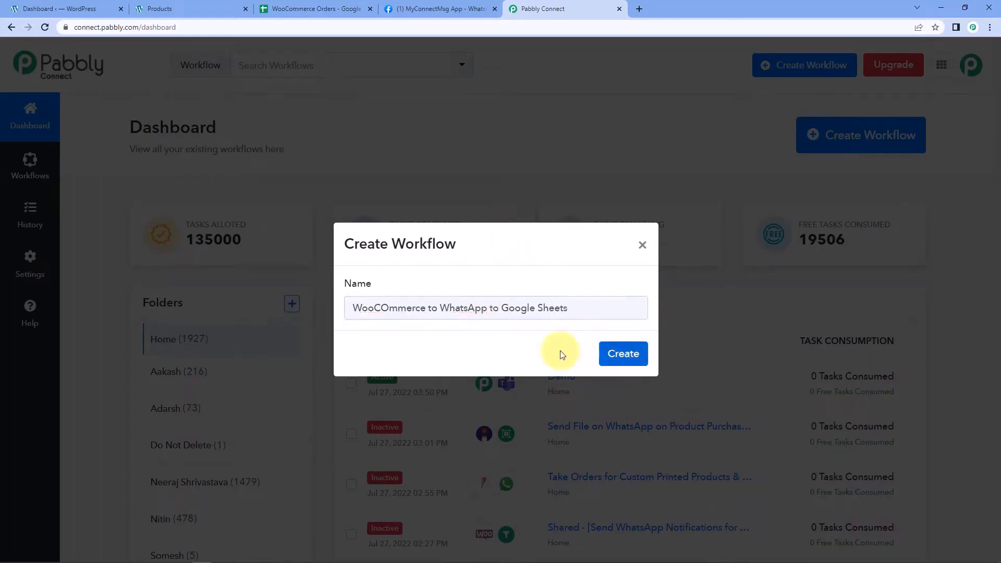
pyautogui.doubleClick(391, 304)
pyautogui.write('WooCommerce')
pyautogui.click(618, 353)
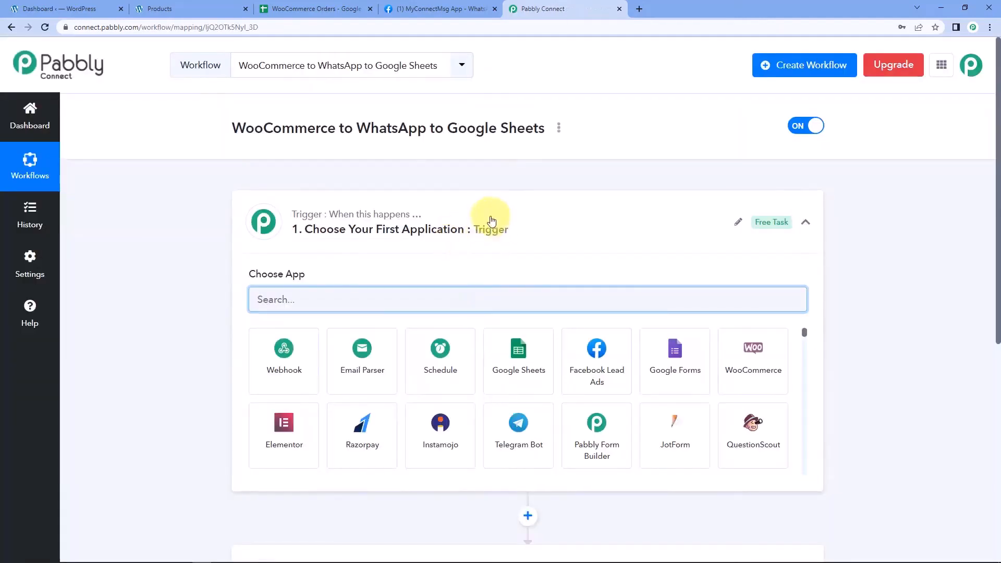
# Expand the trigger step and focus its app search box
pyautogui.click(488, 222)
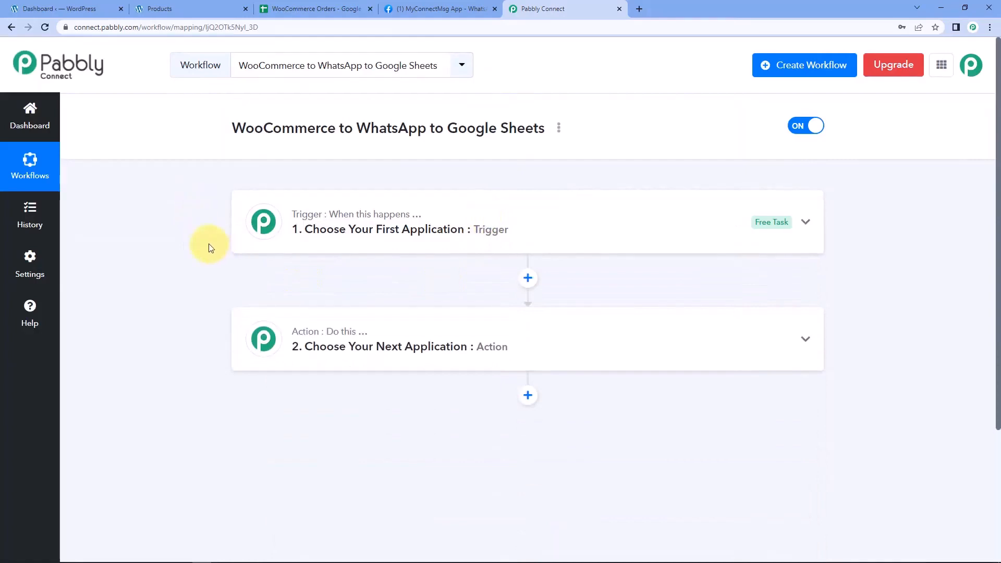
pyautogui.scroll(-1, 209, 243)
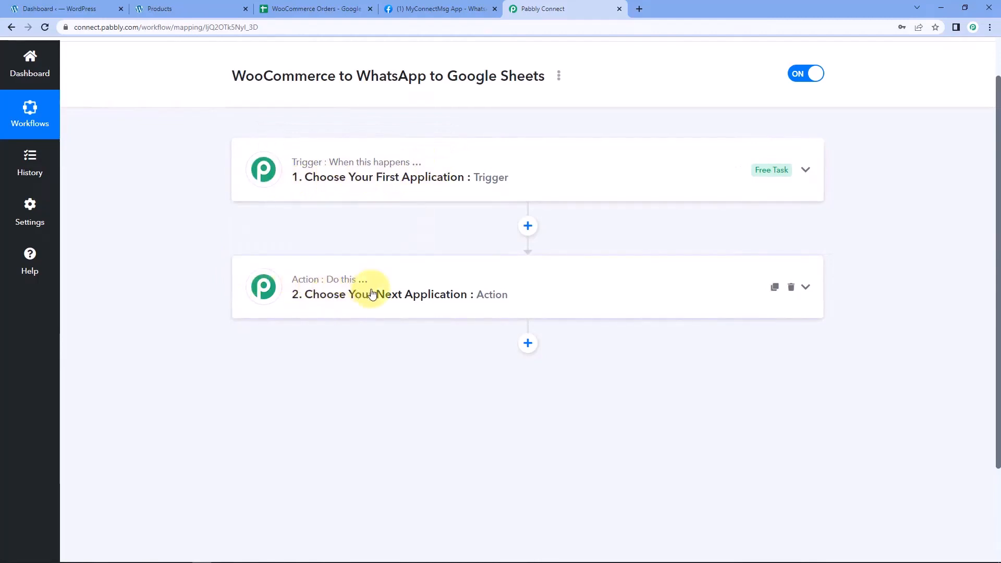
pyautogui.click(269, 167)
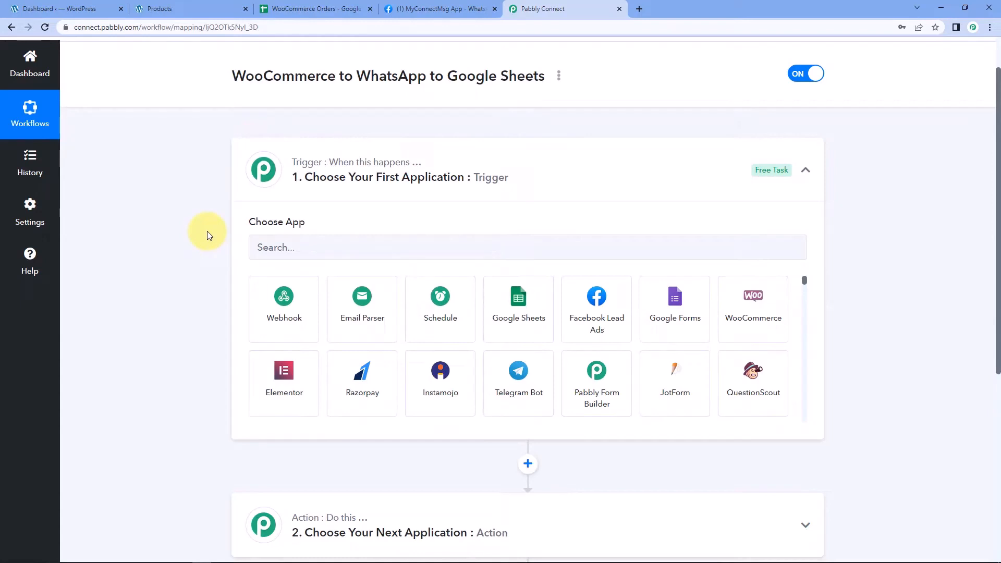
pyautogui.scroll(-2, 181, 249)
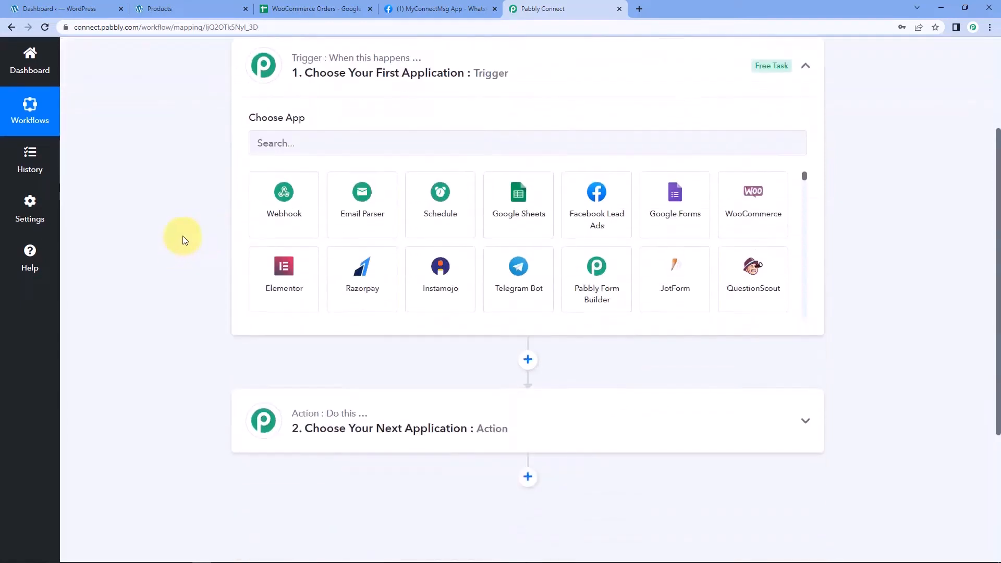
pyautogui.click(314, 137)
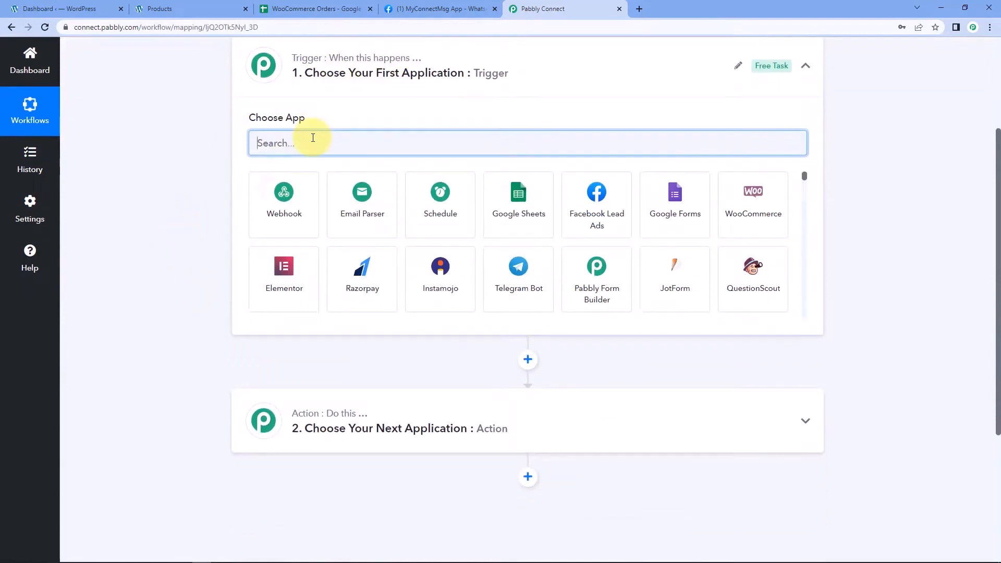
# Set the trigger app to WooCommerce with the New Order Created event
pyautogui.click(756, 194)
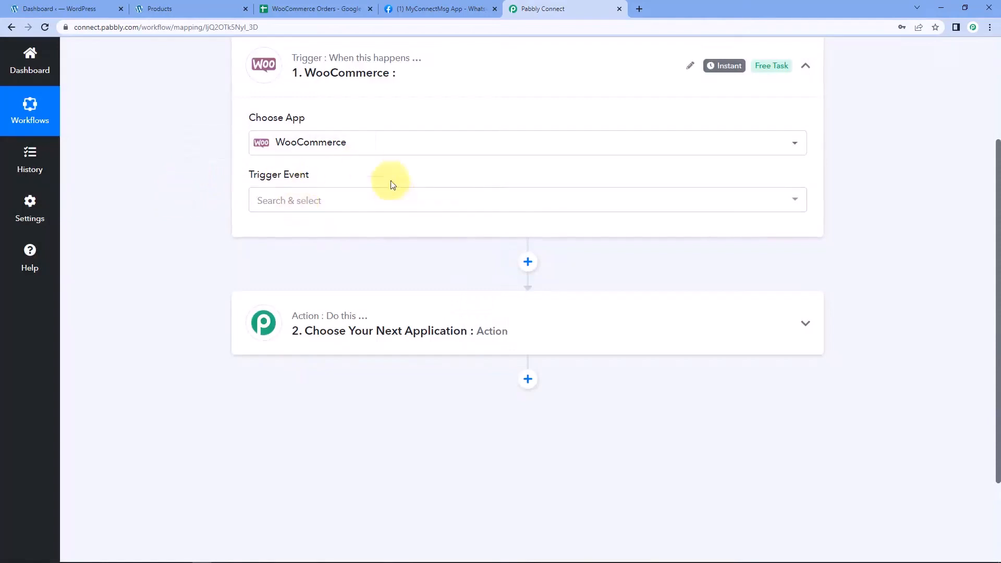
pyautogui.click(306, 201)
pyautogui.scroll(-1, 202, 216)
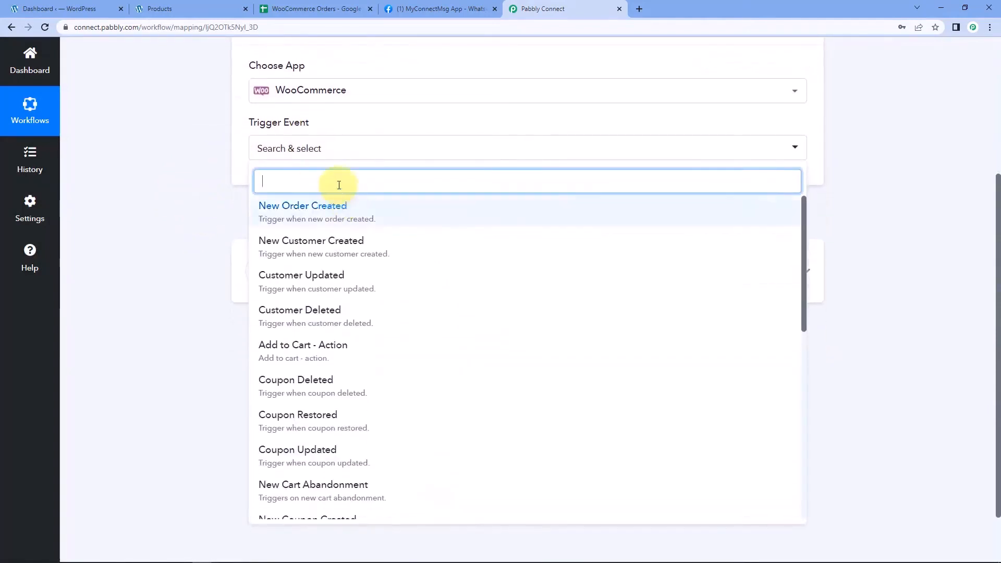
pyautogui.click(300, 216)
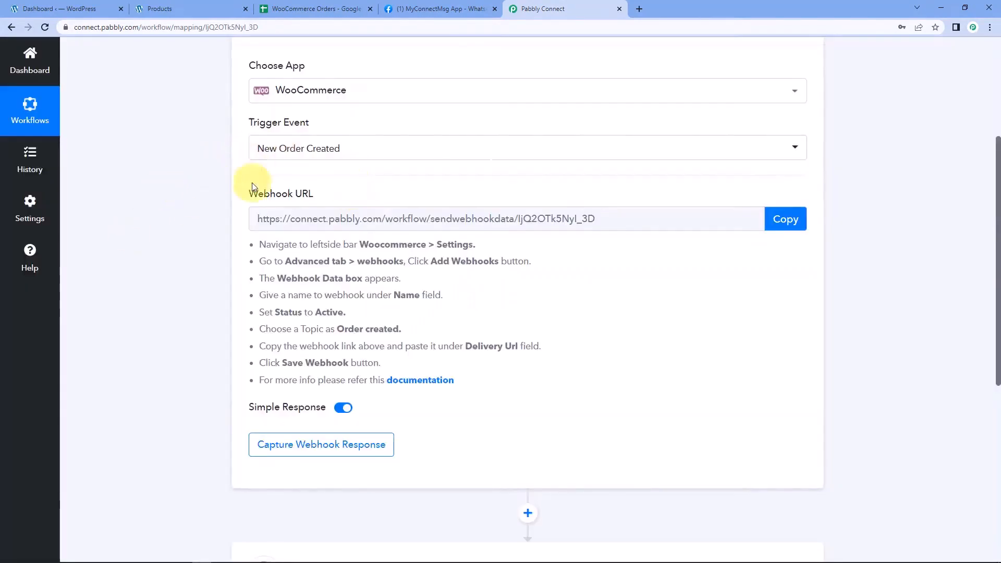
# Copy the trigger's webhook URL and start capturing the webhook response
pyautogui.moveTo(280, 208)
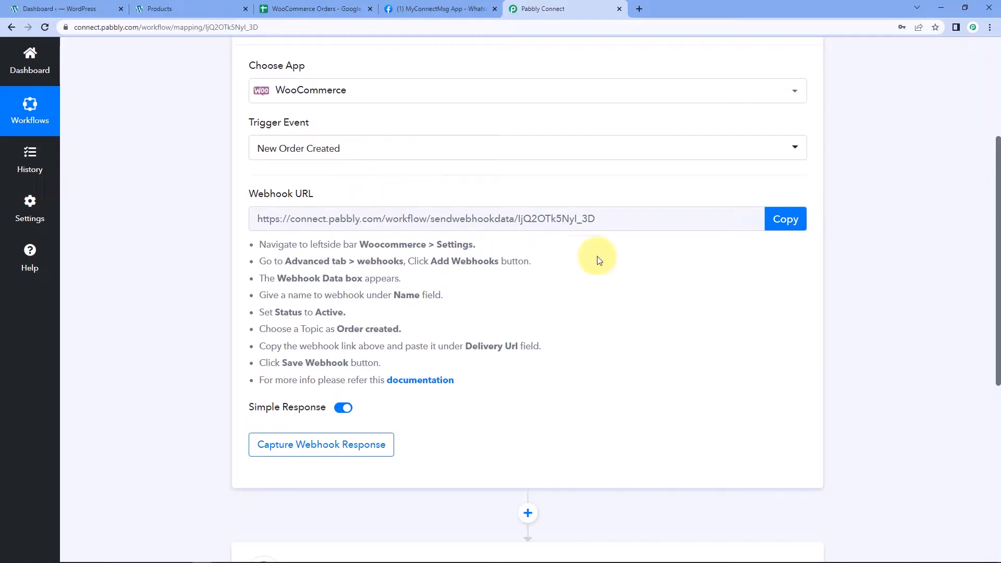
pyautogui.click(796, 220)
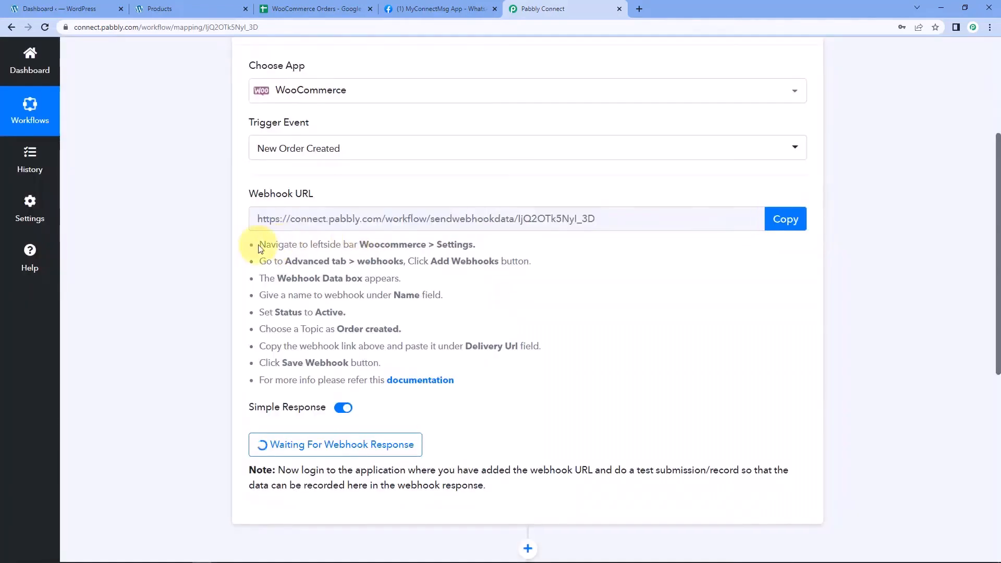
pyautogui.moveTo(260, 247); pyautogui.dragTo(479, 383)
pyautogui.click(479, 383)
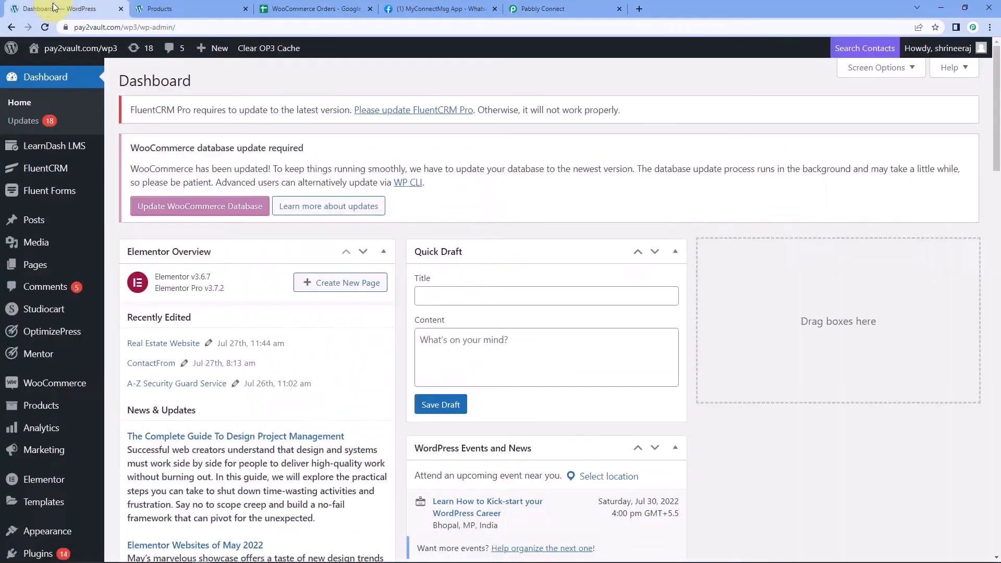
pyautogui.click(52, 9)
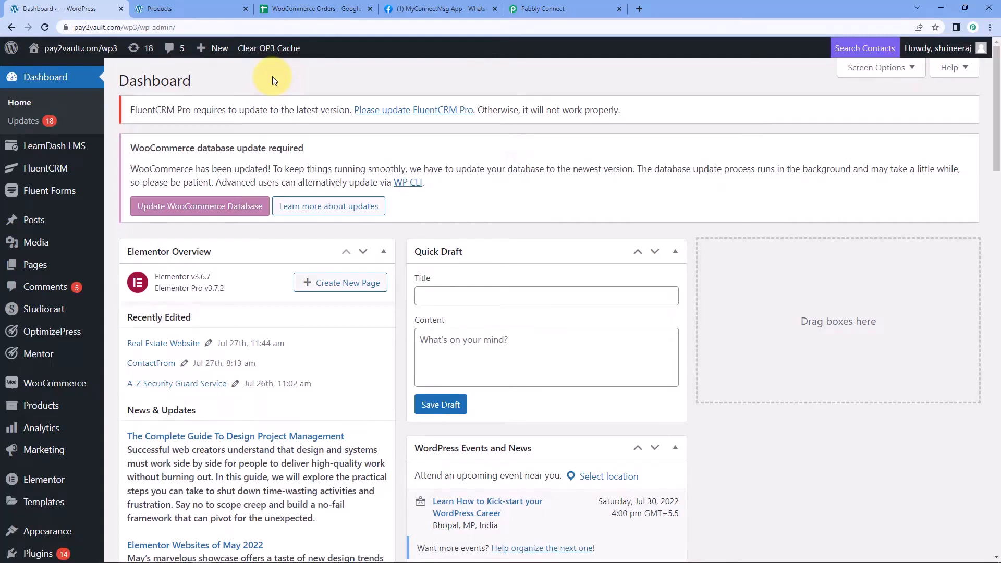
# Go to WooCommerce Settings > Advanced > Webhooks and begin adding a new webhook
pyautogui.scroll(-1, 104, 345)
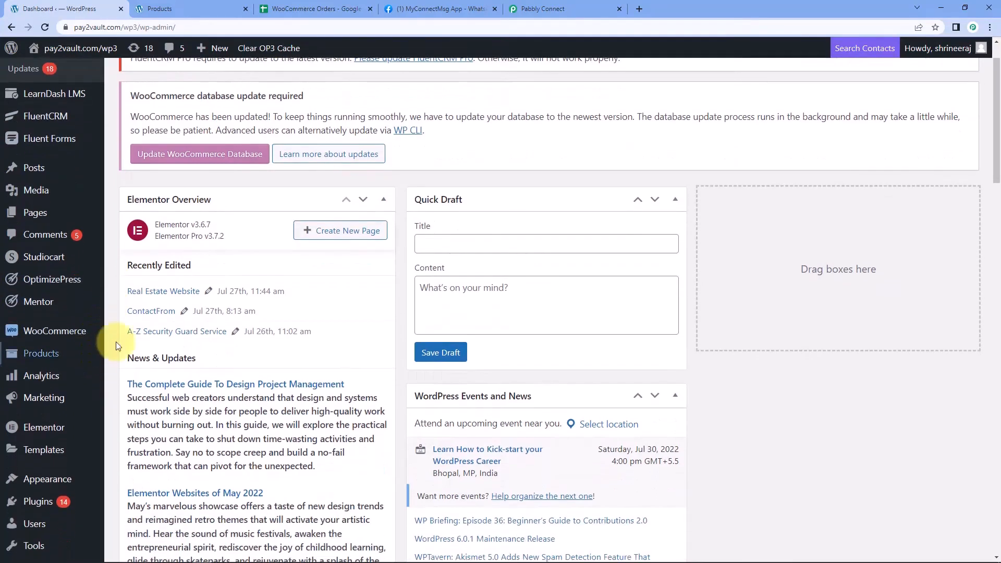
pyautogui.moveTo(73, 332)
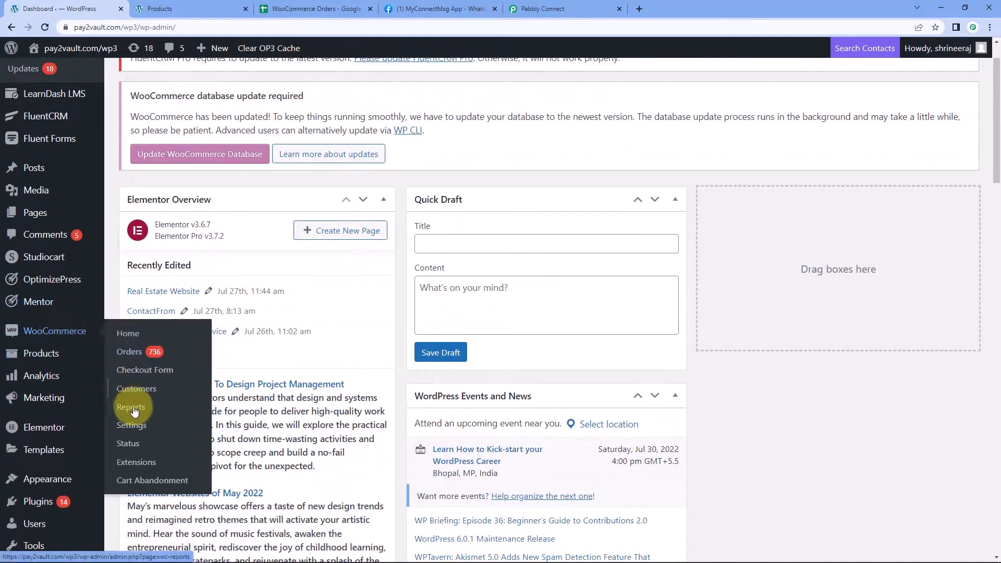
pyautogui.click(138, 427)
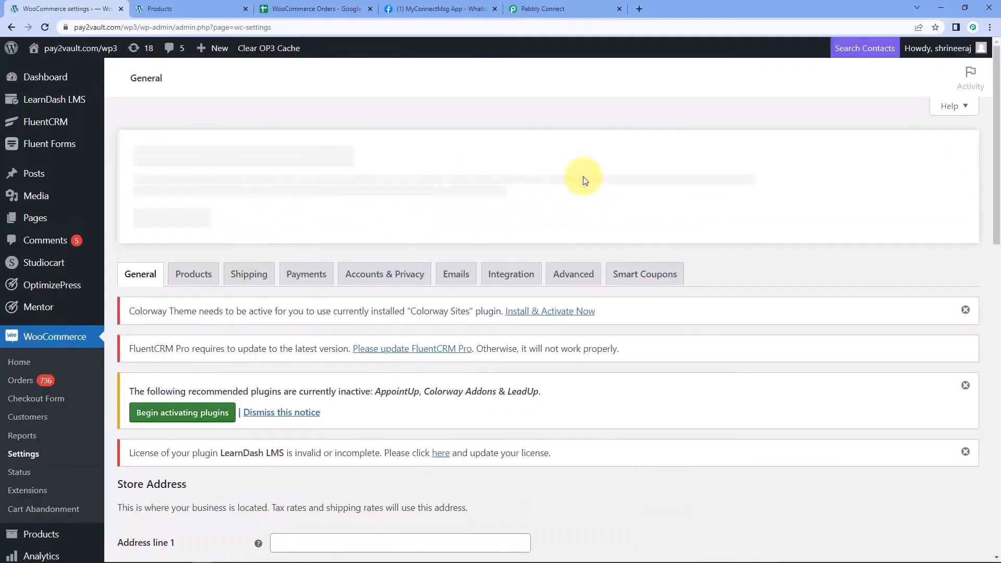
pyautogui.click(585, 286)
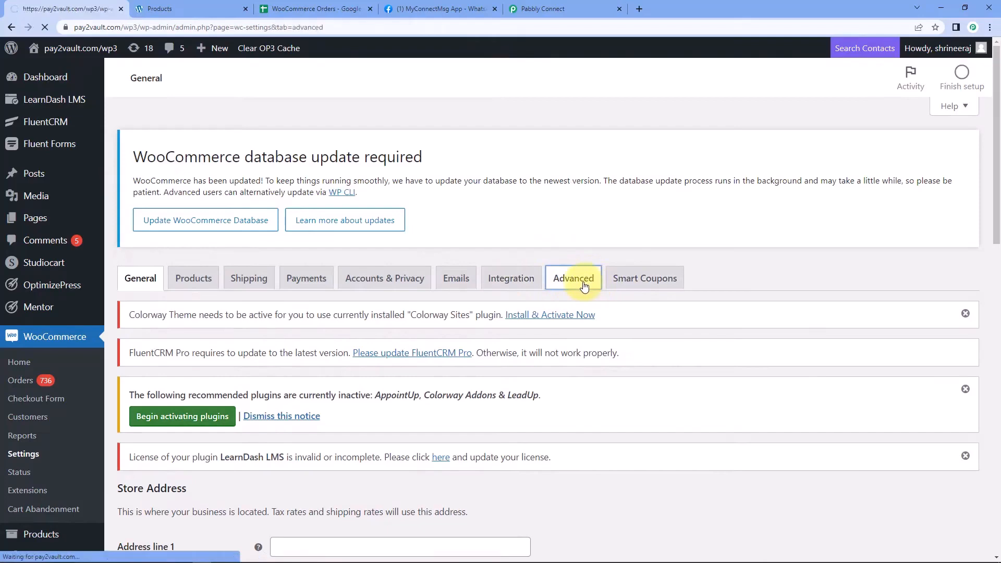
pyautogui.scroll(-1, 342, 371)
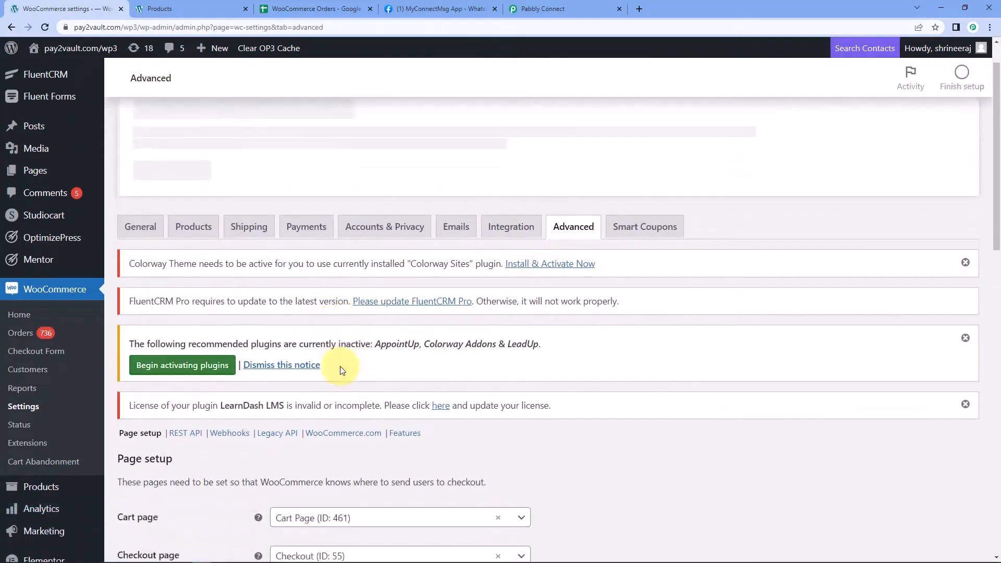
pyautogui.scroll(-2, 334, 366)
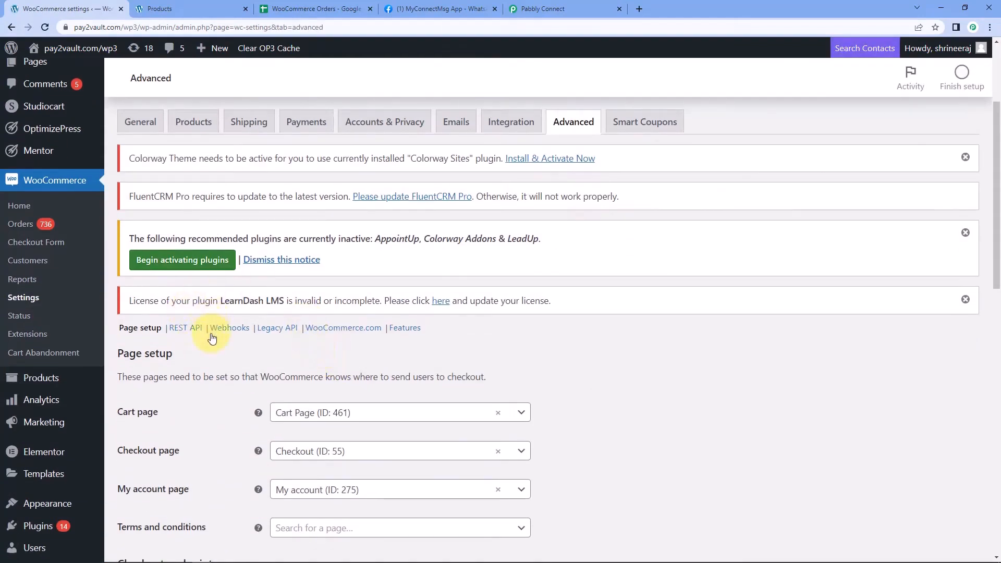
pyautogui.click(230, 333)
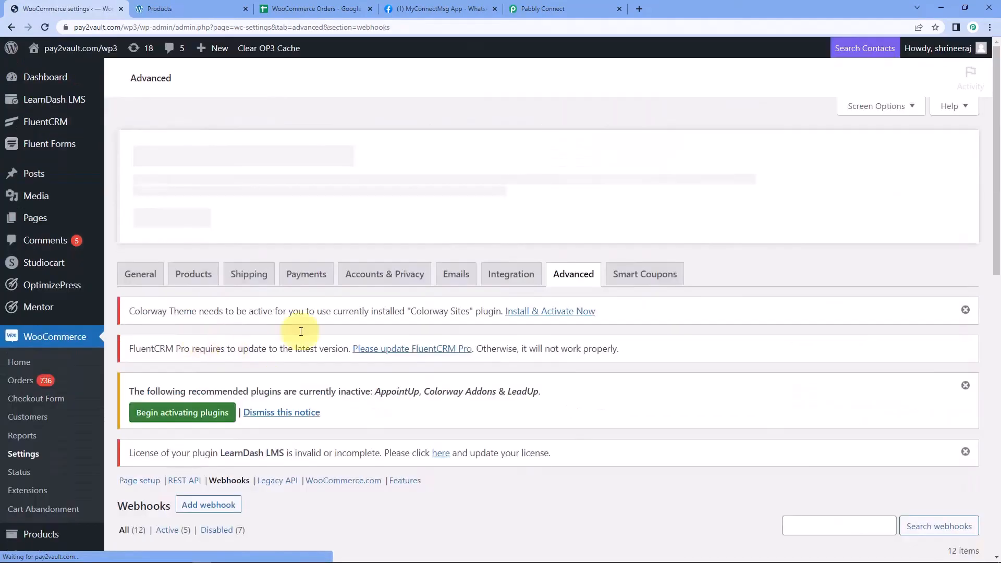
pyautogui.scroll(-3, 303, 339)
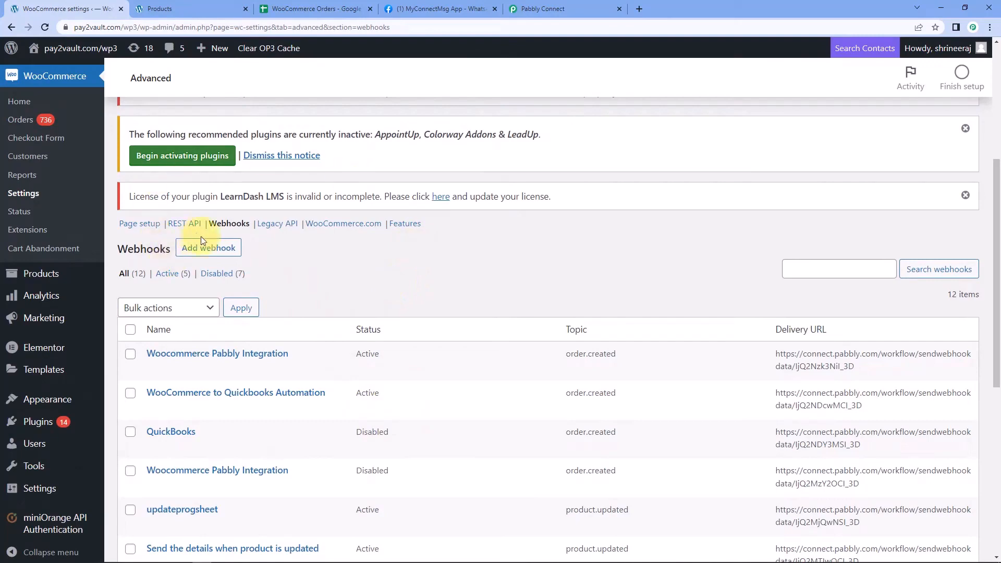
pyautogui.click(219, 249)
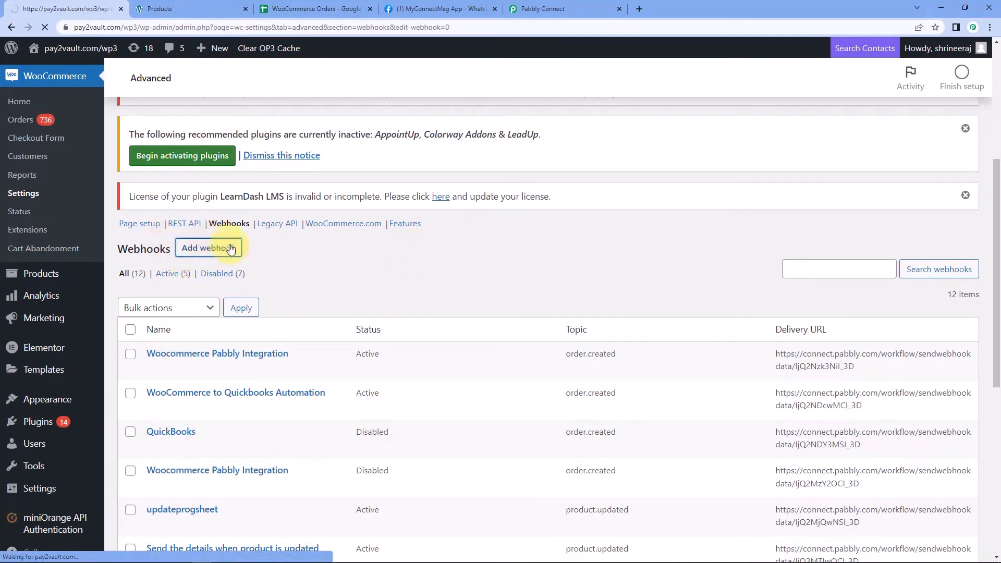
# Name the webhook 'Pabbly Connect', set status Active and topic Order created
pyautogui.scroll(-4, 250, 364)
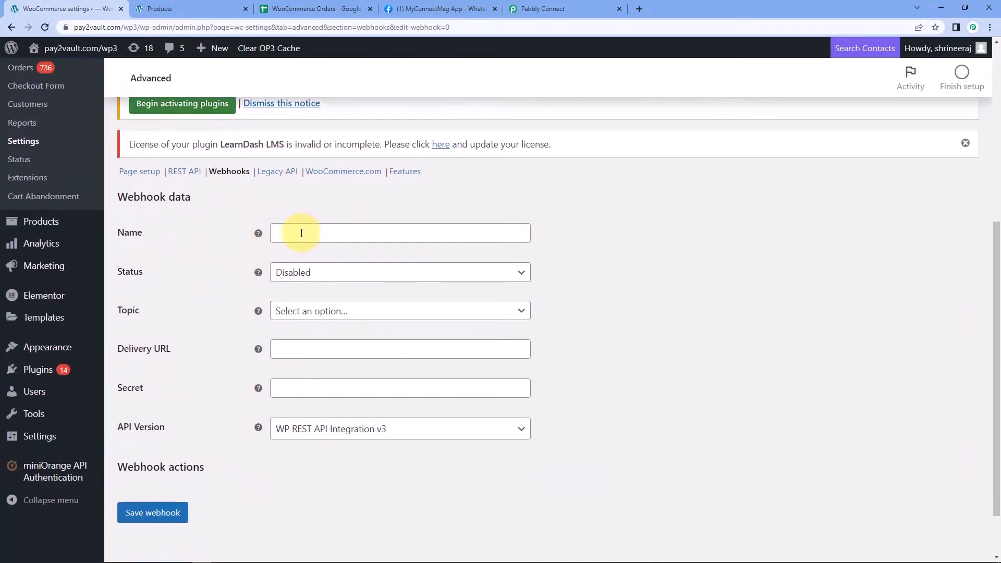
pyautogui.click(302, 233)
pyautogui.write('Pabbly Connect')
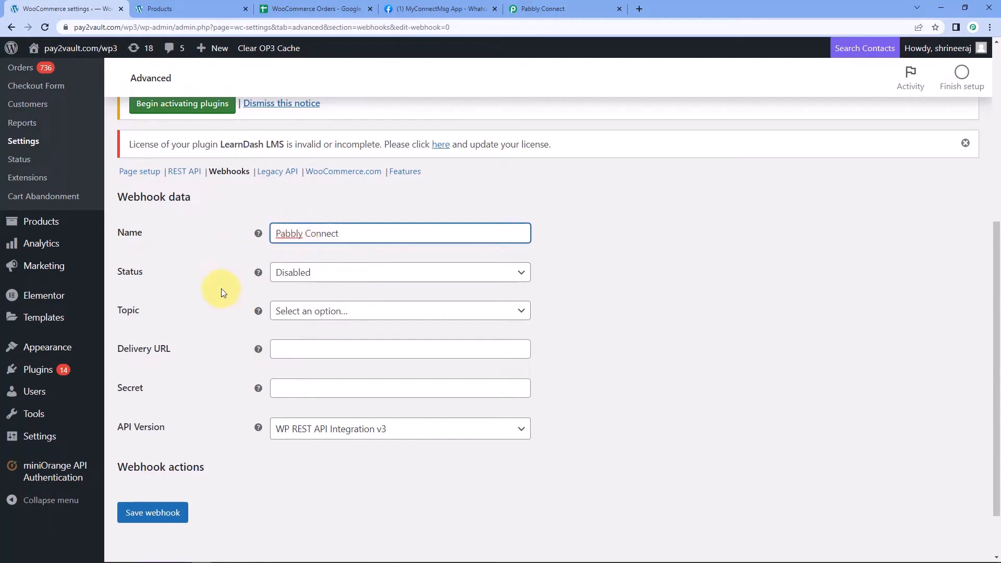
pyautogui.click(180, 286)
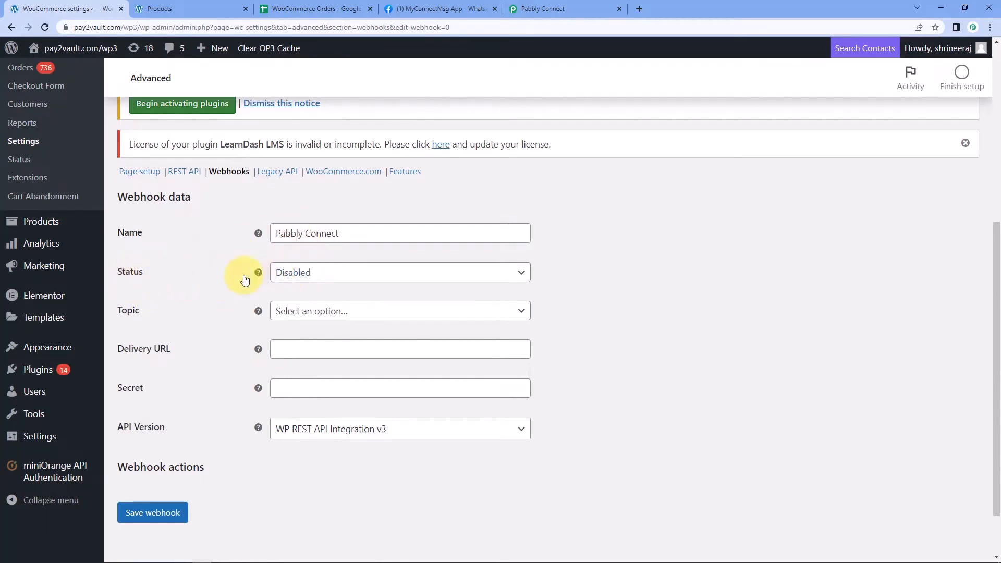
pyautogui.click(324, 277)
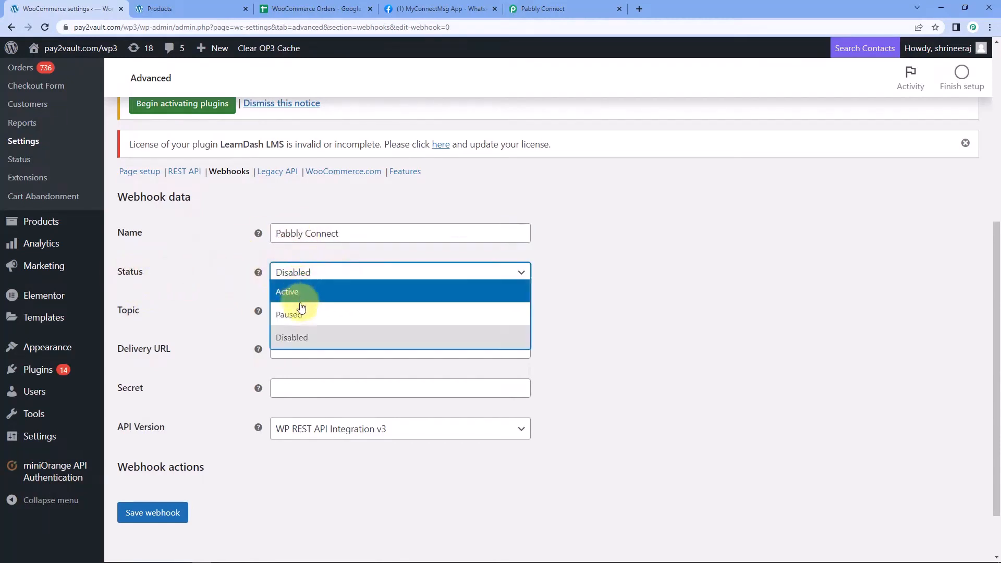
pyautogui.click(302, 291)
pyautogui.click(228, 273)
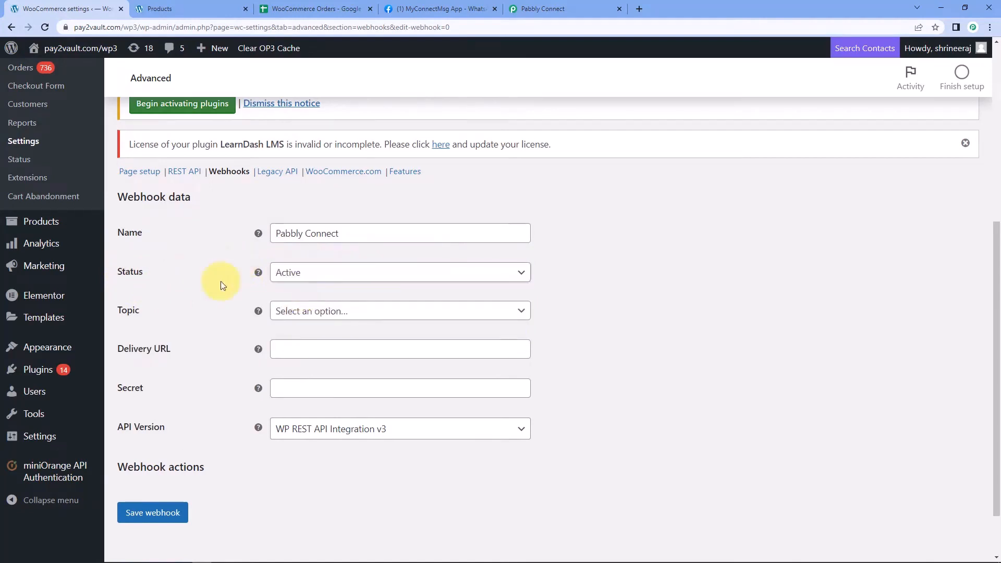
pyautogui.click(334, 312)
pyautogui.scroll(-1, 219, 320)
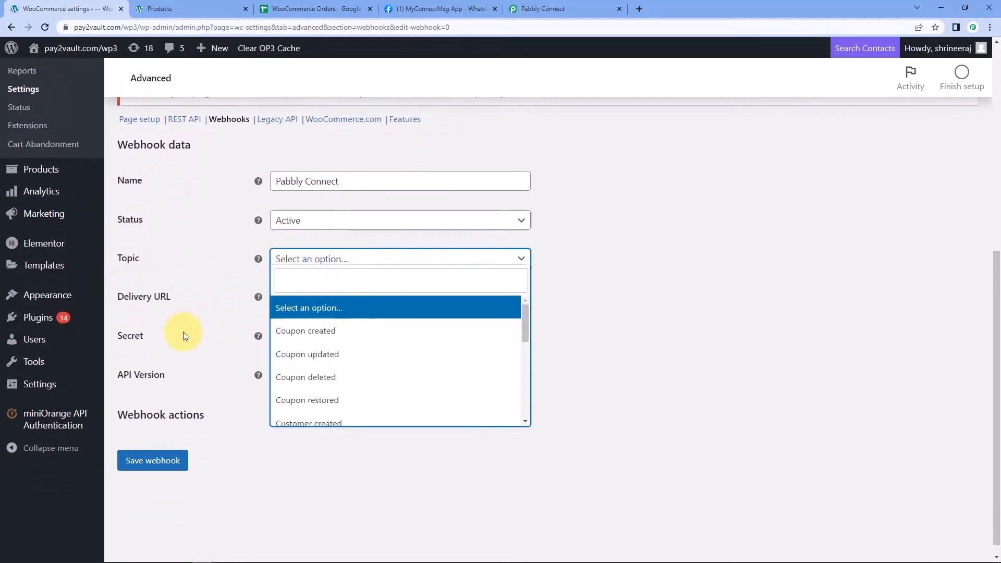
pyautogui.scroll(-3, 365, 326)
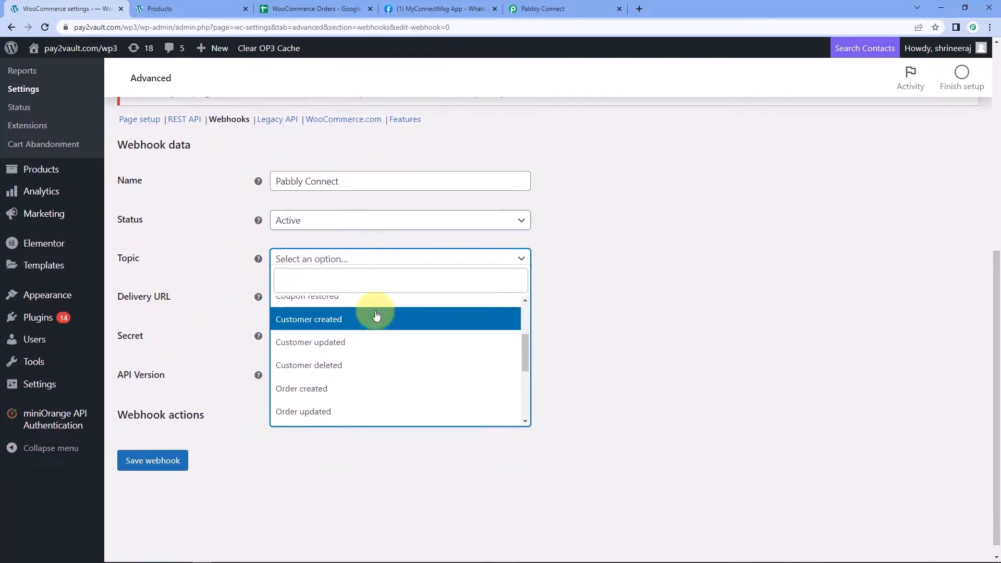
pyautogui.click(337, 339)
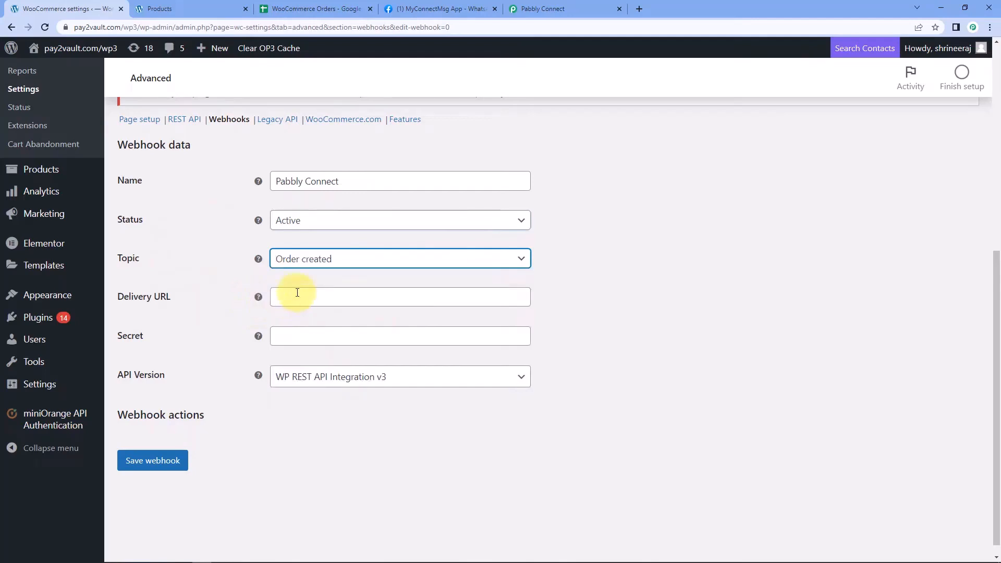
# Paste the Pabbly webhook URL as Delivery URL and keep API version WP REST API Integration v3
pyautogui.click(570, 7)
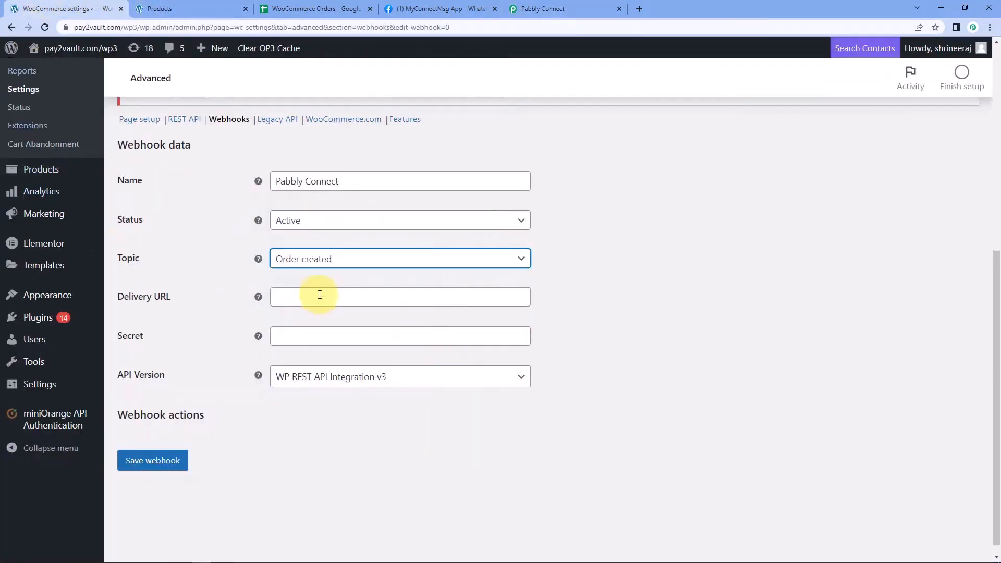
pyautogui.click(320, 295)
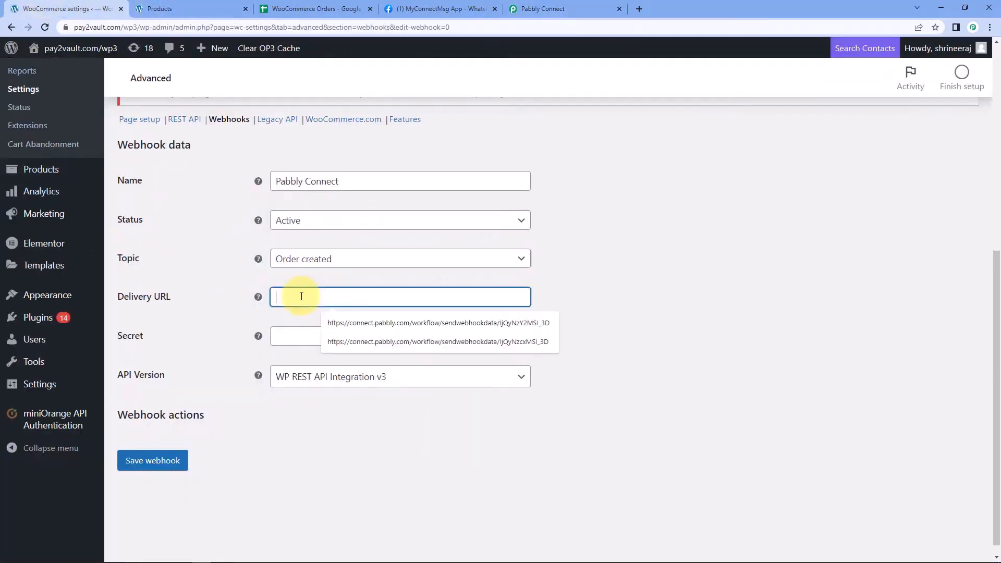
pyautogui.rightClick(300, 296)
pyautogui.click(313, 377)
pyautogui.click(215, 314)
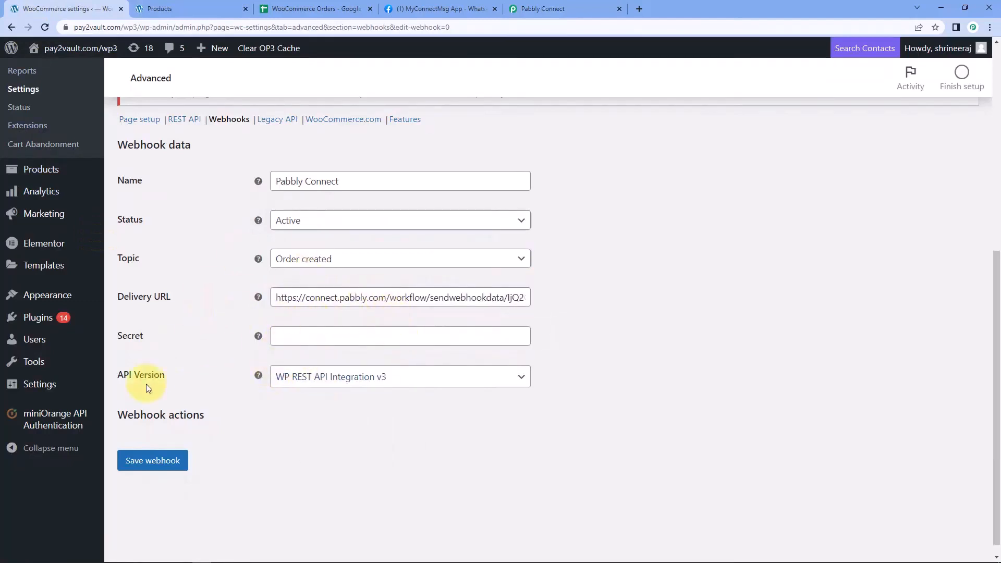
pyautogui.click(290, 383)
pyautogui.click(339, 397)
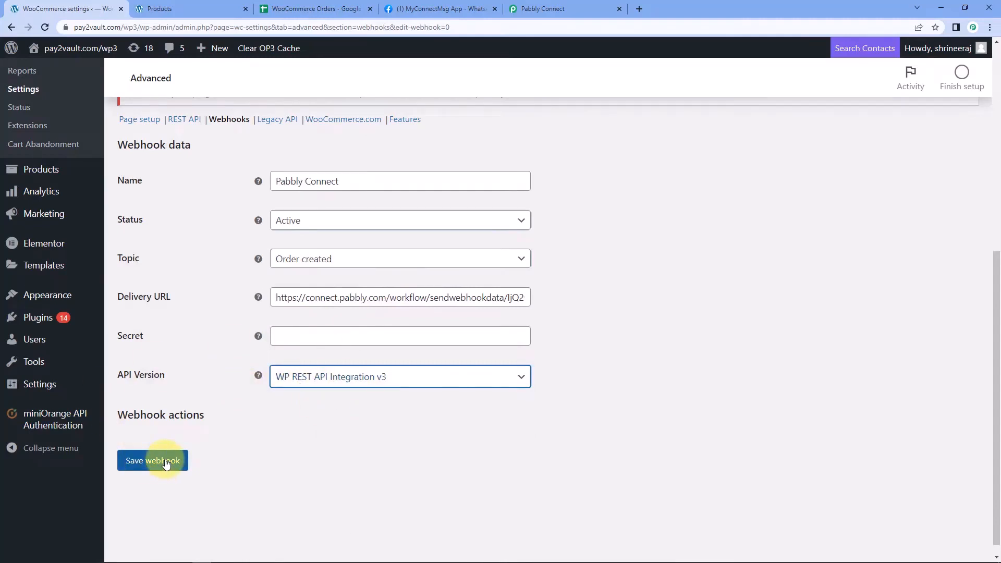
# Check the setup instructions in Pabbly Connect, then return to the webhook form
pyautogui.click(552, 5)
pyautogui.moveTo(257, 246); pyautogui.dragTo(464, 386)
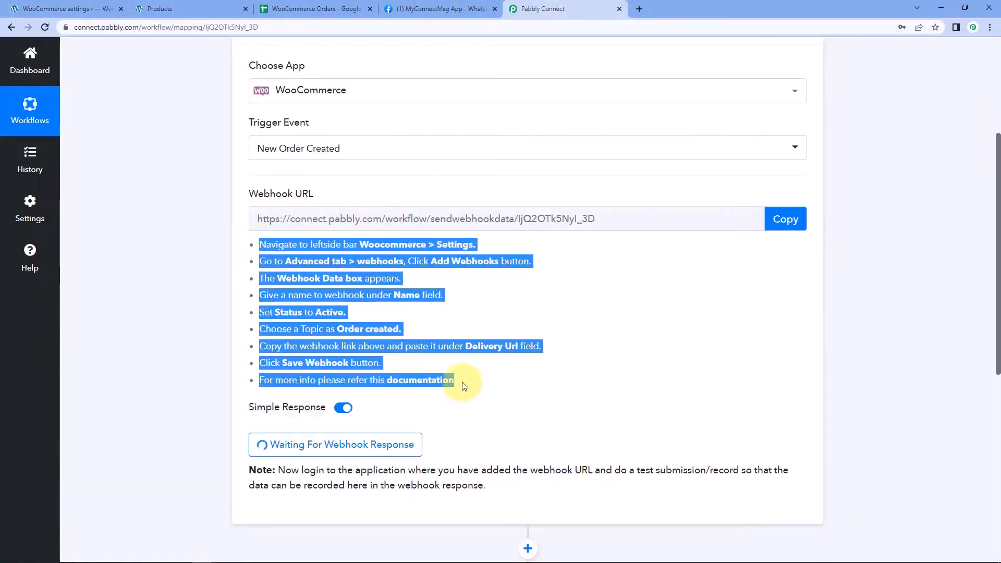
pyautogui.click(498, 375)
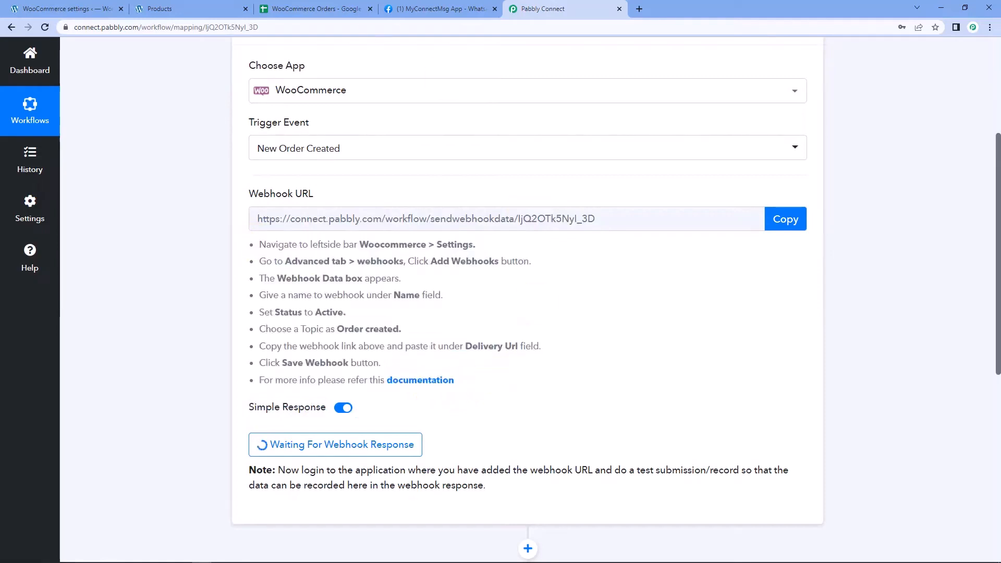
pyautogui.click(73, 5)
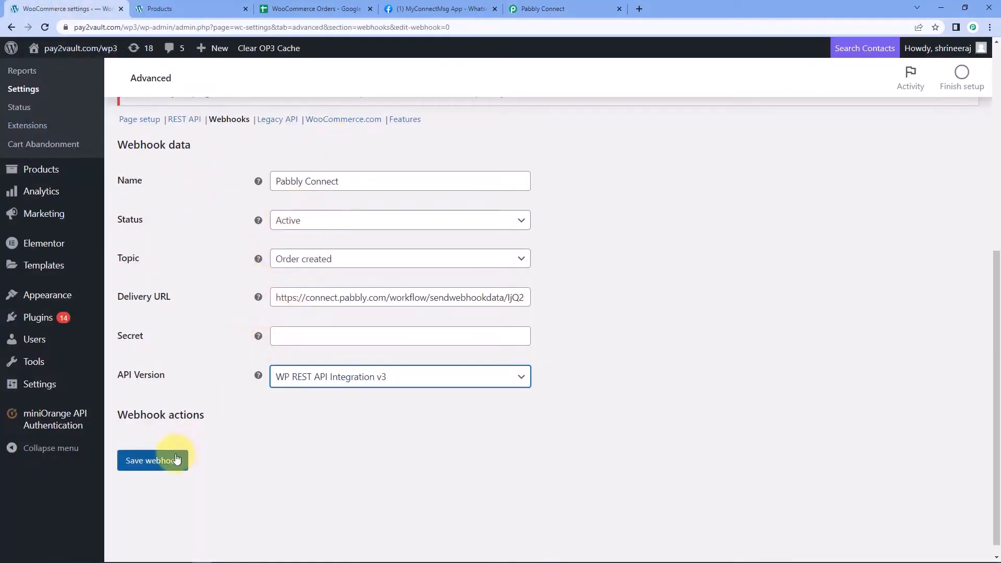
# Save the webhook and review its generated secret and API version
pyautogui.click(177, 459)
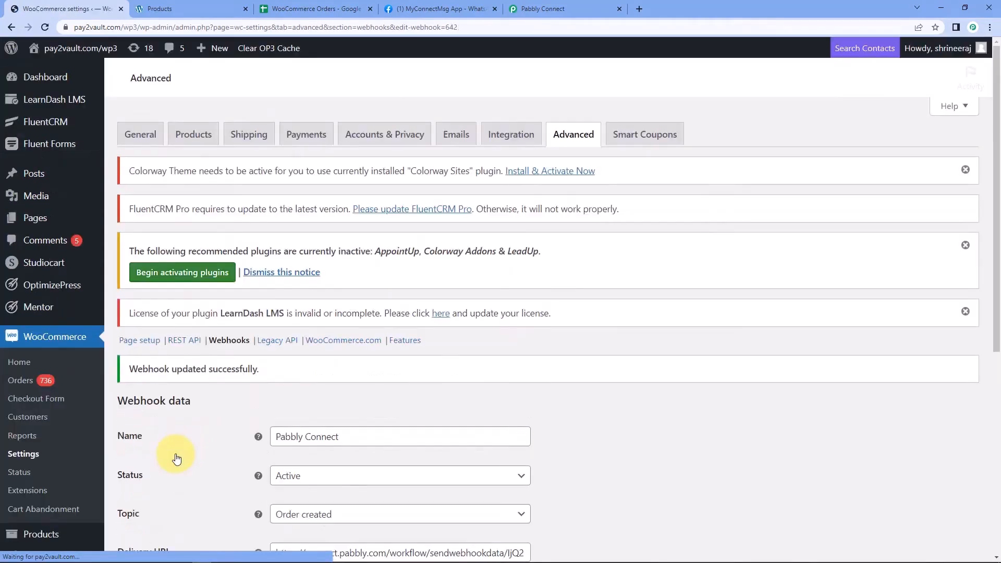
pyautogui.scroll(-1, 334, 454)
pyautogui.scroll(-6, 334, 454)
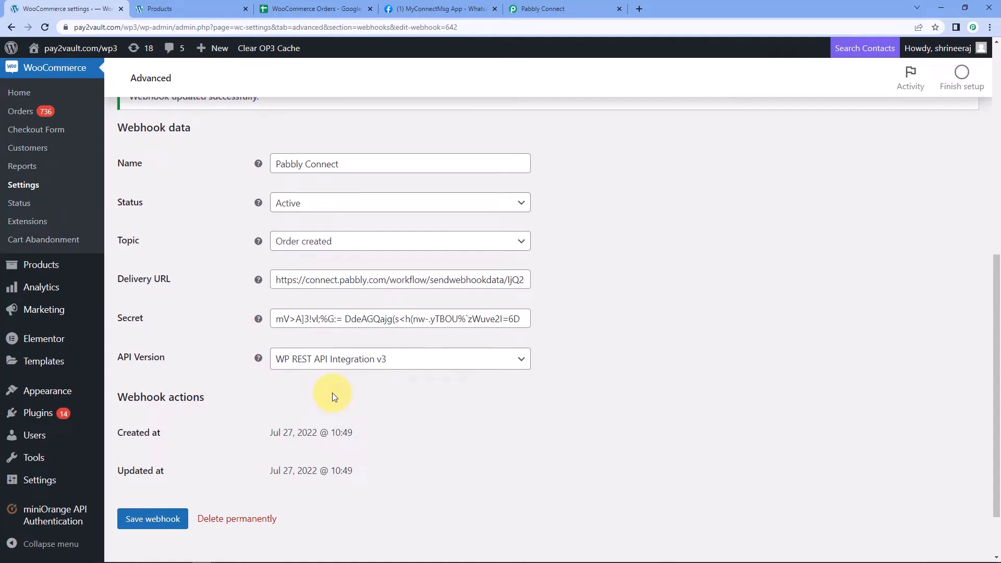
# In Pabbly Connect, re-capture the WooCommerce webhook response and confirm with Yes
pyautogui.click(546, 9)
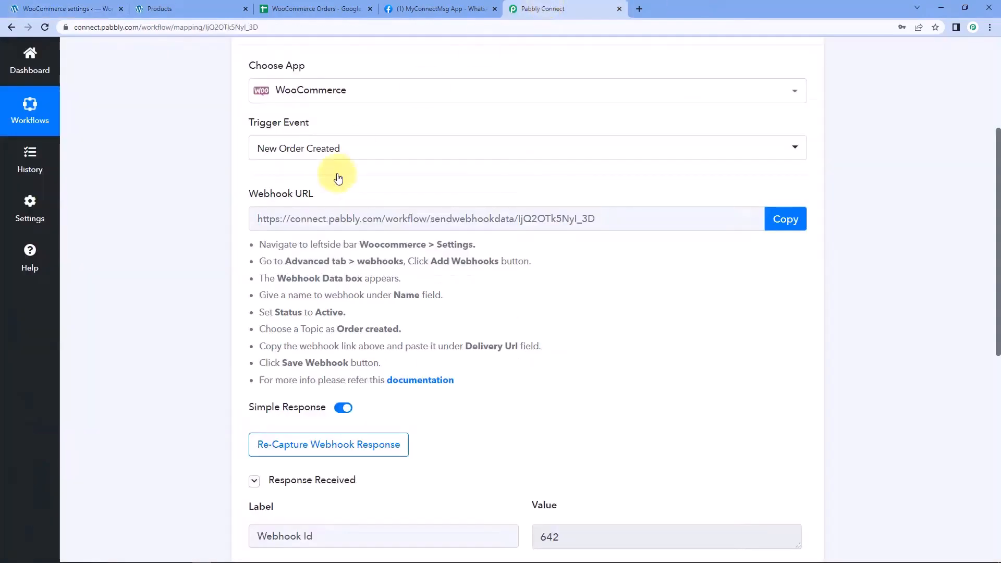
pyautogui.scroll(-2, 542, 403)
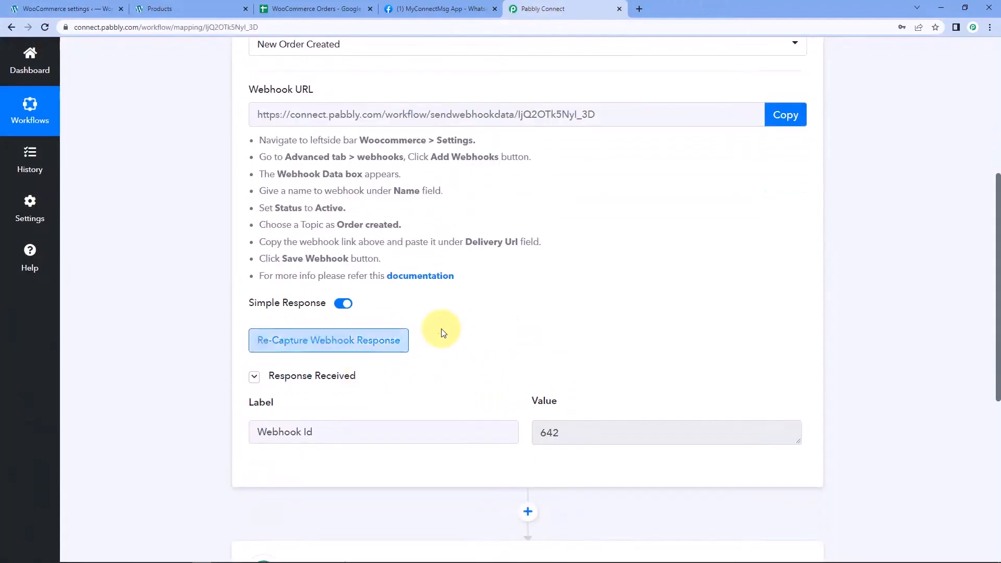
pyautogui.click(300, 342)
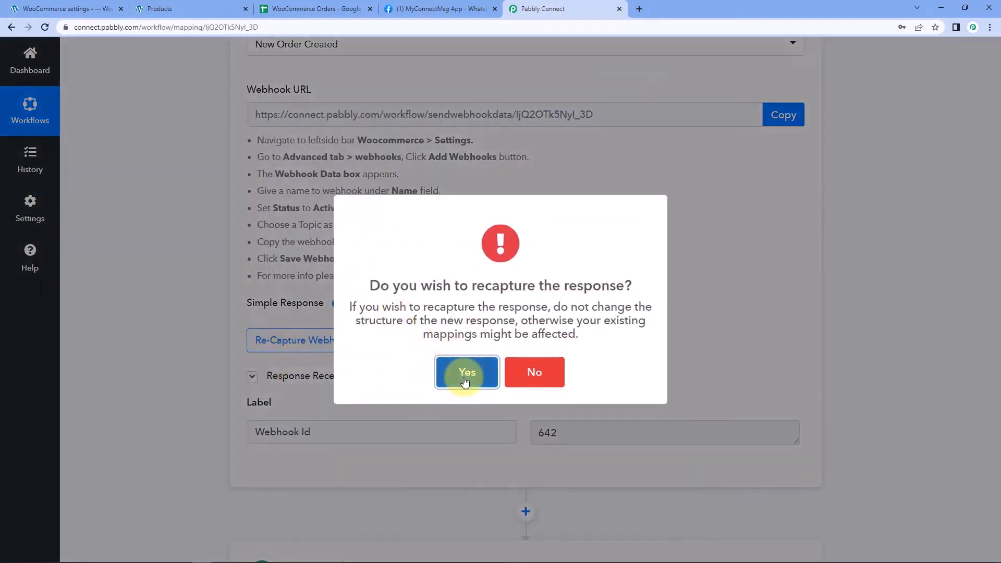
pyautogui.click(466, 378)
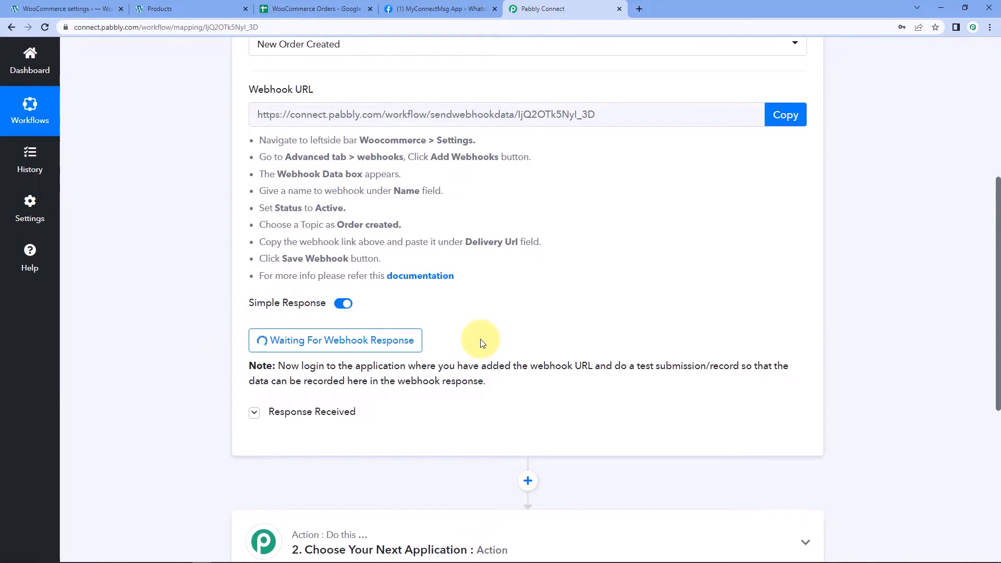
# Add the Dashing White Solid Men Round Neck T-shirt to the cart and proceed to the ₹1,000.00 checkout
pyautogui.click(193, 8)
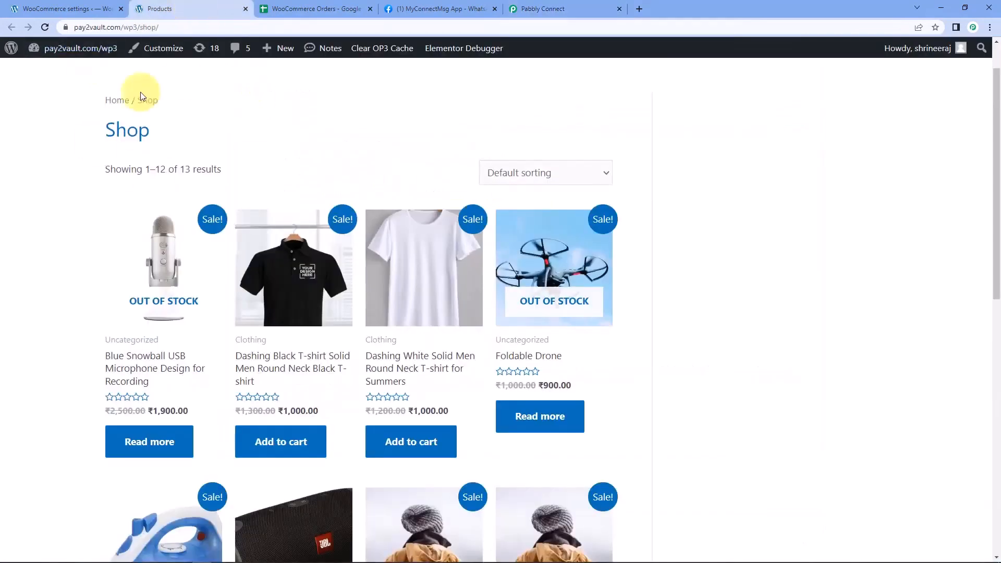
pyautogui.scroll(-1, 279, 155)
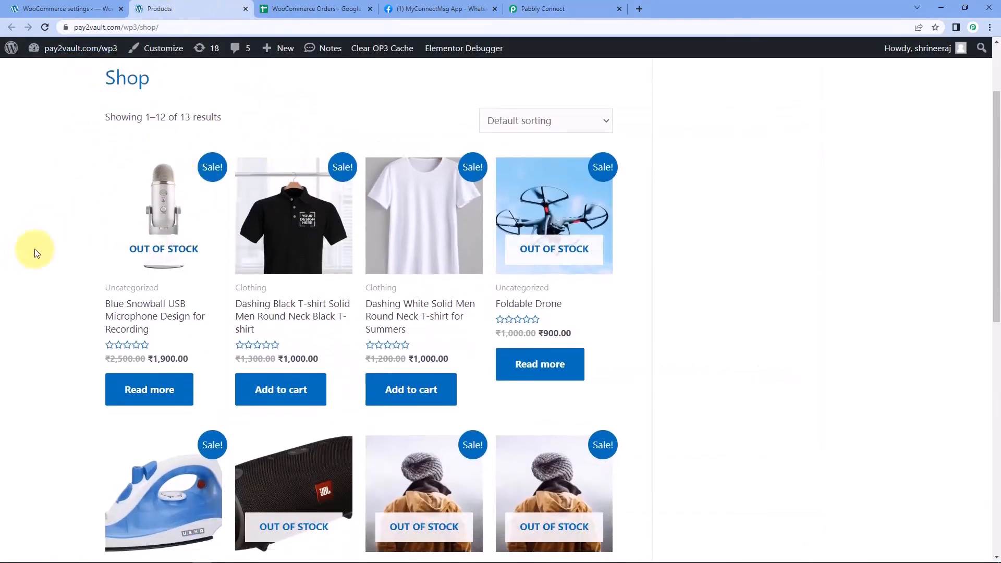
pyautogui.scroll(-5, 79, 268)
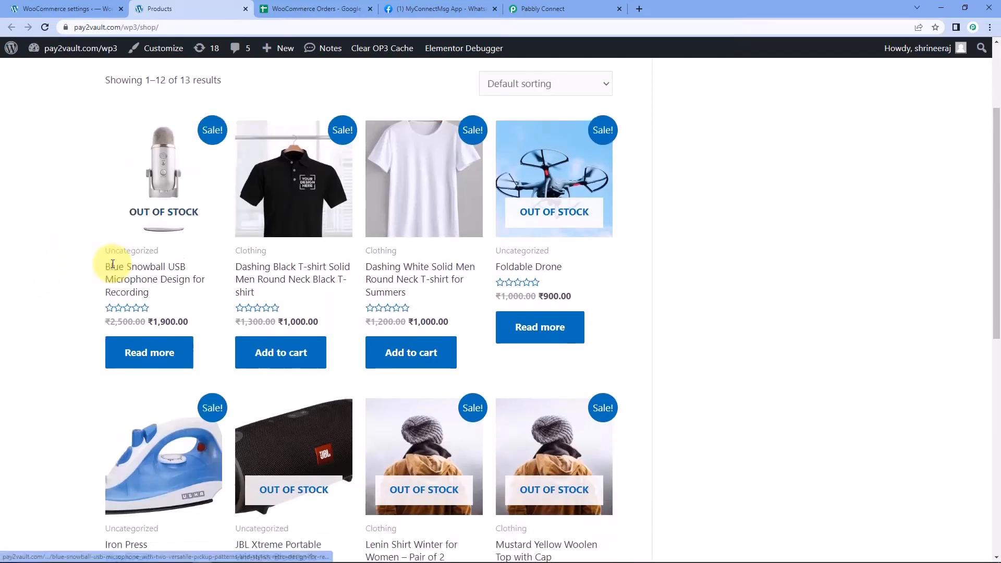
pyautogui.scroll(5, 90, 281)
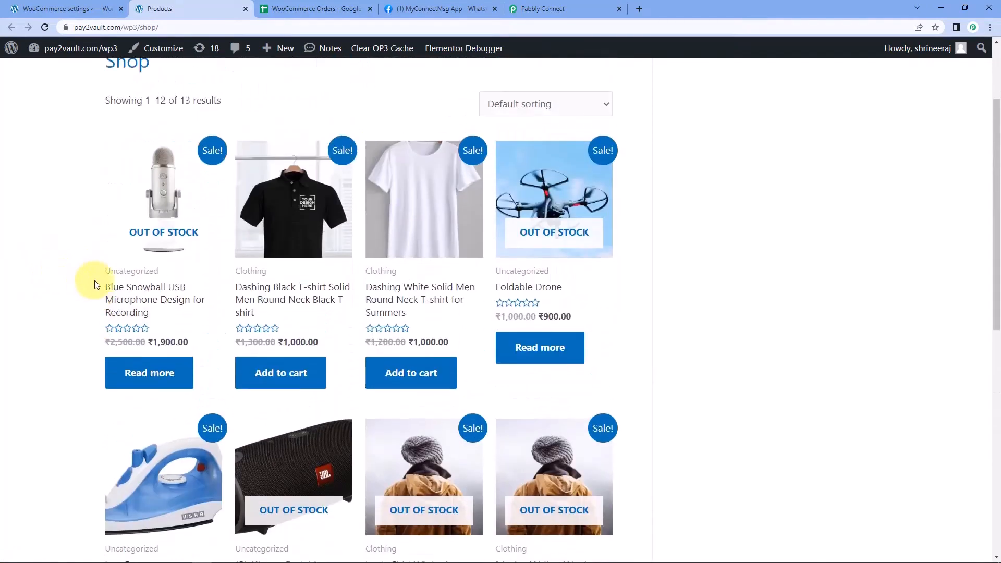
pyautogui.click(410, 309)
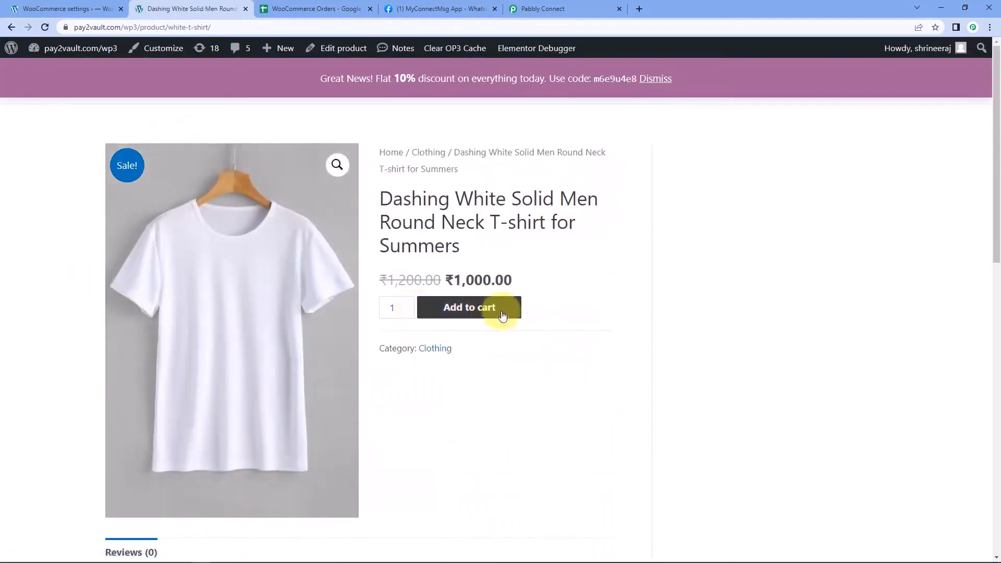
pyautogui.scroll(-3, 515, 230)
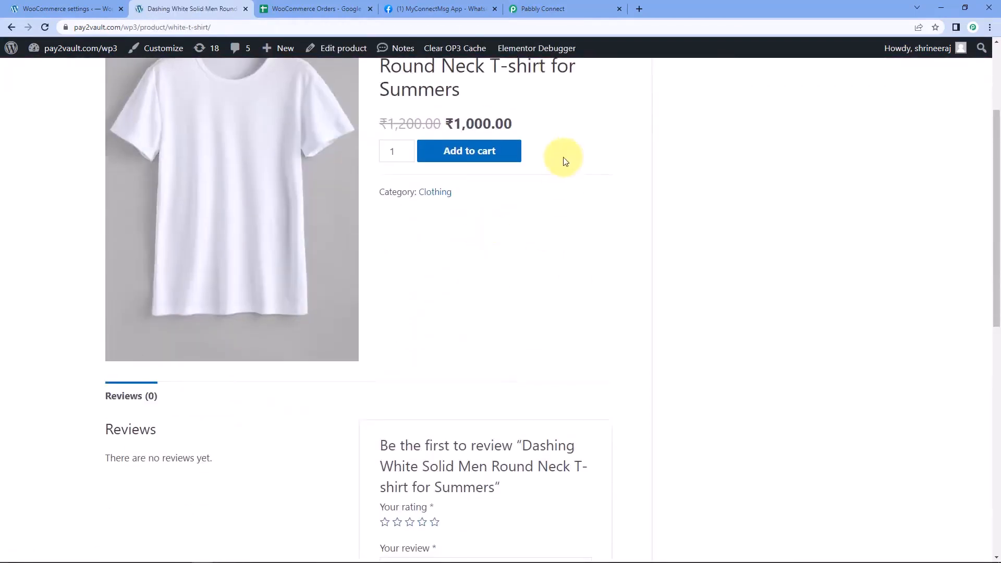
pyautogui.click(499, 154)
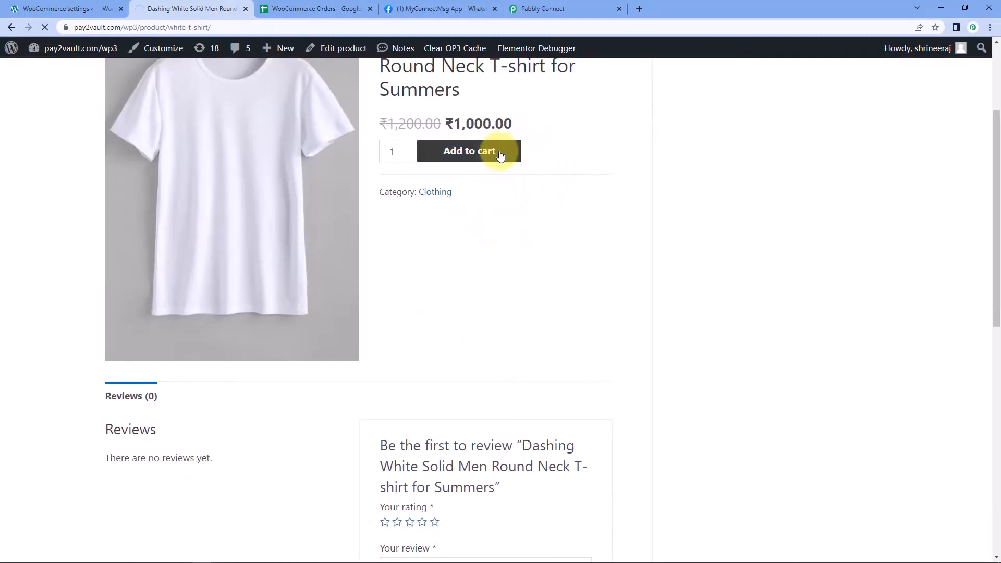
pyautogui.scroll(-5, 527, 284)
pyautogui.click(529, 425)
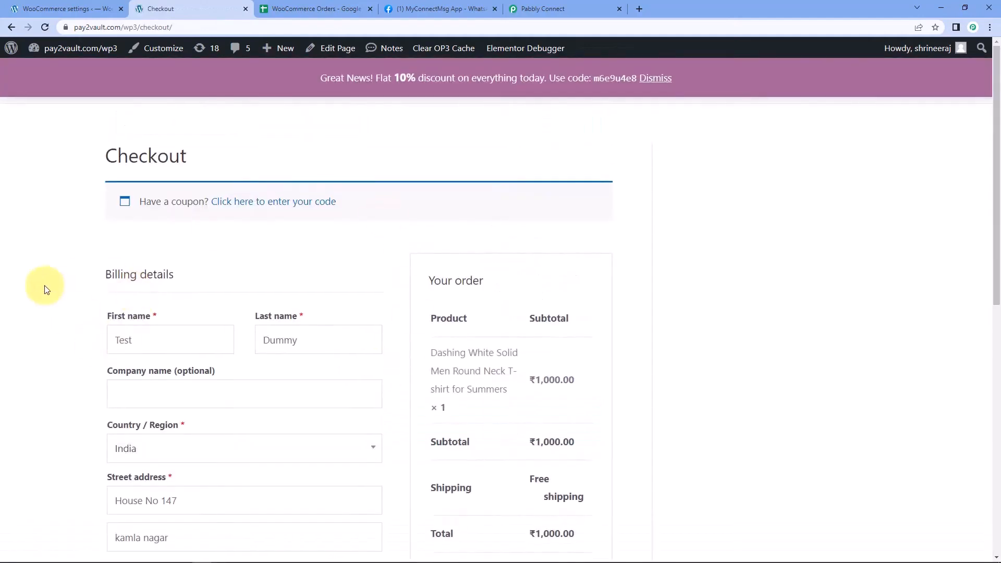
# Point out the test customer's first and last name on the checkout form
pyautogui.scroll(-4, 46, 290)
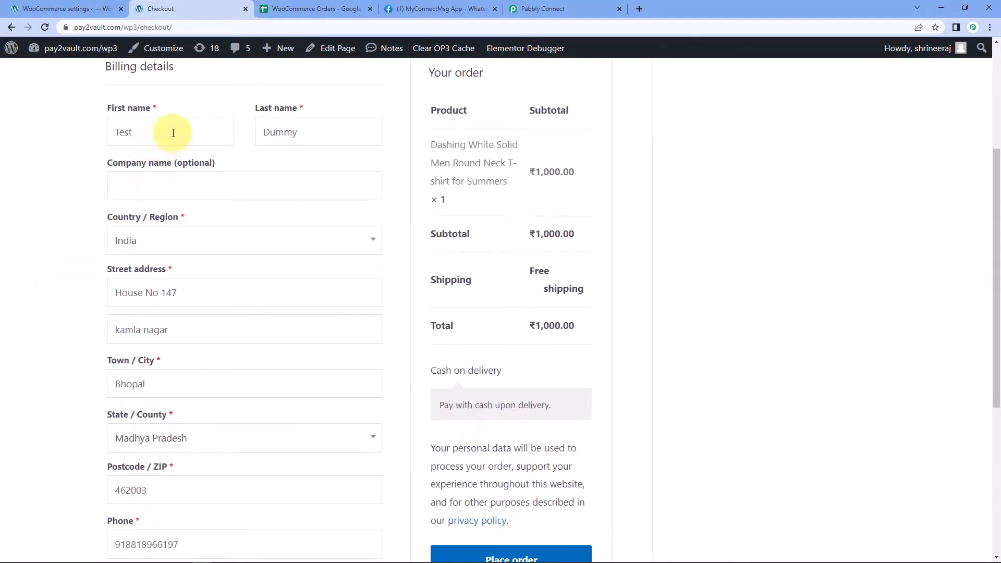
pyautogui.moveTo(173, 133); pyautogui.dragTo(92, 143)
pyautogui.moveTo(353, 134); pyautogui.dragTo(226, 139)
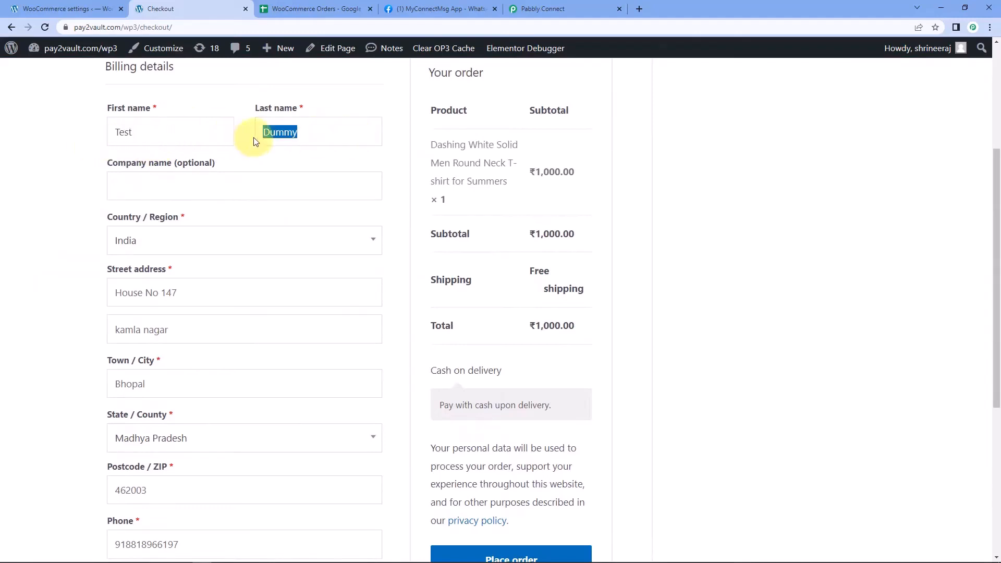
pyautogui.moveTo(150, 134); pyautogui.dragTo(79, 145)
pyautogui.moveTo(293, 134); pyautogui.dragTo(254, 147)
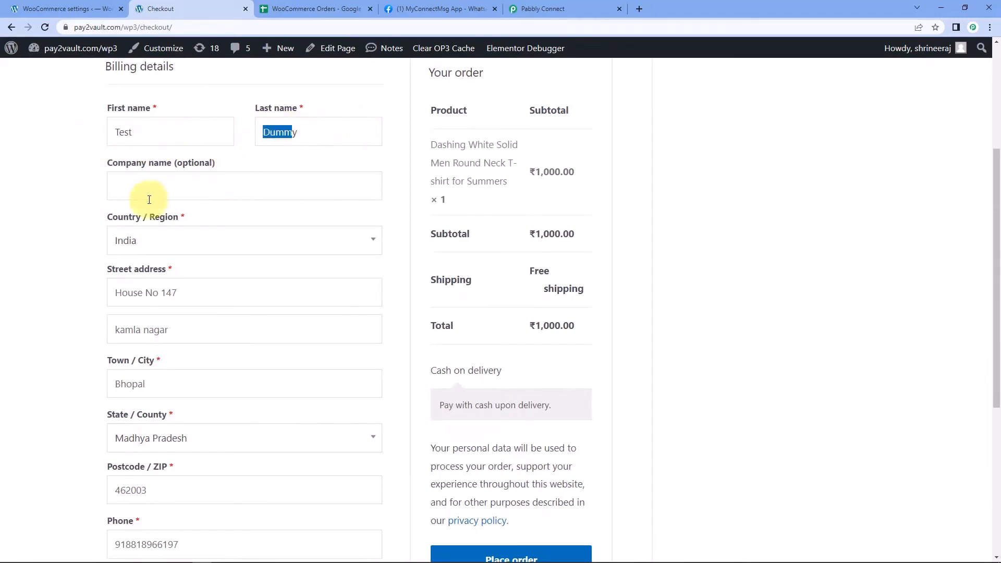
pyautogui.scroll(-1, 121, 217)
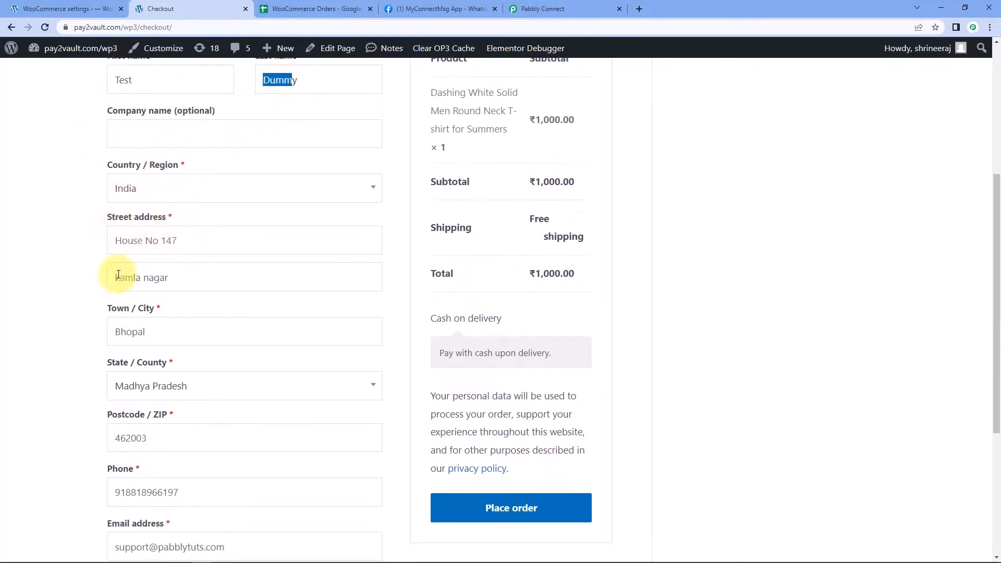
pyautogui.scroll(-2, 86, 272)
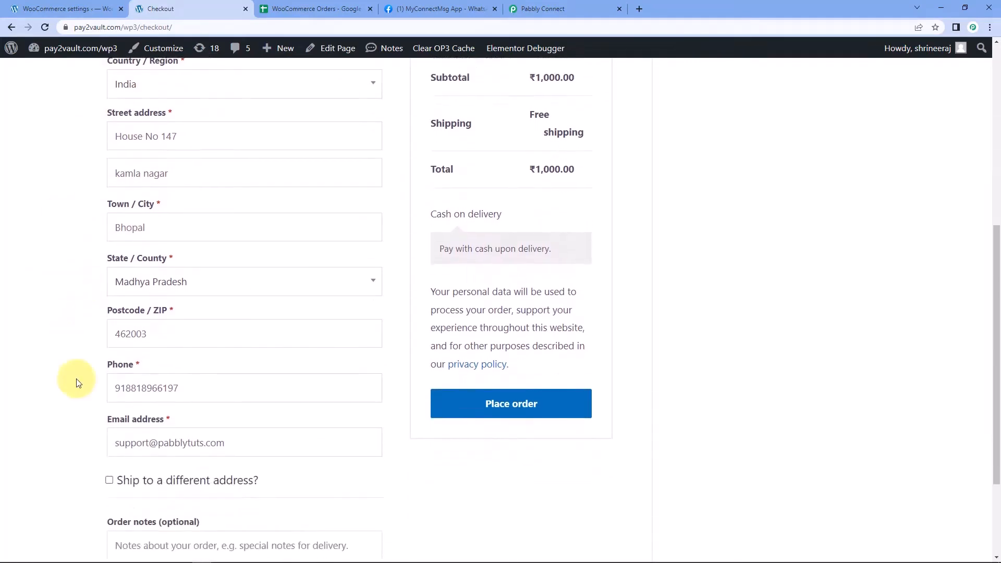
# Replace the billing phone with the new WhatsApp test number and review the billing email
pyautogui.moveTo(200, 387); pyautogui.dragTo(75, 389)
pyautogui.press('BackSpace')
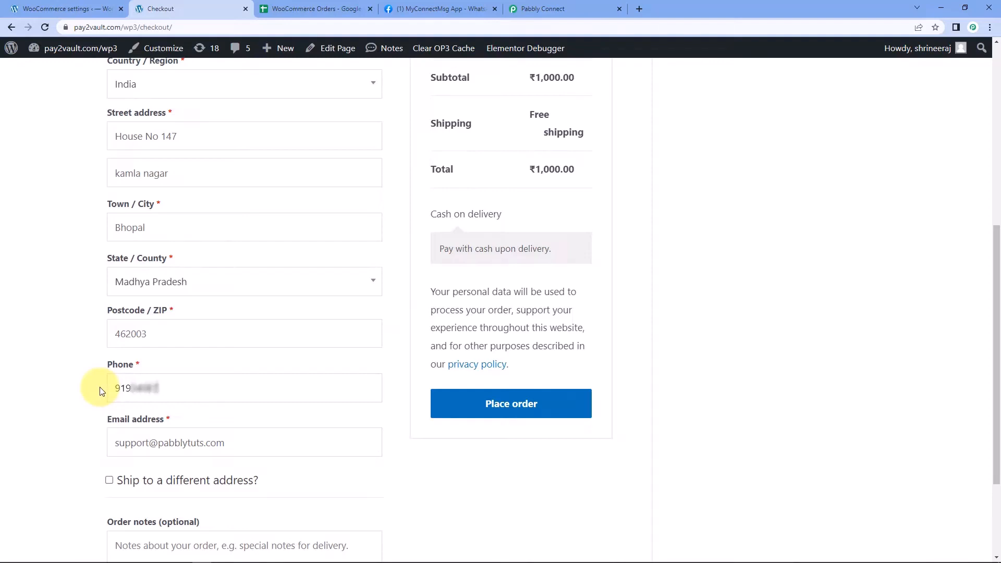
pyautogui.click(100, 388)
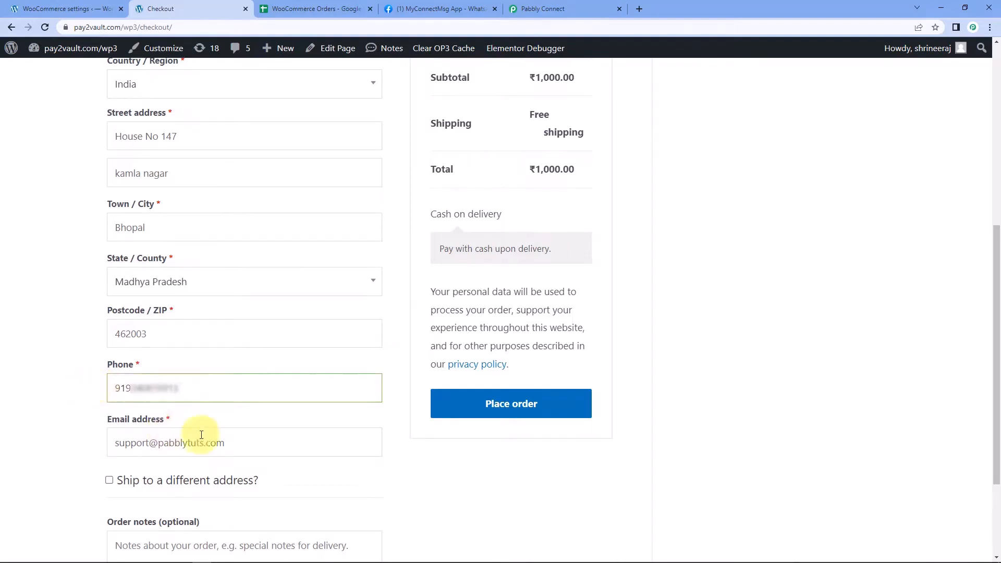
pyautogui.moveTo(242, 451); pyautogui.dragTo(30, 440)
pyautogui.click(71, 411)
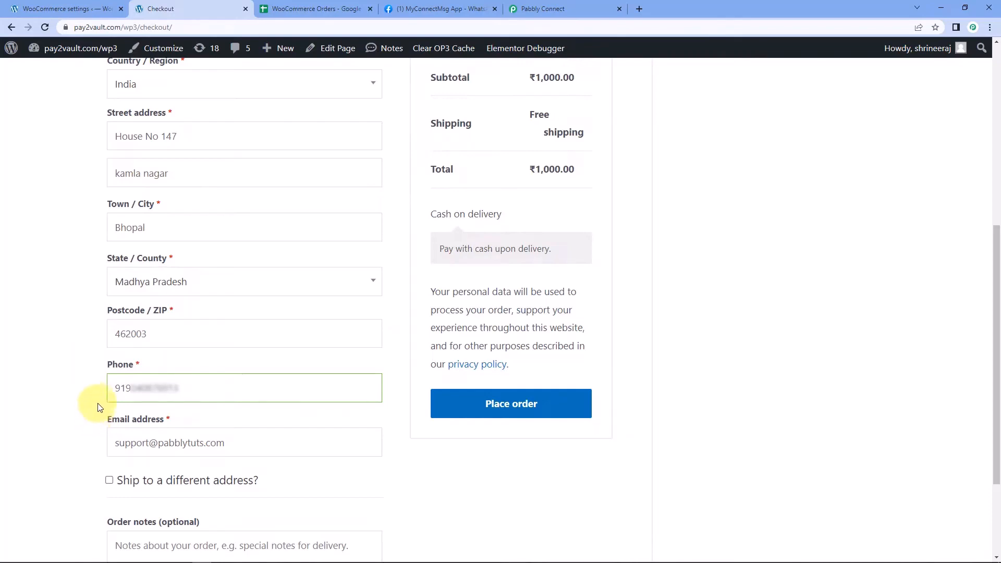
pyautogui.scroll(4, 68, 231)
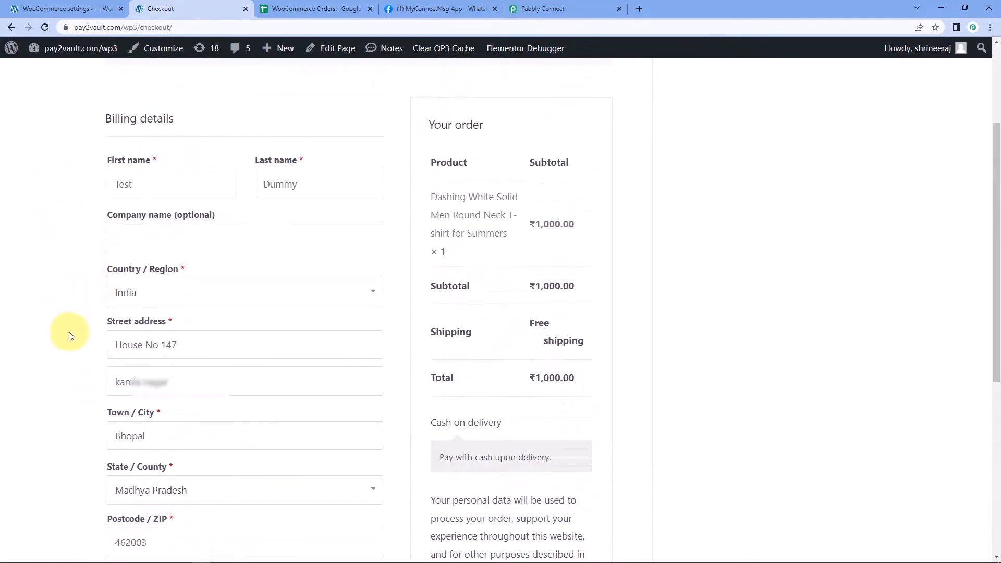
pyautogui.scroll(-3, 71, 334)
pyautogui.scroll(-3, 72, 335)
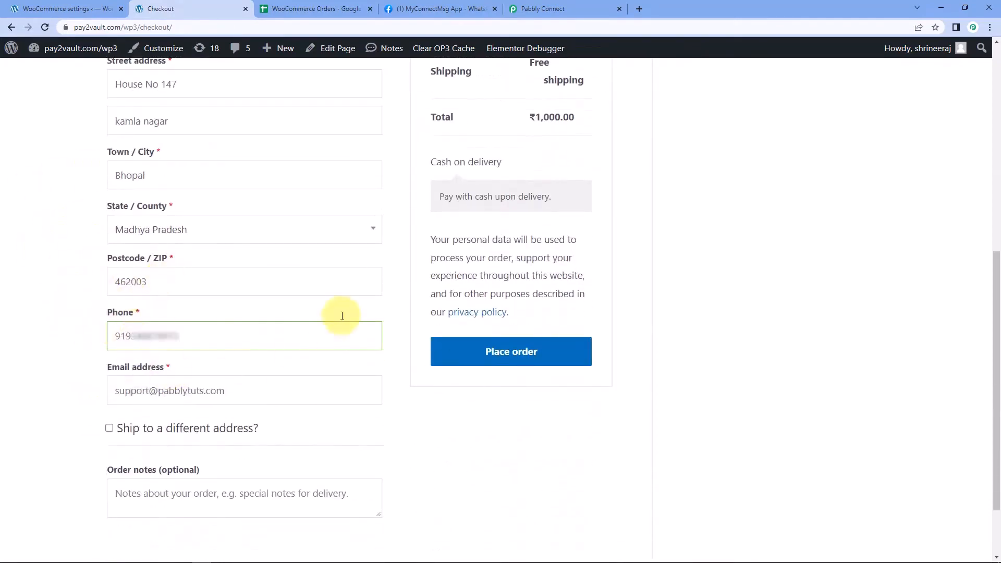
# Place the ₹1,000 cash-on-delivery test order and return to Pabbly Connect's captured response
pyautogui.click(561, 356)
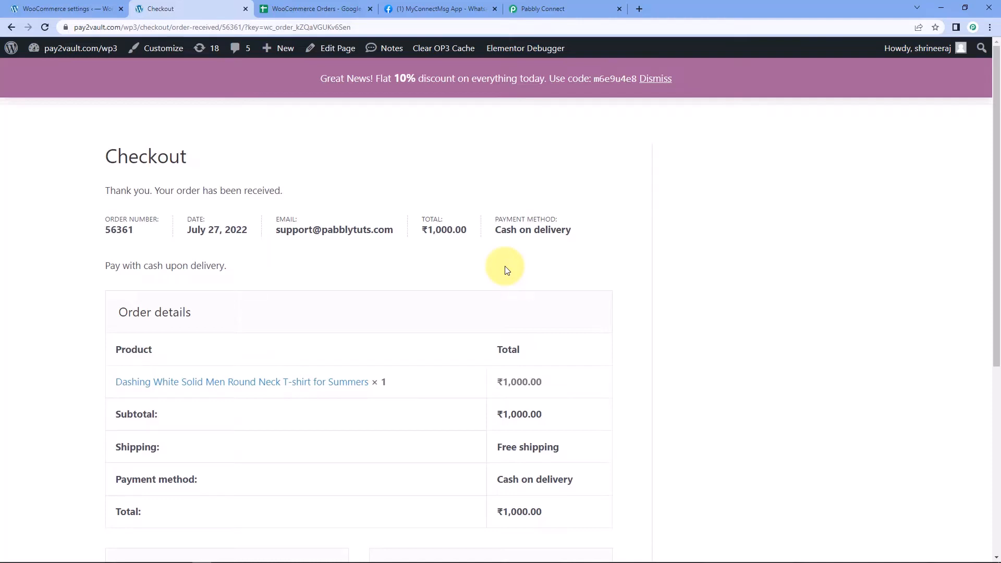
pyautogui.click(573, 10)
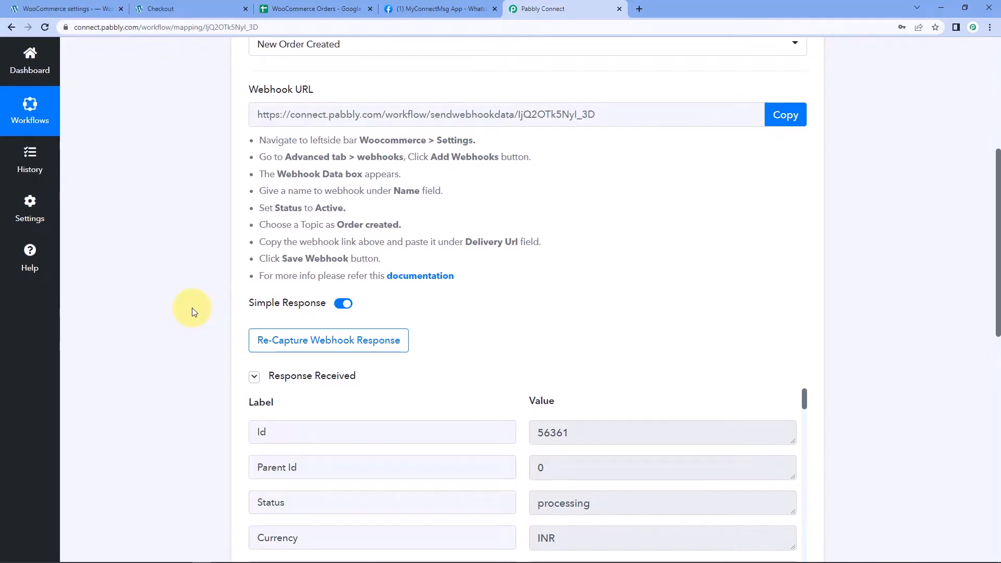
# Scroll the captured webhook response and compare its order total with the confirmation page
pyautogui.scroll(-3, 208, 310)
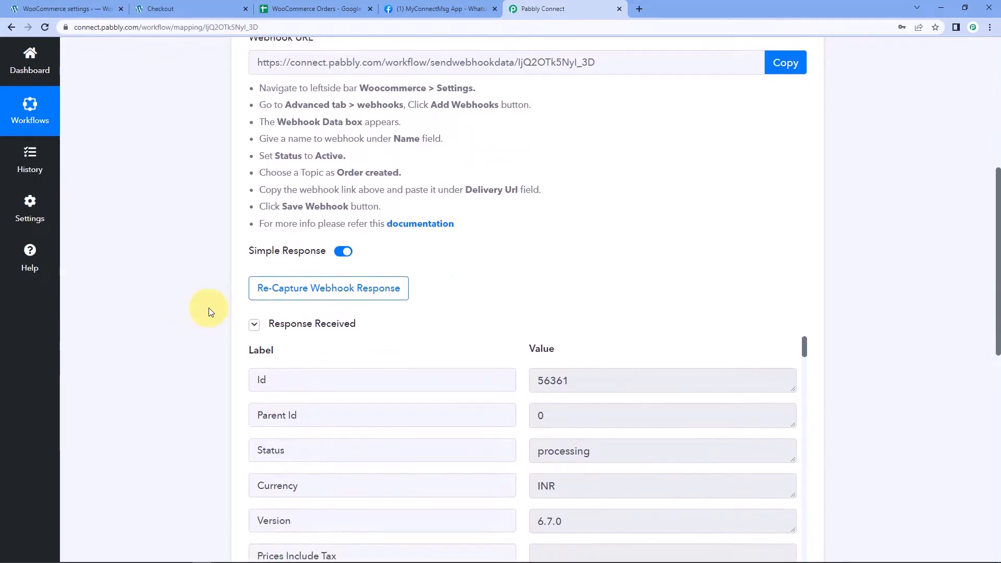
pyautogui.scroll(-1, 479, 257)
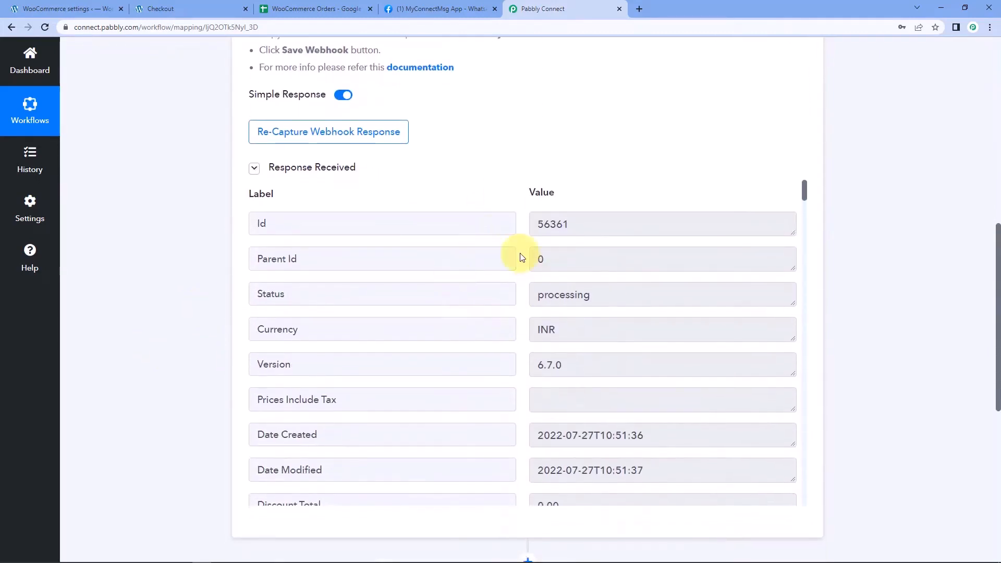
pyautogui.scroll(-4, 519, 311)
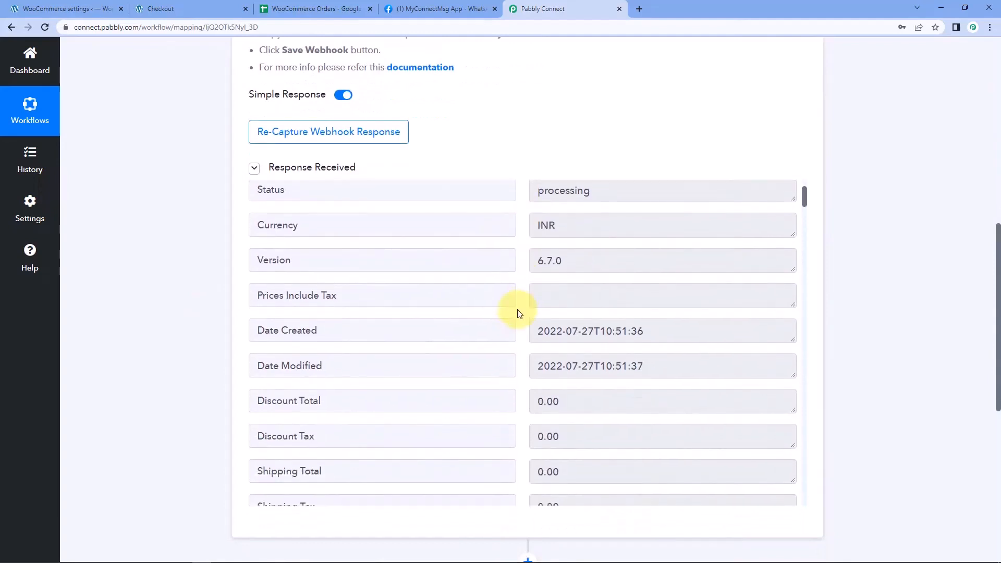
pyautogui.scroll(-2, 519, 313)
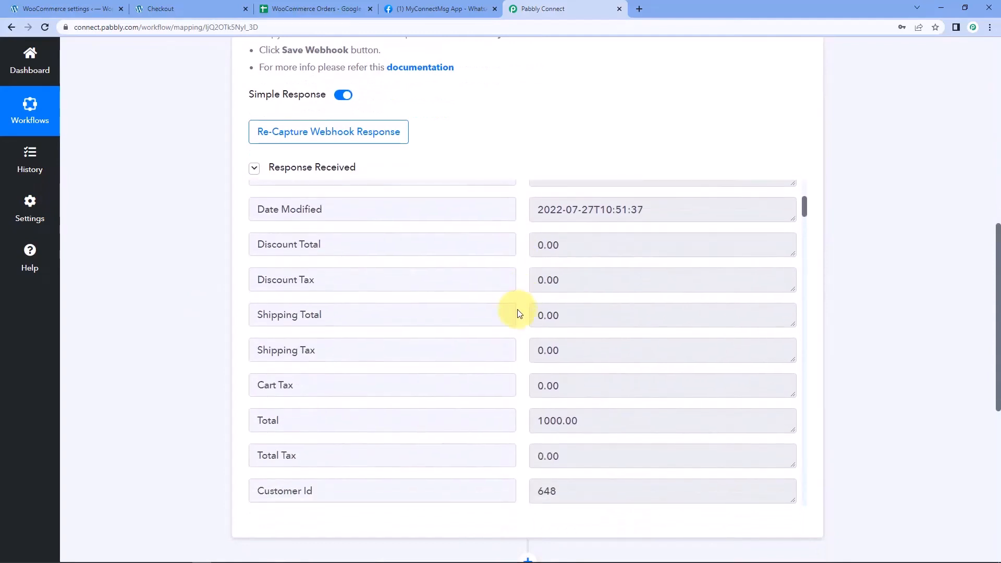
pyautogui.scroll(-3, 519, 313)
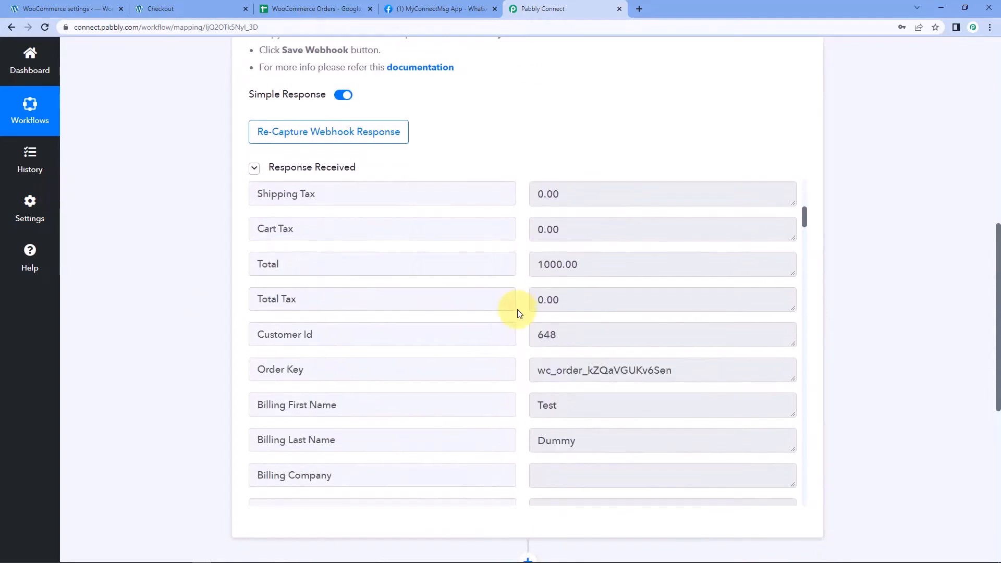
pyautogui.moveTo(612, 263); pyautogui.dragTo(536, 266)
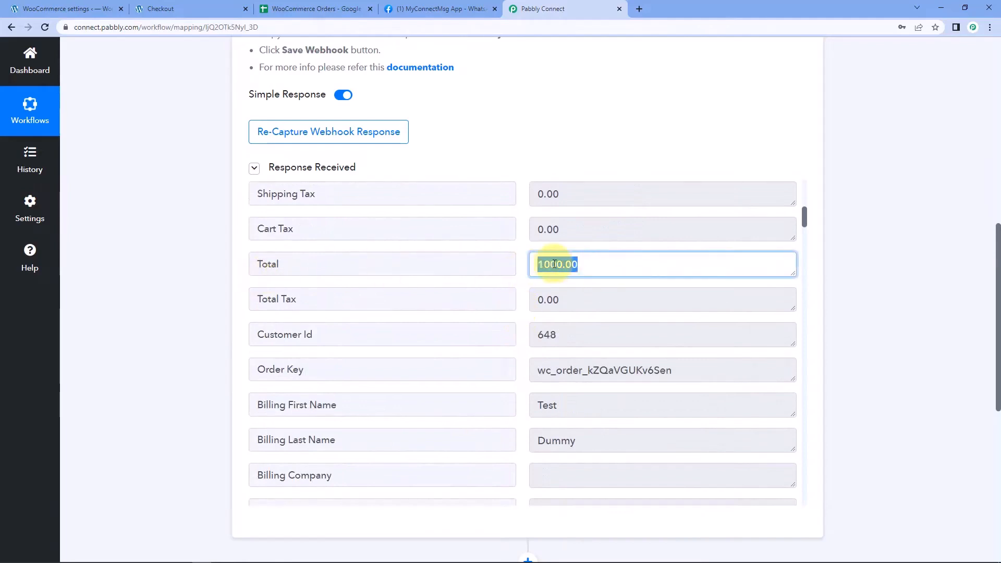
pyautogui.click(160, 8)
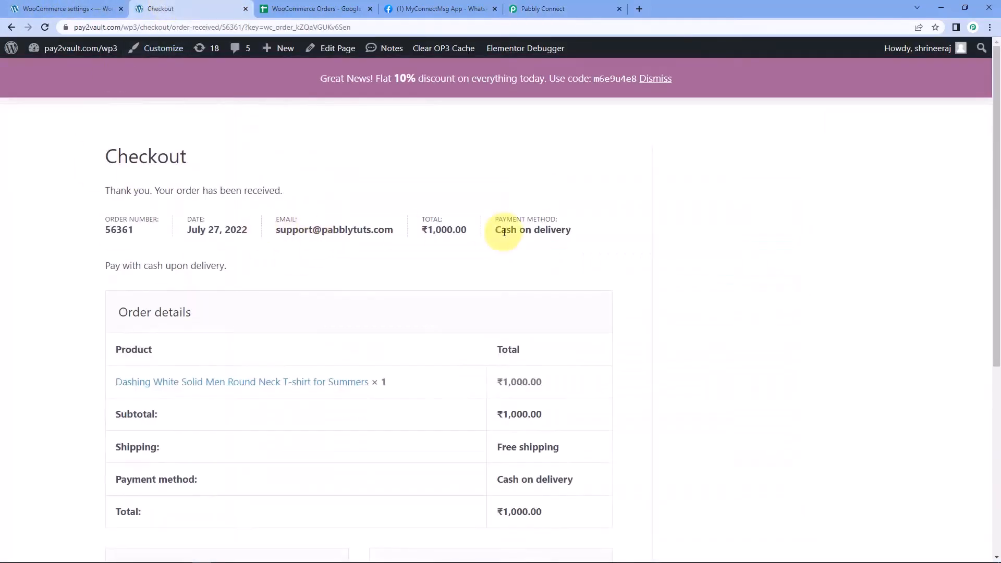
pyautogui.moveTo(460, 231); pyautogui.dragTo(421, 230)
pyautogui.click(547, 9)
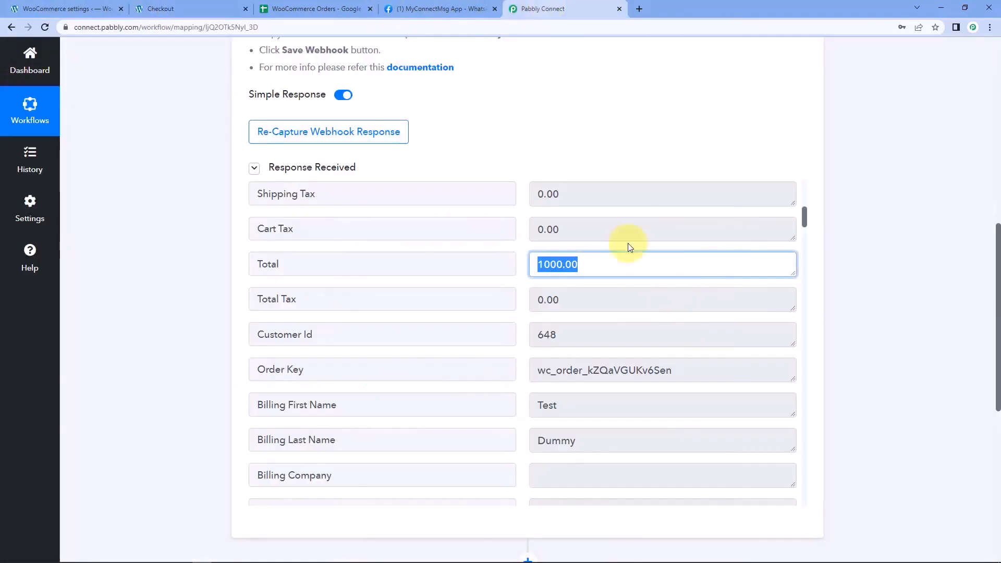
# Review the captured billing name, address, city, state, email, phone and order Id
pyautogui.scroll(-1, 521, 323)
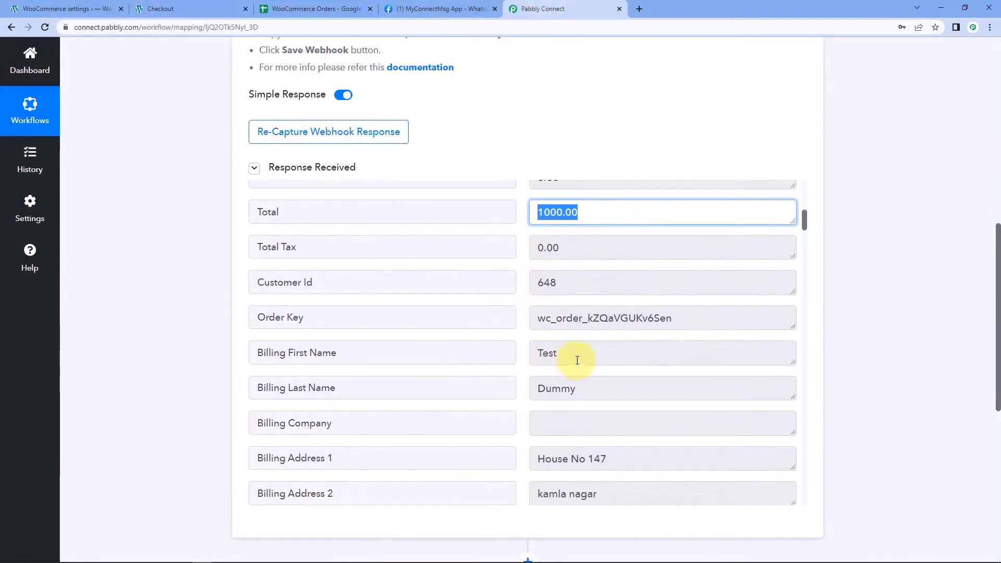
pyautogui.doubleClick(574, 354)
pyautogui.moveTo(618, 386); pyautogui.dragTo(475, 384)
pyautogui.moveTo(603, 348); pyautogui.dragTo(517, 348)
pyautogui.moveTo(585, 390); pyautogui.dragTo(463, 388)
pyautogui.scroll(-4, 505, 358)
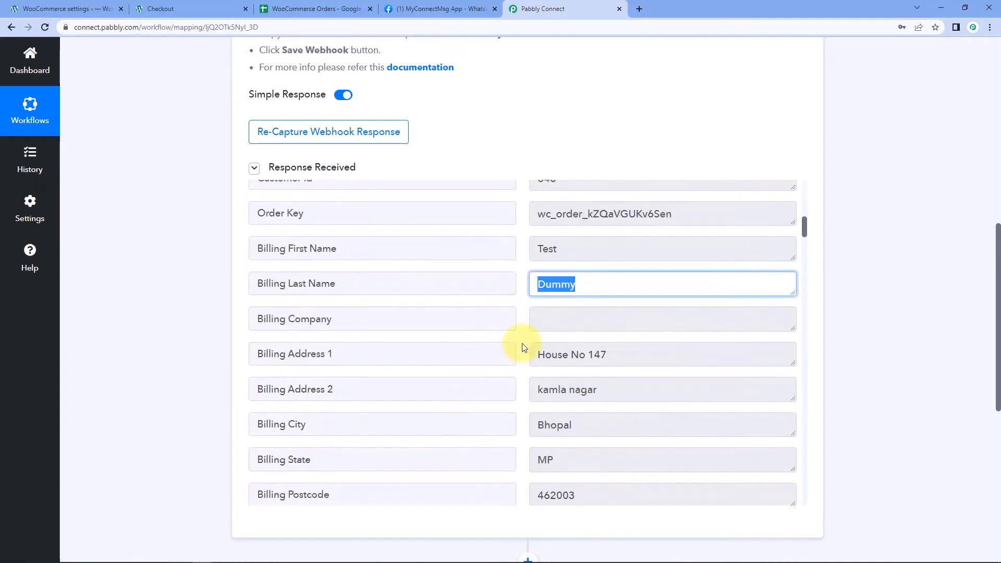
pyautogui.moveTo(633, 250); pyautogui.dragTo(516, 291)
pyautogui.moveTo(577, 324); pyautogui.dragTo(513, 323)
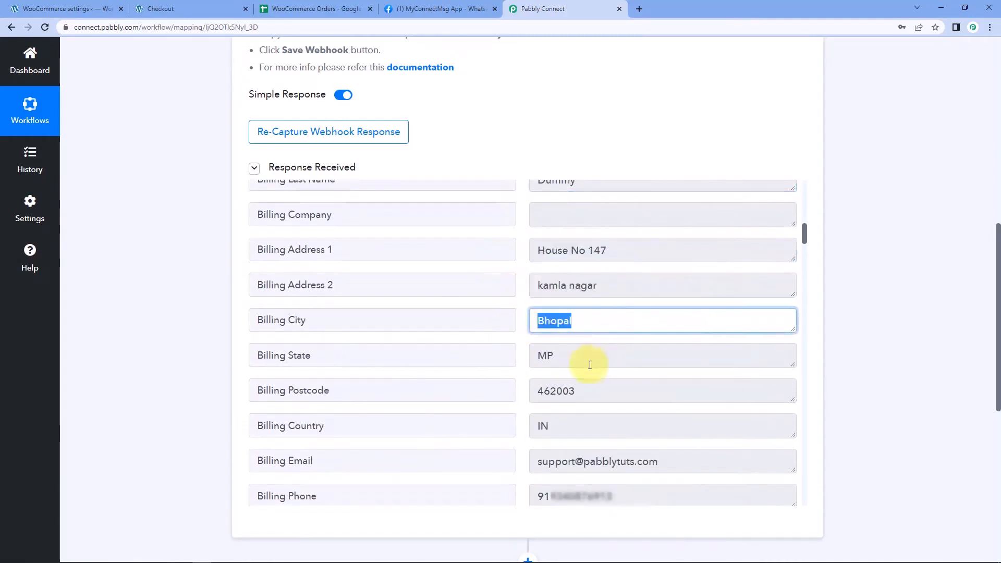
pyautogui.moveTo(599, 365); pyautogui.dragTo(556, 371)
pyautogui.moveTo(643, 462); pyautogui.dragTo(447, 469)
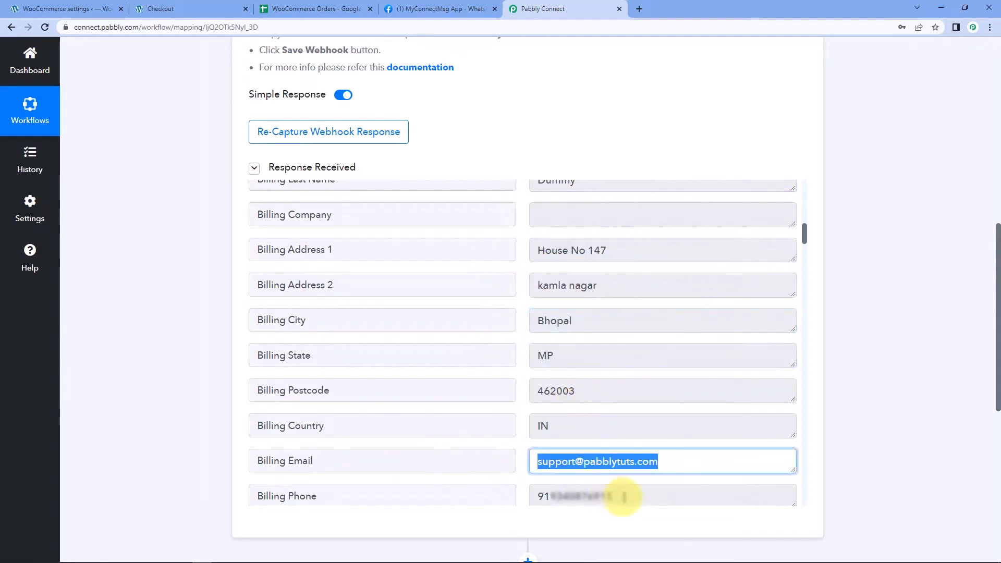
pyautogui.moveTo(625, 496); pyautogui.dragTo(509, 498)
pyautogui.scroll(15, 529, 370)
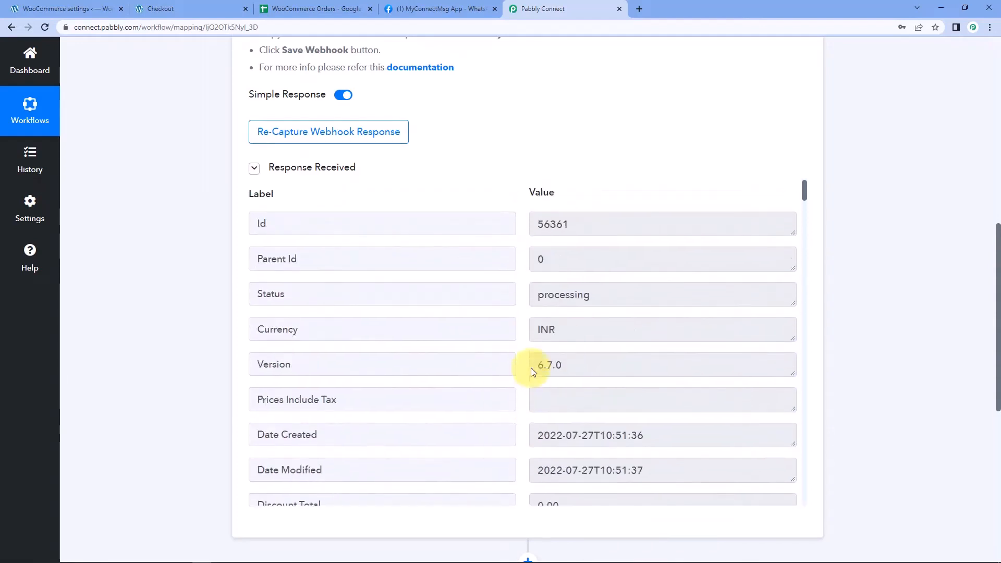
pyautogui.moveTo(578, 233); pyautogui.dragTo(520, 230)
pyautogui.click(524, 233)
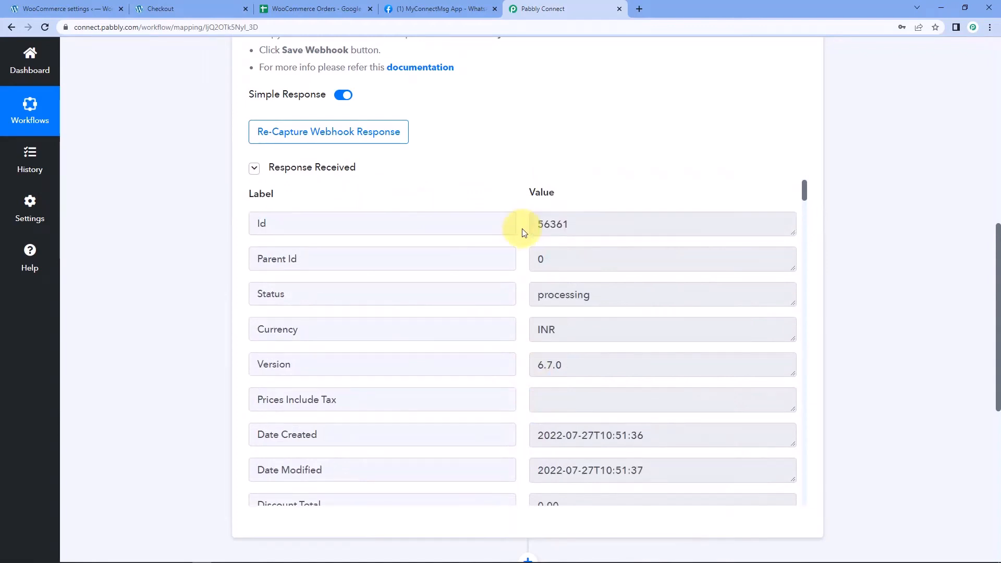
# Enlarge the Line Items 0 Name box to read the full product name
pyautogui.scroll(-20, 524, 232)
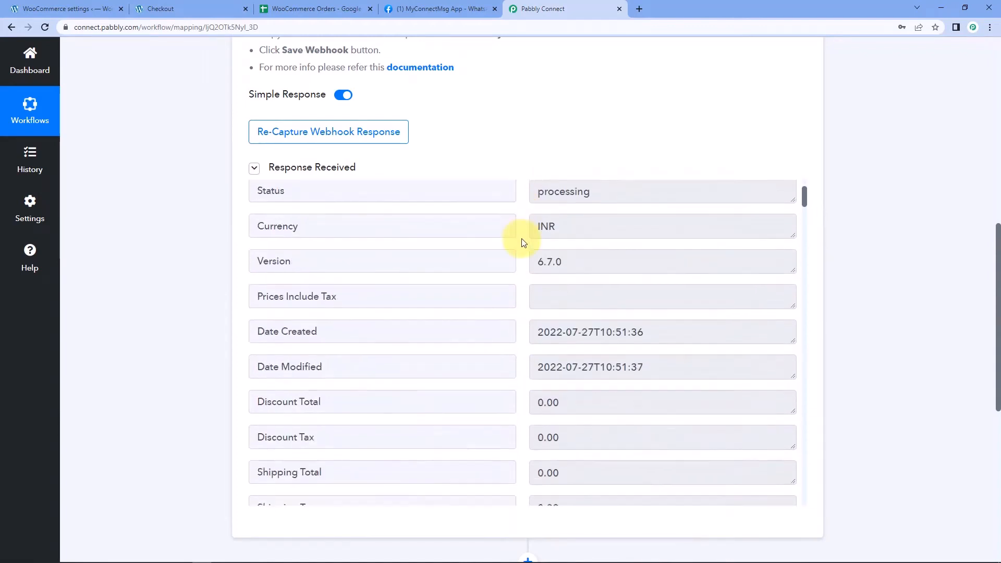
pyautogui.scroll(-12, 525, 299)
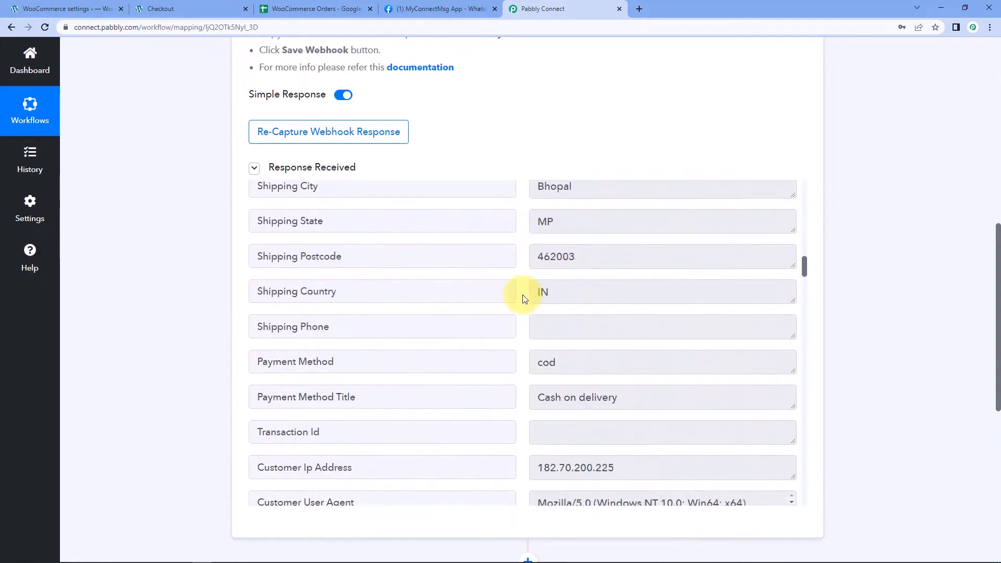
pyautogui.scroll(-6, 525, 299)
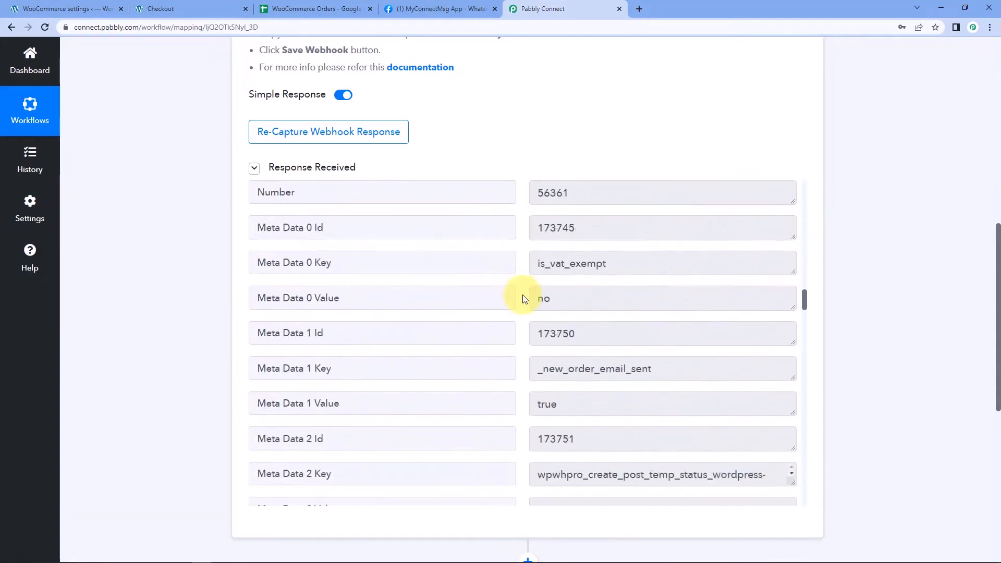
pyautogui.scroll(-12, 525, 298)
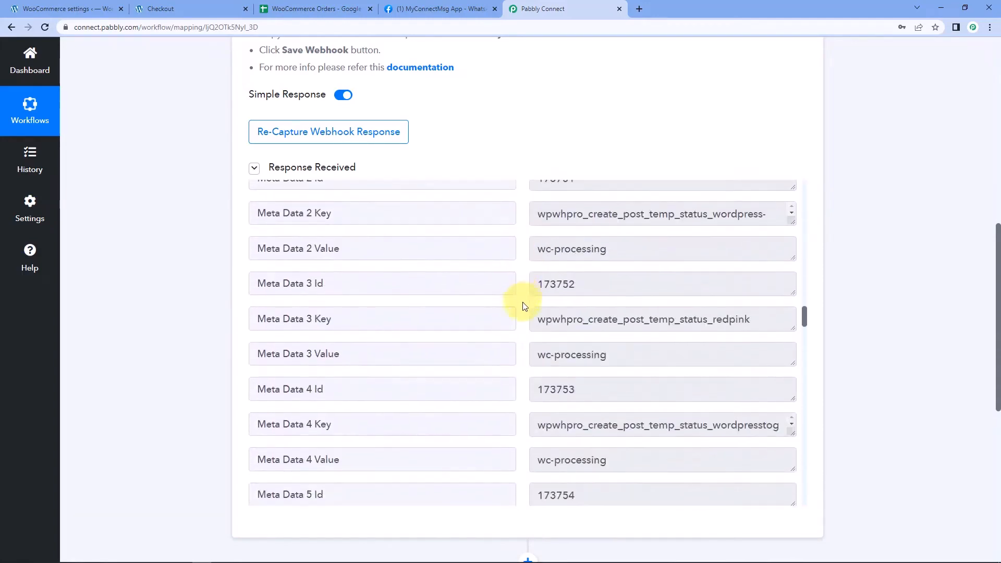
pyautogui.scroll(-12, 525, 305)
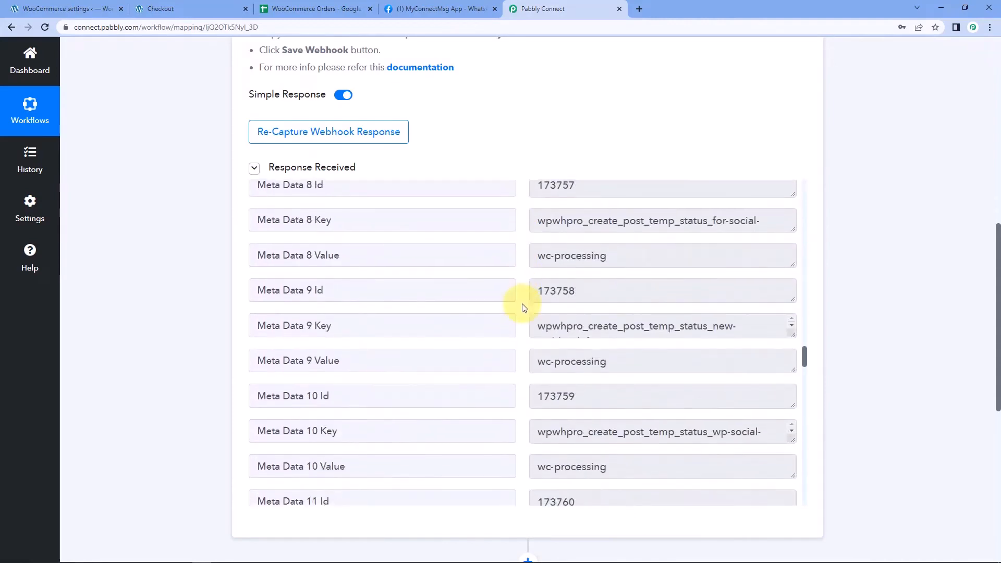
pyautogui.scroll(-12, 525, 303)
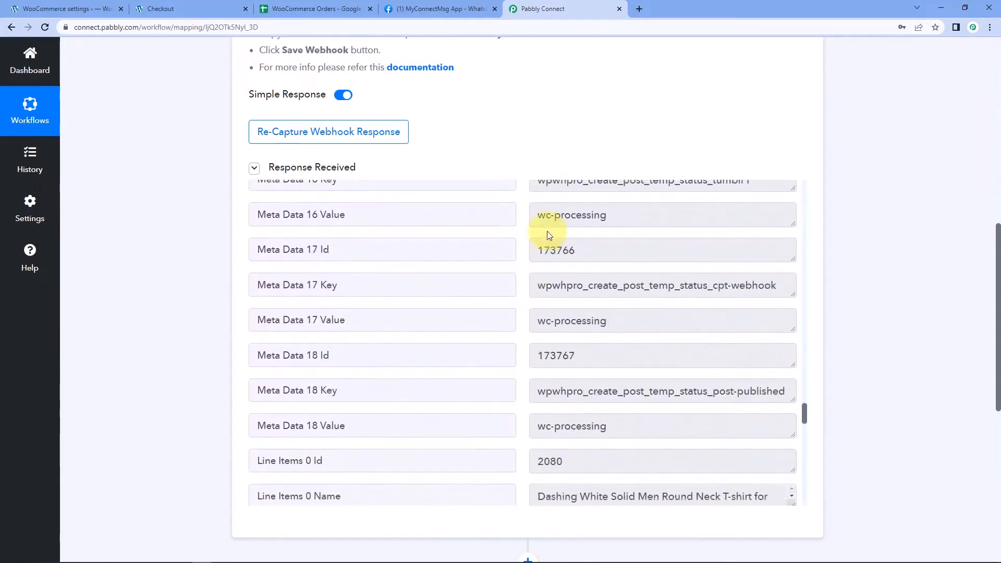
pyautogui.scroll(2, 520, 375)
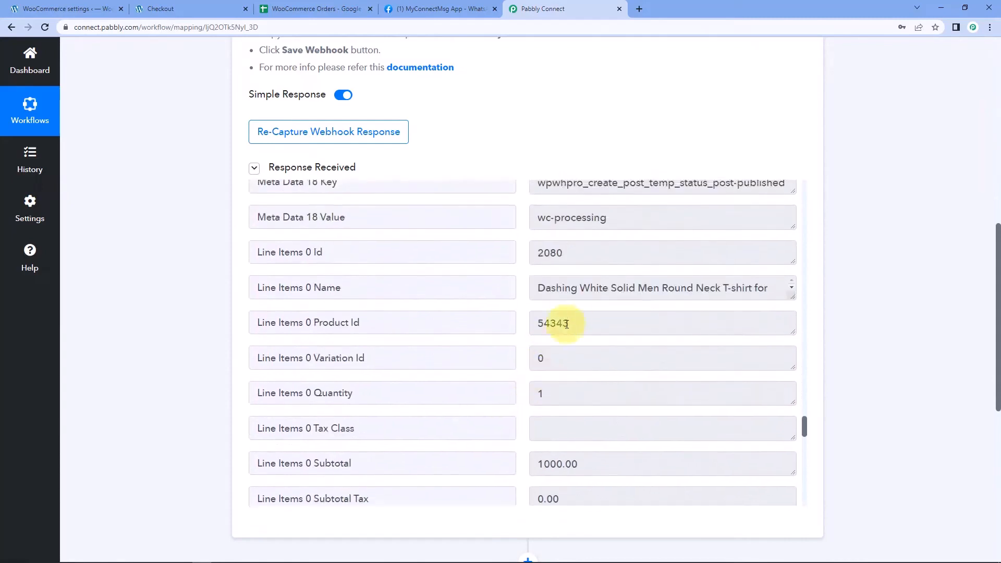
pyautogui.click(572, 289)
pyautogui.moveTo(336, 289); pyautogui.dragTo(299, 289)
pyautogui.click(397, 290)
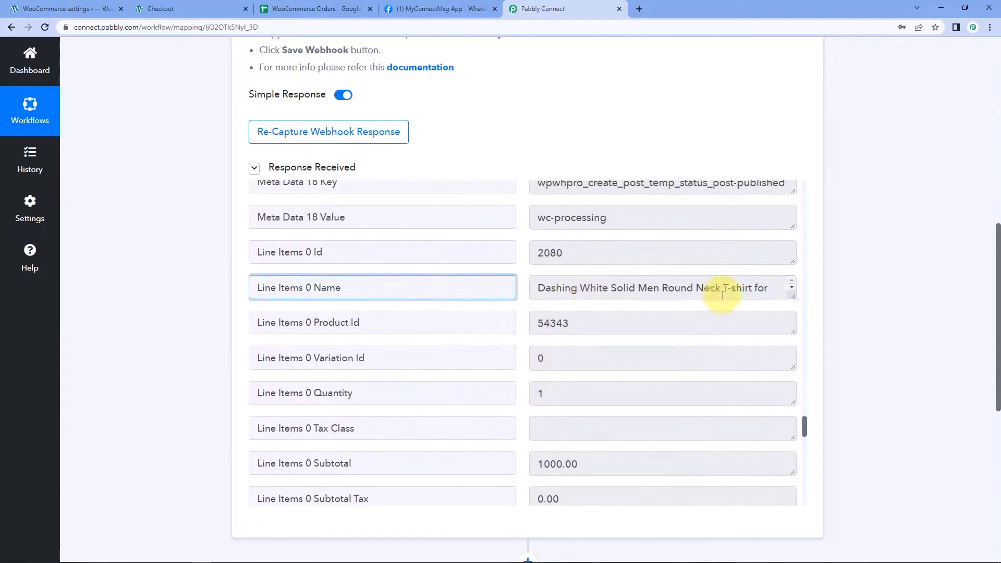
pyautogui.moveTo(794, 297); pyautogui.dragTo(794, 318)
pyautogui.click(678, 311)
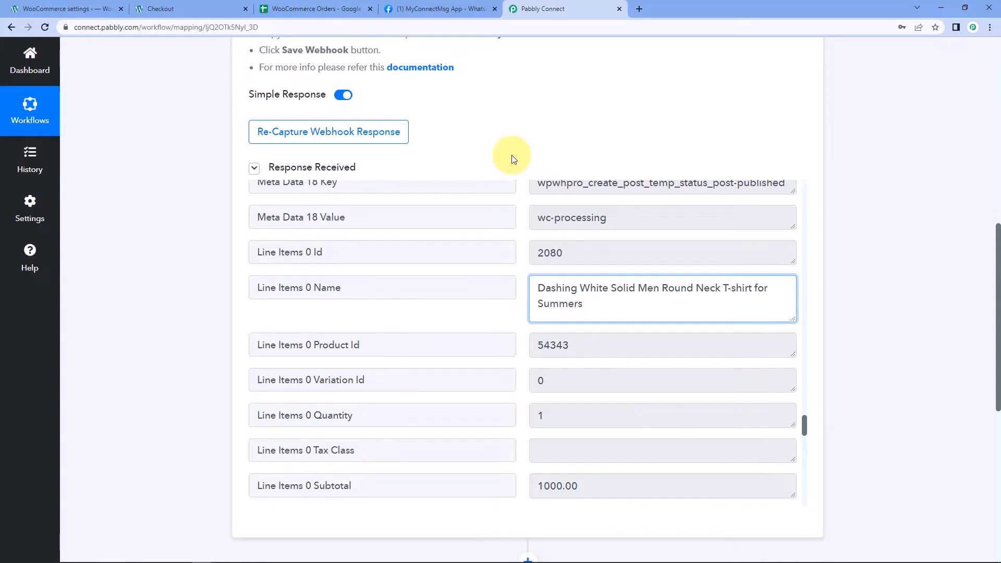
pyautogui.click(894, 225)
# Bring up the next action step's Choose App search box
pyautogui.scroll(-1, 890, 234)
pyautogui.scroll(-8, 890, 232)
pyautogui.click(454, 215)
pyautogui.scroll(-1, 219, 334)
pyautogui.scroll(-1, 208, 317)
pyautogui.click(277, 176)
# Set the action to WhatsApp Cloud API with the Send Template Message event, then start connecting
pyautogui.write('WhatsApp')
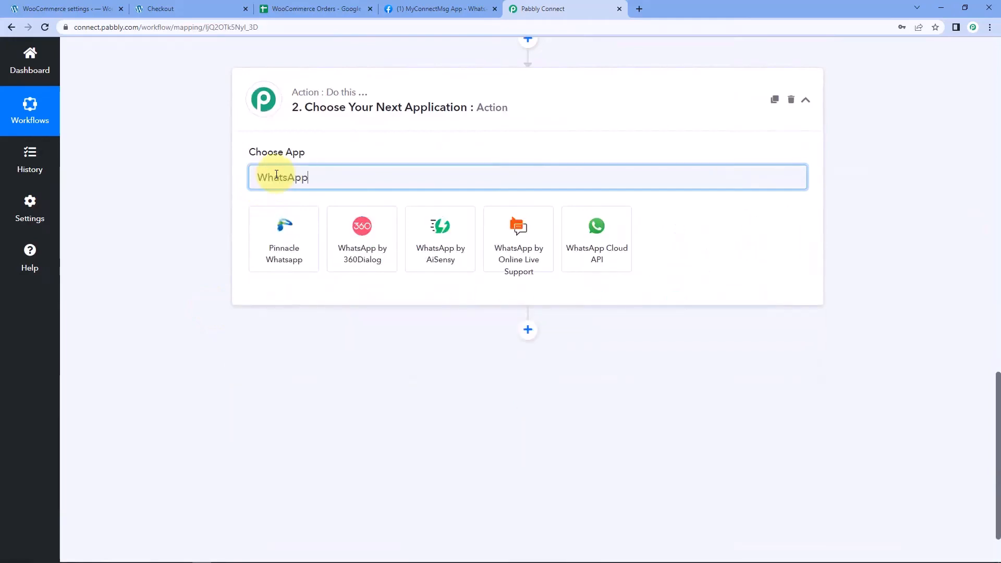
pyautogui.click(622, 225)
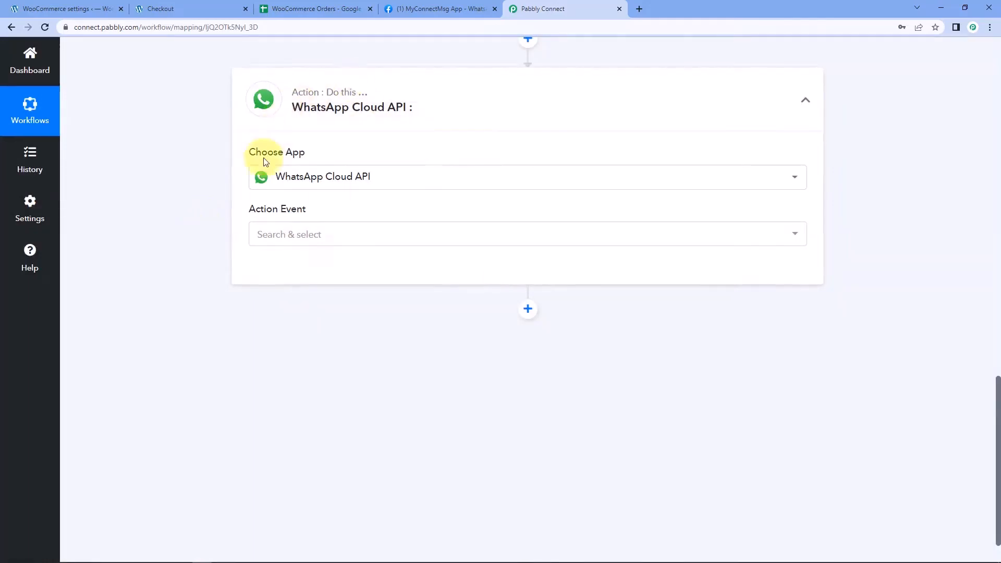
pyautogui.moveTo(284, 143)
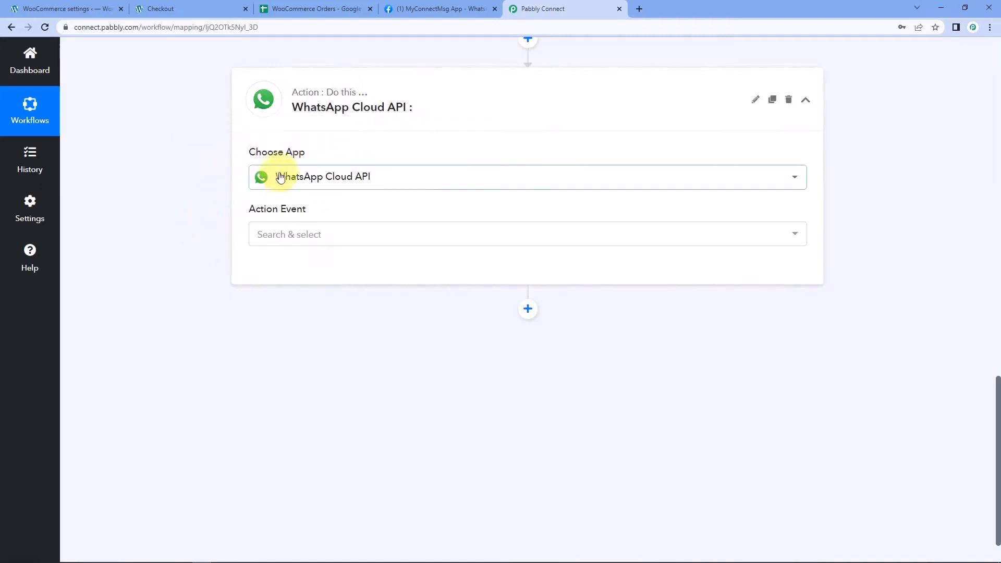
pyautogui.click(306, 236)
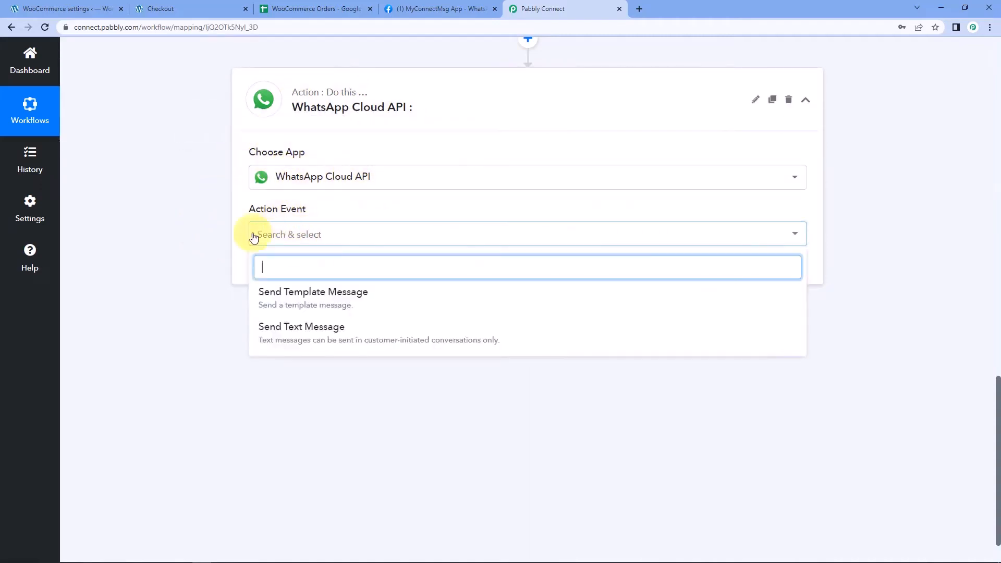
pyautogui.click(331, 292)
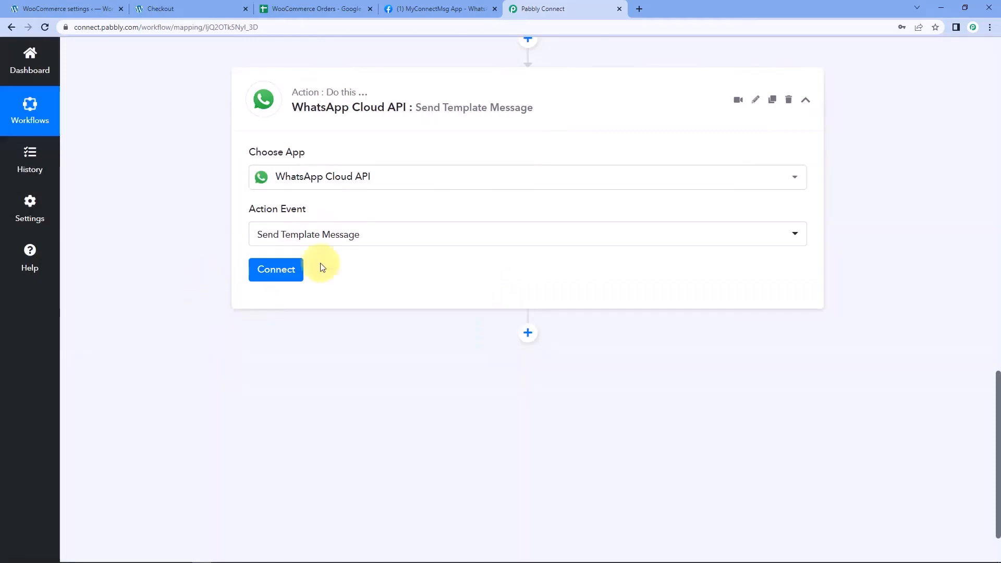
pyautogui.click(278, 271)
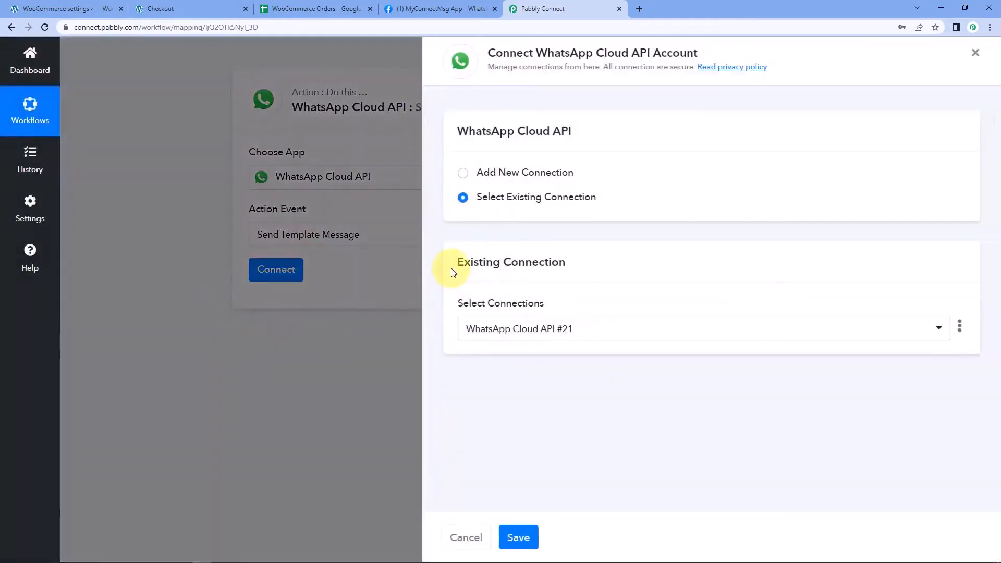
# Choose Add New Connection and review the WhatsApp Cloud API #22 token and ID fields
pyautogui.click(462, 173)
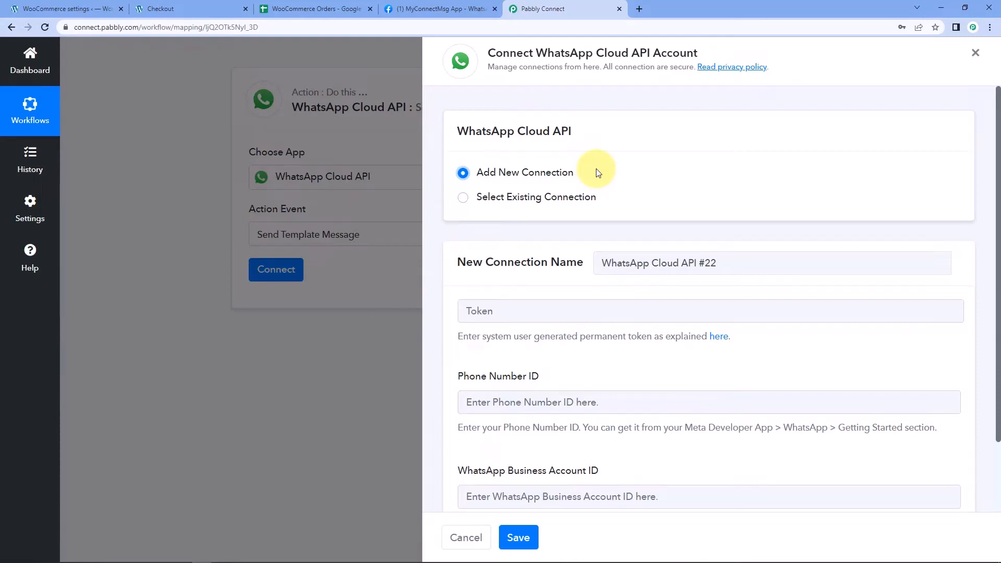
pyautogui.scroll(-1, 577, 376)
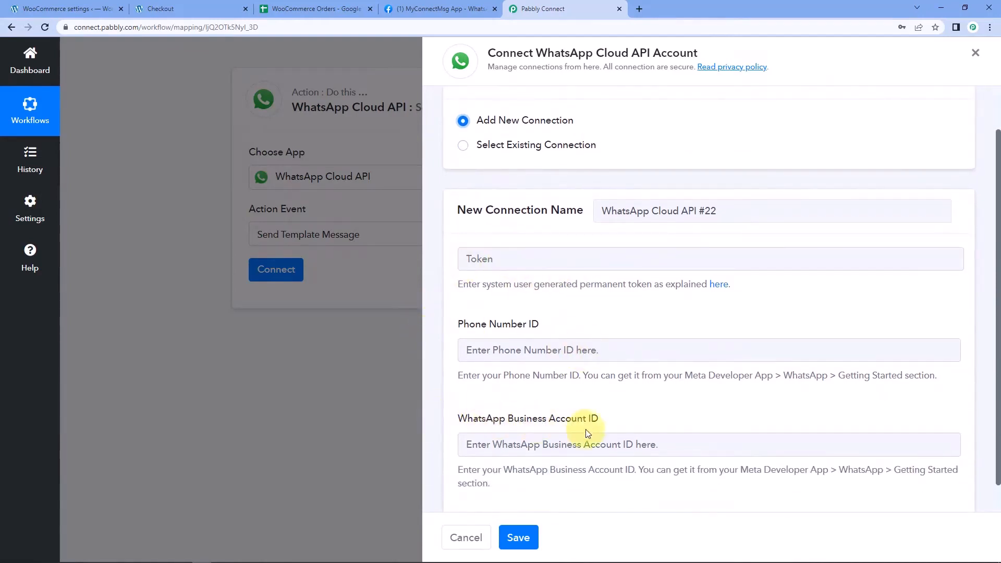
pyautogui.scroll(1, 675, 177)
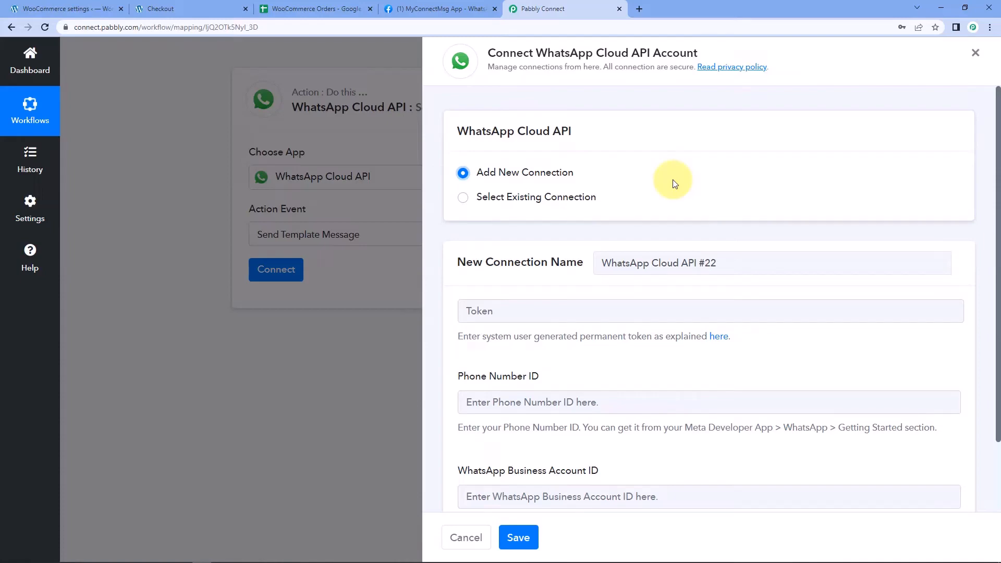
# On Meta's Getting Started page, highlight the temporary access token, Phone number ID and Business Account ID
pyautogui.click(459, 9)
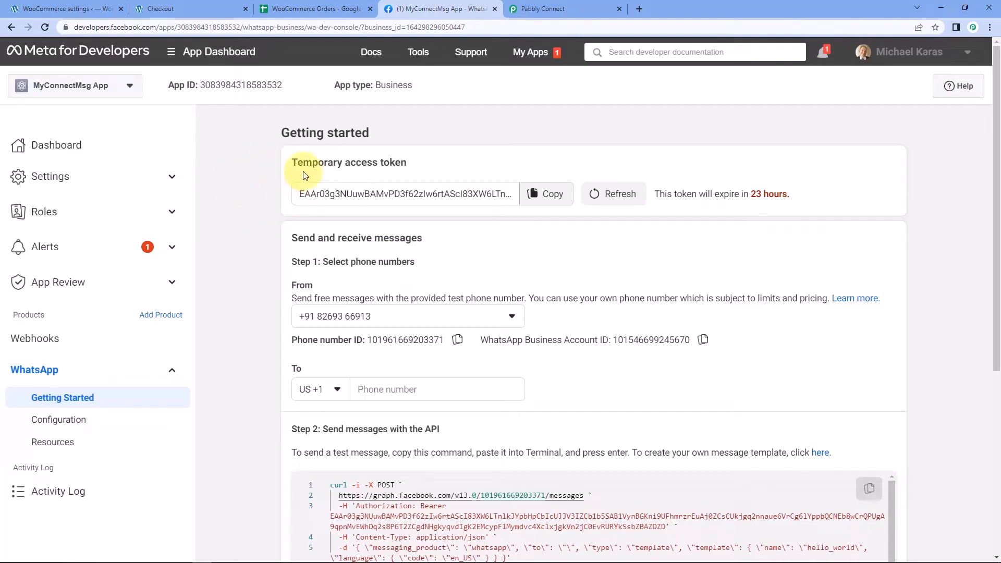
pyautogui.moveTo(291, 163); pyautogui.dragTo(417, 181)
pyautogui.moveTo(282, 340); pyautogui.dragTo(368, 340)
pyautogui.moveTo(480, 340); pyautogui.dragTo(609, 340)
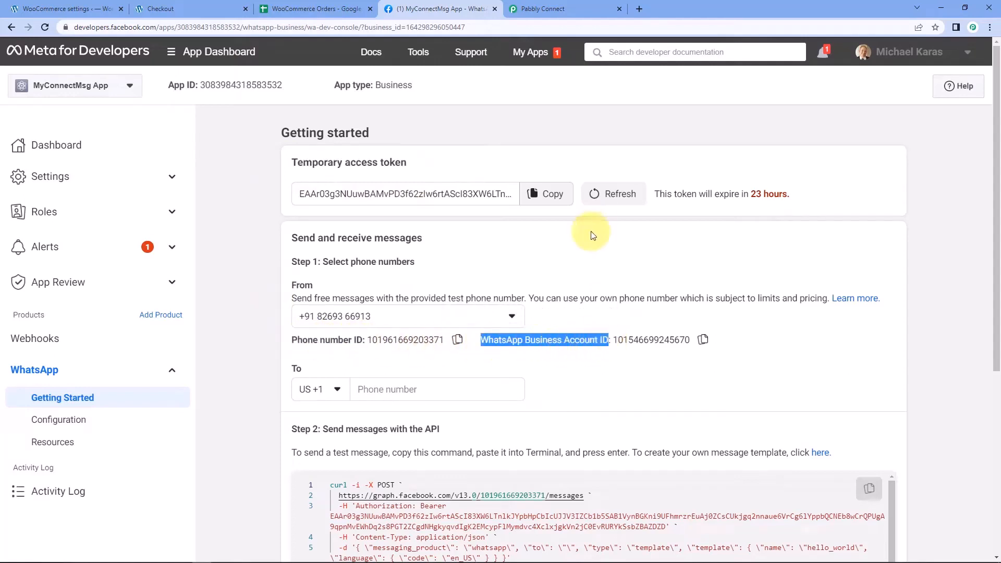
pyautogui.click(593, 235)
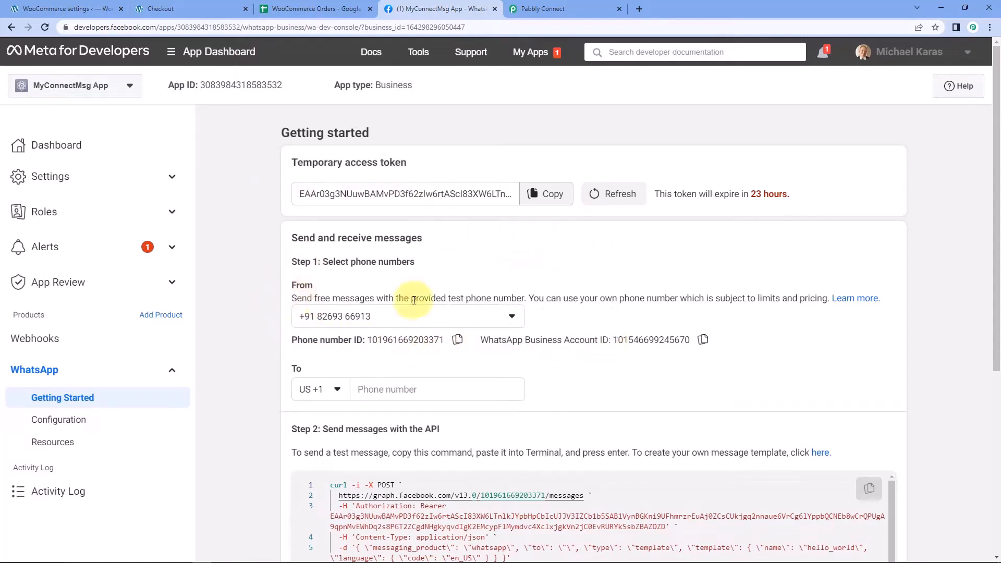
# Copy the Phone number ID and bring up paste options in Pabbly's Phone Number ID field
pyautogui.click(458, 340)
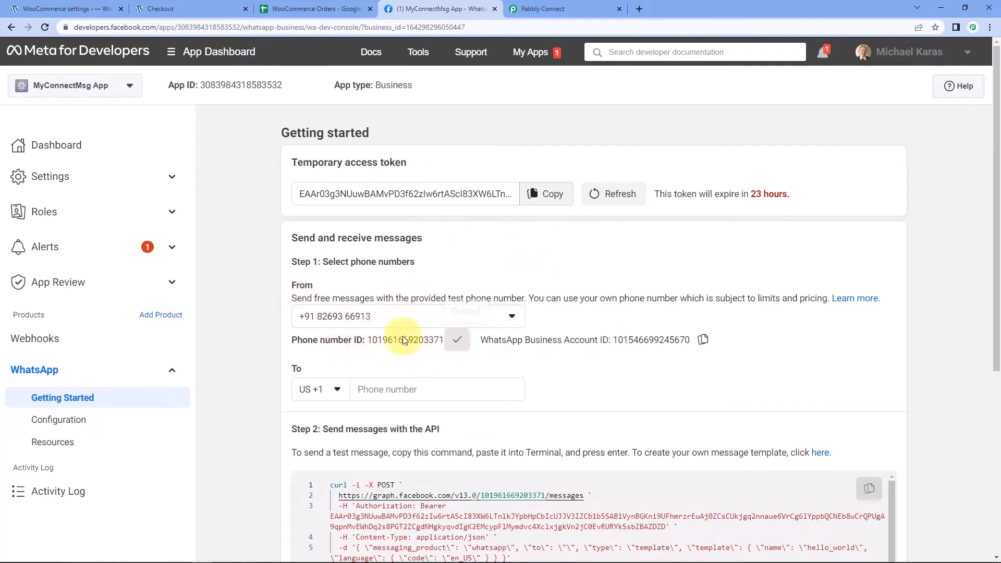
pyautogui.click(552, 11)
pyautogui.click(503, 408)
pyautogui.rightClick(504, 408)
# Paste the Phone number ID, then copy the WhatsApp Business Account ID from Meta
pyautogui.click(542, 351)
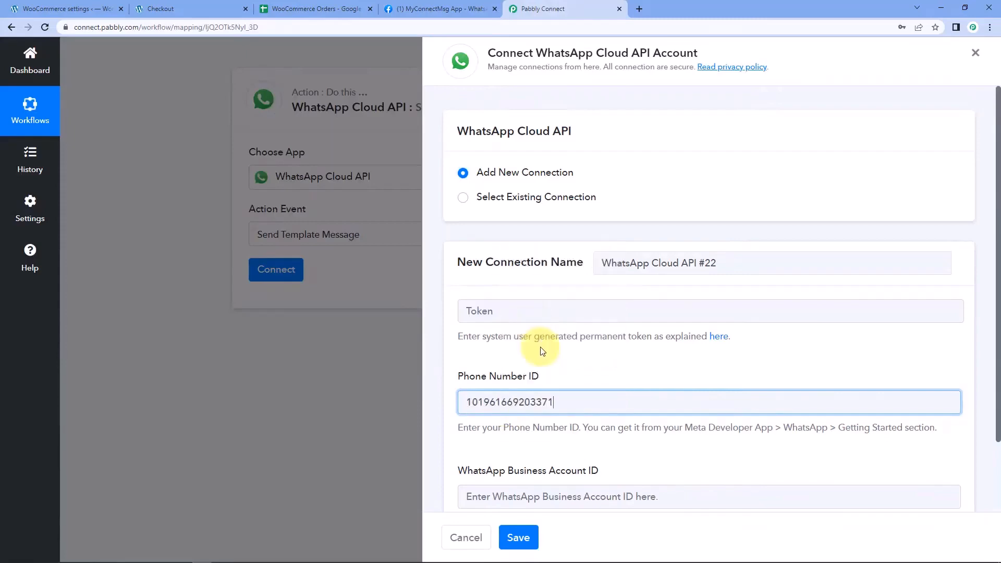
pyautogui.scroll(-3, 543, 351)
pyautogui.click(442, 9)
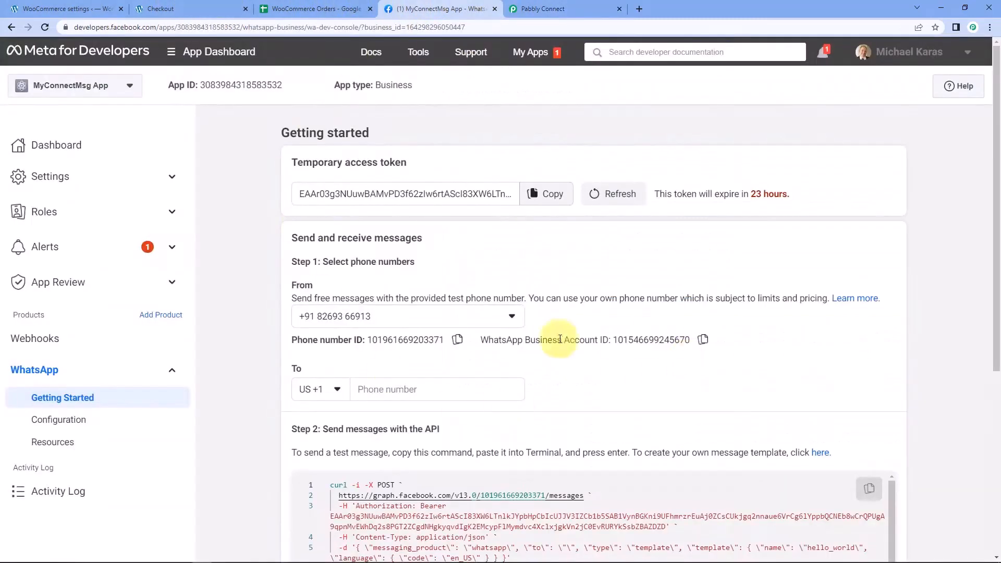
pyautogui.click(703, 340)
pyautogui.click(568, 7)
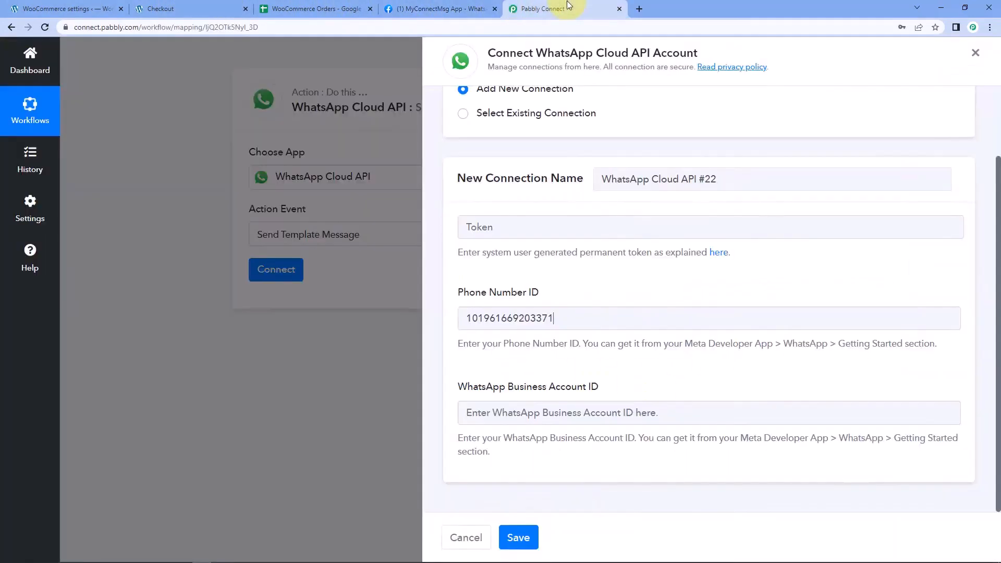
# Paste the Business Account ID into its Pabbly field, then glance back at the Meta page
pyautogui.click(471, 412)
pyautogui.rightClick(471, 412)
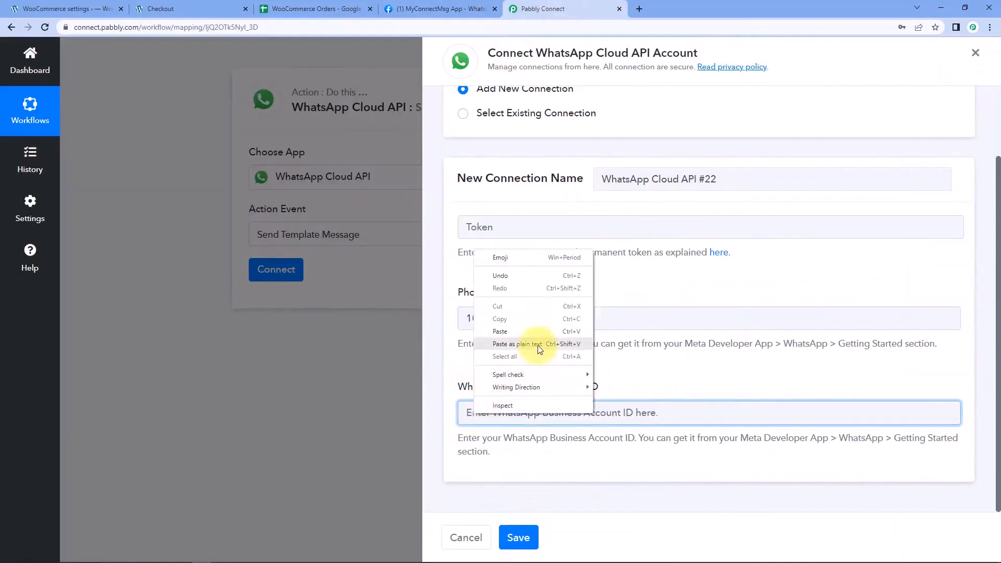
pyautogui.click(528, 332)
pyautogui.click(502, 303)
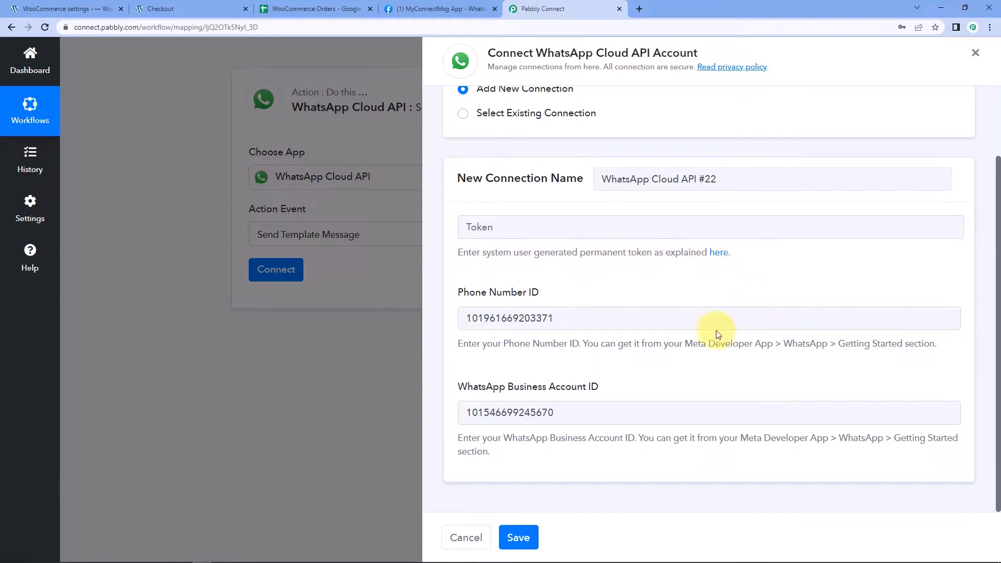
pyautogui.click(417, 9)
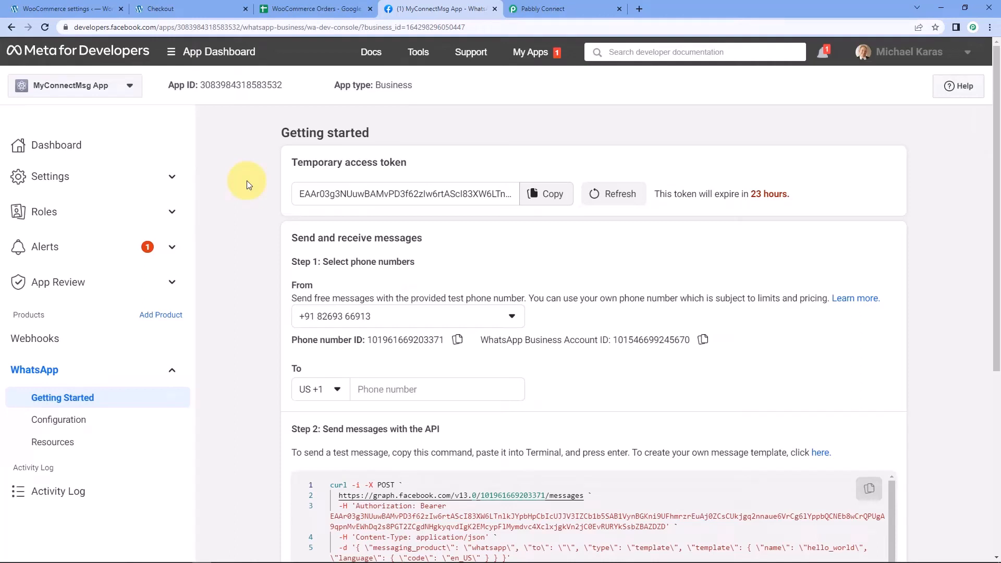
pyautogui.click(573, 8)
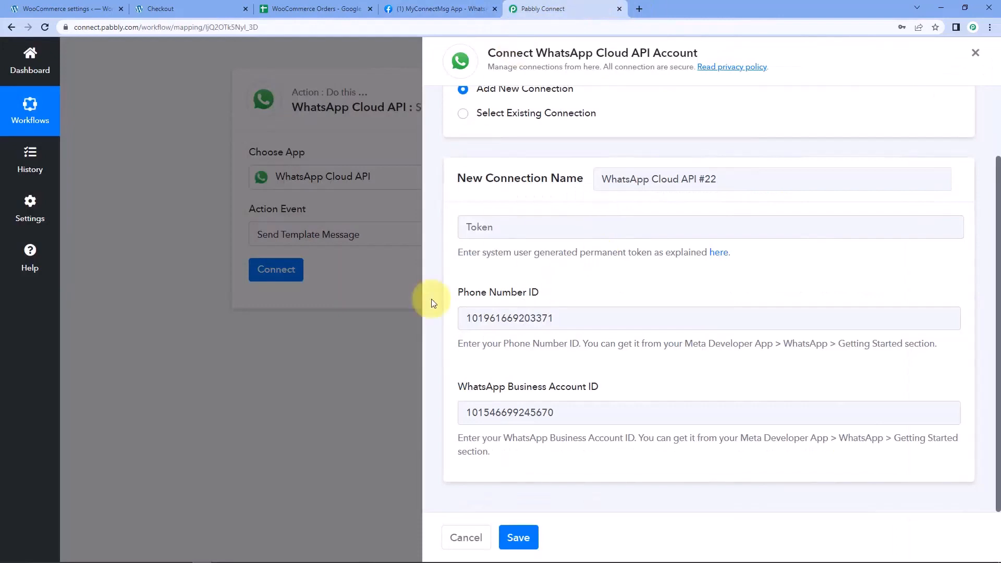
# Open the forum guide on generating a permanent token, scroll to its video, then return
pyautogui.click(718, 253)
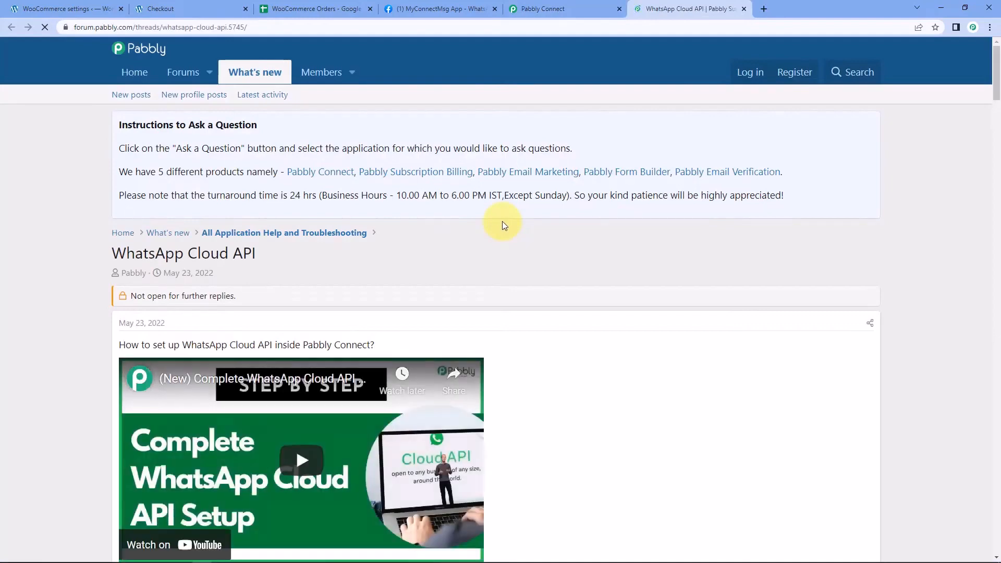
pyautogui.scroll(-3, 542, 230)
pyautogui.scroll(-1, 577, 246)
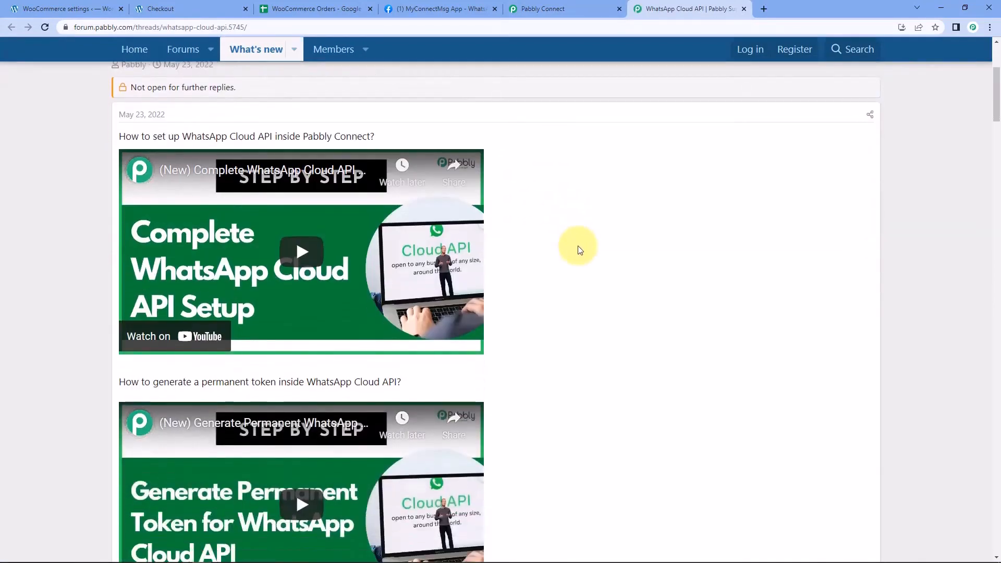
pyautogui.scroll(-1, 578, 246)
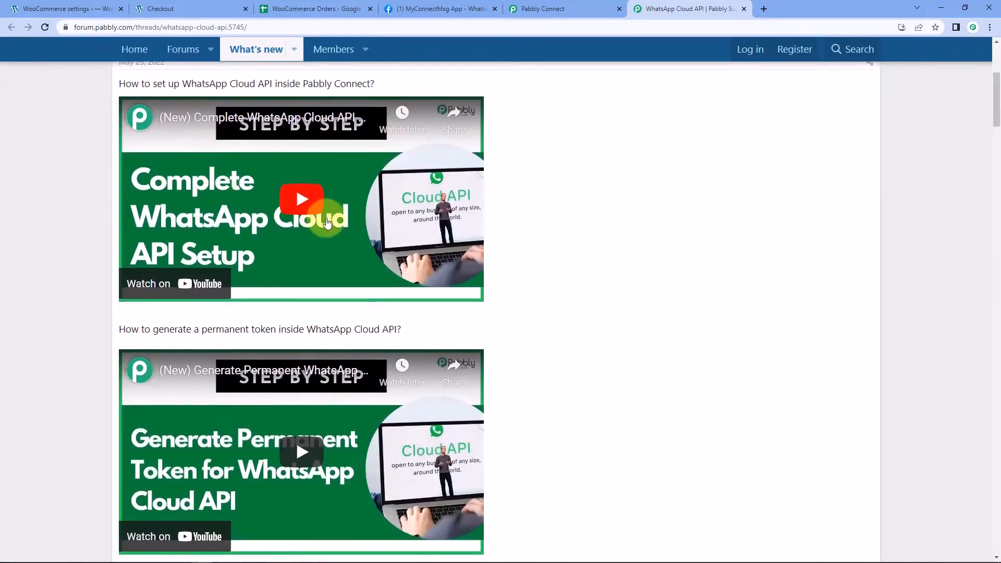
pyautogui.scroll(-1, 300, 198)
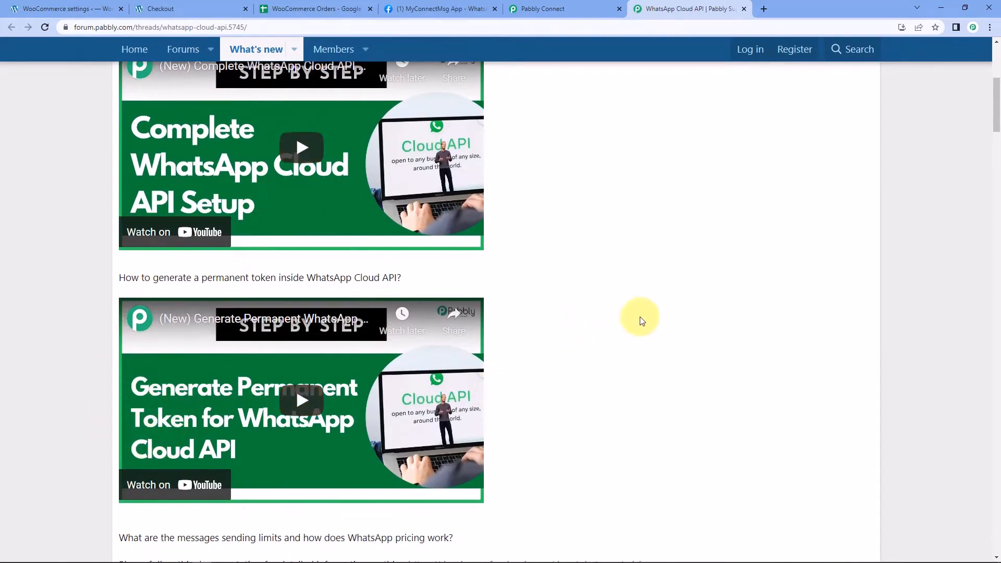
pyautogui.click(543, 9)
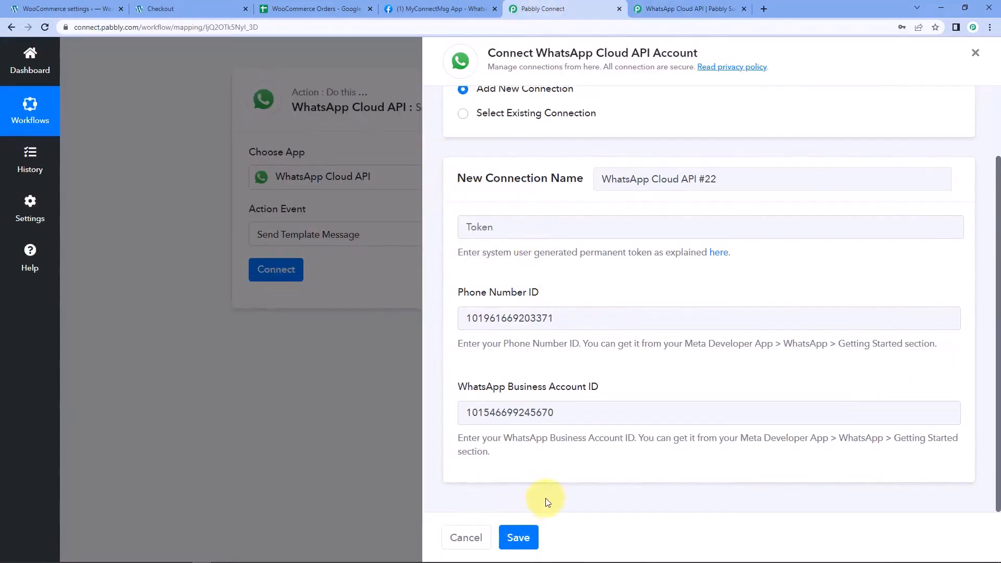
# Save the step with existing connection WhatsApp Cloud API #21 and browse the Template Name list
pyautogui.click(462, 113)
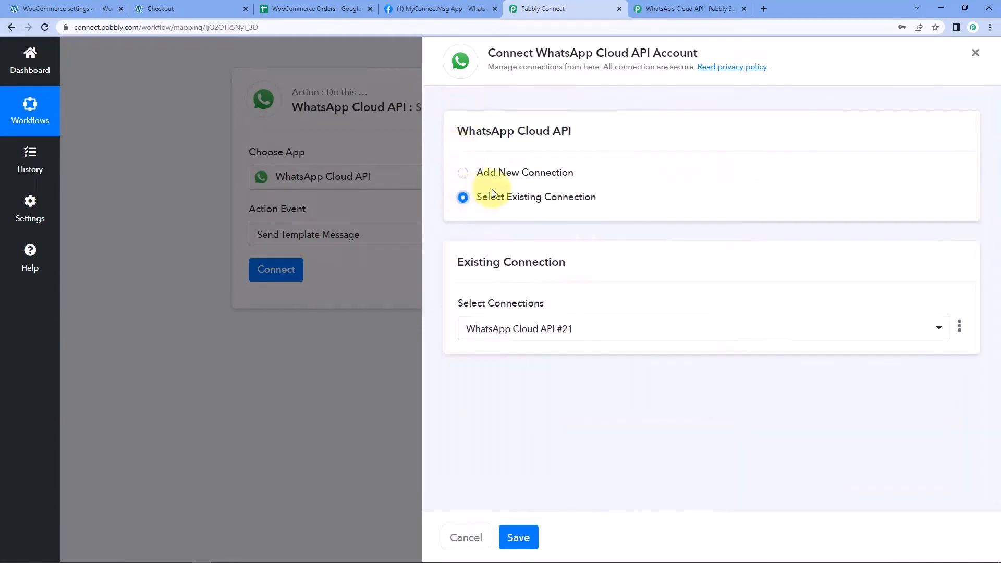
pyautogui.click(519, 538)
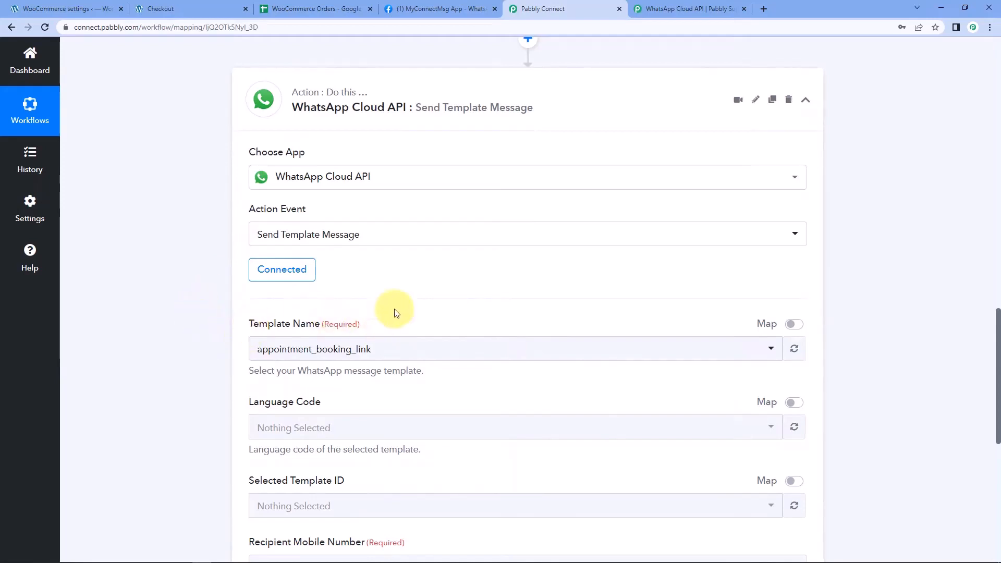
pyautogui.scroll(-2, 385, 322)
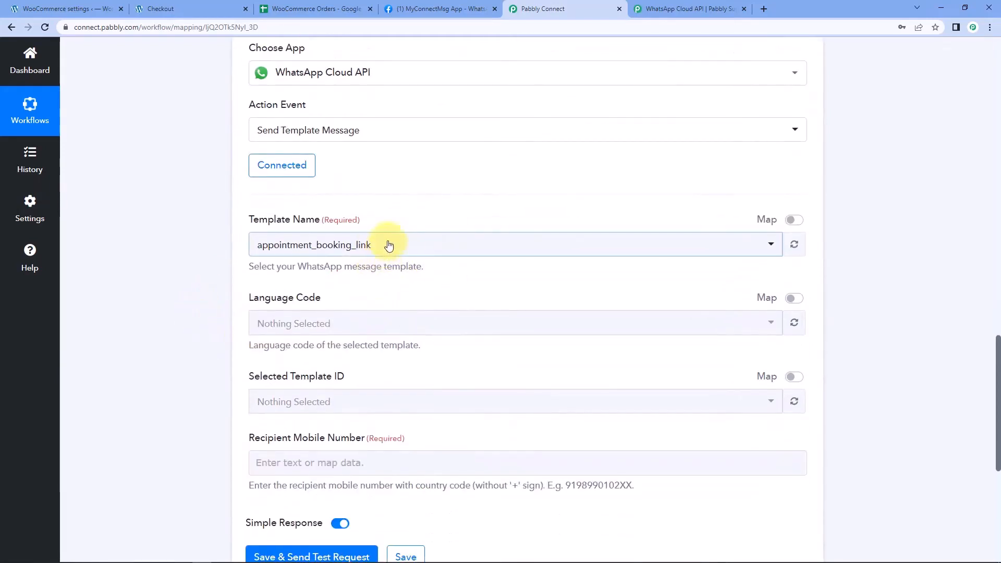
pyautogui.click(385, 253)
pyautogui.scroll(-5, 316, 330)
pyautogui.scroll(-10, 316, 330)
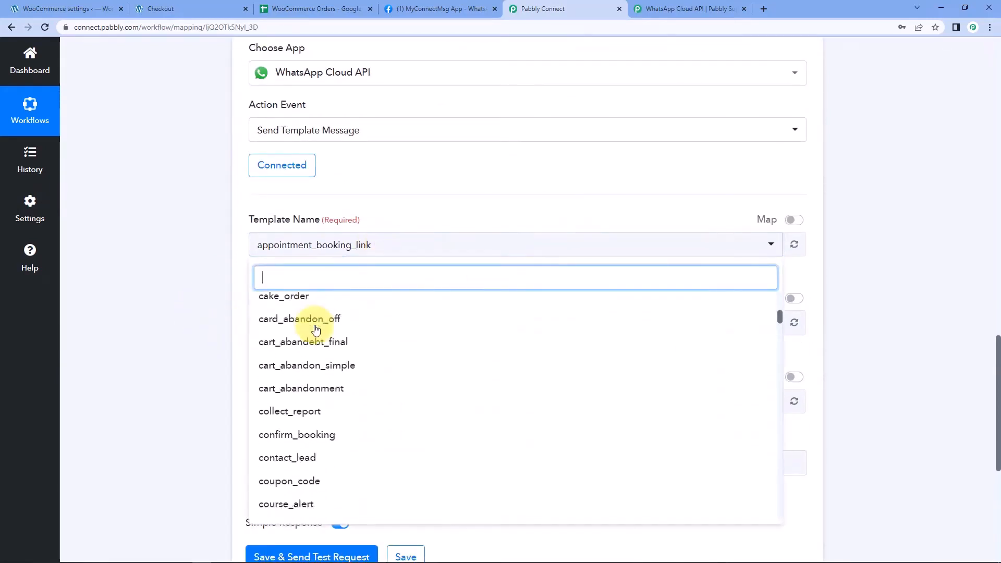
pyautogui.scroll(15, 311, 366)
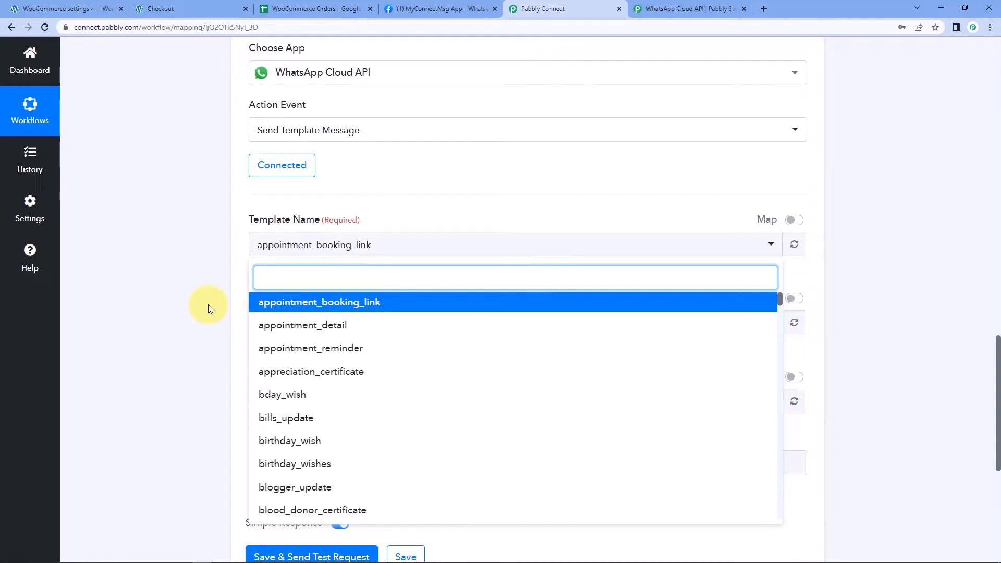
pyautogui.scroll(-5, 402, 351)
pyautogui.scroll(5, 402, 357)
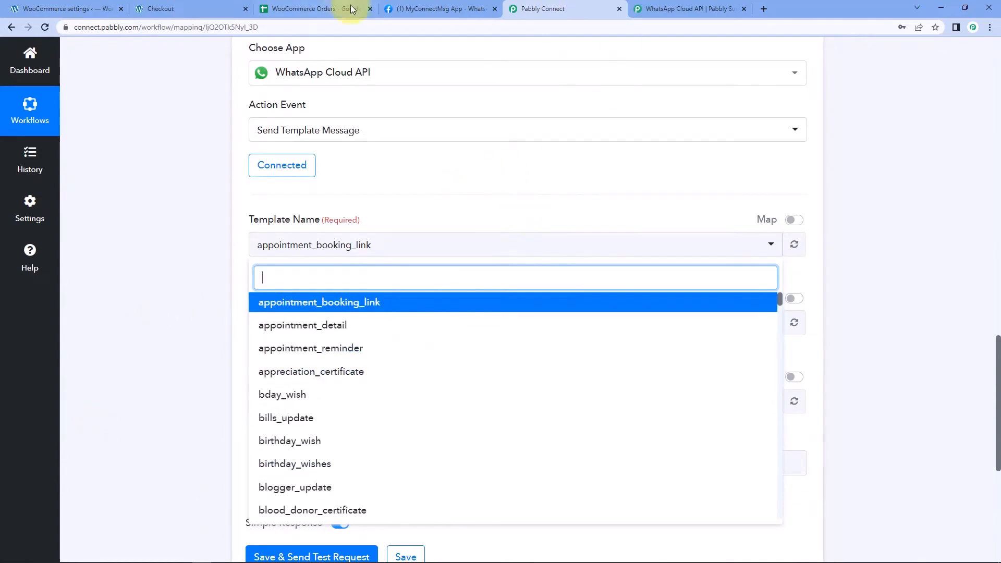
# From the MyConnectMsg App Getting Started page, open the WhatsApp message templates in a new tab
pyautogui.click(417, 9)
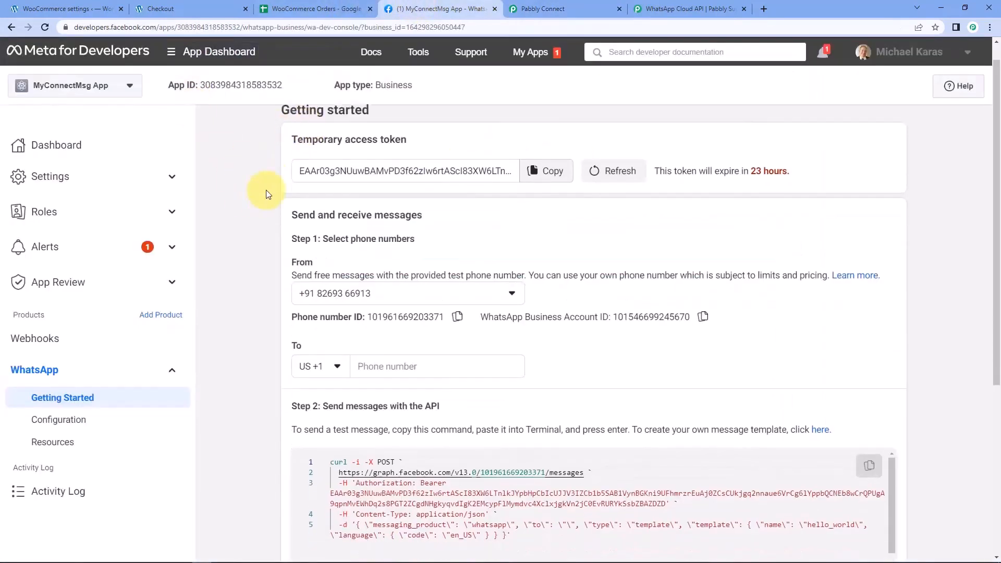
pyautogui.scroll(-4, 266, 191)
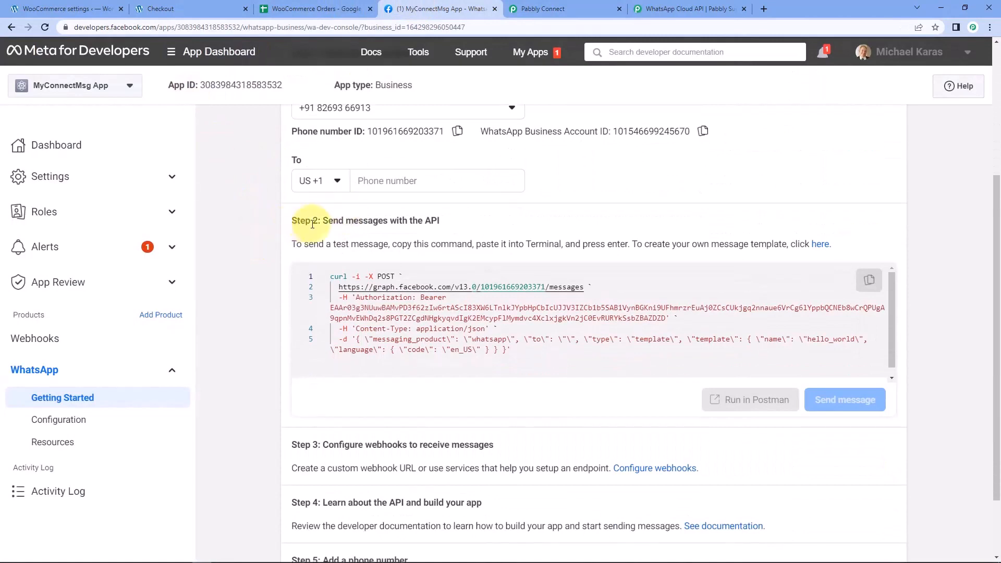
pyautogui.click(822, 245)
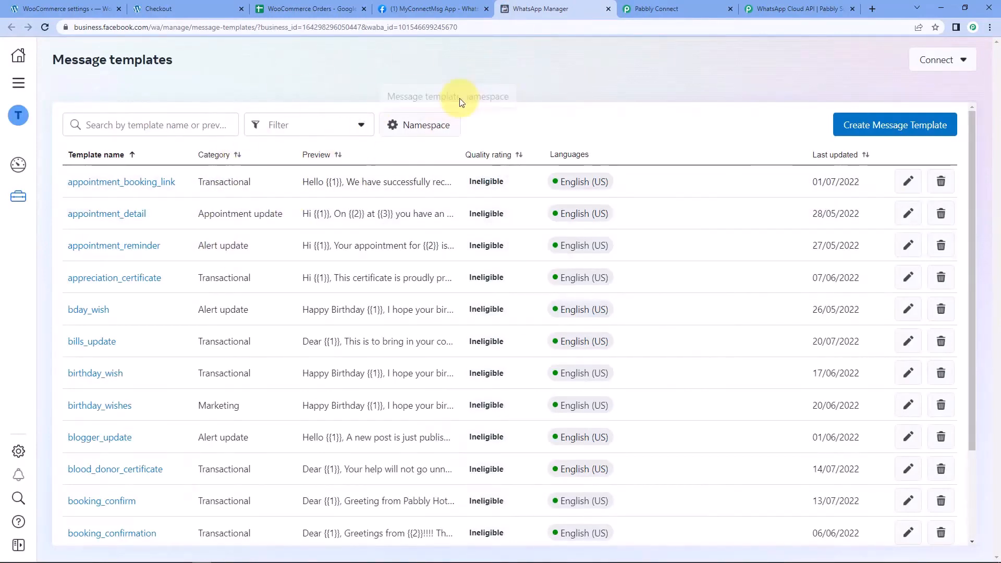
# Search the templates for 'new_pur' and open new_purchase_customer
pyautogui.scroll(-5, 538, 185)
pyautogui.scroll(5, 535, 272)
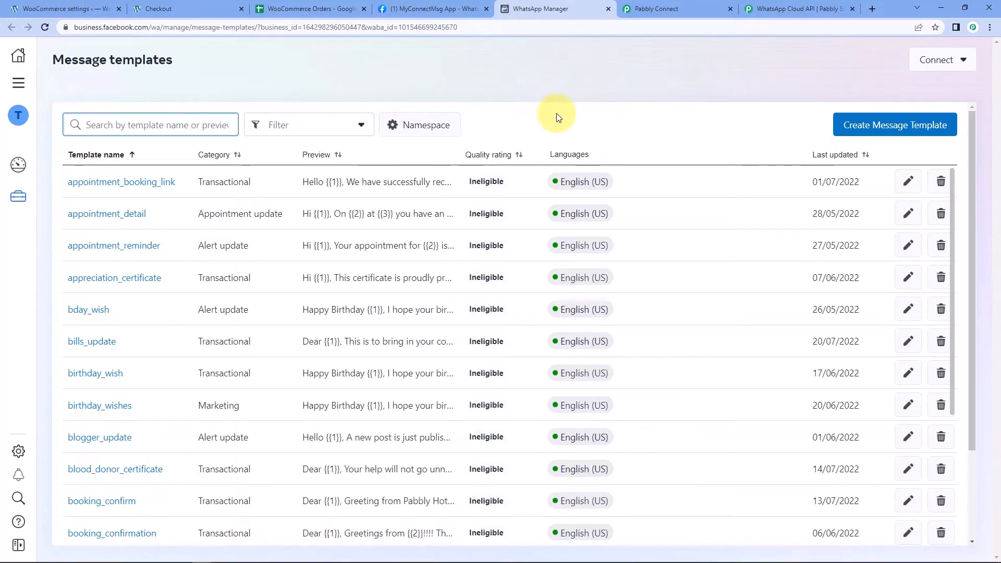
pyautogui.click(166, 127)
pyautogui.write('new')
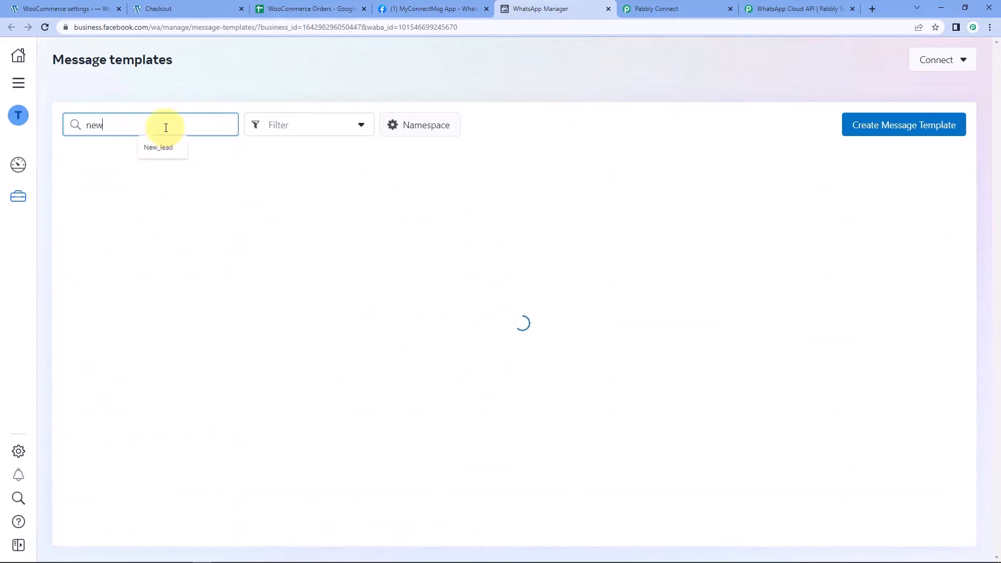
pyautogui.write('_pur')
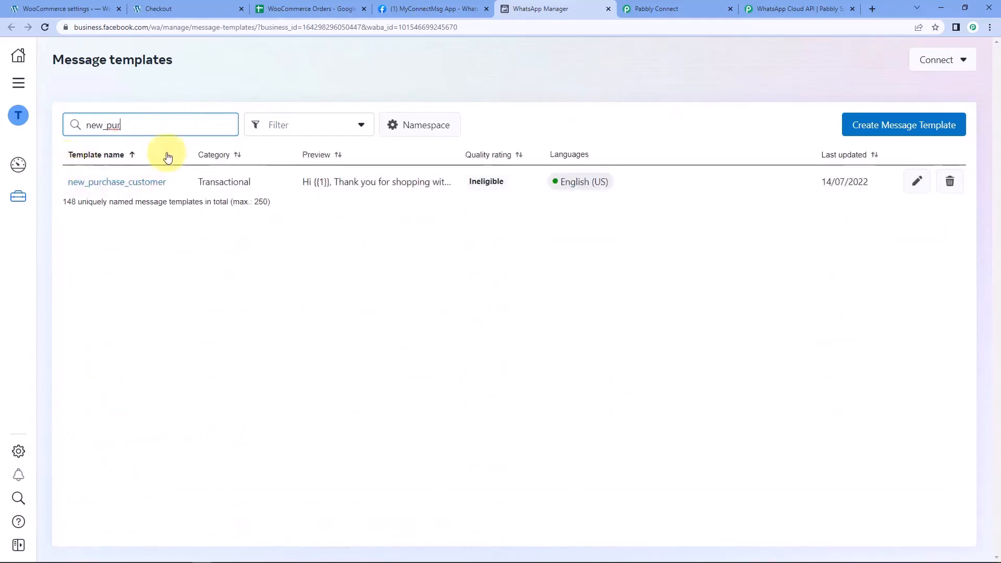
pyautogui.click(149, 184)
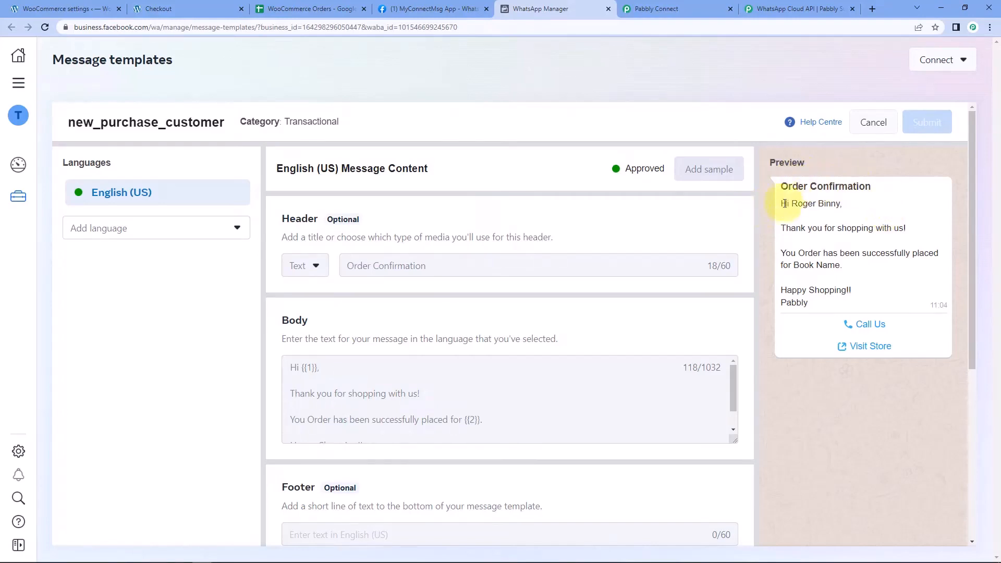
pyautogui.moveTo(792, 203); pyautogui.dragTo(840, 206)
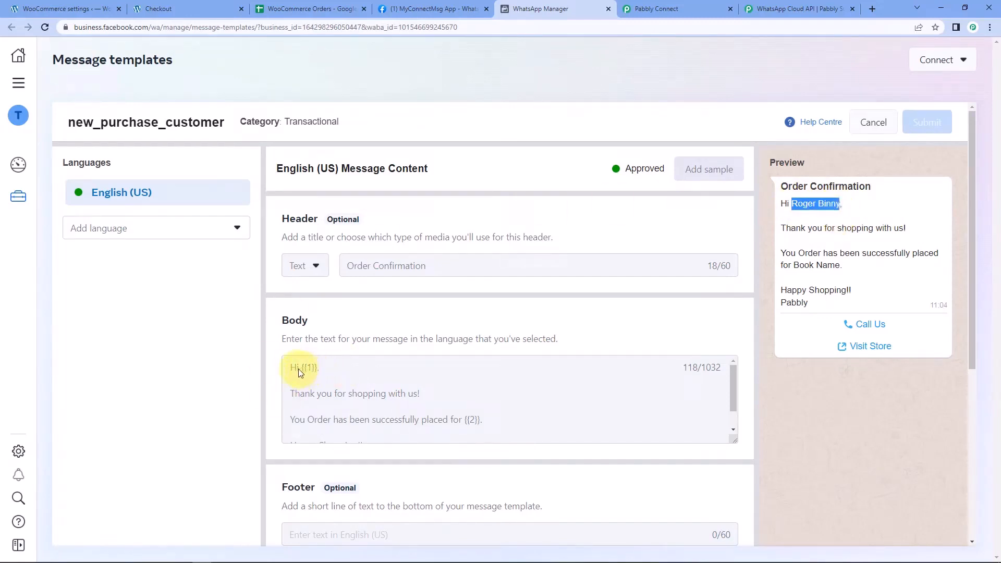
pyautogui.moveTo(302, 368); pyautogui.dragTo(318, 367)
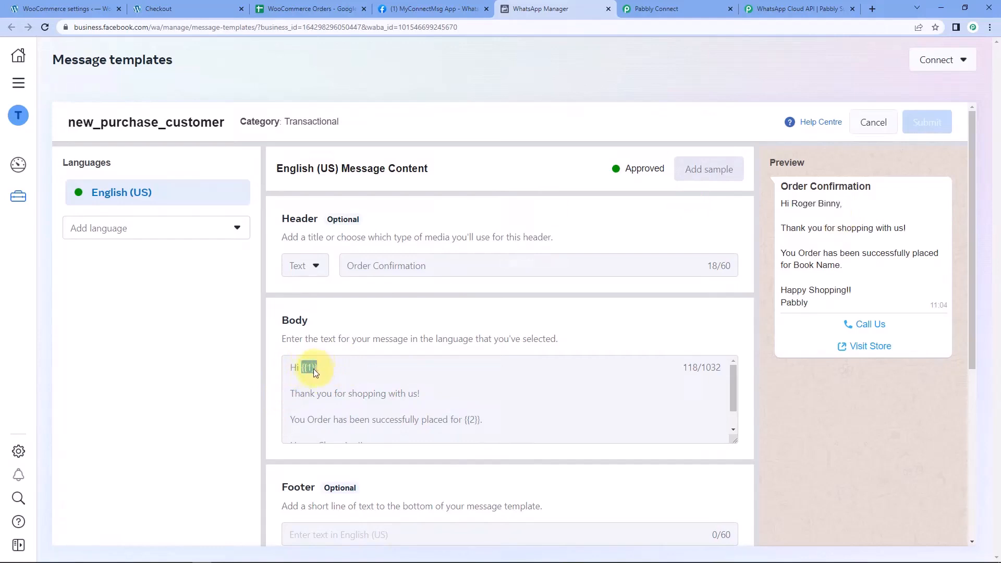
pyautogui.click(384, 326)
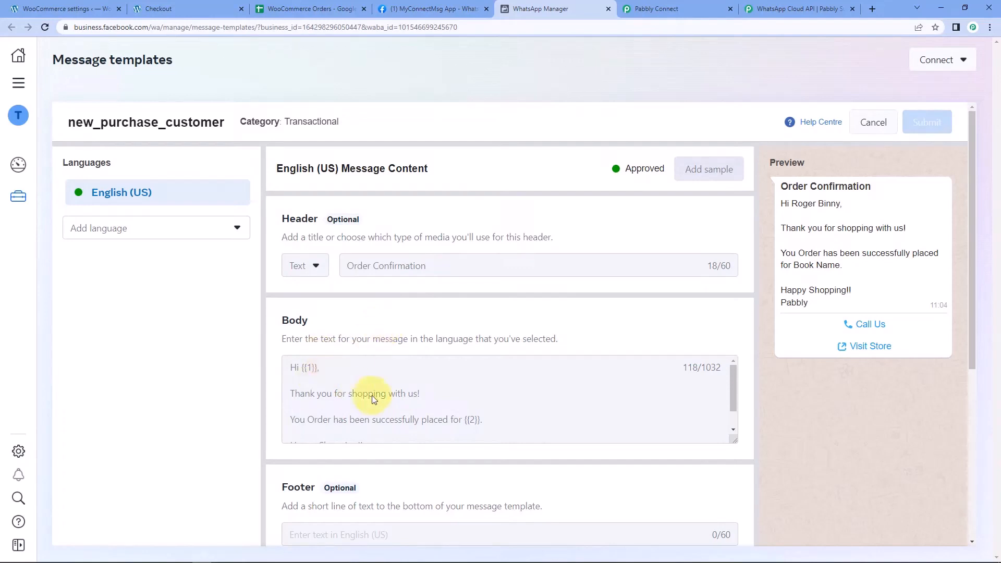
pyautogui.scroll(-1, 356, 393)
pyautogui.scroll(1, 407, 406)
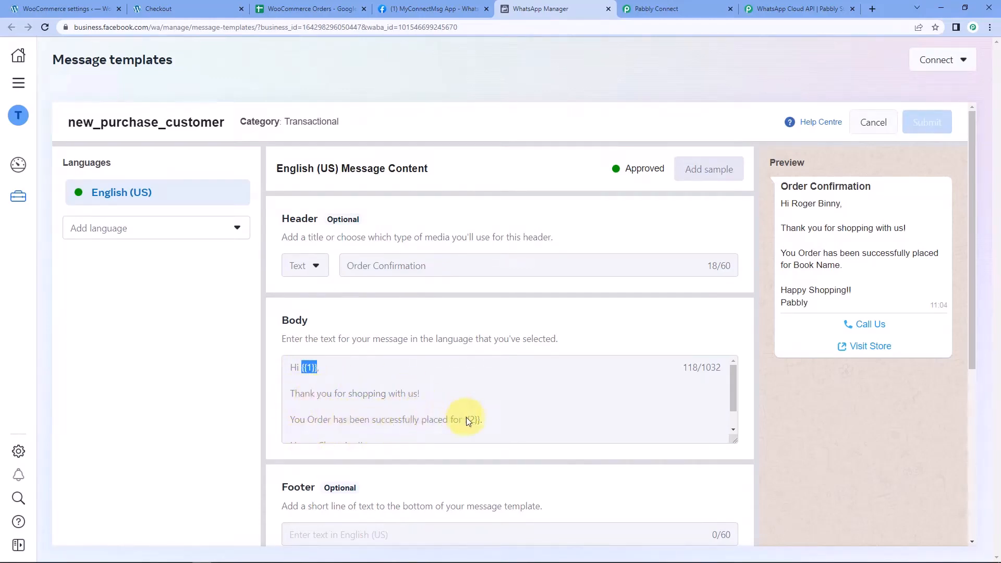
pyautogui.moveTo(465, 417); pyautogui.dragTo(475, 418)
pyautogui.scroll(-1, 441, 421)
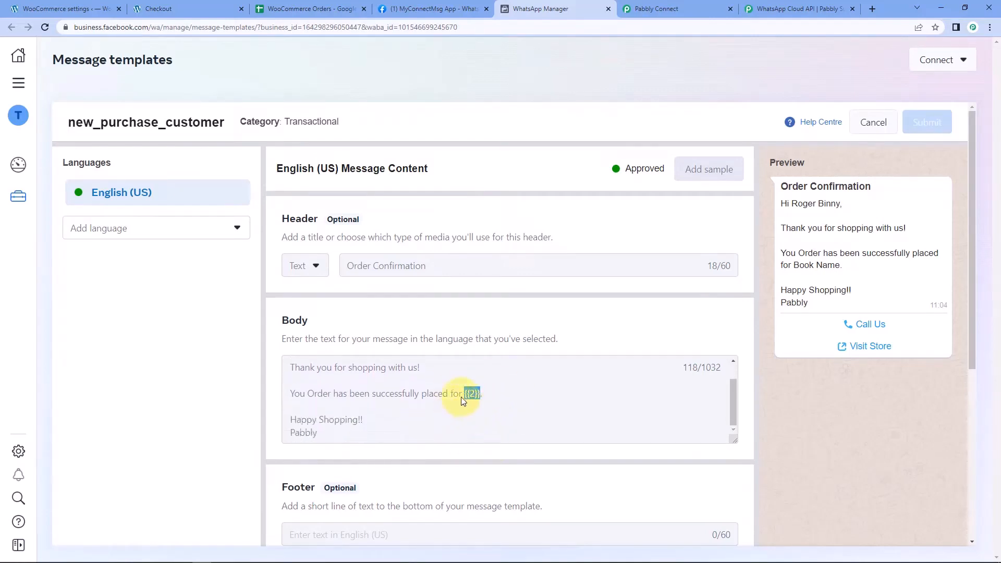
pyautogui.click(437, 422)
pyautogui.scroll(1, 454, 406)
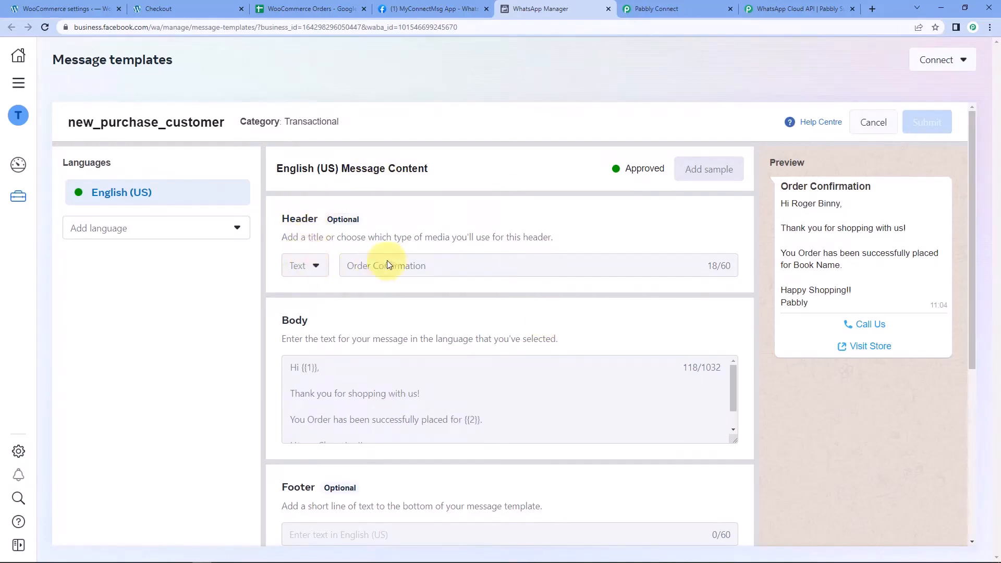
pyautogui.moveTo(879, 186); pyautogui.dragTo(761, 186)
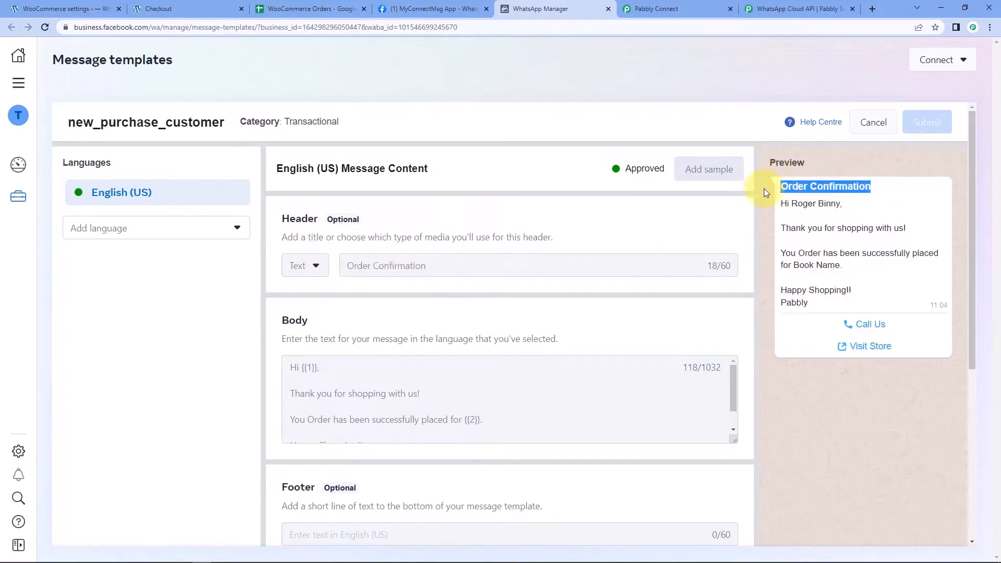
pyautogui.click(789, 191)
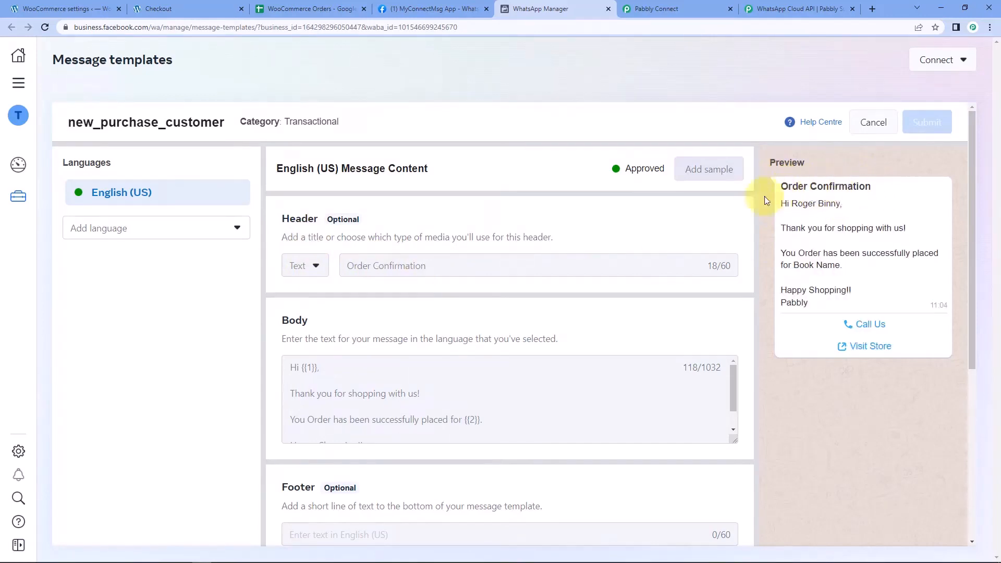
pyautogui.scroll(-3, 672, 263)
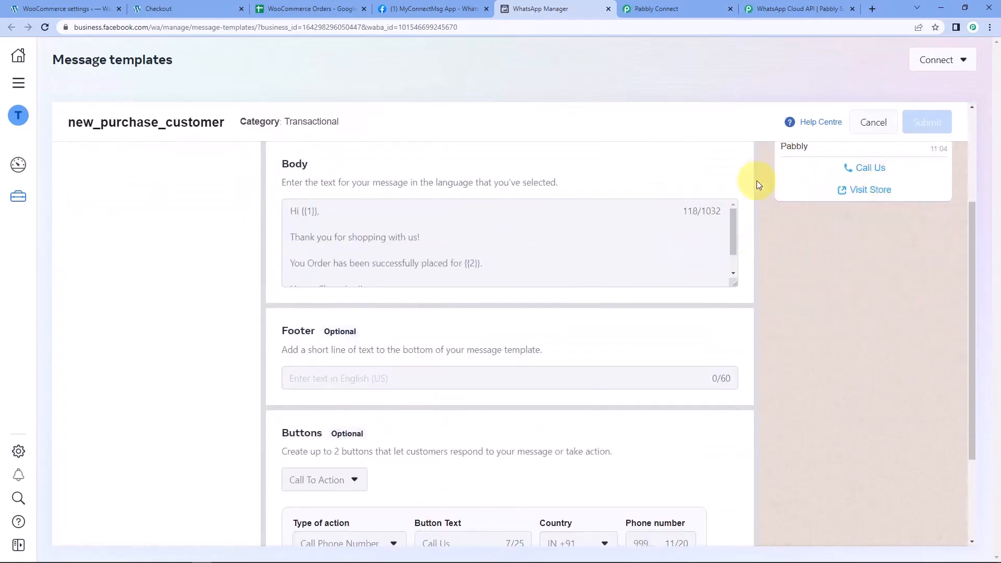
pyautogui.scroll(1, 823, 255)
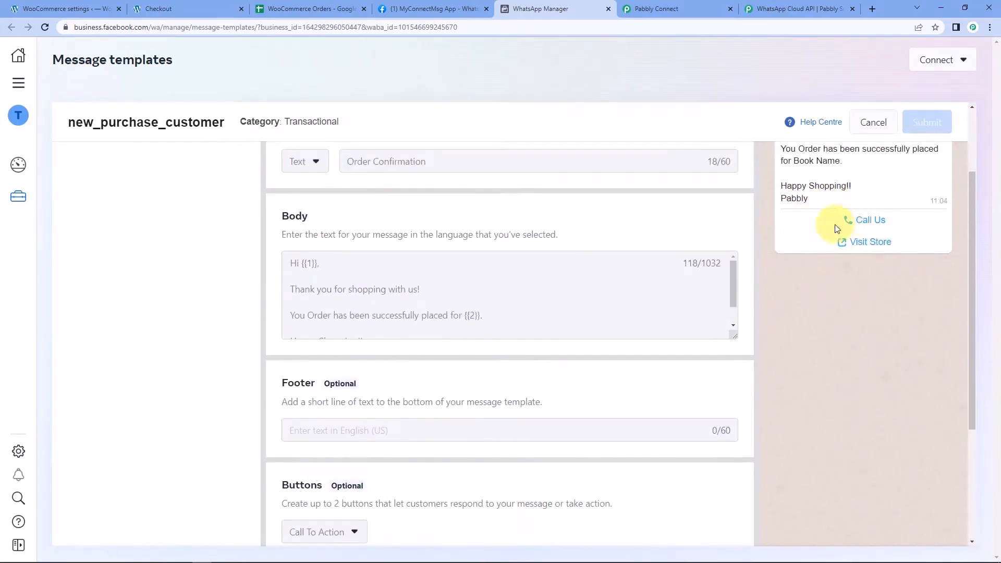
pyautogui.moveTo(896, 219); pyautogui.dragTo(847, 219)
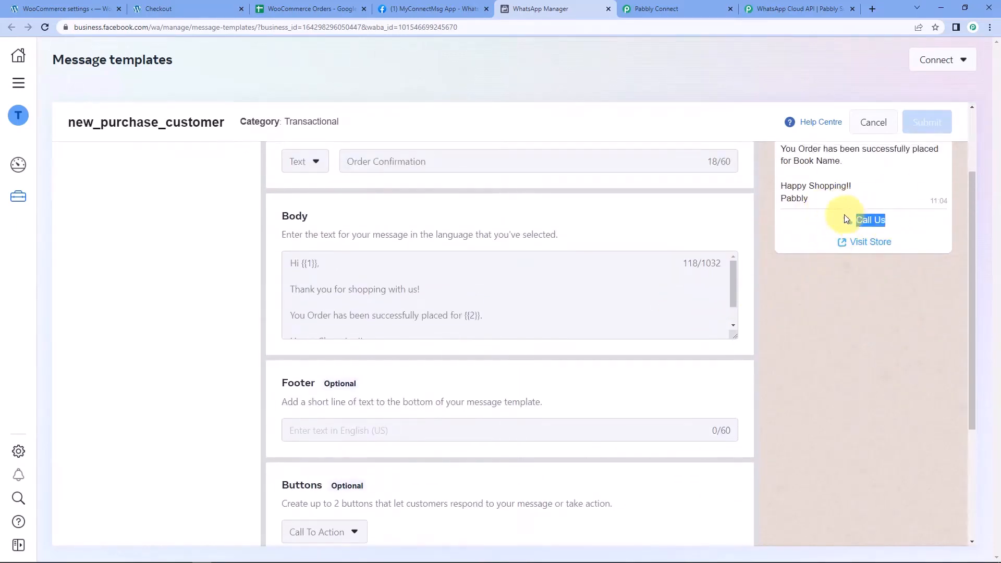
pyautogui.moveTo(903, 242); pyautogui.dragTo(850, 242)
pyautogui.click(674, 257)
# Inspect the template's call and website buttons, then switch back to the Pabbly Connect workflow tab
pyautogui.scroll(-5, 577, 293)
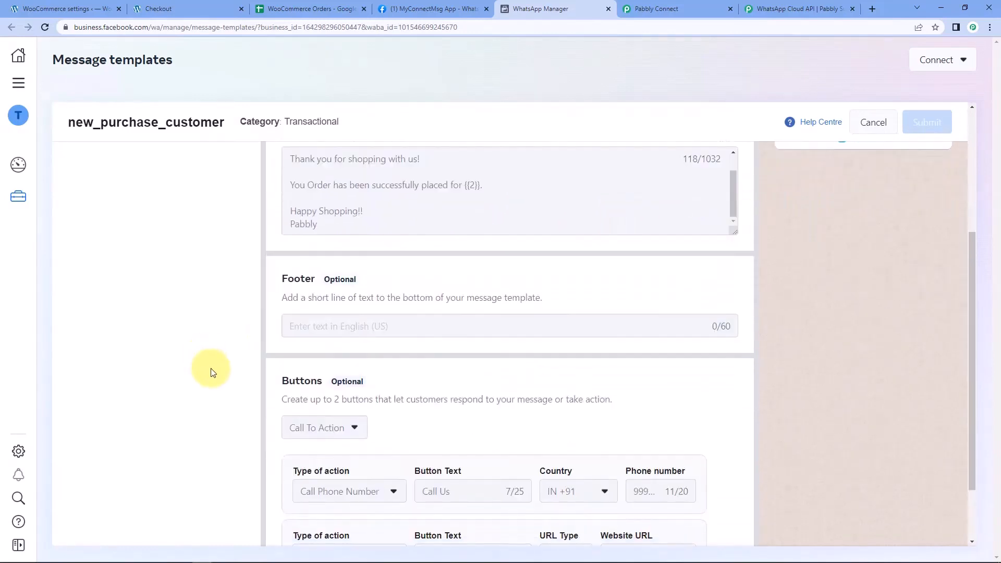
pyautogui.scroll(-2, 214, 365)
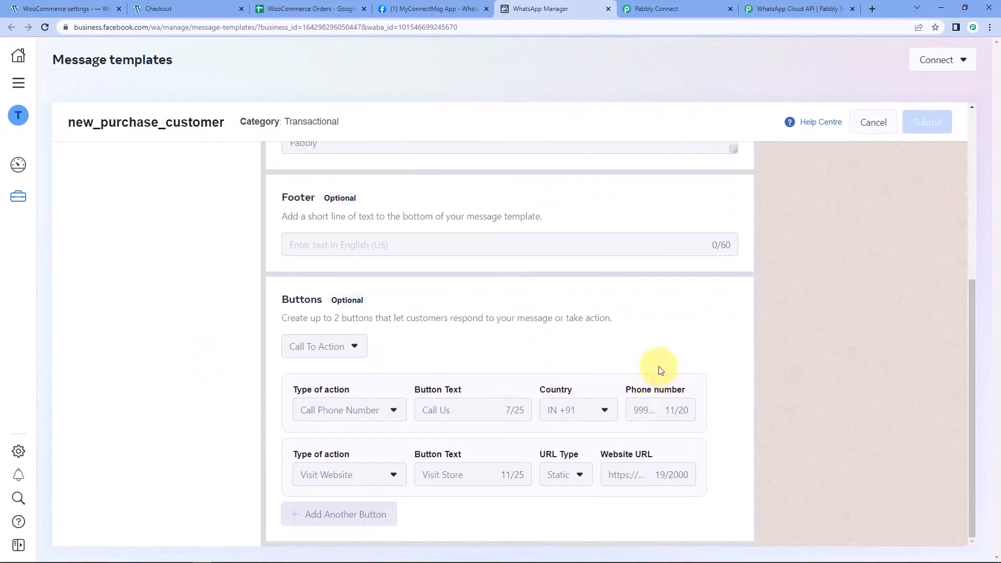
pyautogui.scroll(2, 726, 330)
pyautogui.scroll(1, 835, 303)
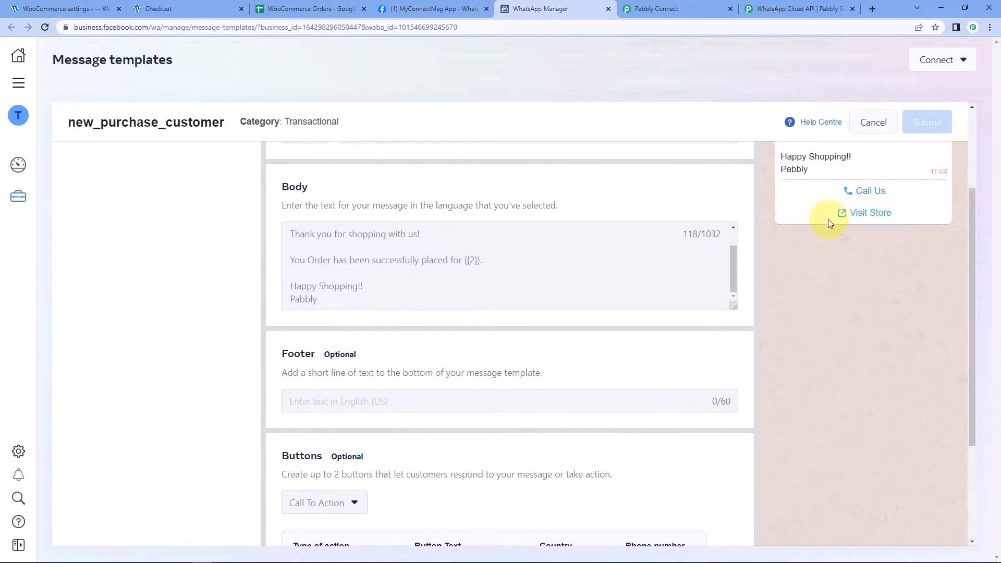
pyautogui.moveTo(838, 218); pyautogui.dragTo(894, 213)
pyautogui.scroll(-3, 693, 334)
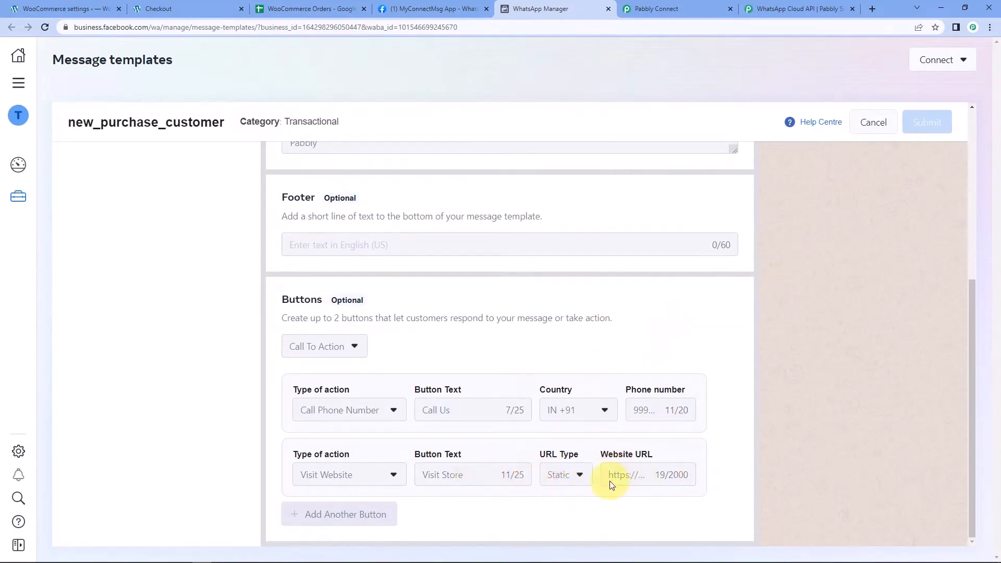
pyautogui.scroll(2, 757, 444)
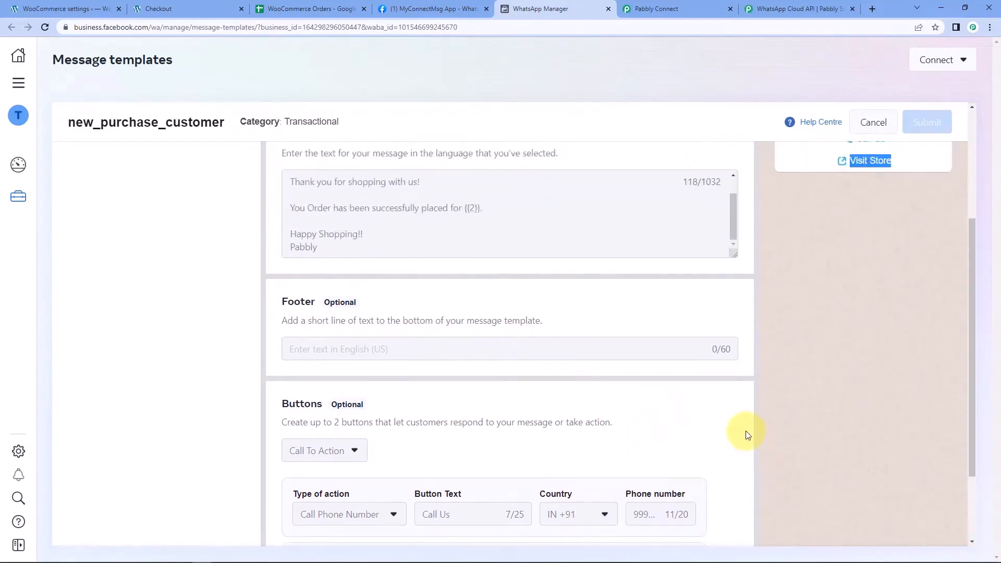
pyautogui.scroll(4, 746, 431)
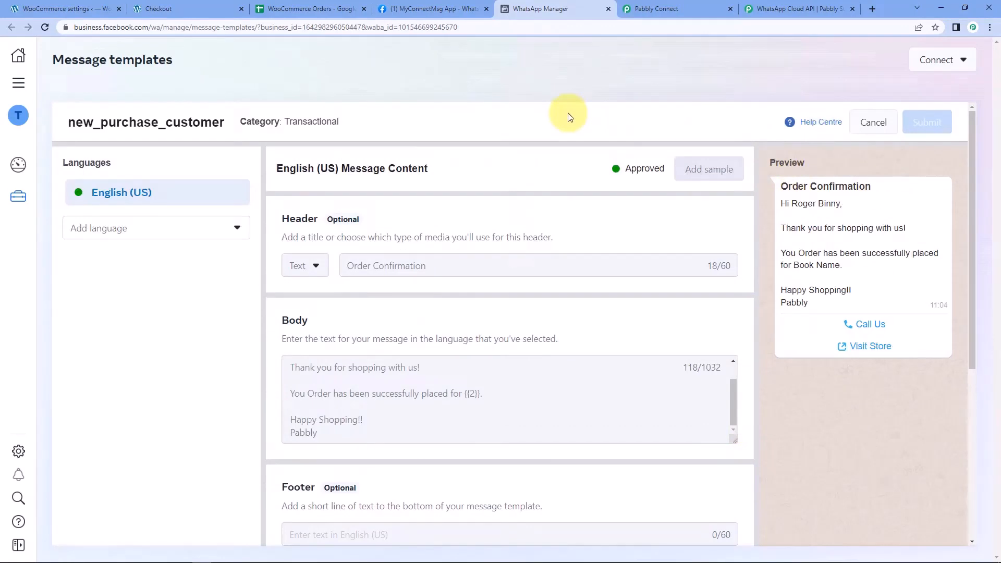
pyautogui.click(673, 9)
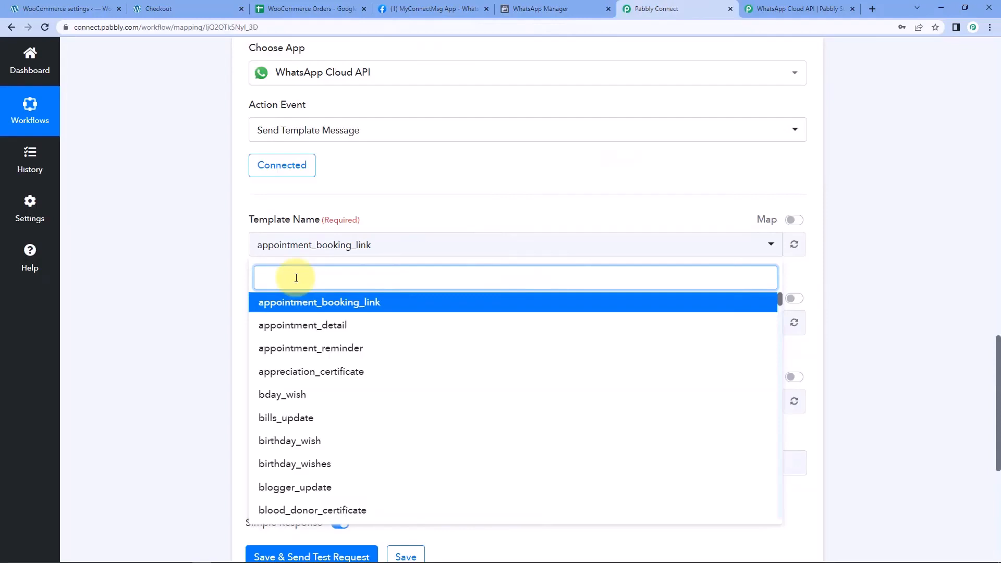
pyautogui.write('new_')
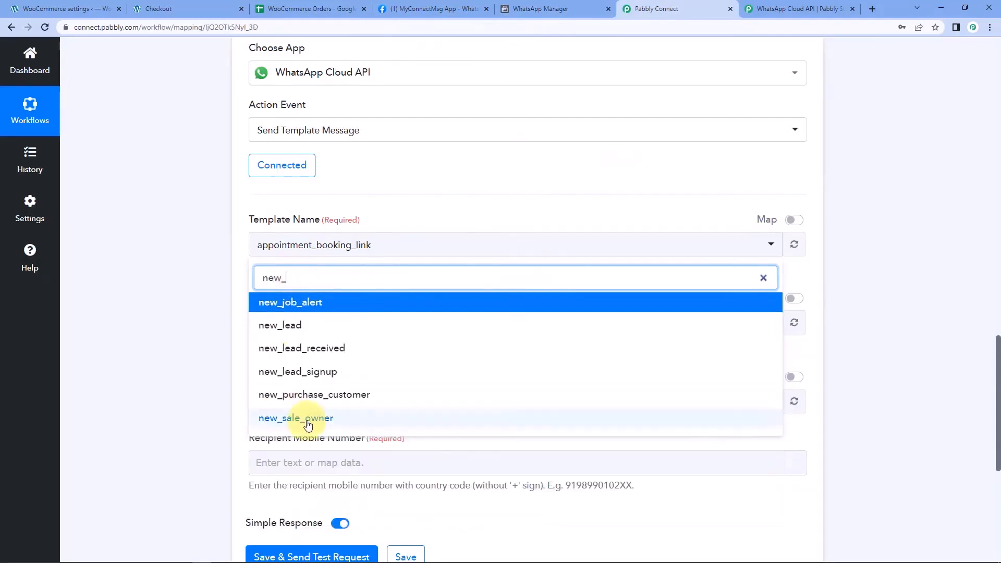
pyautogui.click(321, 400)
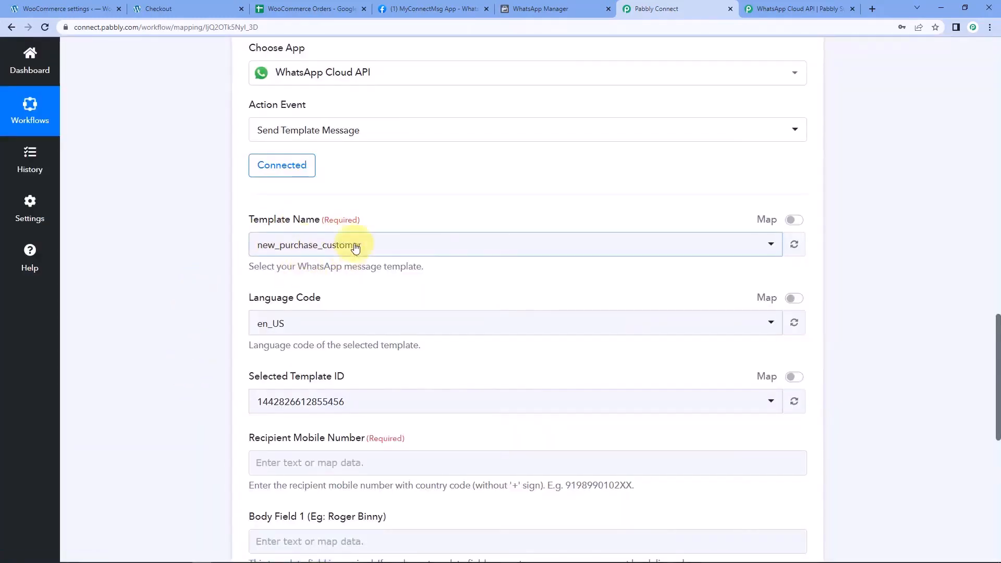
pyautogui.scroll(-1, 280, 242)
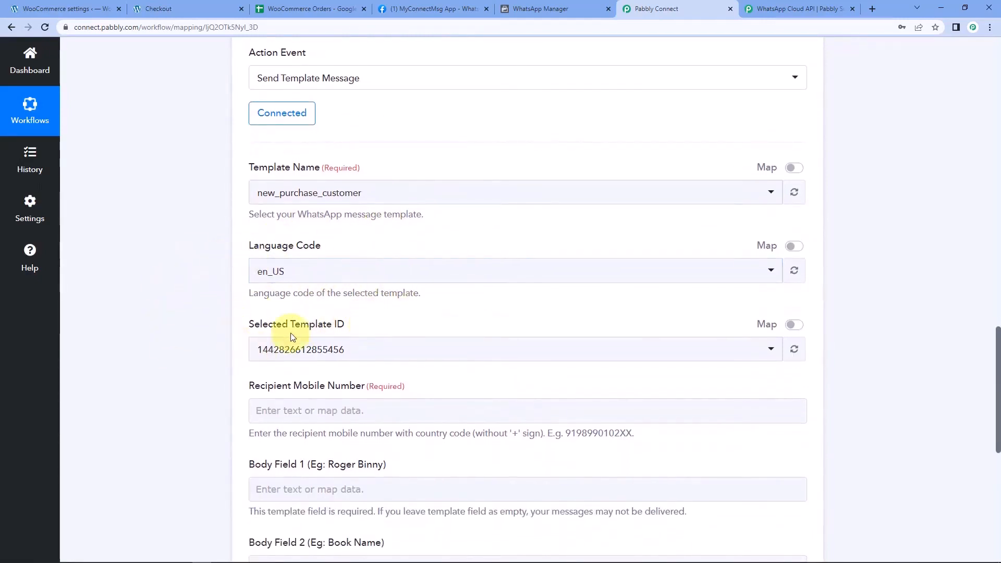
pyautogui.scroll(-4, 202, 284)
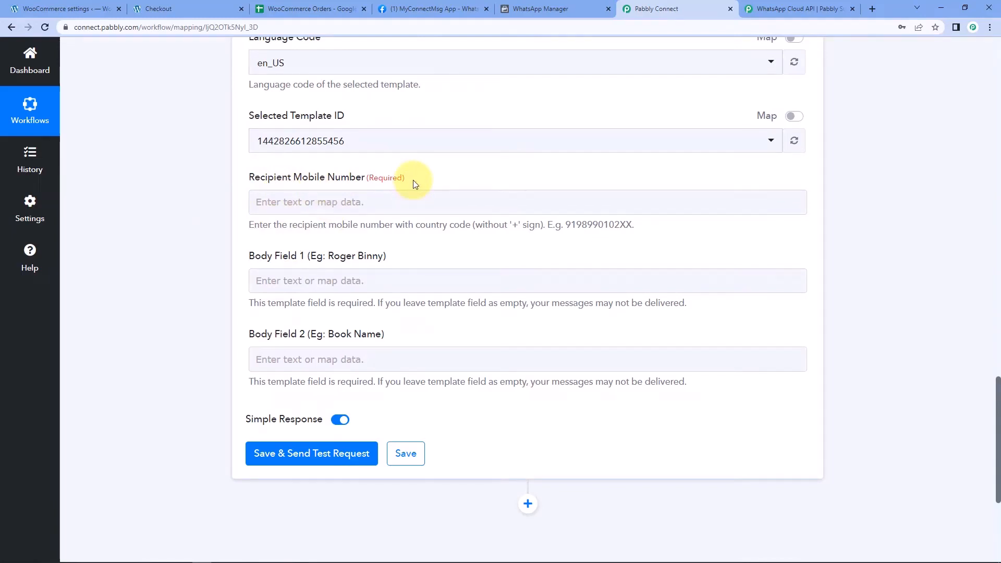
pyautogui.scroll(12, 436, 211)
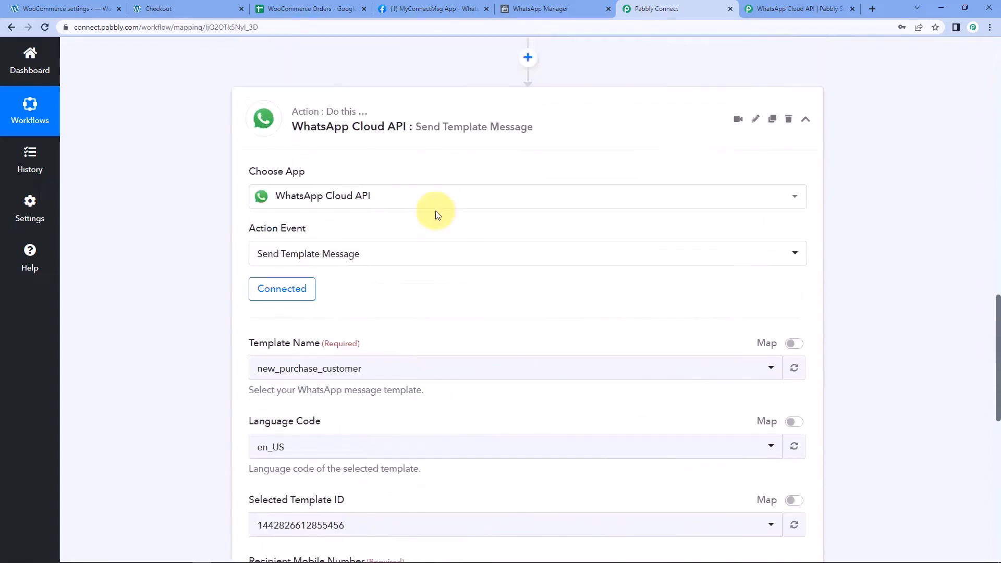
pyautogui.scroll(2, 454, 239)
pyautogui.scroll(10, 521, 273)
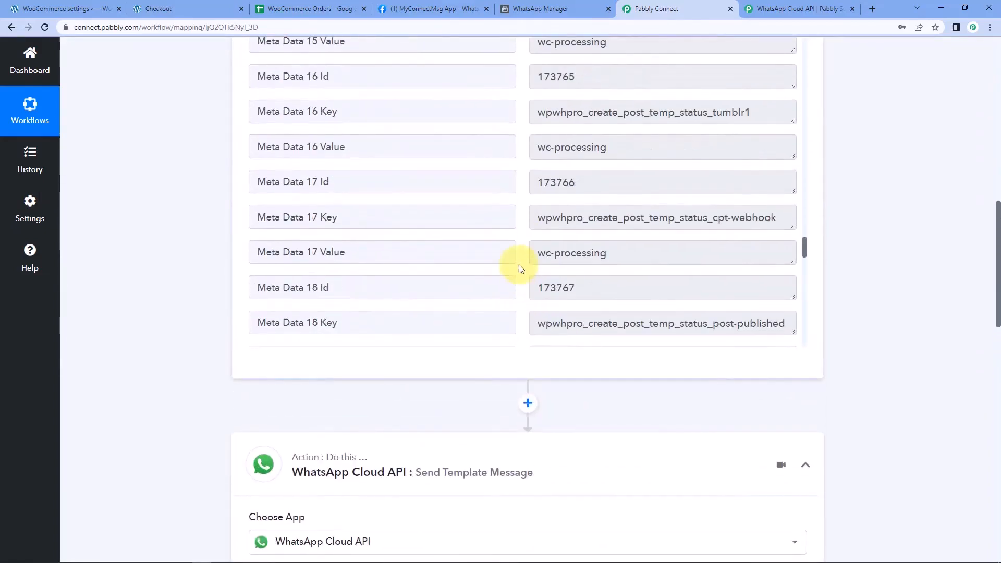
pyautogui.scroll(3, 852, 253)
pyautogui.scroll(10, 539, 287)
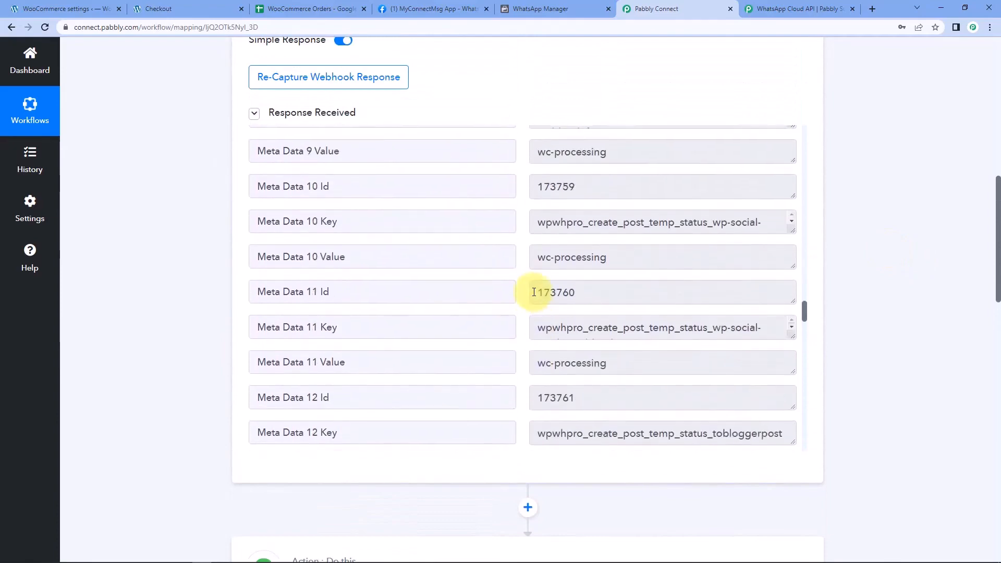
pyautogui.scroll(10, 534, 292)
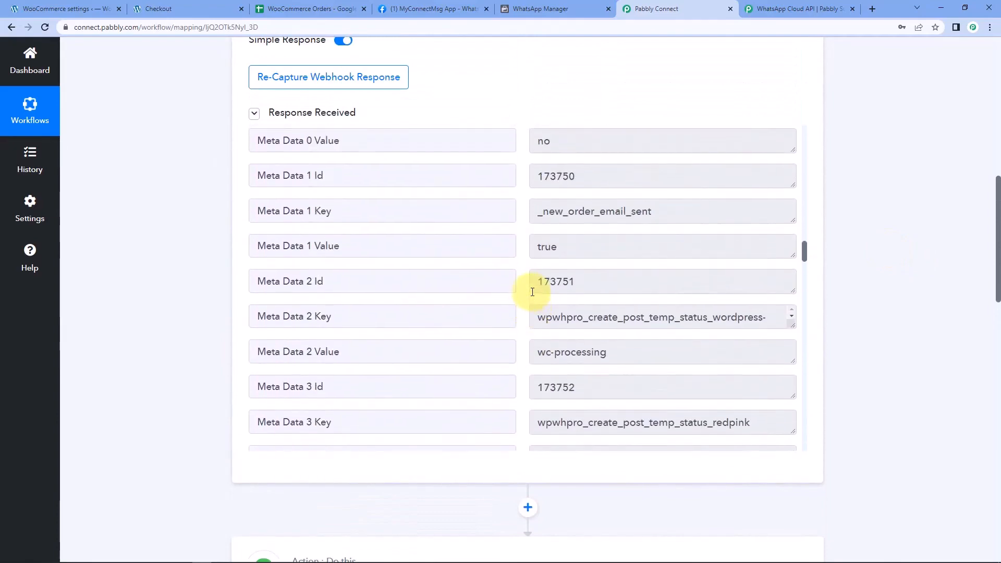
pyautogui.scroll(10, 533, 292)
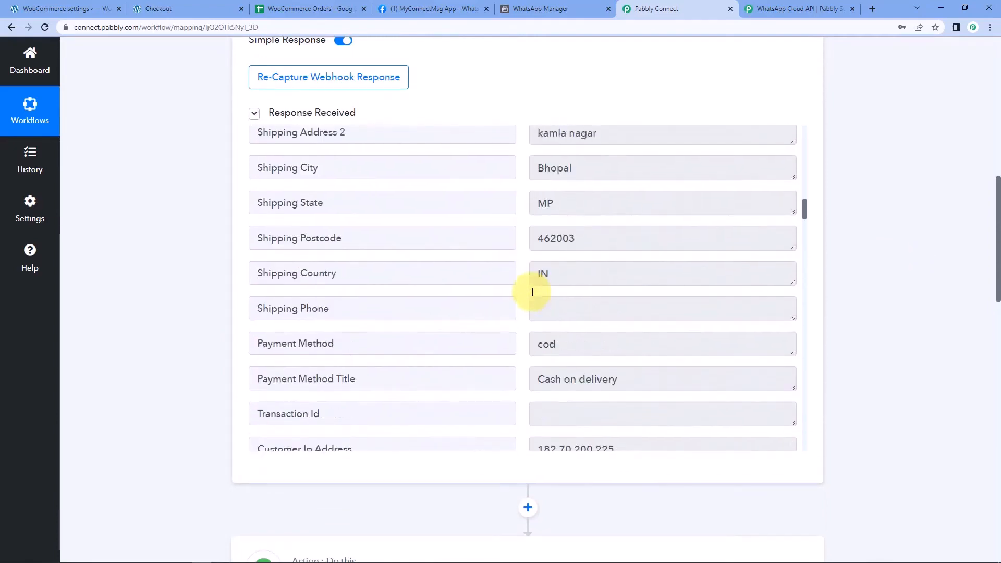
pyautogui.scroll(5, 532, 292)
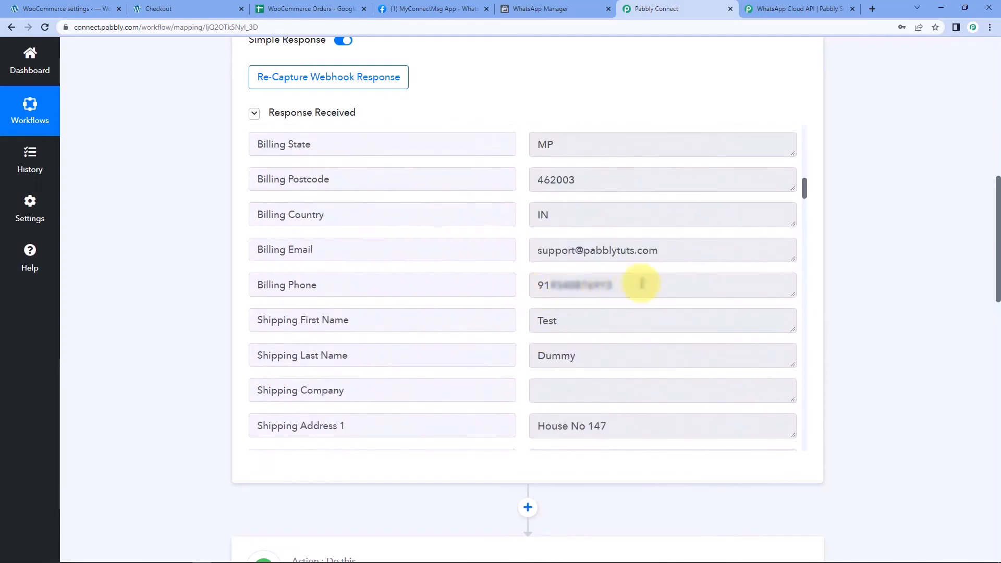
pyautogui.moveTo(643, 284); pyautogui.dragTo(493, 280)
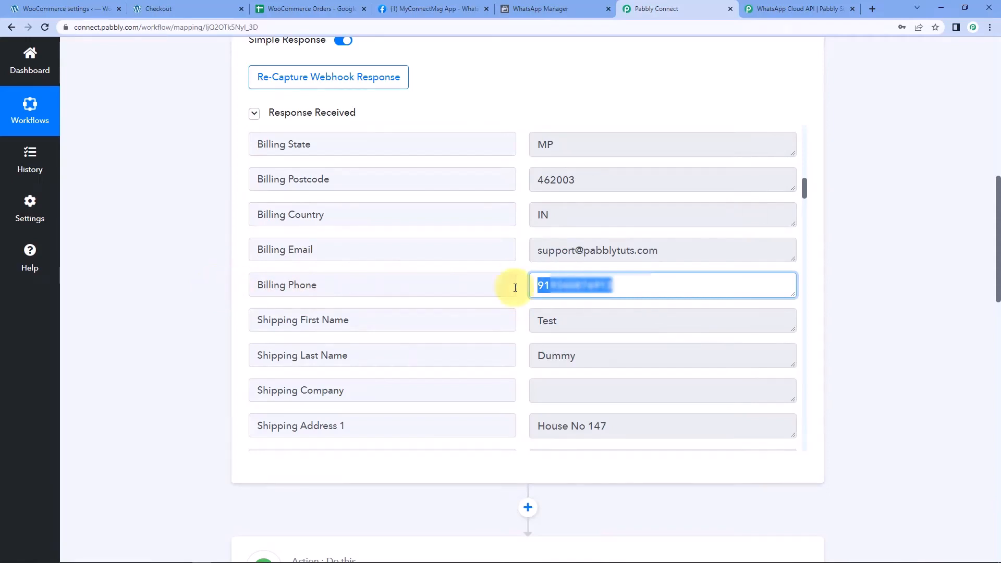
pyautogui.scroll(-15, 196, 301)
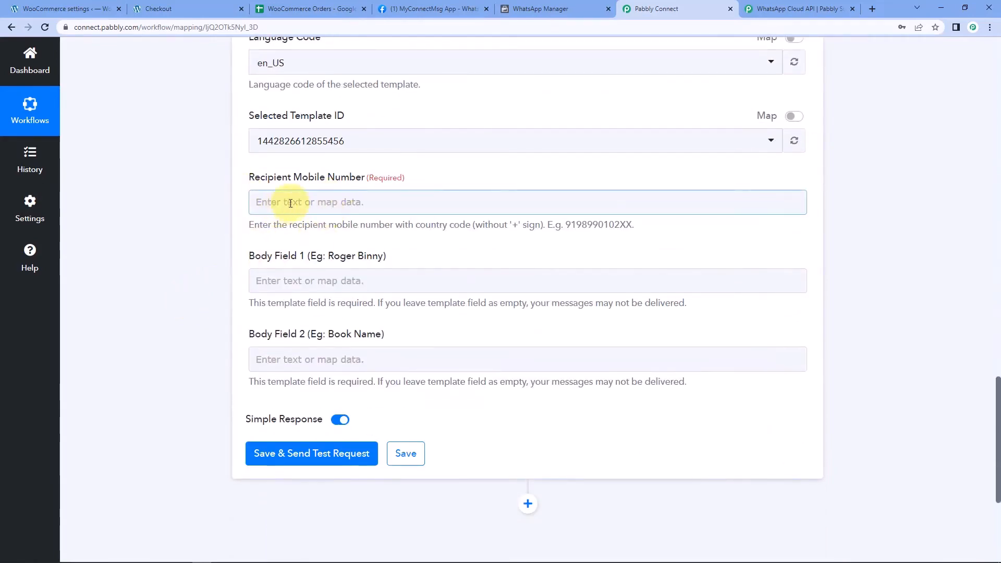
# Map the WooCommerce new order's Billing Phone into Recipient Mobile Number
pyautogui.click(291, 204)
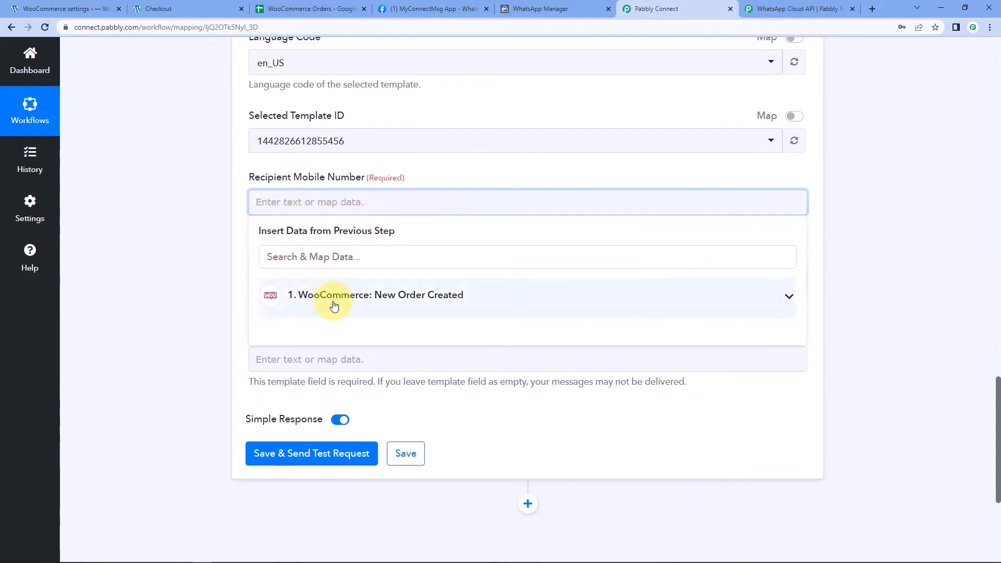
pyautogui.click(290, 292)
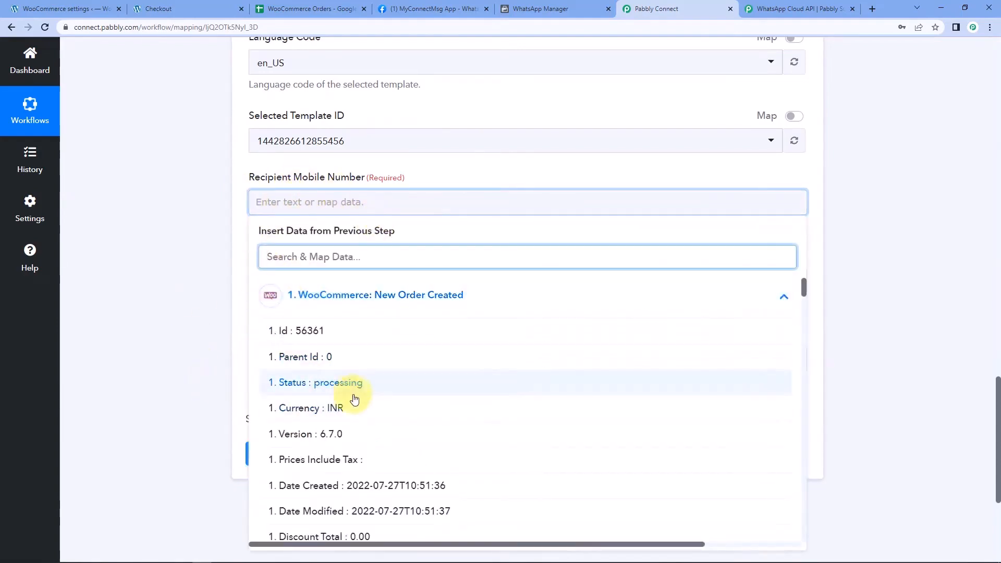
pyautogui.scroll(-6, 391, 378)
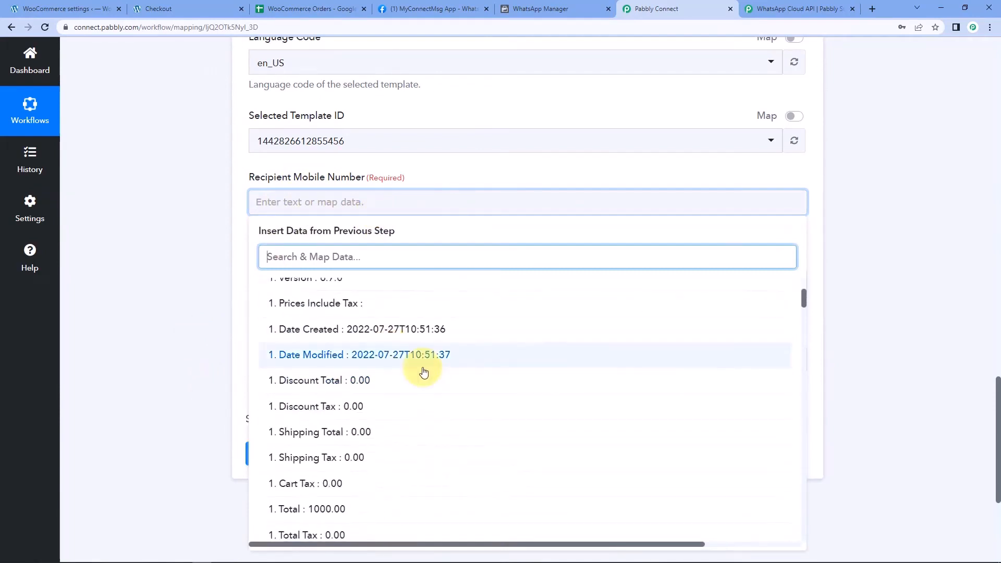
pyautogui.scroll(-4, 430, 365)
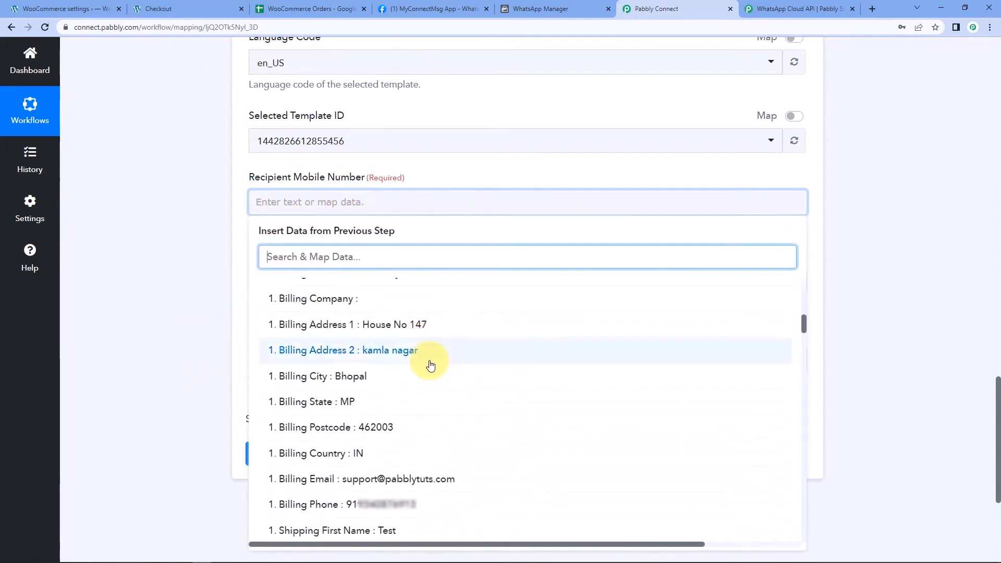
pyautogui.click(334, 505)
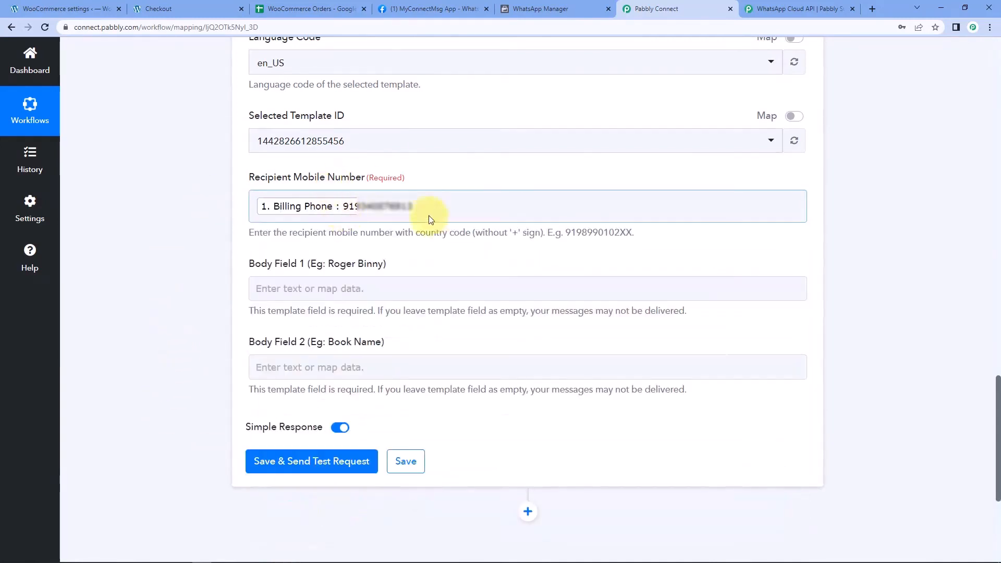
pyautogui.click(203, 251)
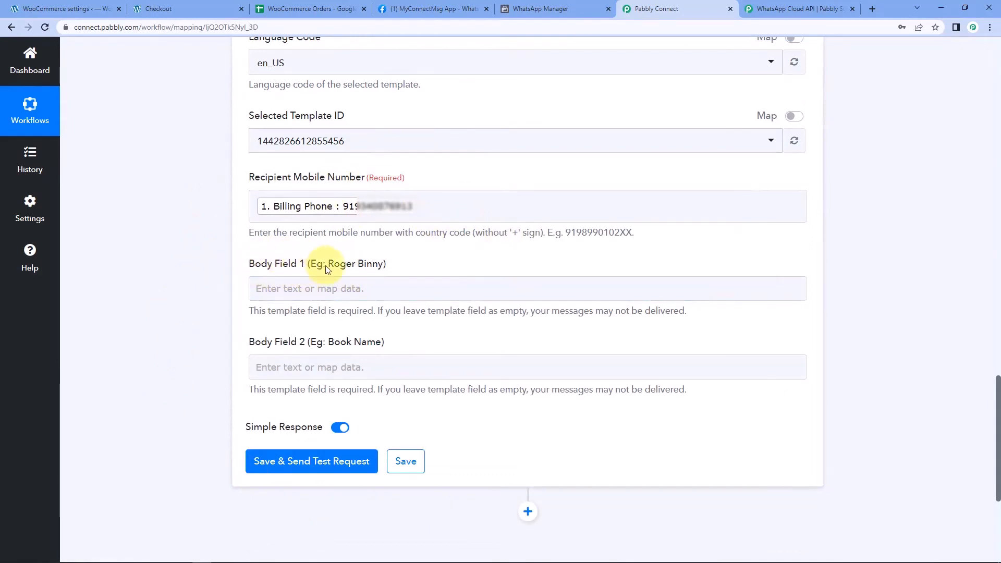
# Check the template's variables in WhatsApp Manager, then return to the mapping form
pyautogui.click(570, 6)
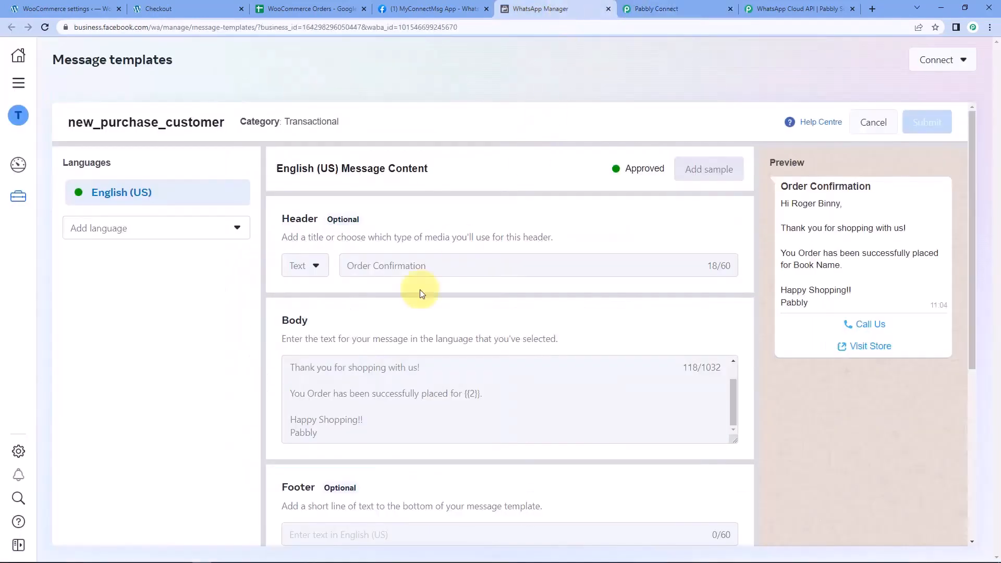
pyautogui.scroll(1, 380, 377)
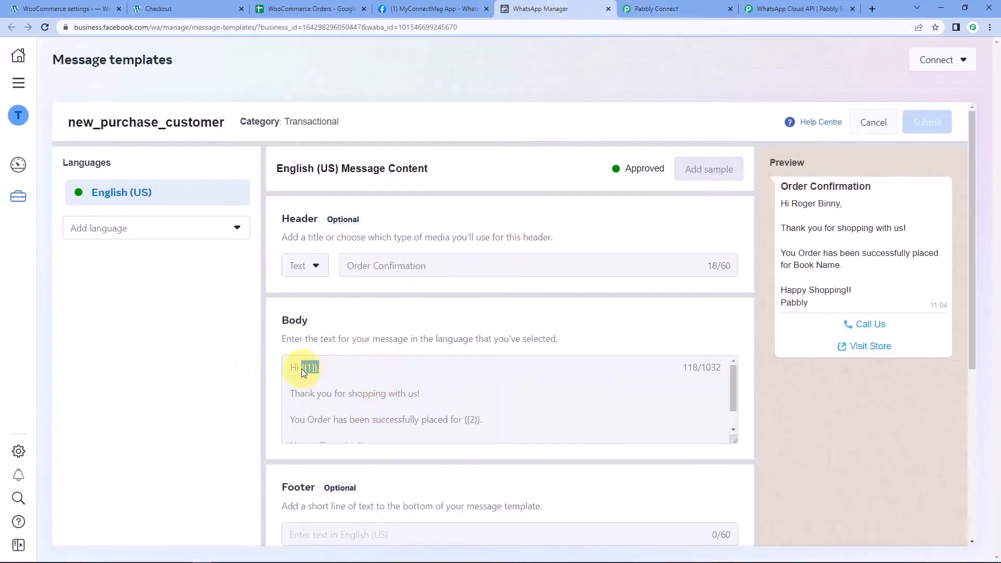
pyautogui.click(717, 8)
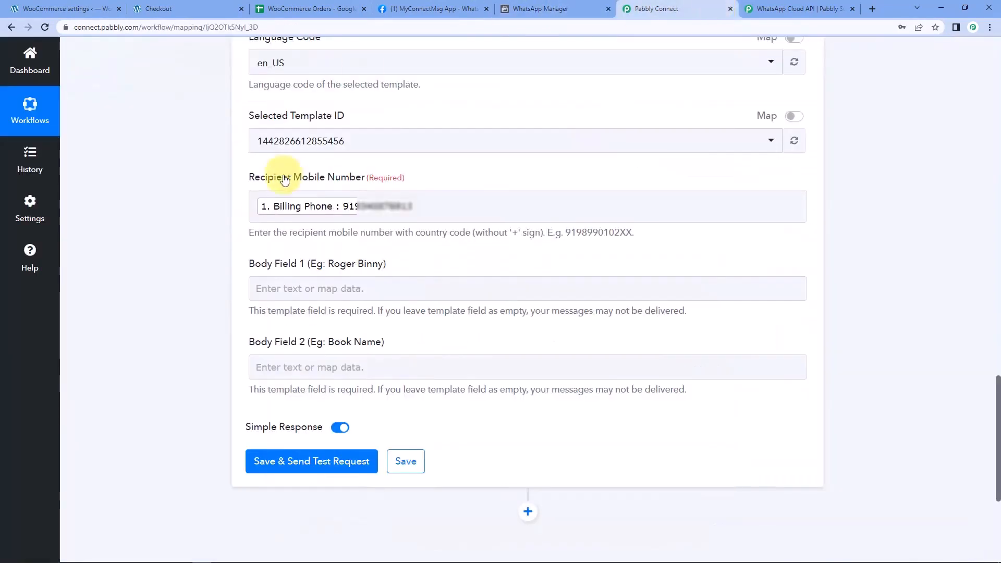
# Insert Billing First Name and Billing Last Name into Body Field 1
pyautogui.click(333, 287)
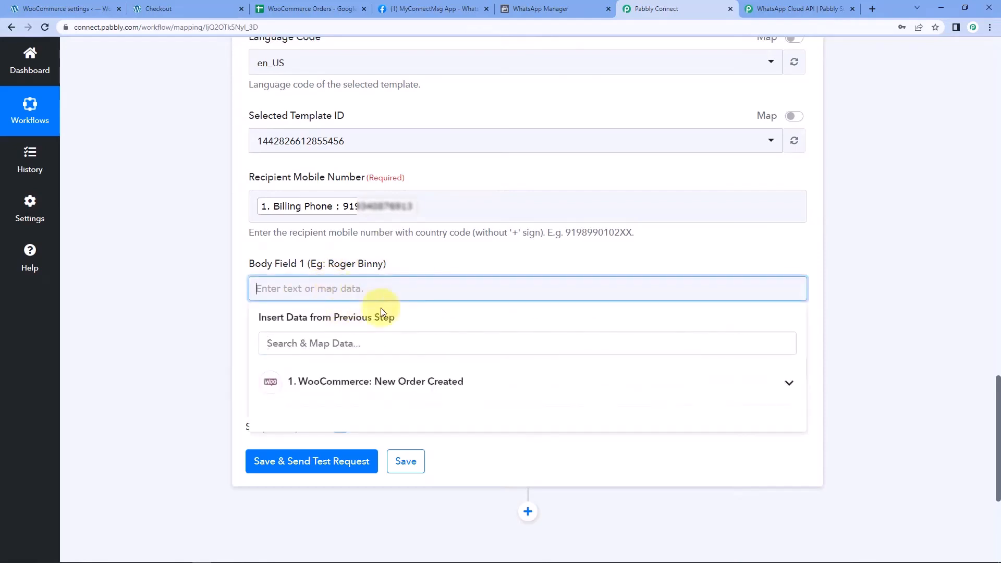
pyautogui.click(348, 396)
pyautogui.scroll(-6, 375, 443)
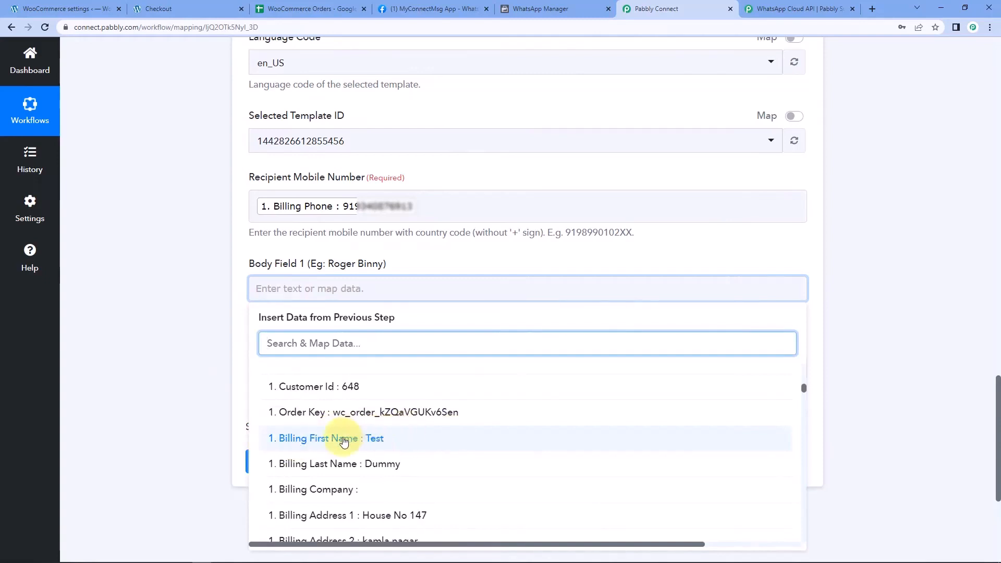
pyautogui.click(353, 443)
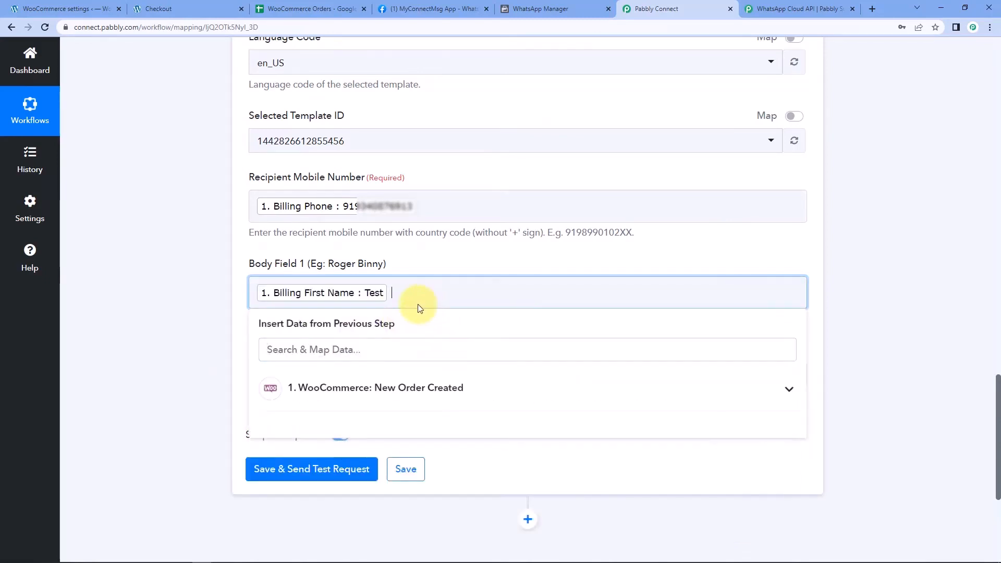
pyautogui.click(335, 402)
pyautogui.scroll(-1, 352, 480)
pyautogui.scroll(-8, 353, 480)
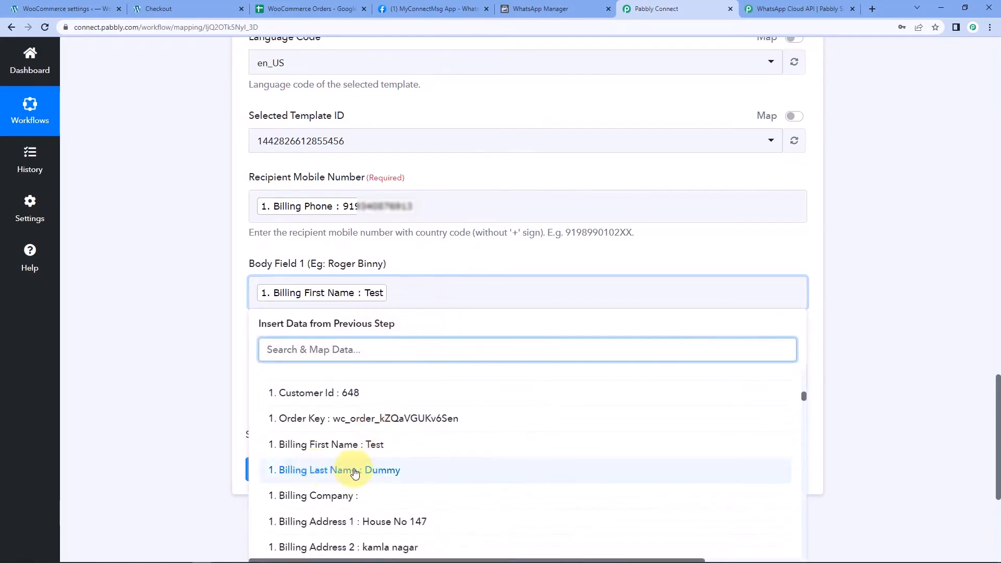
pyautogui.click(354, 472)
pyautogui.click(224, 353)
# Check the template's second variable, then search 'item' in Body Field 2's data picker
pyautogui.scroll(-4, 215, 327)
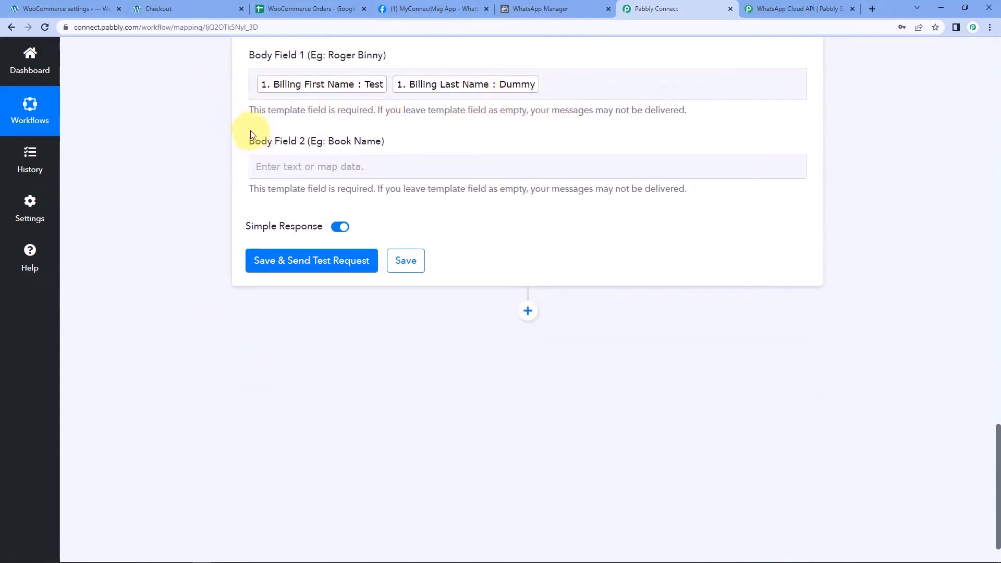
pyautogui.click(527, 6)
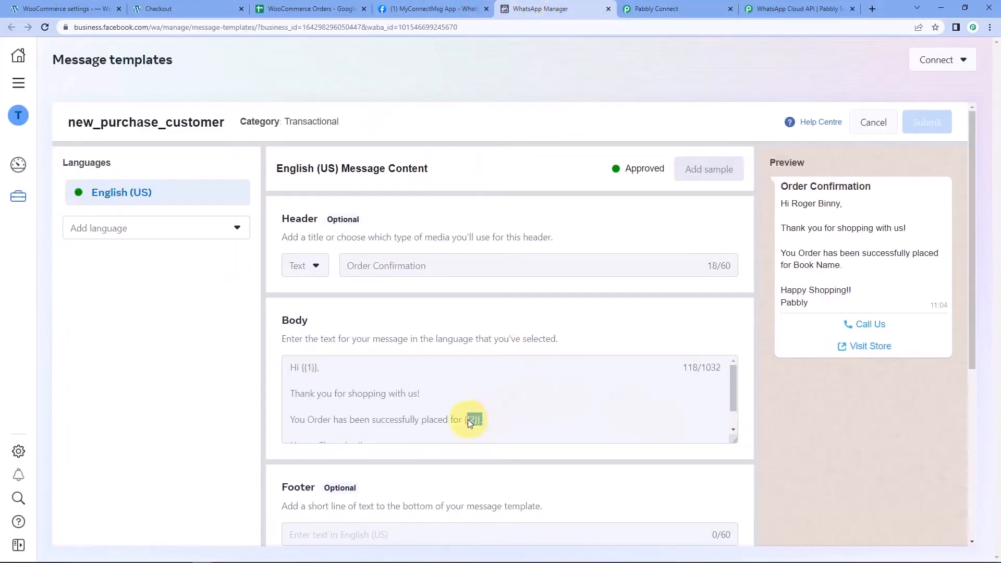
pyautogui.click(634, 8)
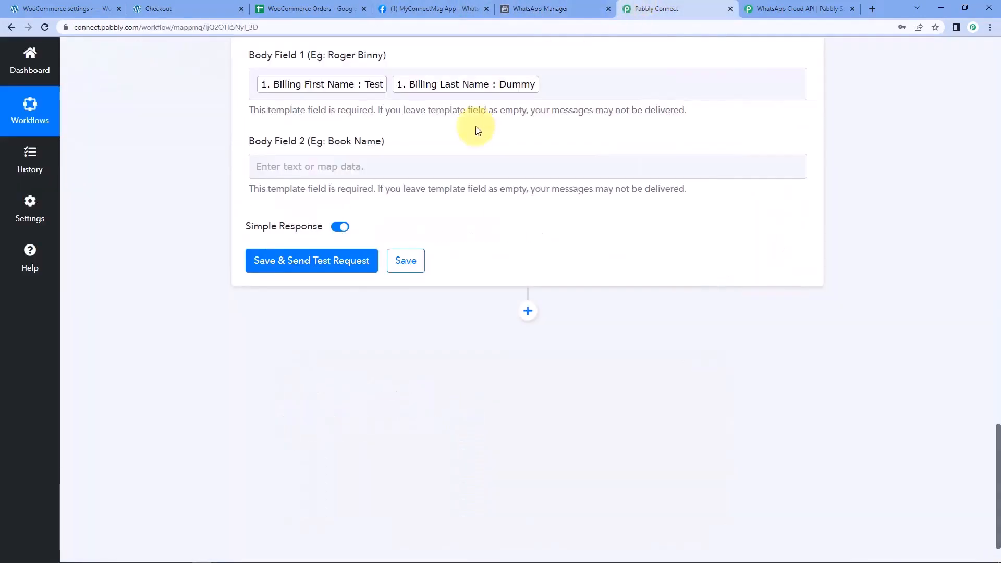
pyautogui.click(305, 171)
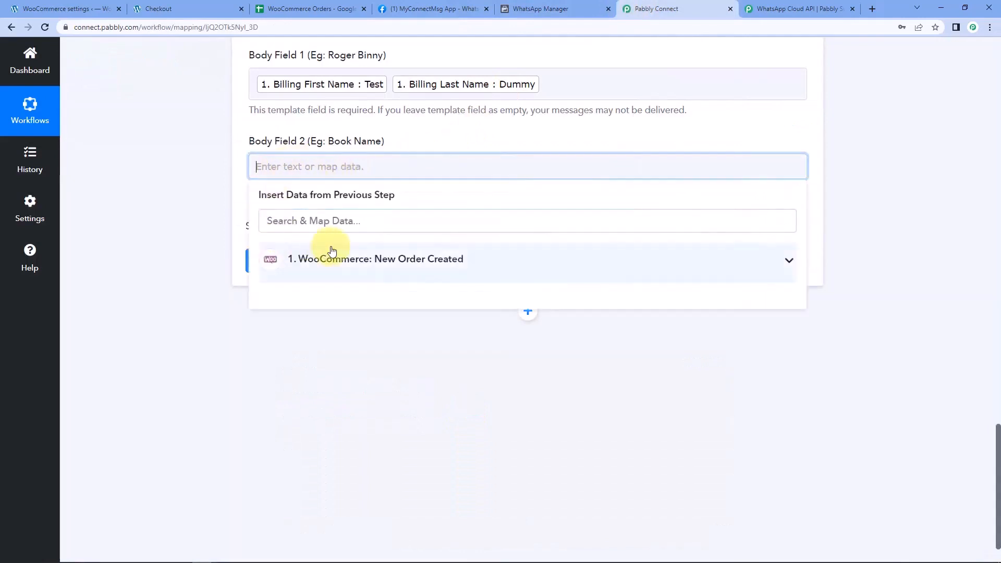
pyautogui.write('it')
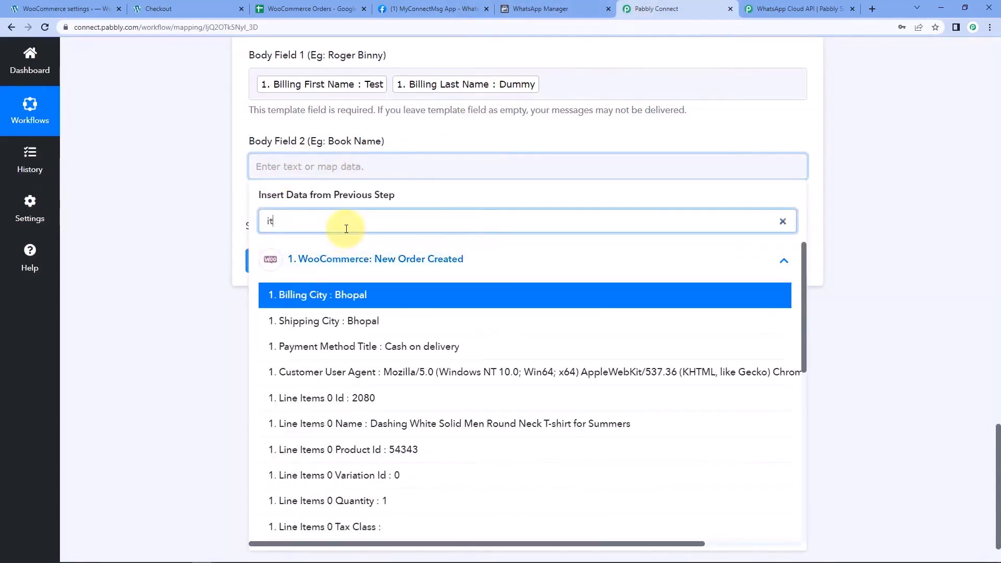
pyautogui.write('em')
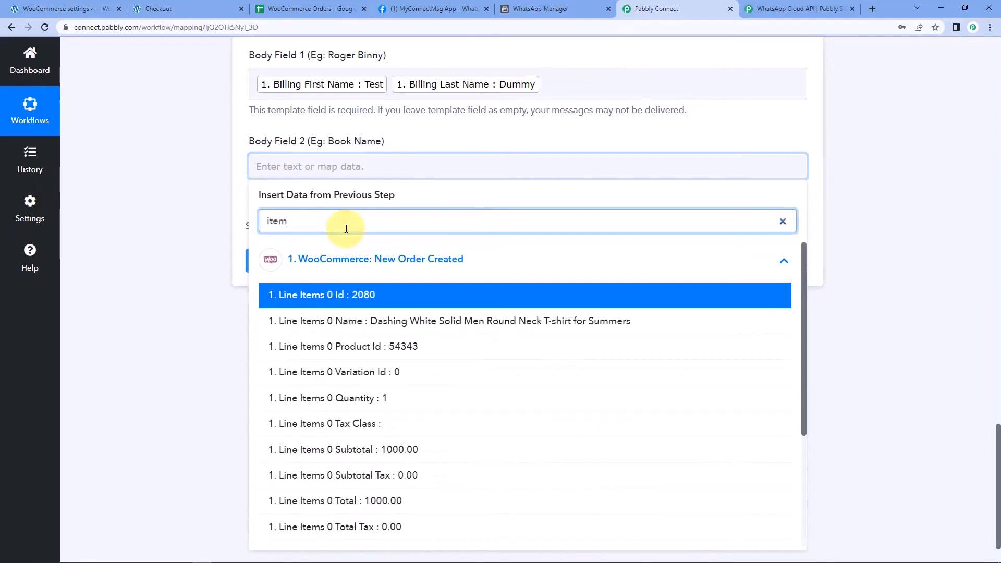
# Map Line Items 0 Name into Body Field 2 and send the test request
pyautogui.click(415, 326)
pyautogui.click(212, 227)
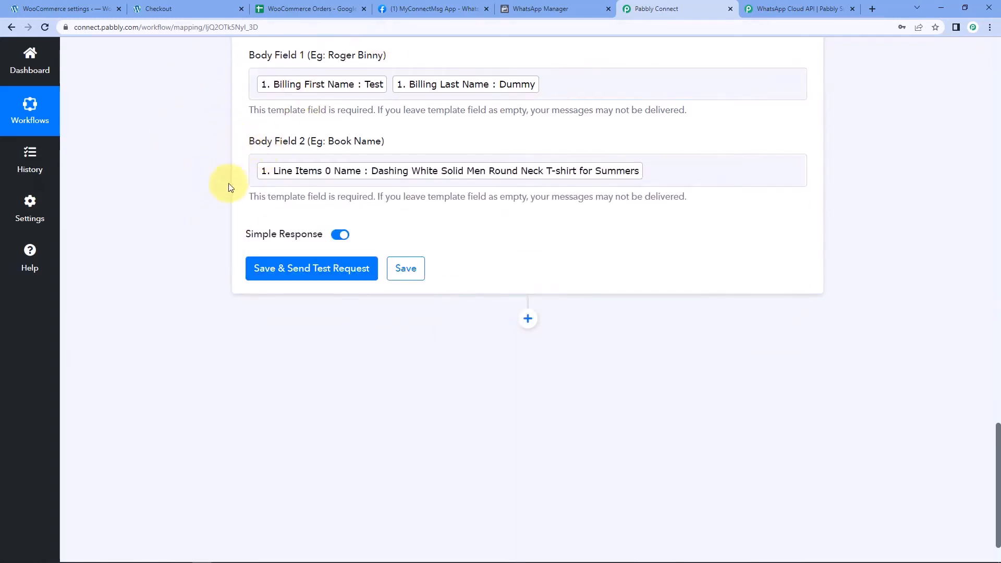
pyautogui.click(315, 273)
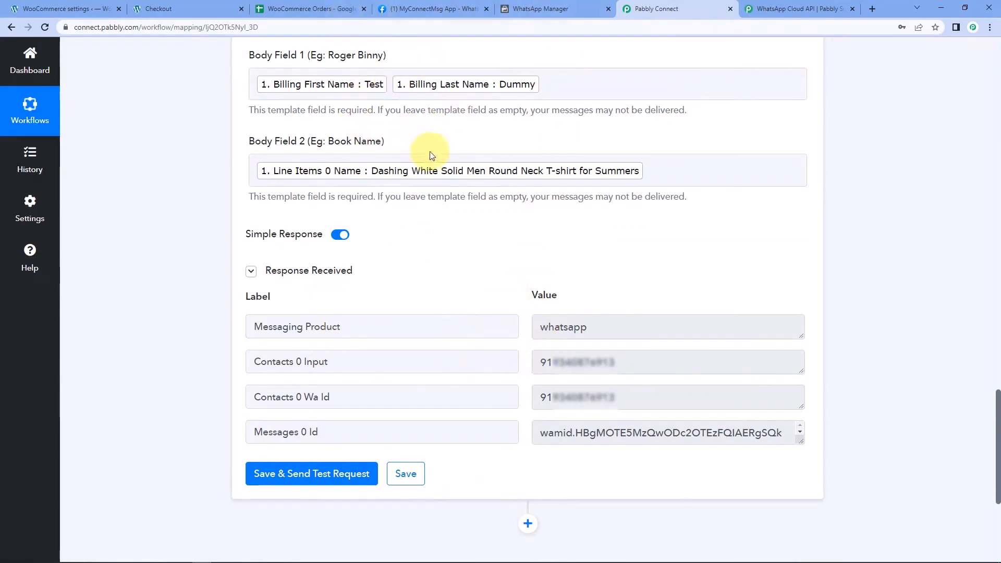
# Inspect the returned recipient phone number, then bring up WhatsApp to check delivery
pyautogui.doubleClick(678, 361)
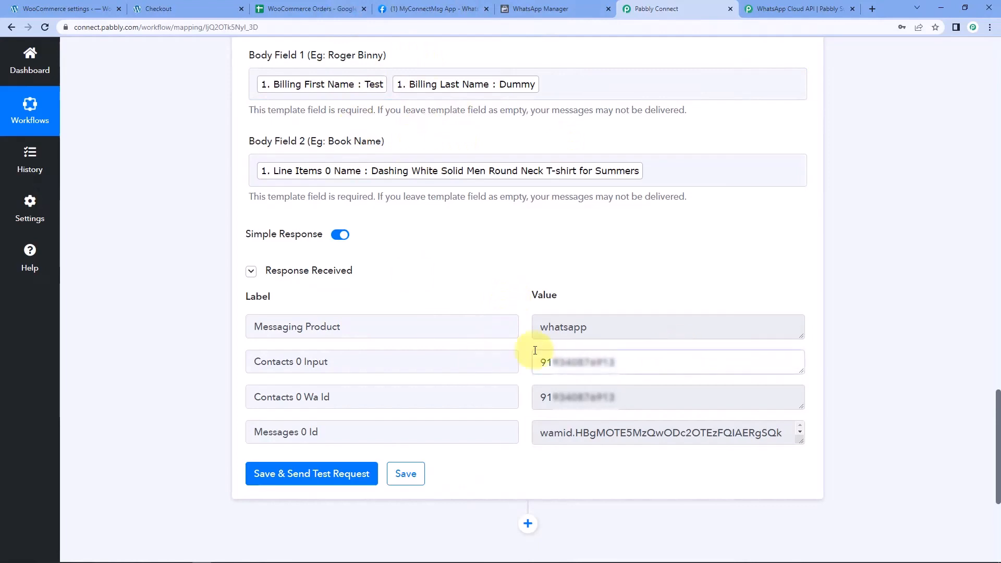
pyautogui.click(496, 239)
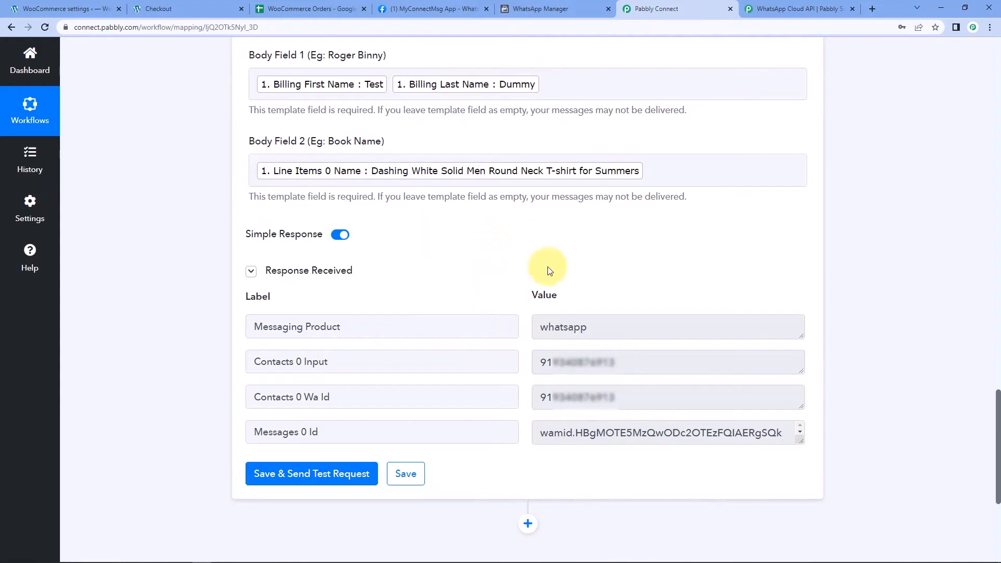
pyautogui.click(225, 554)
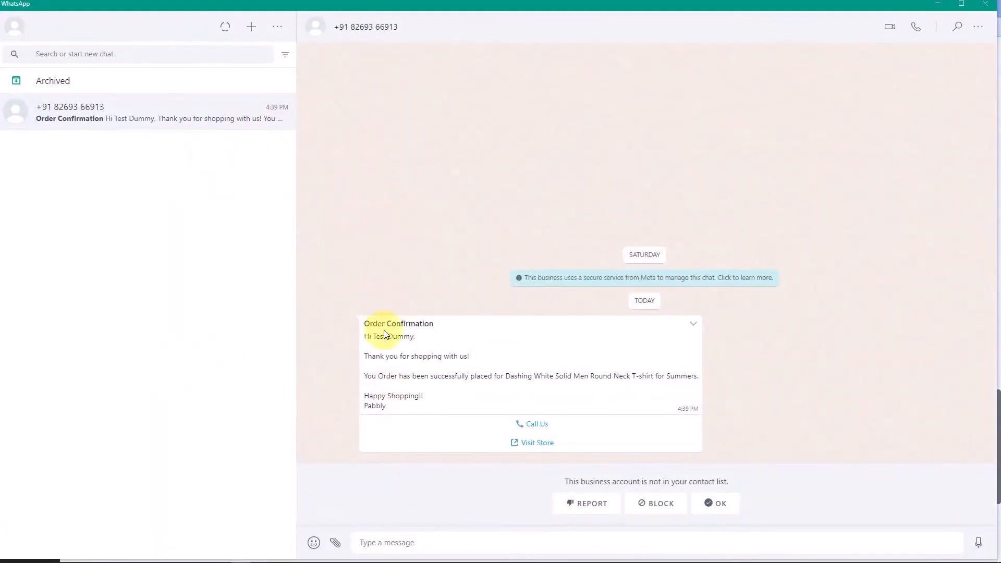
pyautogui.moveTo(375, 338); pyautogui.dragTo(436, 342)
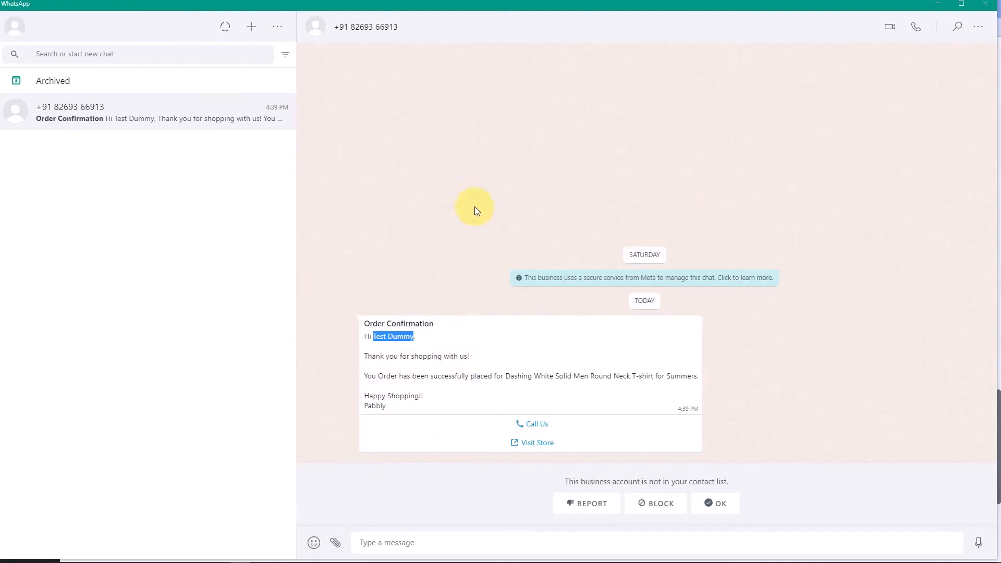
# Back in the workflow, add a new action step using Google Sheets
pyautogui.click(441, 346)
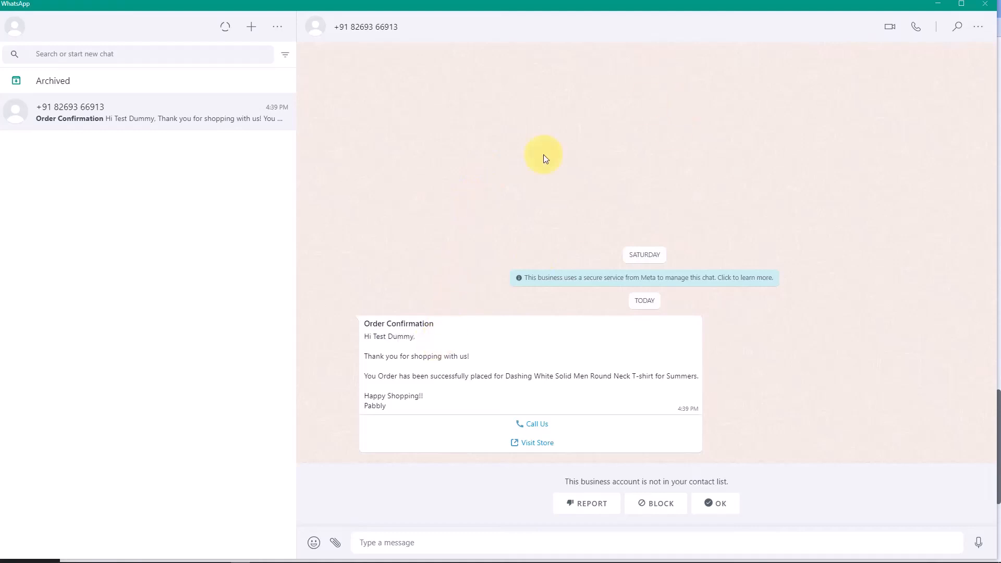
pyautogui.click(946, 6)
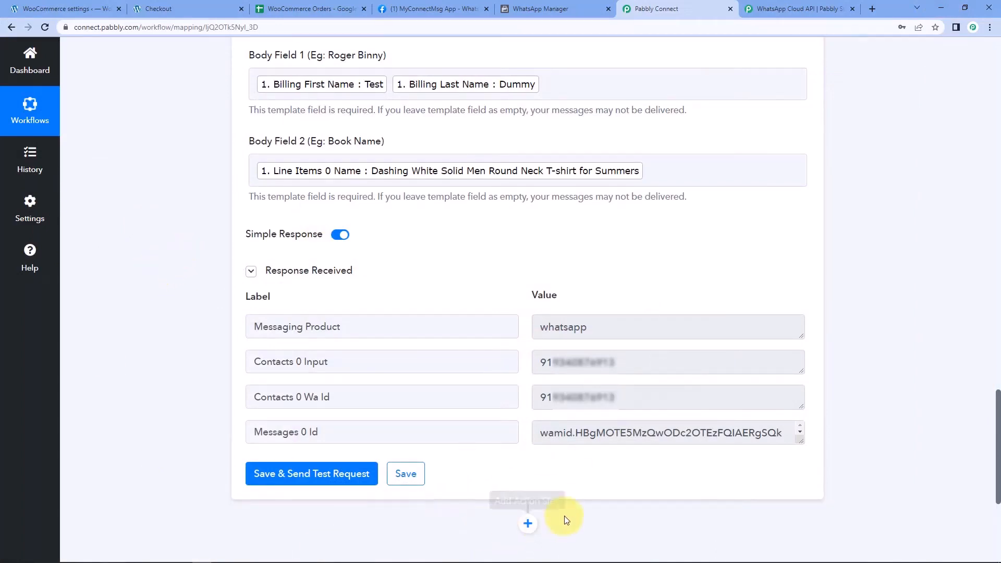
pyautogui.click(528, 524)
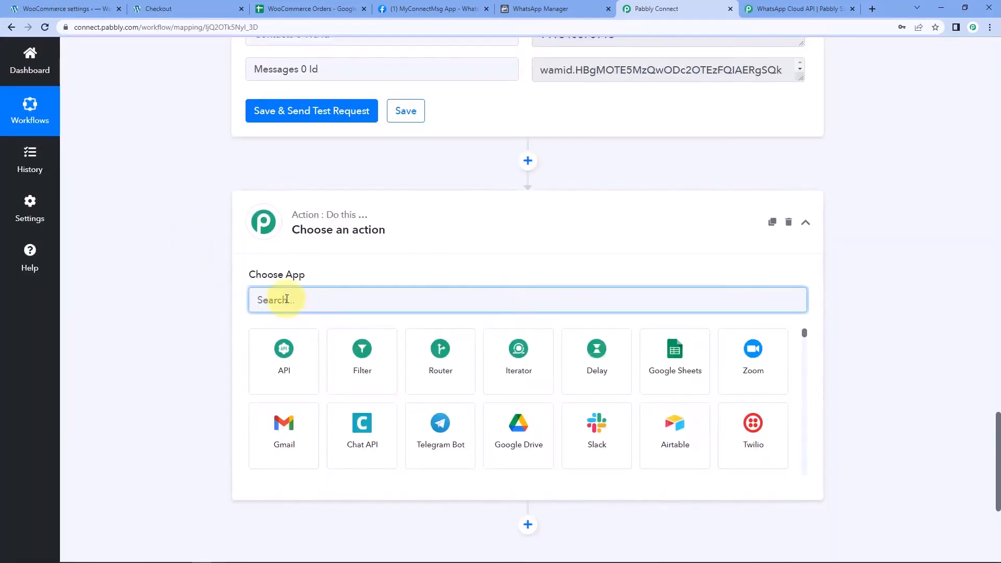
pyautogui.click(666, 374)
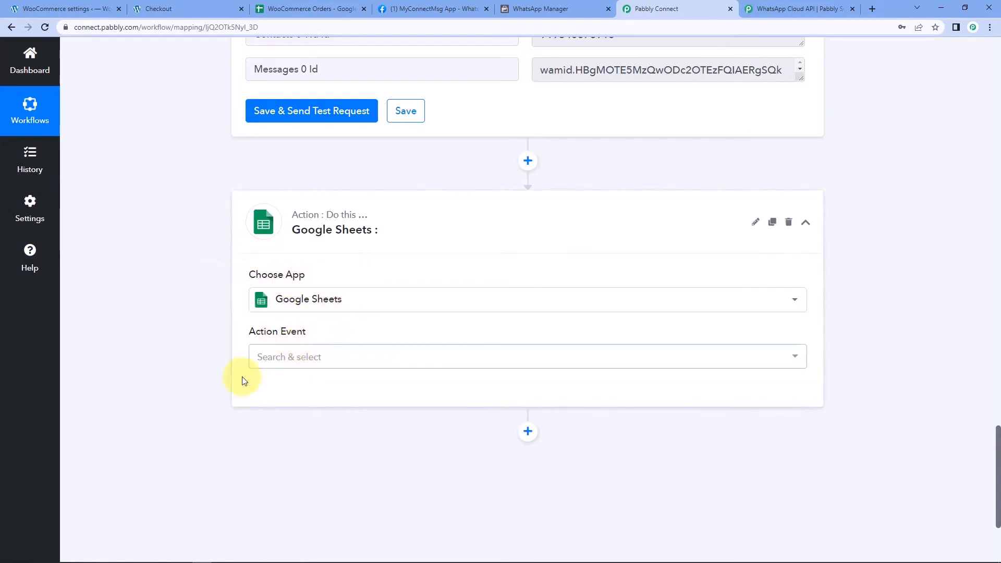
# Choose Add New Row as the action event and open the account connection panel
pyautogui.click(305, 358)
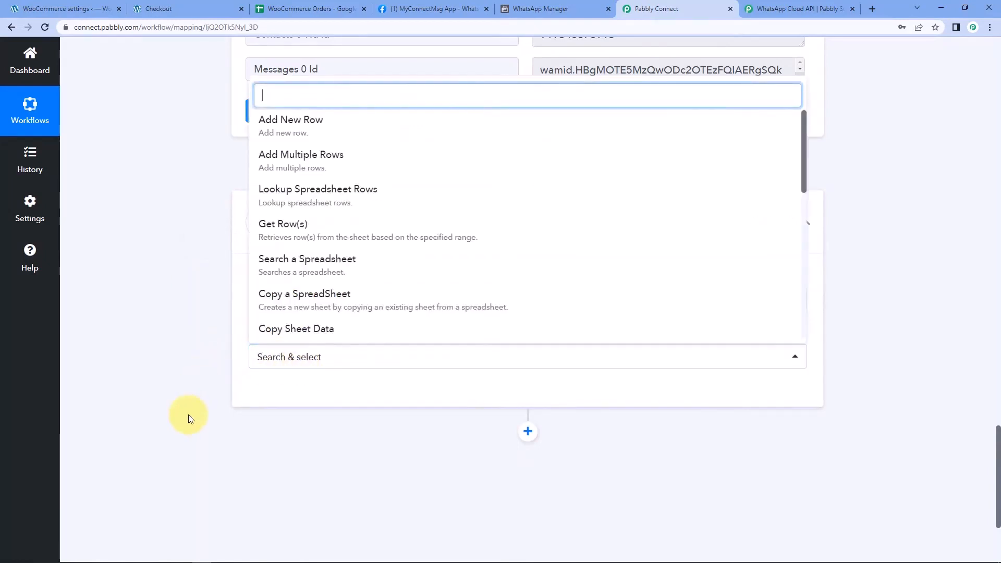
pyautogui.click(318, 136)
pyautogui.scroll(-2, 163, 259)
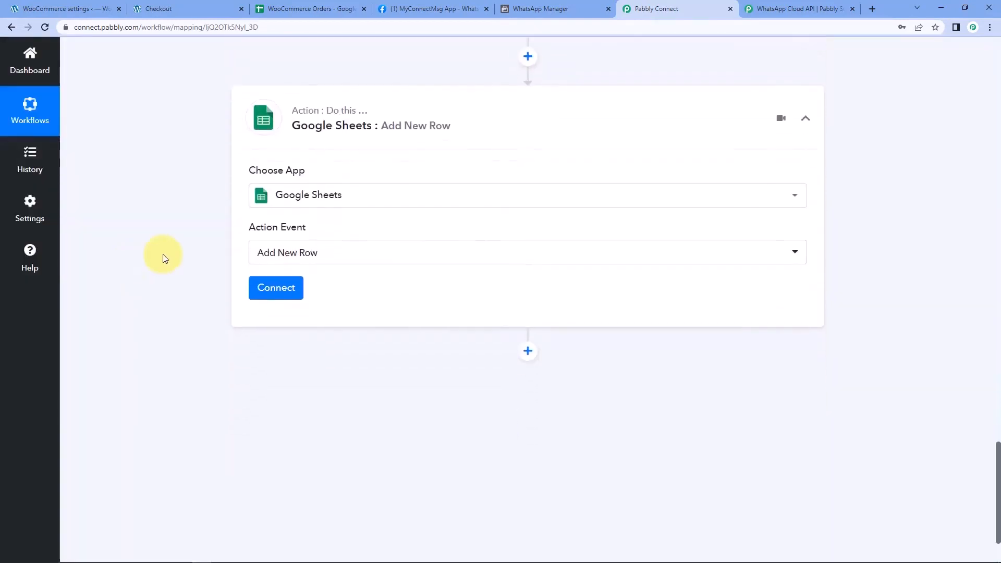
pyautogui.click(268, 294)
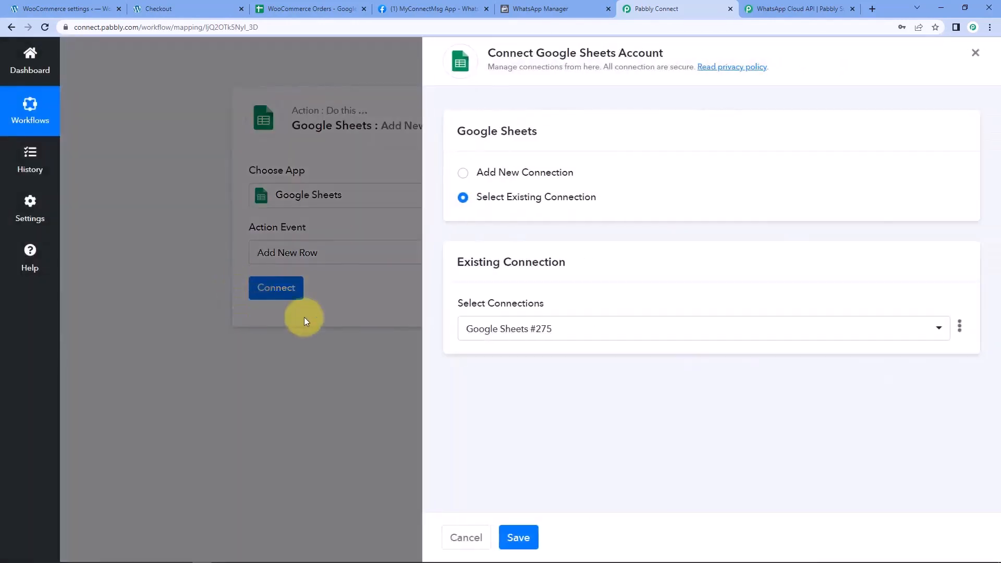
# Create a new connection by signing in with the Google account and granting Pabbly Connect Sheets access
pyautogui.click(464, 174)
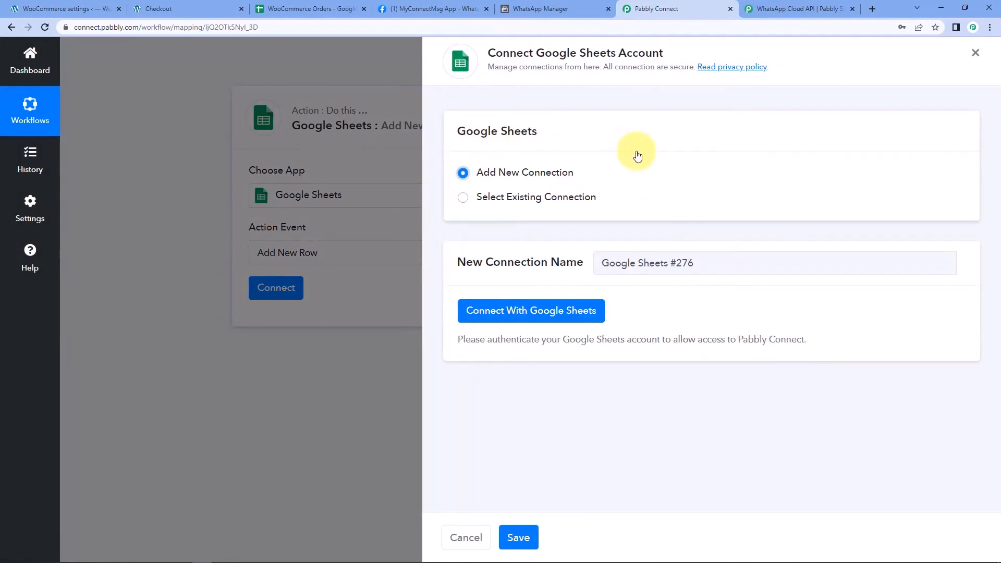
pyautogui.click(570, 312)
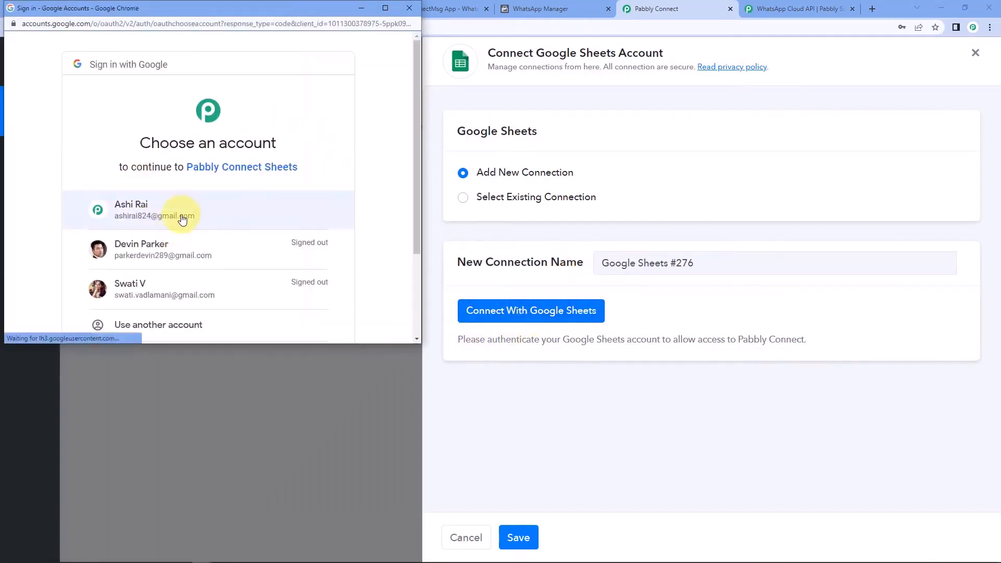
pyautogui.click(178, 215)
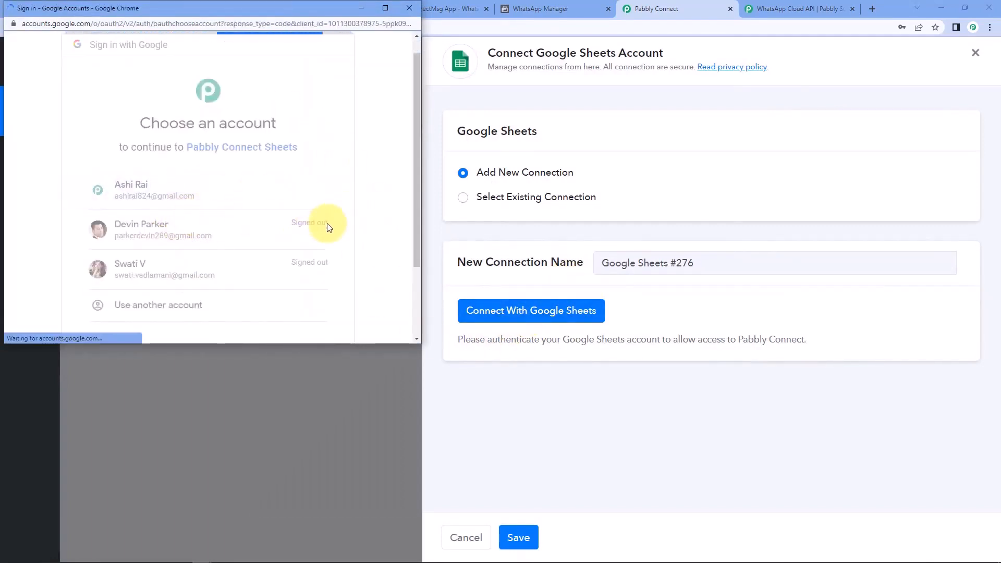
pyautogui.scroll(-3, 340, 212)
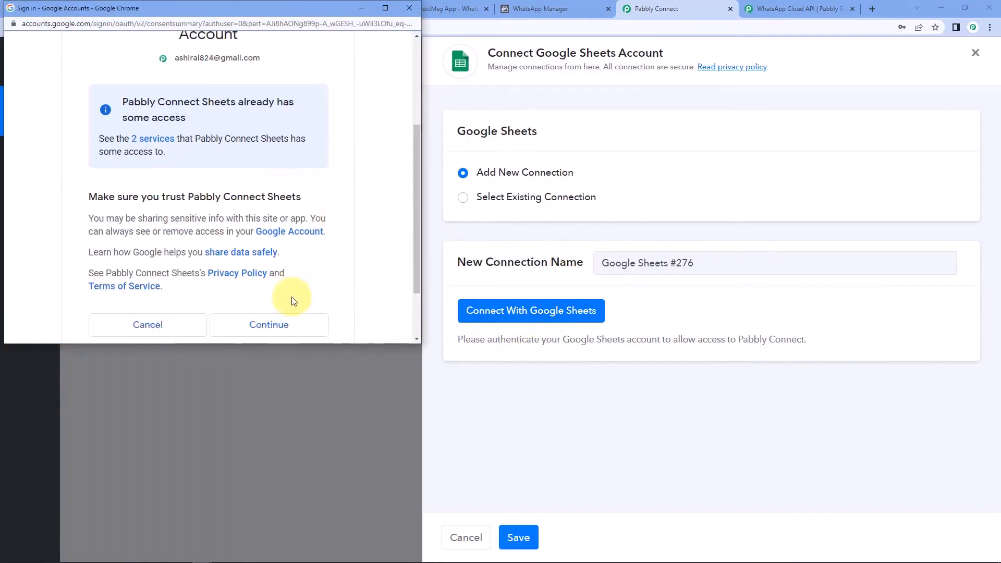
pyautogui.click(286, 325)
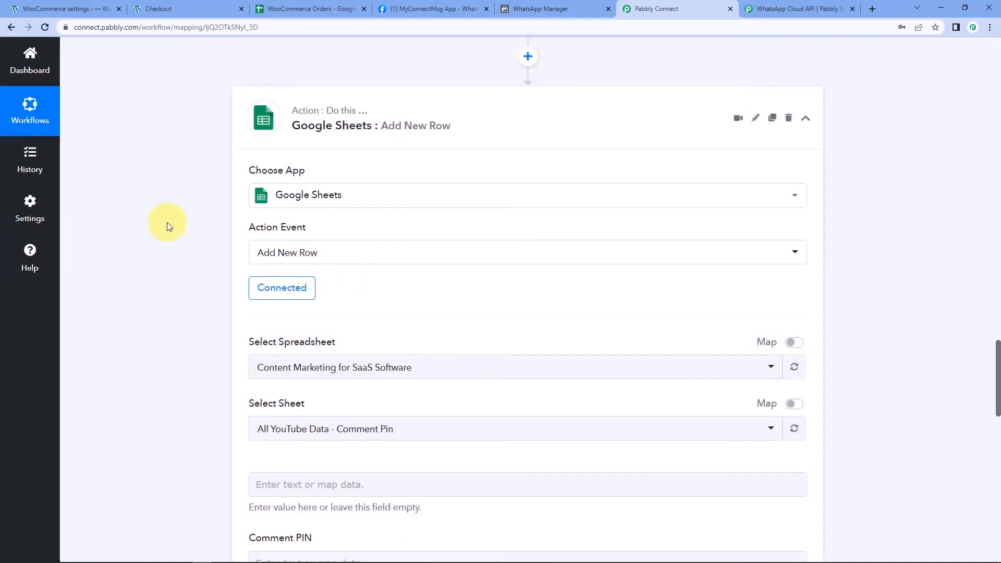
# Select the WooCommerce Orders spreadsheet so Sheet1's column fields appear
pyautogui.scroll(-4, 168, 223)
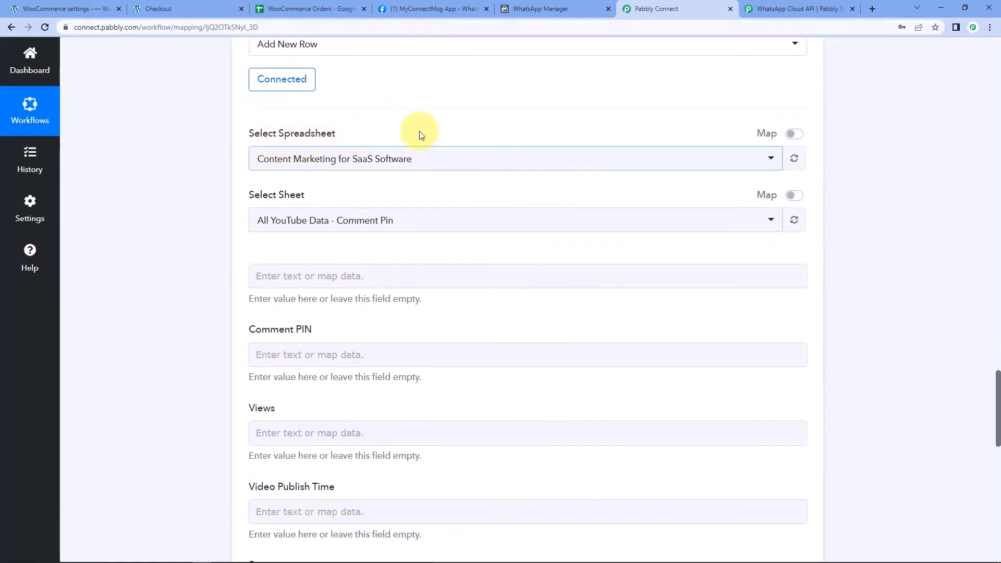
pyautogui.click(432, 158)
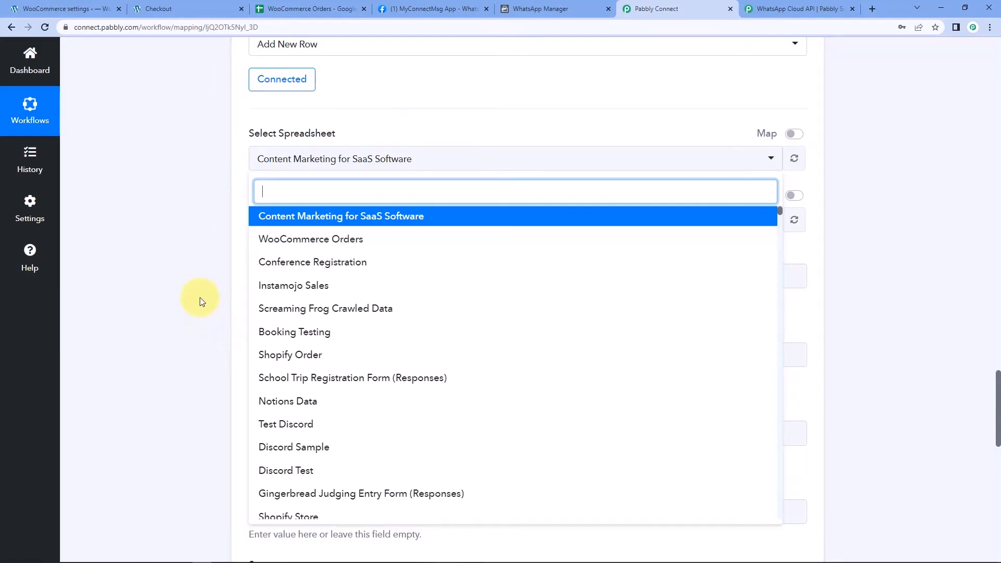
pyautogui.click(336, 8)
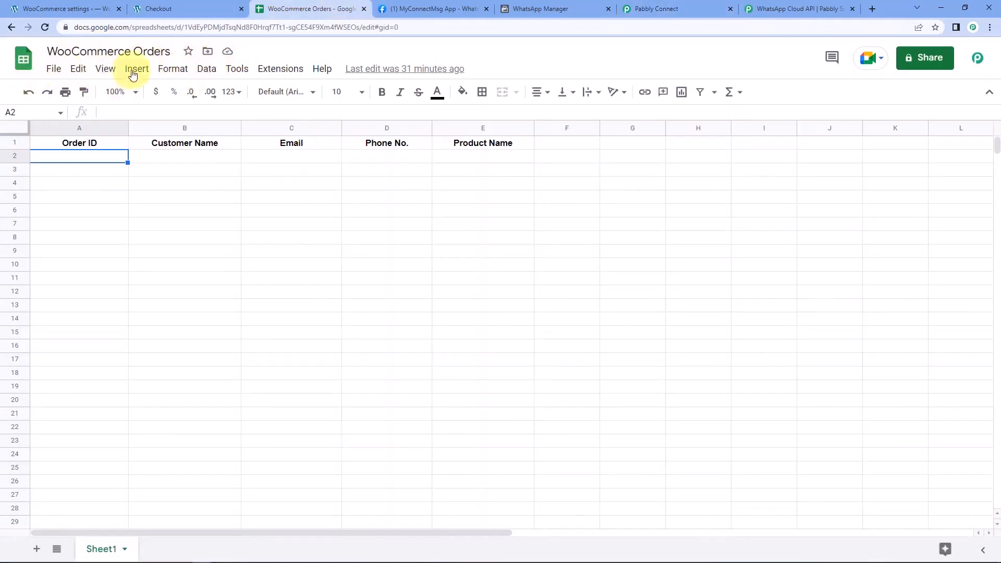
pyautogui.click(640, 6)
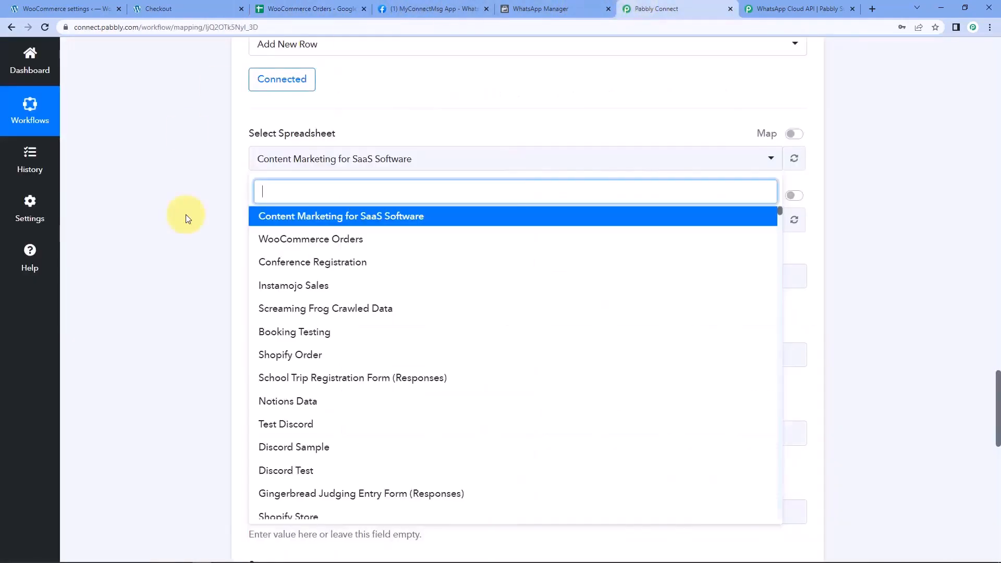
pyautogui.click(362, 239)
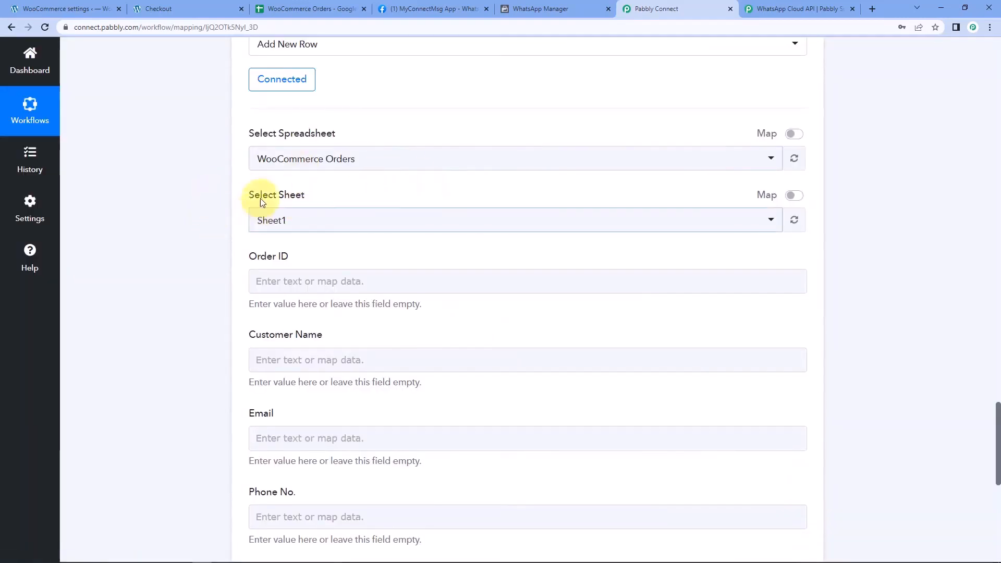
pyautogui.click(302, 9)
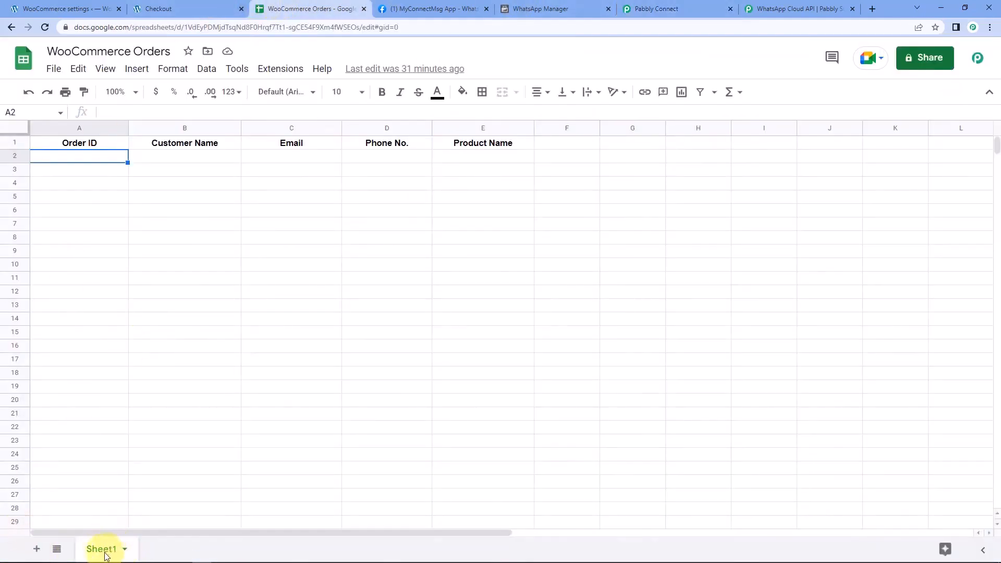
pyautogui.click(673, 9)
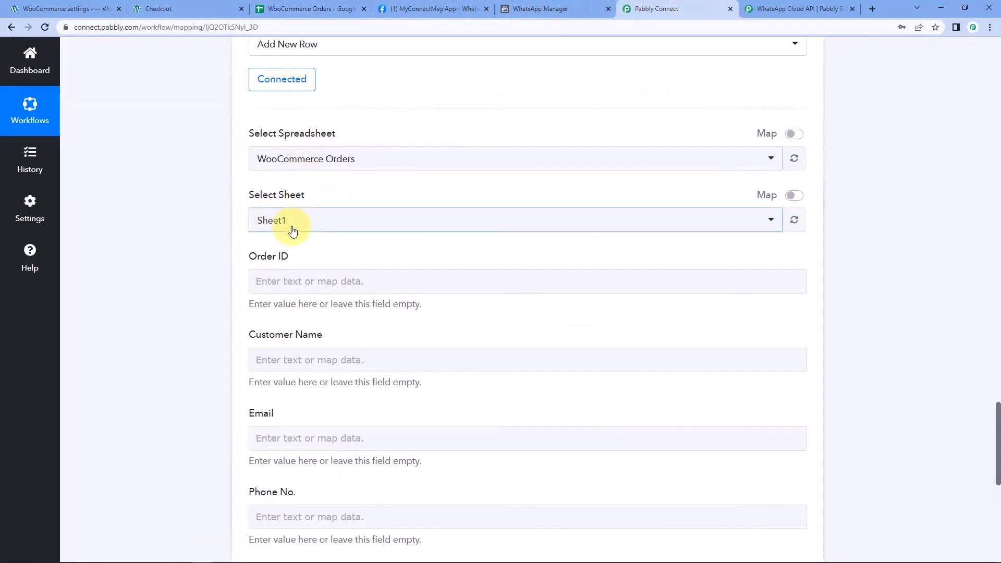
pyautogui.scroll(-3, 224, 243)
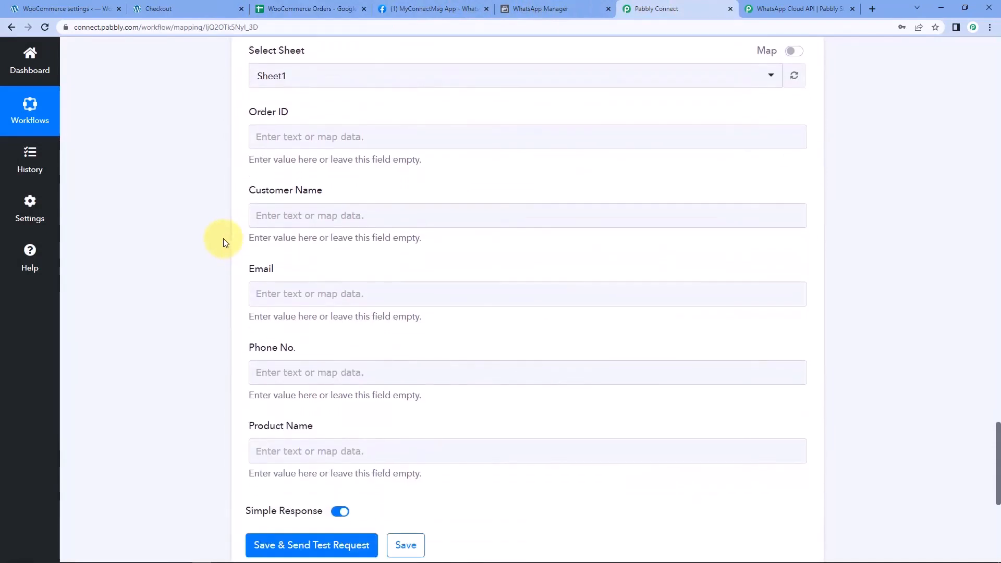
pyautogui.click(304, 8)
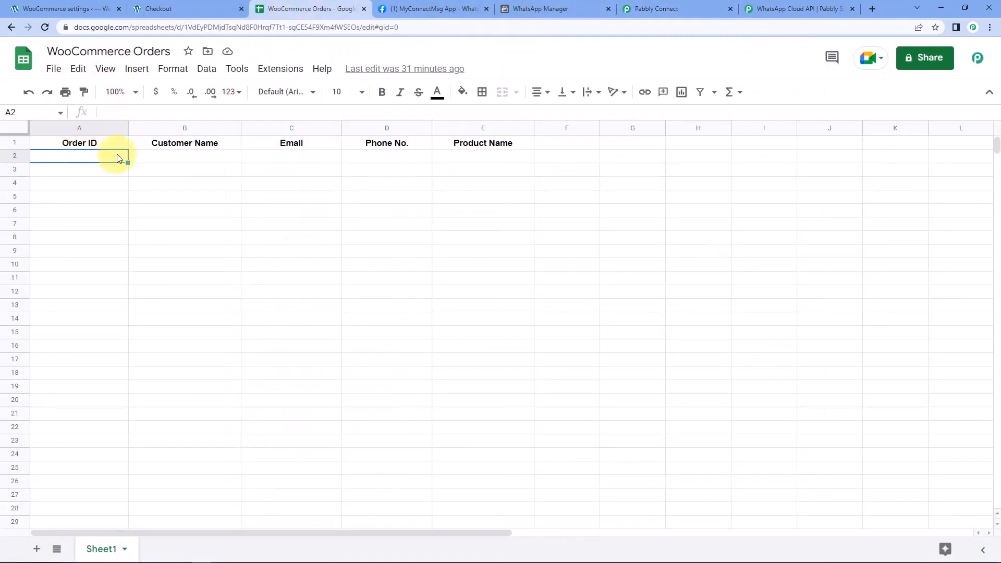
pyautogui.click(504, 159)
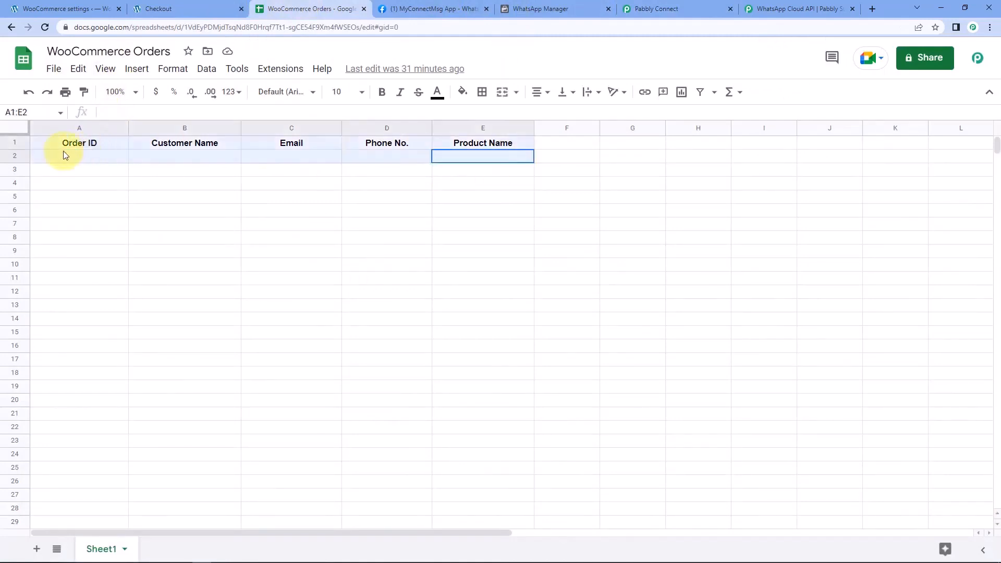
pyautogui.keyDown('shift'); pyautogui.click(70, 154); pyautogui.keyUp('shift')
pyautogui.click(676, 7)
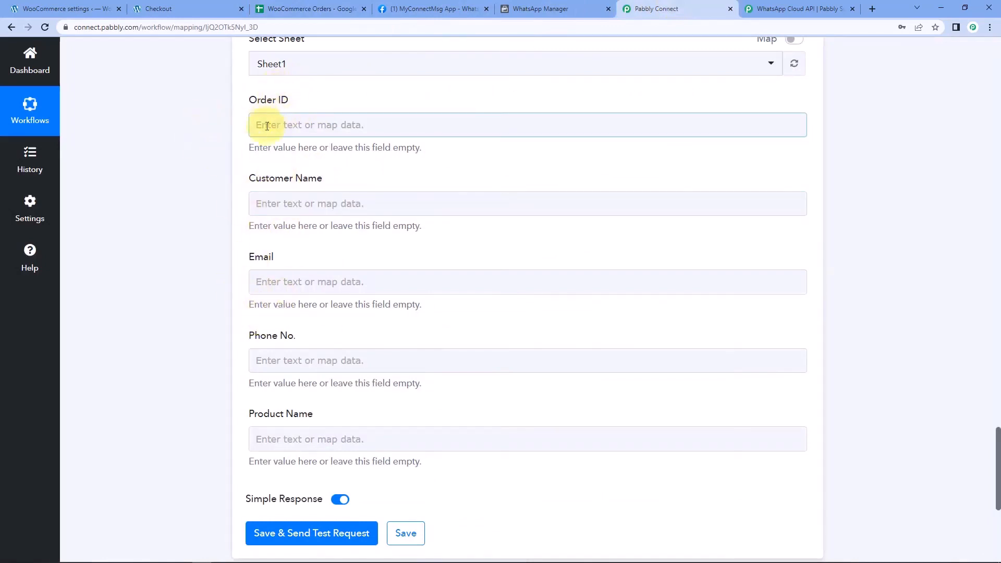
pyautogui.click(294, 9)
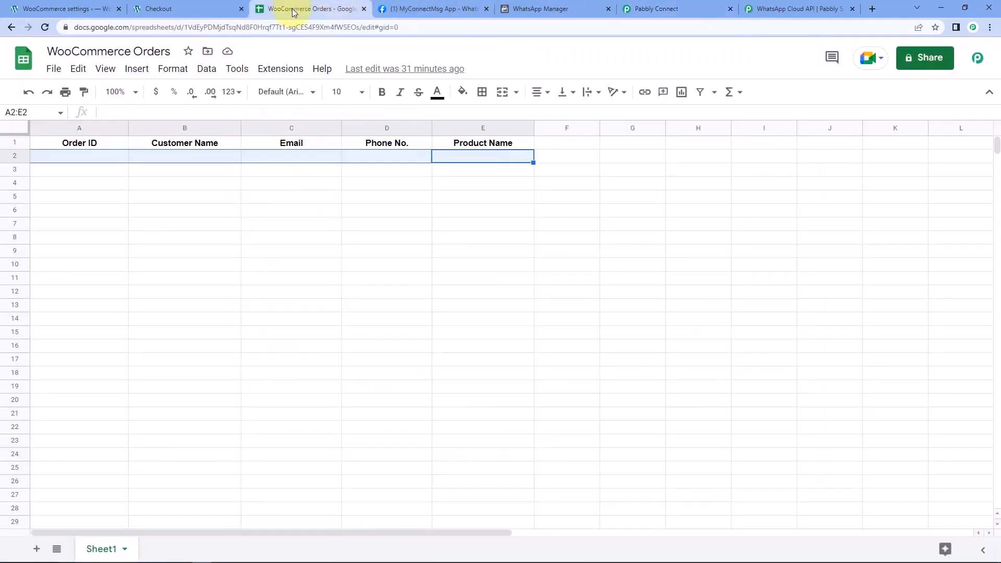
pyautogui.click(115, 157)
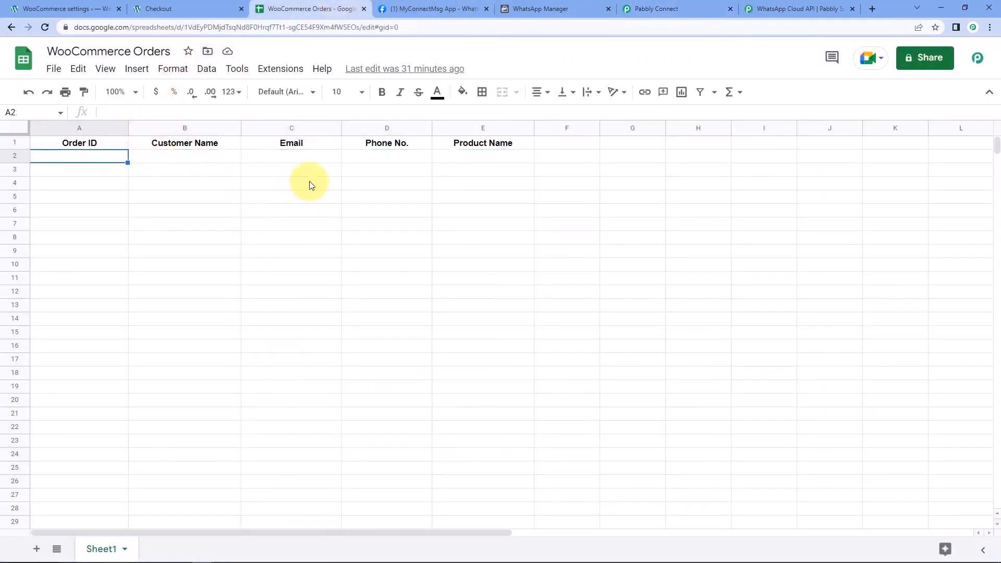
pyautogui.click(666, 8)
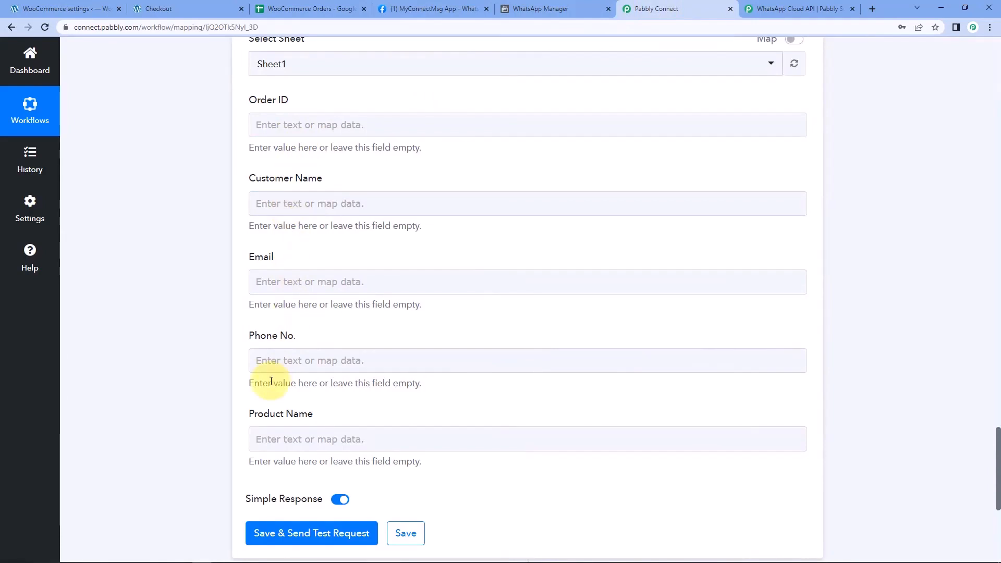
# Map the order's Id into the Order ID field
pyautogui.click(321, 125)
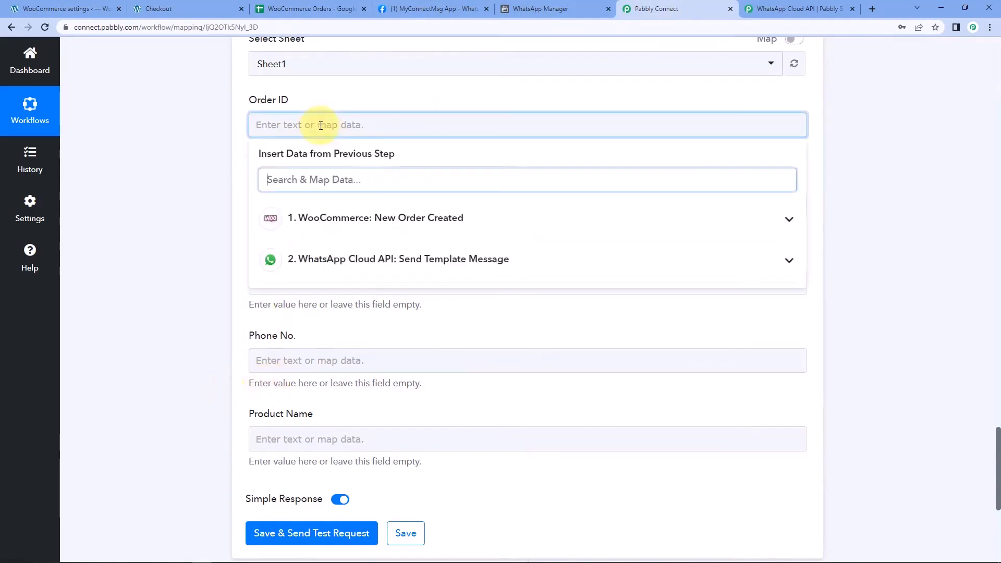
pyautogui.click(352, 219)
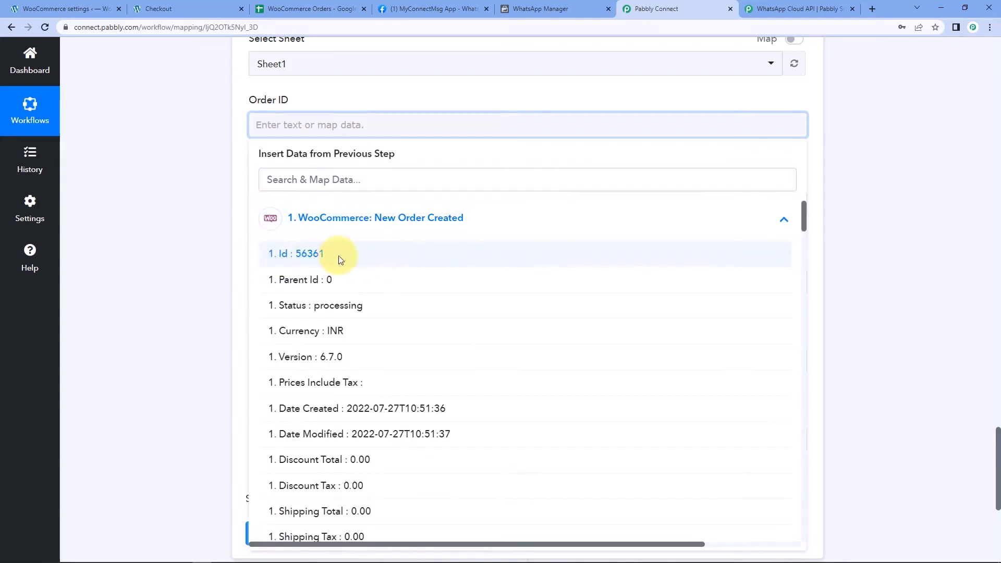
pyautogui.click(308, 254)
pyautogui.click(186, 225)
pyautogui.scroll(-1, 186, 224)
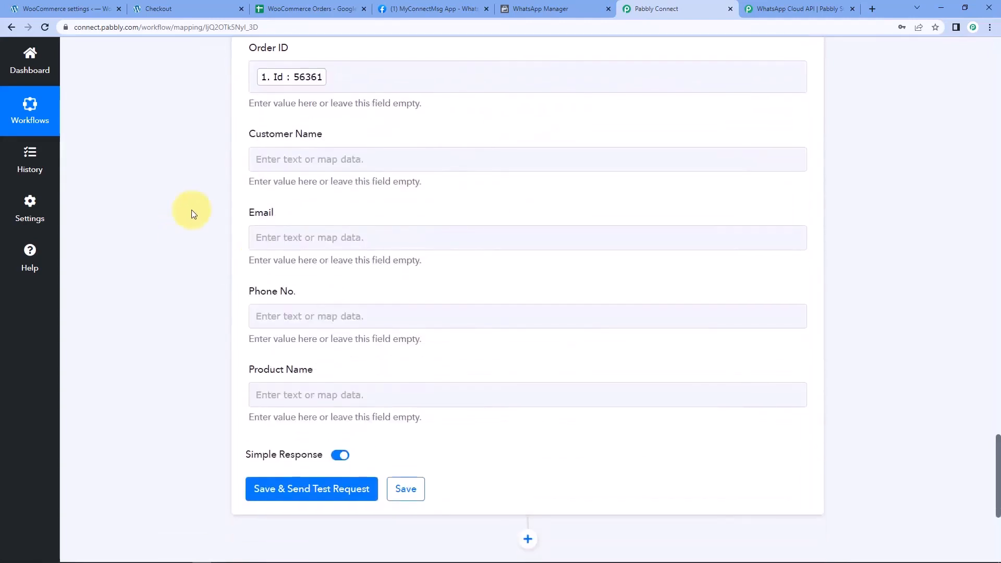
# Map Billing First Name and Billing Last Name into Customer Name
pyautogui.click(268, 159)
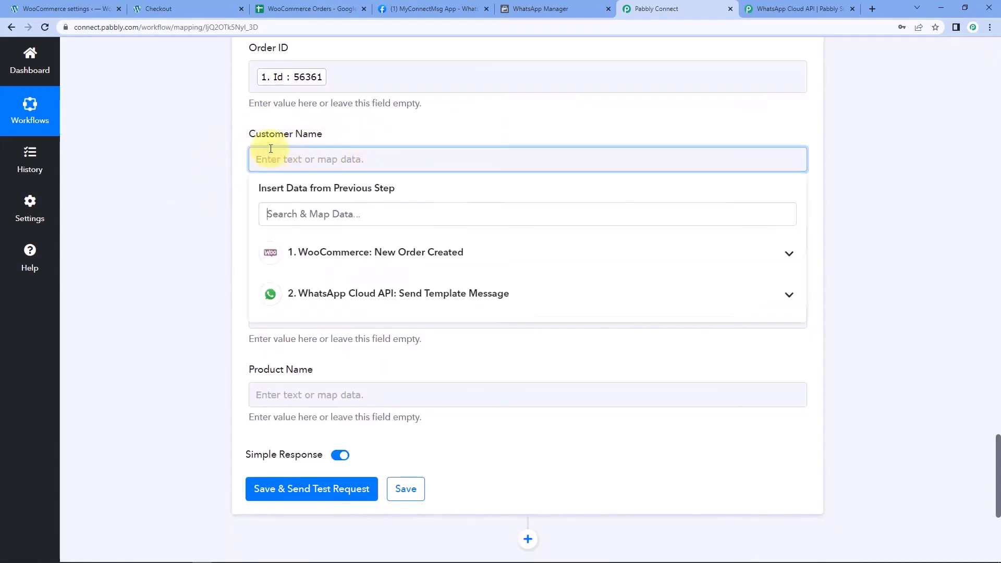
pyautogui.click(336, 255)
pyautogui.scroll(-1, 204, 256)
pyautogui.scroll(-3, 269, 282)
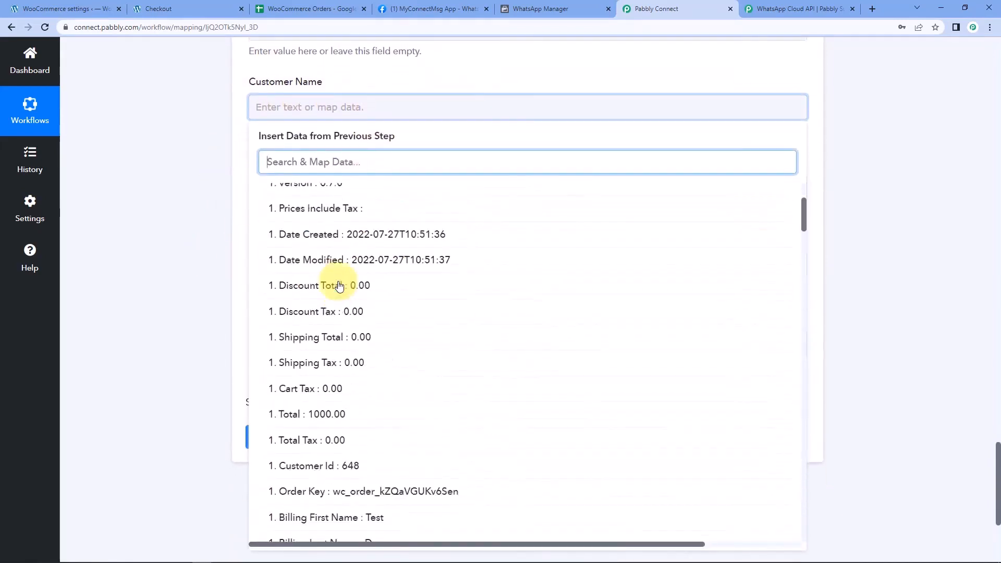
pyautogui.scroll(-4, 359, 285)
pyautogui.click(374, 312)
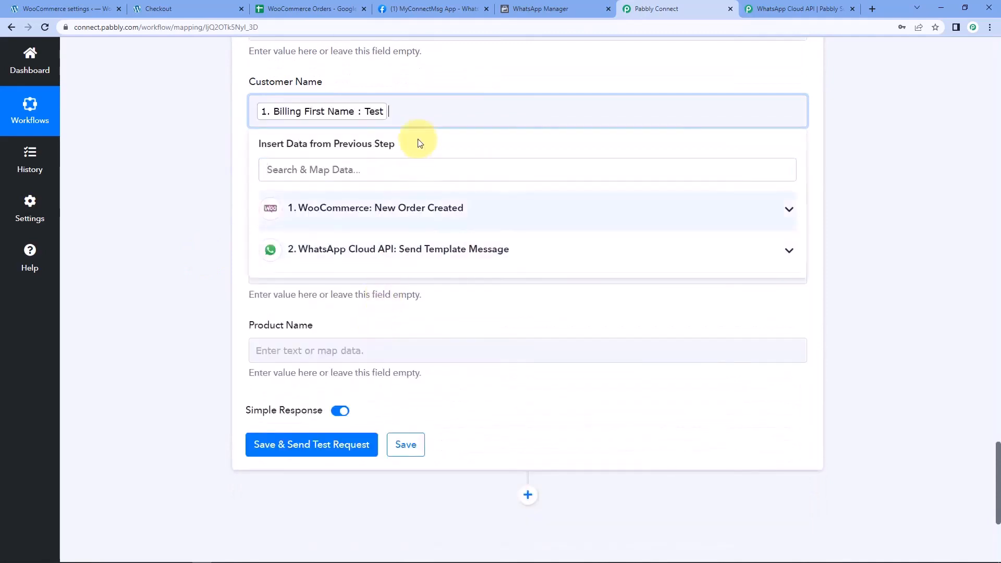
pyautogui.click(380, 208)
pyautogui.scroll(-4, 357, 342)
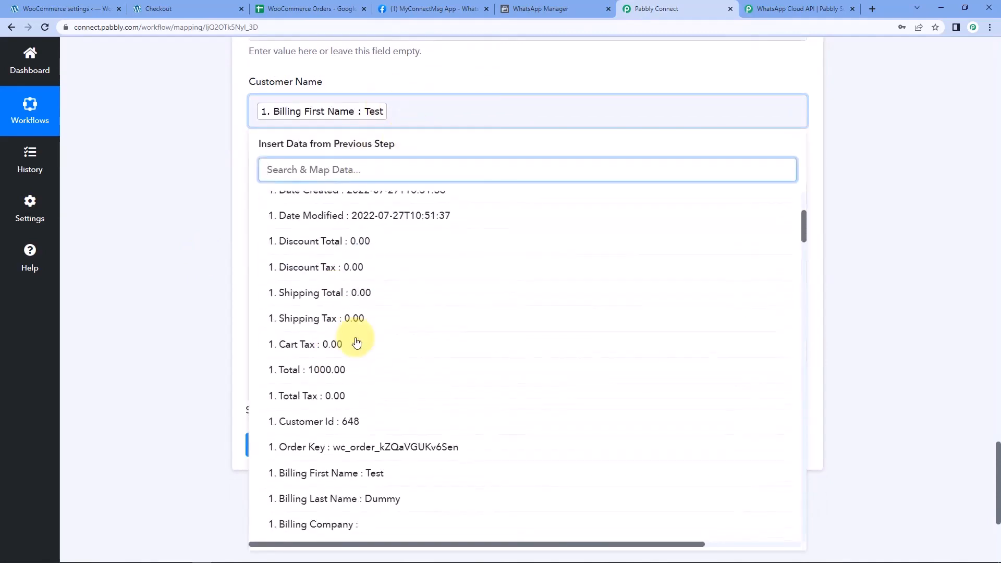
pyautogui.click(357, 496)
pyautogui.click(228, 219)
# Map Billing Email into Email and Billing Phone into Phone No
pyautogui.scroll(-1, 160, 166)
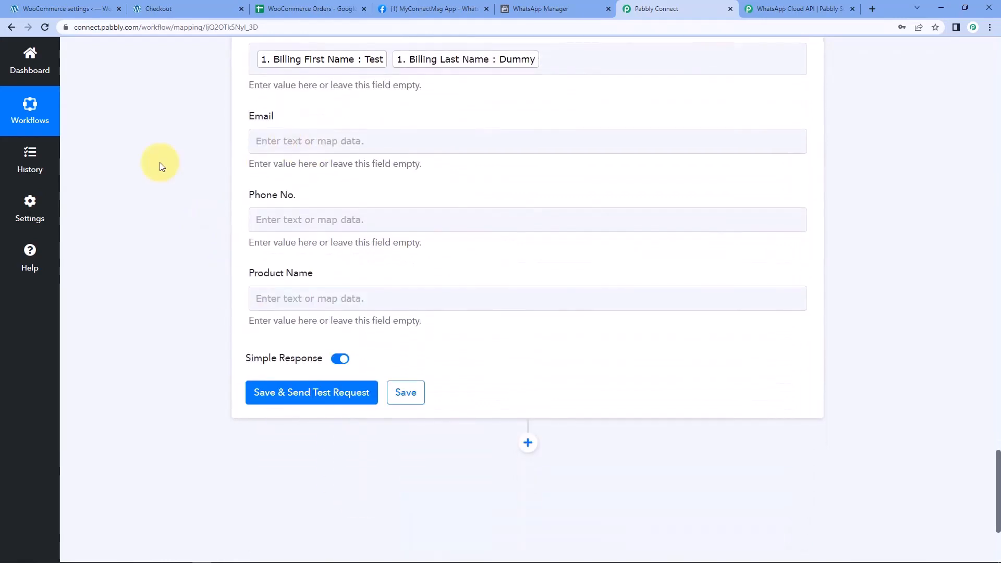
pyautogui.click(306, 141)
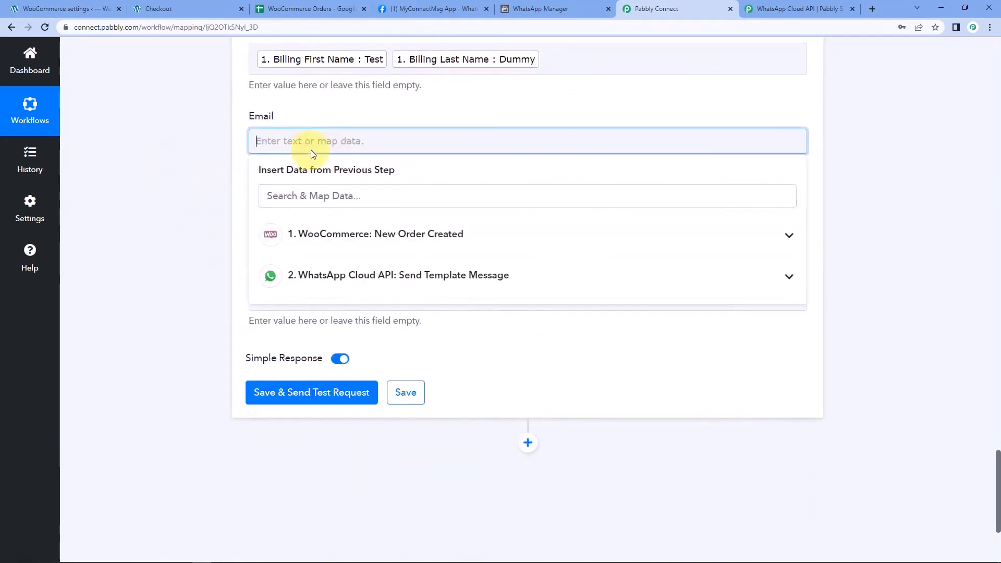
pyautogui.click(379, 235)
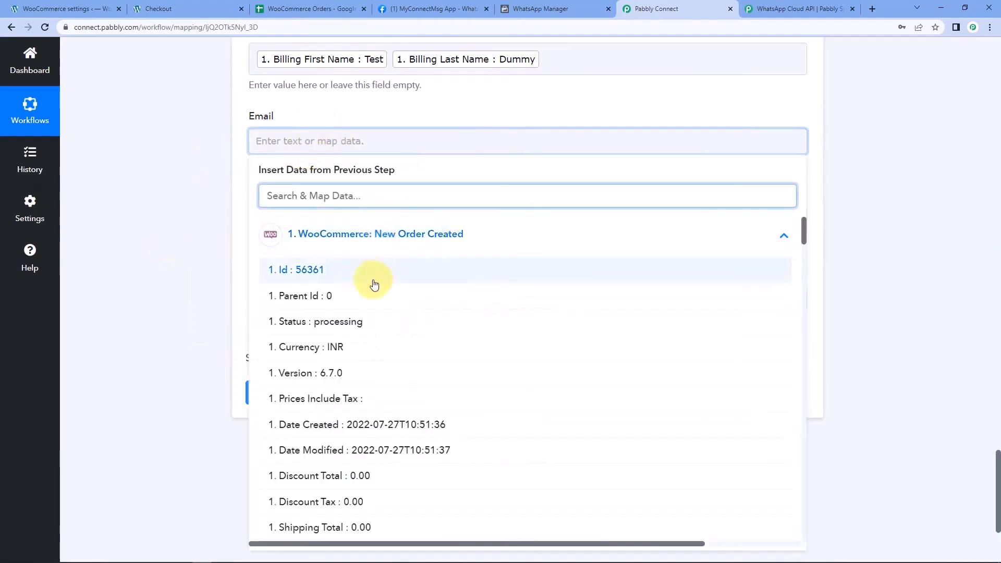
pyautogui.scroll(-5, 375, 289)
pyautogui.scroll(-4, 340, 474)
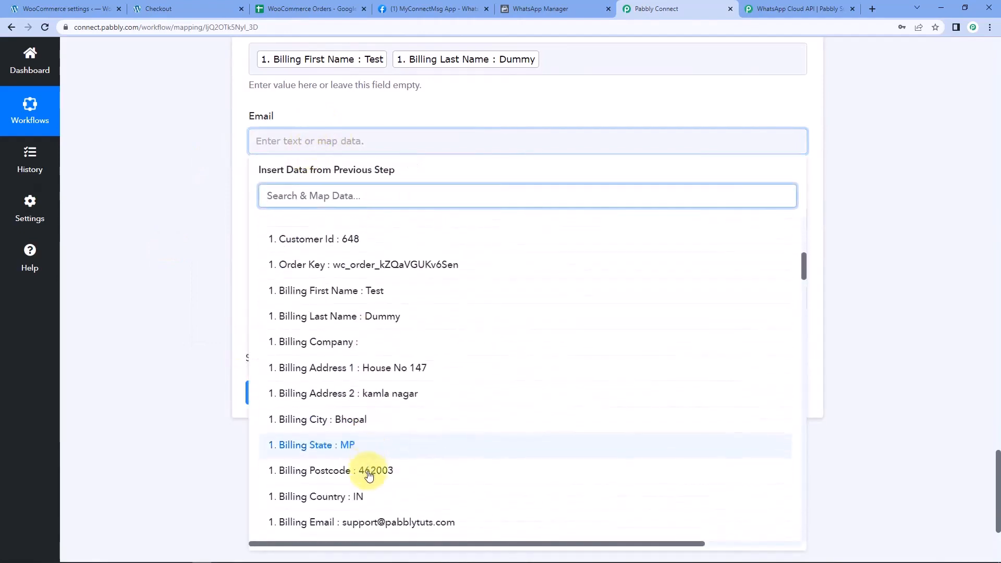
pyautogui.click(361, 524)
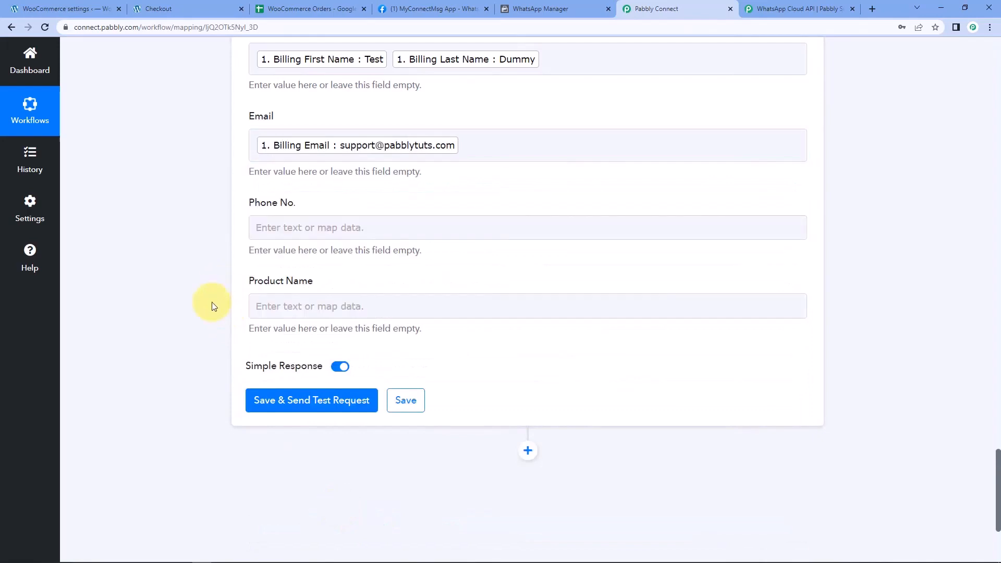
pyautogui.click(264, 227)
pyautogui.click(349, 332)
pyautogui.scroll(-8, 335, 376)
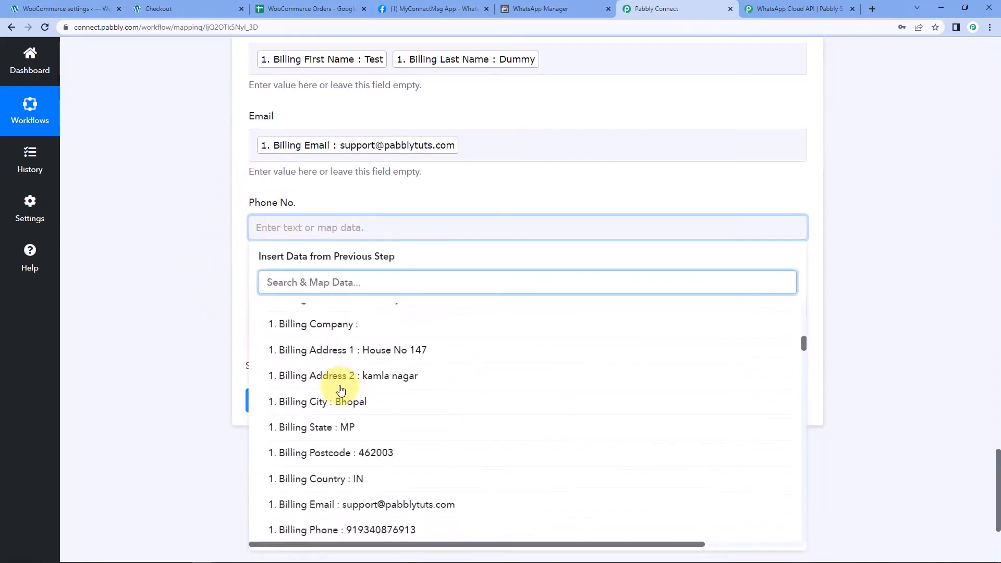
pyautogui.click(330, 531)
pyautogui.click(203, 305)
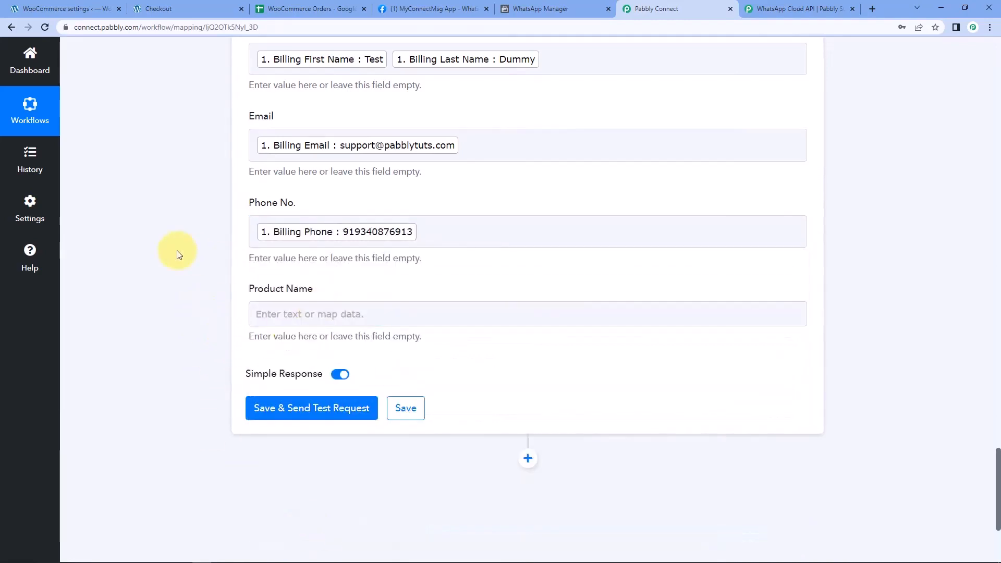
# Map Line Items 0 Name into Product Name, verify the sheet headers, and send a test row
pyautogui.click(282, 315)
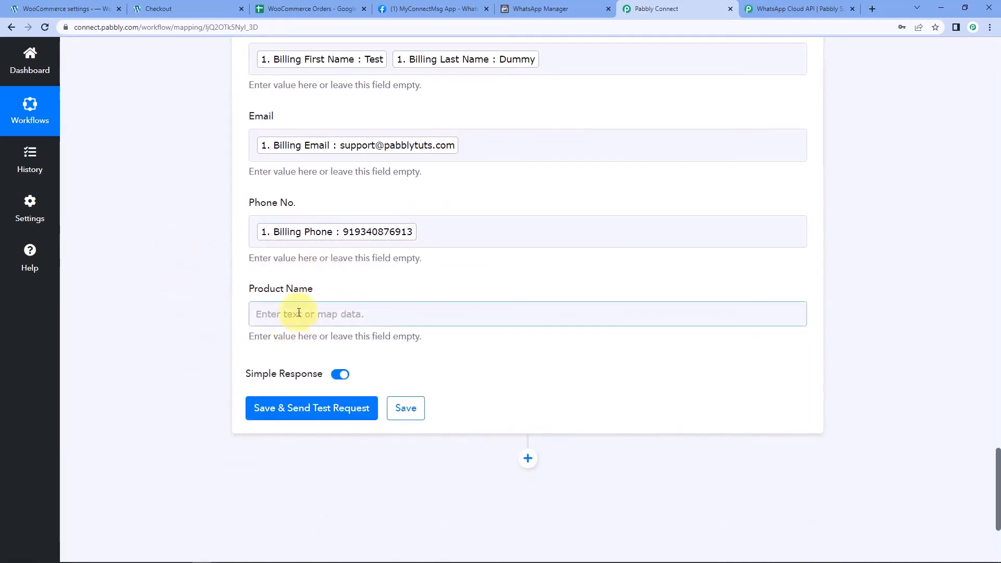
pyautogui.click(369, 409)
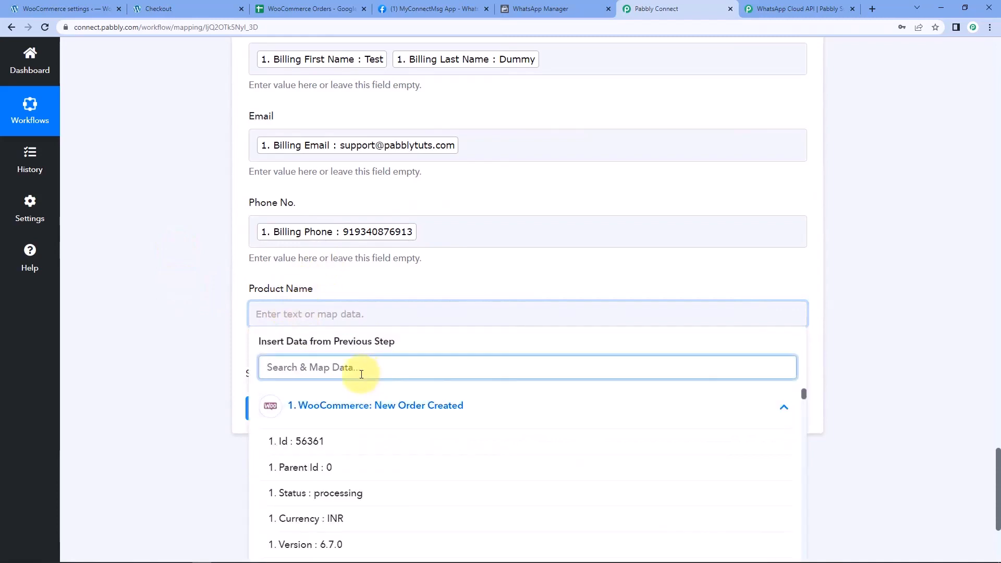
pyautogui.write('ite')
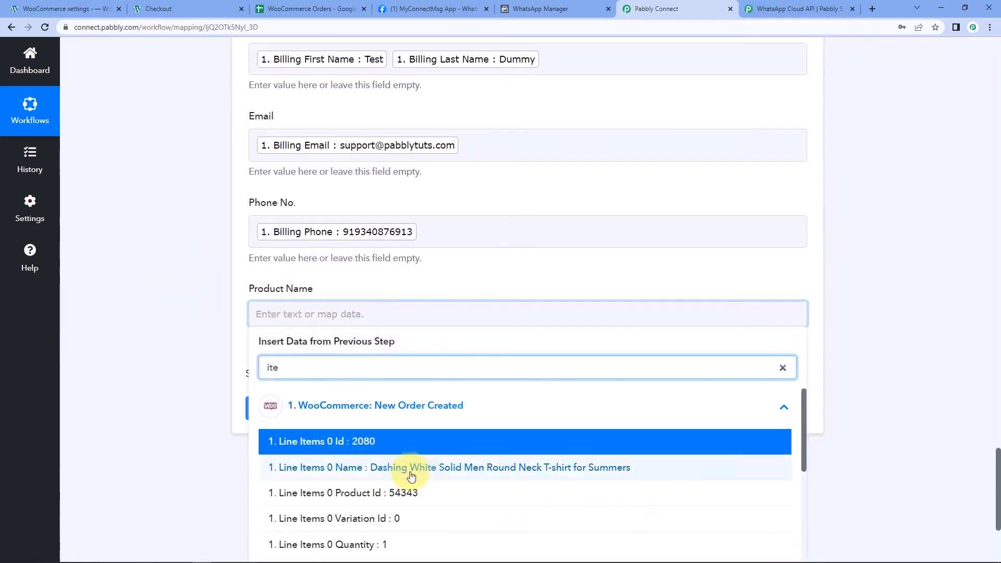
pyautogui.click(412, 472)
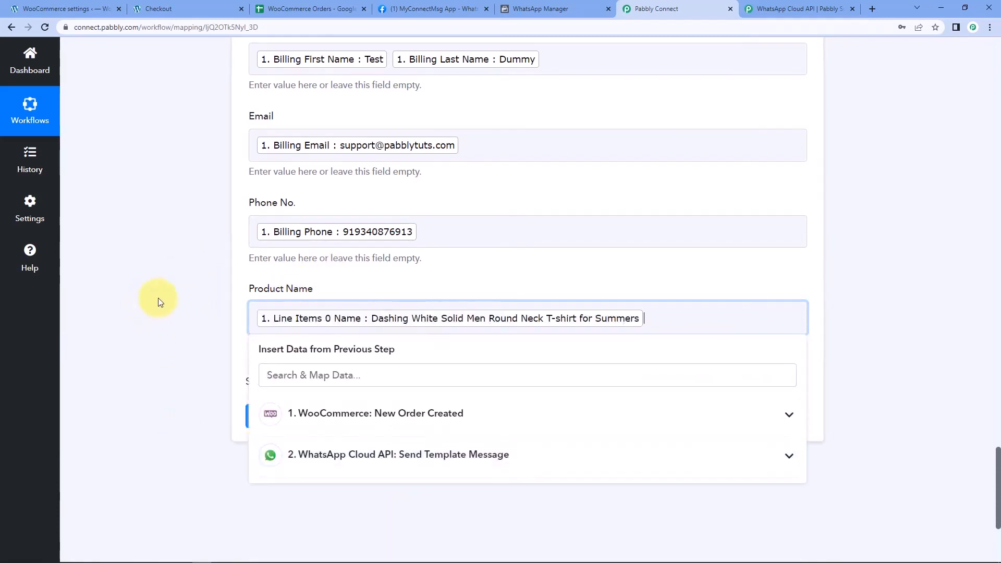
pyautogui.click(208, 284)
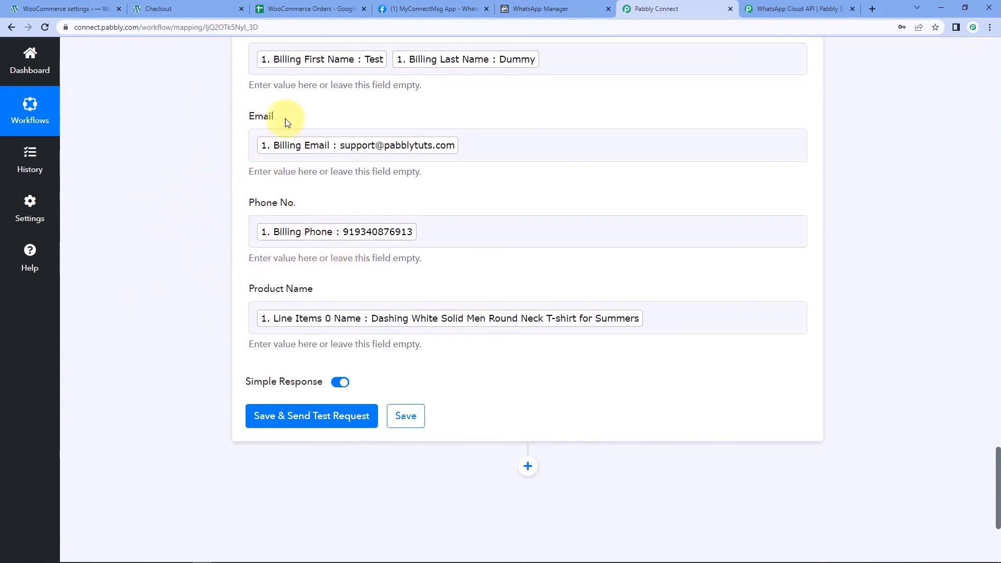
pyautogui.click(319, 7)
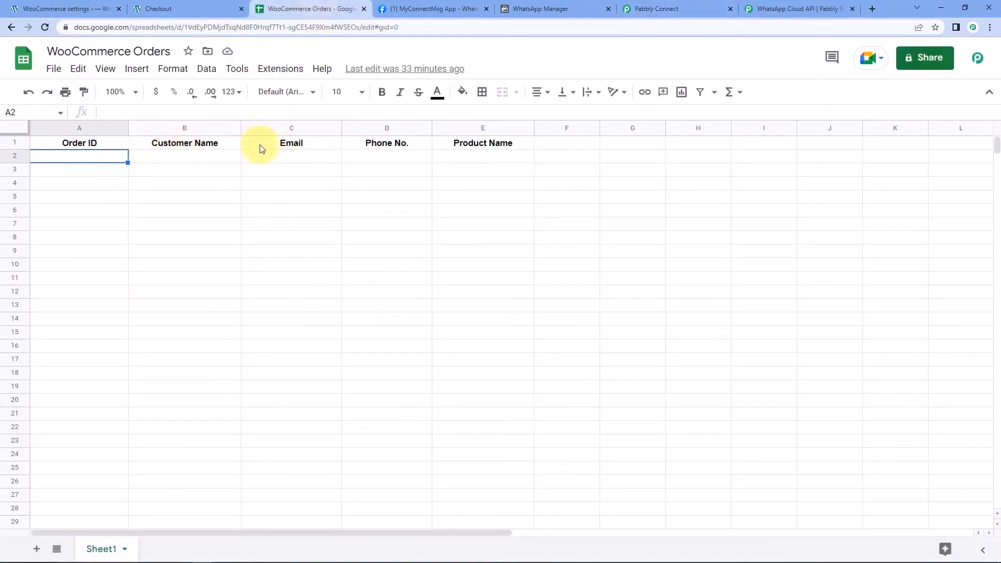
pyautogui.click(690, 6)
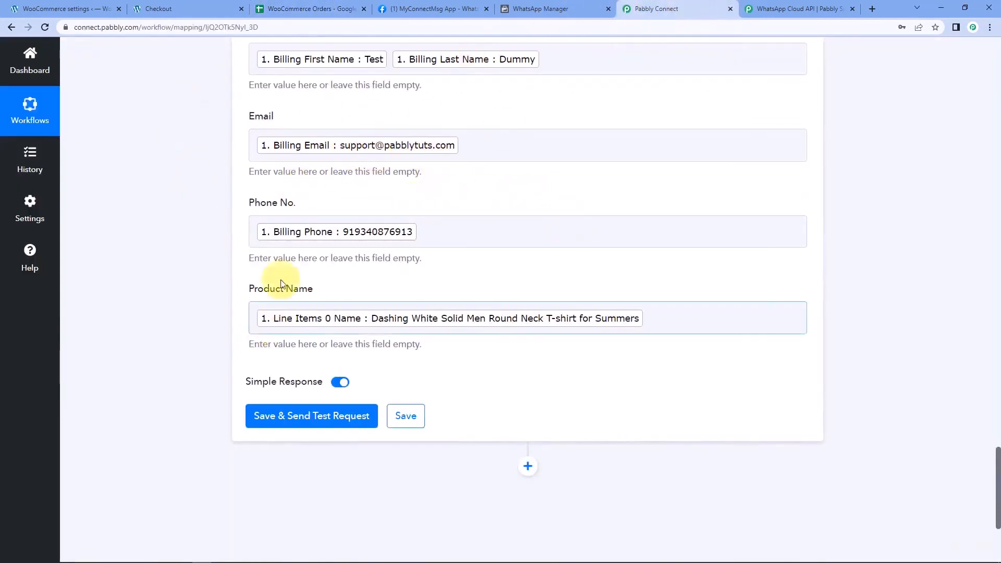
pyautogui.click(327, 414)
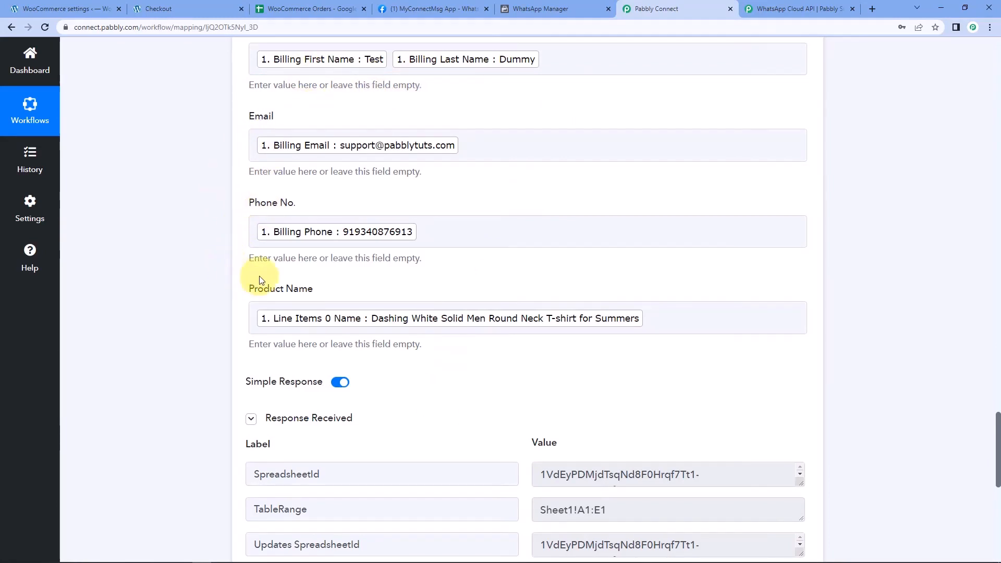
# Switch to the WooCommerce Orders sheet to look for the new test row
pyautogui.click(287, 6)
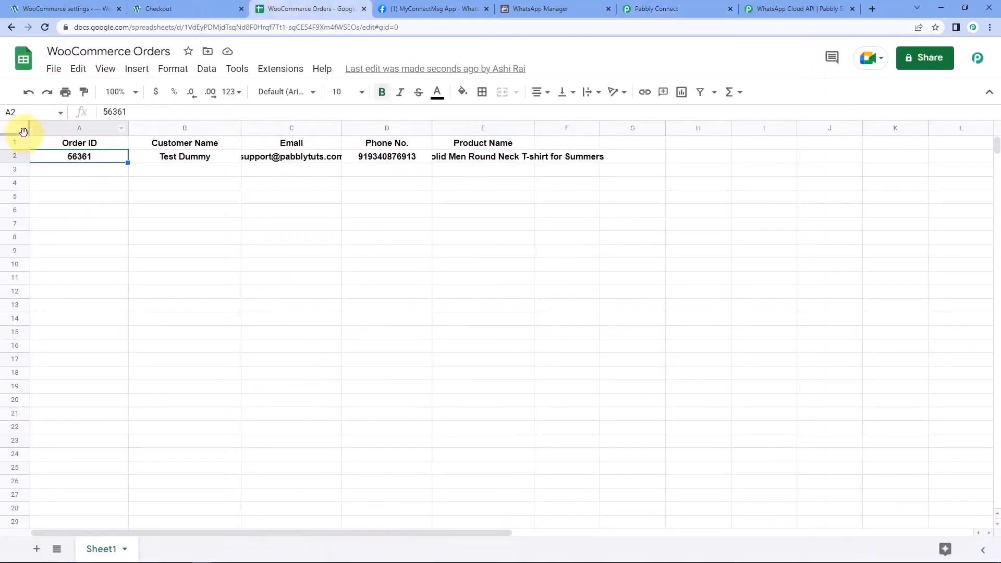
# Remove bold from row 2 and widen column E to fit the product name
pyautogui.click(16, 155)
pyautogui.hotkey('ctrl', 'b')
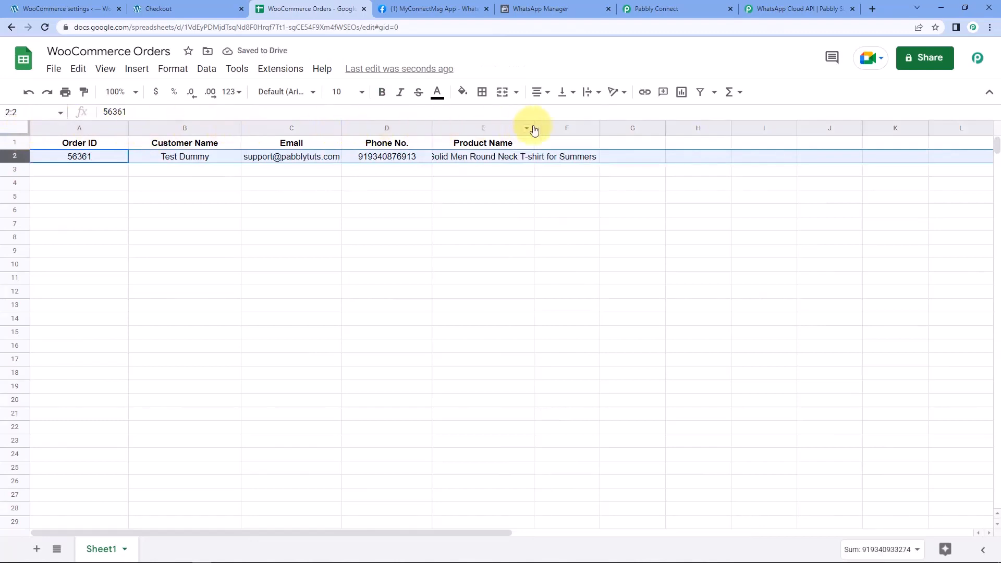
pyautogui.moveTo(534, 125); pyautogui.dragTo(710, 128)
# Check each value in cells A2 to E2, then return to the order-received checkout page
pyautogui.click(95, 164)
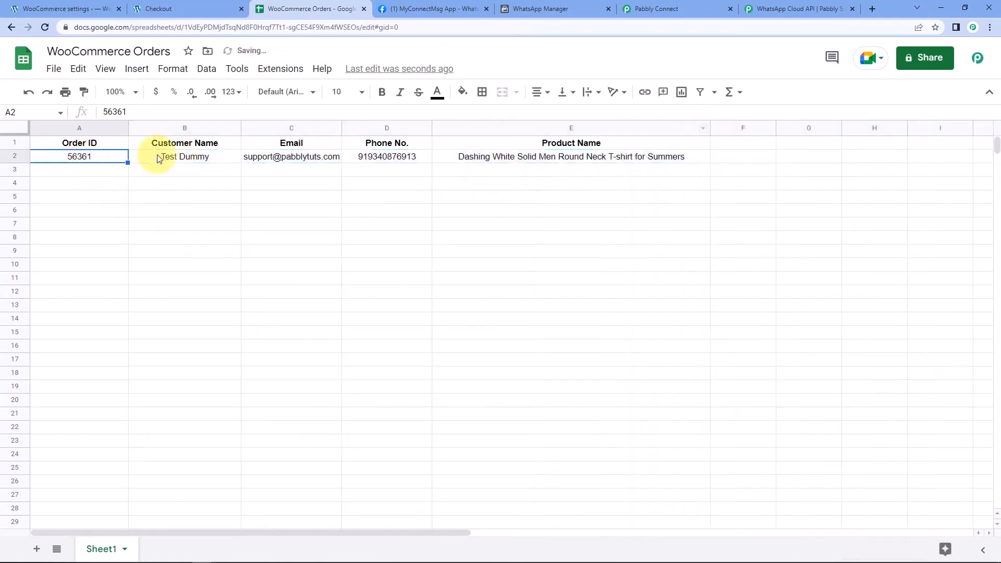
pyautogui.click(182, 159)
pyautogui.click(259, 162)
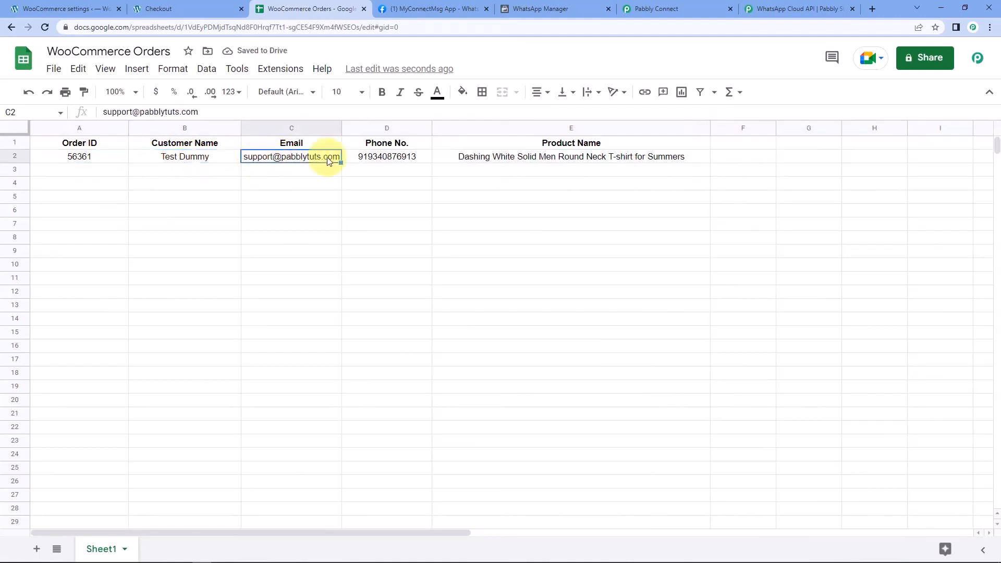
pyautogui.click(387, 159)
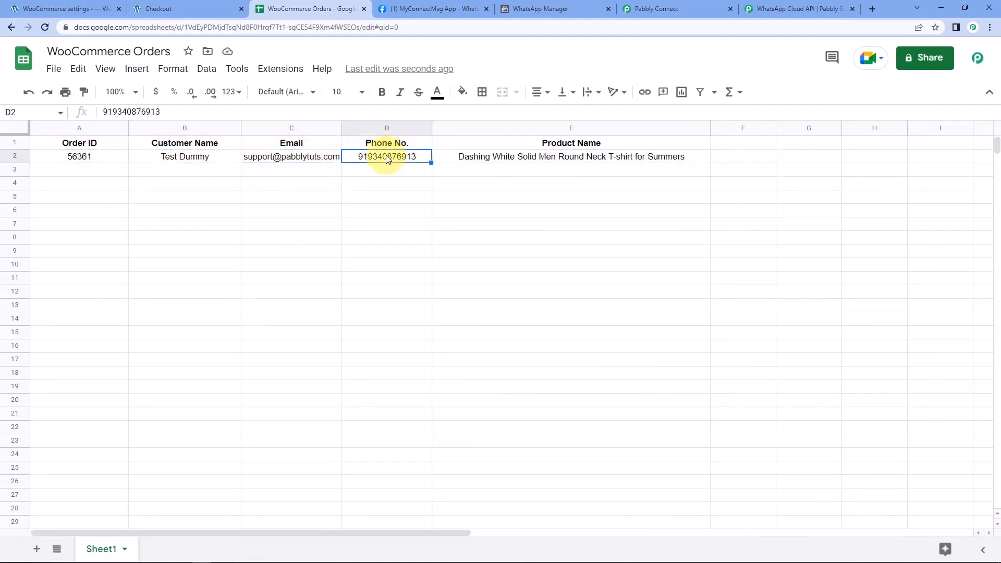
pyautogui.click(502, 162)
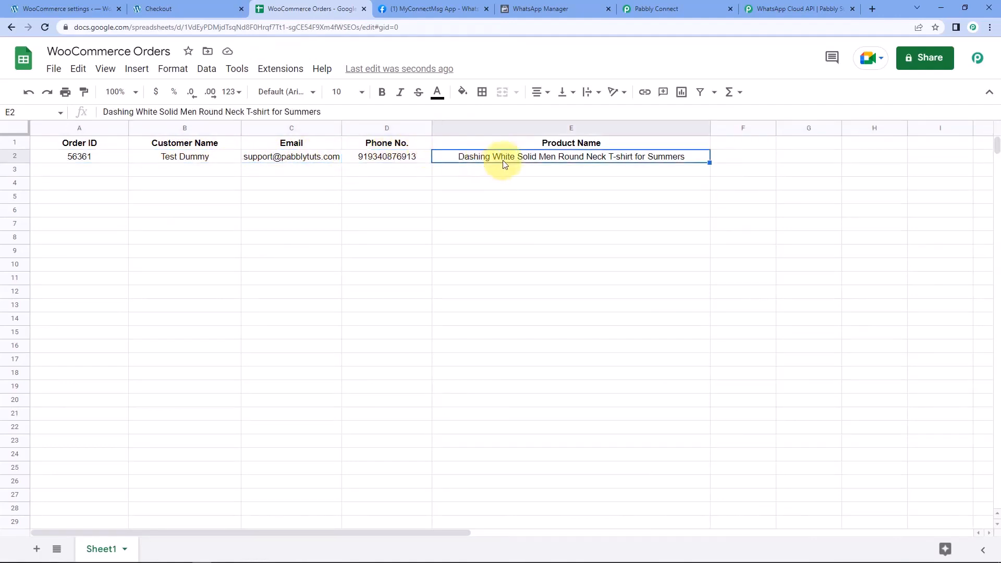
pyautogui.click(81, 158)
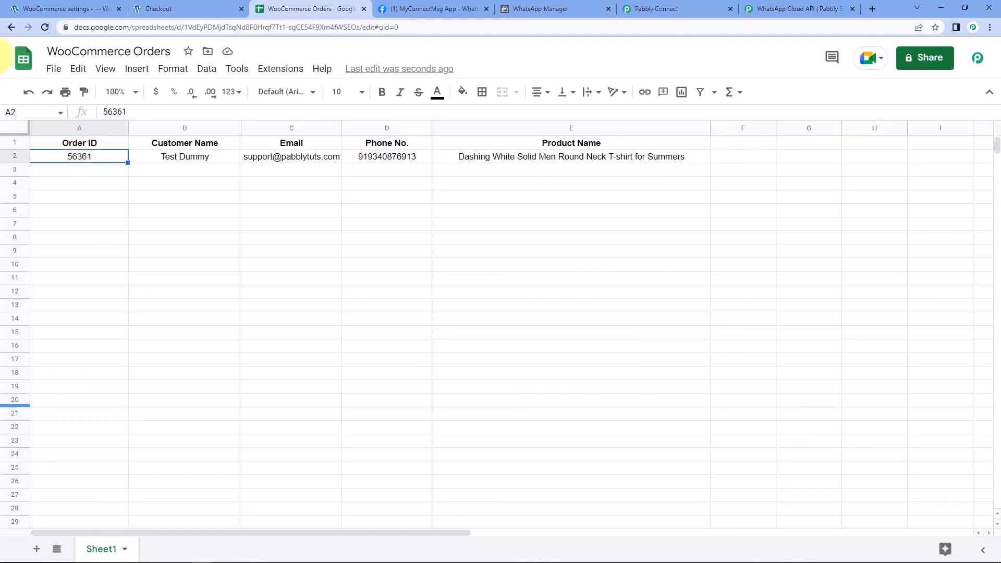
pyautogui.click(176, 5)
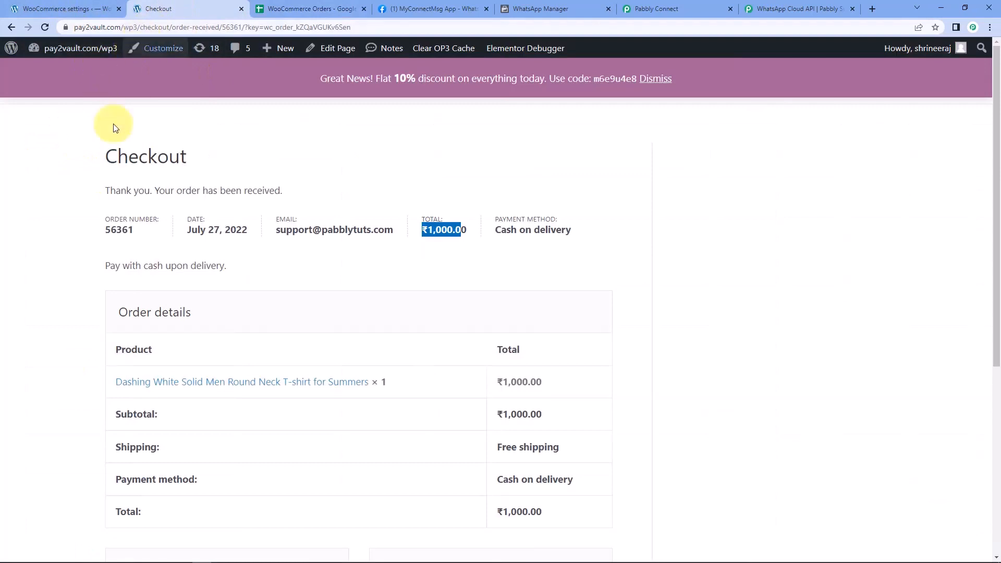
# Return to the Shop, add the Iron Press to the cart and proceed to checkout
pyautogui.click(11, 28)
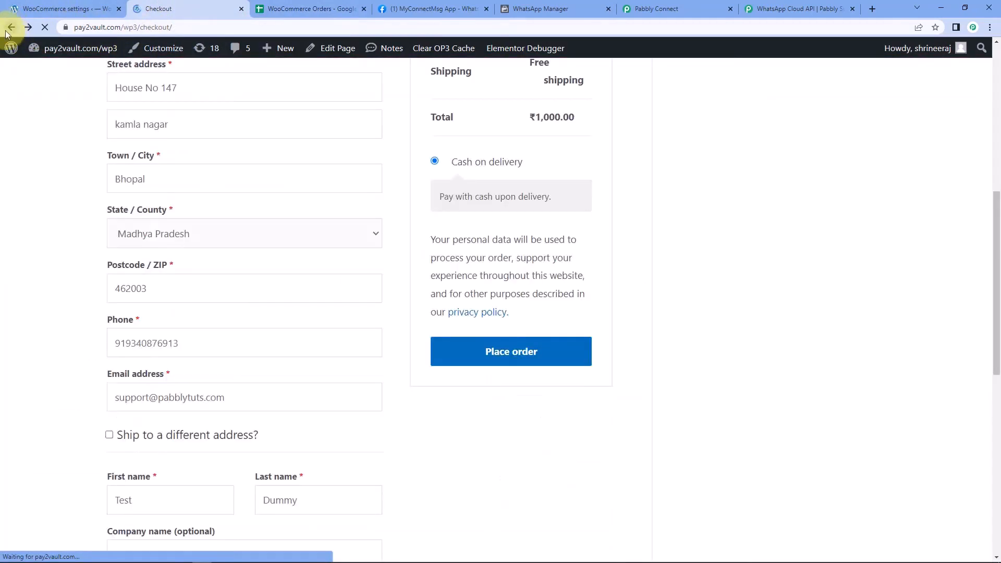
pyautogui.click(11, 28)
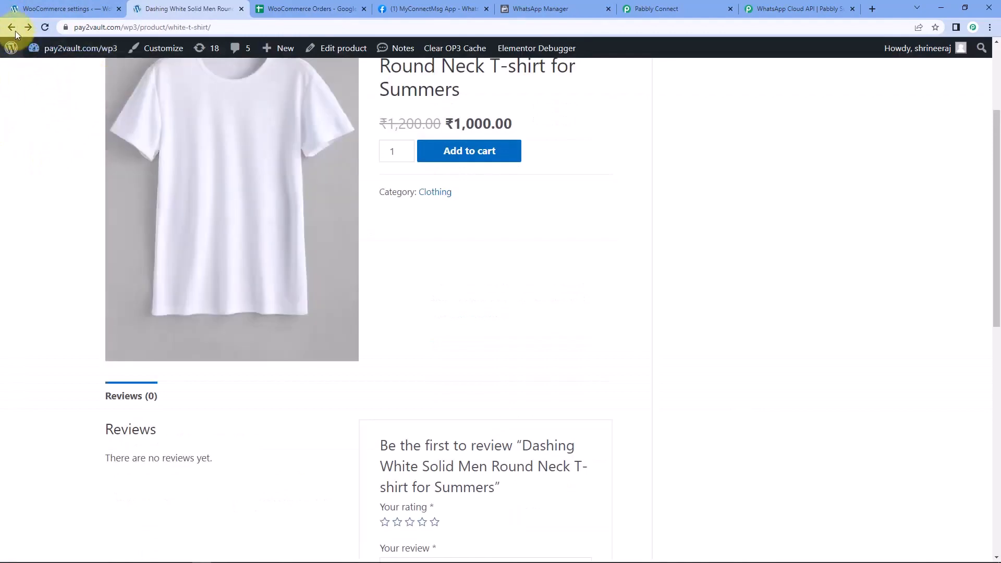
pyautogui.click(11, 27)
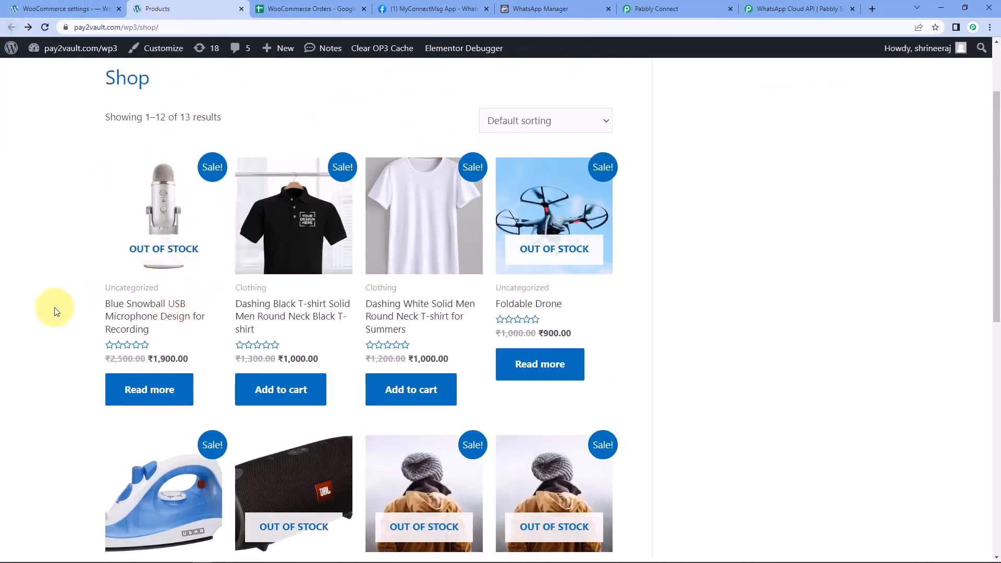
pyautogui.scroll(-3, 54, 308)
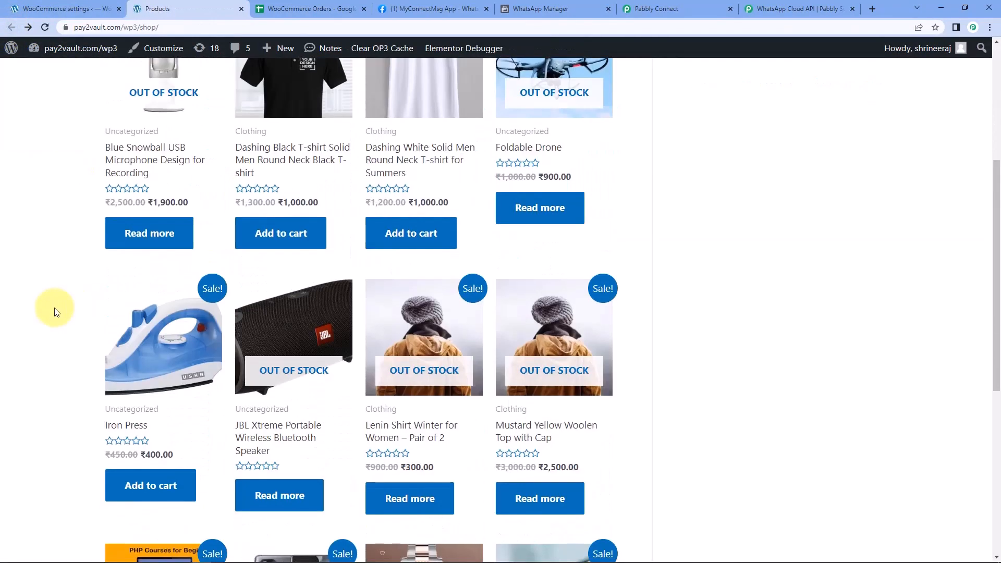
pyautogui.click(134, 431)
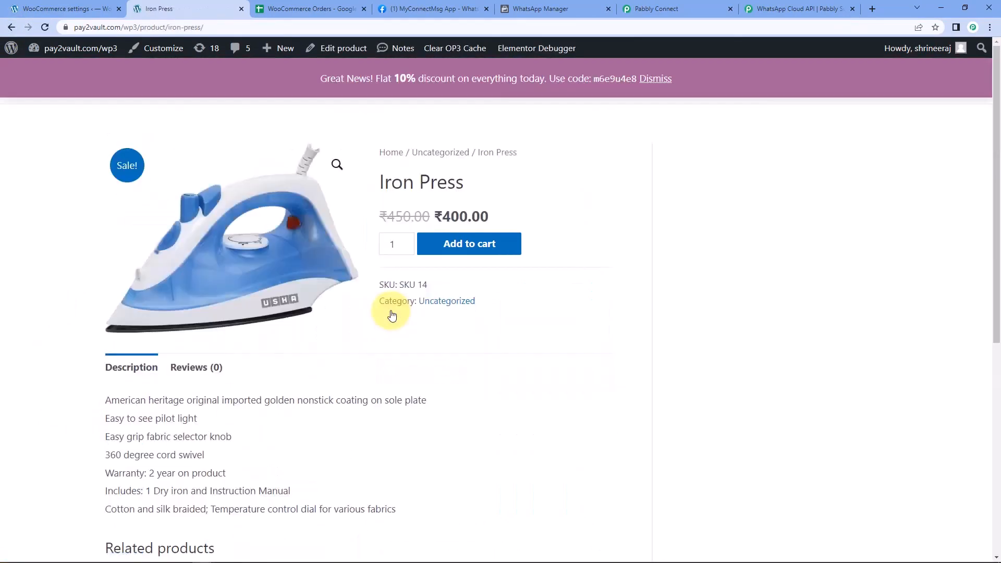
pyautogui.click(472, 248)
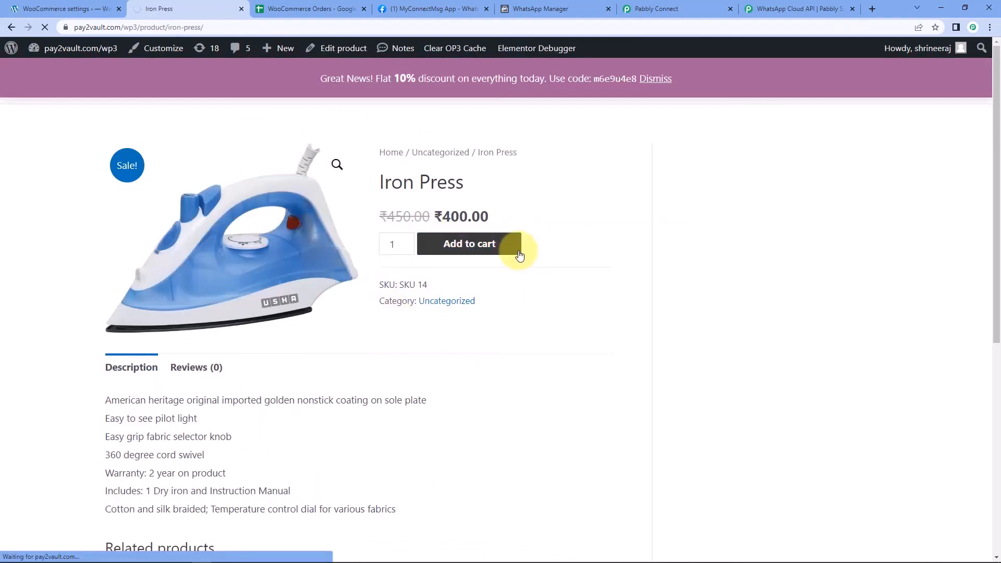
pyautogui.scroll(-5, 501, 258)
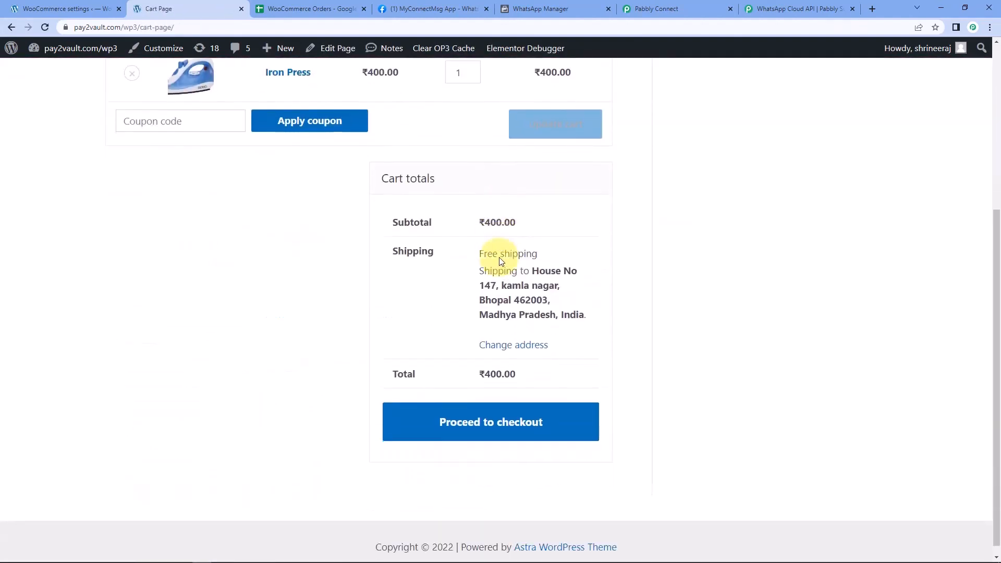
pyautogui.click(592, 413)
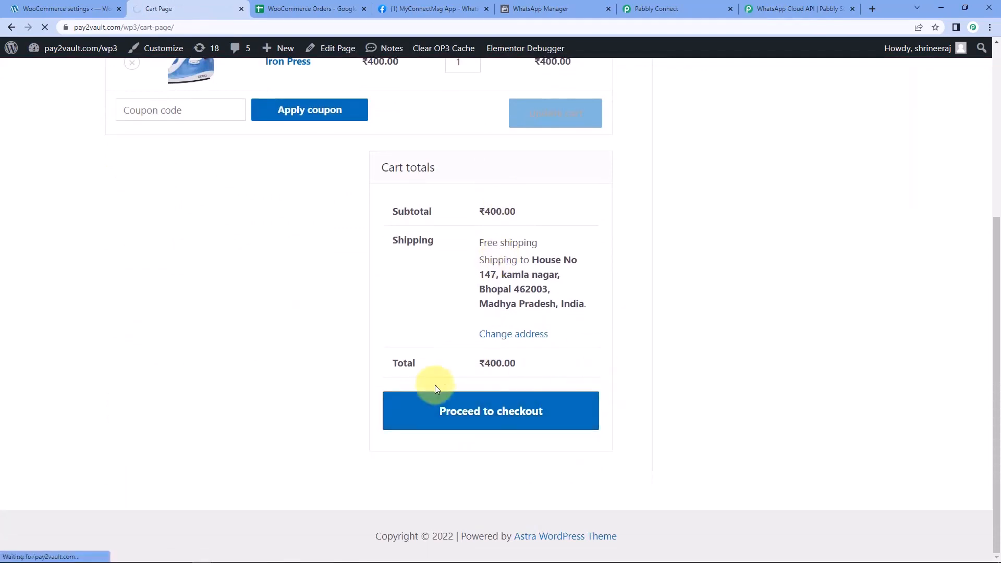
pyautogui.scroll(-2, 308, 276)
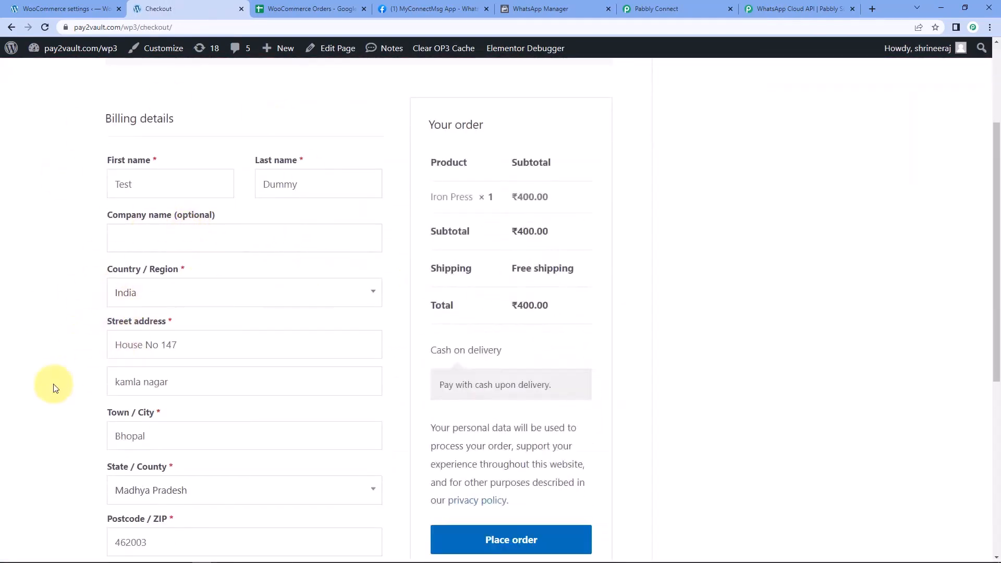
# Replace the billing first and last names with new test names and place the cash-on-delivery order
pyautogui.doubleClick(184, 182)
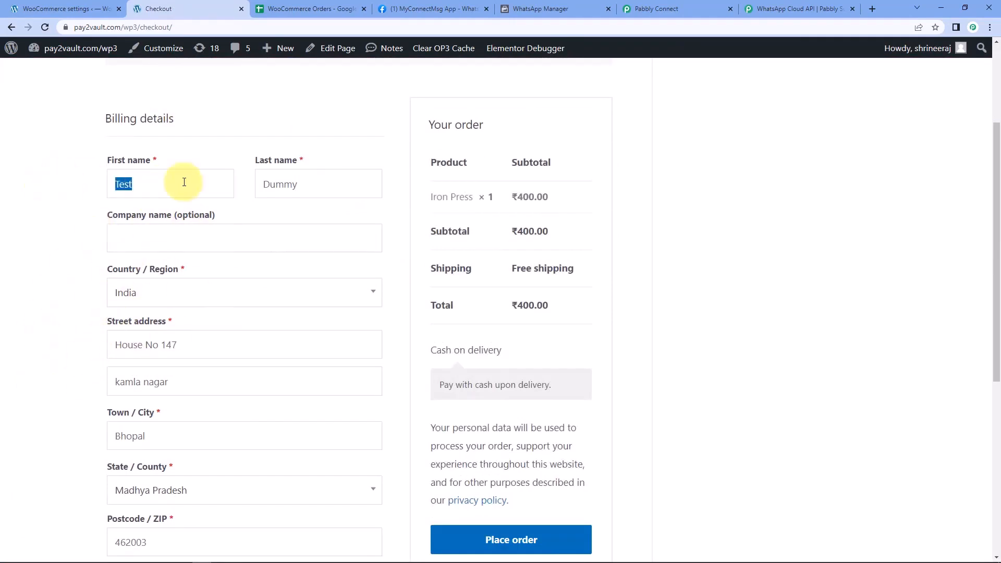
pyautogui.press('BackSpace')
pyautogui.doubleClick(316, 185)
pyautogui.press('BackSpace')
pyautogui.click(137, 193)
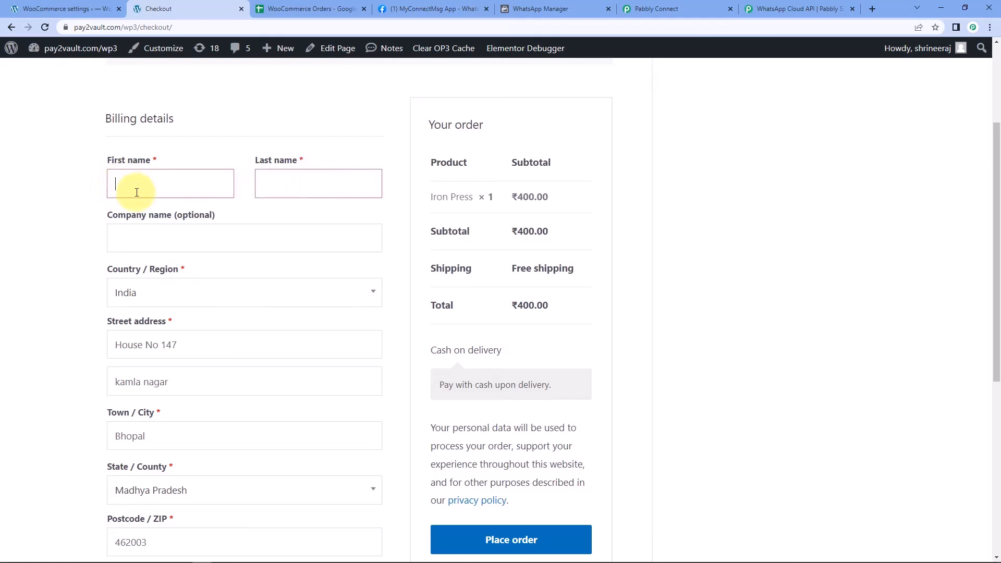
pyautogui.write('Dummy')
pyautogui.press('Tab')
pyautogui.write('Last Anme')
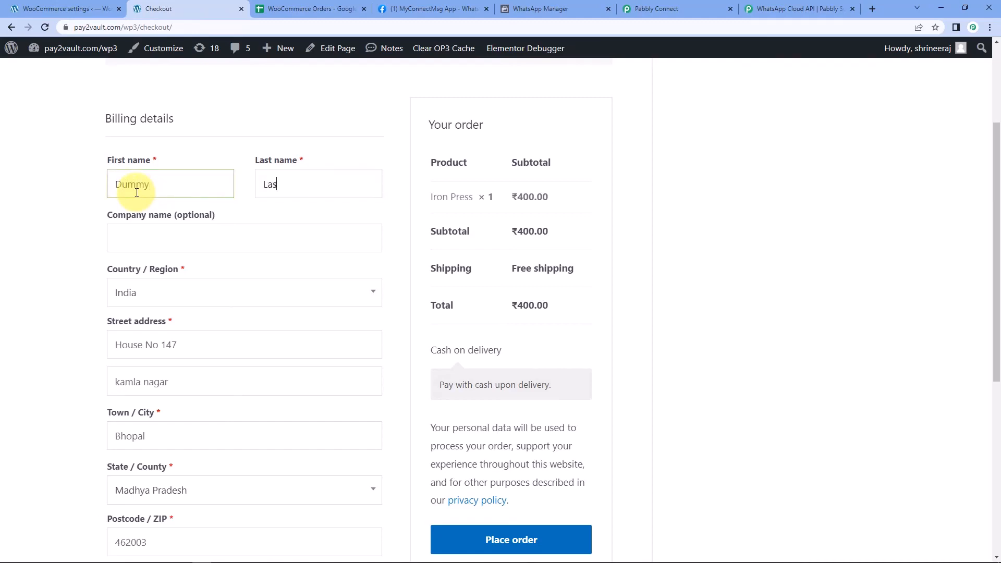
pyautogui.press('BackSpace')
pyautogui.press('BackSpace')
pyautogui.press('BackSpace')
pyautogui.write('Namee')
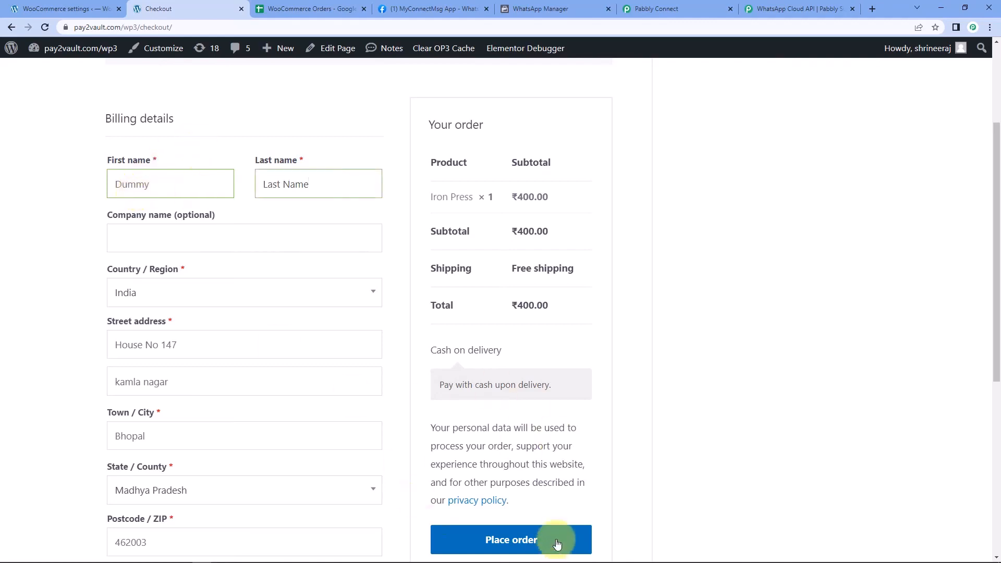
pyautogui.click(548, 553)
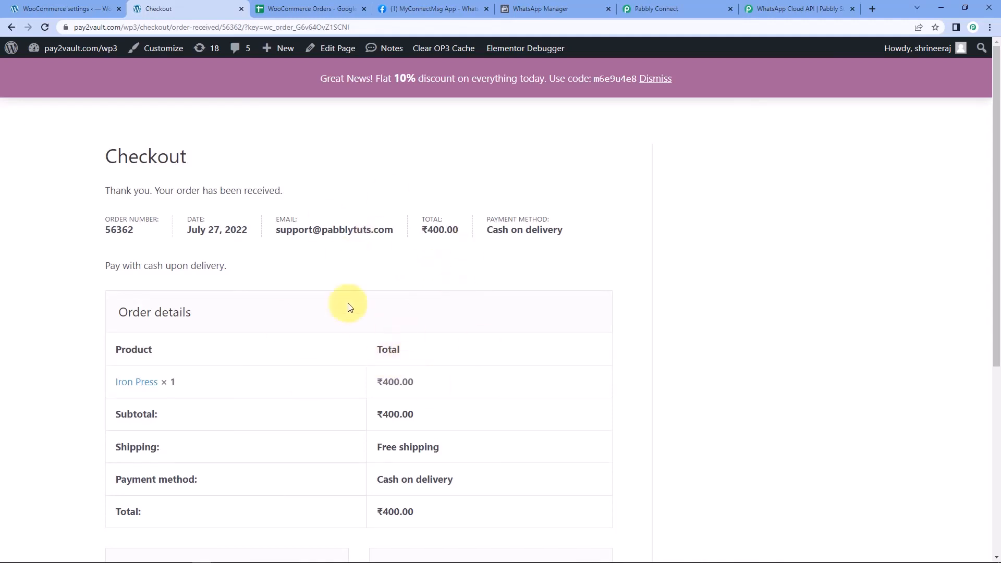
# Check WhatsApp's business chat for the new Iron Press order confirmation, then return to the browser
pyautogui.click(251, 557)
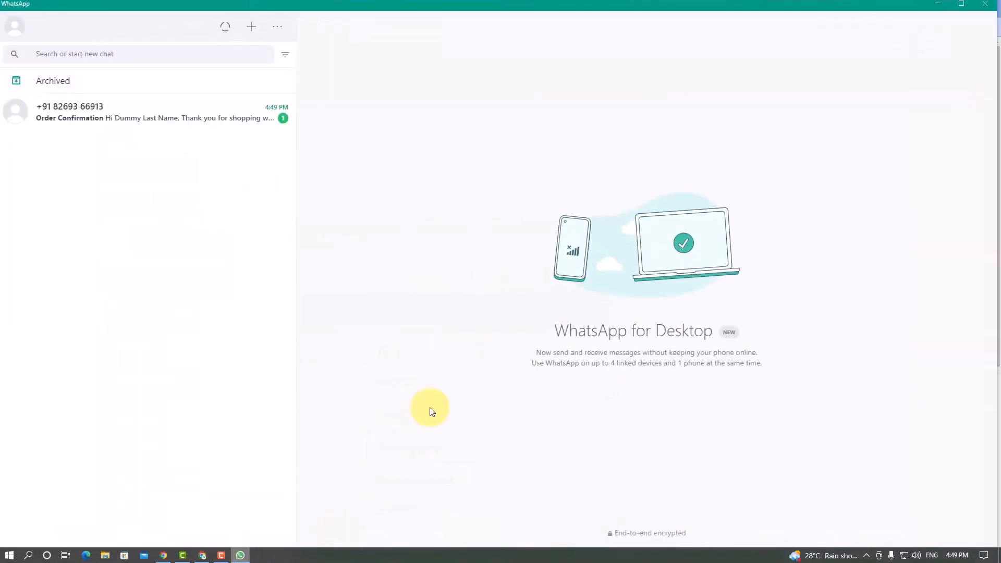
pyautogui.click(197, 107)
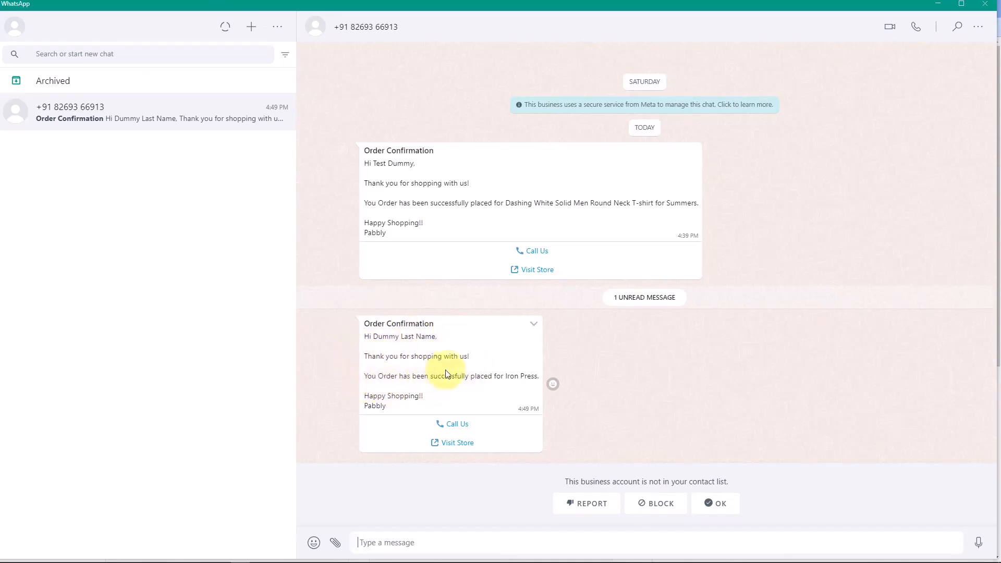
pyautogui.moveTo(506, 376); pyautogui.dragTo(538, 376)
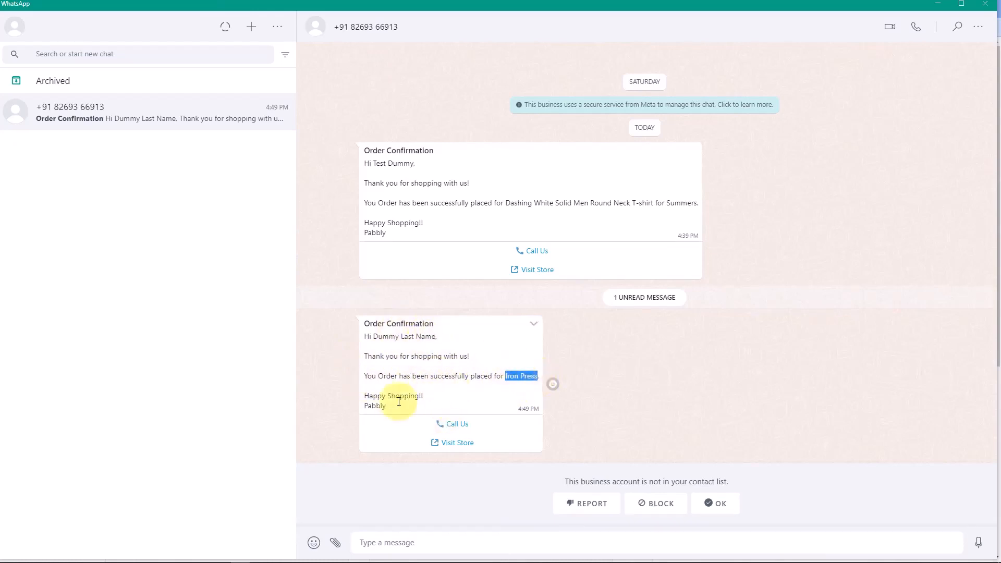
pyautogui.click(608, 365)
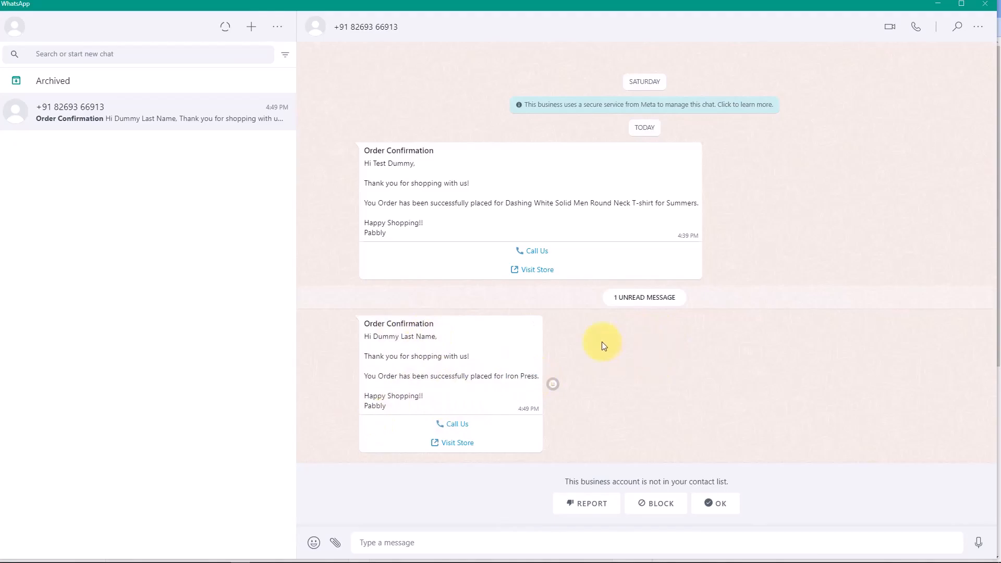
pyautogui.click(938, 4)
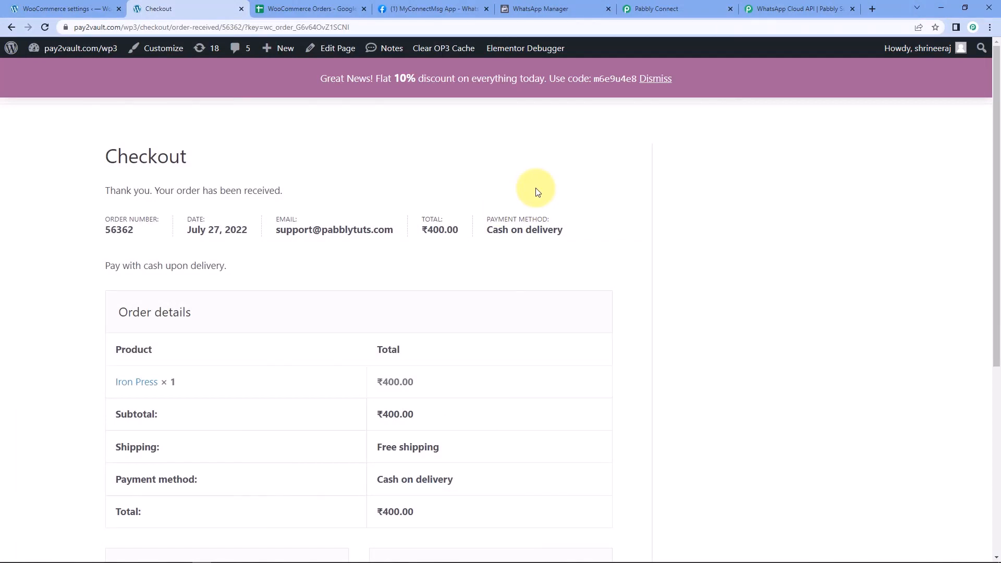
# Verify row 3 of the WooCommerce Orders sheet holds the Iron Press order's ID, name, phone and product
pyautogui.click(324, 9)
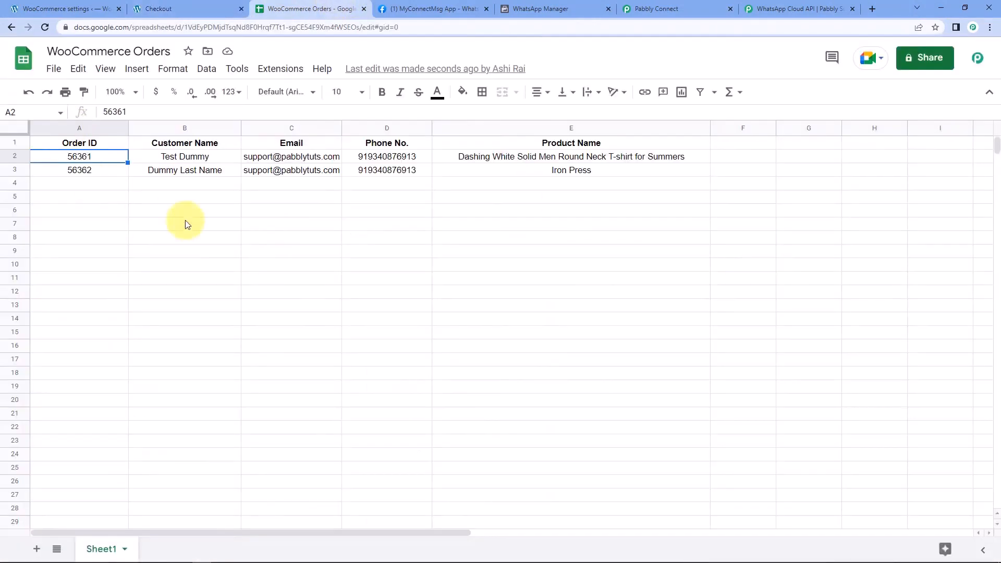
pyautogui.click(109, 184)
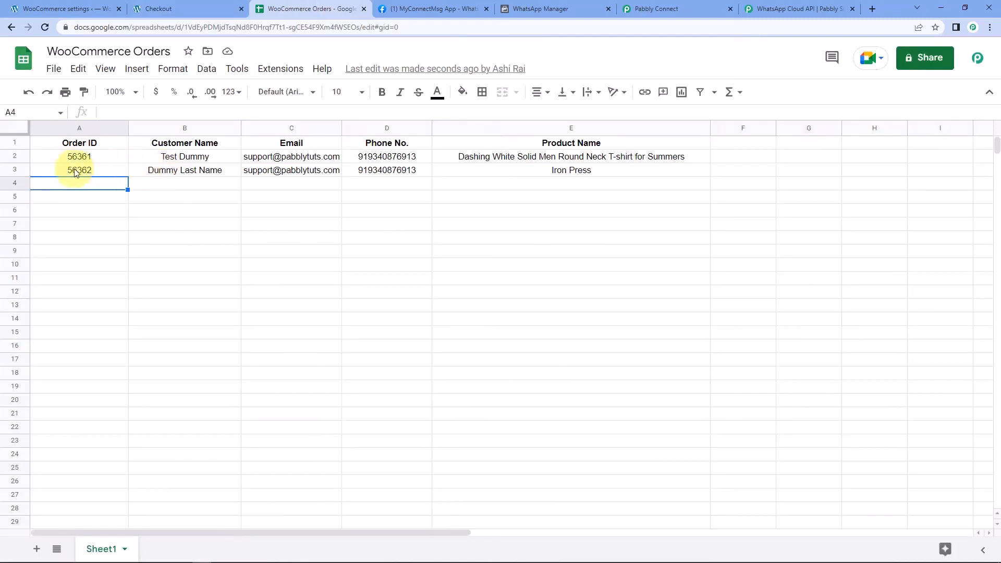
pyautogui.click(112, 171)
pyautogui.moveTo(113, 172); pyautogui.dragTo(599, 174)
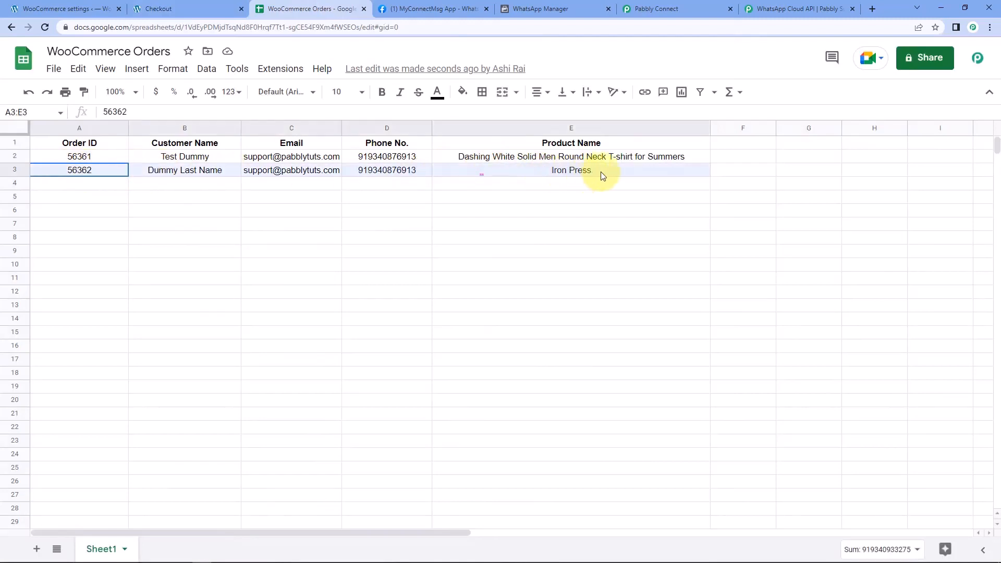
pyautogui.click(149, 174)
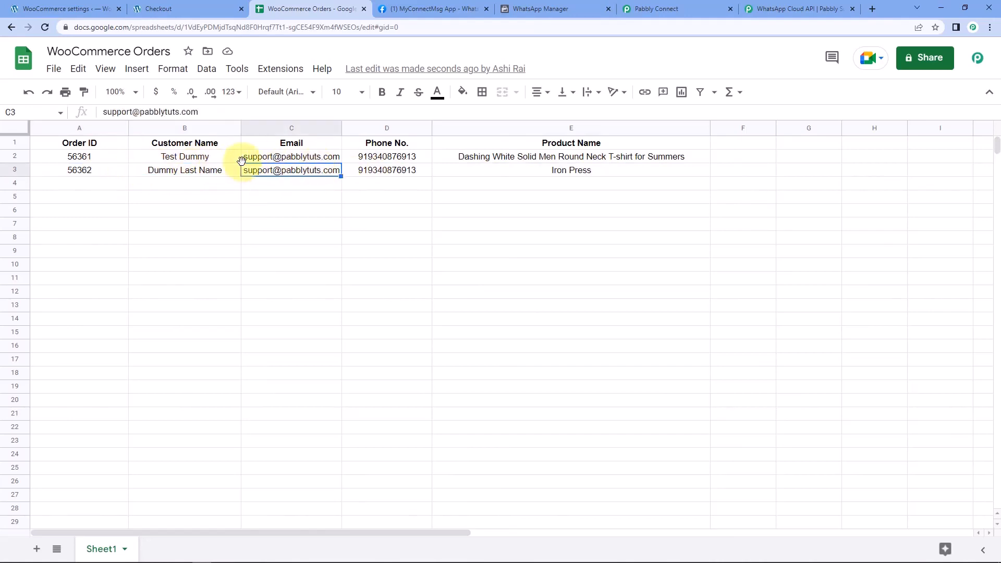
pyautogui.click(386, 170)
pyautogui.click(515, 175)
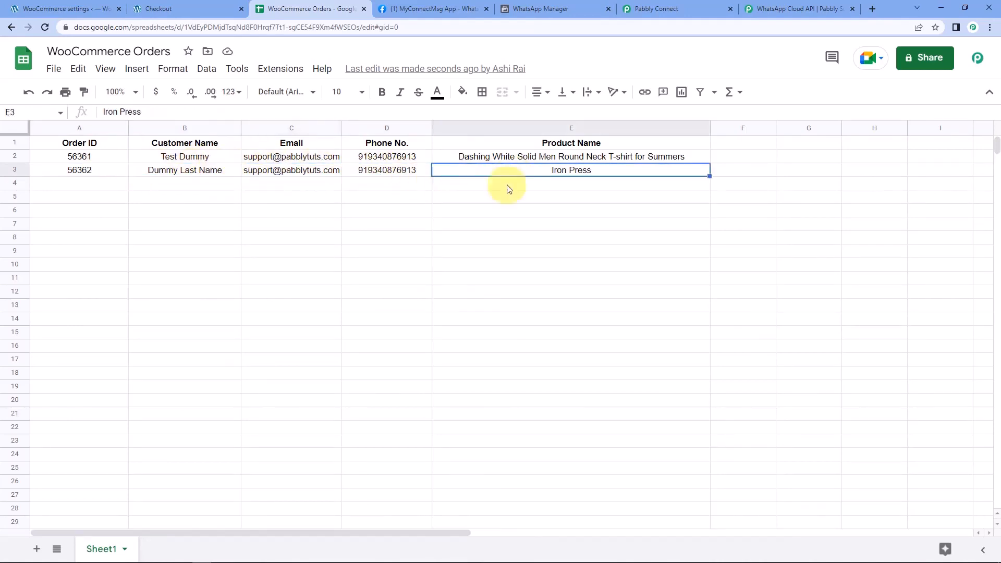
pyautogui.click(100, 187)
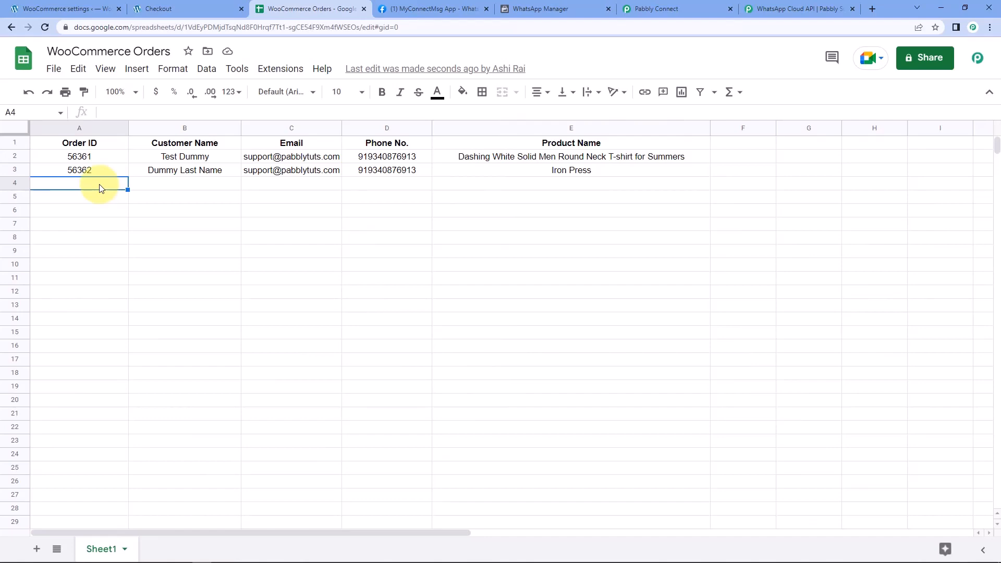
pyautogui.click(673, 9)
# Collapse the WooCommerce trigger step so all three workflow steps show as an overview
pyautogui.scroll(5, 602, 245)
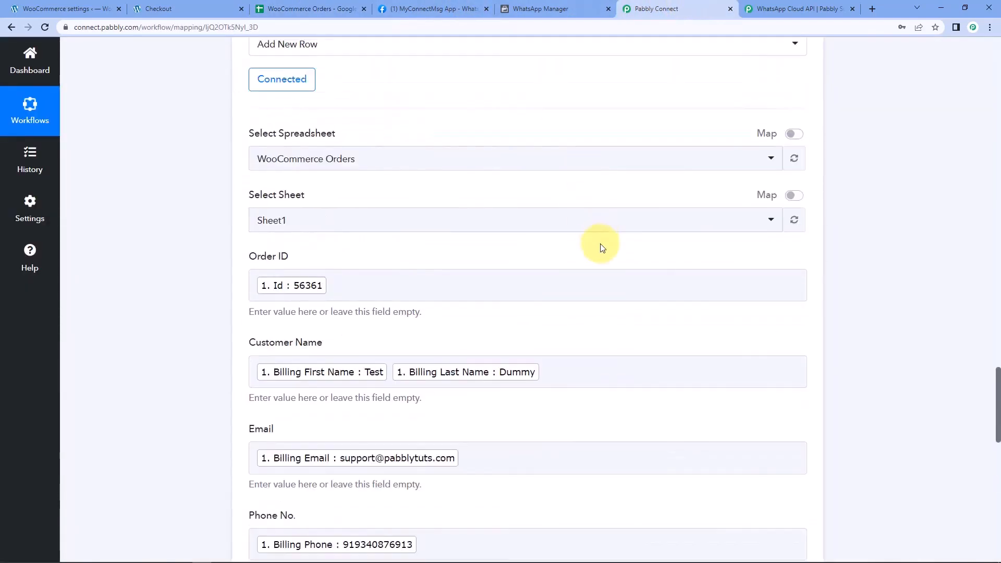
pyautogui.scroll(10, 603, 244)
pyautogui.scroll(5, 835, 396)
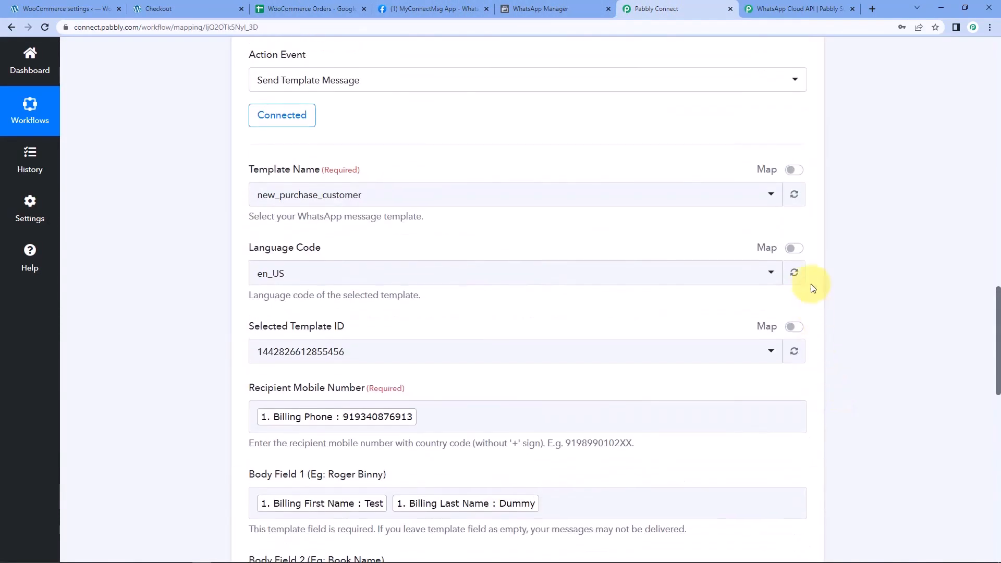
pyautogui.scroll(20, 814, 296)
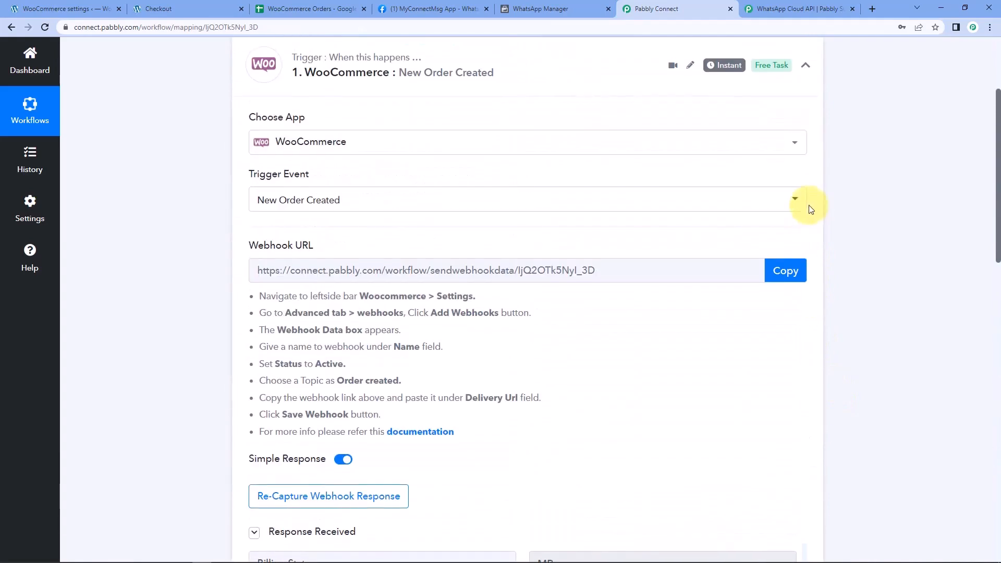
pyautogui.scroll(1, 806, 130)
pyautogui.click(806, 107)
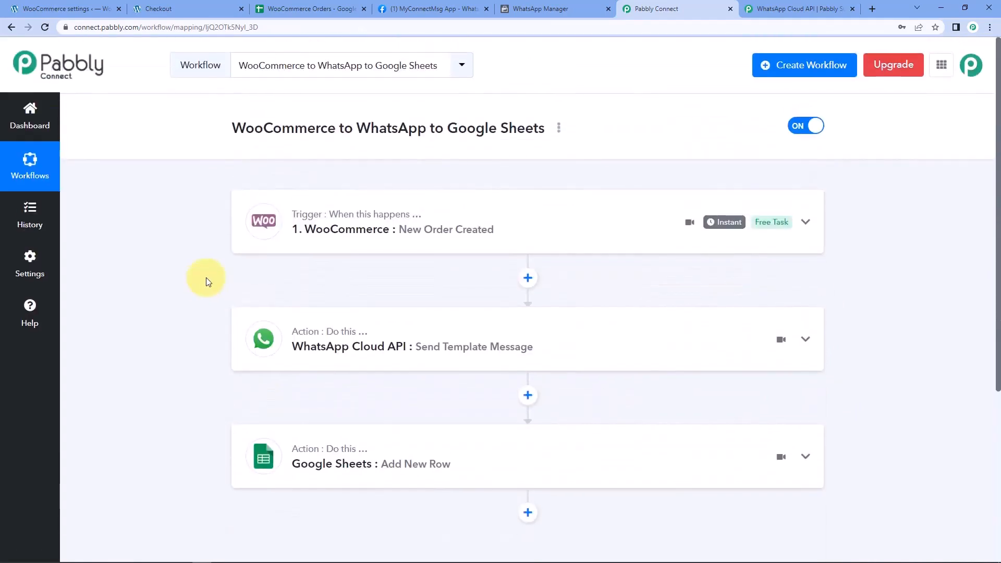
pyautogui.scroll(-1, 205, 278)
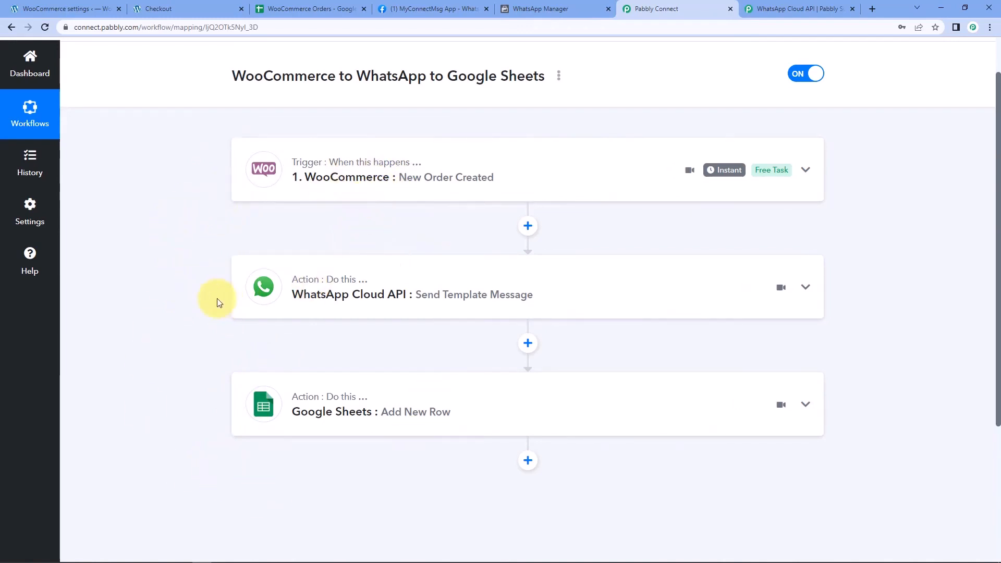
pyautogui.scroll(1, 621, 246)
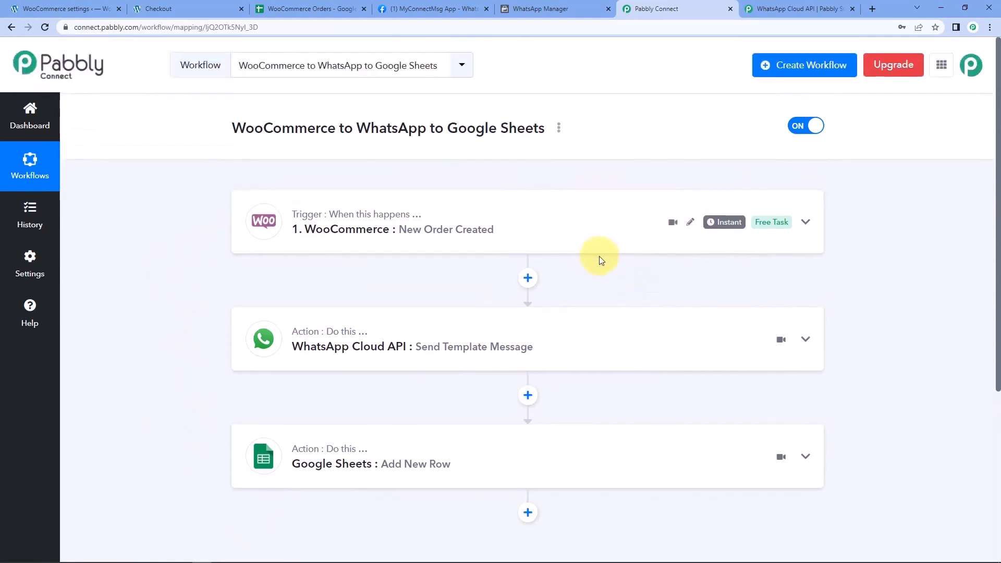
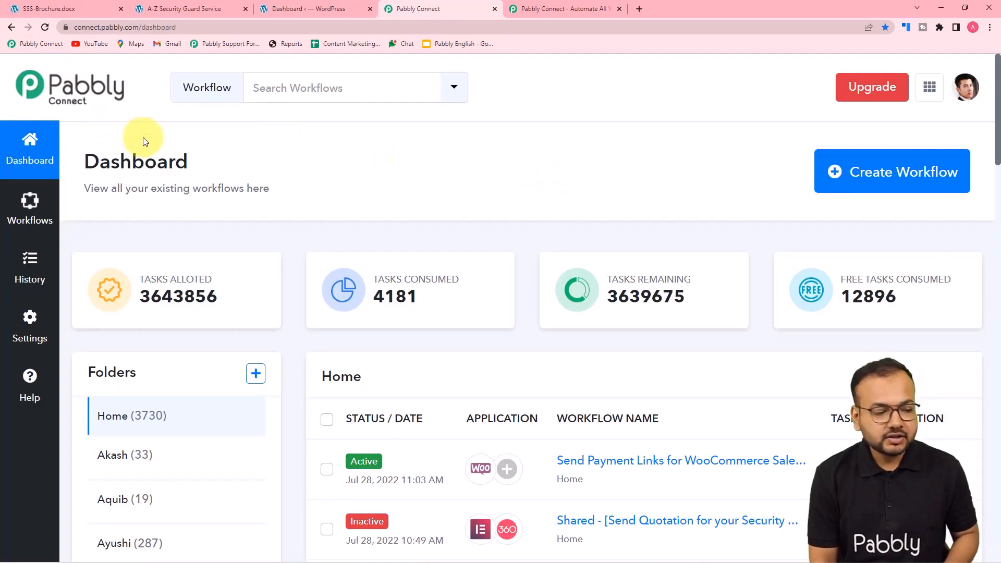
pyautogui.click(558, 10)
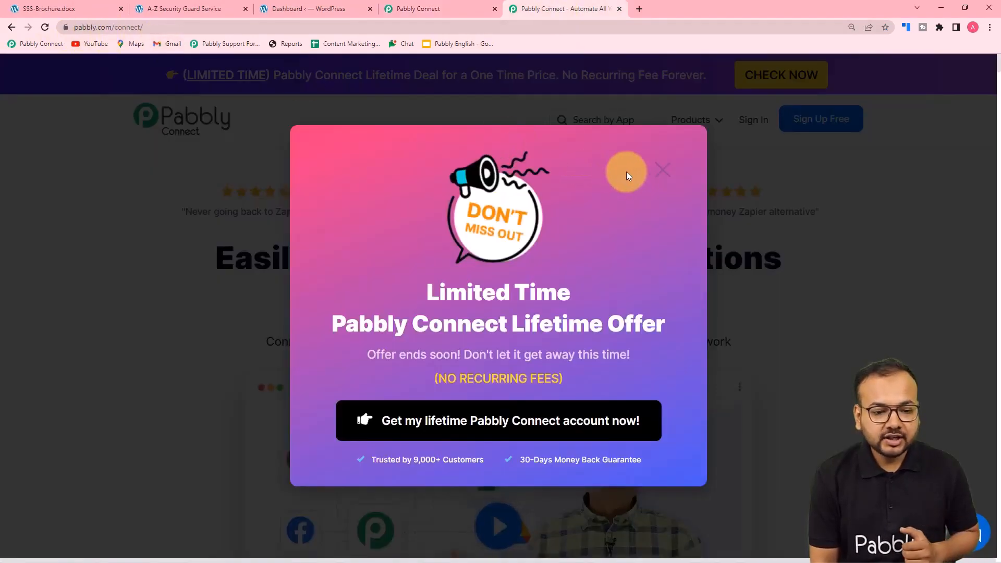
pyautogui.click(662, 170)
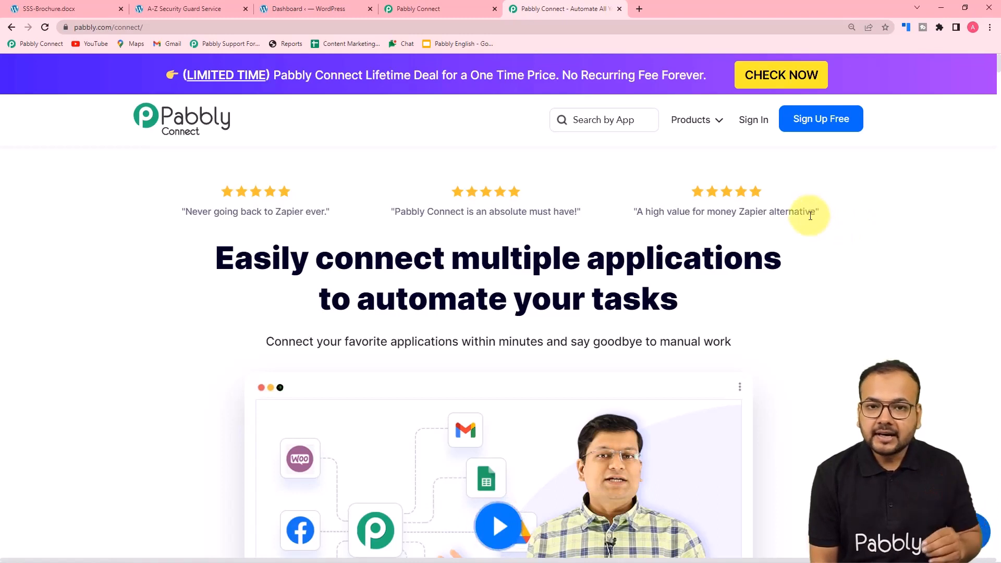
pyautogui.click(457, 8)
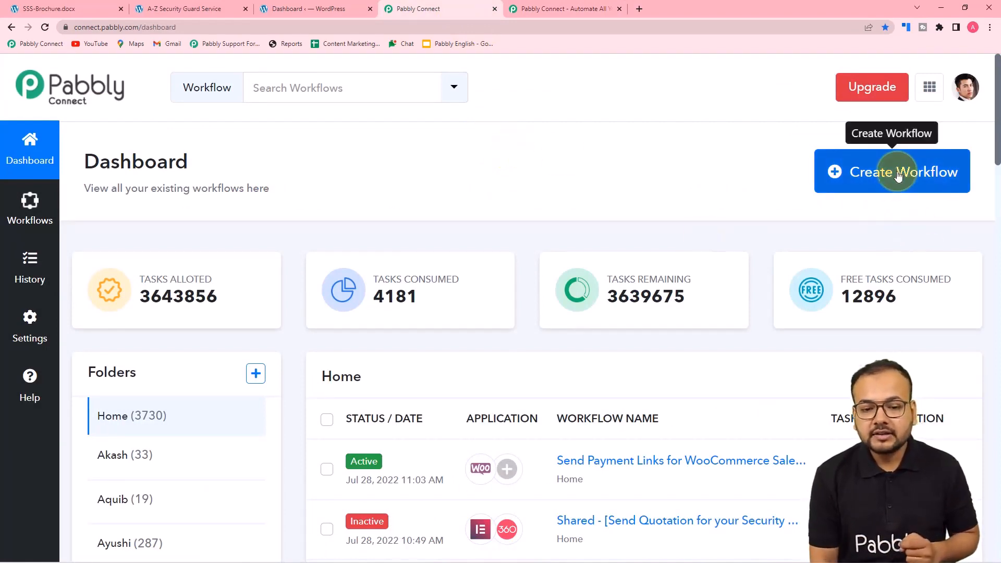
# Create a new workflow named 'Security Service Qouotations on WhatsApp'
pyautogui.click(908, 185)
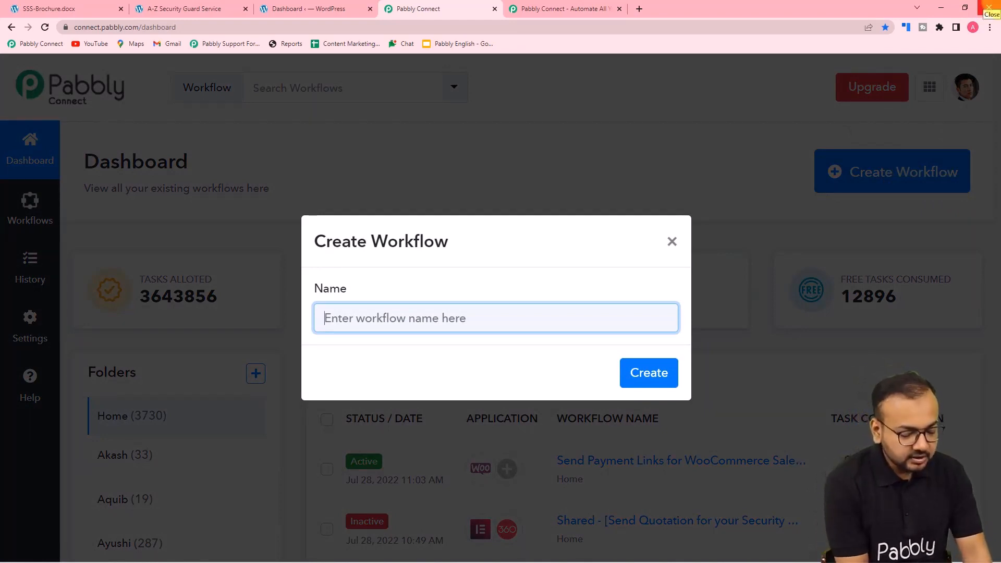
pyautogui.write('Sec')
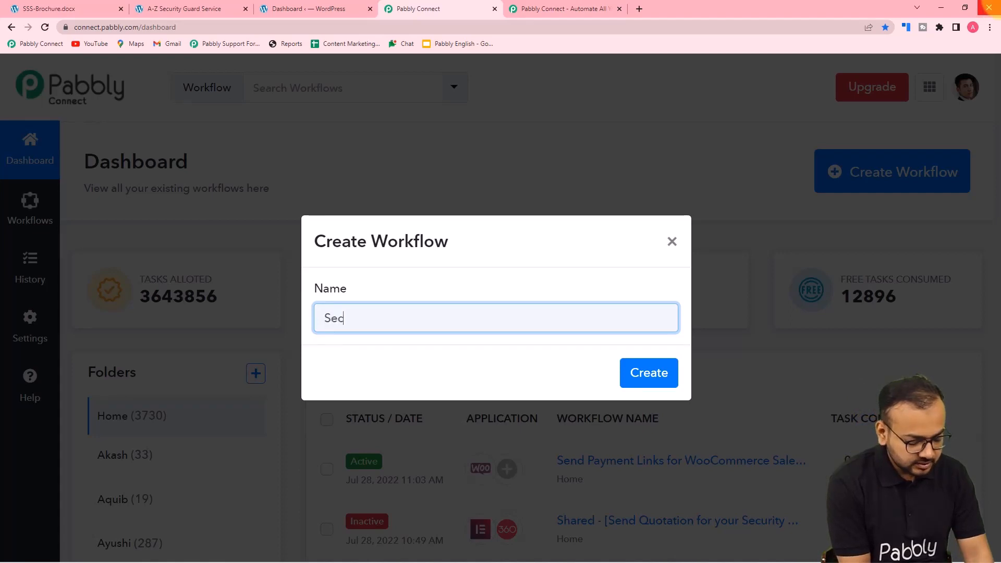
pyautogui.write('urity Service')
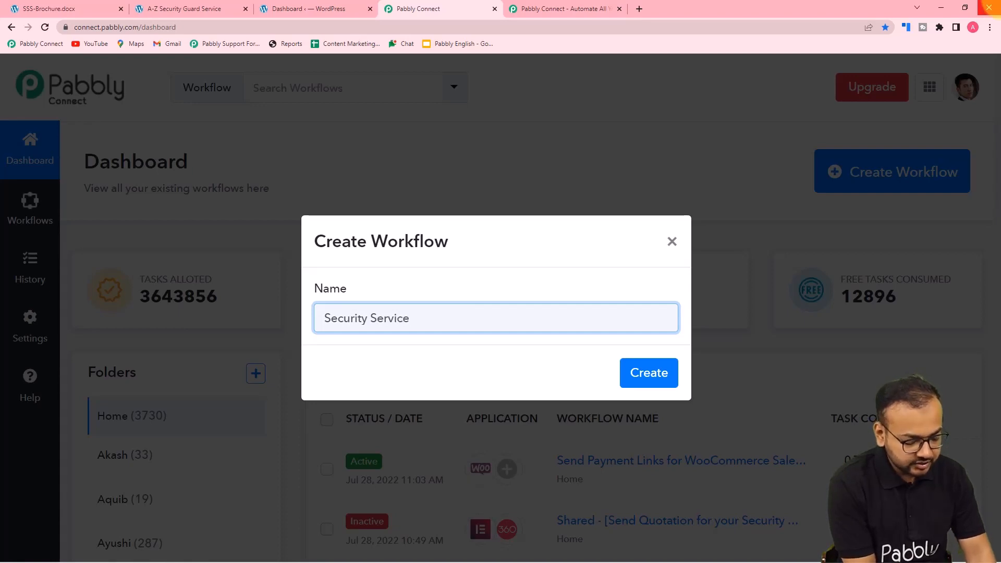
pyautogui.write(' Q')
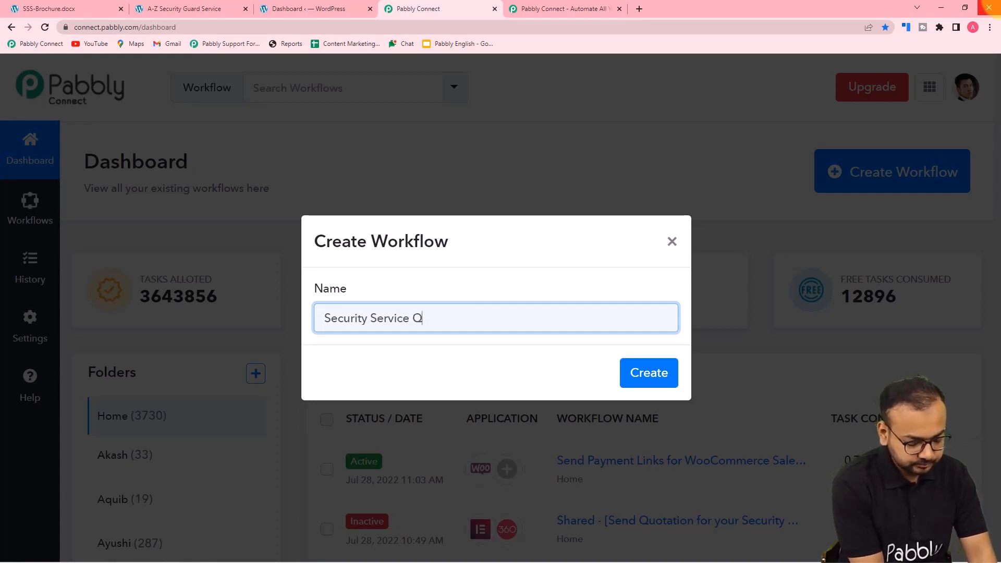
pyautogui.write('ouotations o')
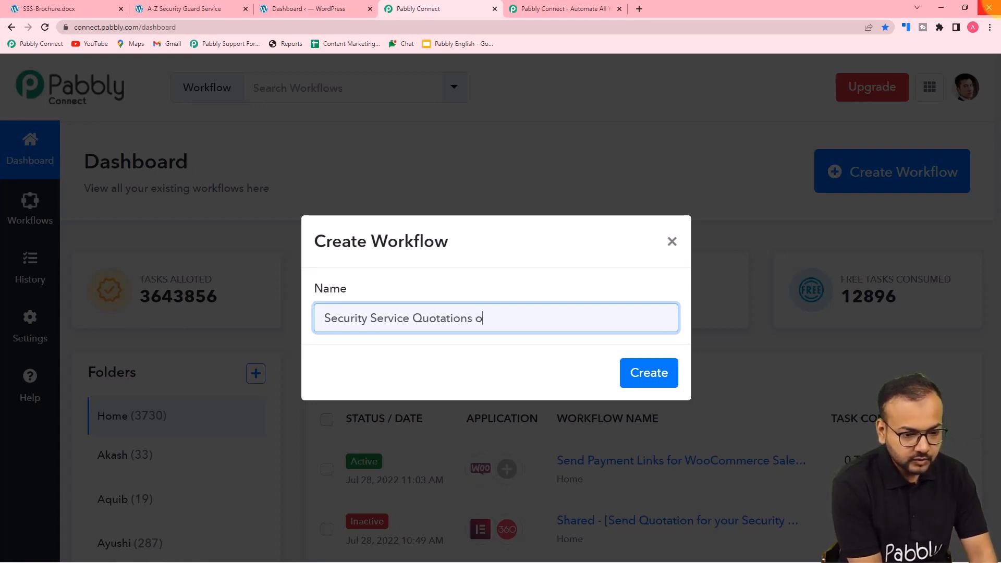
pyautogui.write('n Whats')
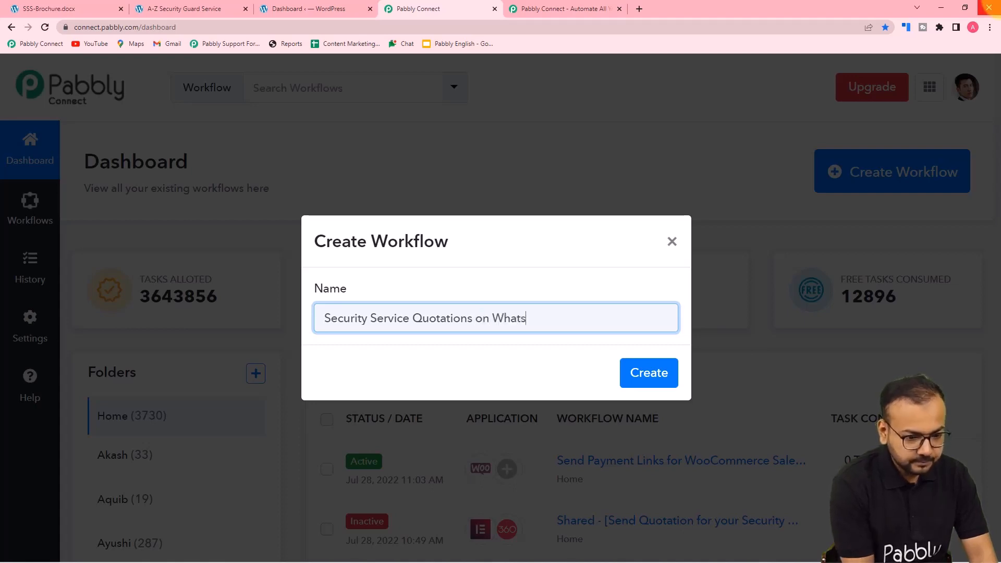
pyautogui.write('App')
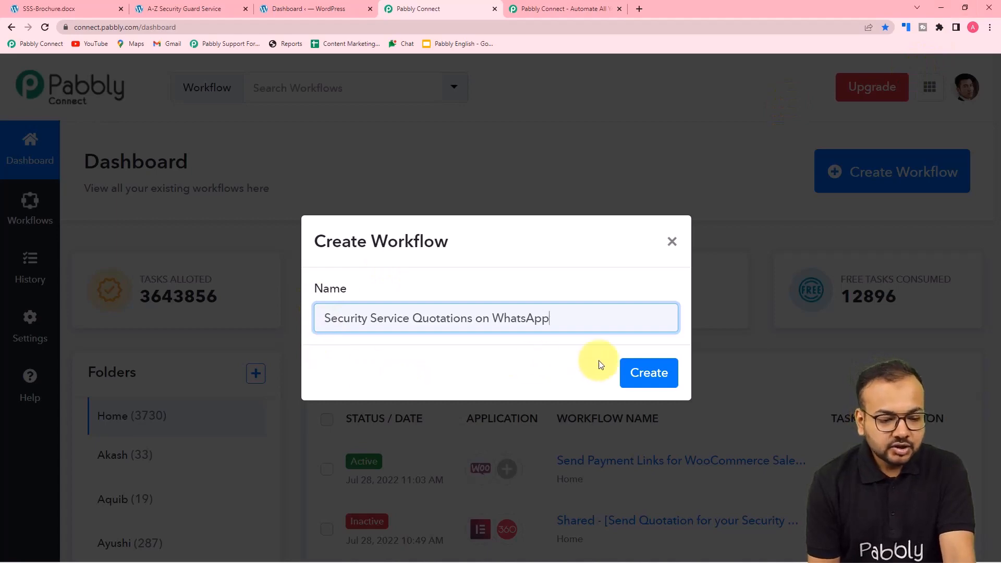
pyautogui.click(645, 382)
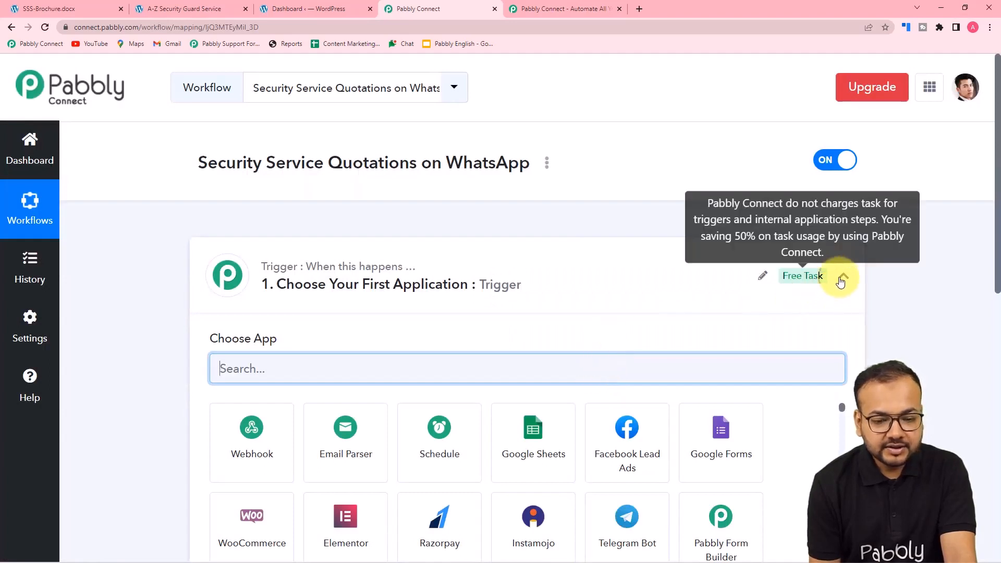
# Set the trigger to Elementor's New Form Submission event so a webhook URL is generated
pyautogui.click(845, 278)
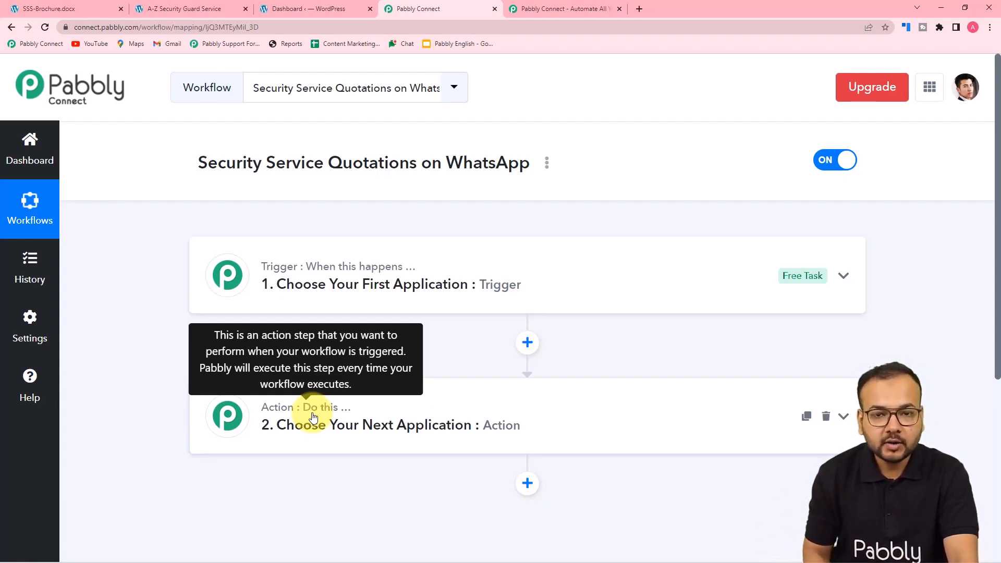
pyautogui.click(424, 285)
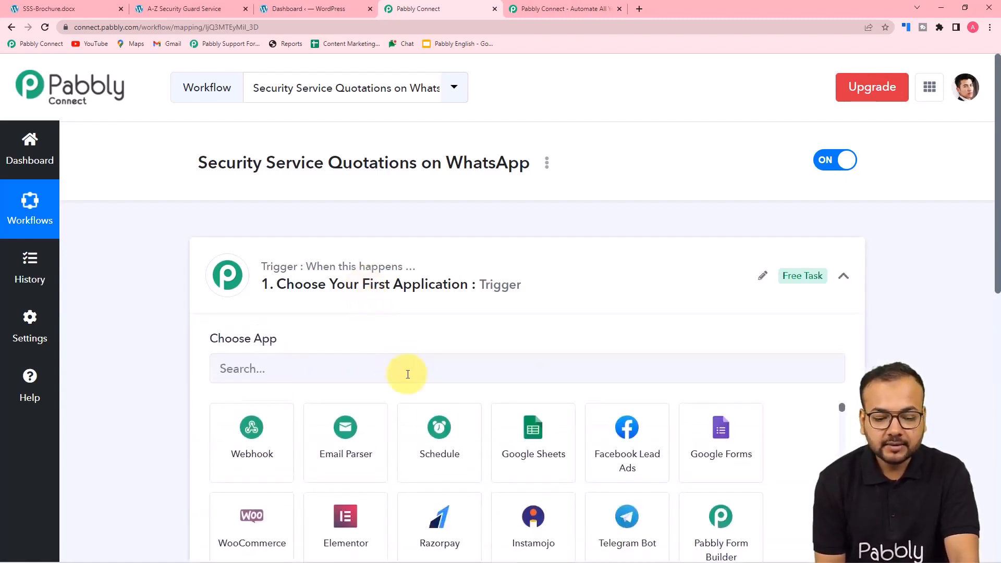
pyautogui.scroll(-2, 264, 346)
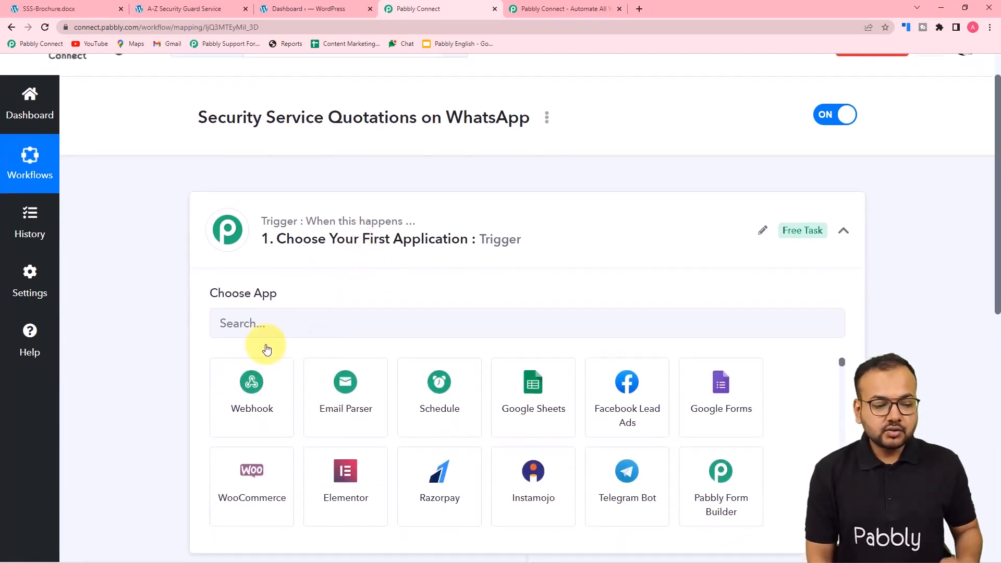
pyautogui.scroll(-1, 310, 311)
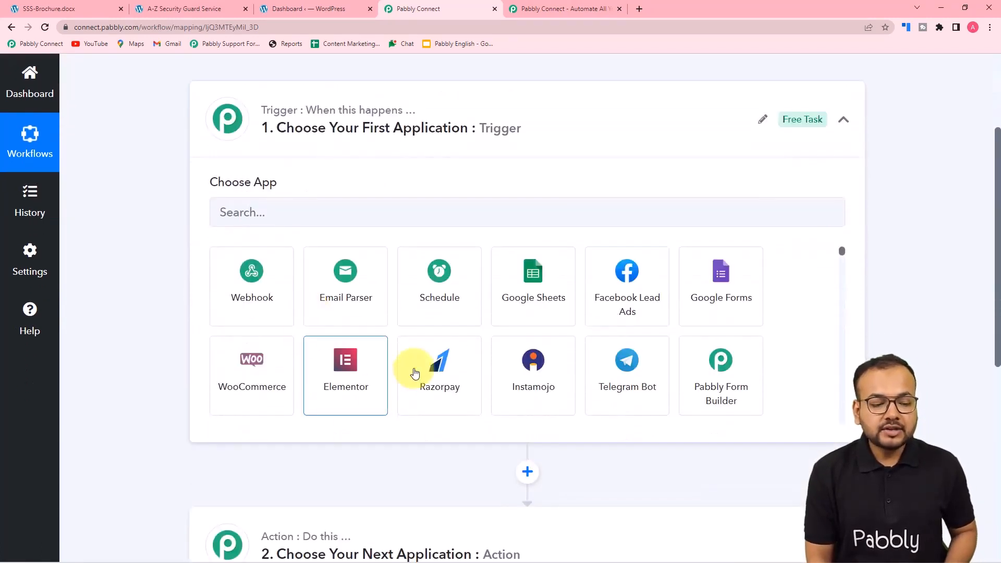
pyautogui.click(352, 402)
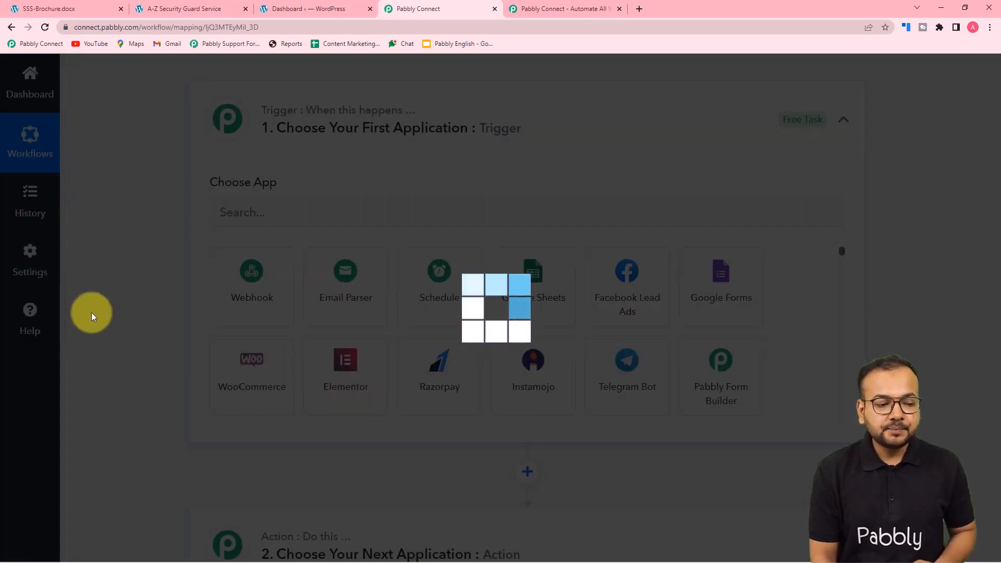
pyautogui.scroll(-1, 99, 308)
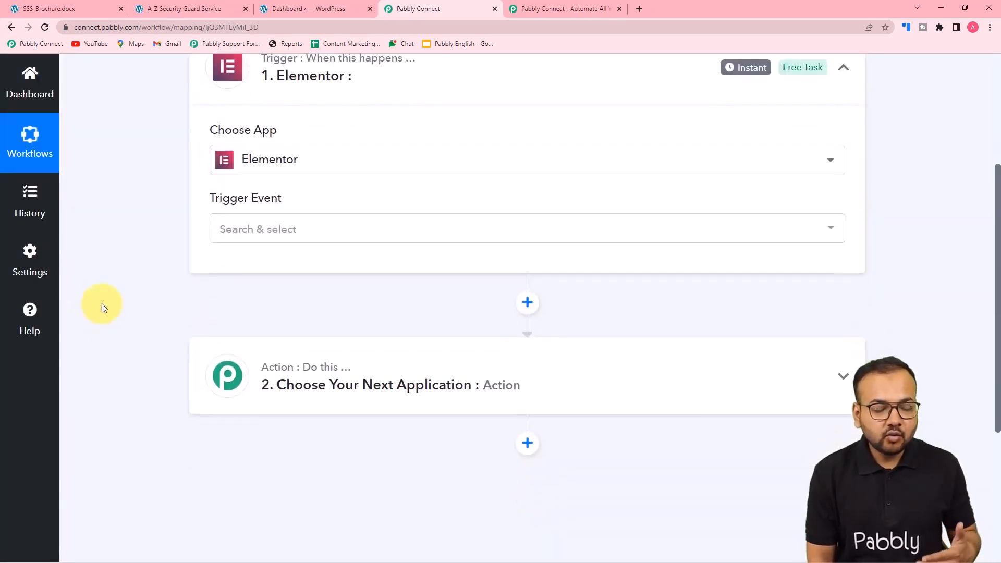
pyautogui.scroll(-2, 158, 197)
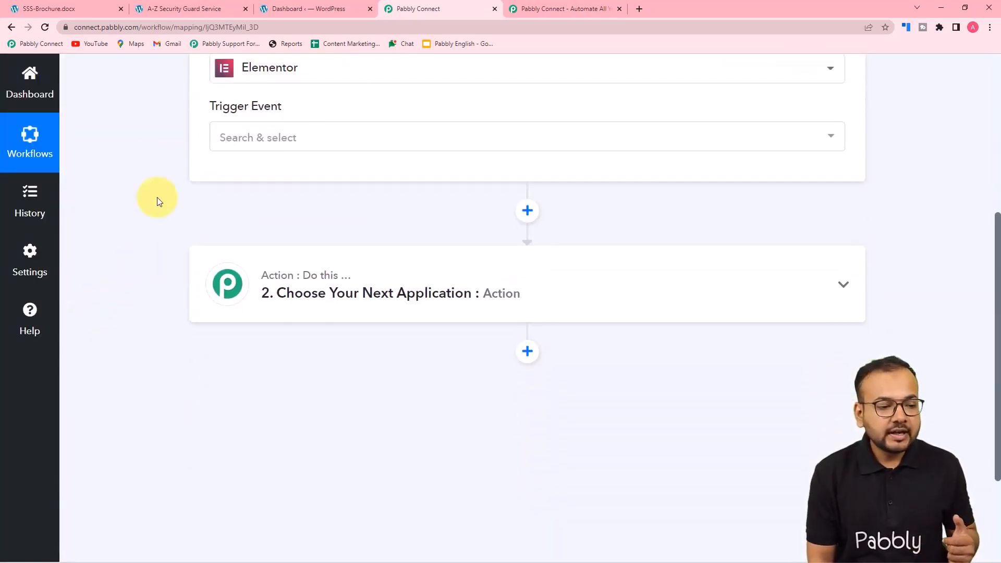
pyautogui.click(297, 124)
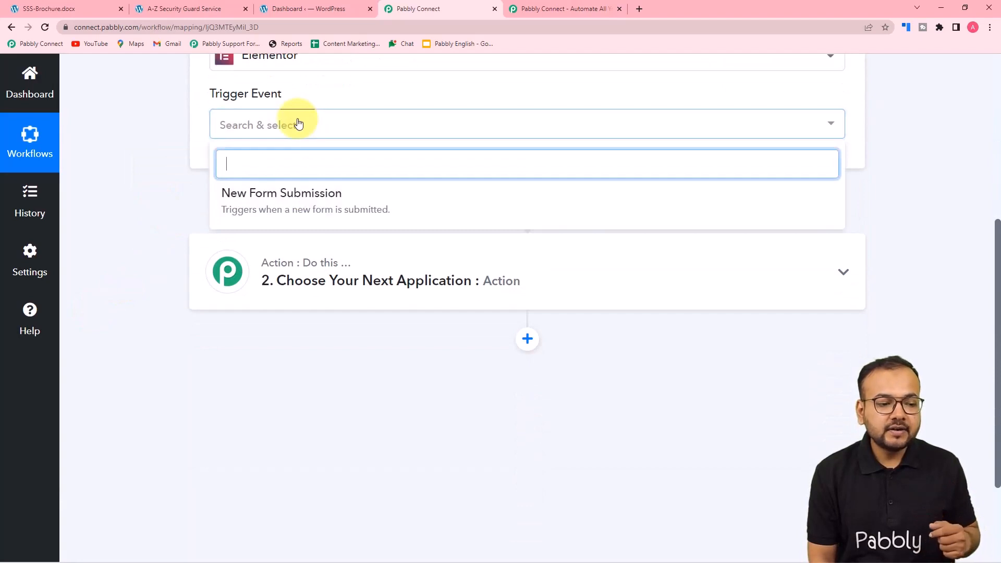
pyautogui.click(279, 210)
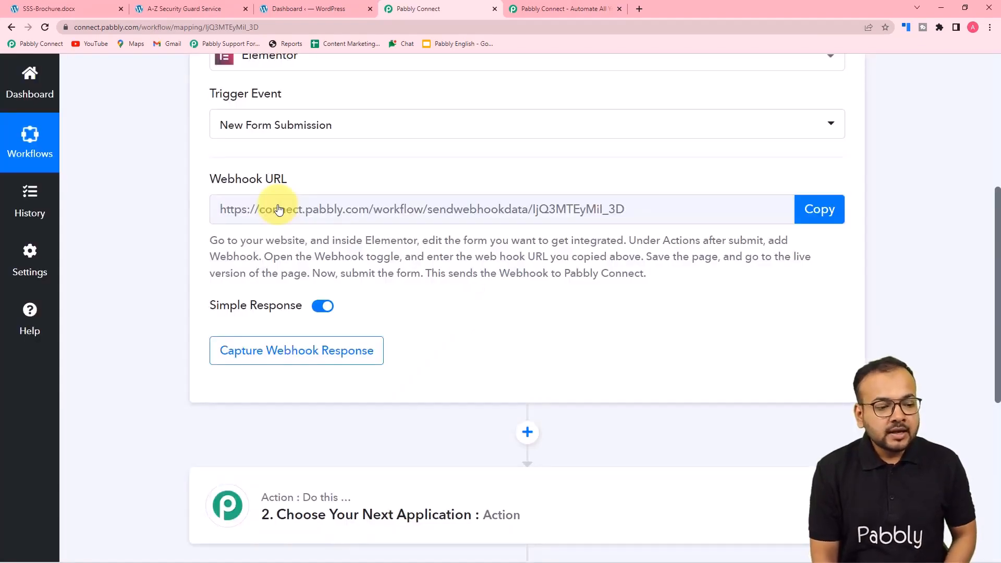
pyautogui.moveTo(225, 189)
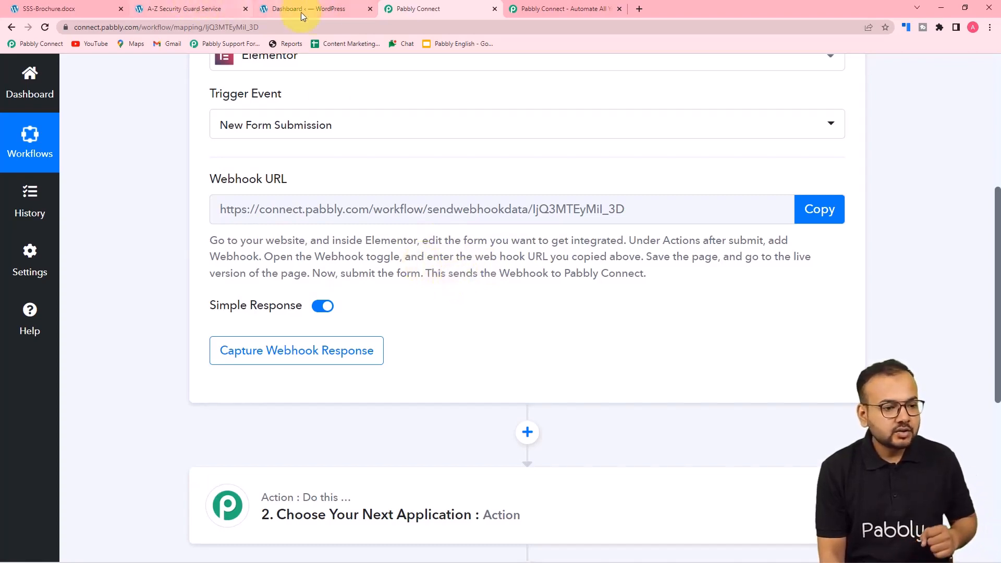
# Go to the A-Z Security Guard Service page and open it in the Elementor editor
pyautogui.click(318, 8)
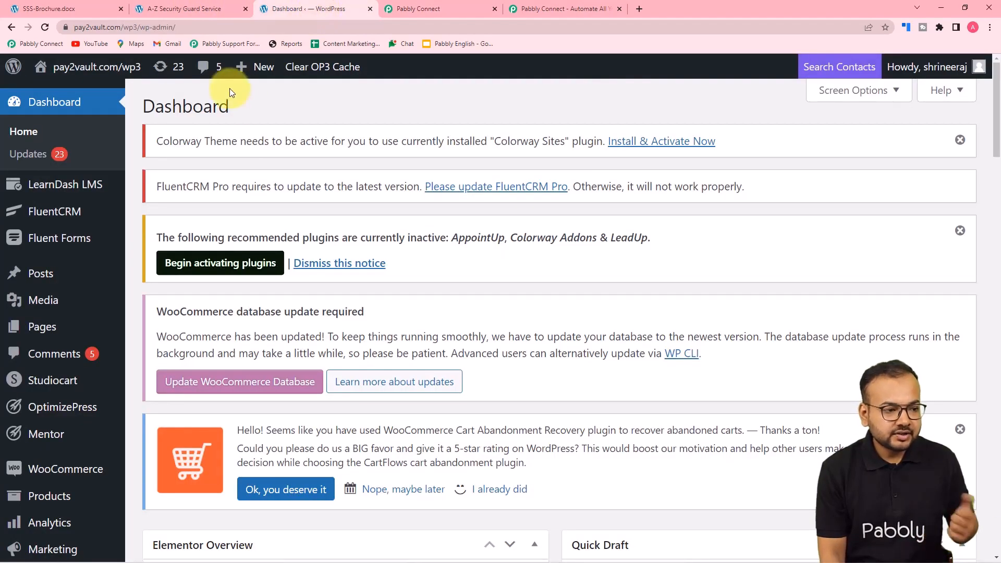
pyautogui.click(209, 7)
pyautogui.scroll(8, 135, 204)
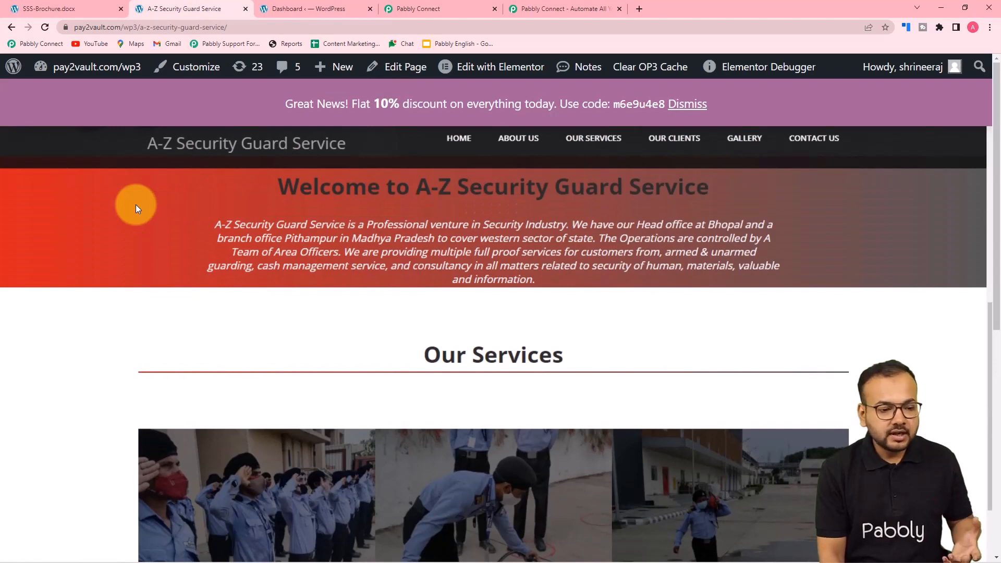
pyautogui.scroll(-3, 136, 205)
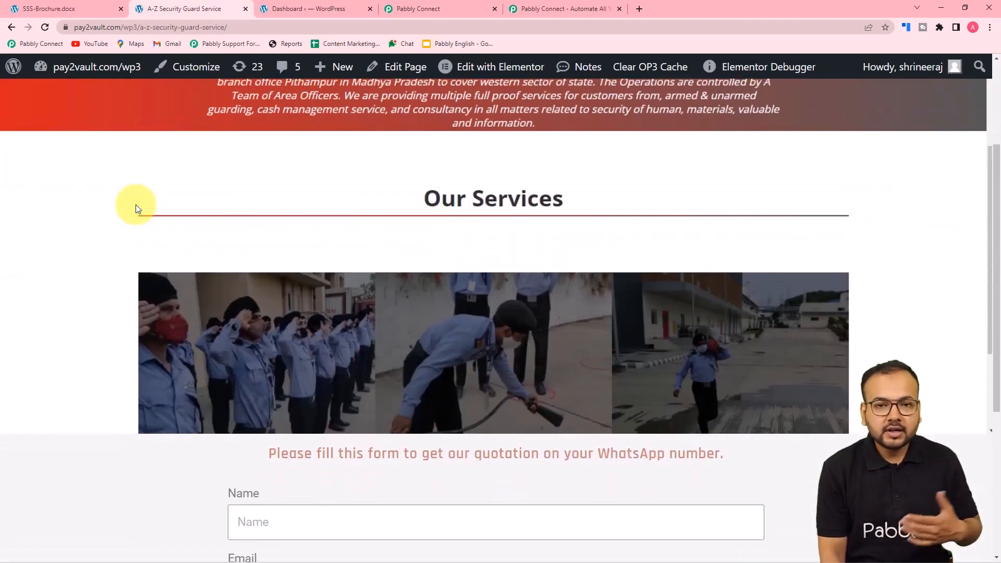
pyautogui.scroll(-4, 135, 207)
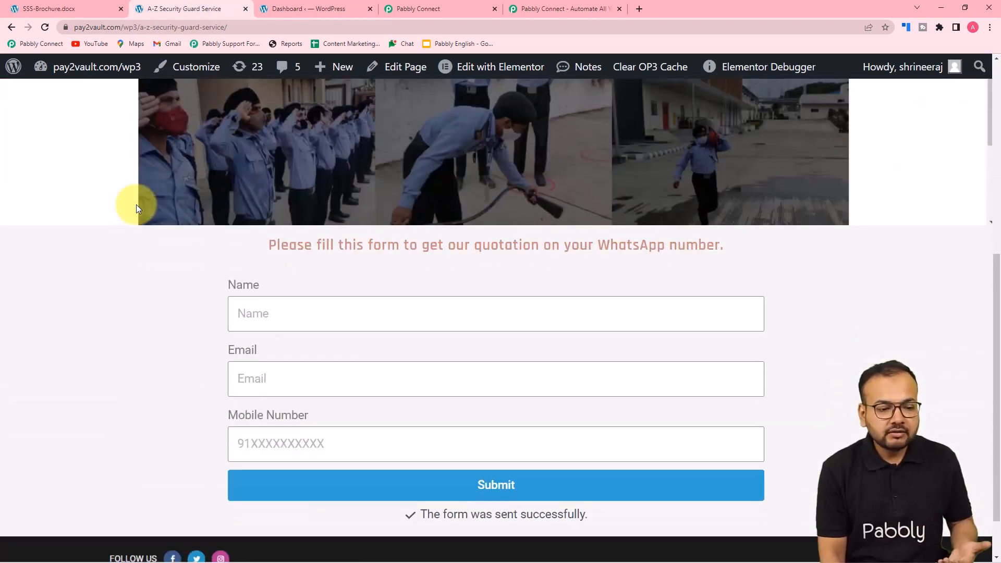
pyautogui.scroll(-1, 137, 208)
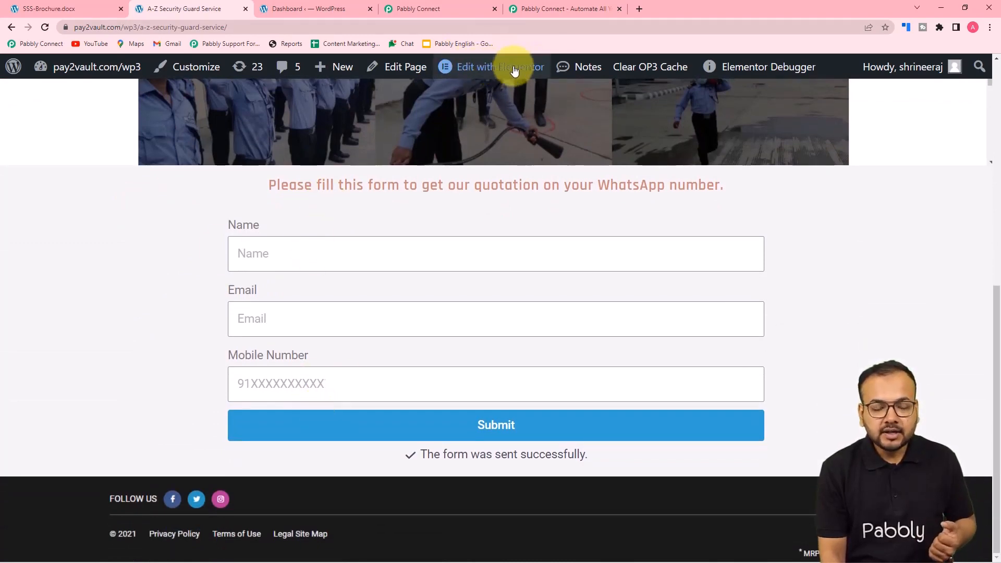
pyautogui.moveTo(502, 71)
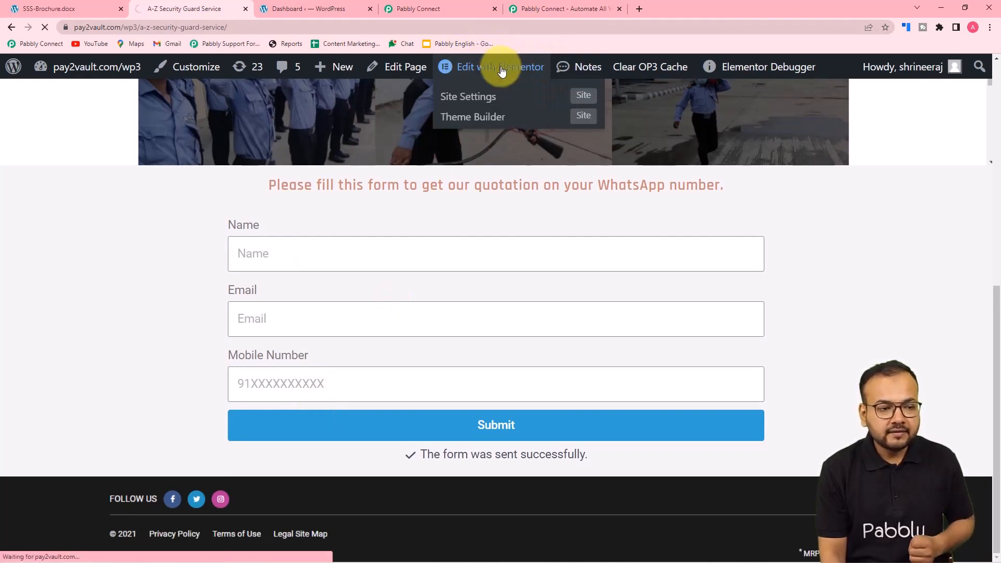
pyautogui.click(500, 68)
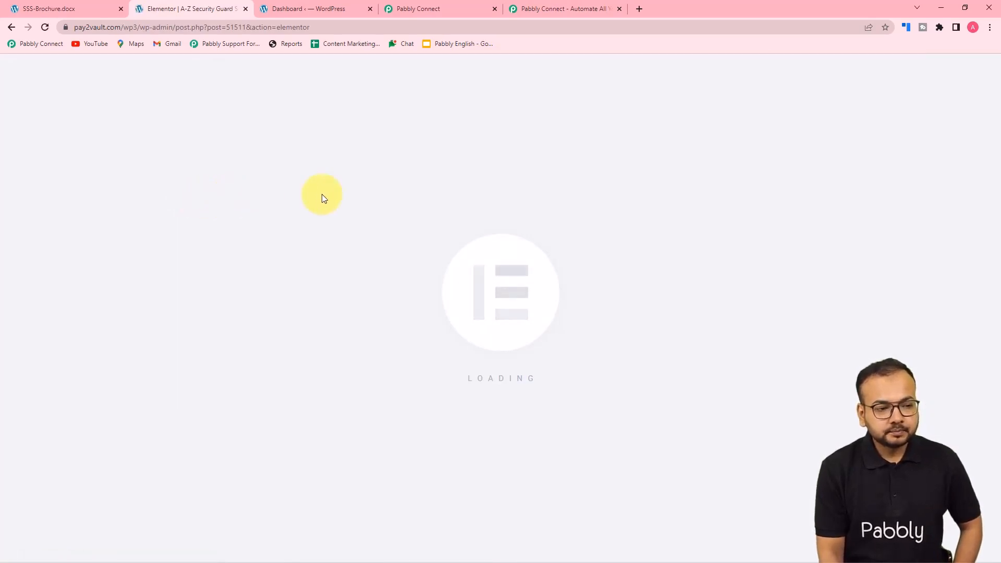
# Remove and re-add the quotation form's Webhook after-submit action, then clear its old URL
pyautogui.scroll(-6, 456, 197)
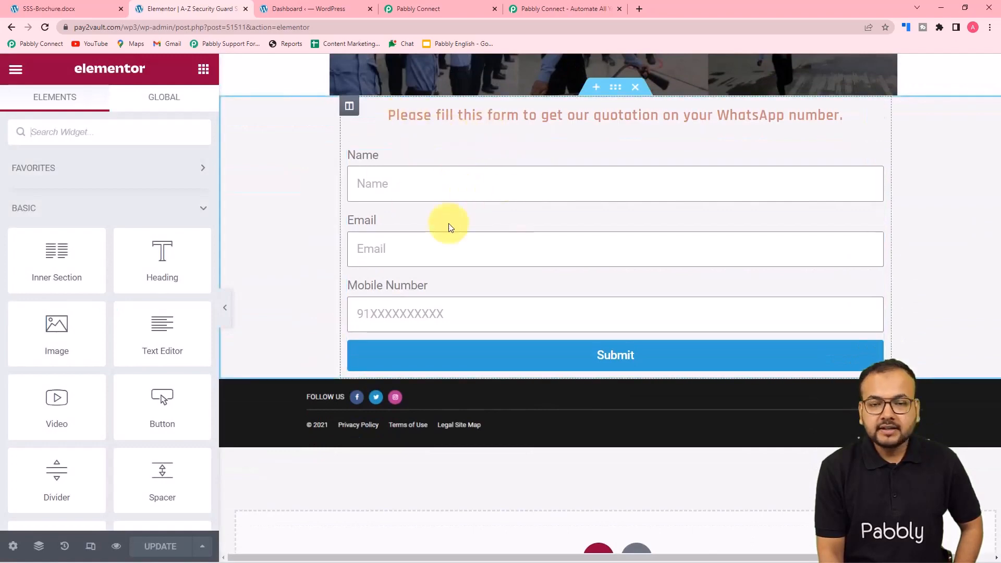
pyautogui.click(430, 159)
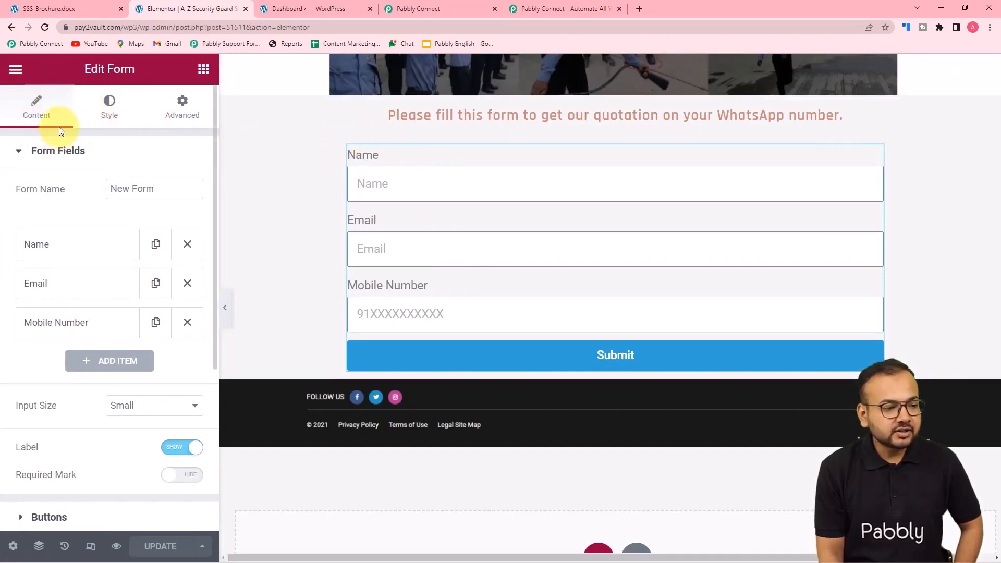
pyautogui.scroll(-5, 81, 231)
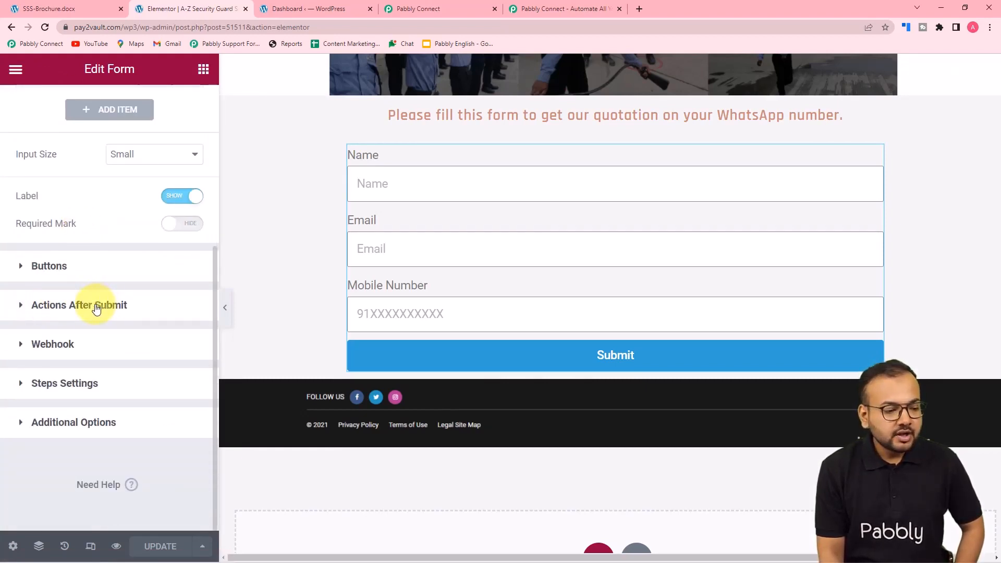
pyautogui.click(96, 307)
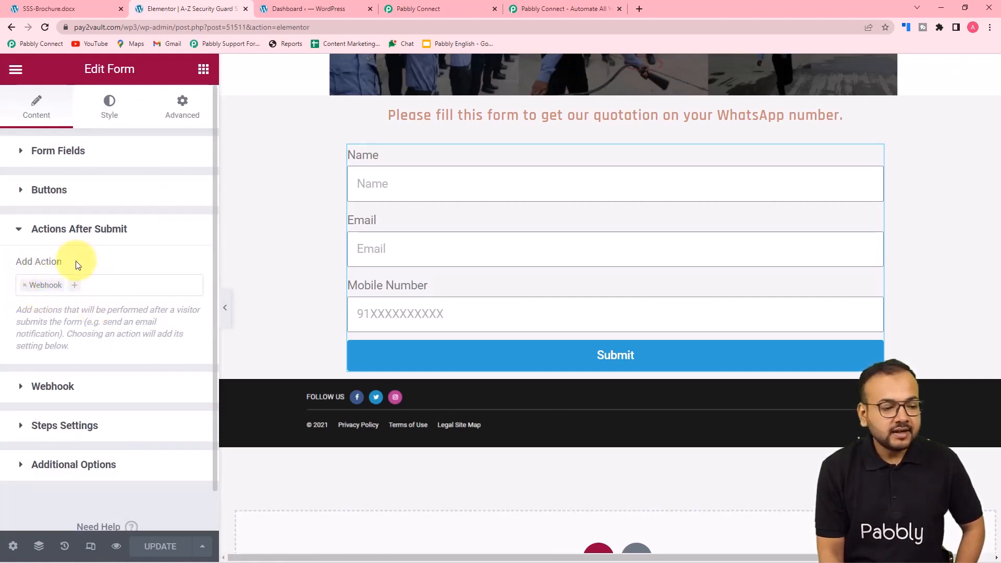
pyautogui.click(26, 286)
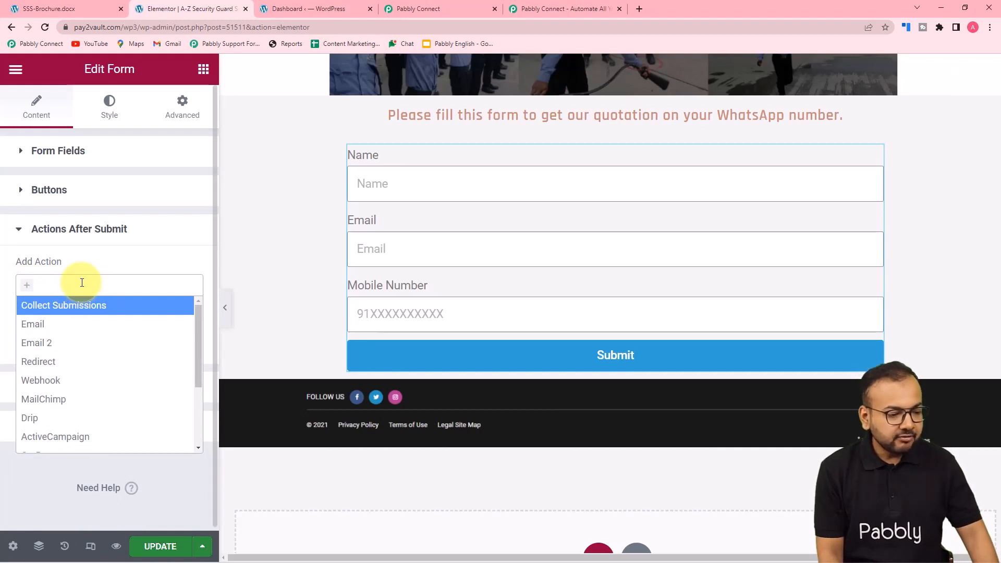
pyautogui.click(48, 386)
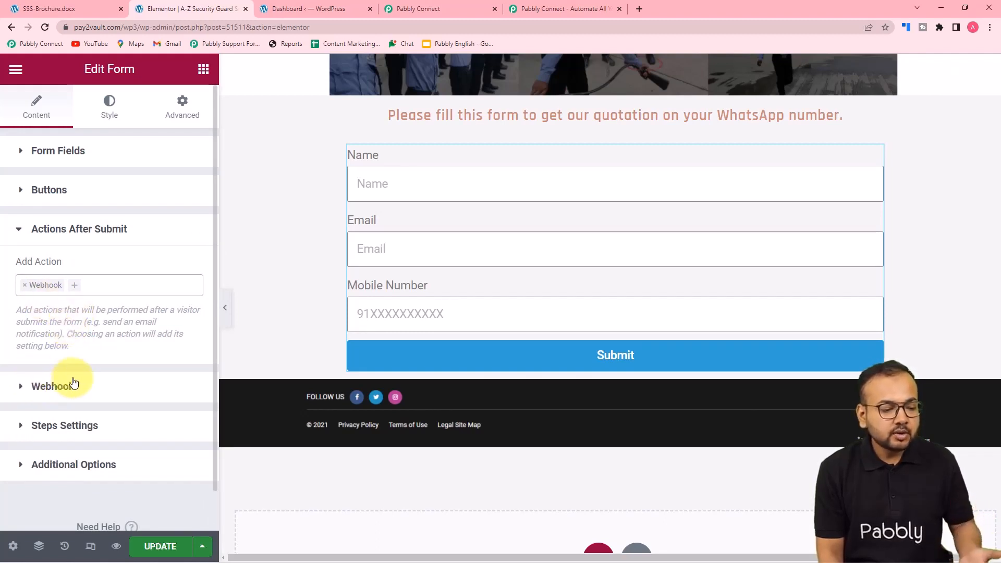
pyautogui.click(46, 387)
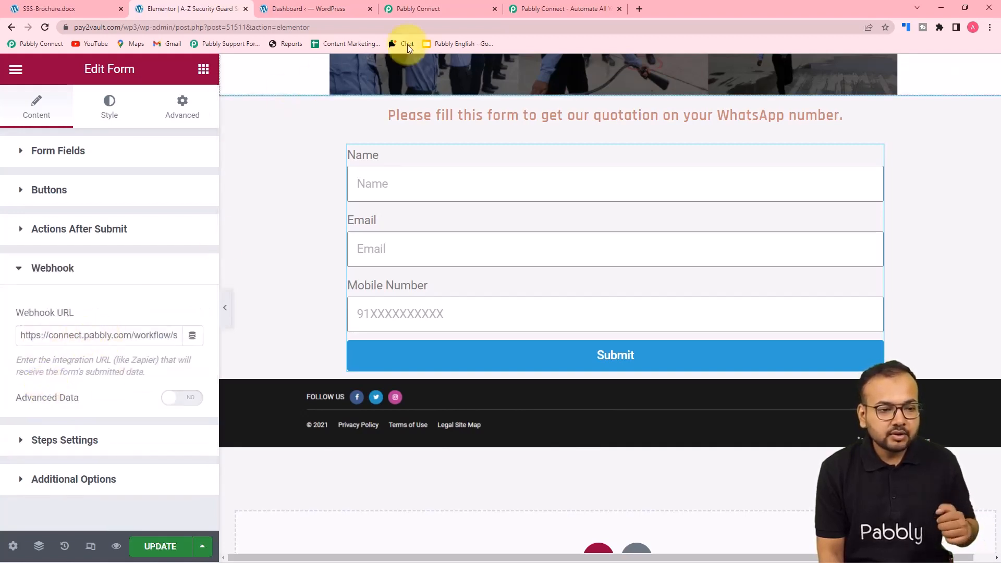
pyautogui.click(70, 342)
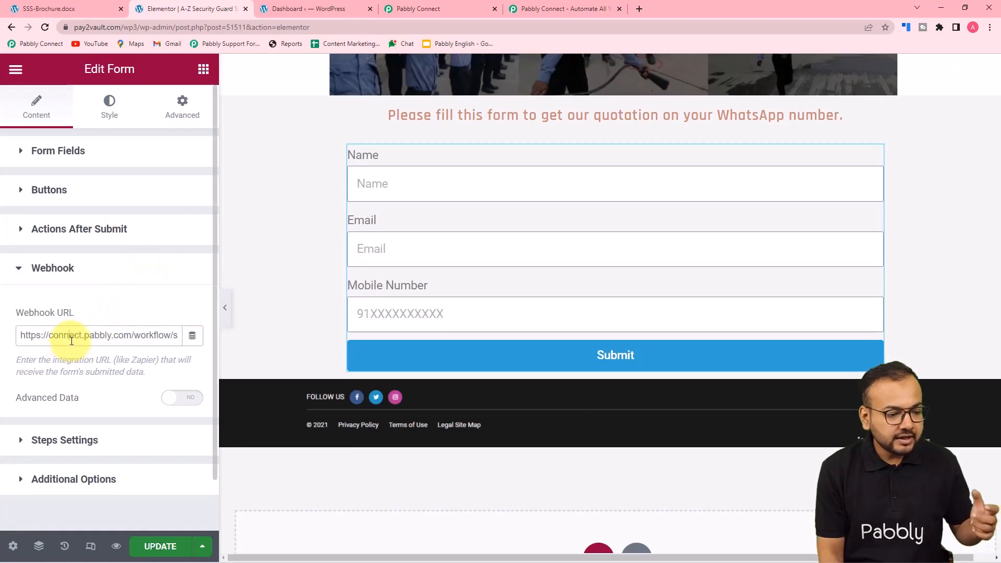
pyautogui.hotkey('ctrl', 'a')
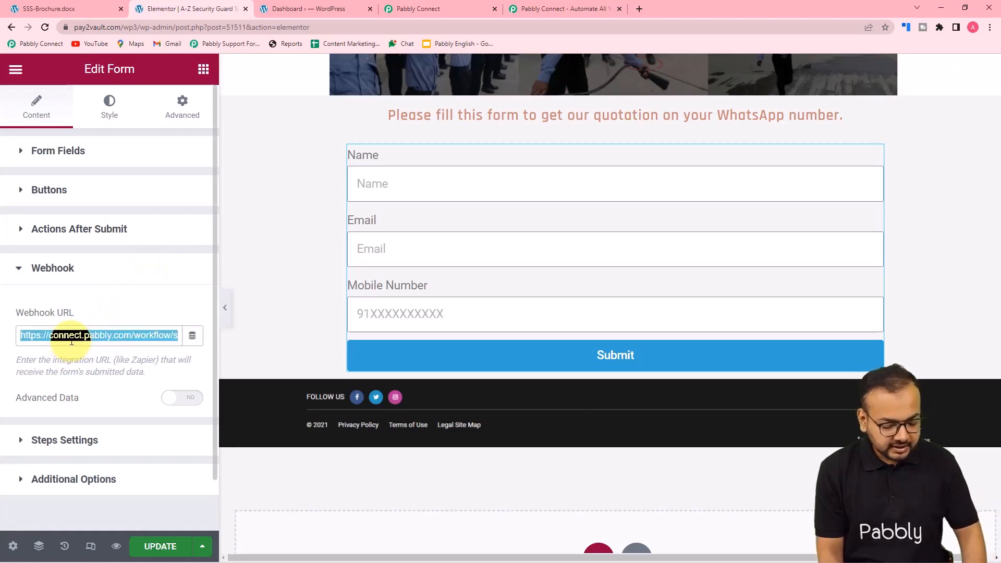
pyautogui.press('BackSpace')
# Copy the workflow's webhook URL from Pabbly Connect and return to Elementor
pyautogui.click(422, 9)
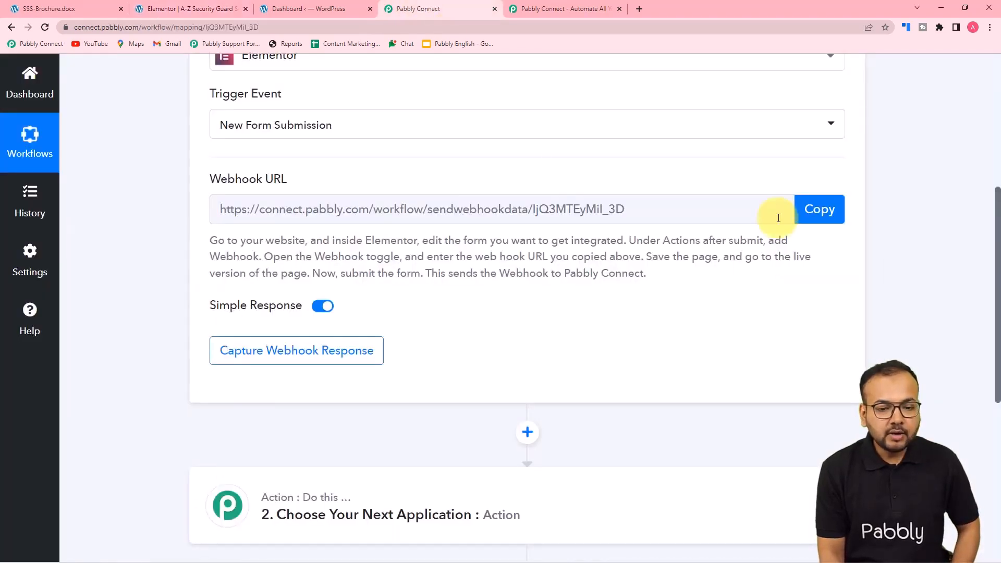
pyautogui.click(818, 209)
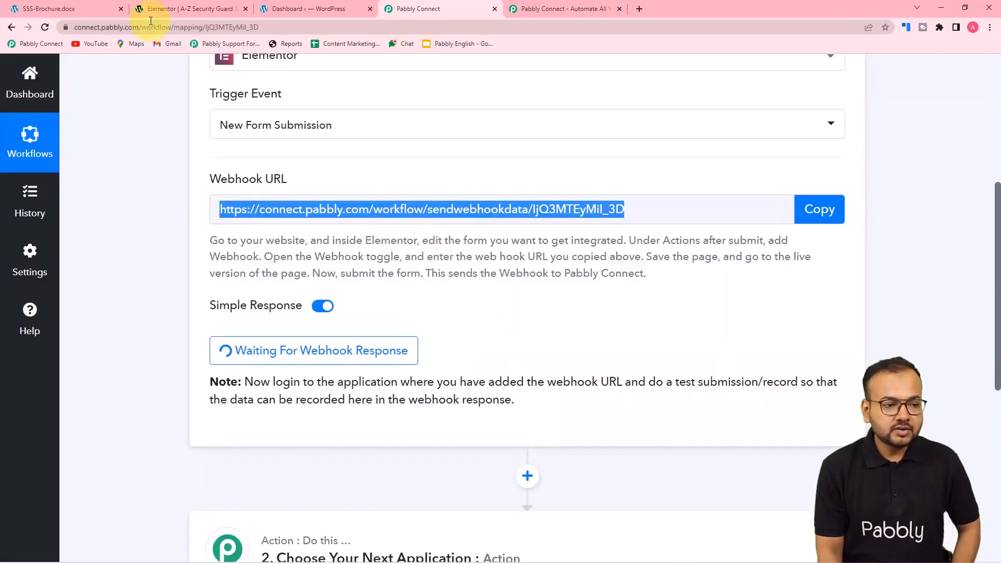
pyautogui.click(191, 9)
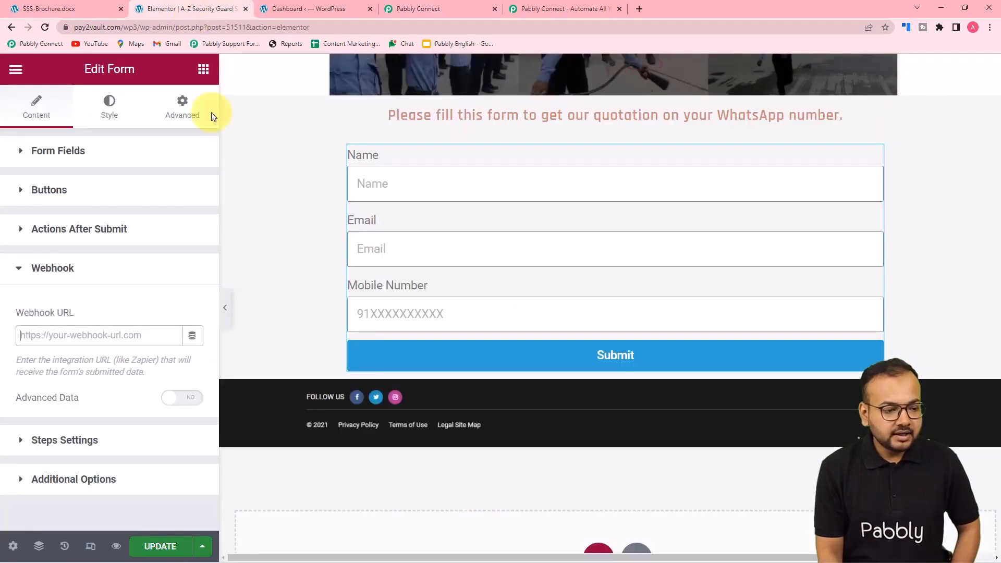
# Paste the Pabbly webhook URL into the form's Webhook URL field and update the page
pyautogui.rightClick(35, 335)
pyautogui.click(48, 429)
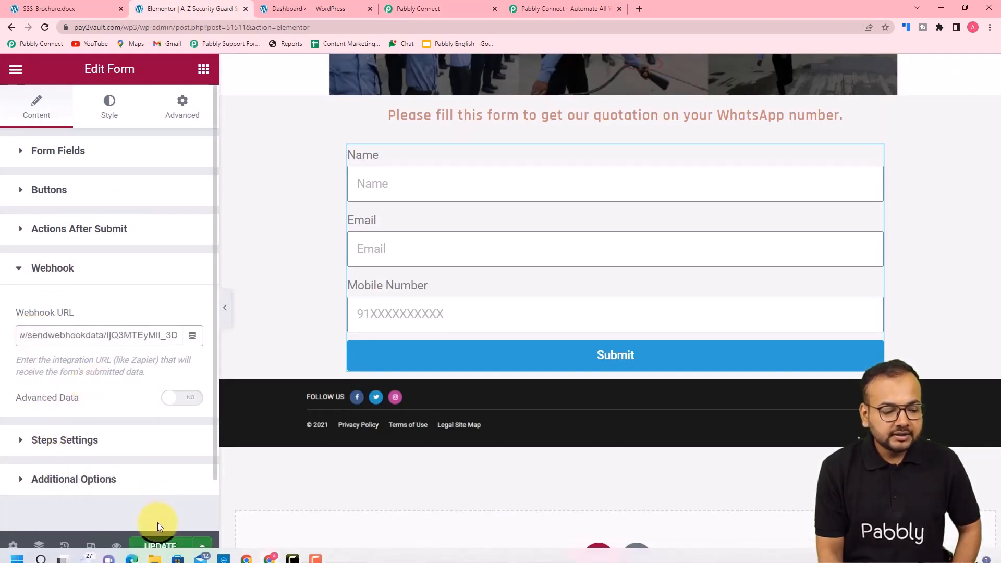
pyautogui.click(158, 545)
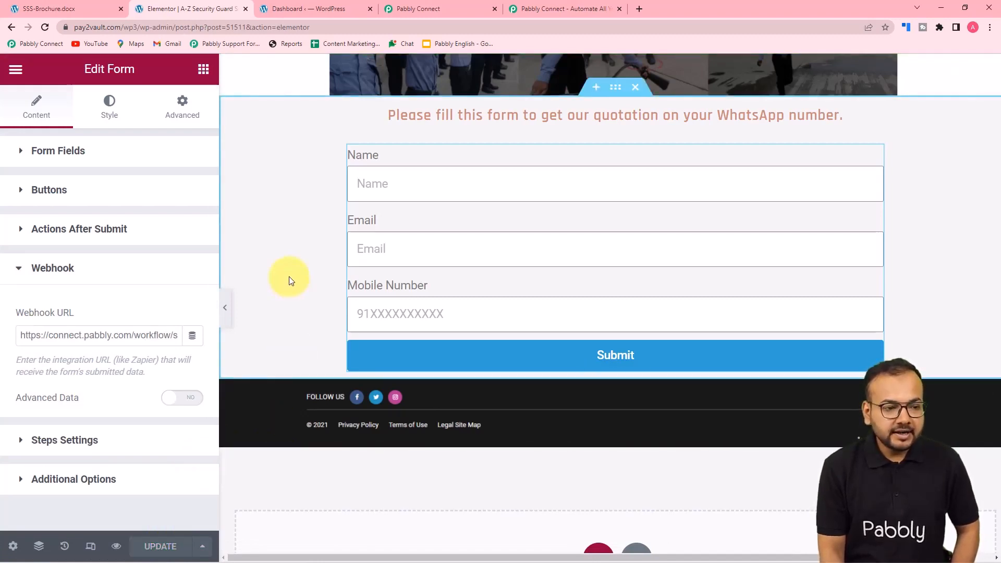
# View the live A-Z Security Guard Service page
pyautogui.click(15, 73)
pyautogui.click(74, 340)
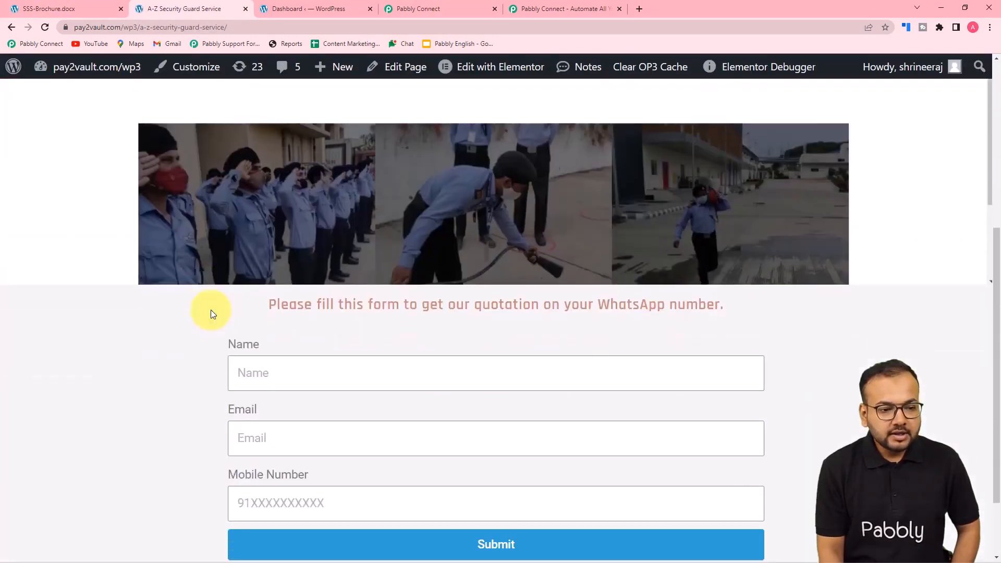
pyautogui.scroll(-2, 210, 310)
# Check that the Pabbly Connect workflow is waiting for a webhook response
pyautogui.click(440, 6)
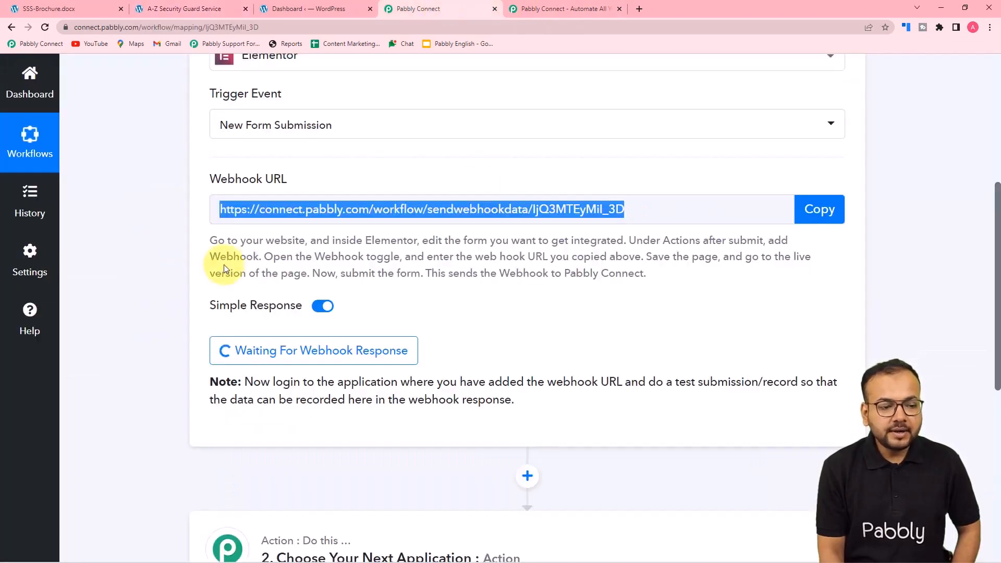
pyautogui.scroll(-2, 261, 217)
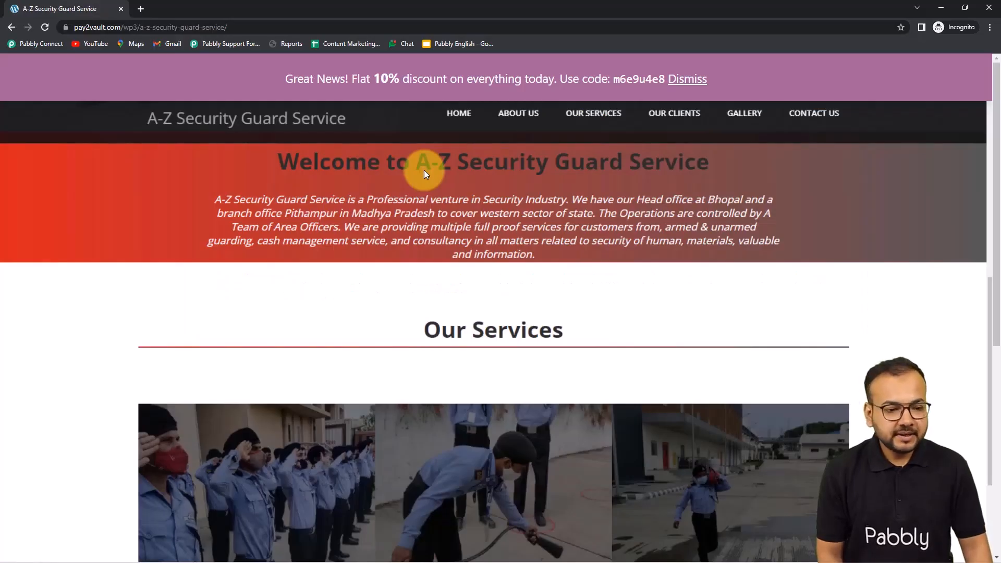
# Submit the quotation form with name 'Demo Name', a demo e-mail and a test mobile number
pyautogui.scroll(-7, 424, 170)
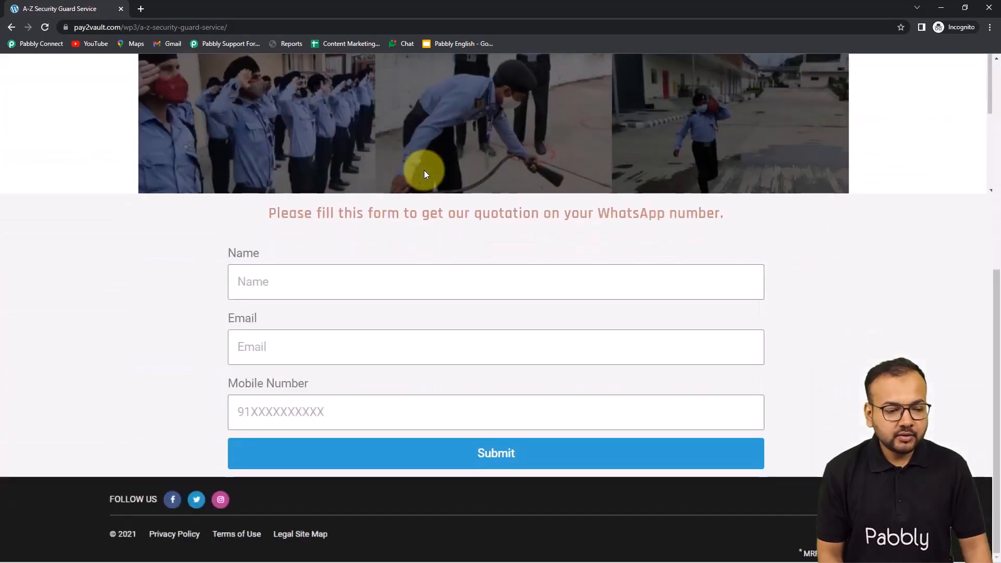
pyautogui.click(370, 291)
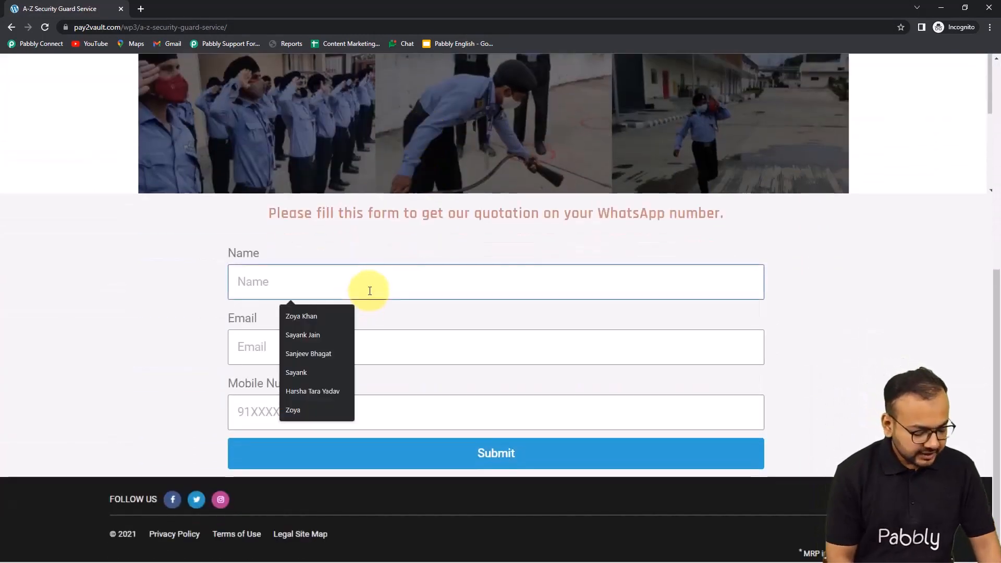
pyautogui.write('Demo ')
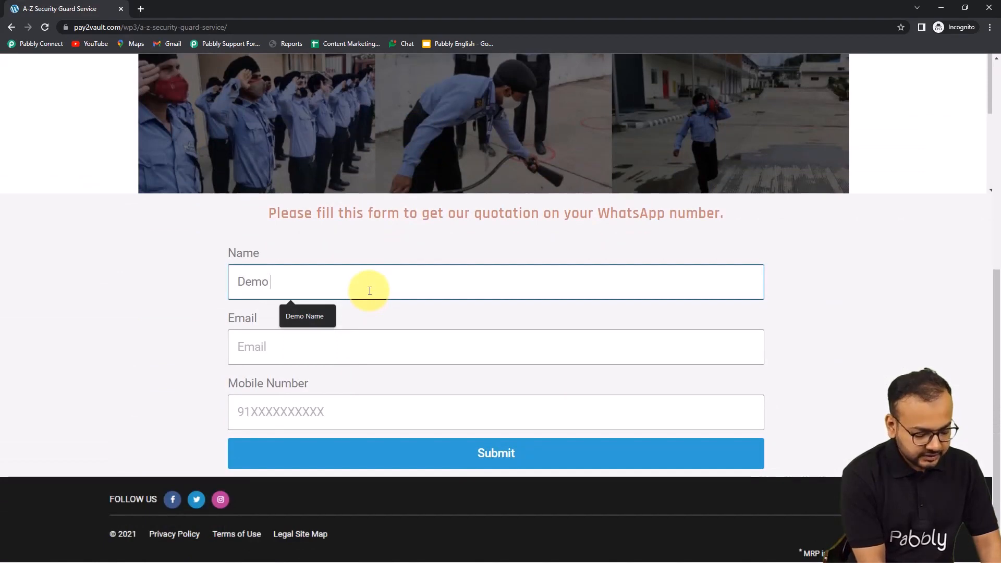
pyautogui.write('Name')
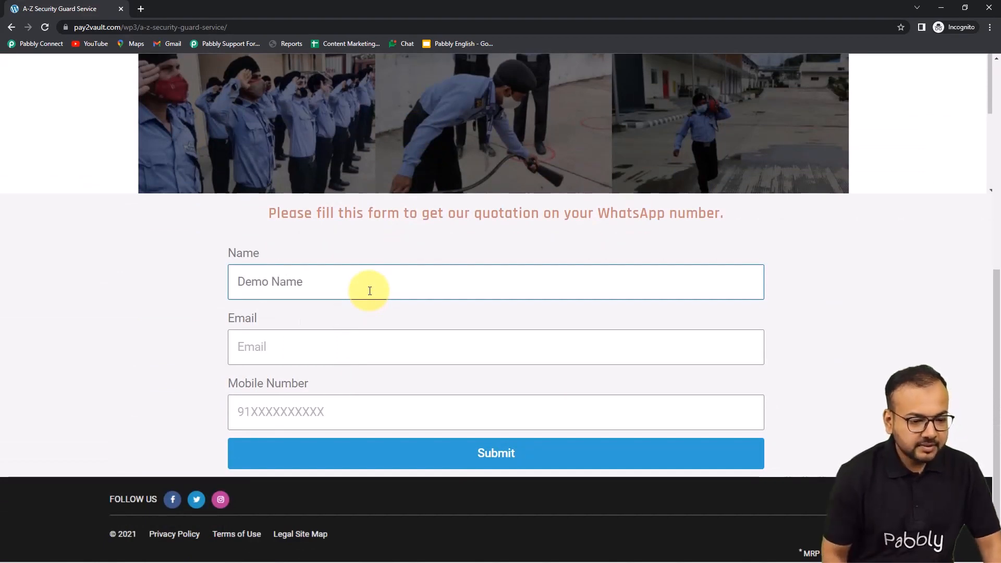
pyautogui.click(359, 349)
pyautogui.write('Demo')
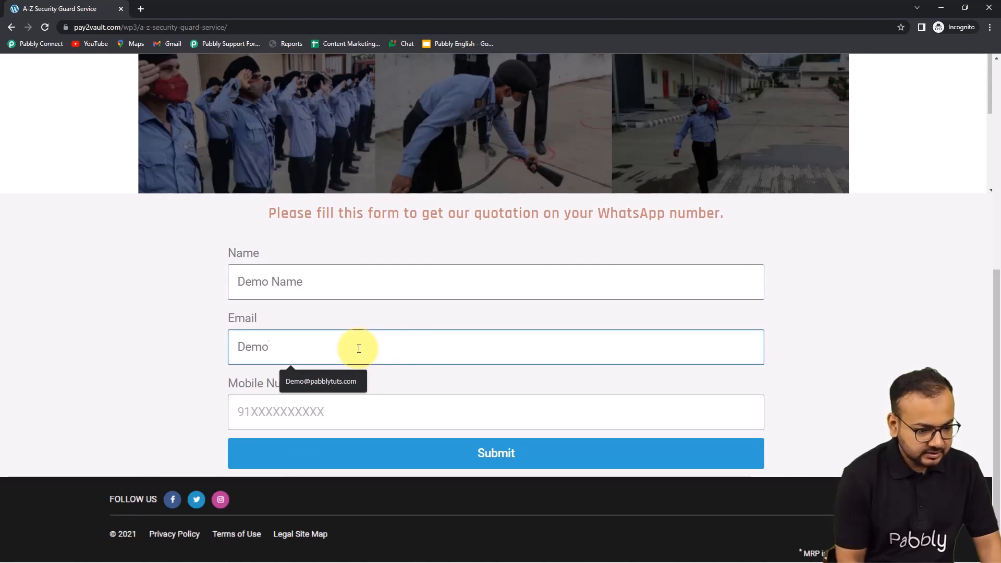
pyautogui.click(346, 379)
pyautogui.click(355, 412)
pyautogui.write('91919191919')
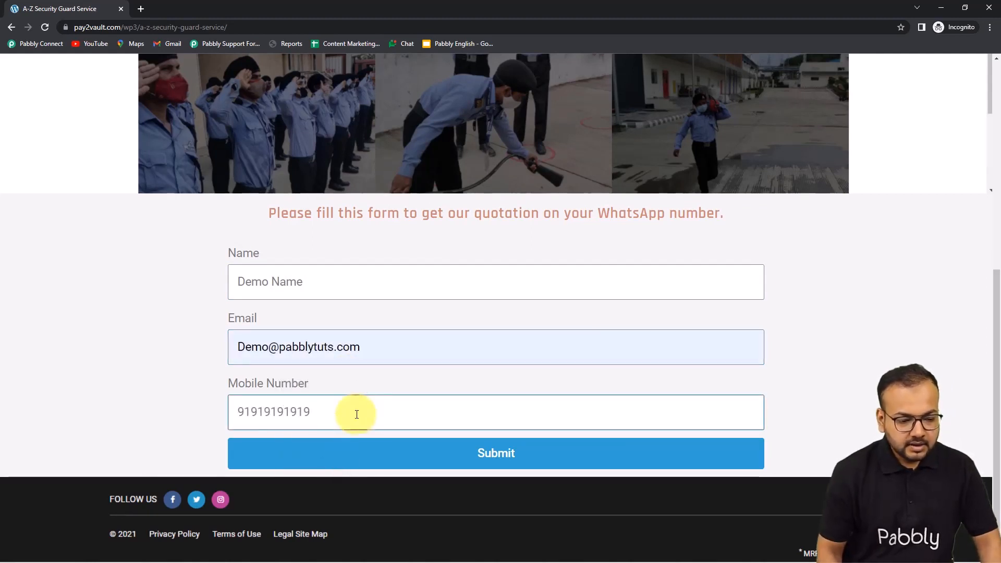
pyautogui.click(339, 460)
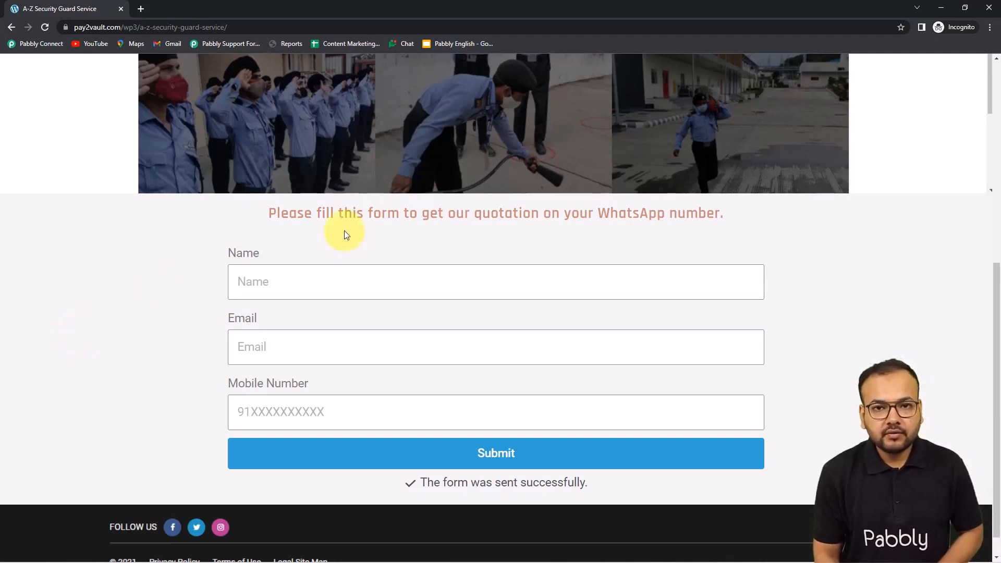
pyautogui.click(942, 9)
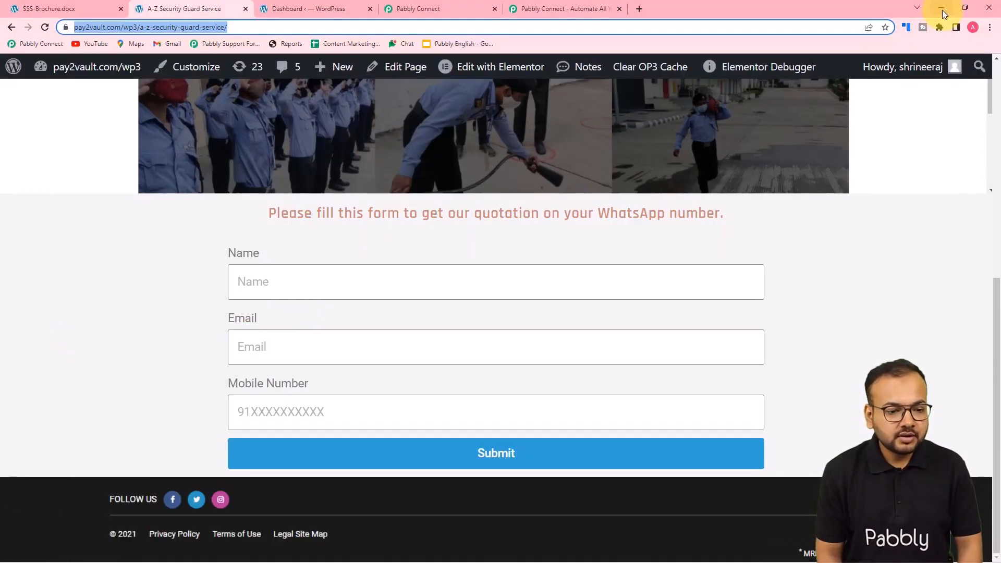
# Review the received email, mobile number, Form Id fcd1711 and Form Name New Form
pyautogui.click(470, 6)
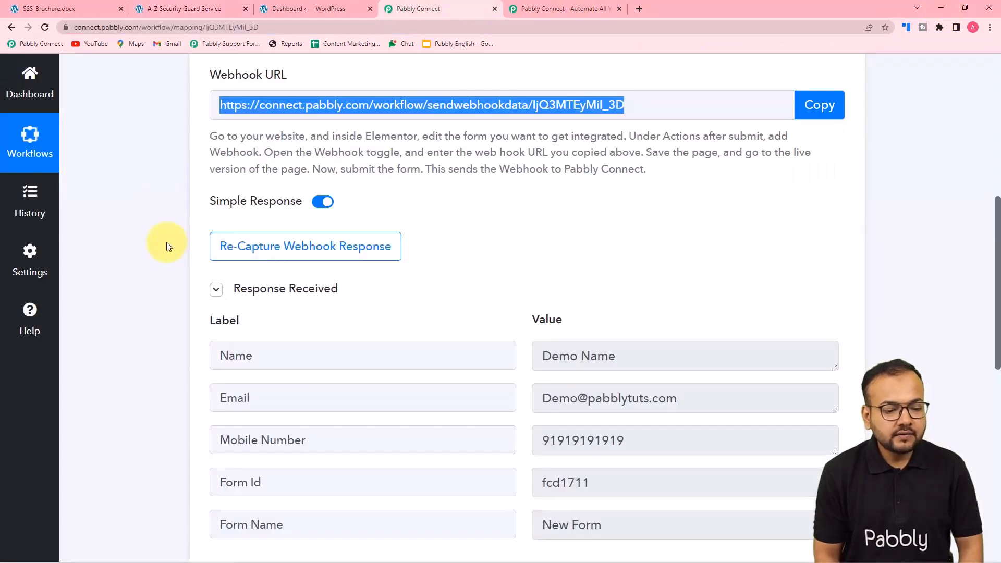
pyautogui.scroll(-4, 167, 247)
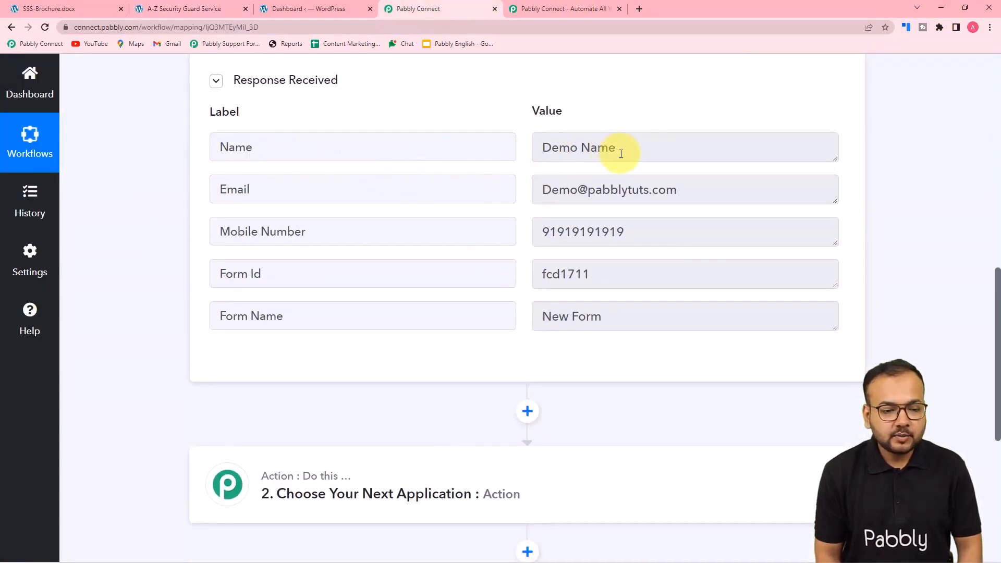
pyautogui.scroll(-2, 329, 240)
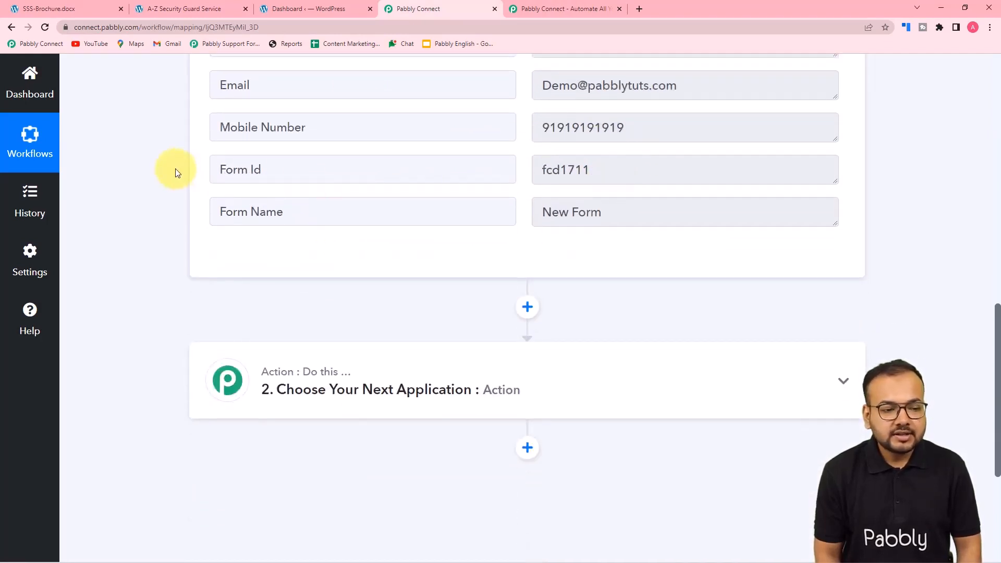
pyautogui.scroll(-3, 175, 170)
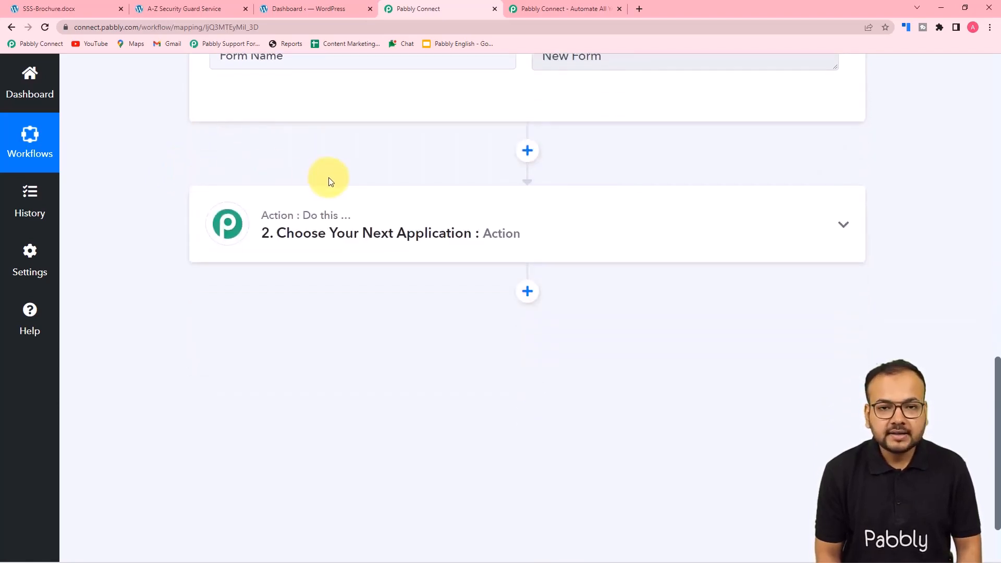
pyautogui.scroll(3, 376, 252)
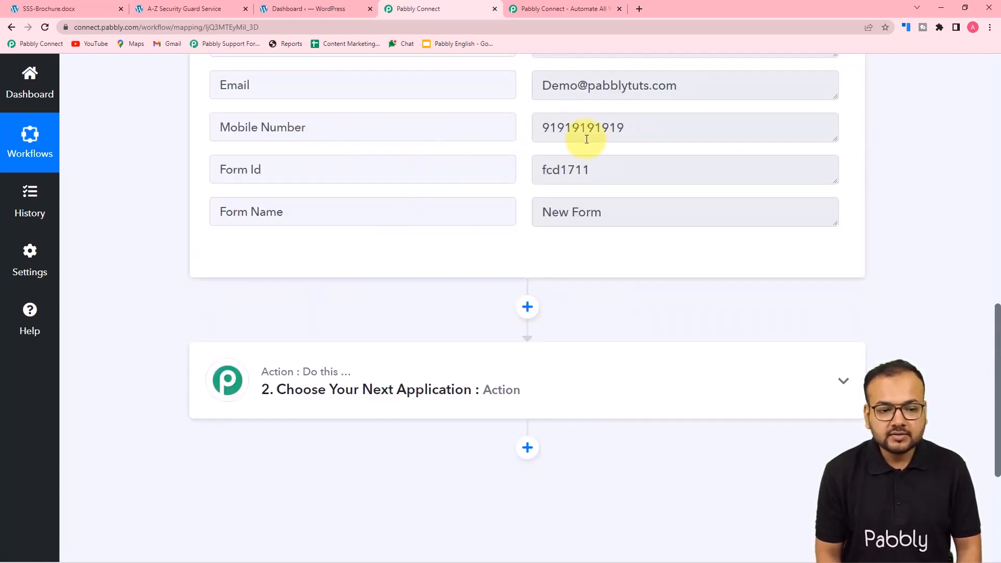
pyautogui.scroll(-3, 305, 231)
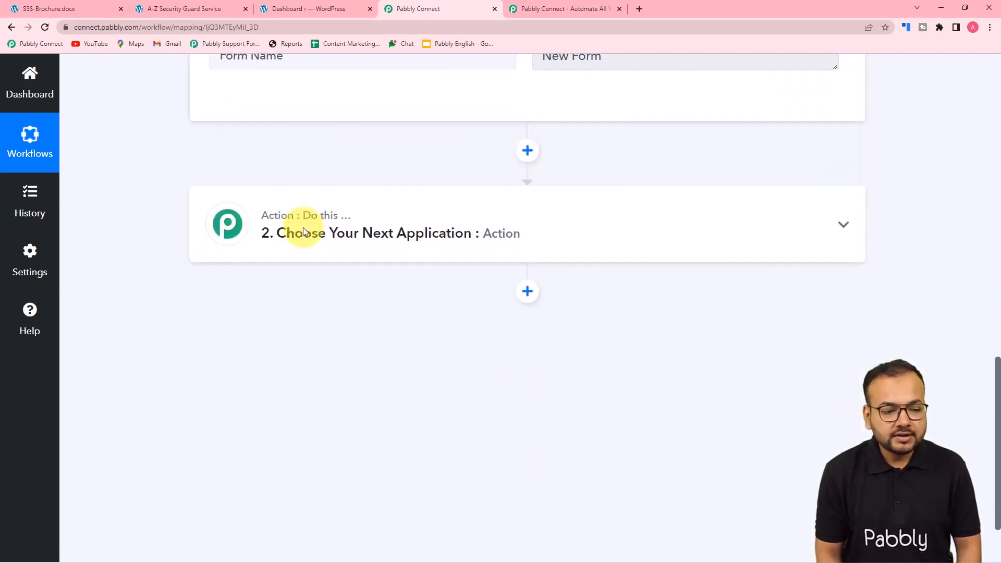
# Set the action step to WhatsApp Cloud API with the Send Template Message event
pyautogui.click(348, 240)
pyautogui.scroll(-2, 347, 240)
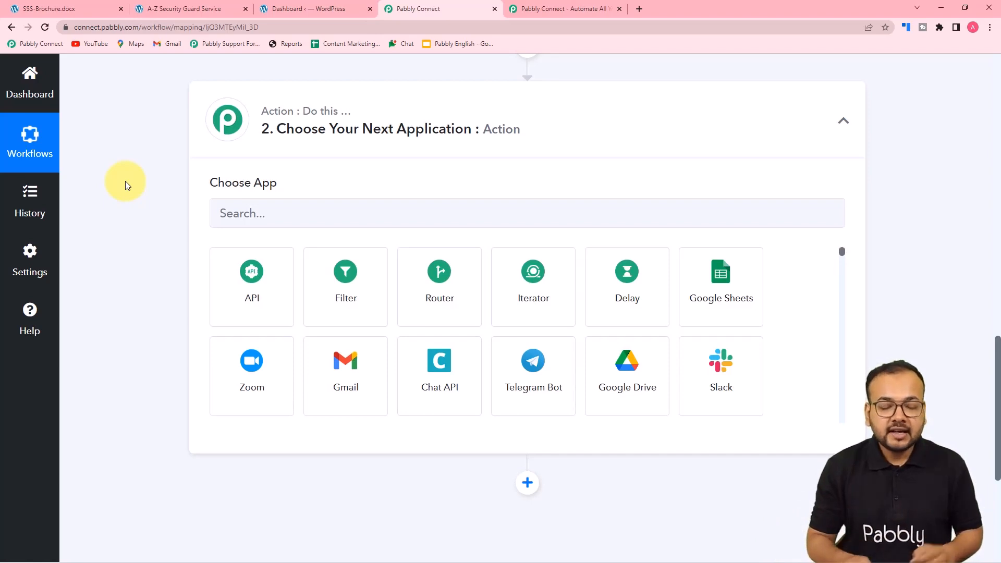
pyautogui.click(265, 218)
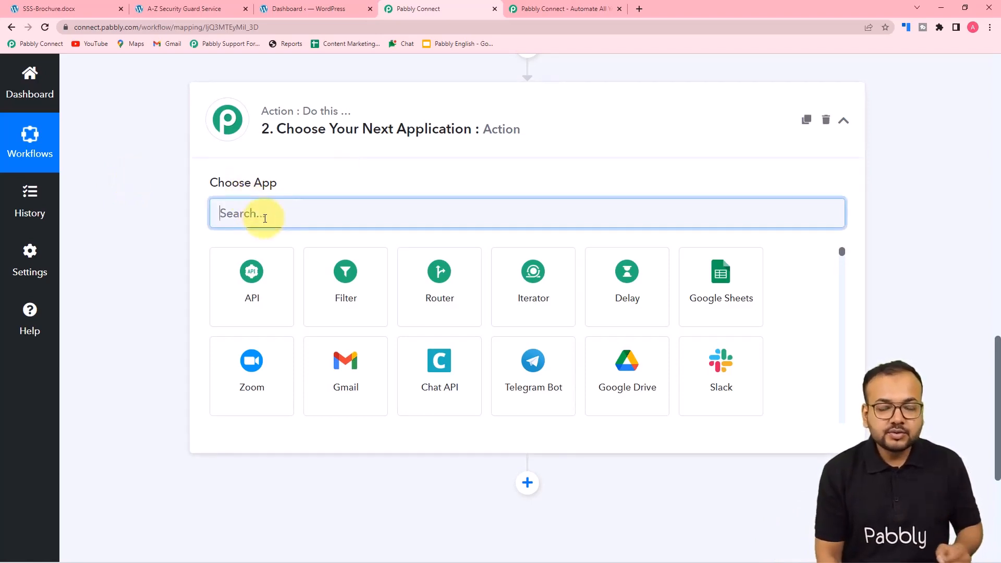
pyautogui.write('clo')
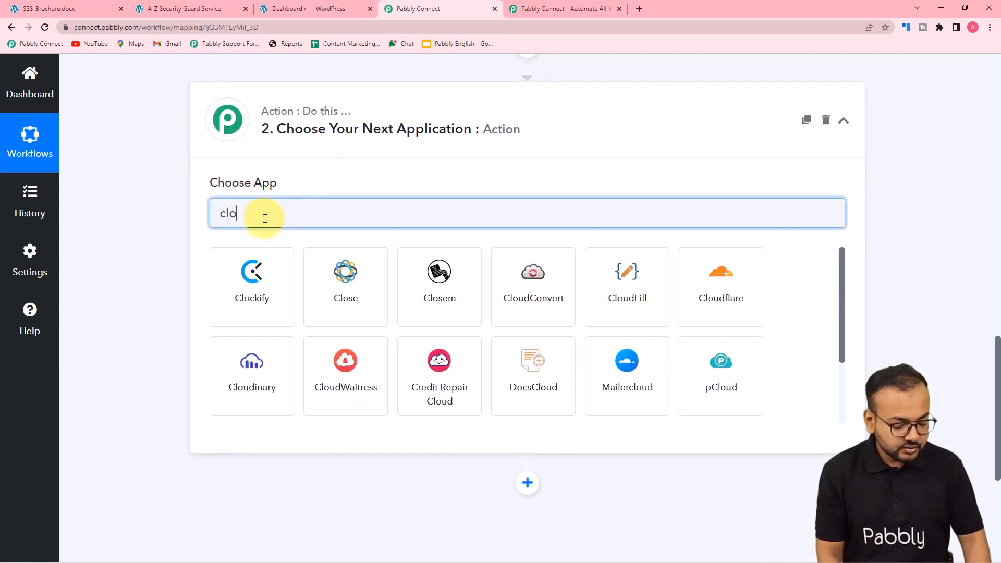
pyautogui.write('u')
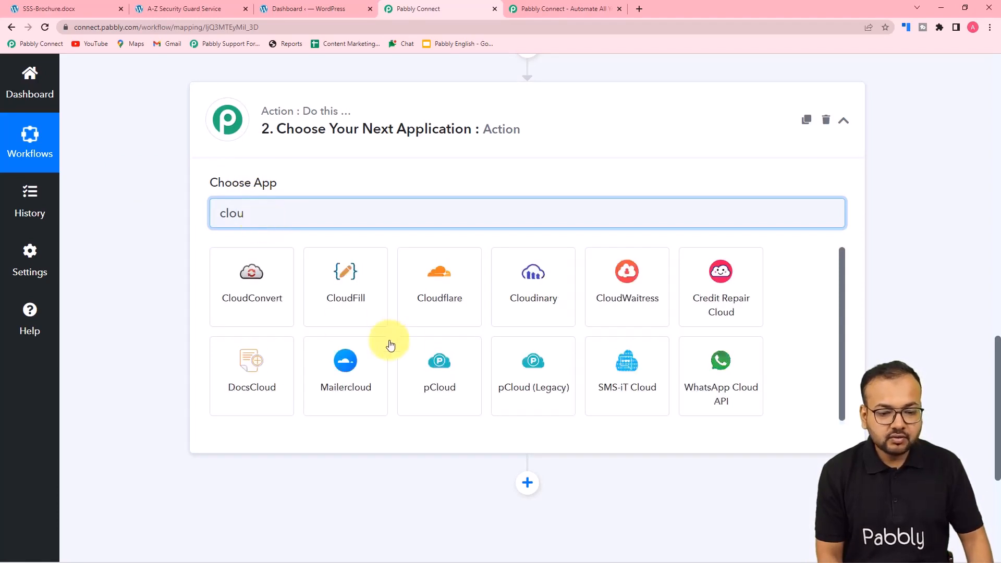
pyautogui.click(736, 380)
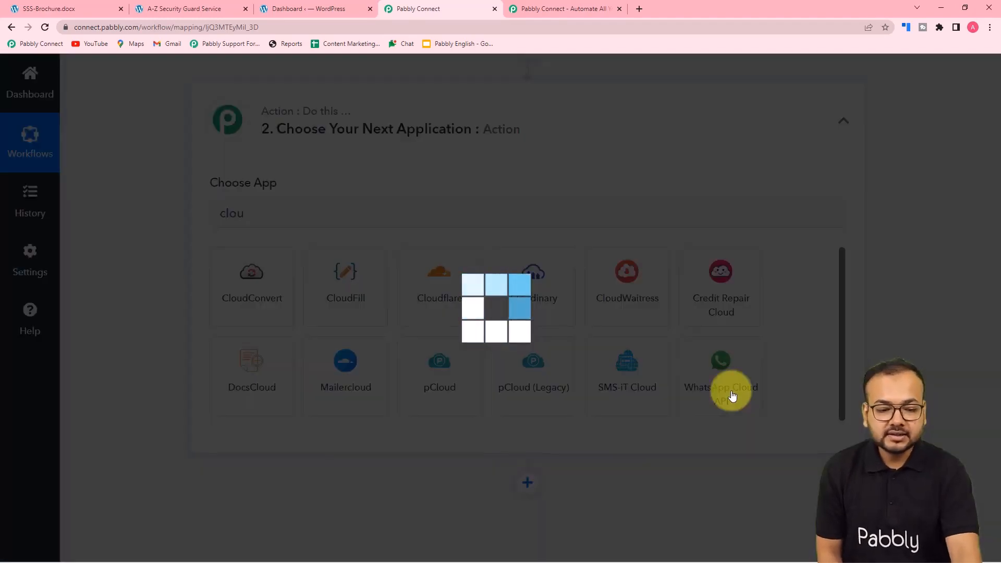
pyautogui.scroll(-2, 187, 292)
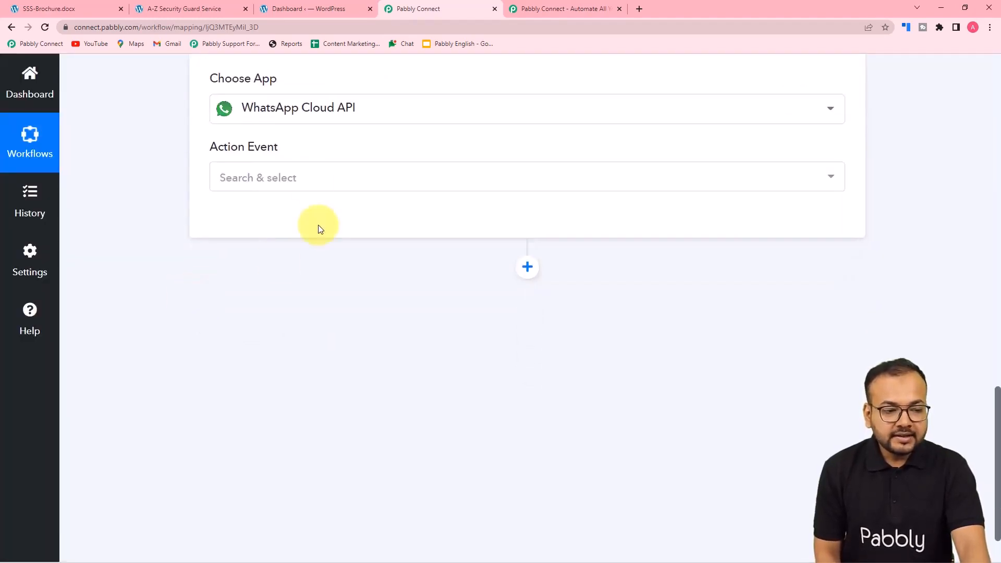
pyautogui.click(299, 176)
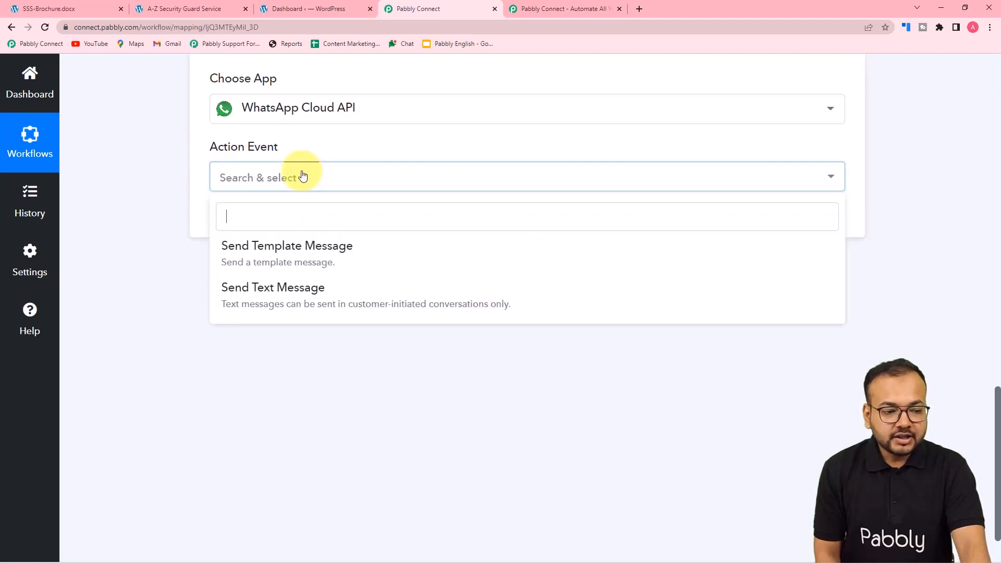
pyautogui.click(297, 250)
pyautogui.click(241, 219)
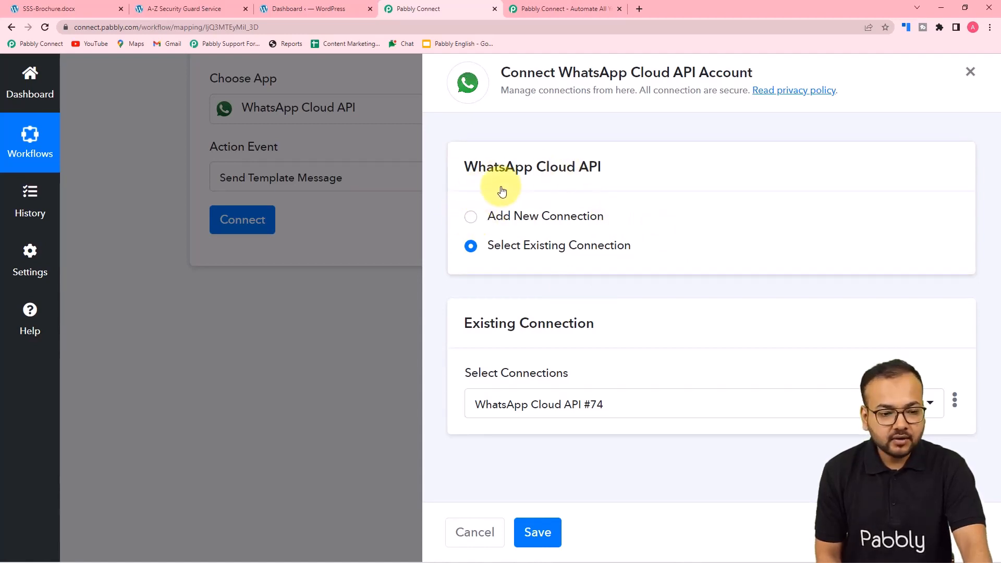
# Add a new connection, WhatsApp Cloud API #75, showing its empty Token and ID fields
pyautogui.click(472, 218)
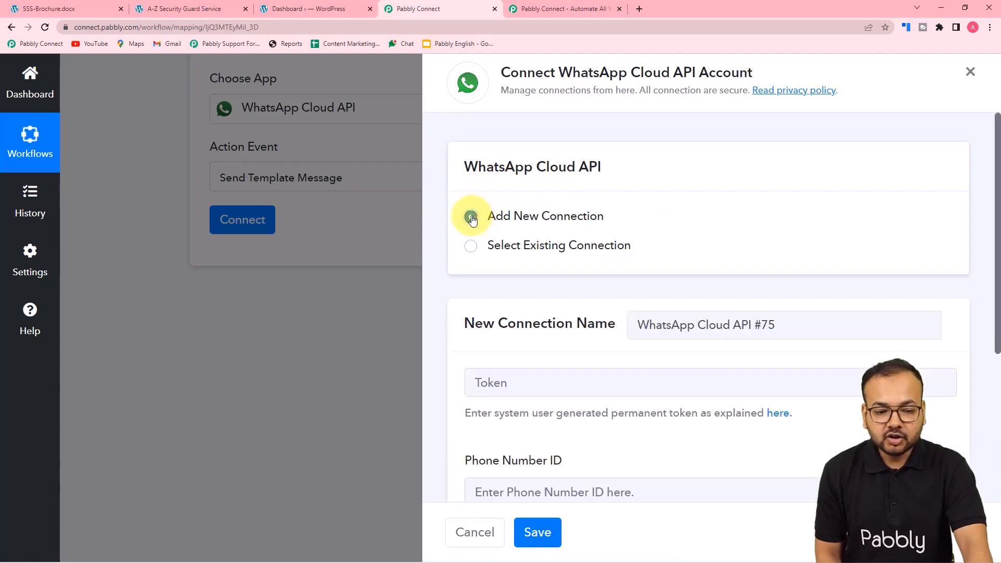
pyautogui.scroll(-2, 473, 220)
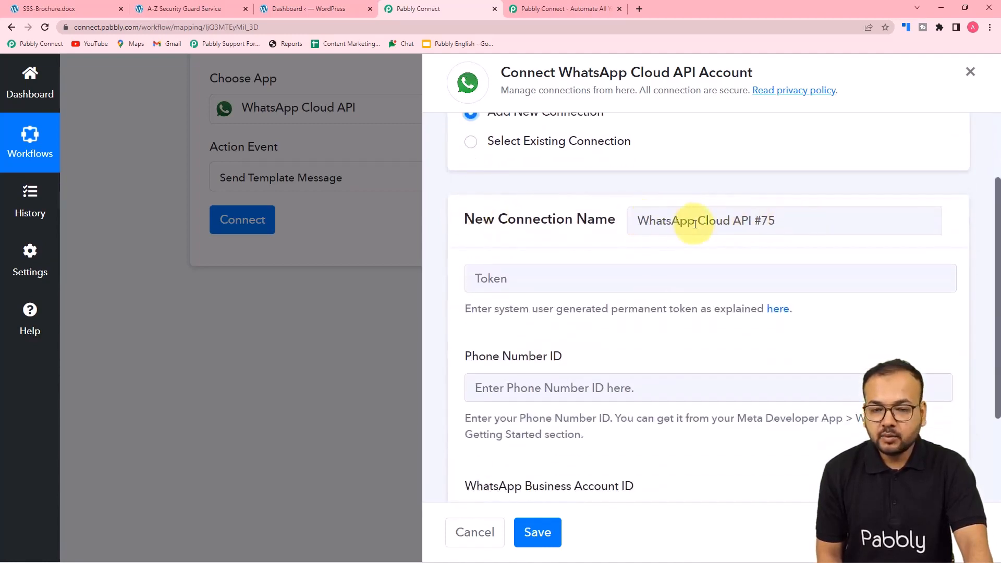
pyautogui.scroll(-3, 527, 250)
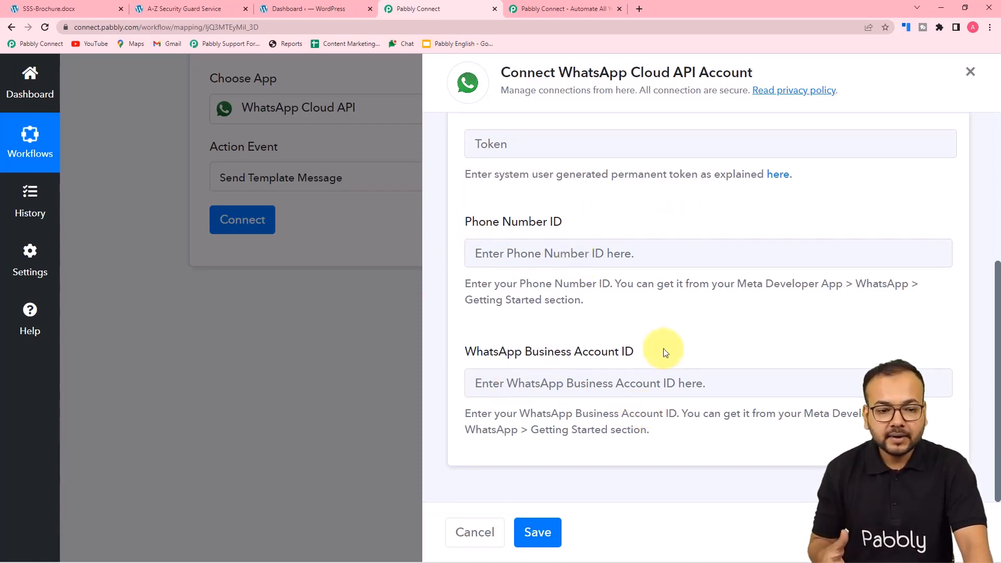
# Read the Pabbly Forum guide on getting a permanent WhatsApp token, then go to the MyConnectMsg App dashboard
pyautogui.click(782, 175)
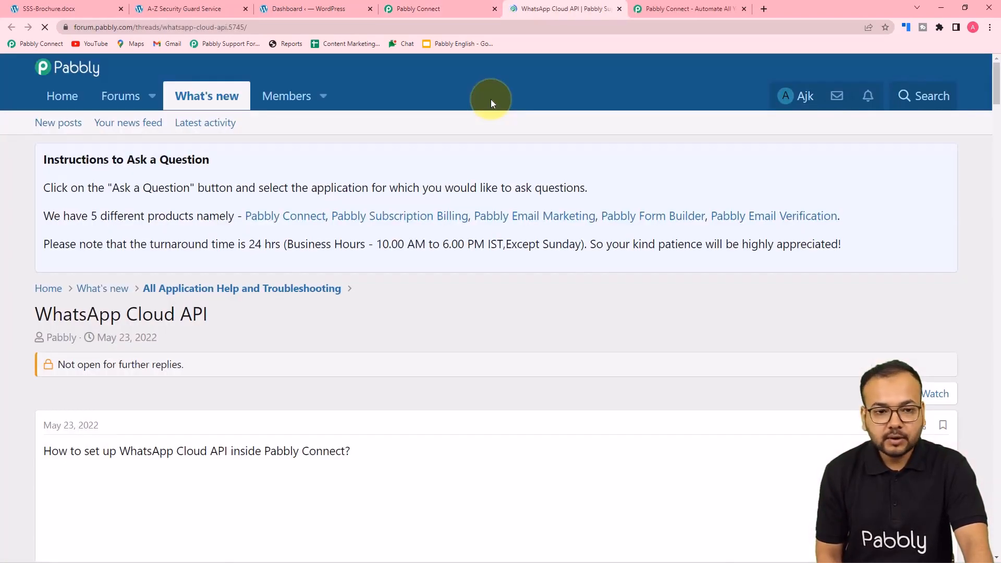
pyautogui.scroll(-5, 125, 173)
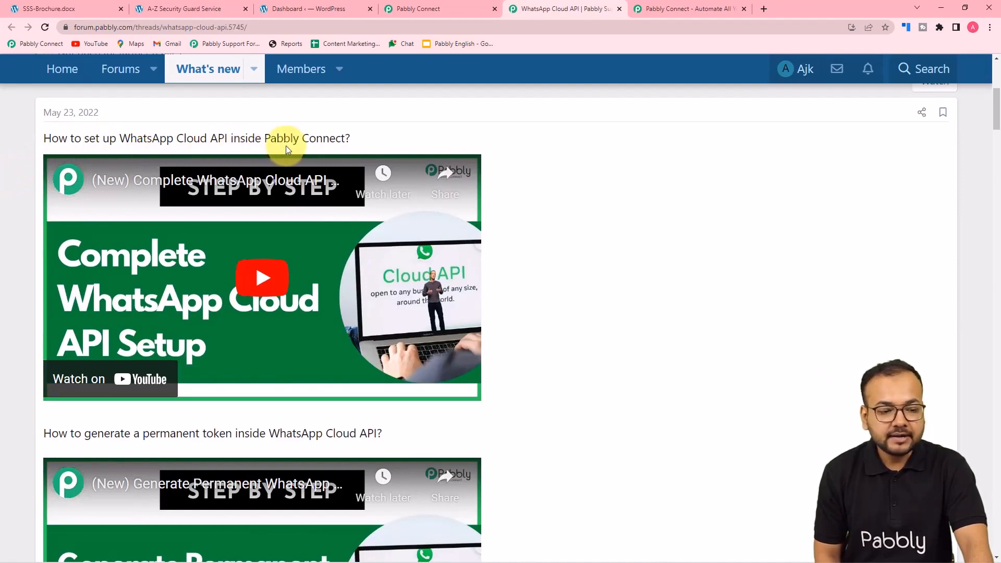
pyautogui.scroll(-5, 285, 149)
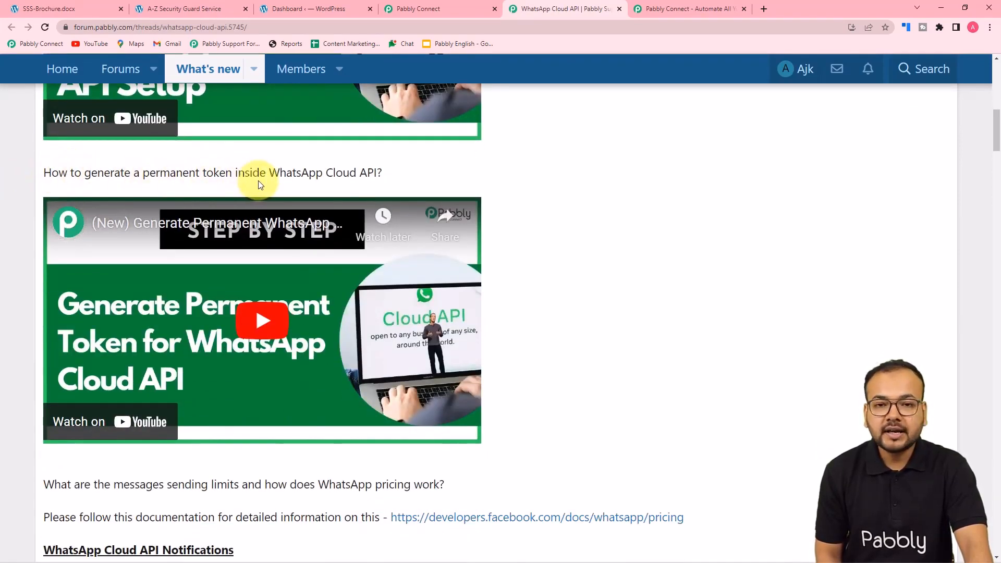
pyautogui.scroll(-8, 2, 178)
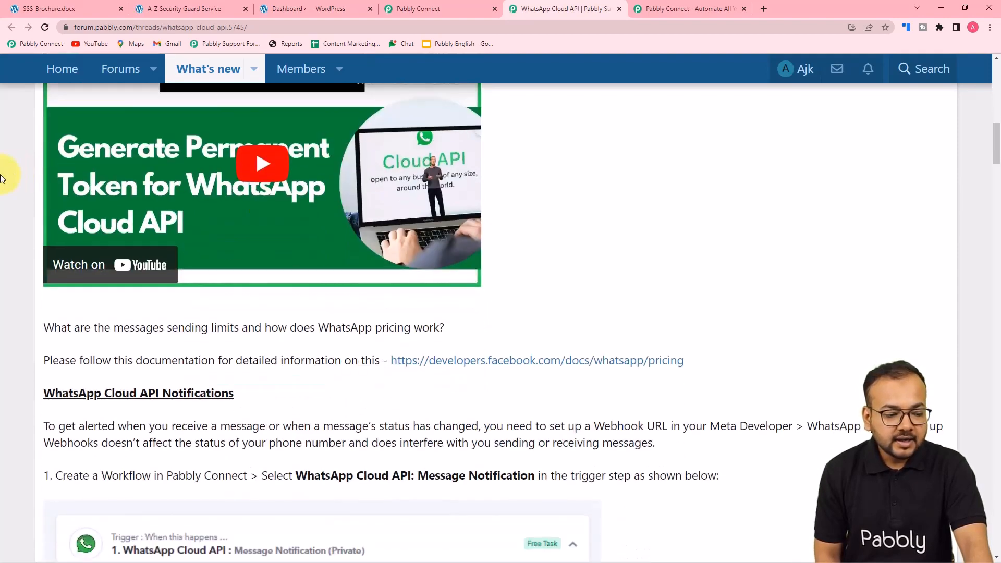
pyautogui.scroll(-1, 1, 177)
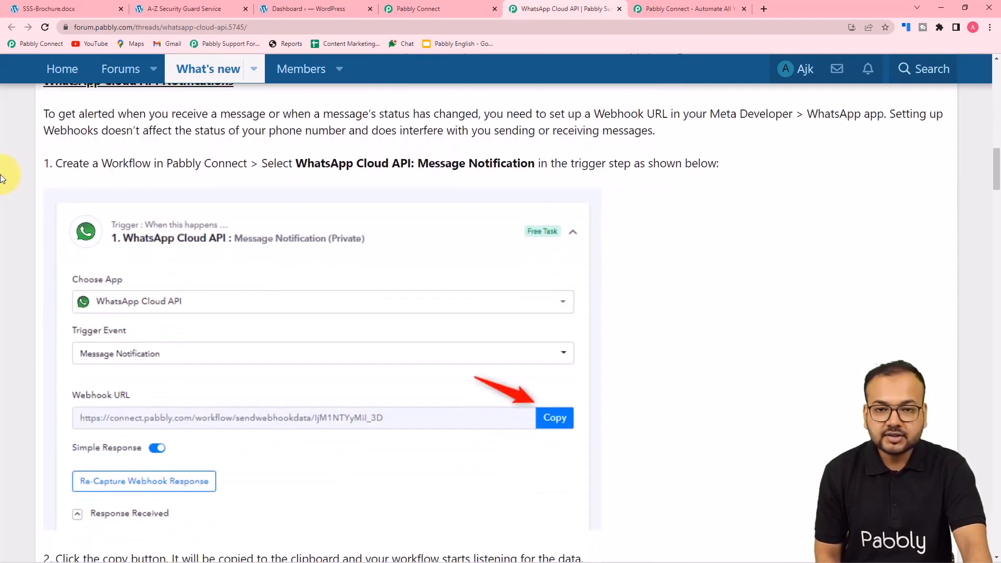
pyautogui.scroll(-12, 2, 177)
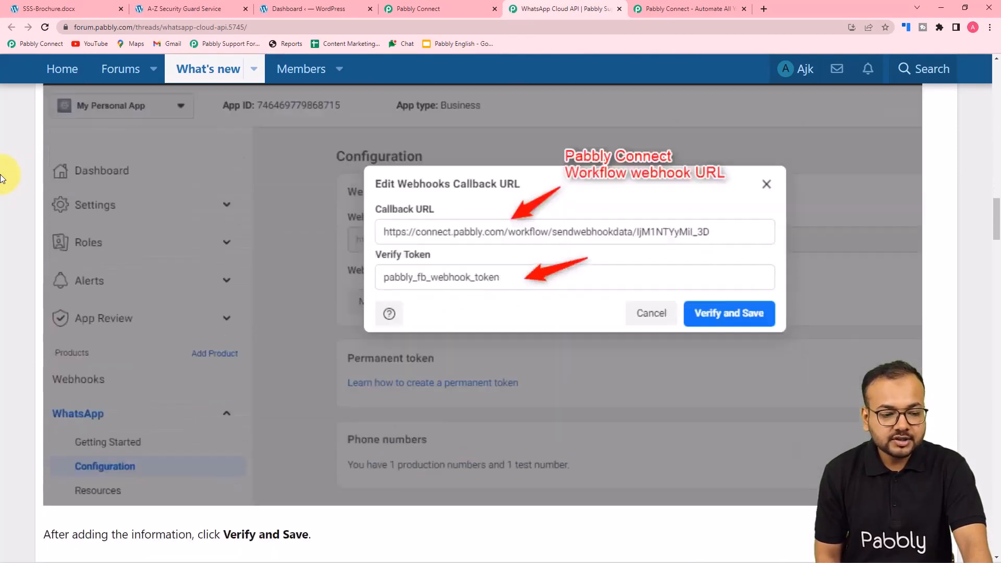
pyautogui.scroll(-10, 2, 178)
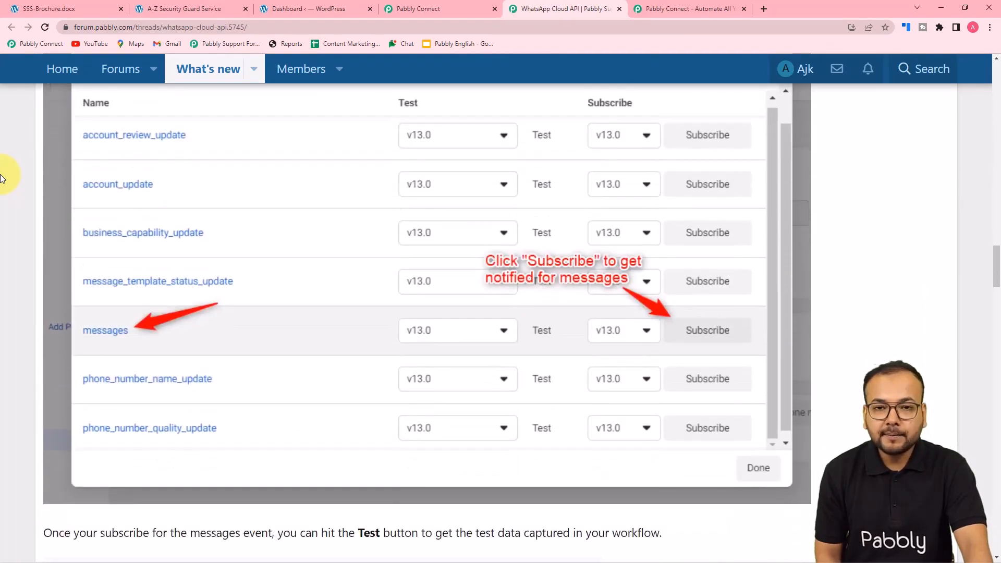
pyautogui.scroll(-13, 2, 178)
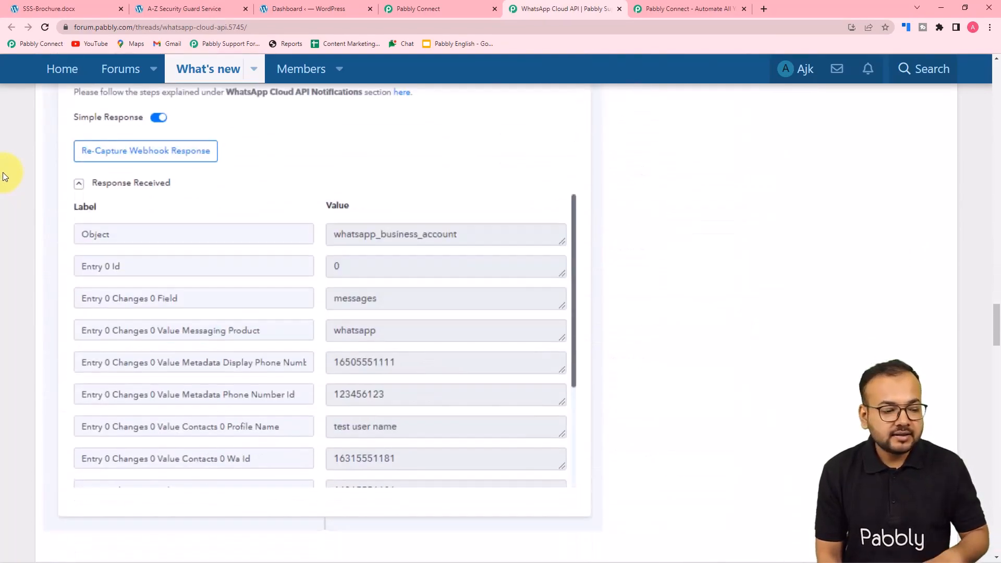
pyautogui.scroll(-15, 4, 176)
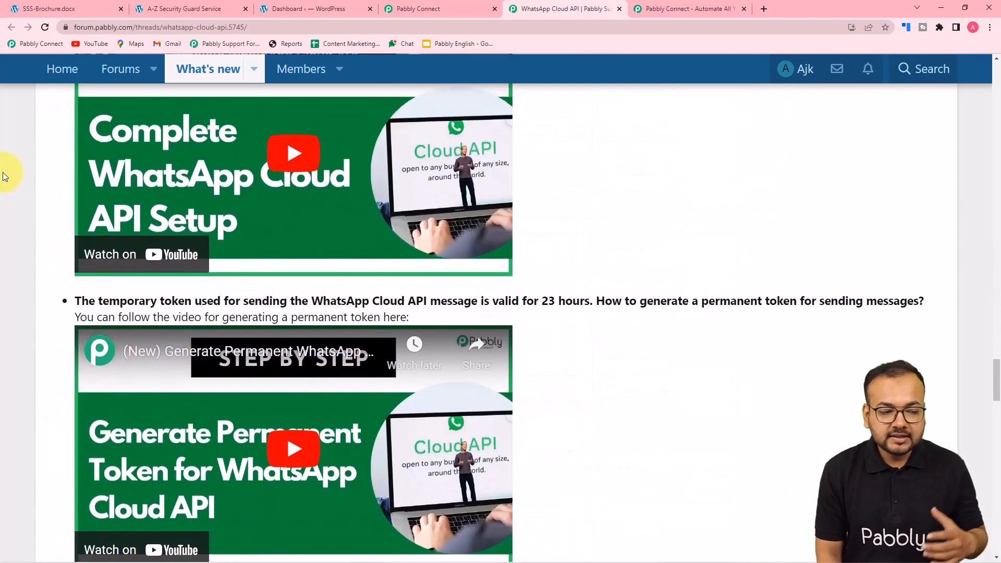
pyautogui.scroll(1, 4, 176)
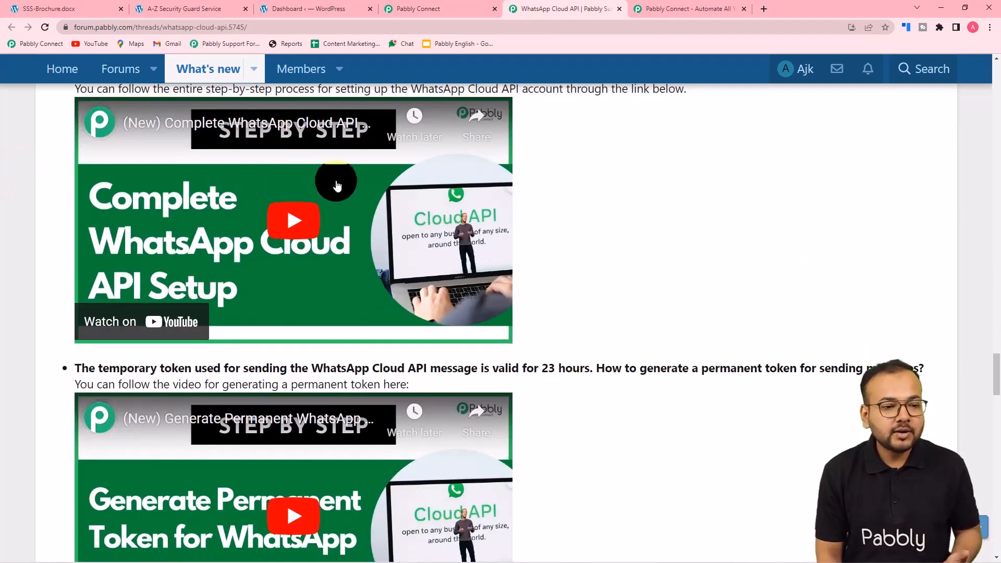
pyautogui.click(453, 10)
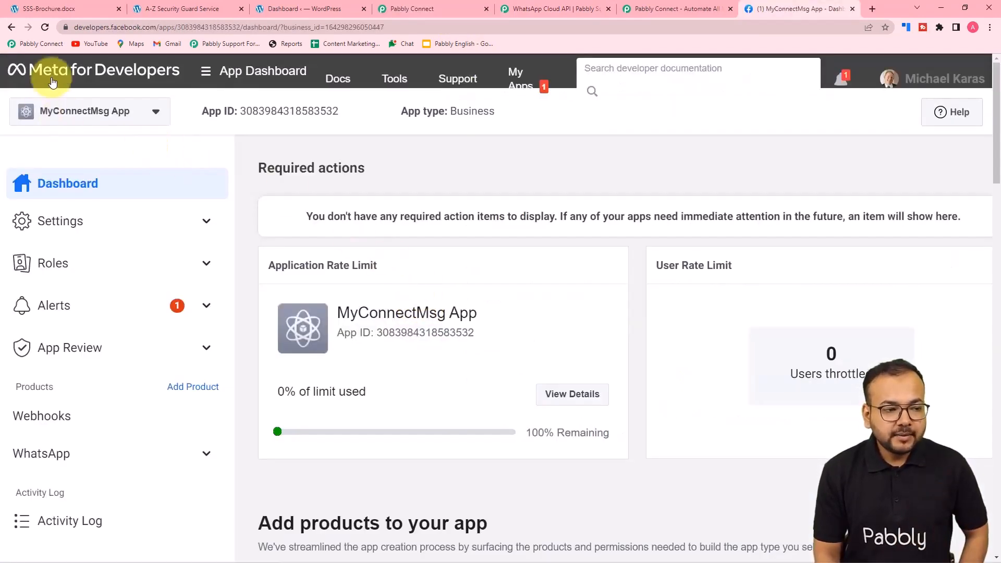
# Open the WhatsApp Getting Started page for MyConnectMsg App in Meta for Developers
pyautogui.scroll(-3, 199, 139)
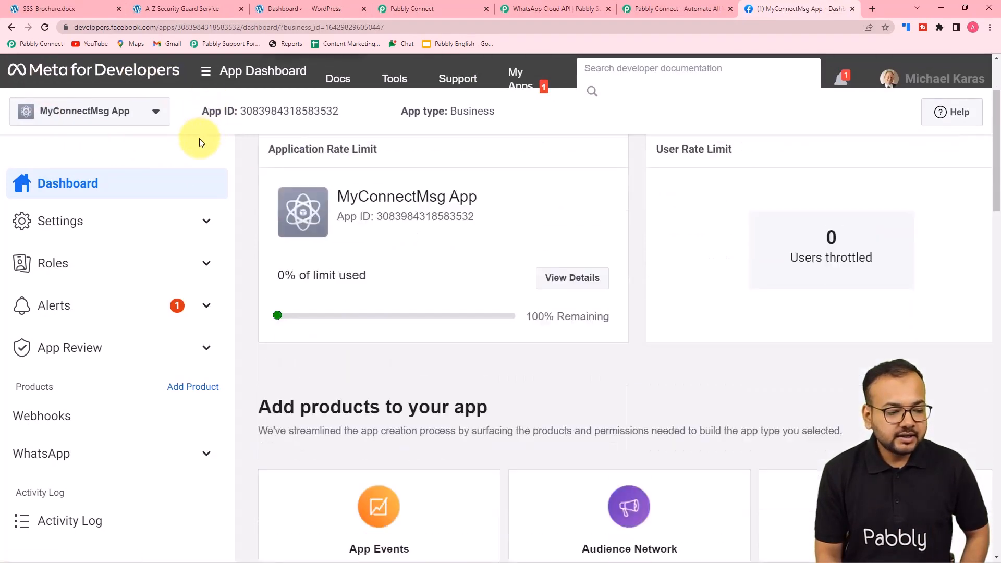
pyautogui.click(46, 469)
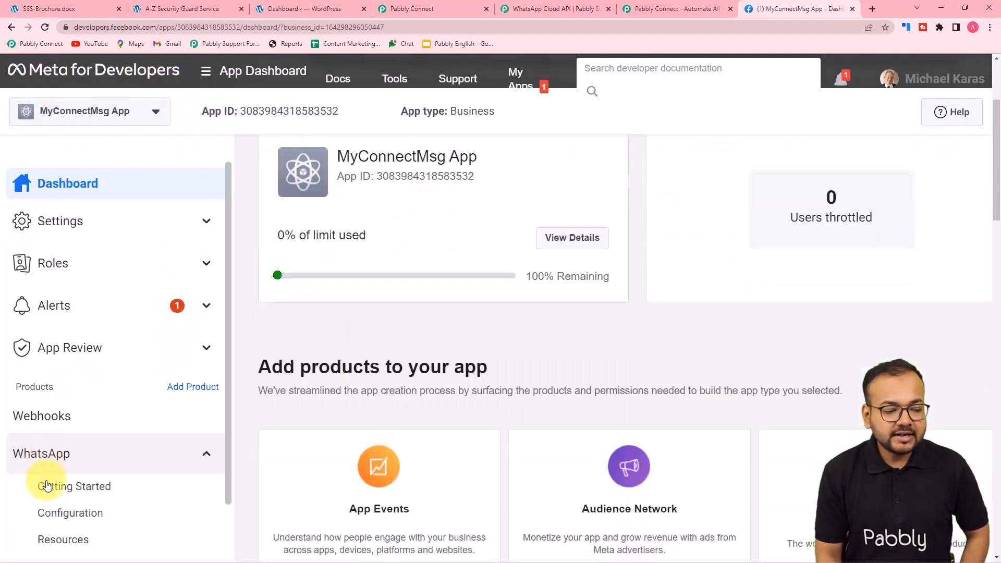
pyautogui.click(58, 487)
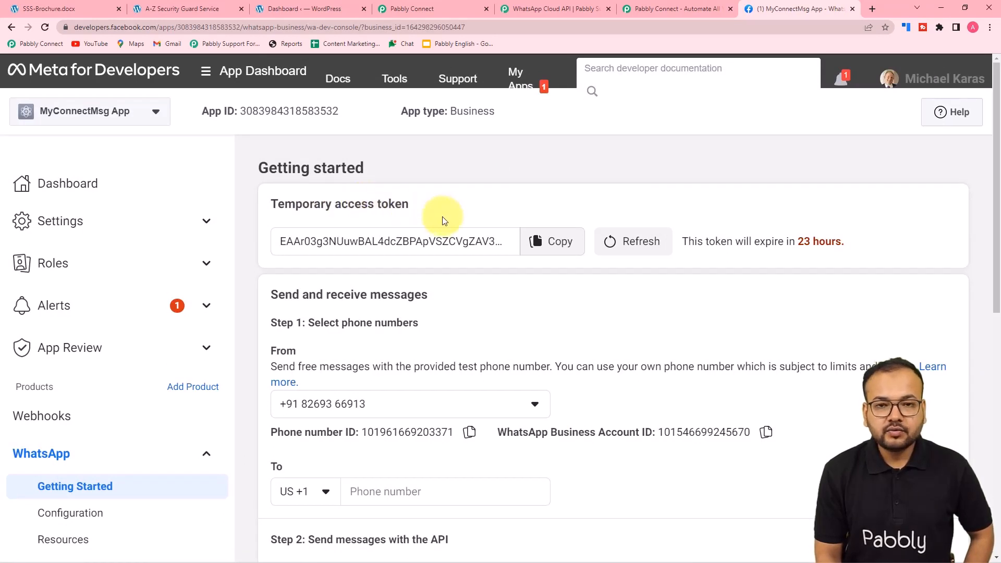
pyautogui.scroll(-1, 418, 268)
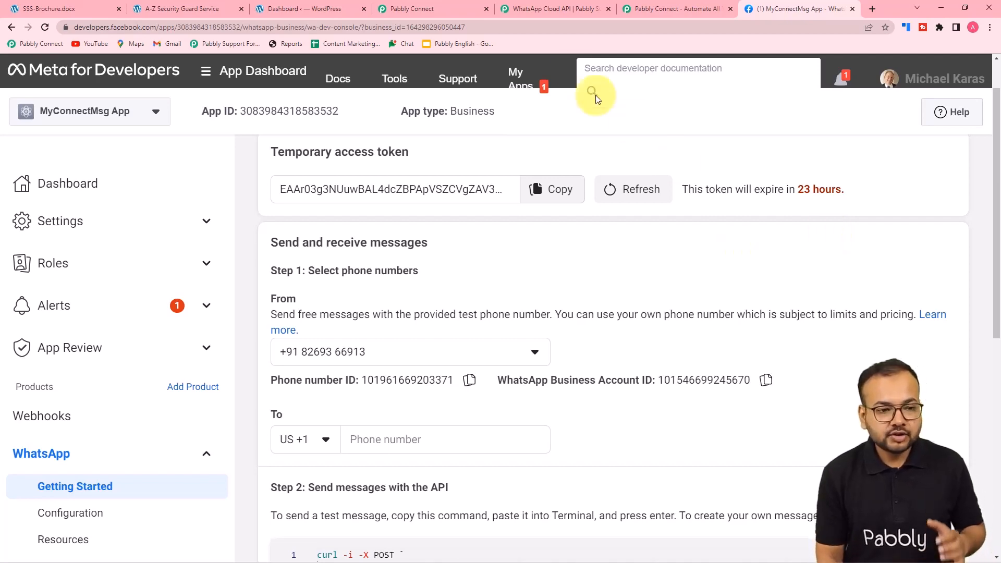
# Compare the forum thread with the Phone Number ID and Business Account ID section, then return to Pabbly
pyautogui.click(543, 12)
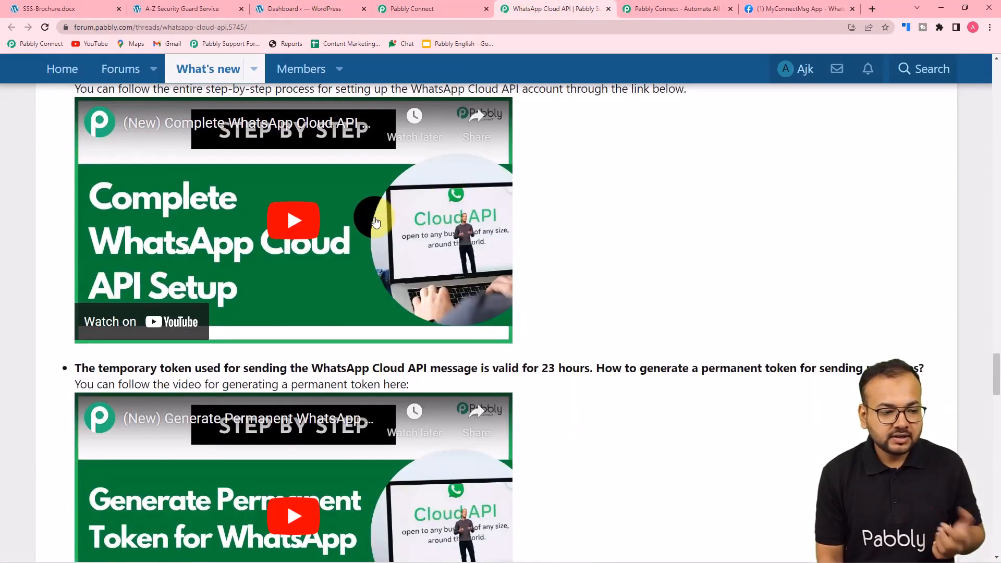
pyautogui.scroll(-3, 369, 212)
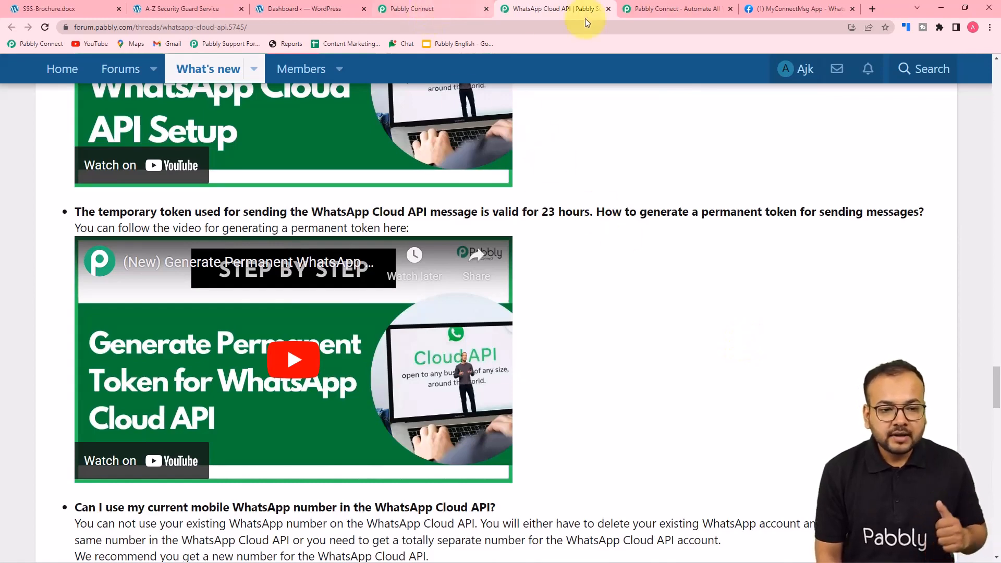
pyautogui.click(778, 9)
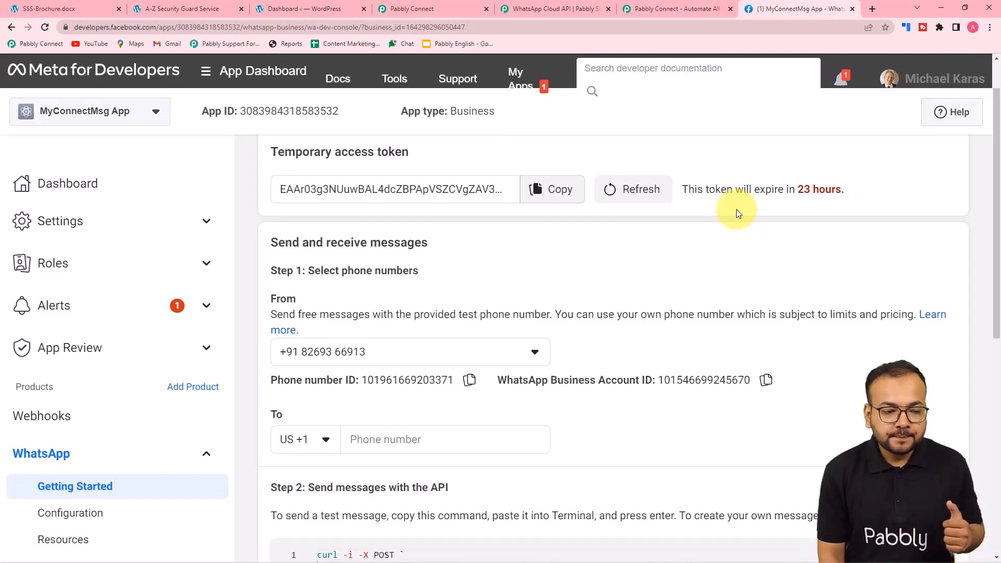
pyautogui.scroll(-2, 736, 209)
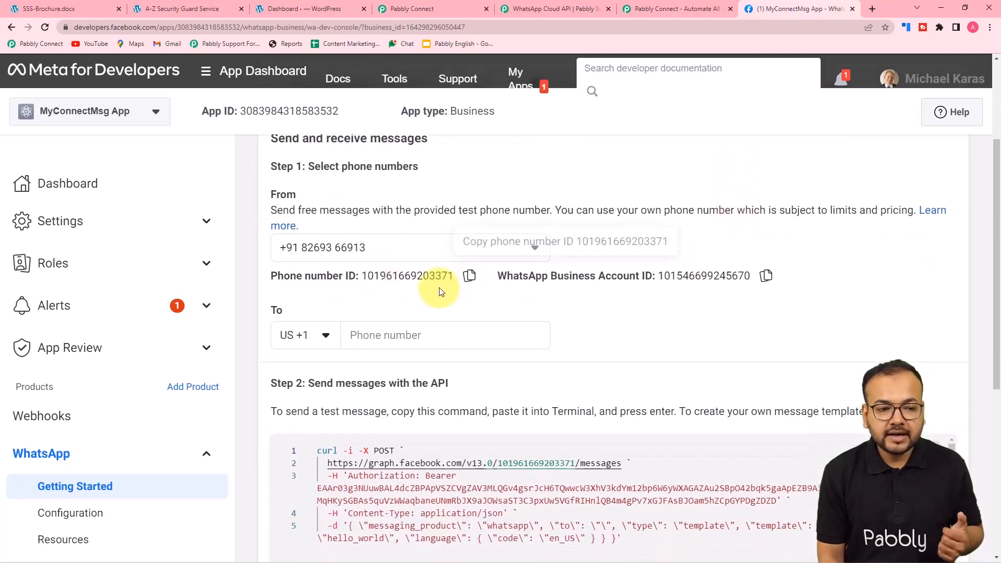
pyautogui.click(416, 8)
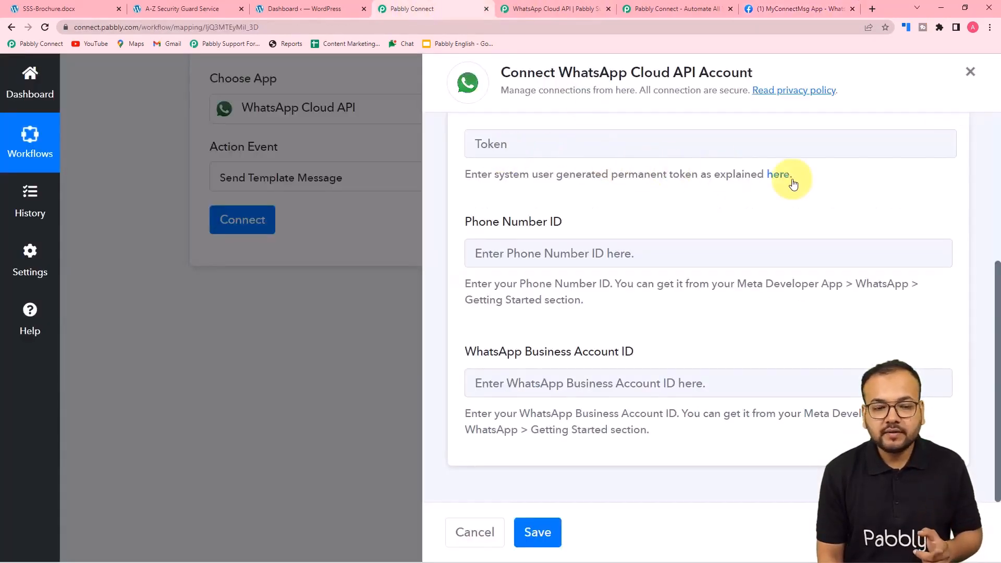
# Copy the Phone number ID from Meta into Pabbly's Phone Number ID field
pyautogui.click(788, 16)
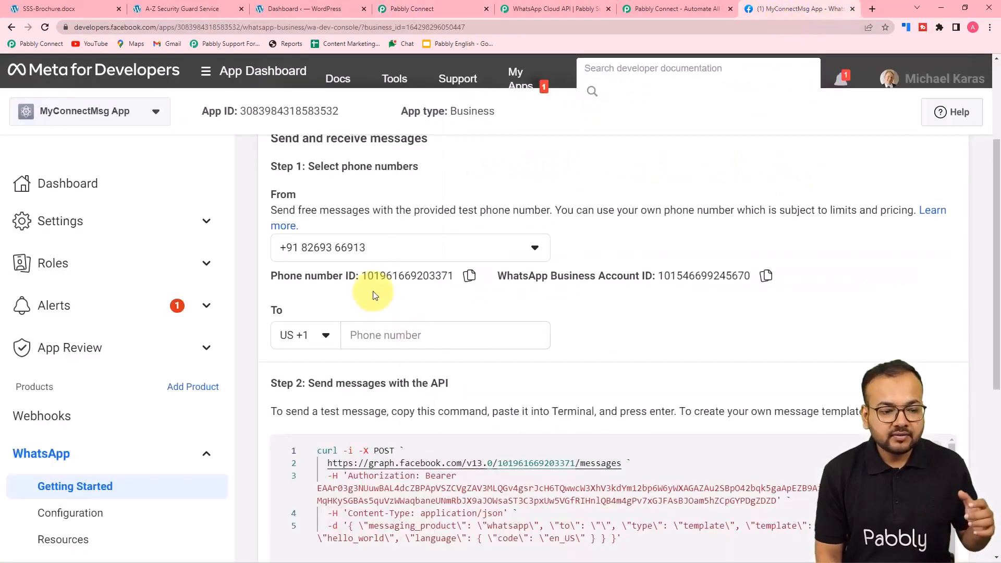
pyautogui.click(471, 277)
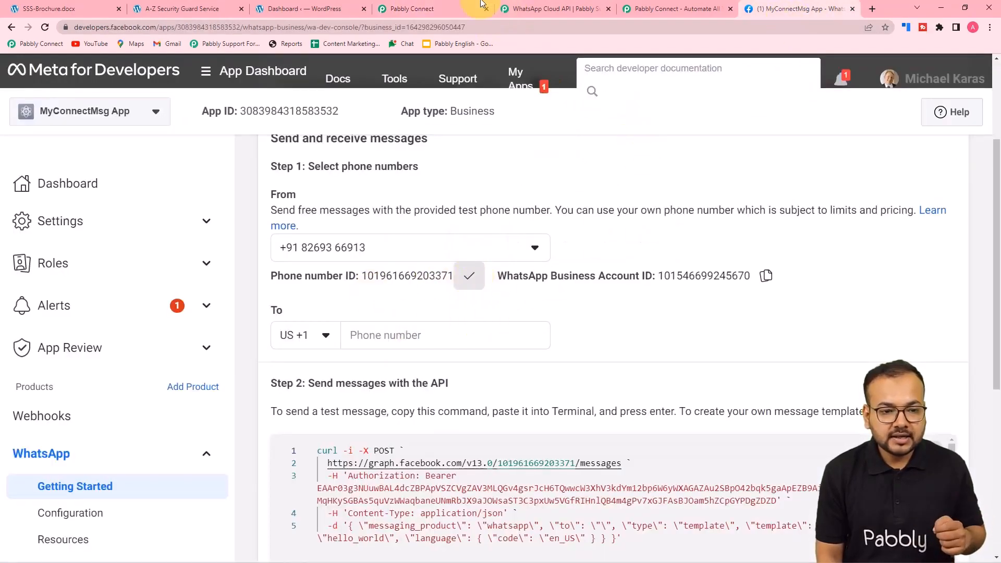
pyautogui.click(452, 6)
pyautogui.rightClick(593, 253)
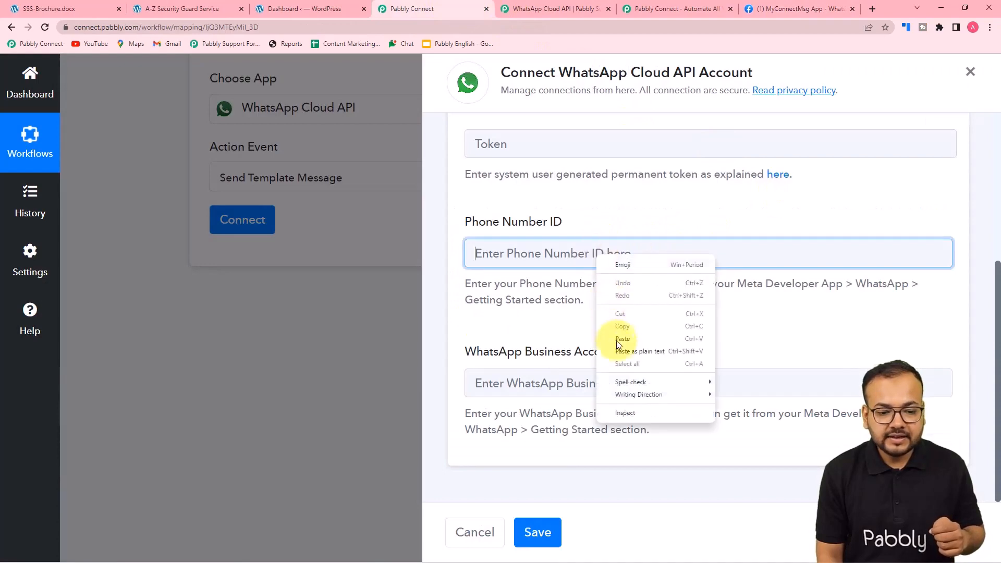
pyautogui.click(614, 356)
# Copy the WhatsApp Business Account ID from Meta into Pabbly's business account field
pyautogui.click(798, 9)
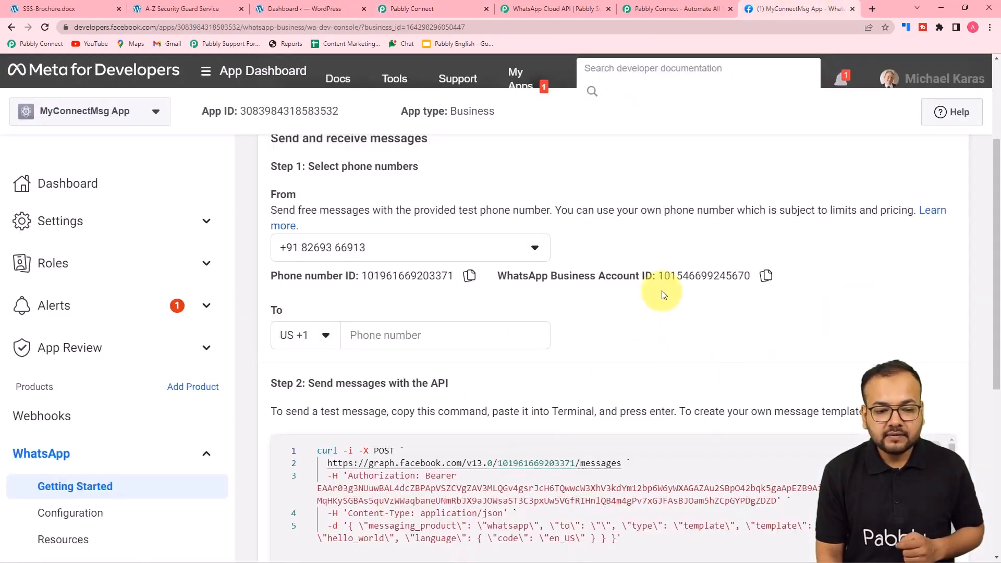
pyautogui.click(767, 276)
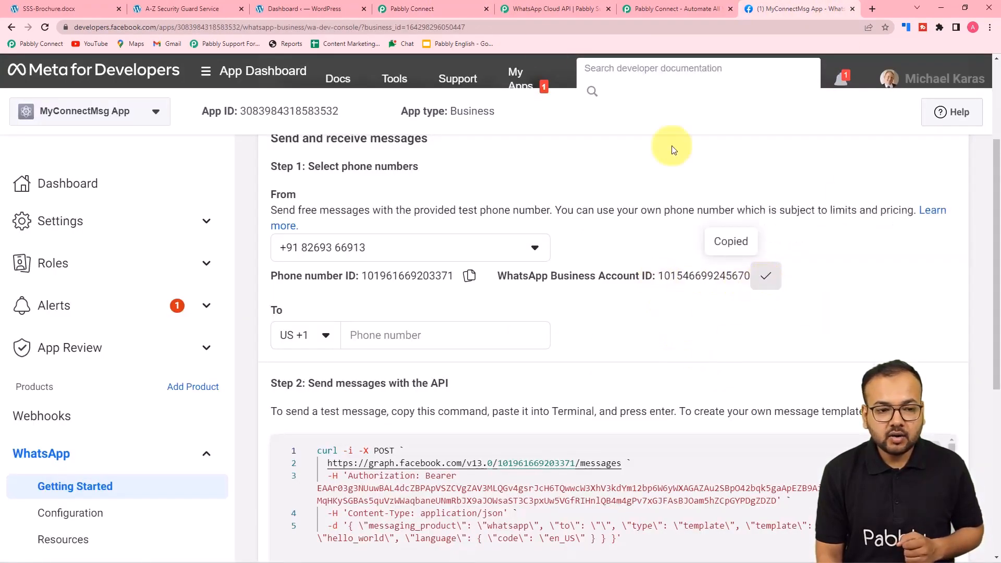
pyautogui.click(454, 11)
pyautogui.rightClick(543, 384)
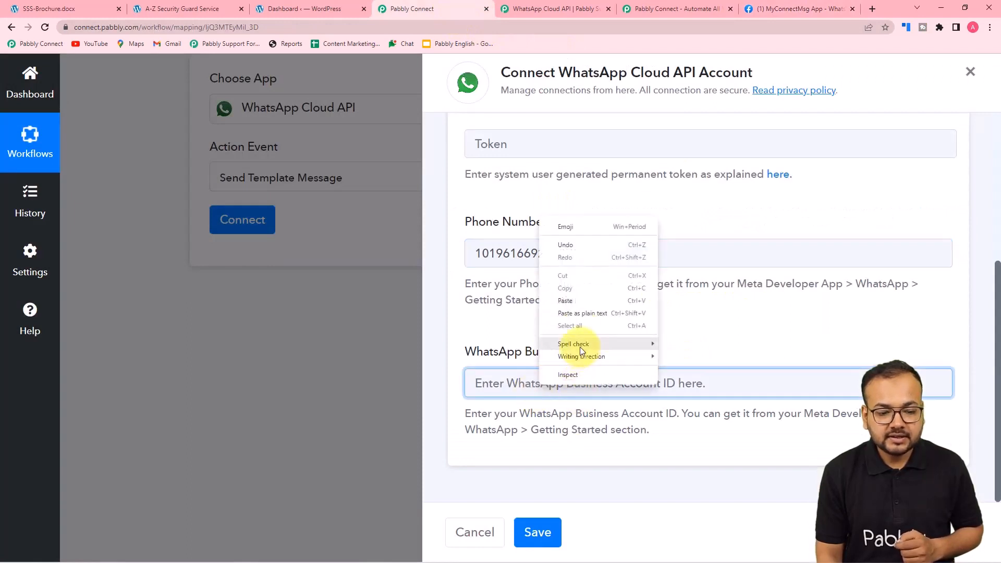
pyautogui.click(582, 316)
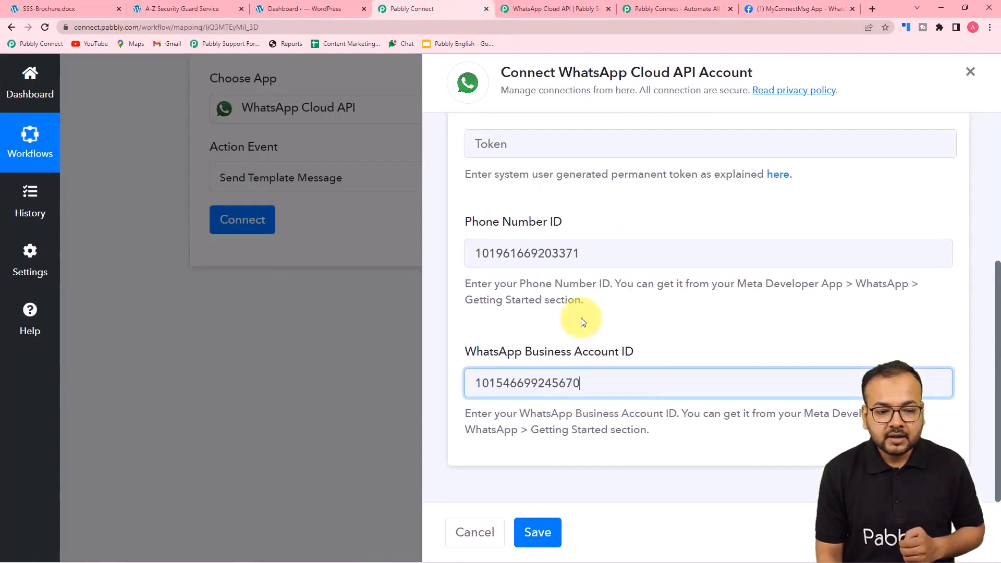
pyautogui.click(583, 322)
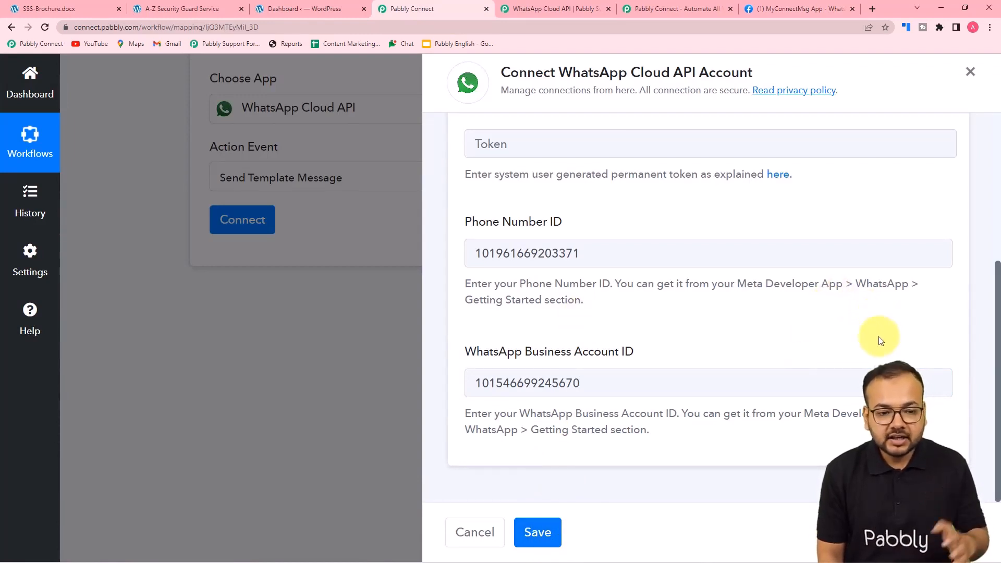
pyautogui.scroll(3, 881, 339)
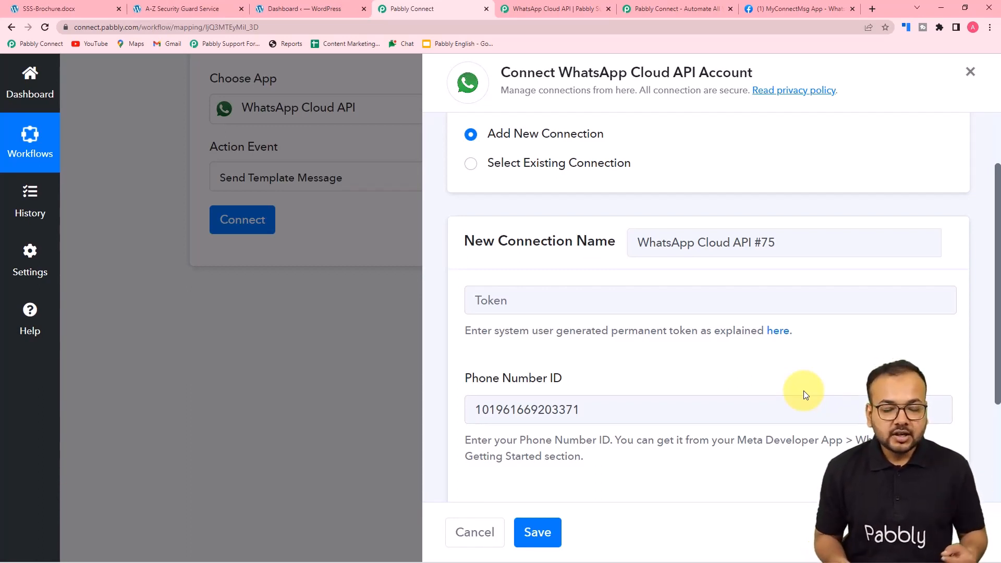
# Connect the WhatsApp step using the existing WhatsApp Cloud API #73 connection and save it
pyautogui.click(472, 164)
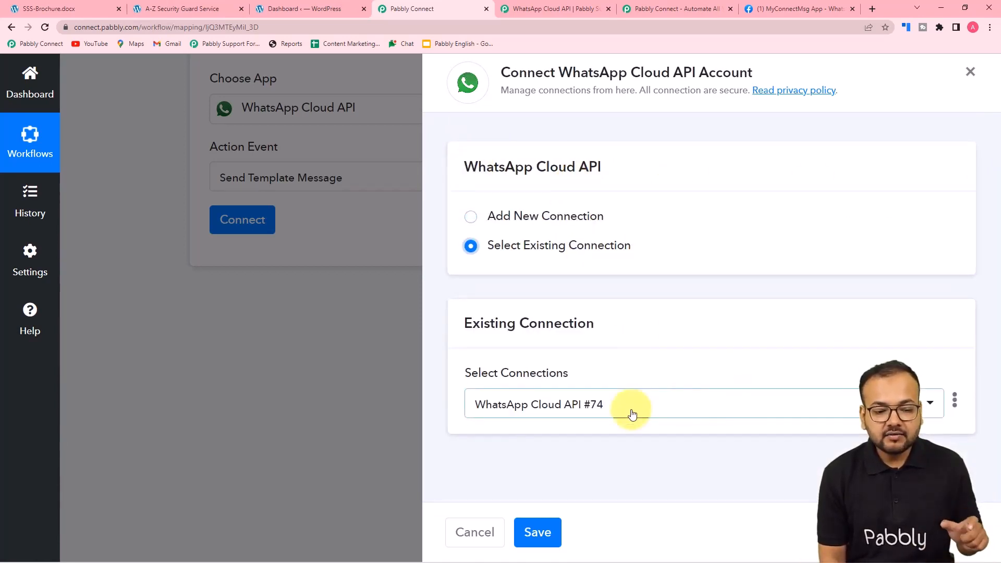
pyautogui.click(652, 410)
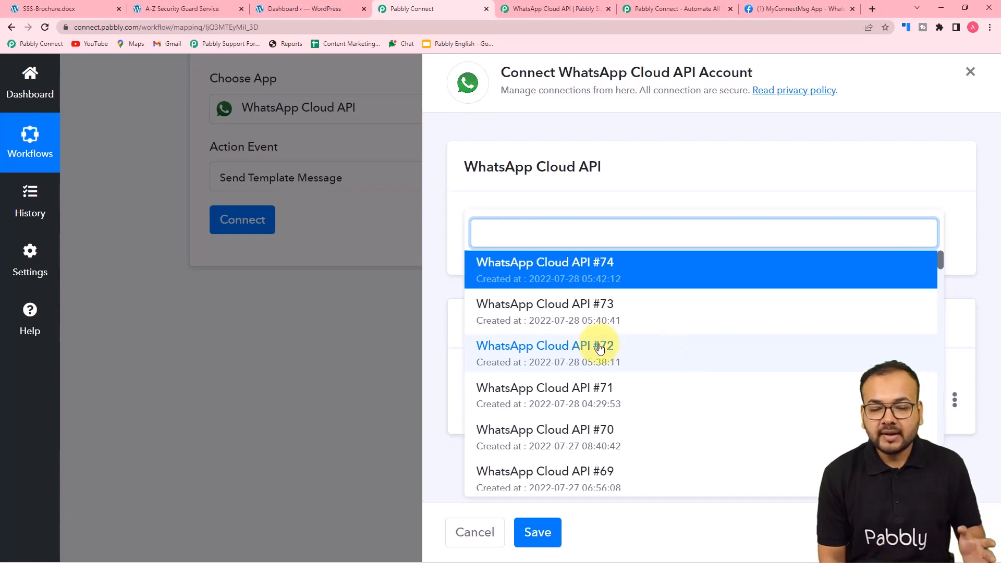
pyautogui.click(559, 316)
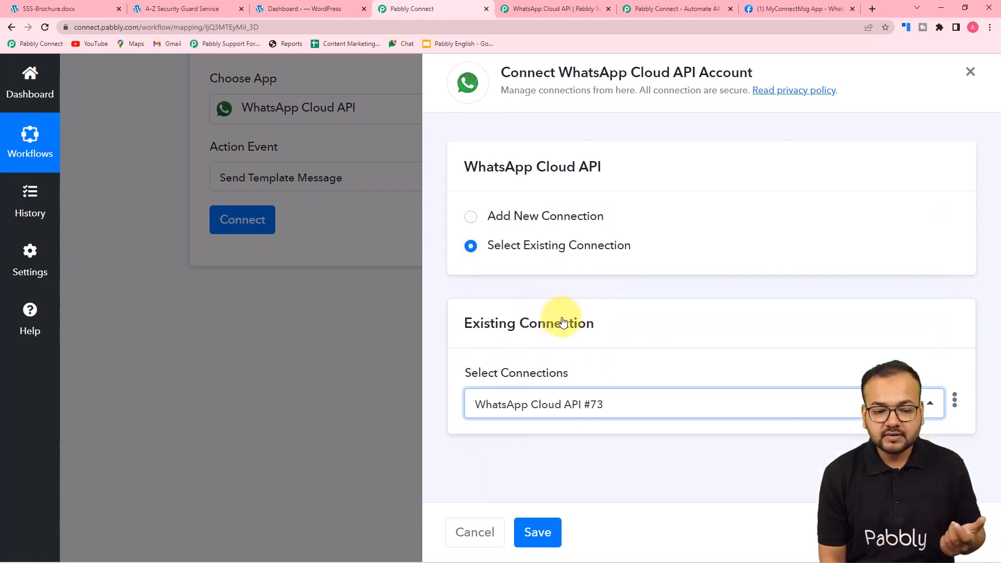
pyautogui.click(543, 531)
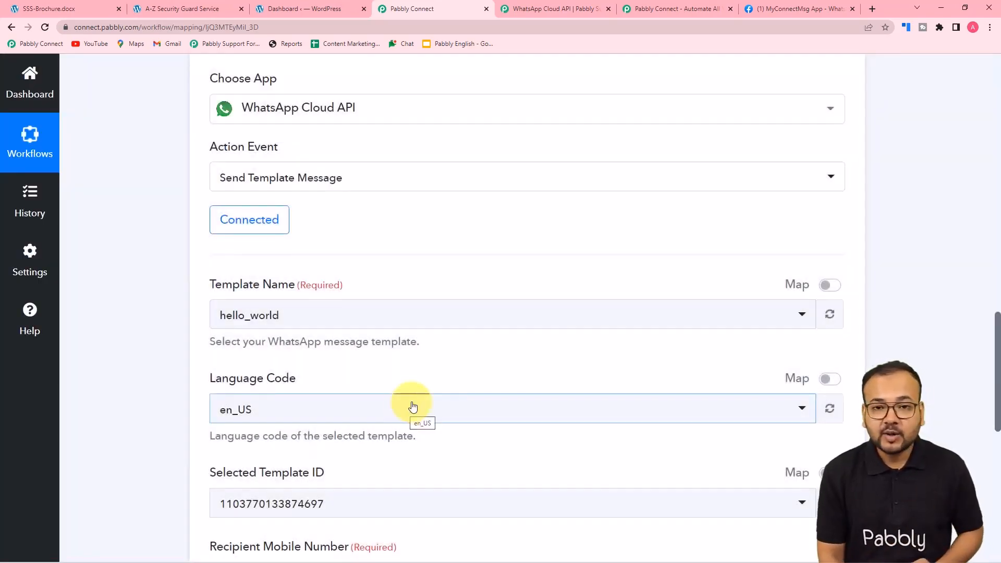
pyautogui.scroll(-2, 152, 336)
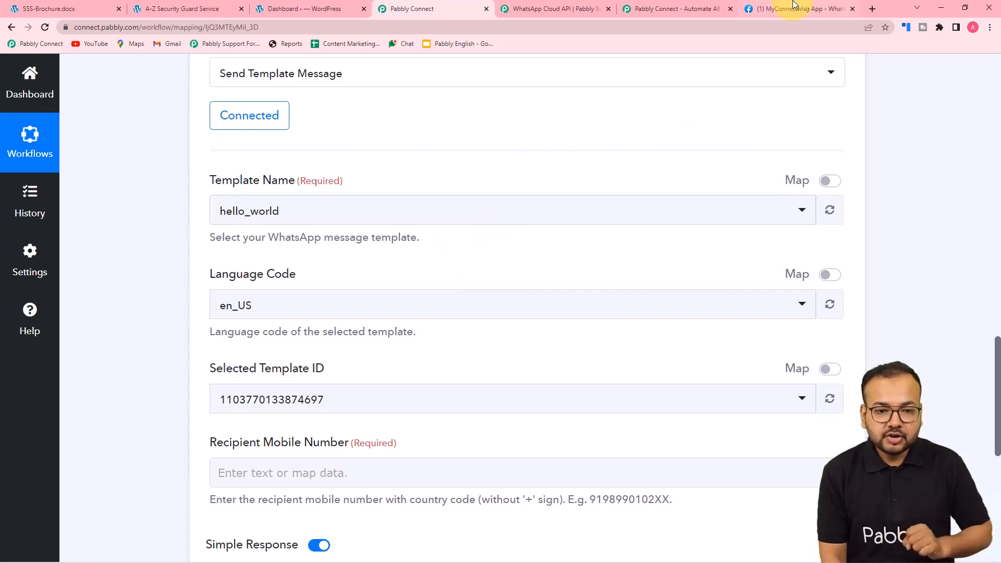
# Go from Meta's Getting Started page to Message templates and find send_brochure_final in the list
pyautogui.click(794, 6)
pyautogui.scroll(-2, 839, 225)
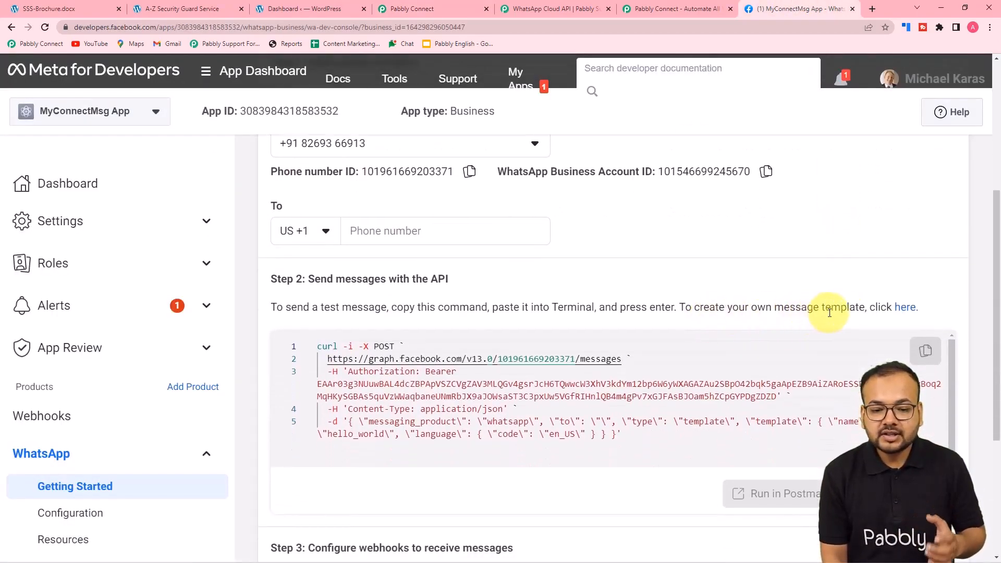
pyautogui.click(907, 309)
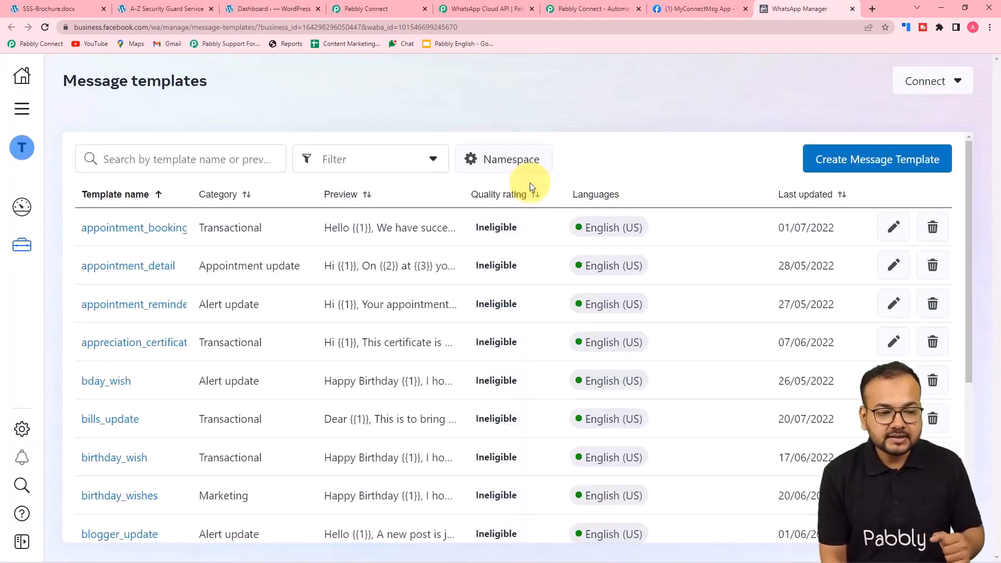
pyautogui.scroll(-4, 494, 232)
pyautogui.scroll(-3, 494, 233)
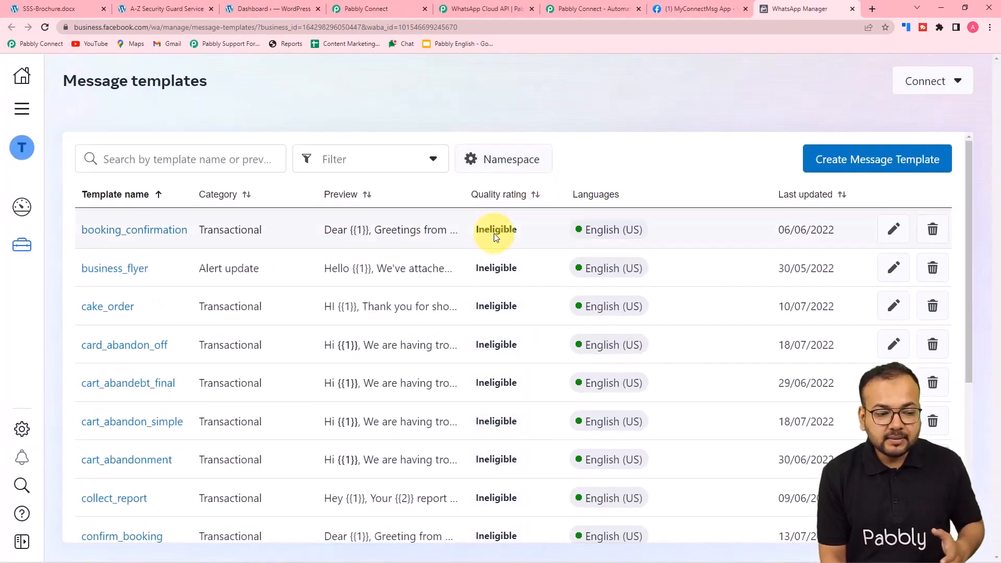
pyautogui.scroll(5, 495, 271)
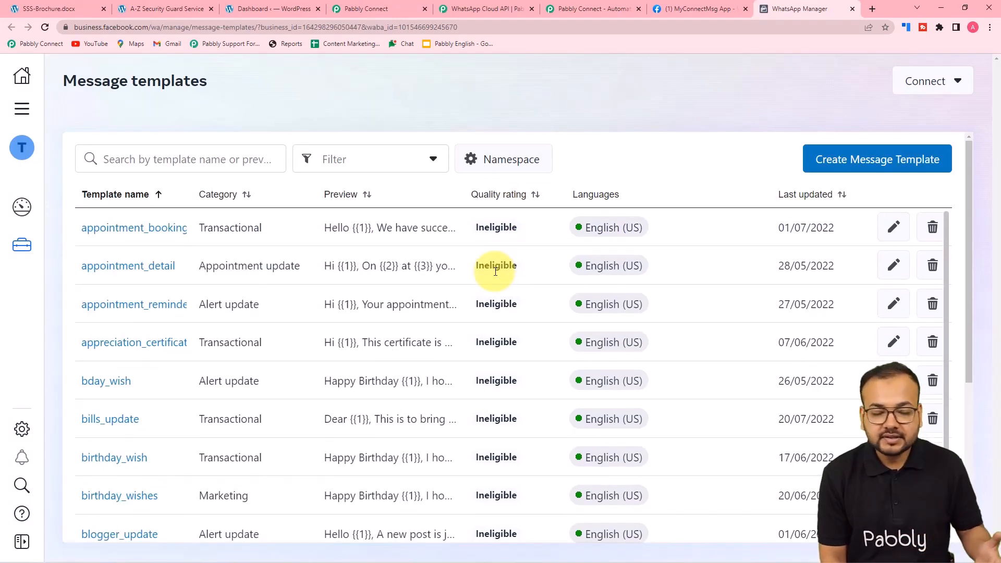
pyautogui.scroll(-7, 496, 271)
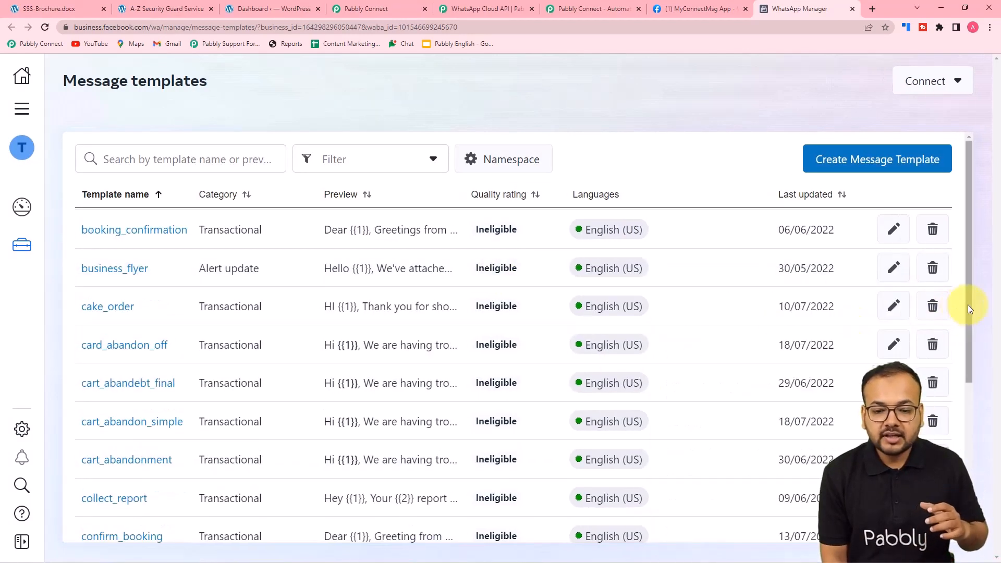
pyautogui.scroll(-5, 968, 306)
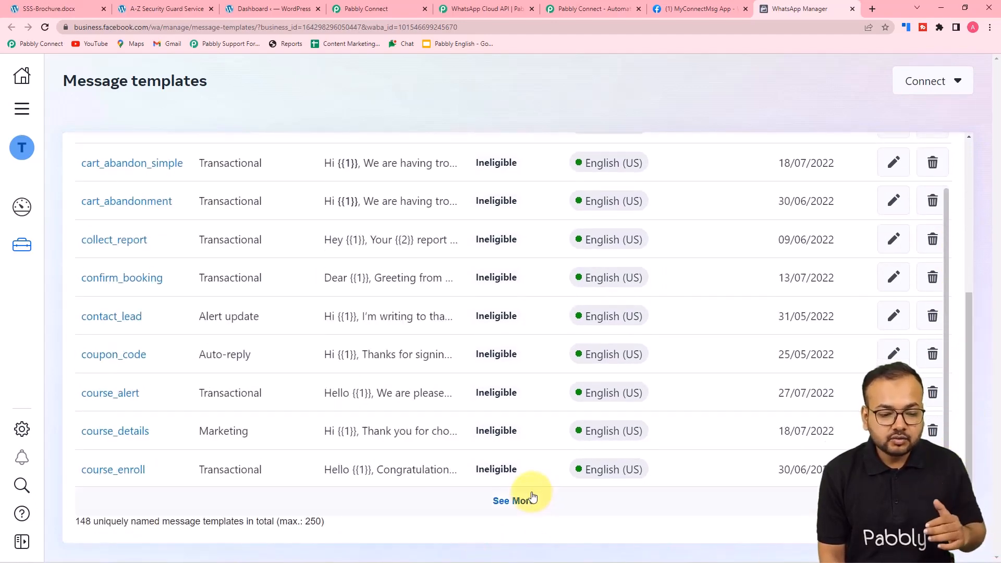
pyautogui.scroll(-5, 503, 353)
pyautogui.scroll(-10, 503, 355)
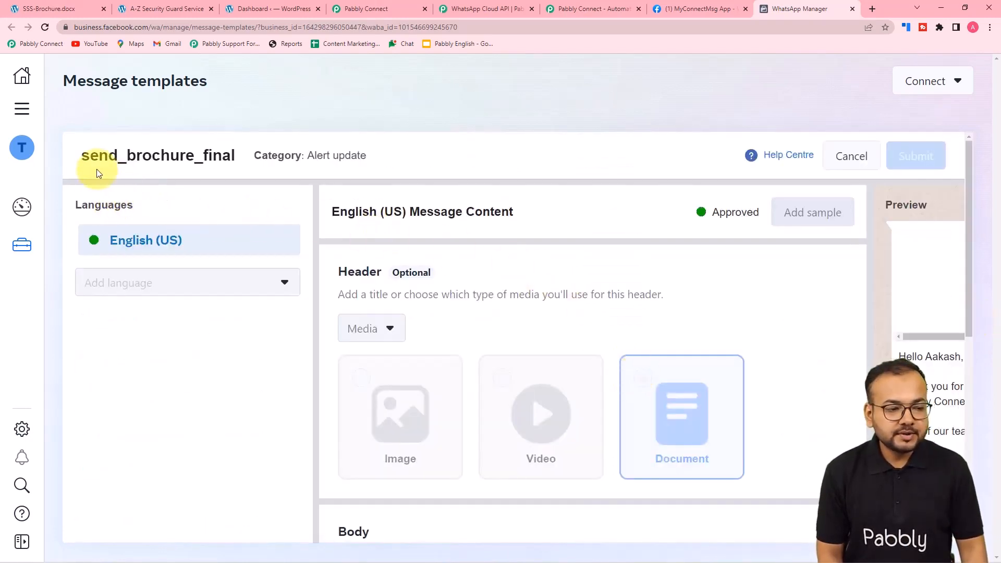
# Review send_brochure_final's Document header and body placeholders, then return to the Pabbly Connect workflow
pyautogui.scroll(-6, 492, 333)
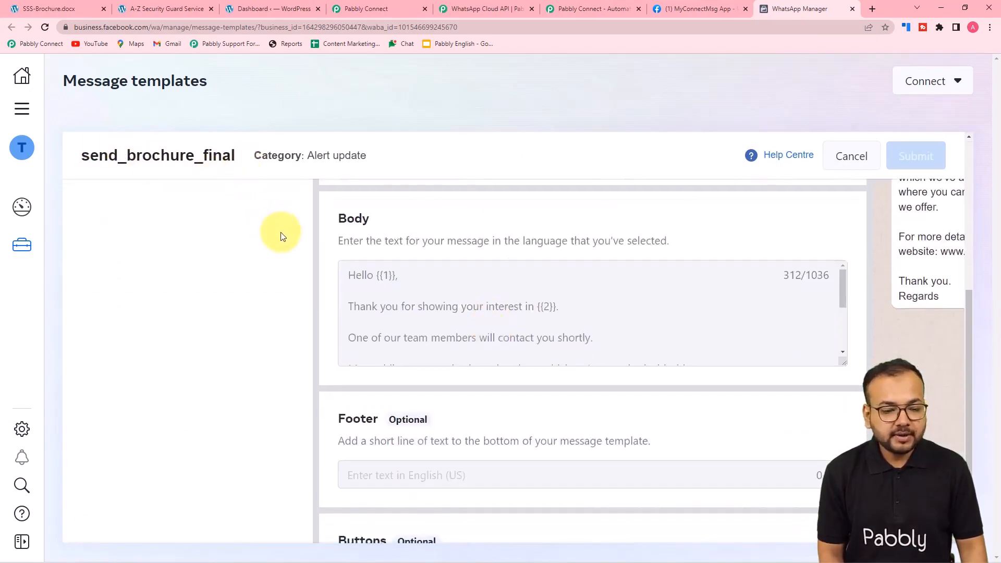
pyautogui.scroll(-2, 519, 432)
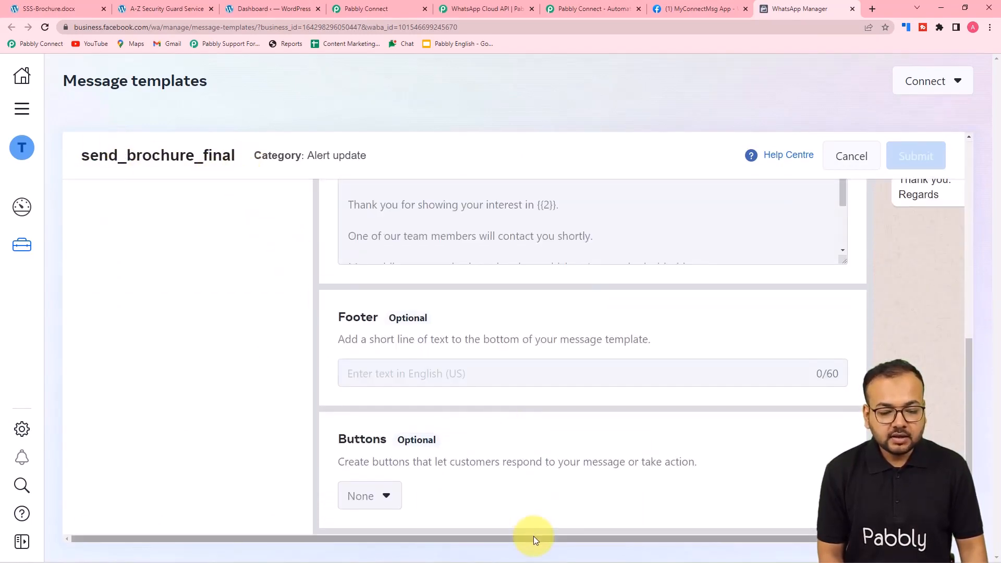
pyautogui.moveTo(534, 536); pyautogui.dragTo(782, 550)
pyautogui.scroll(5, 965, 406)
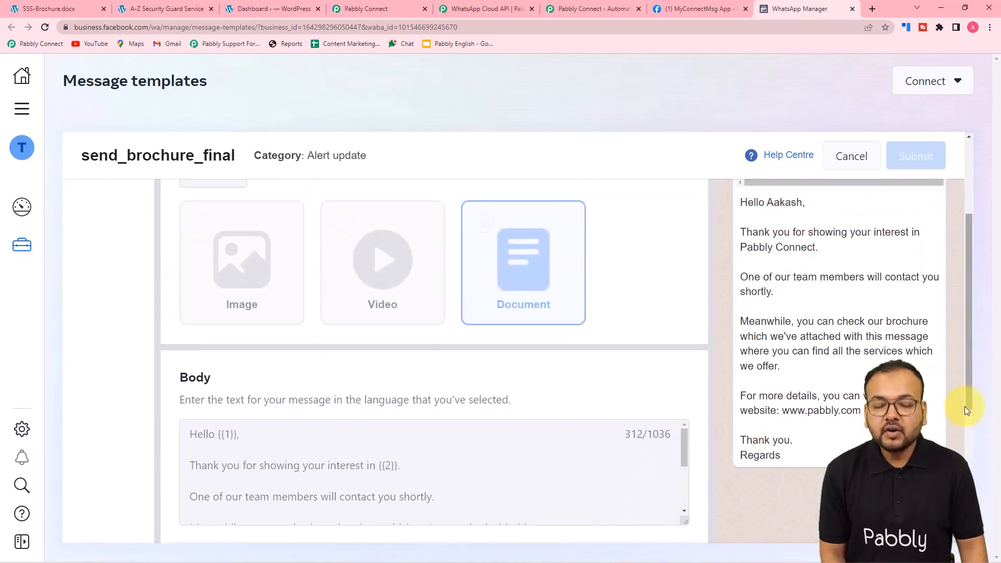
pyautogui.scroll(2, 964, 406)
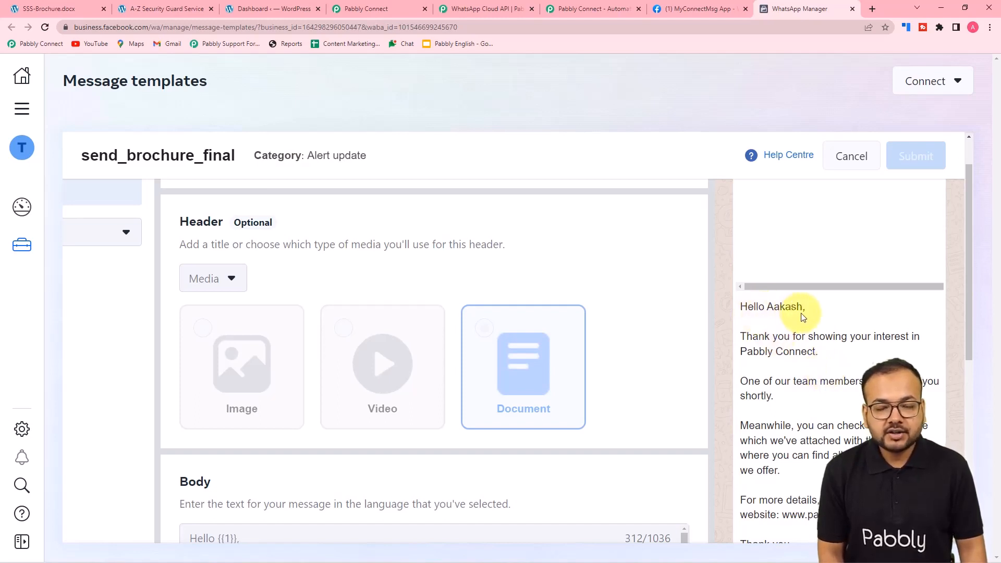
pyautogui.scroll(-1, 783, 317)
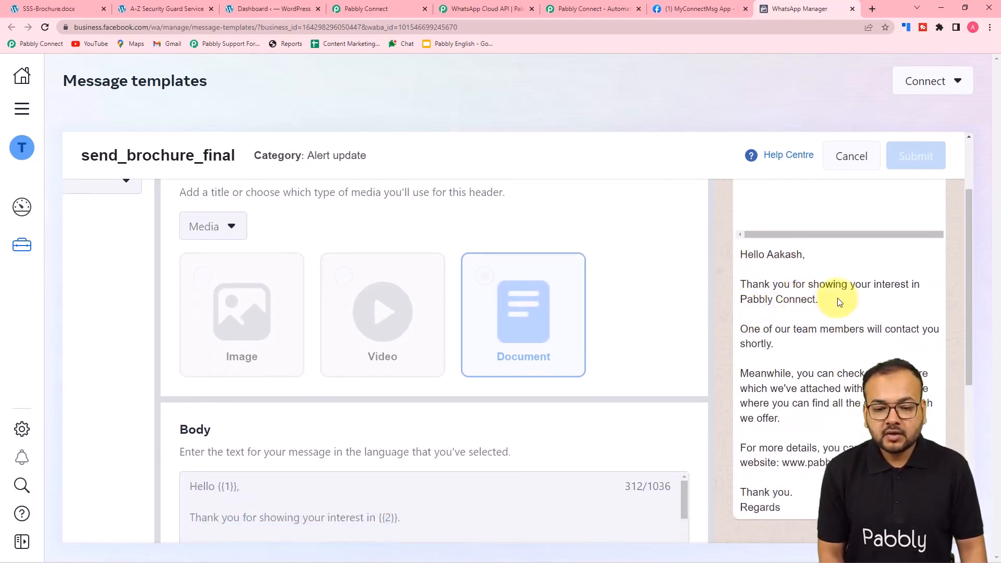
pyautogui.scroll(-1, 807, 314)
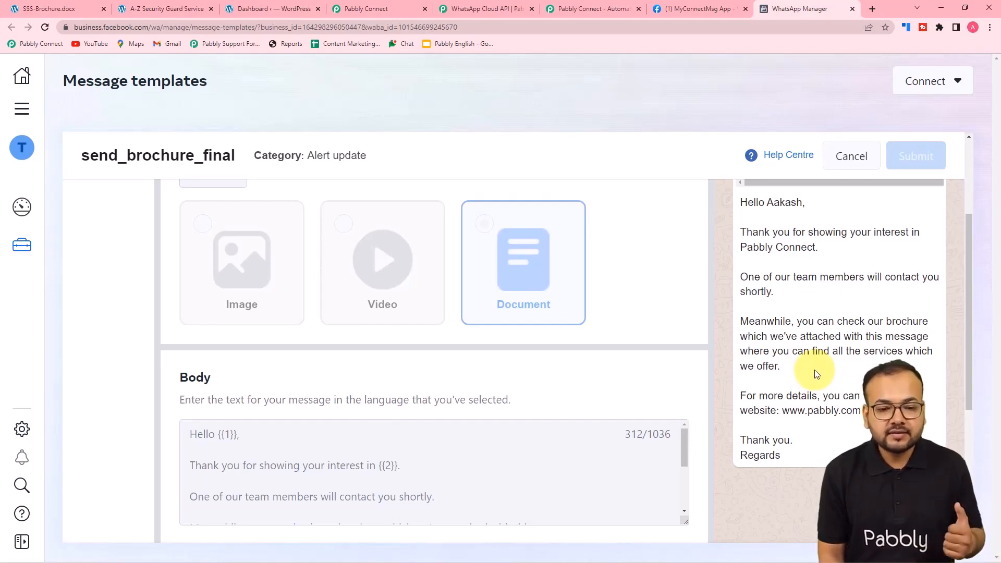
pyautogui.scroll(3, 816, 374)
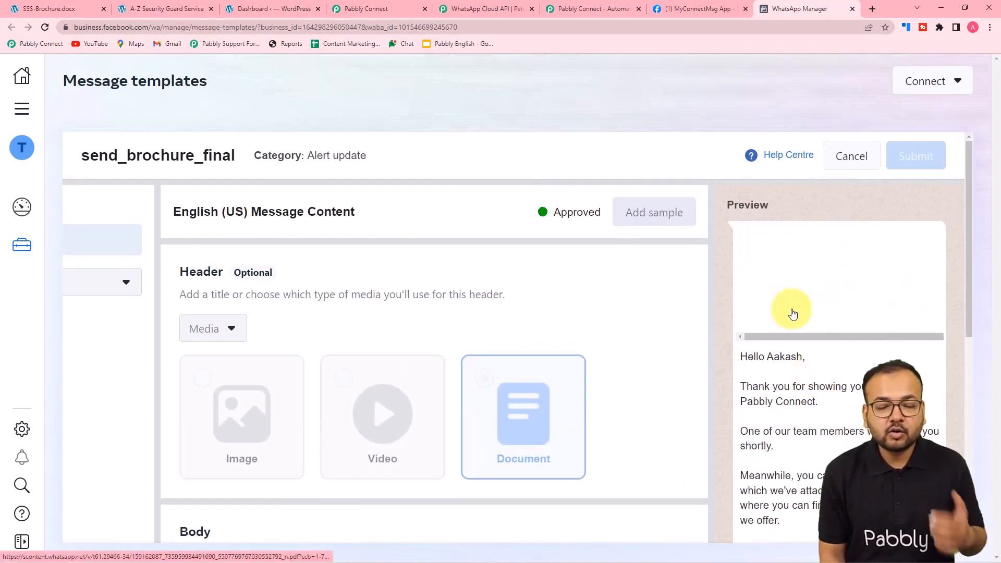
pyautogui.scroll(-5, 787, 365)
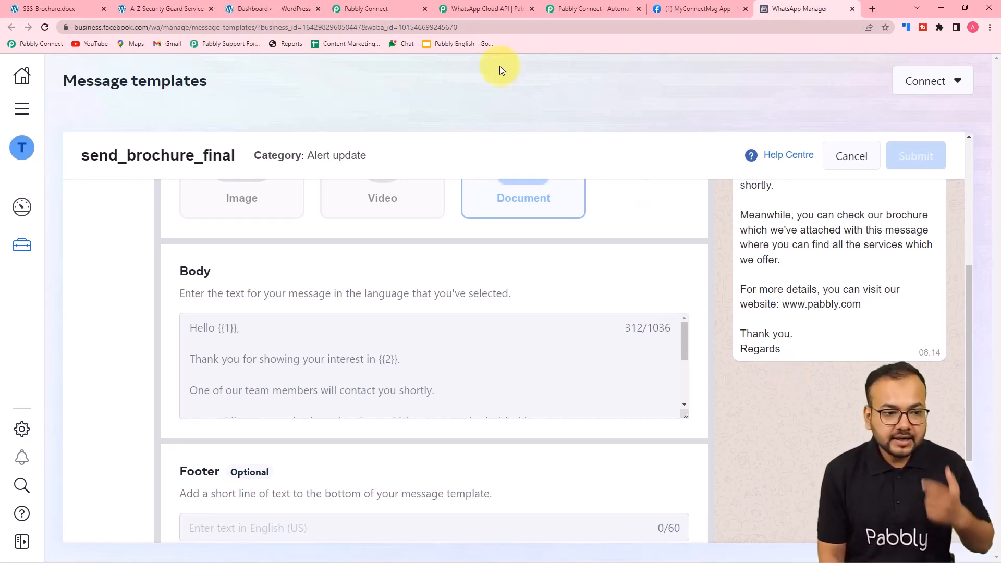
pyautogui.click(367, 9)
pyautogui.scroll(-1, 271, 227)
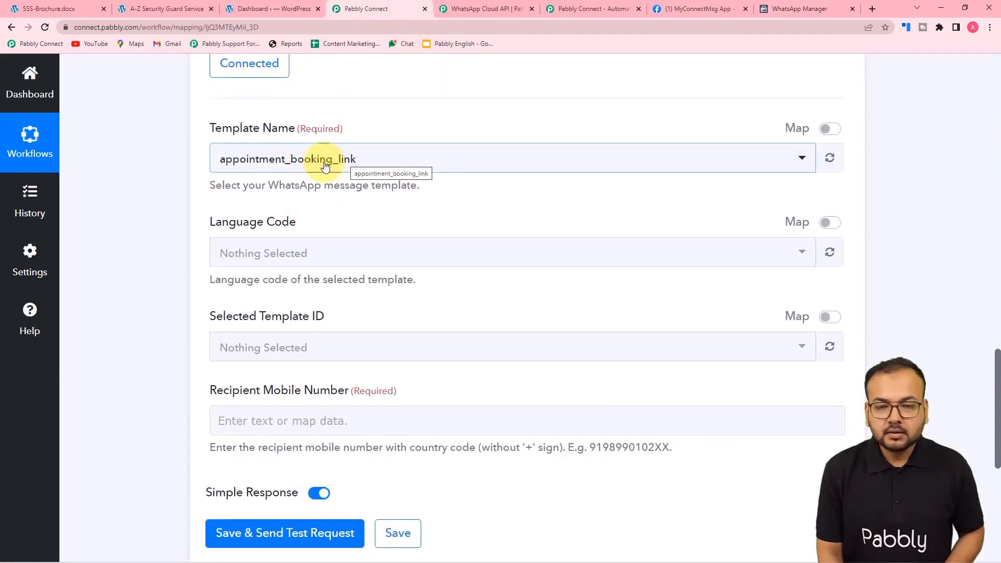
pyautogui.click(269, 160)
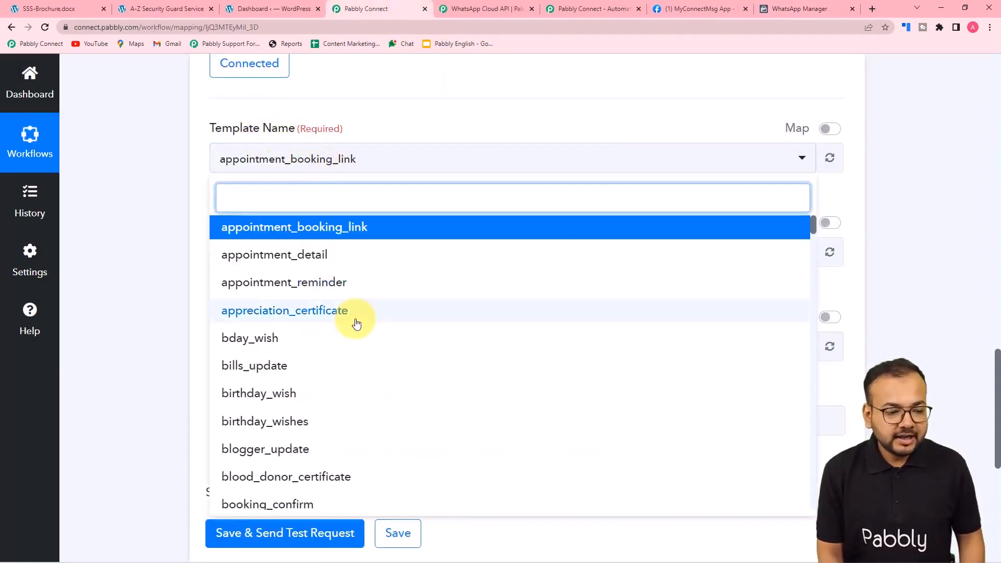
pyautogui.scroll(-1, 357, 323)
pyautogui.write('se')
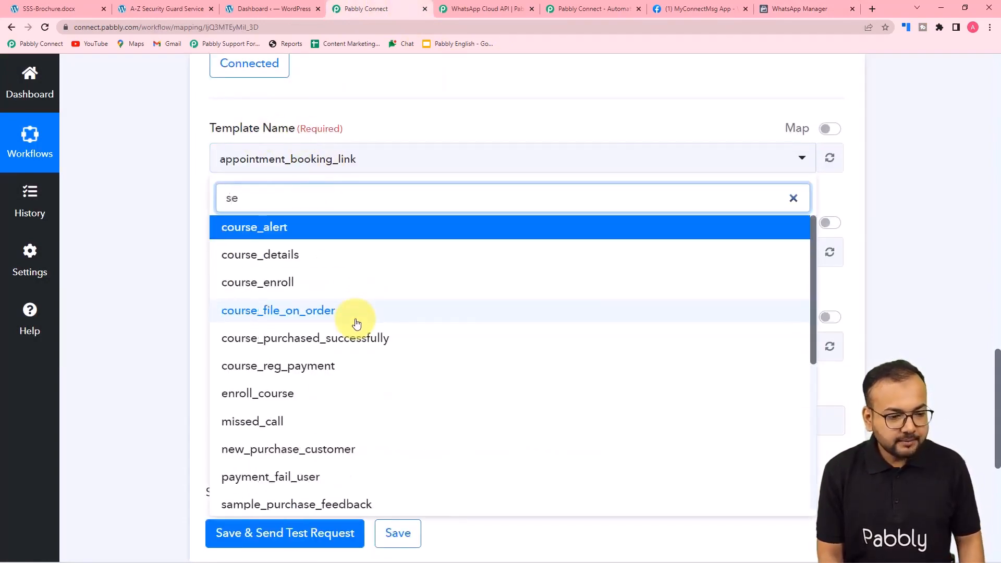
pyautogui.write('nd')
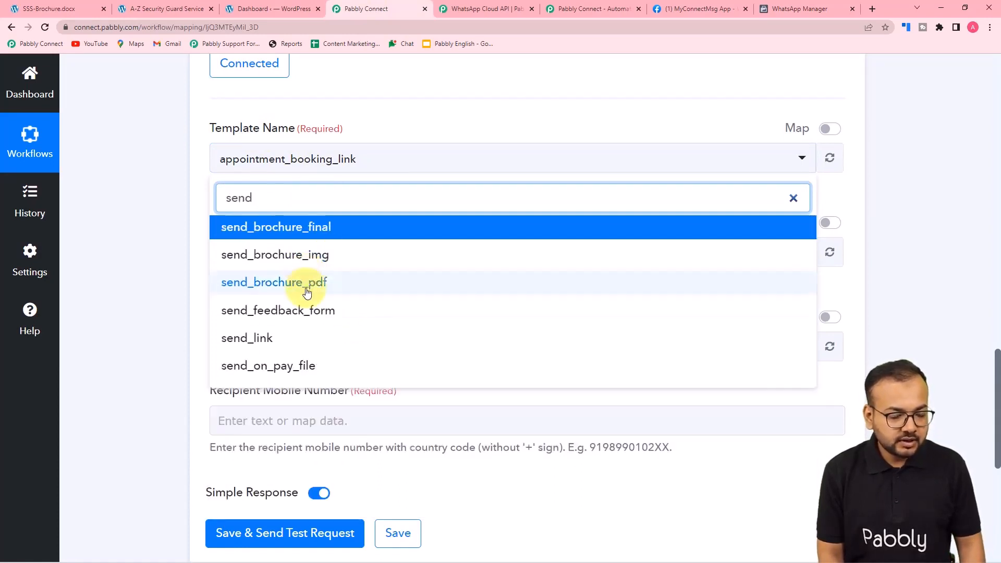
pyautogui.click(324, 227)
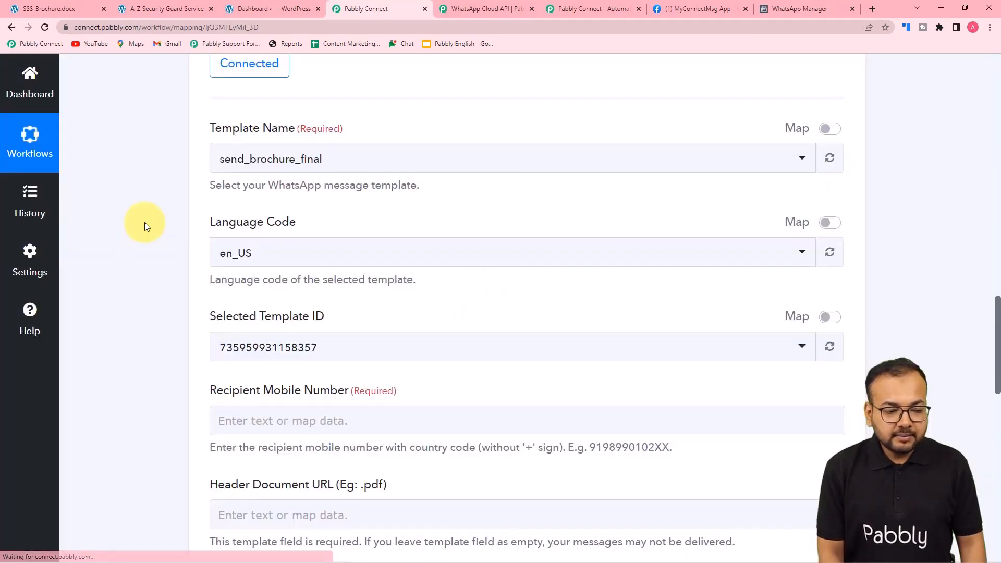
pyautogui.scroll(-2, 145, 222)
pyautogui.scroll(-1, 271, 200)
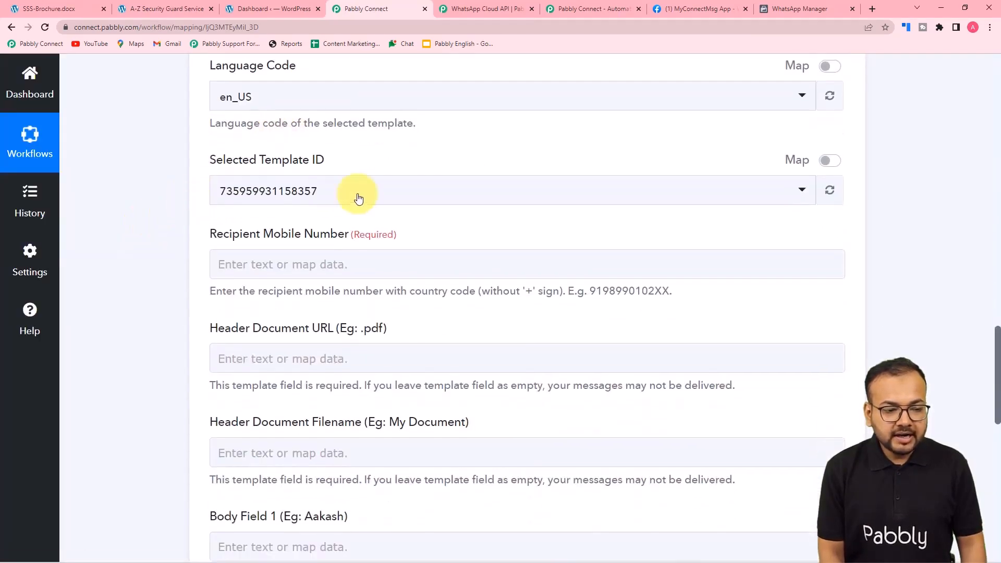
pyautogui.scroll(-2, 153, 222)
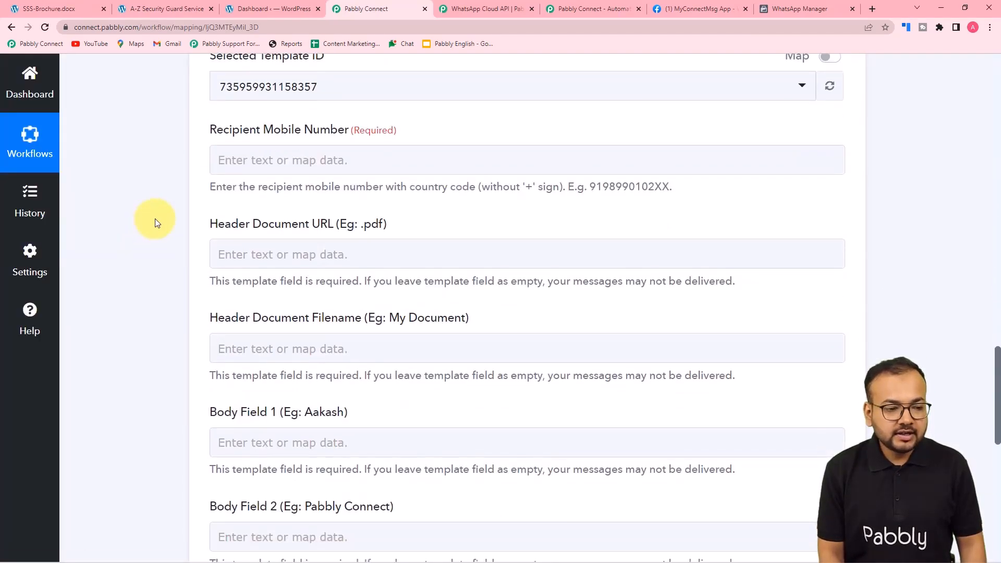
pyautogui.click(328, 151)
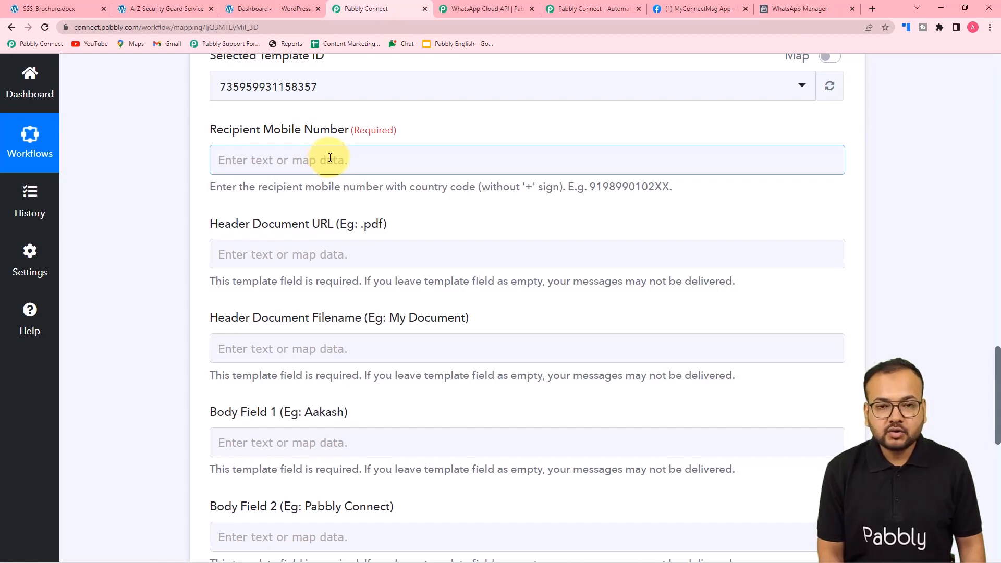
pyautogui.scroll(-3, 364, 189)
pyautogui.click(364, 190)
pyautogui.scroll(5, 365, 190)
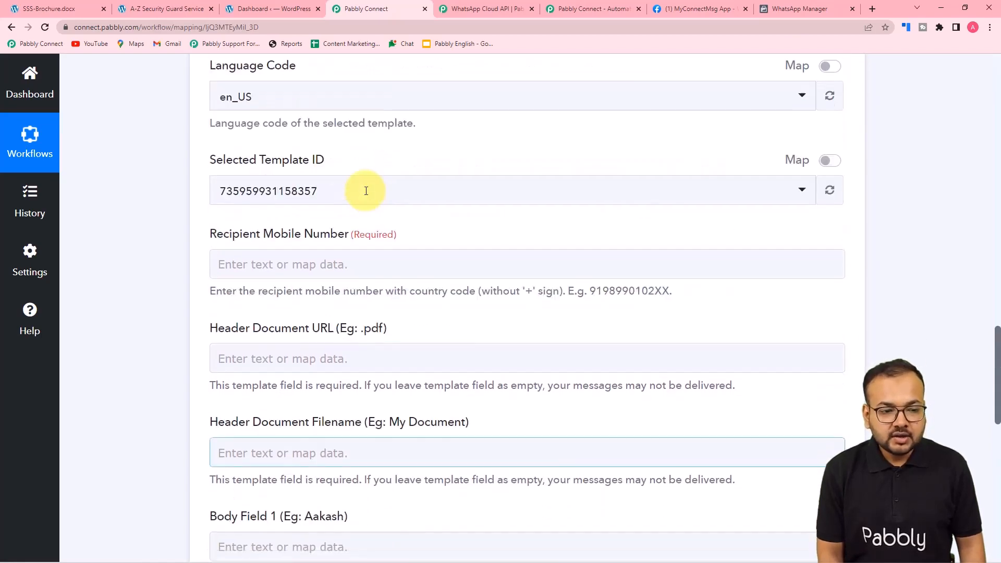
pyautogui.scroll(14, 366, 191)
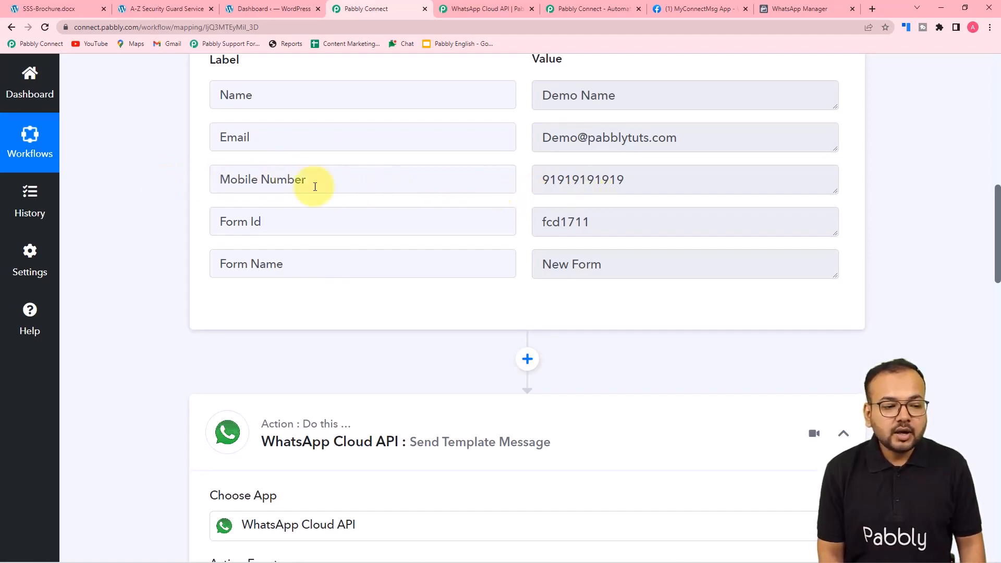
pyautogui.scroll(-1, 190, 203)
pyautogui.scroll(-20, 190, 203)
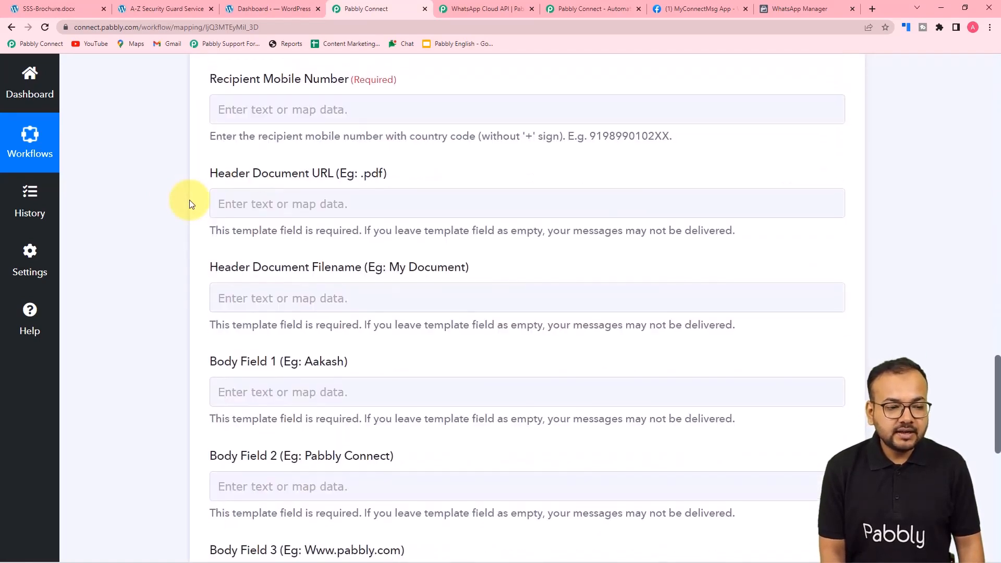
# Map the Elementor form's Mobile Number into Recipient Mobile Number
pyautogui.click(291, 107)
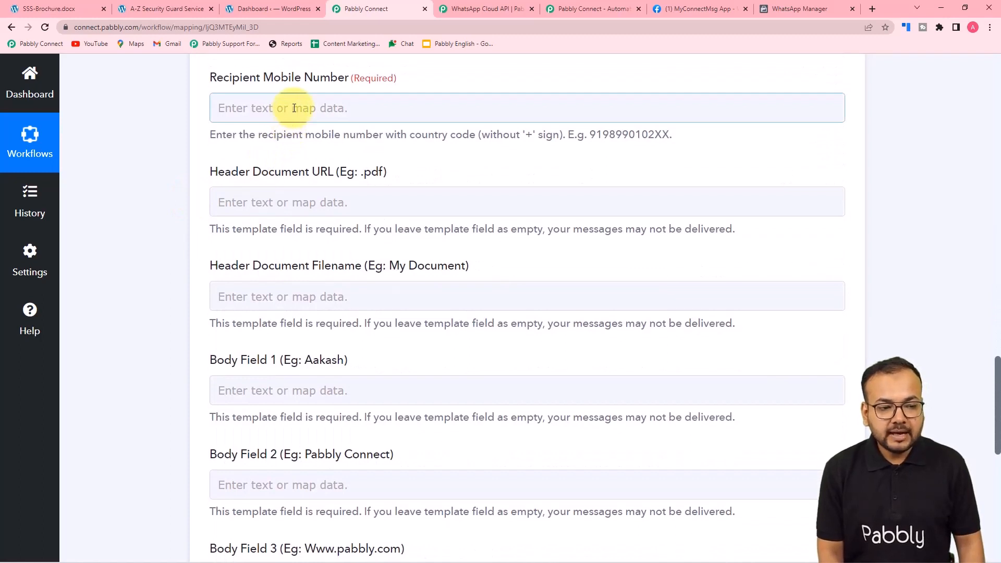
pyautogui.click(296, 107)
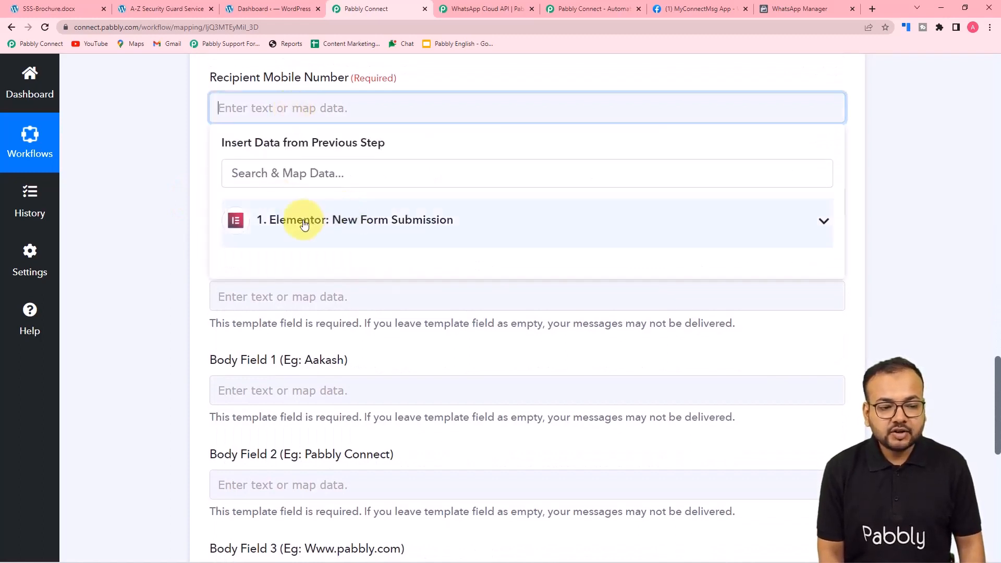
pyautogui.click(344, 229)
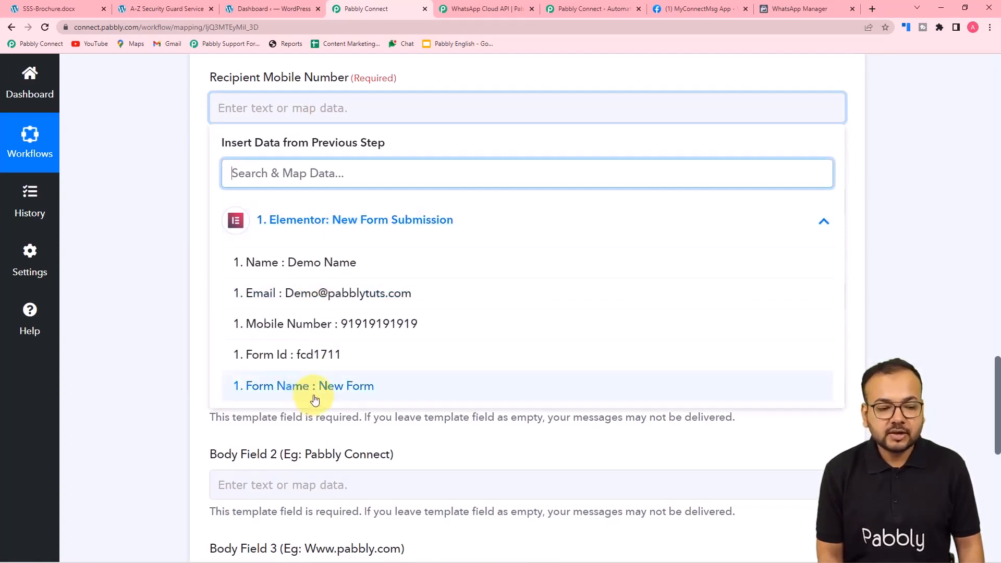
pyautogui.click(326, 334)
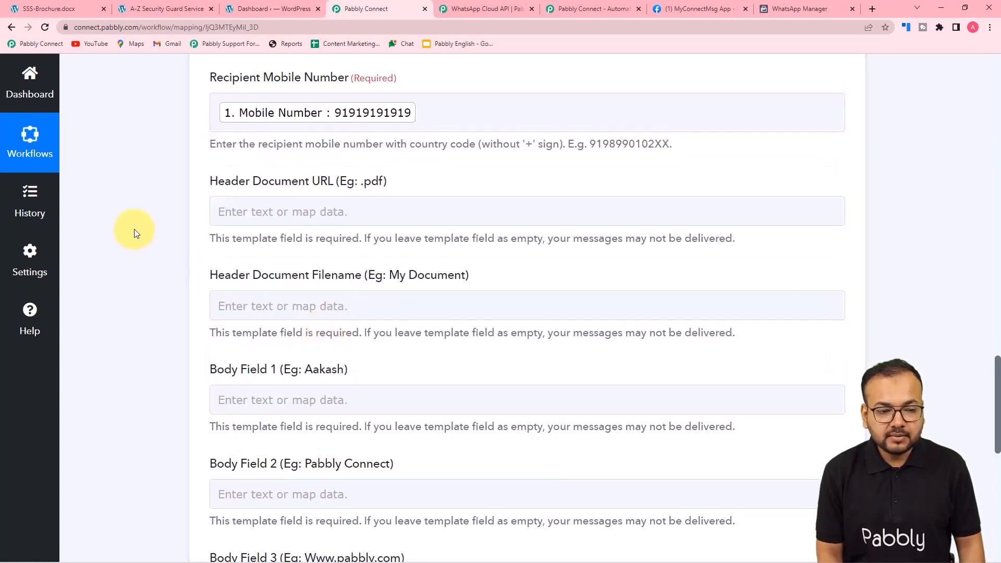
pyautogui.scroll(-2, 135, 232)
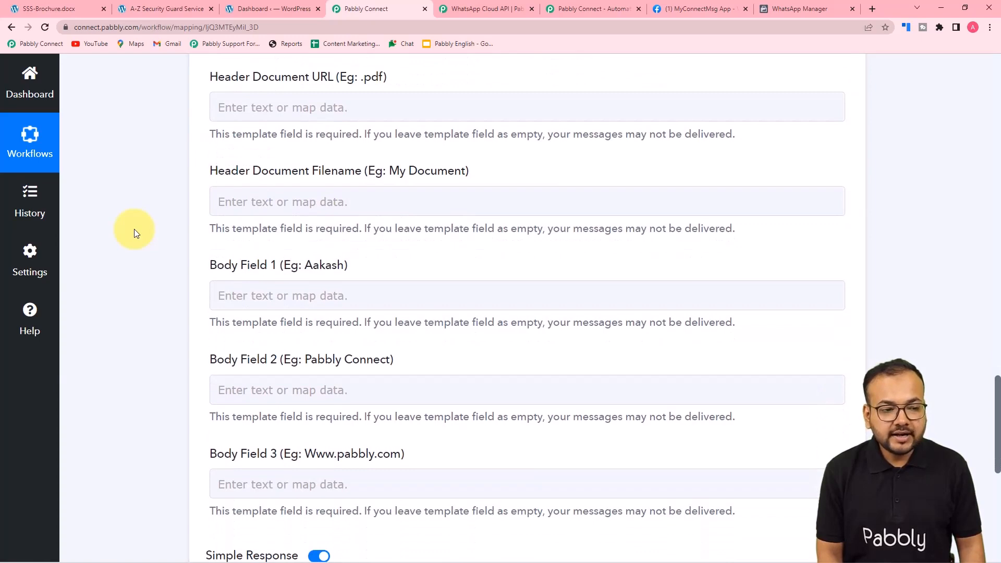
# Select the Header Document URL field and check the template's Document header in WhatsApp Manager
pyautogui.click(389, 108)
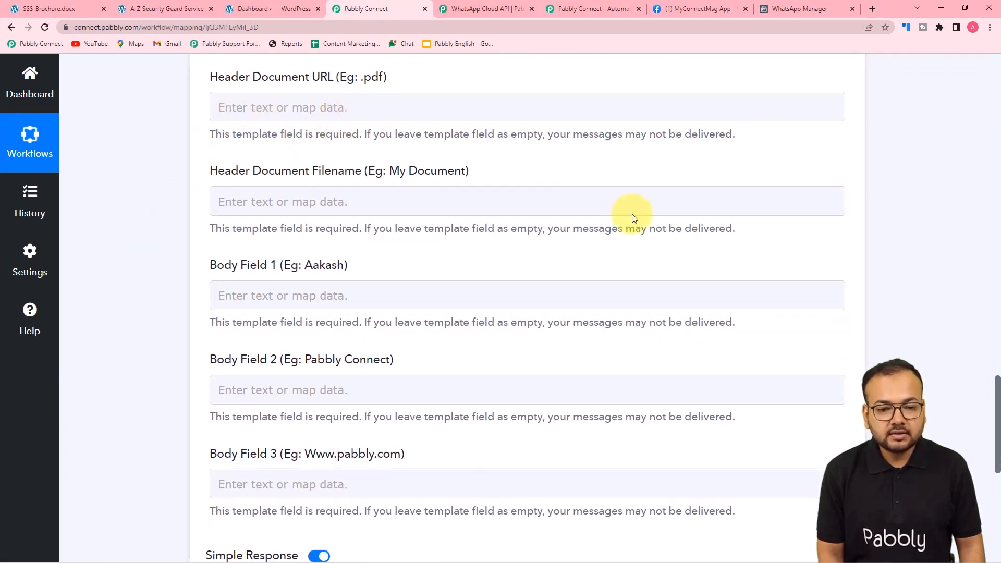
pyautogui.click(782, 9)
pyautogui.scroll(4, 573, 298)
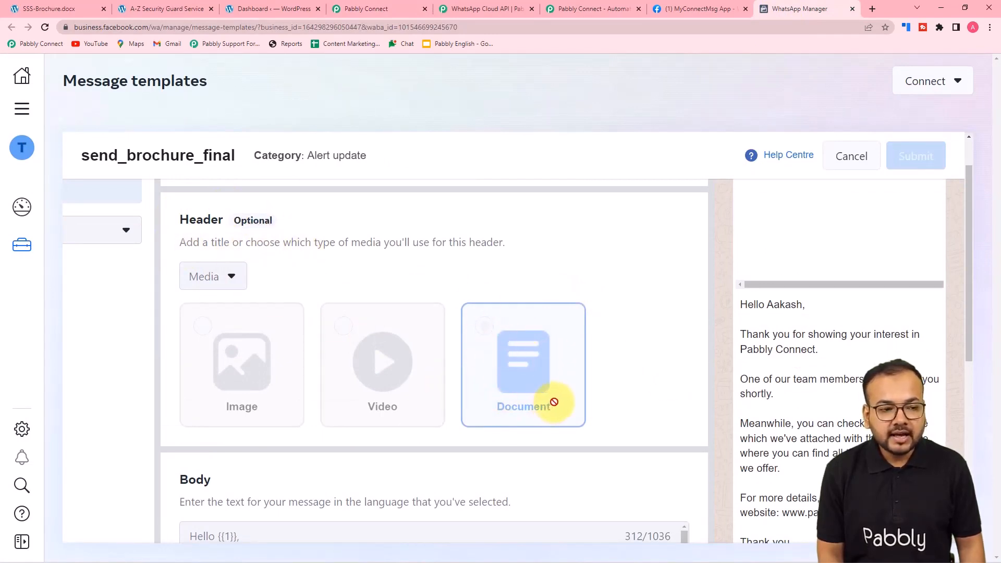
# Review the A-Z-Security.pdf brochure in Chrome and select its web address
pyautogui.click(28, 8)
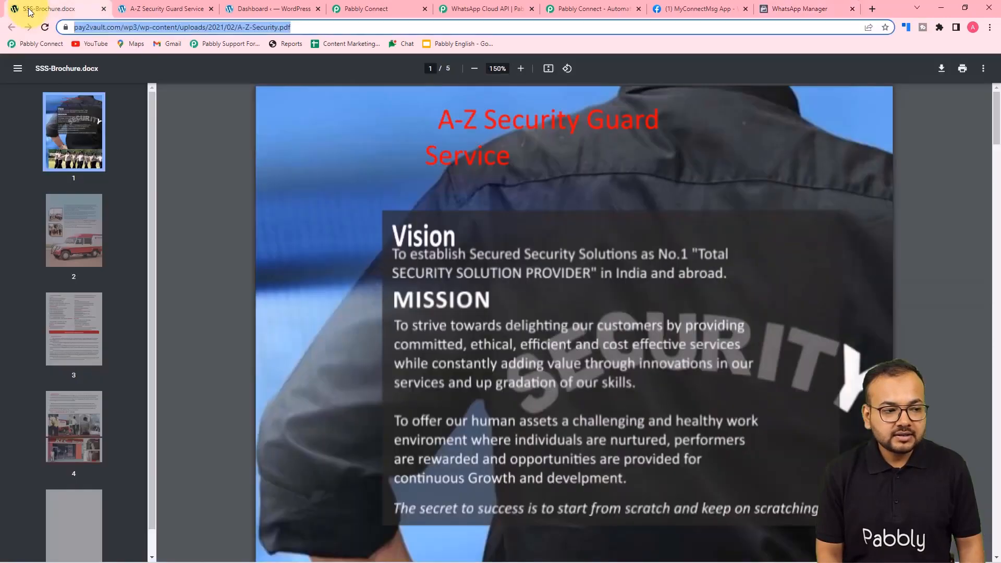
pyautogui.click(396, 214)
pyautogui.scroll(-6, 397, 215)
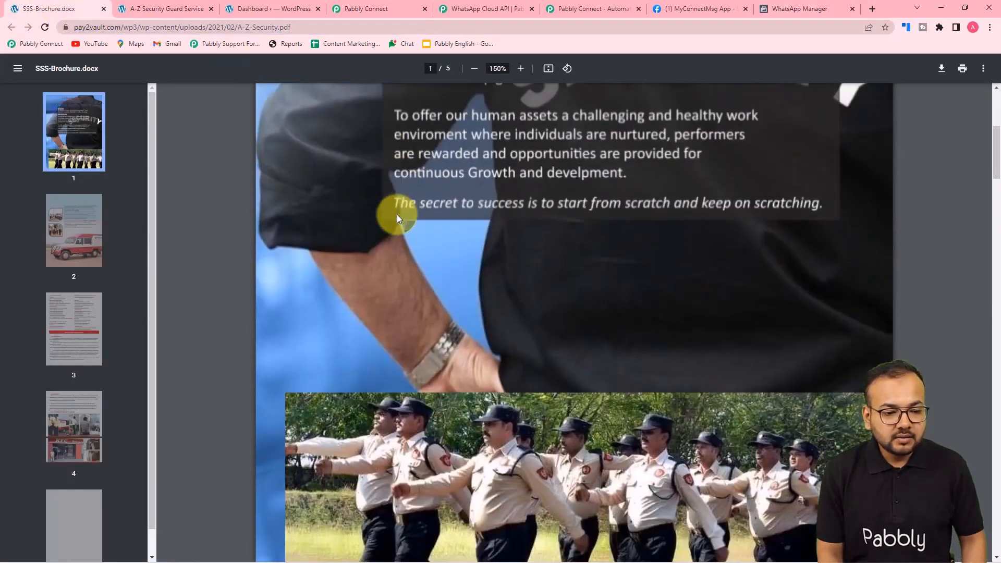
pyautogui.scroll(-11, 396, 215)
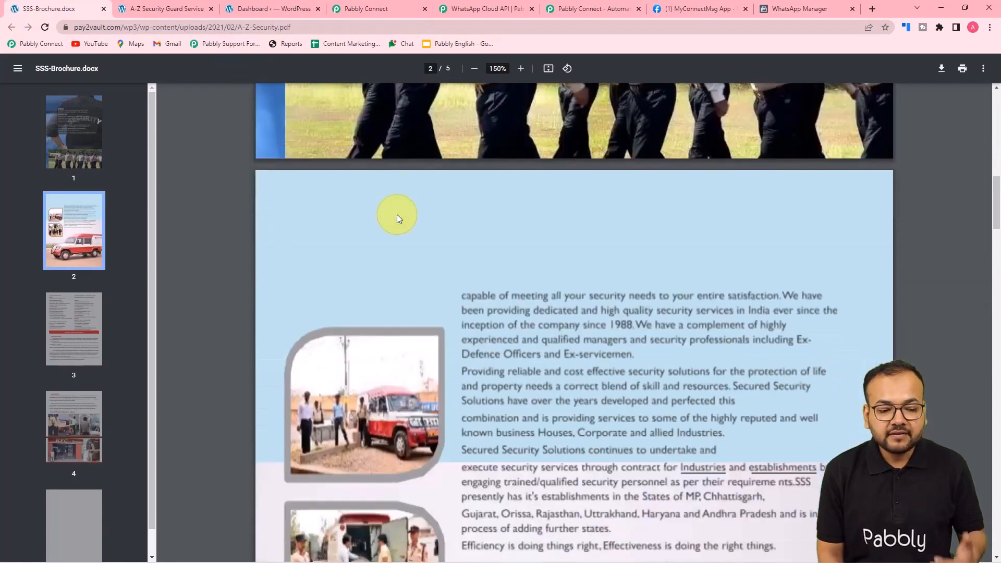
pyautogui.scroll(5, 397, 214)
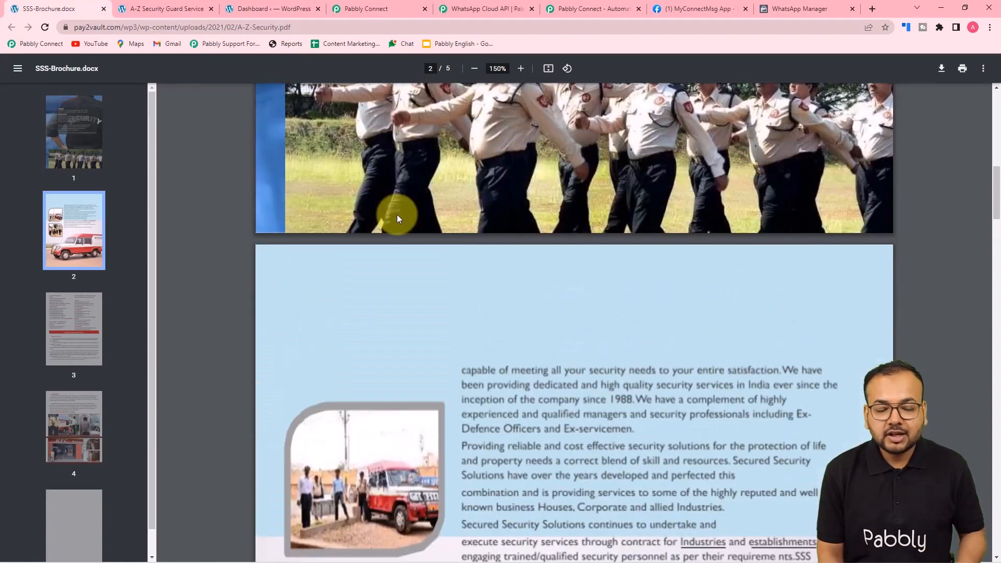
pyautogui.scroll(6, 396, 214)
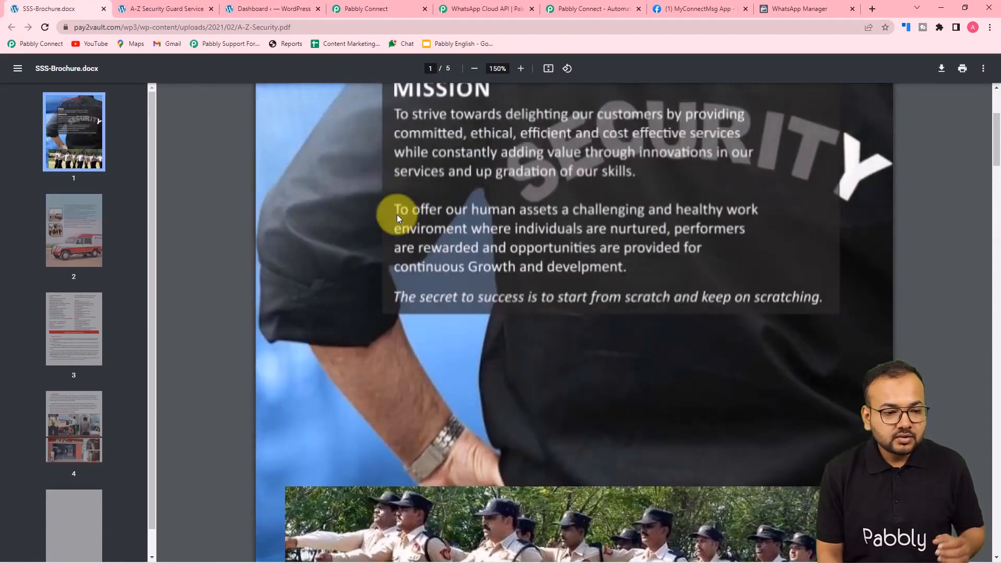
pyautogui.scroll(2, 306, 161)
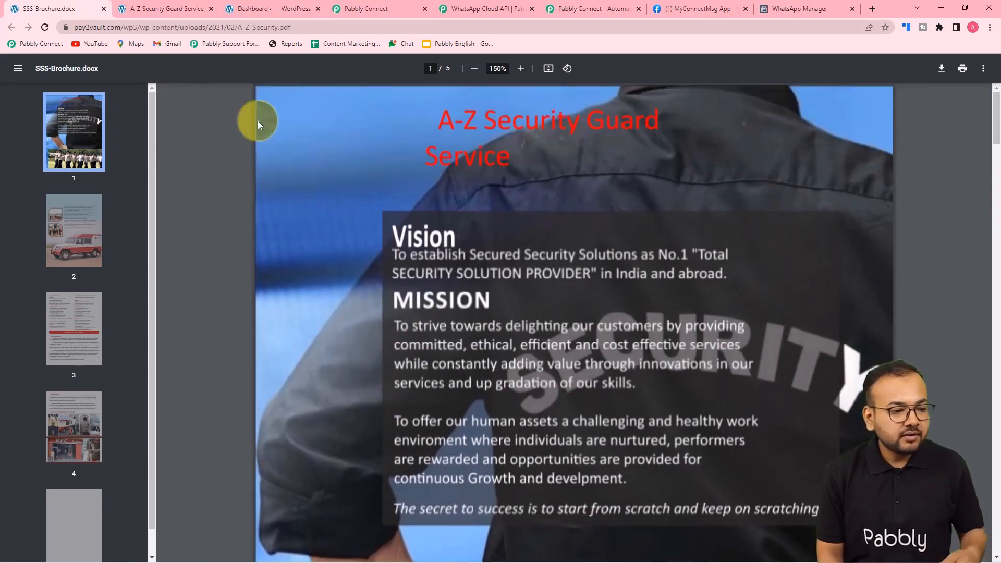
pyautogui.click(312, 28)
pyautogui.hotkey('ctrl', 'c')
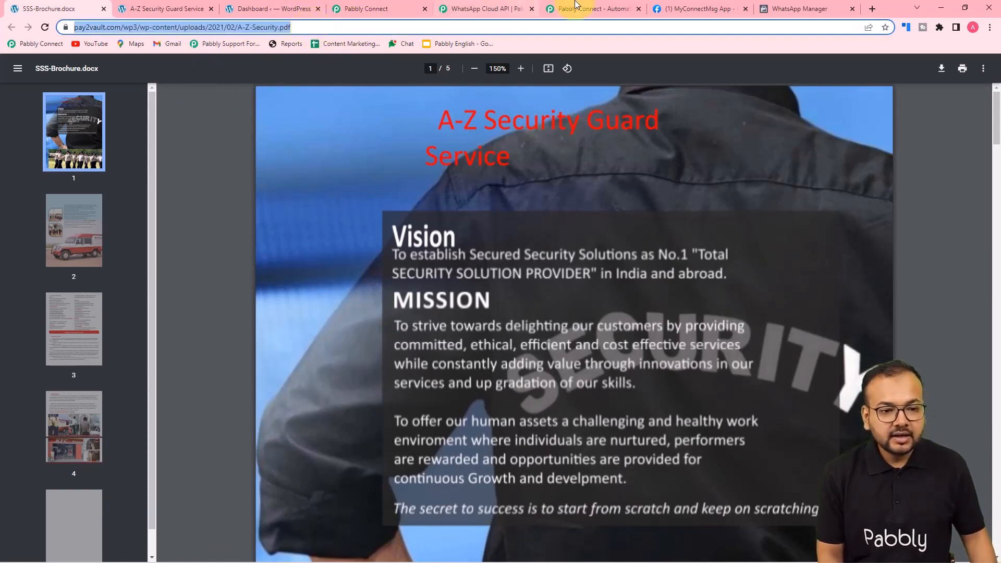
pyautogui.click(387, 5)
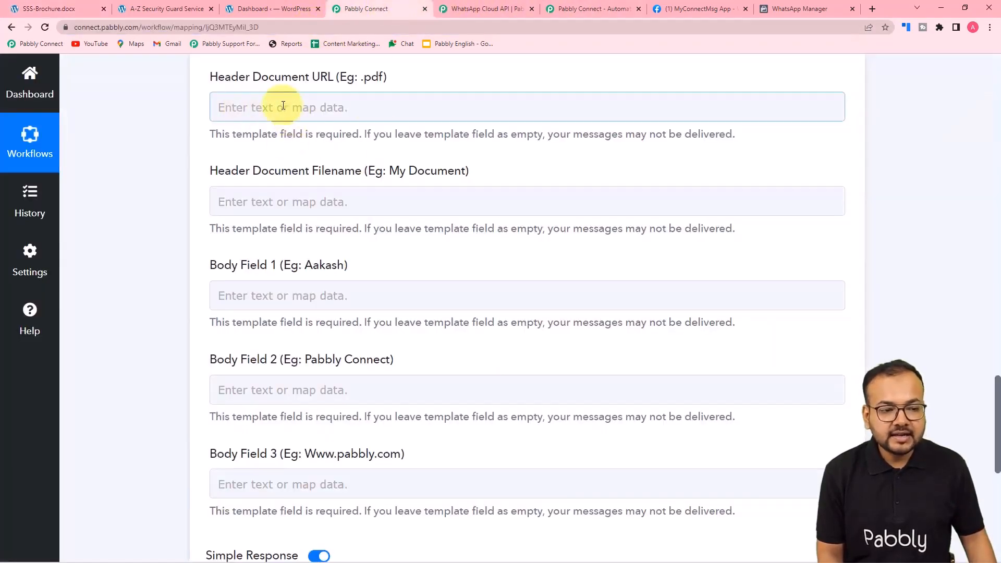
# Paste the A-Z-Security.pdf link into Header Document URL
pyautogui.click(374, 106)
pyautogui.hotkey('ctrl', 'v')
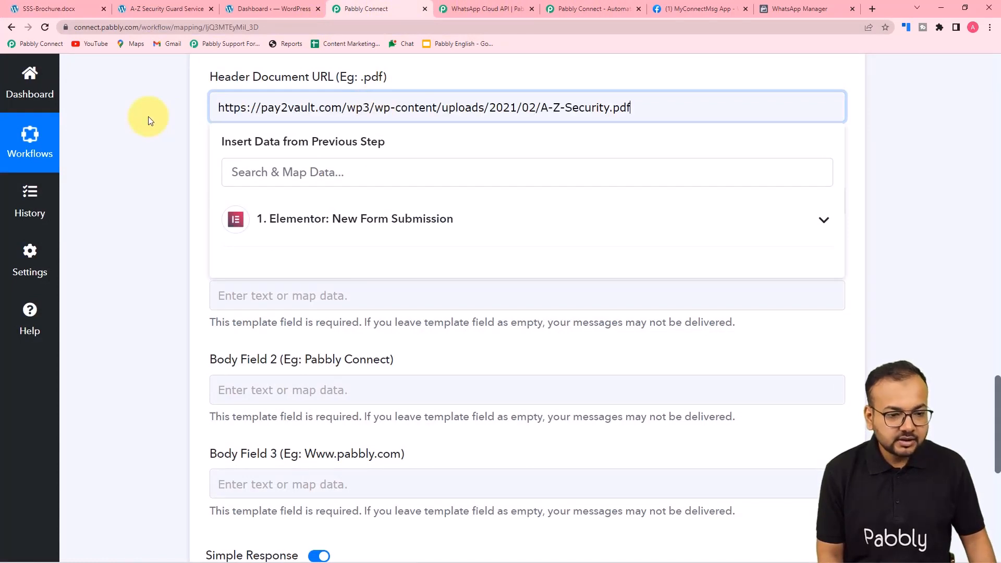
pyautogui.click(146, 117)
pyautogui.scroll(-1, 146, 116)
# Set Header Document Filename to 'Security Qoutation' and check the template in WhatsApp Manager
pyautogui.click(345, 155)
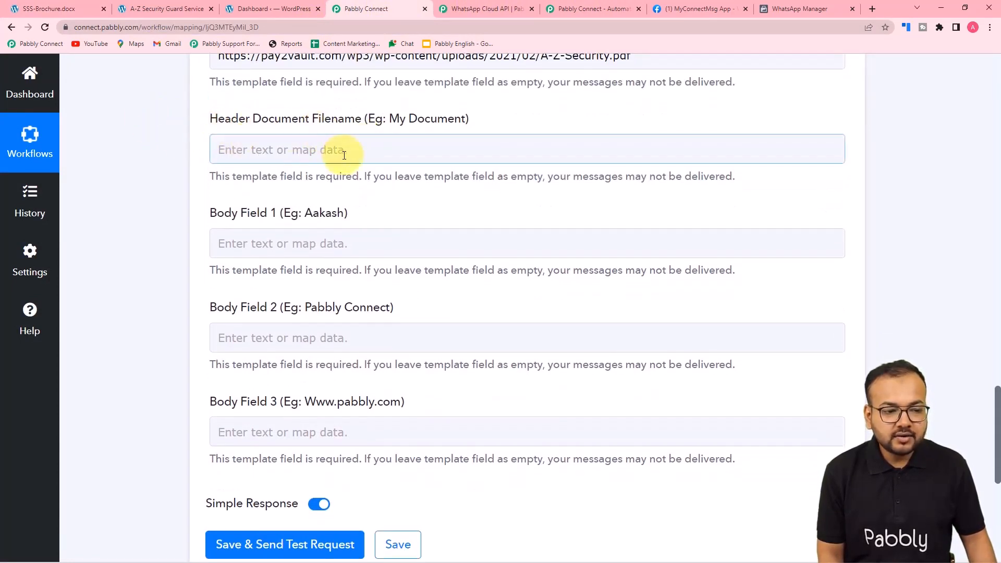
pyautogui.click(370, 152)
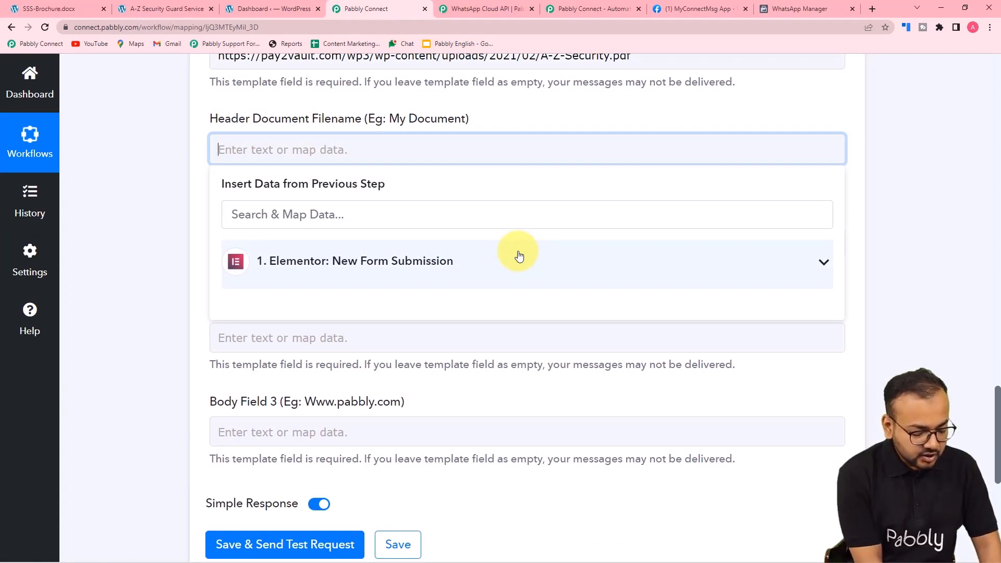
pyautogui.write('Security Qoutation')
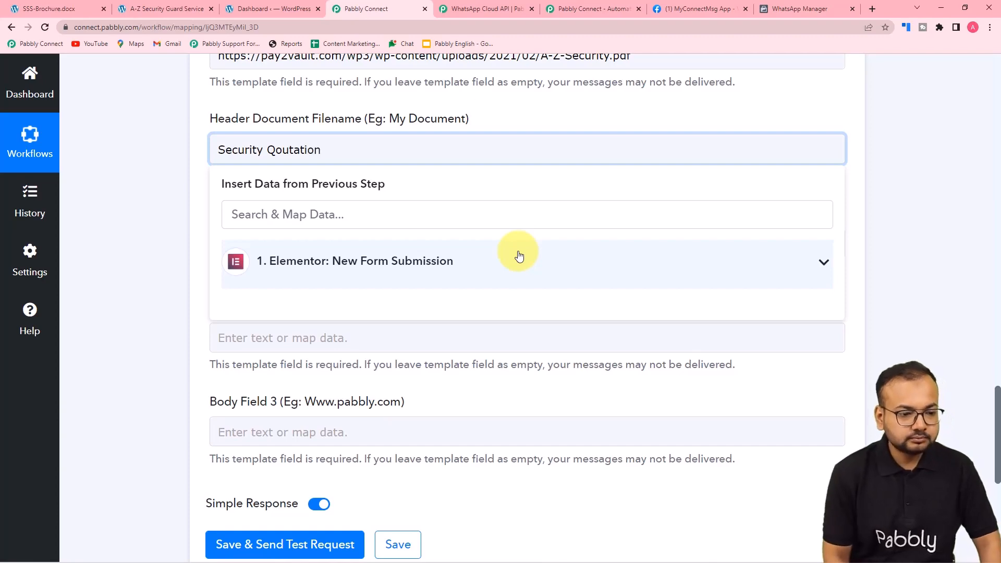
pyautogui.click(142, 182)
pyautogui.scroll(-1, 142, 181)
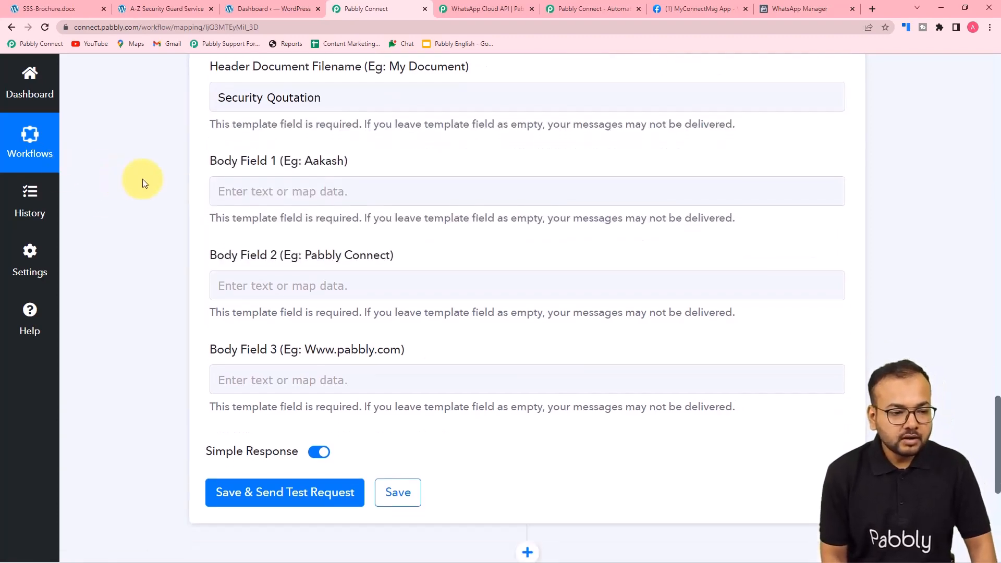
pyautogui.scroll(2, 143, 180)
pyautogui.scroll(3, 143, 179)
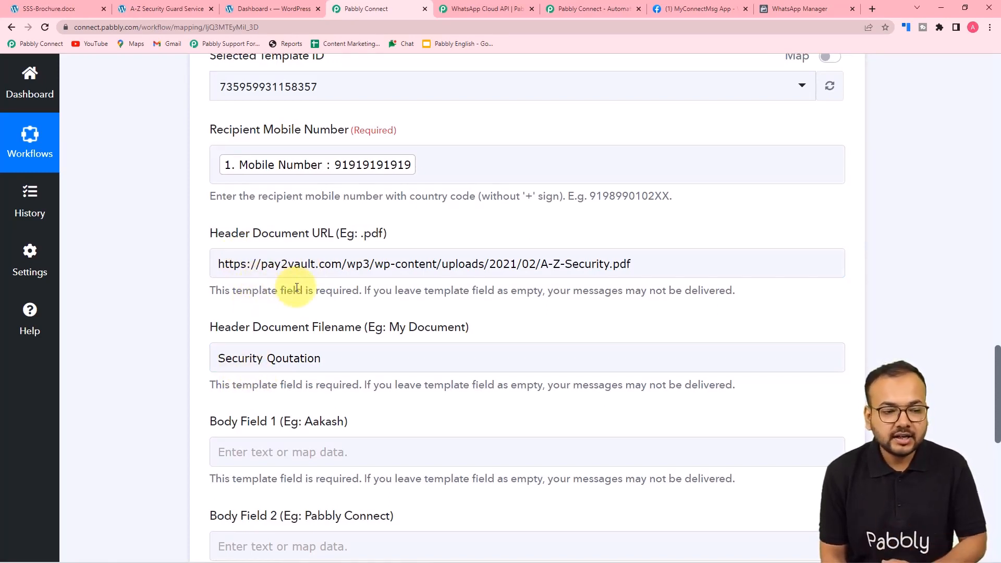
pyautogui.scroll(-2, 160, 296)
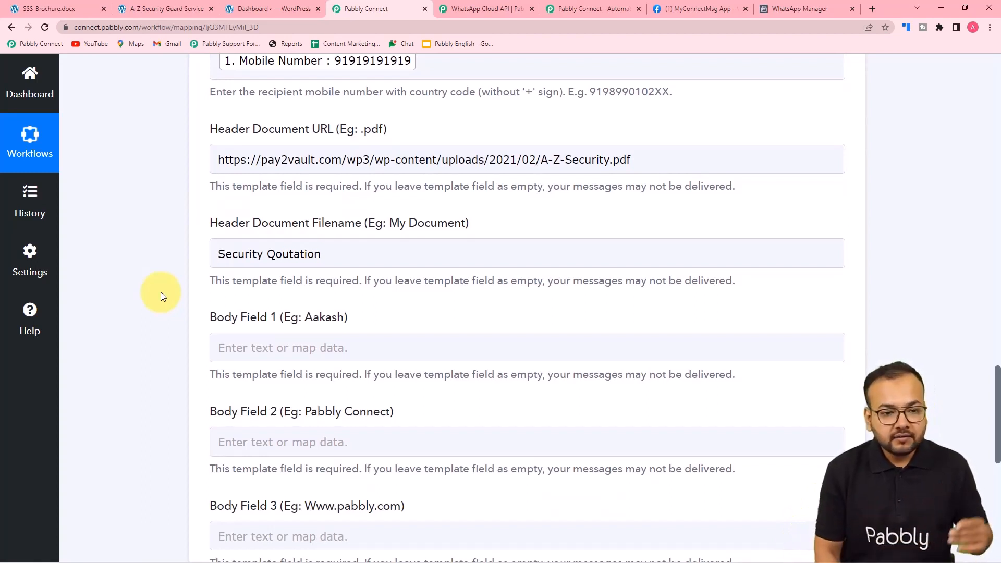
pyautogui.click(775, 8)
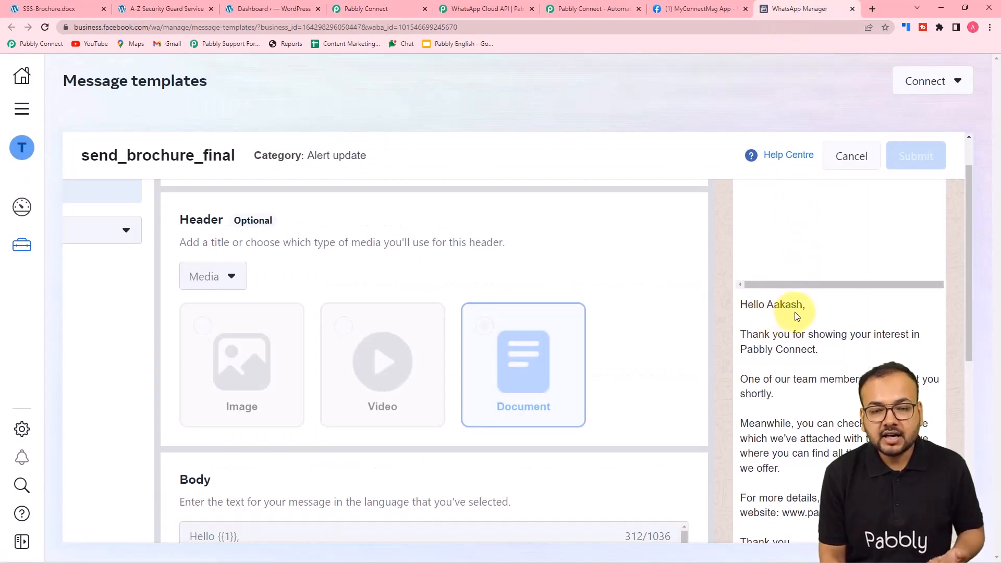
# Review the send_brochure_final body variables {{1}}, {{2}}, {{3}}, then return to Pabbly Connect's Body Field inputs
pyautogui.scroll(-1, 796, 313)
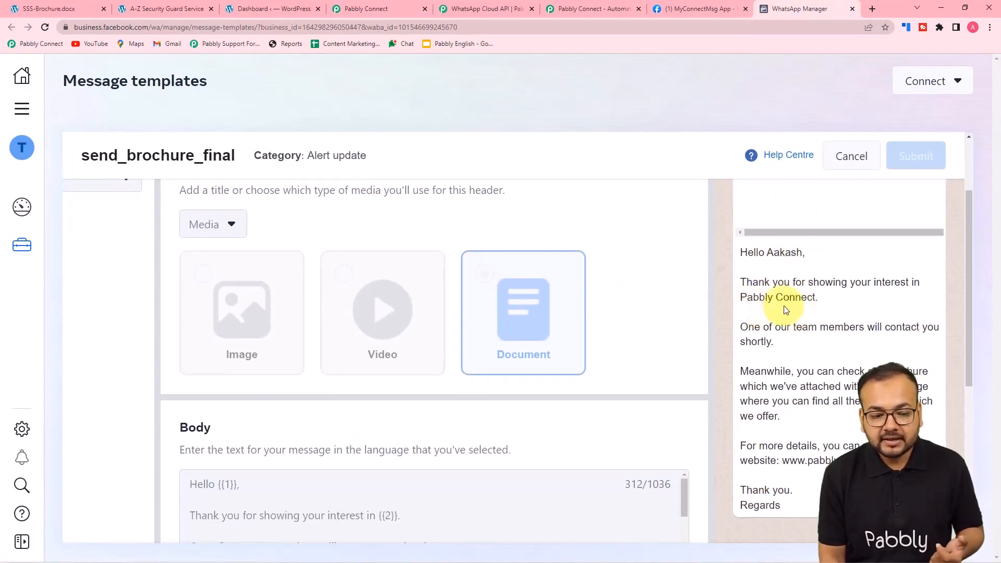
pyautogui.scroll(-1, 785, 311)
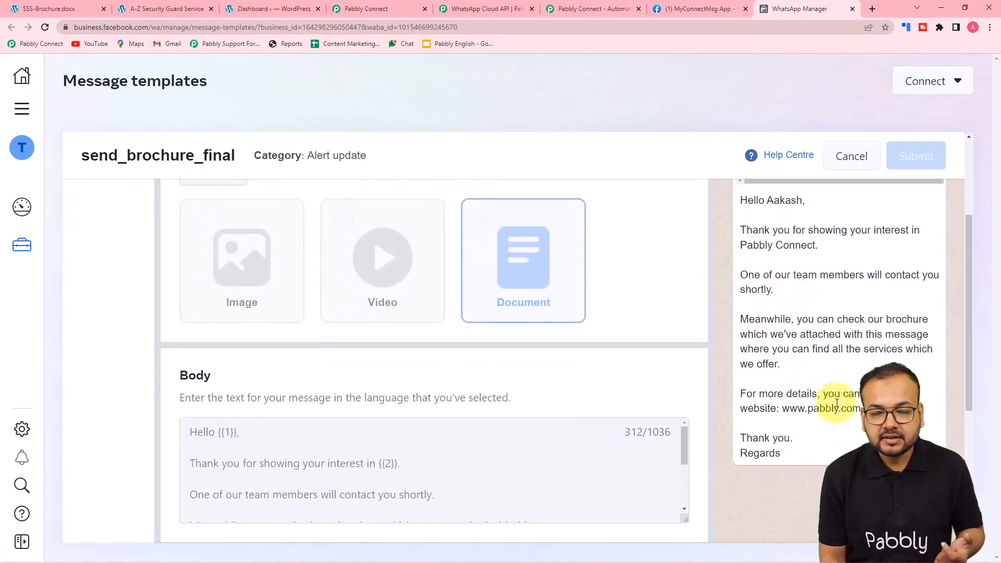
pyautogui.scroll(-3, 653, 372)
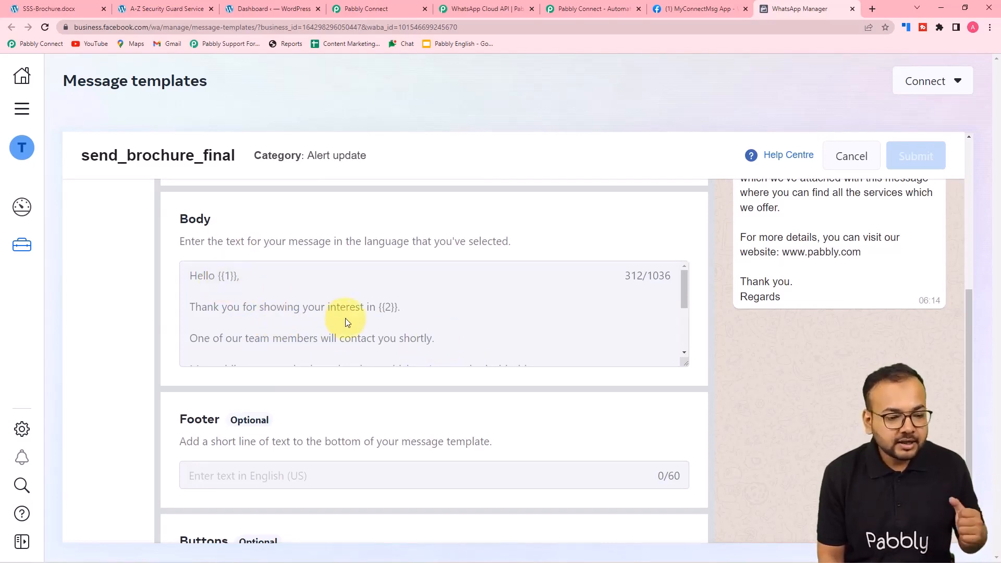
pyautogui.scroll(-3, 392, 314)
pyautogui.scroll(-1, 402, 313)
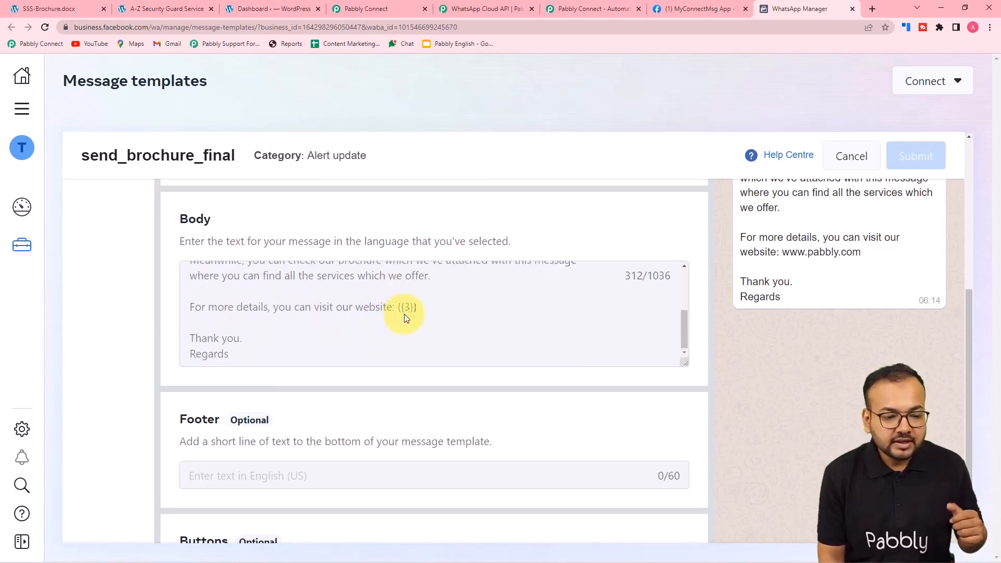
pyautogui.scroll(5, 402, 313)
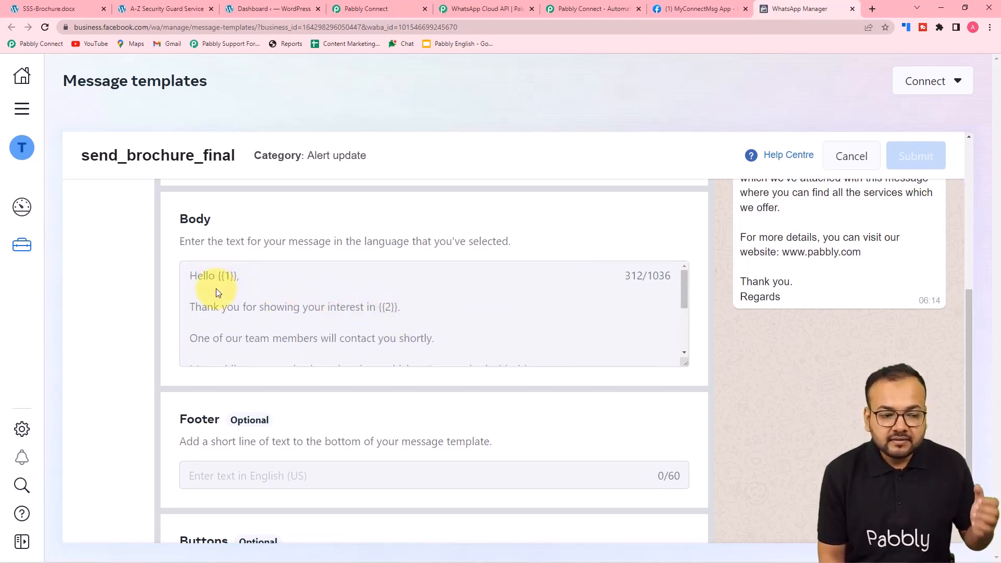
pyautogui.scroll(-3, 259, 296)
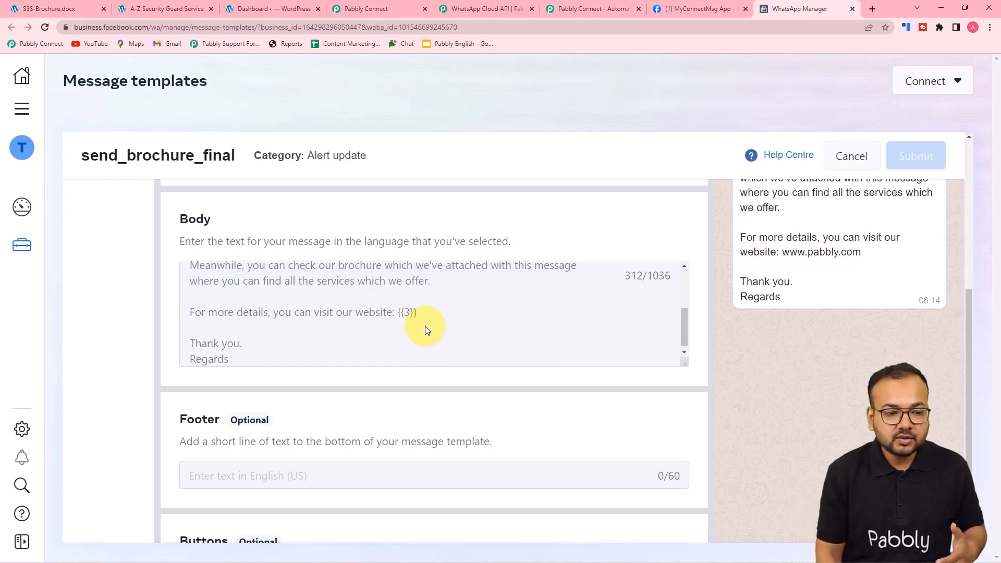
pyautogui.scroll(3, 424, 326)
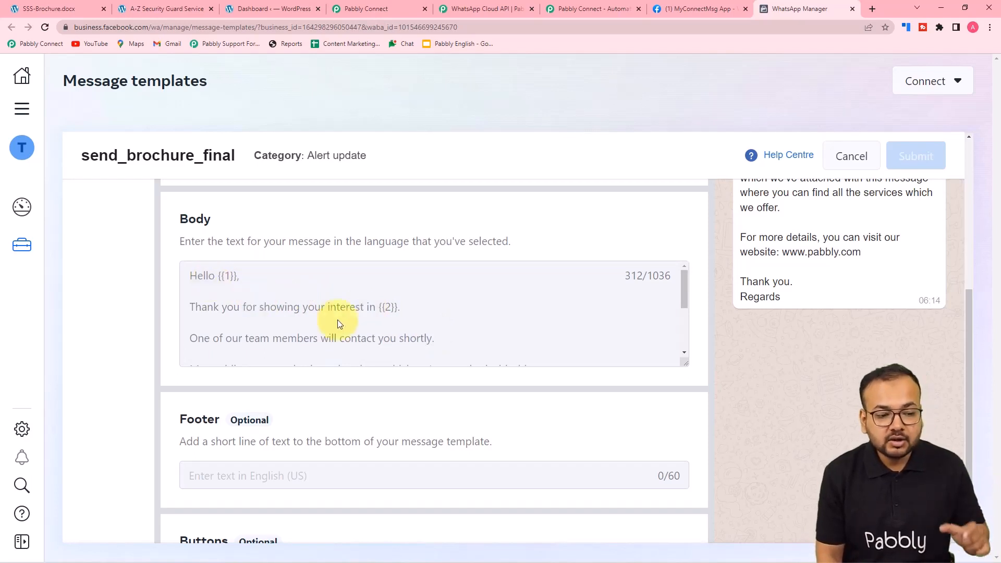
pyautogui.scroll(-3, 396, 321)
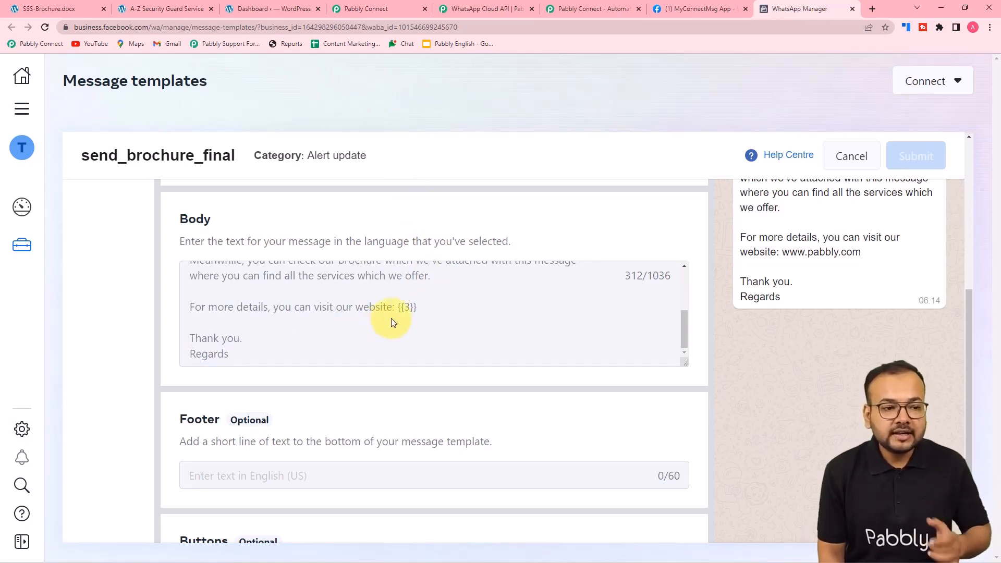
pyautogui.click(369, 7)
pyautogui.scroll(-2, 235, 299)
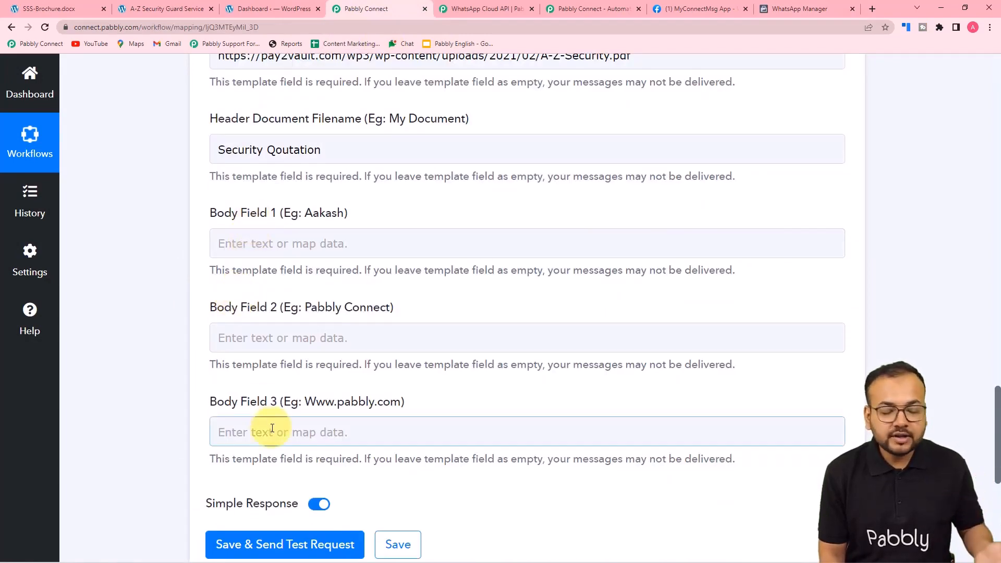
# Map the form submission's Name into Body Field 1
pyautogui.scroll(-2, 203, 334)
pyautogui.click(280, 139)
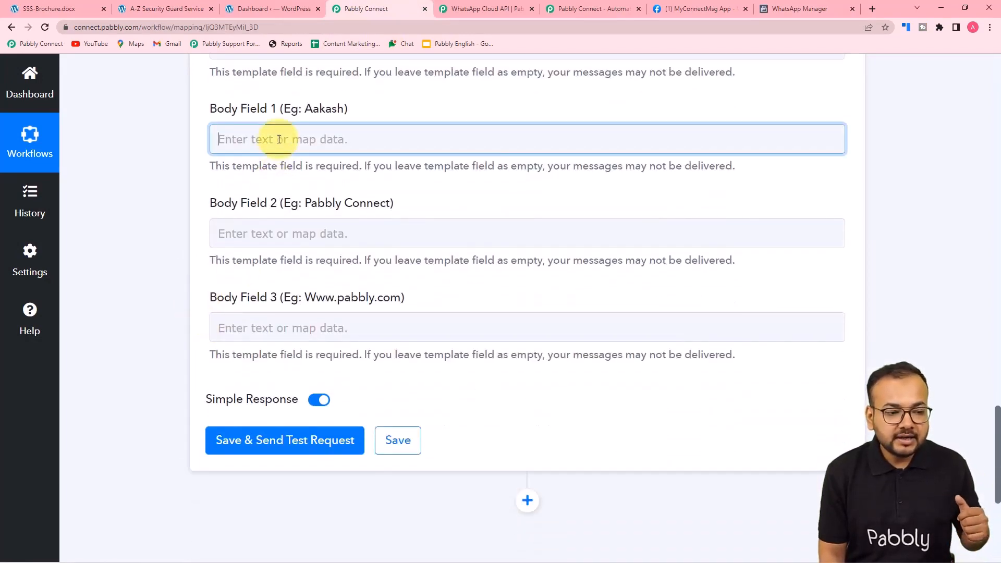
pyautogui.click(344, 252)
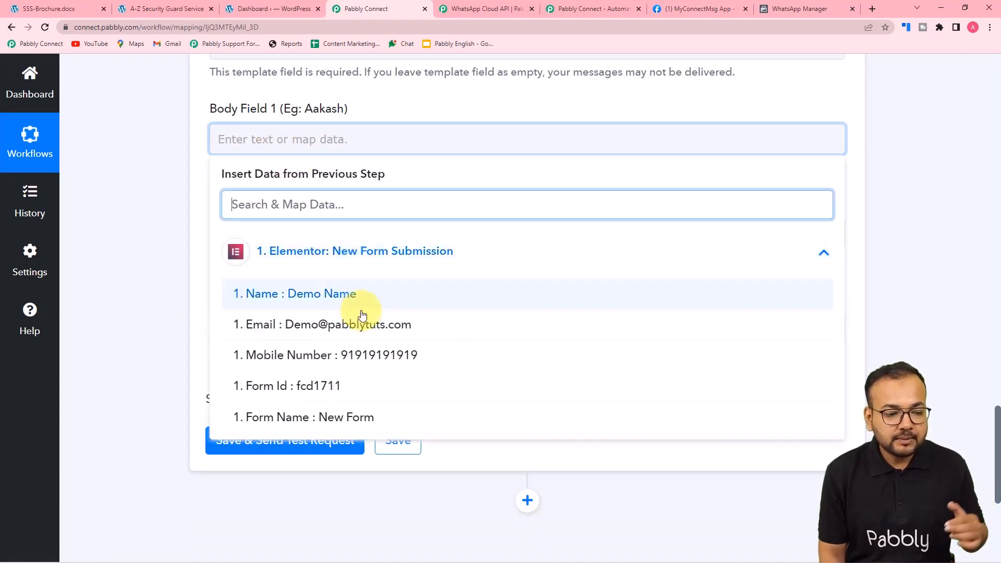
pyautogui.click(327, 296)
pyautogui.click(160, 232)
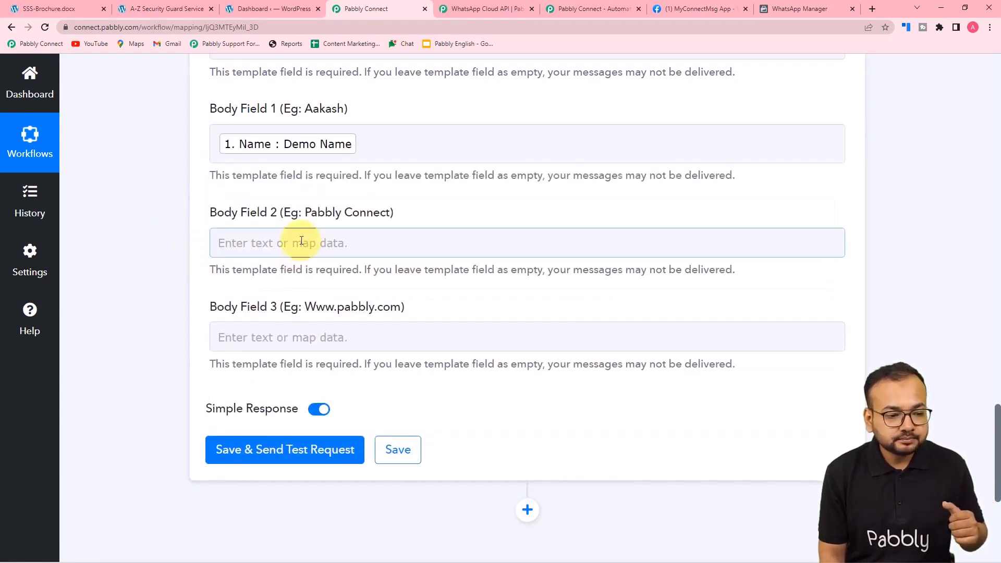
# Check the template's {{2}} variable in WhatsApp Manager before filling Body Field 2
pyautogui.click(302, 244)
pyautogui.scroll(-3, 302, 237)
pyautogui.click(334, 202)
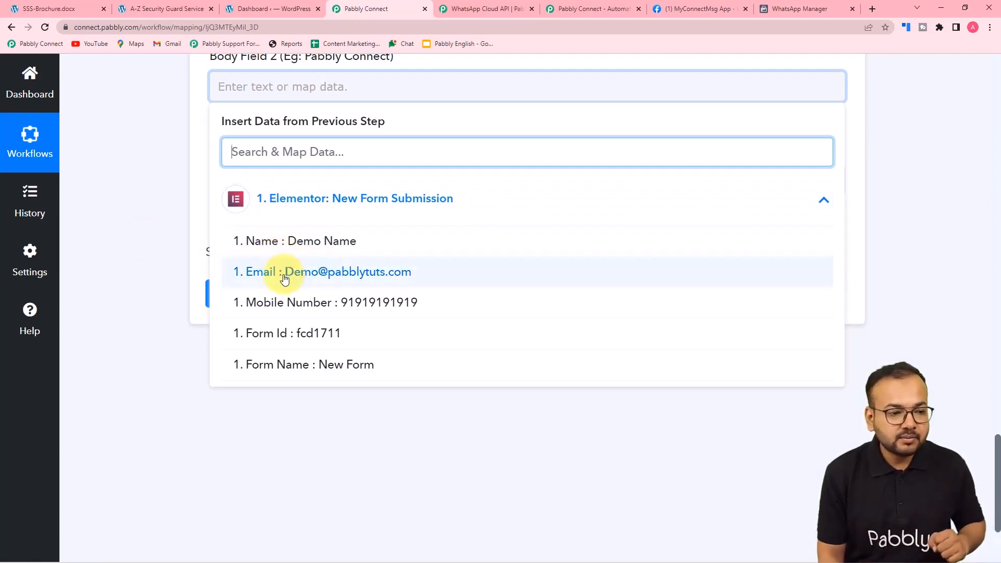
pyautogui.click(142, 211)
pyautogui.scroll(3, 139, 213)
pyautogui.click(378, 244)
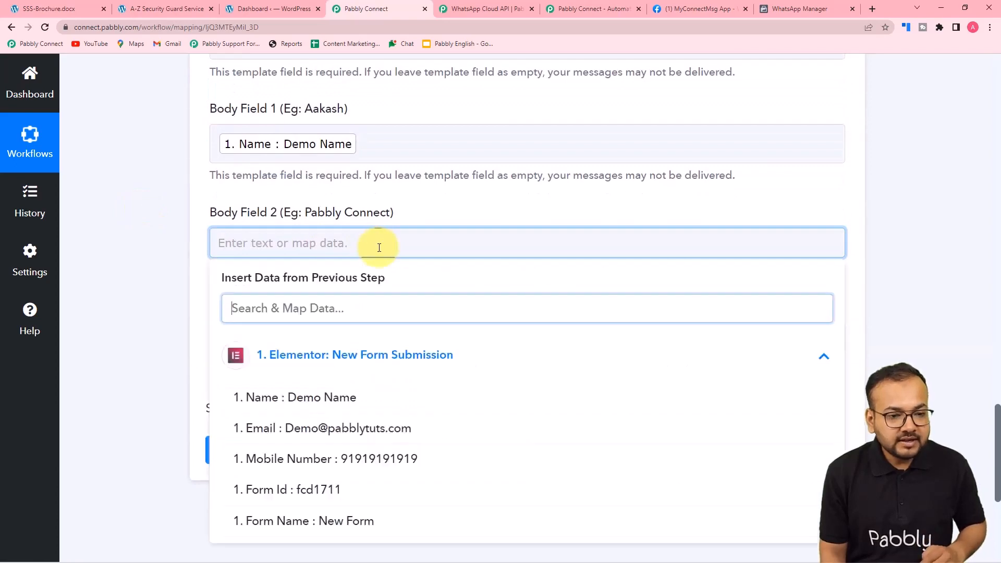
pyautogui.click(698, 9)
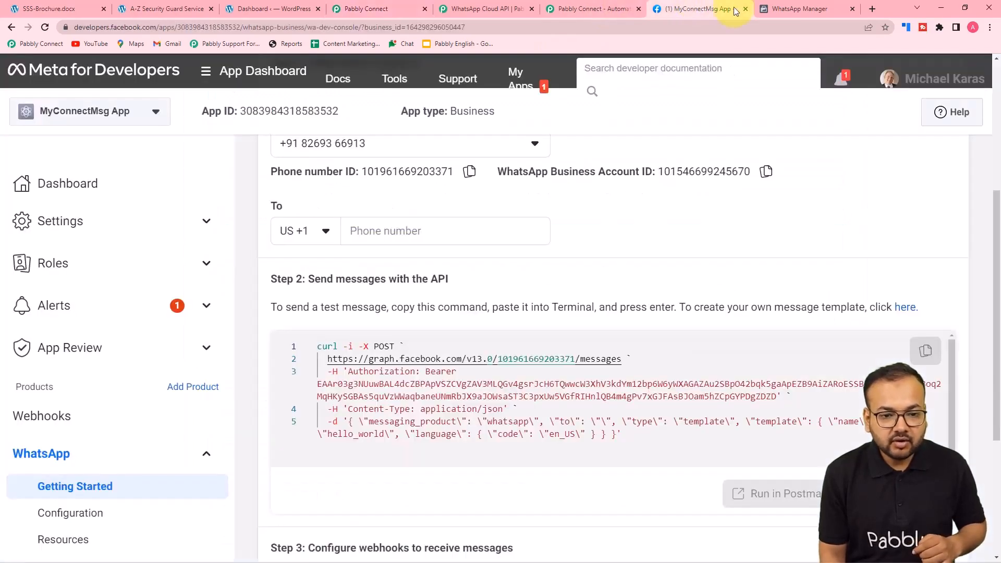
pyautogui.click(783, 9)
pyautogui.scroll(3, 385, 332)
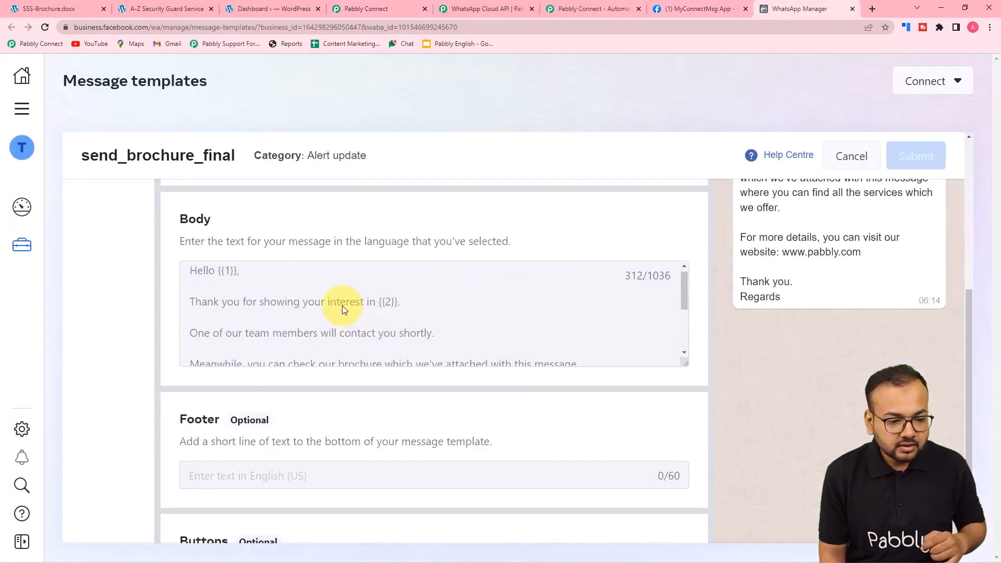
pyautogui.click(365, 9)
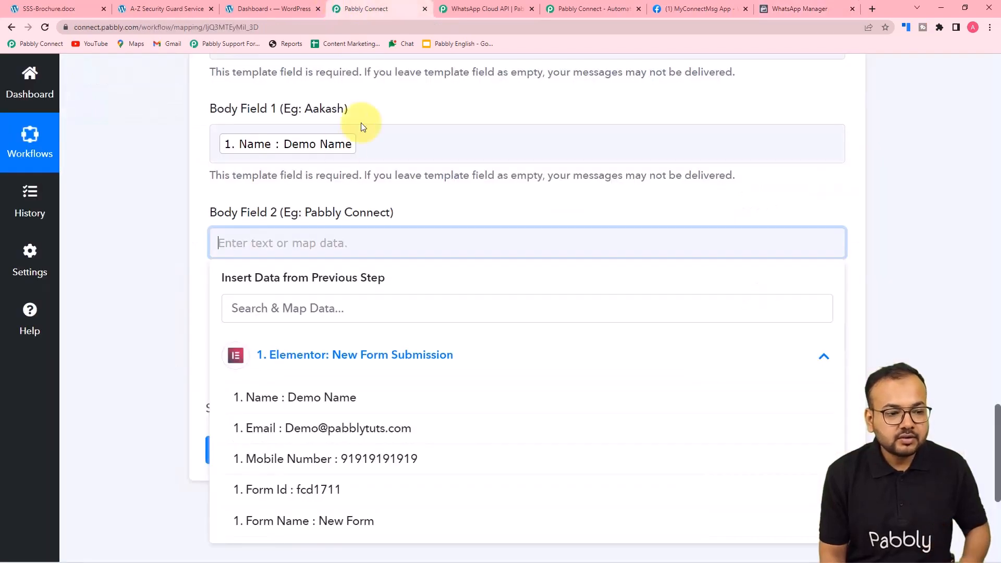
# Enter 'pabbly securities' in Body Field 2, fixing the missing 'i'
pyautogui.write('pa')
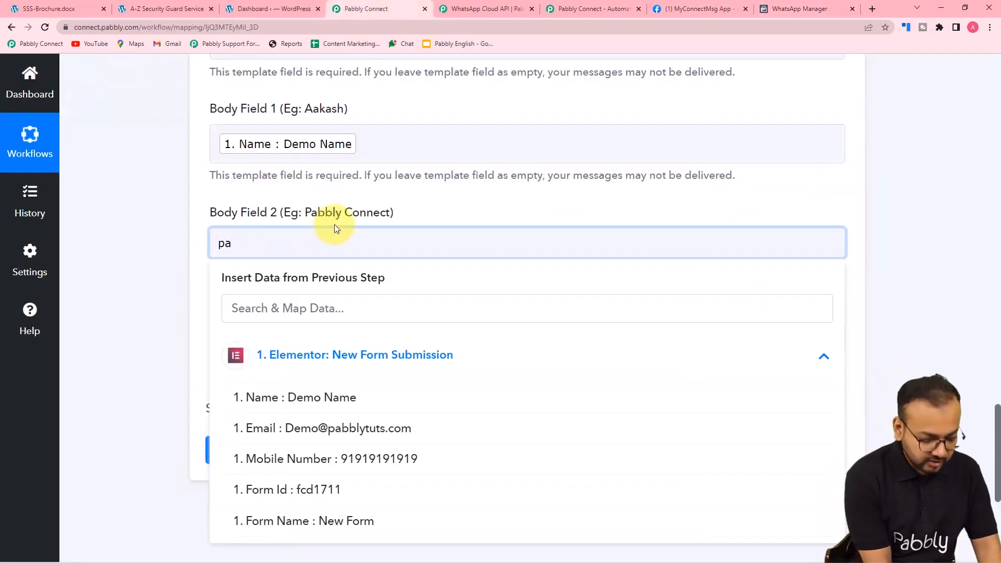
pyautogui.write('bbly ')
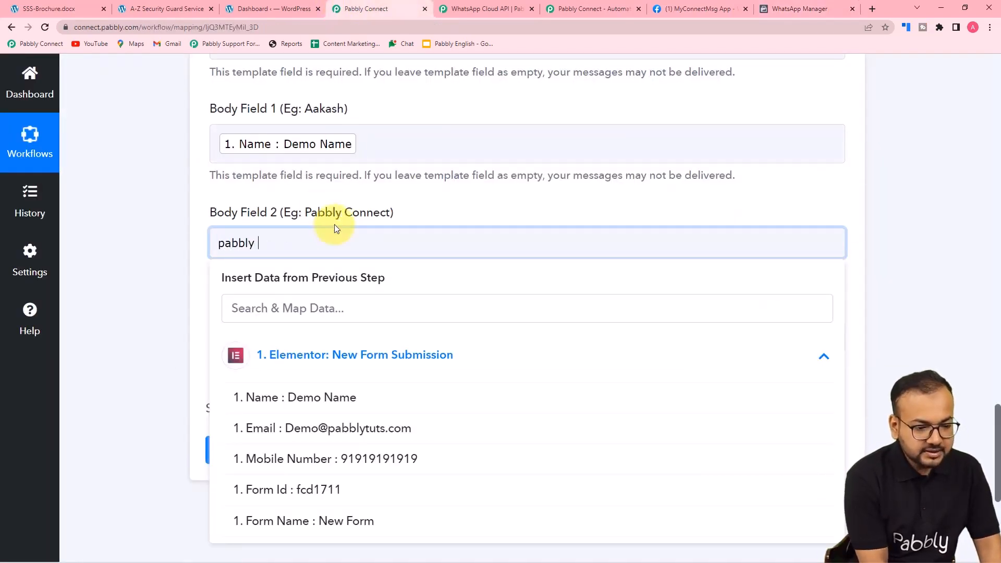
pyautogui.write('se')
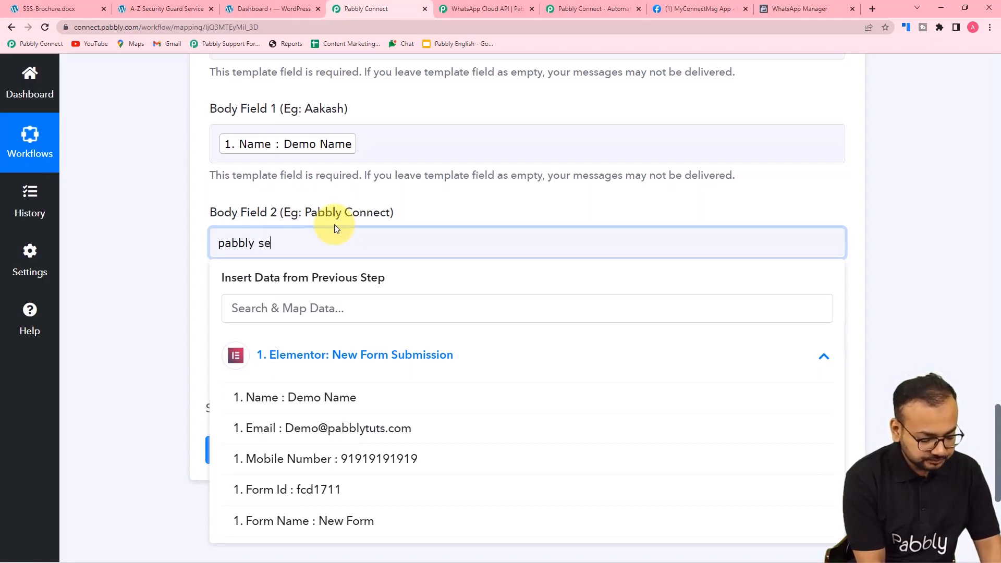
pyautogui.write('curites')
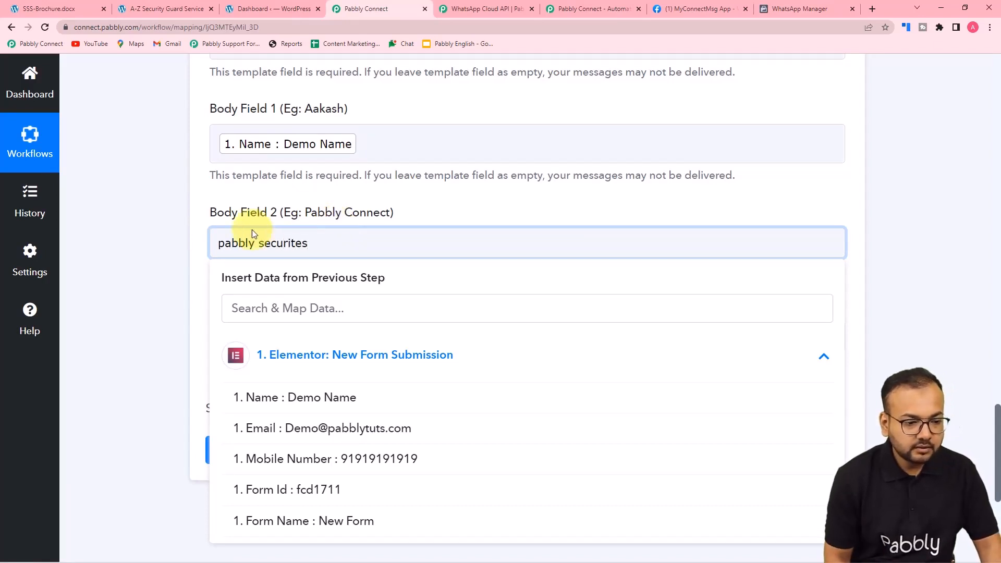
pyautogui.click(186, 249)
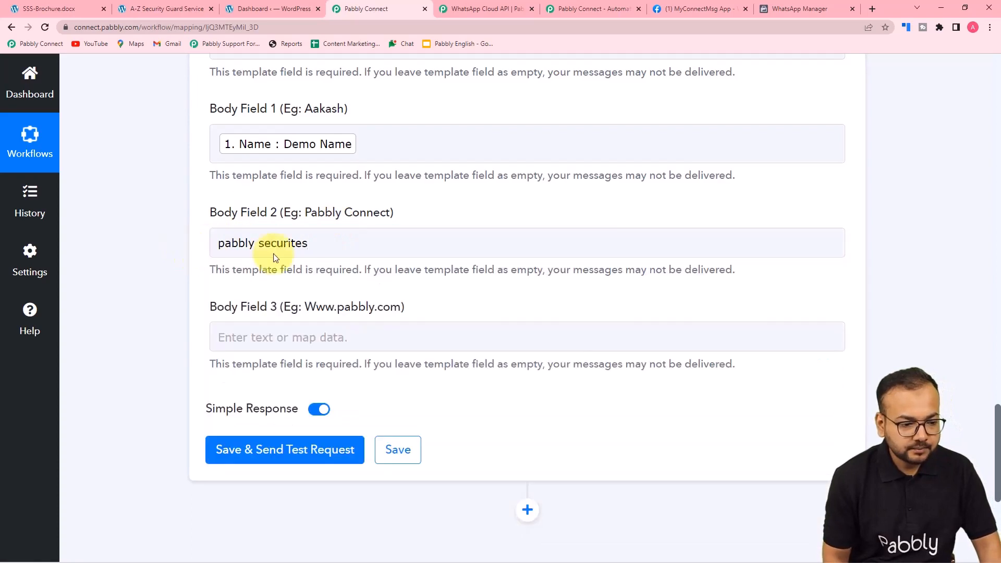
pyautogui.click(292, 243)
pyautogui.write('i')
pyautogui.click(86, 248)
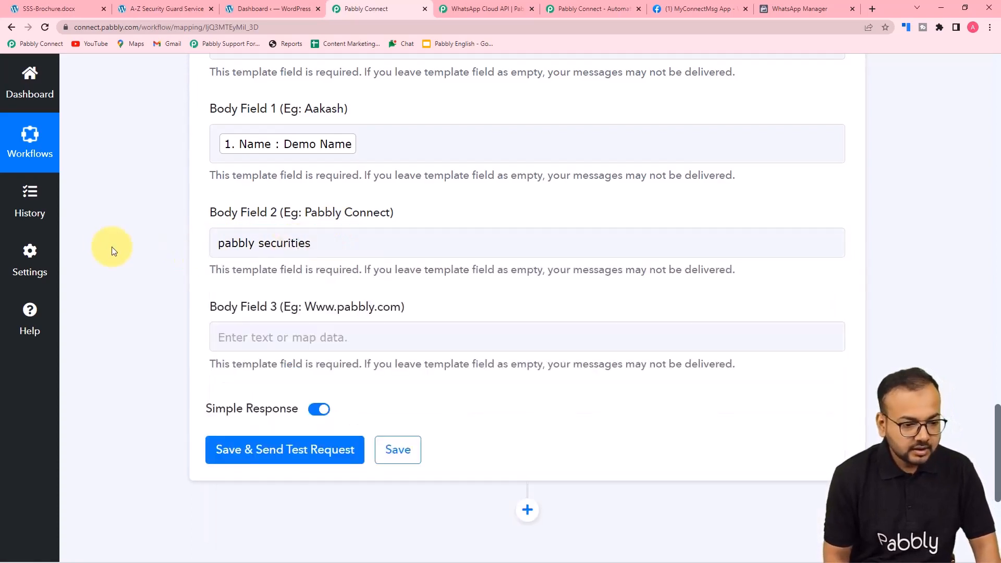
pyautogui.scroll(-1, 239, 308)
pyautogui.click(267, 296)
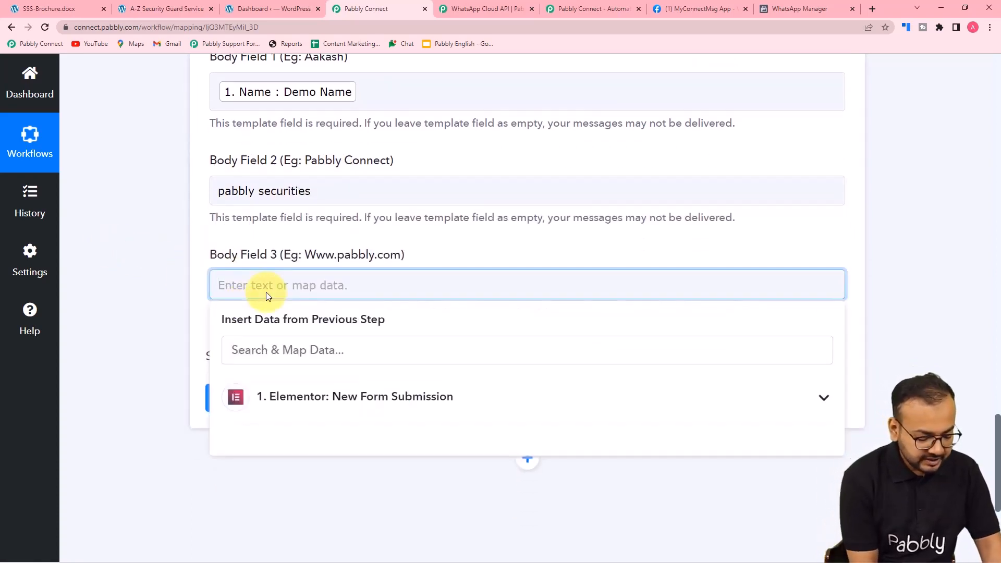
pyautogui.write('www.pabbc')
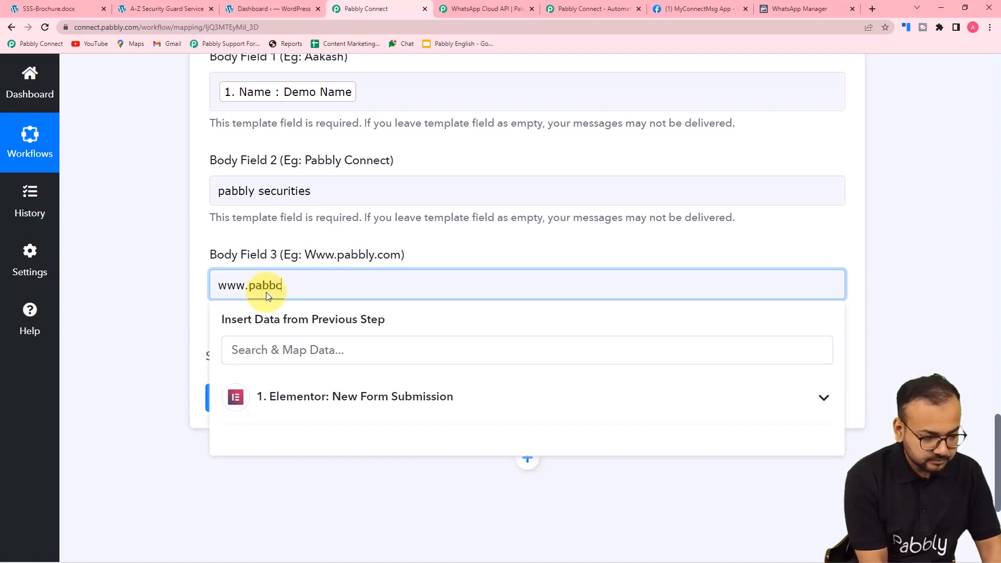
pyautogui.write('ue=r')
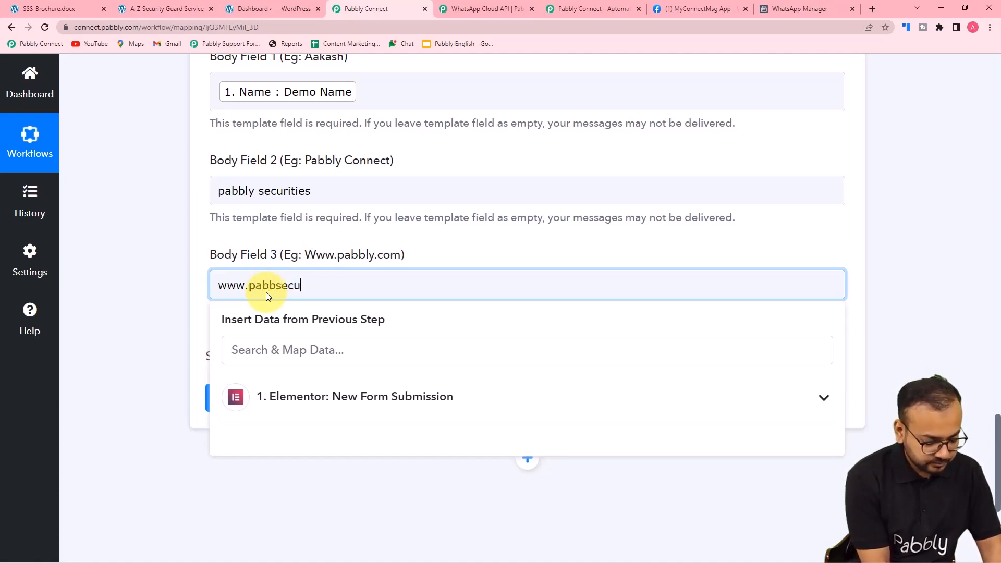
pyautogui.press('BackSpace')
pyautogui.press('BackSpace')
pyautogui.press('BackSpace')
pyautogui.write('re.com')
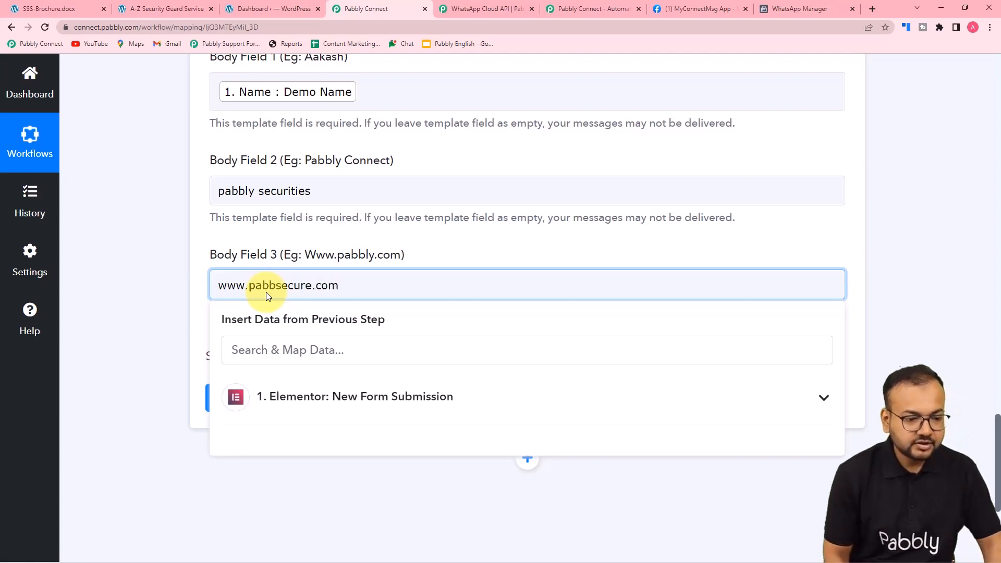
pyautogui.click(99, 307)
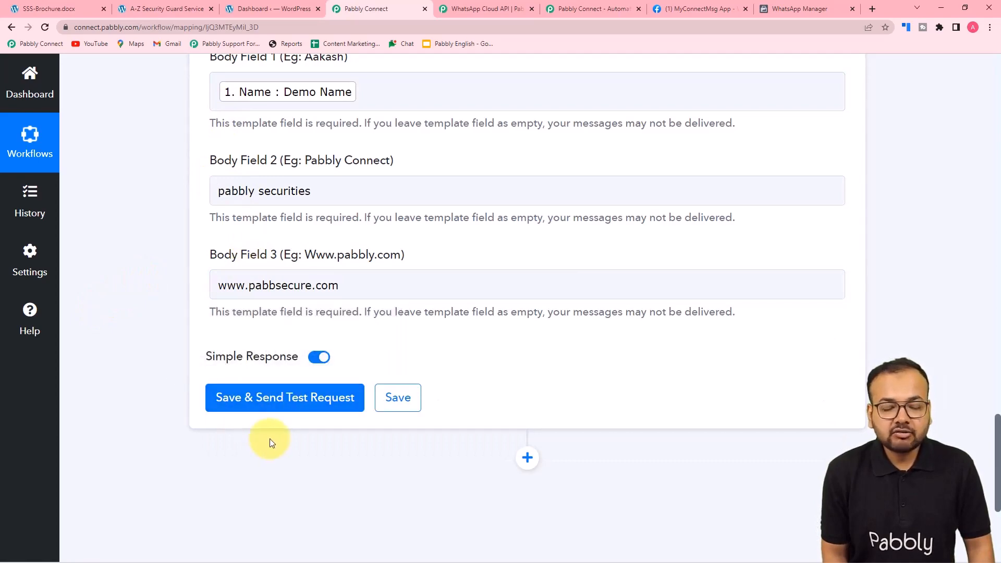
pyautogui.scroll(4, 271, 443)
# Verify the Recipient Mobile Number mapping and body values, then bring WhatsApp forward from the taskbar
pyautogui.scroll(2, 268, 441)
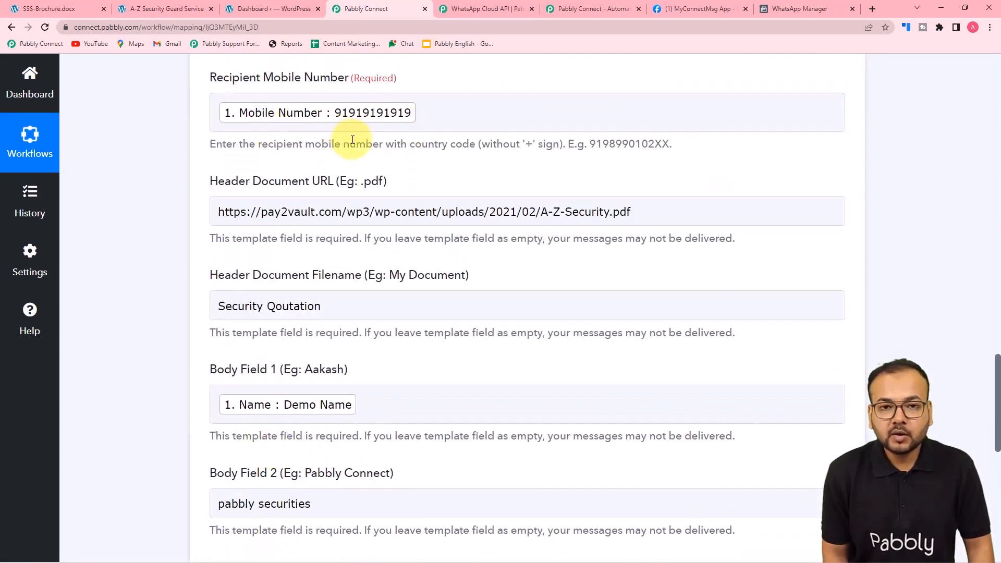
pyautogui.click(313, 101)
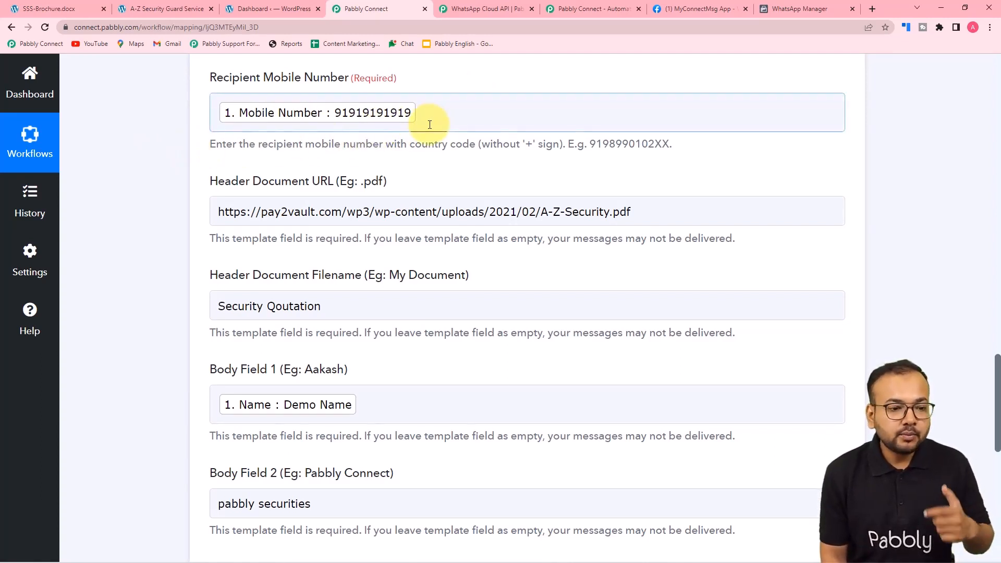
pyautogui.scroll(-3, 429, 127)
pyautogui.scroll(-2, 430, 127)
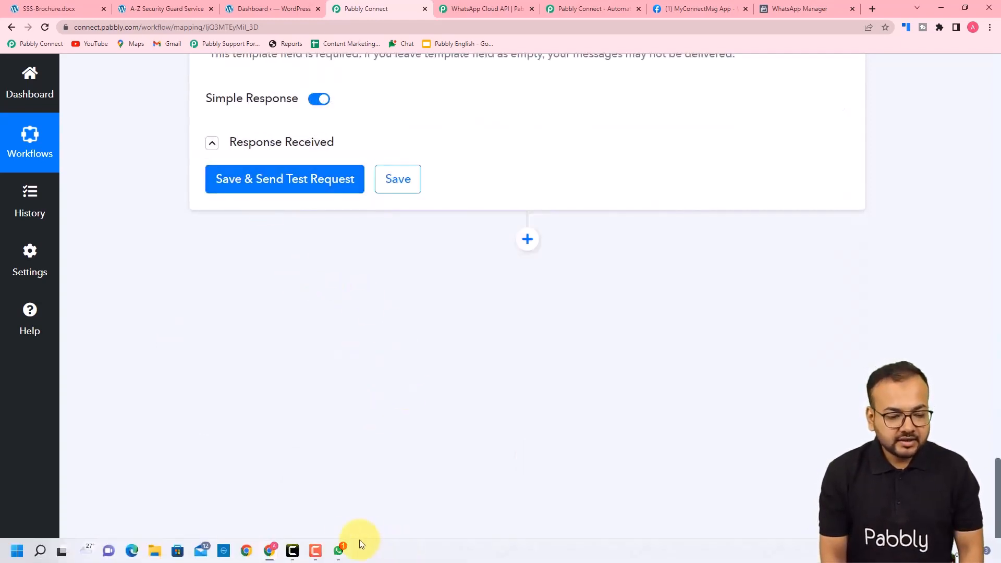
pyautogui.moveTo(338, 554)
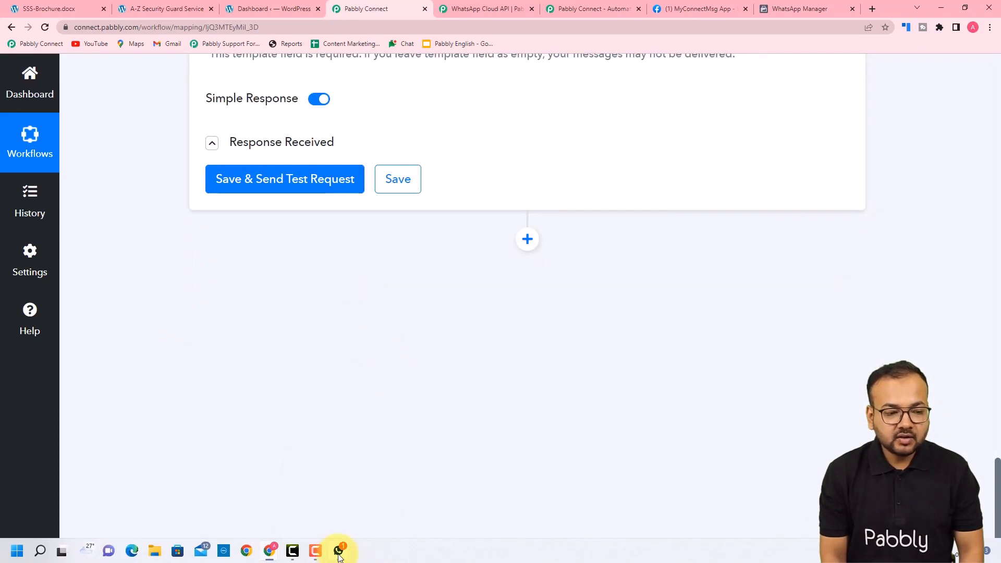
pyautogui.click(338, 552)
# Open the Pabbly Office conversation in WhatsApp Web
pyautogui.click(341, 209)
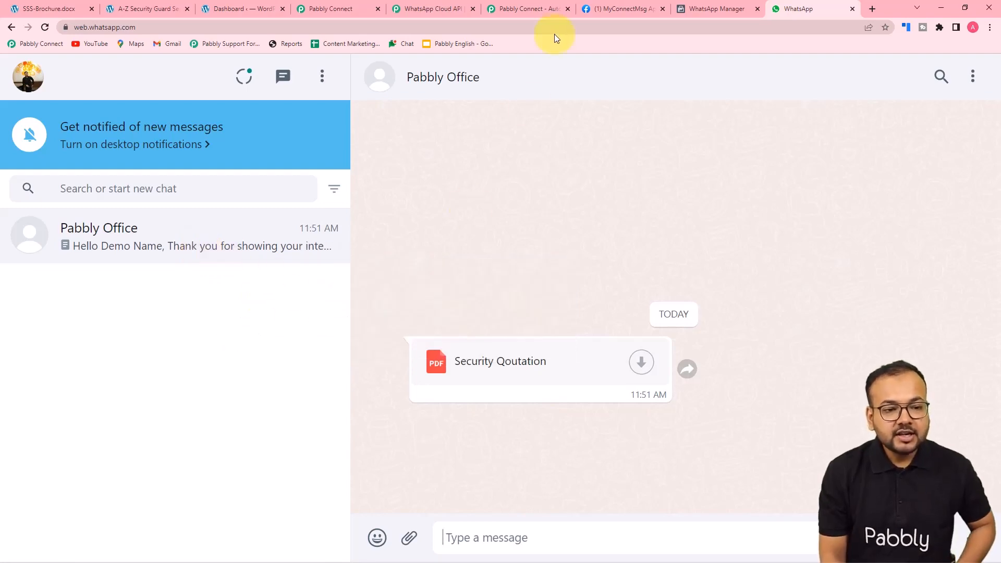
pyautogui.click(339, 9)
pyautogui.scroll(8, 354, 214)
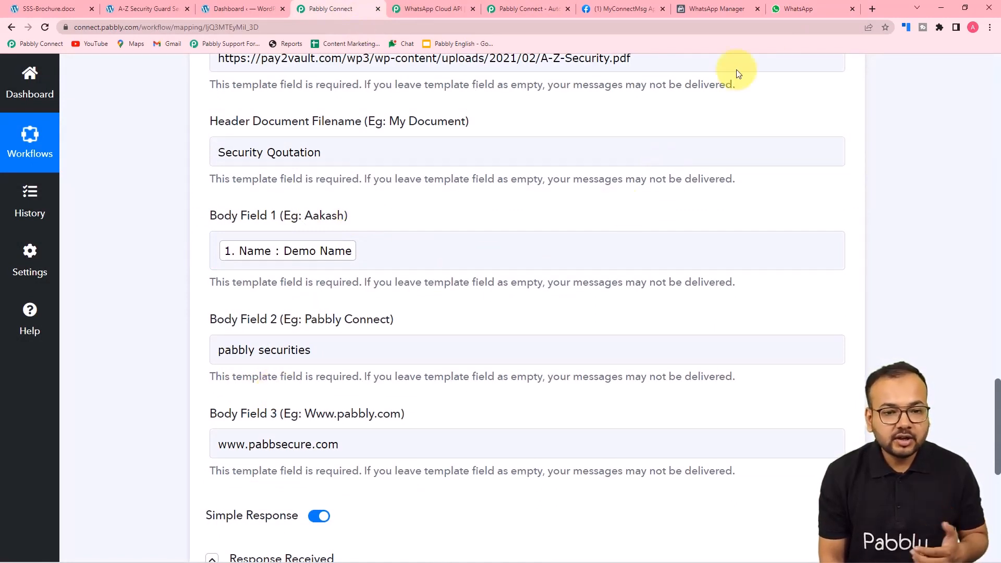
pyautogui.click(799, 9)
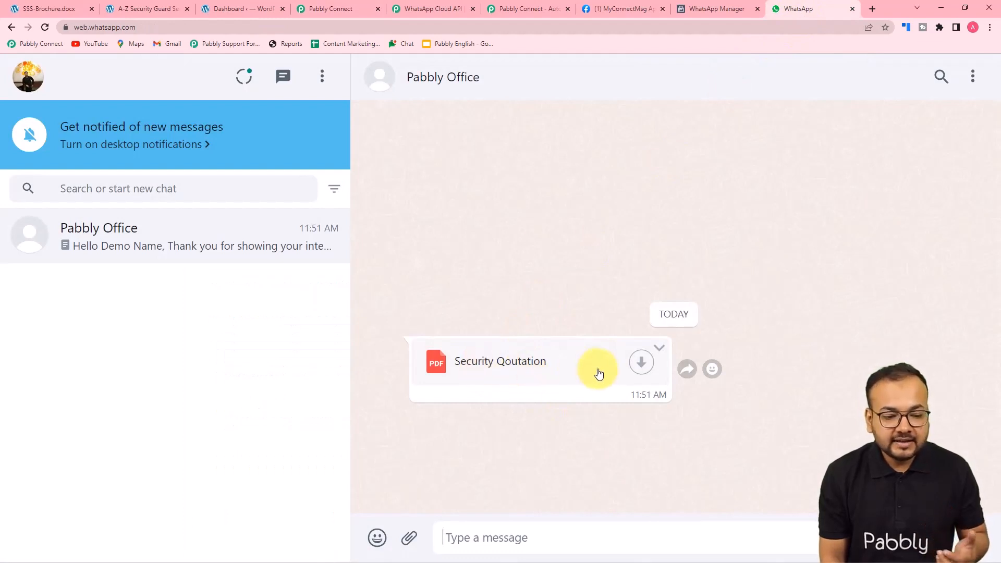
# Download the Security Qoutation PDF and view its brochure pages
pyautogui.click(641, 368)
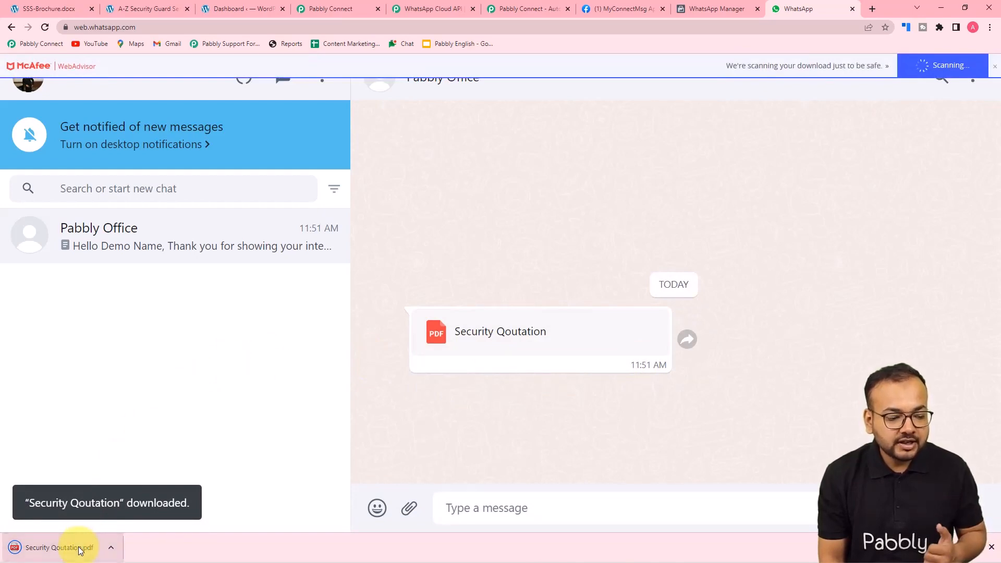
pyautogui.click(78, 550)
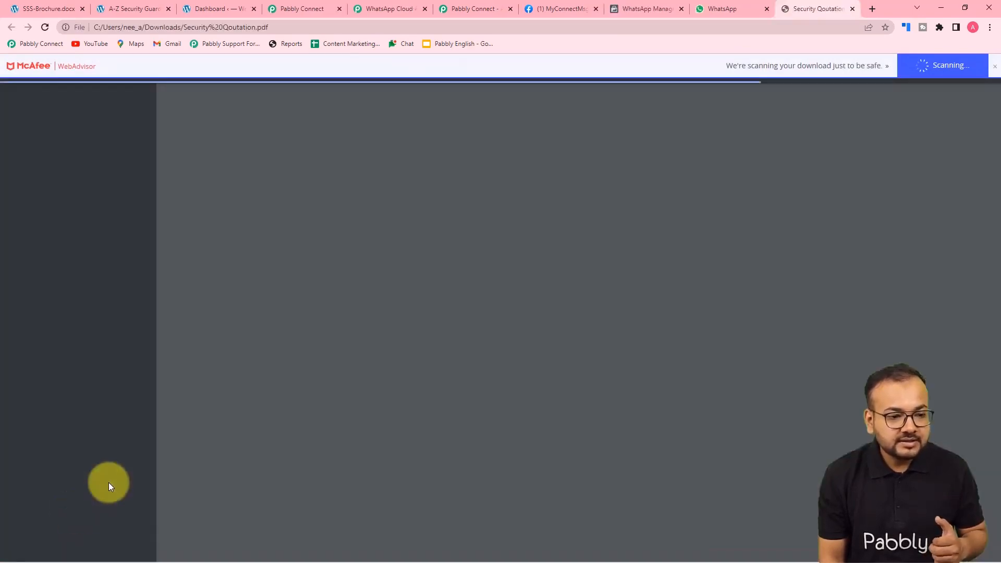
pyautogui.scroll(-7, 346, 309)
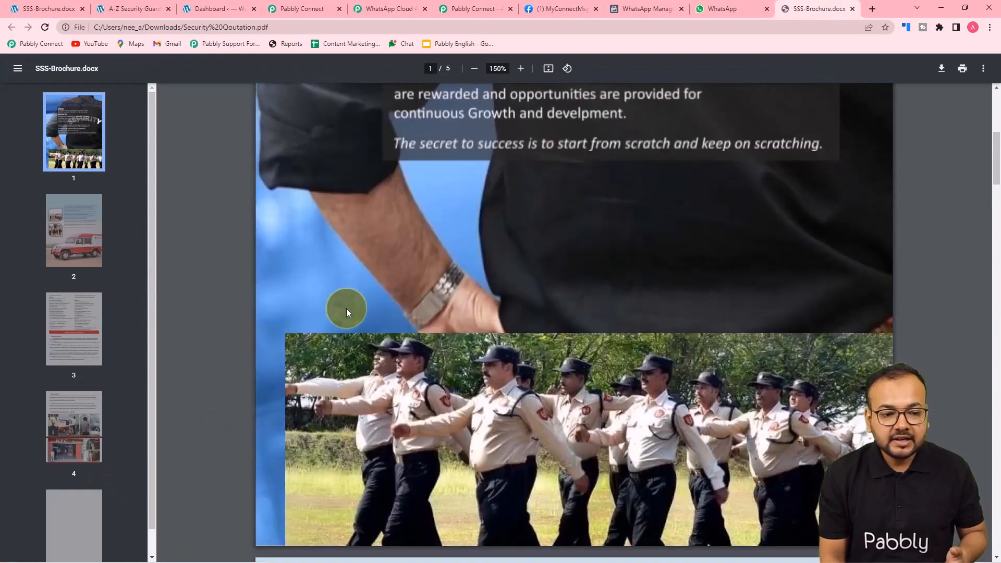
pyautogui.scroll(-8, 346, 308)
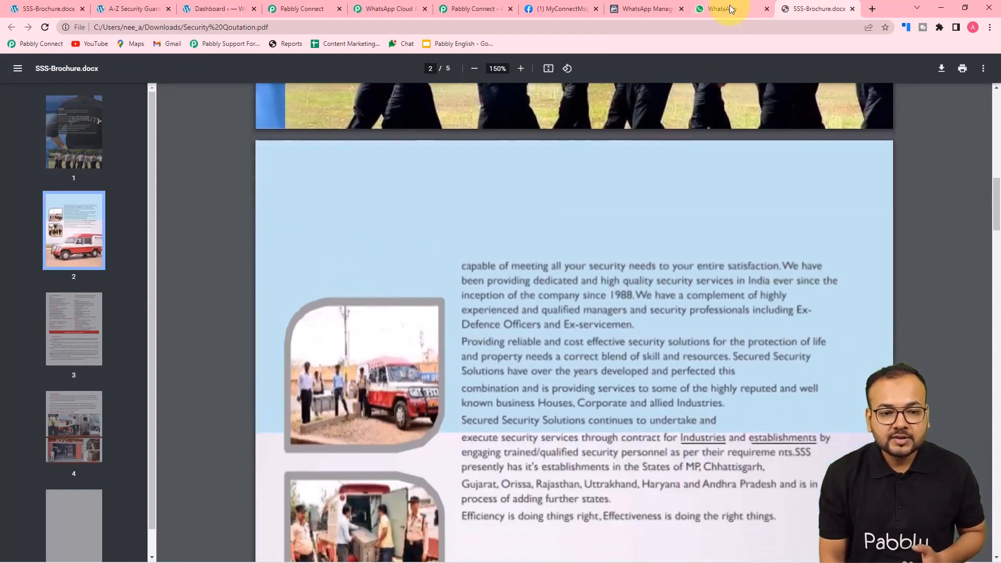
pyautogui.click(730, 9)
pyautogui.click(476, 9)
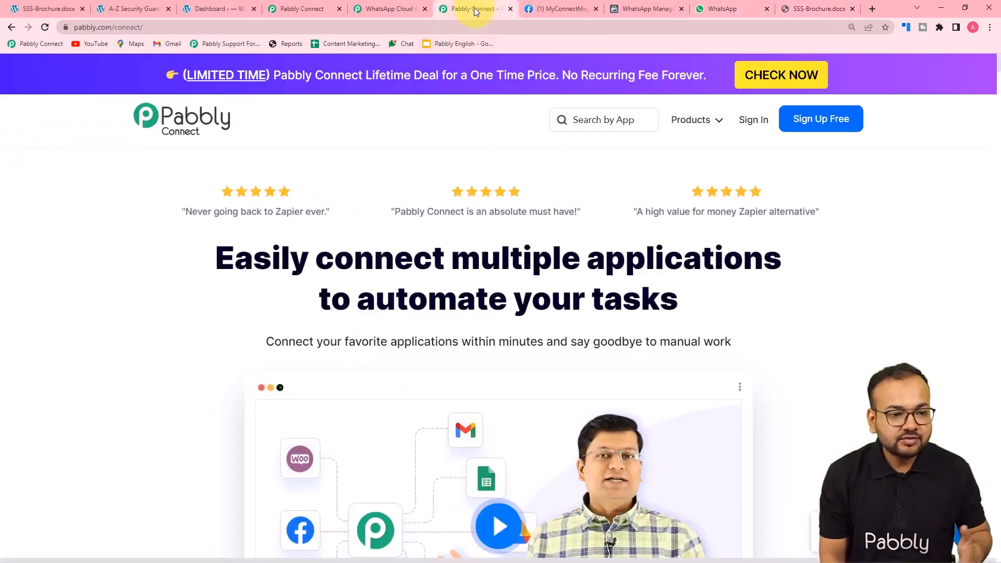
# Collapse the WhatsApp Cloud API send-template step and scroll up to the Elementor trigger
pyautogui.click(301, 11)
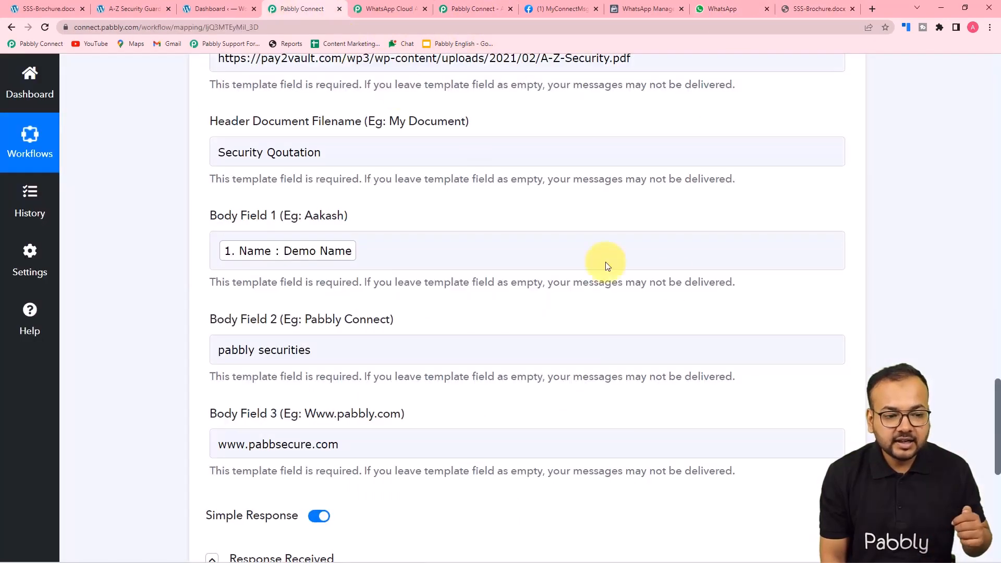
pyautogui.scroll(15, 878, 255)
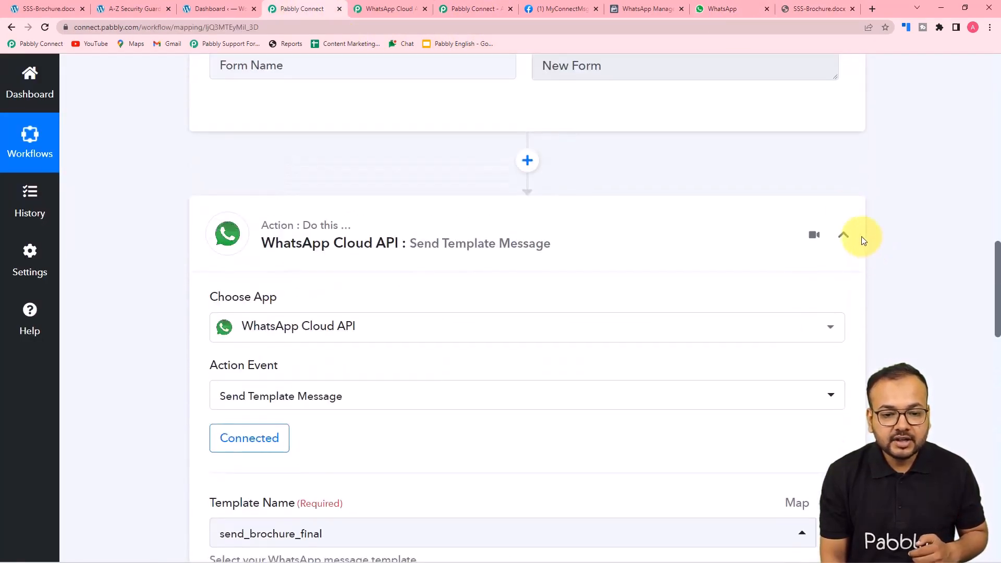
pyautogui.click(844, 235)
pyautogui.scroll(8, 891, 250)
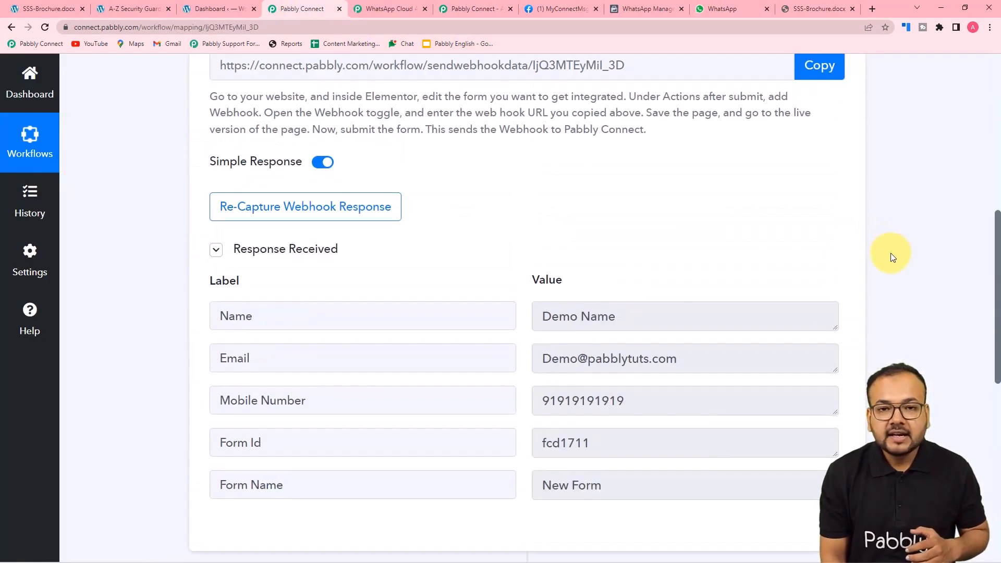
pyautogui.scroll(3, 891, 256)
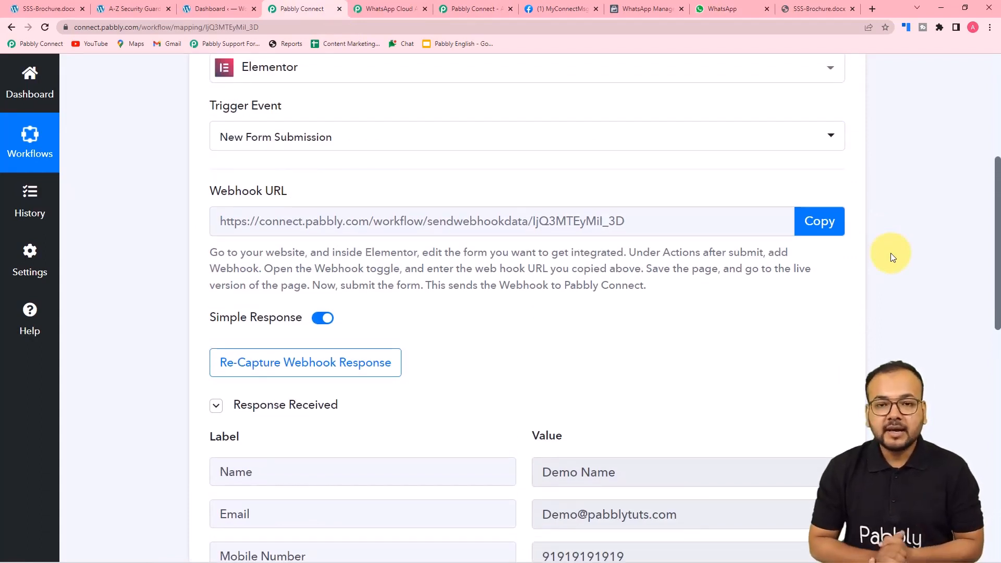